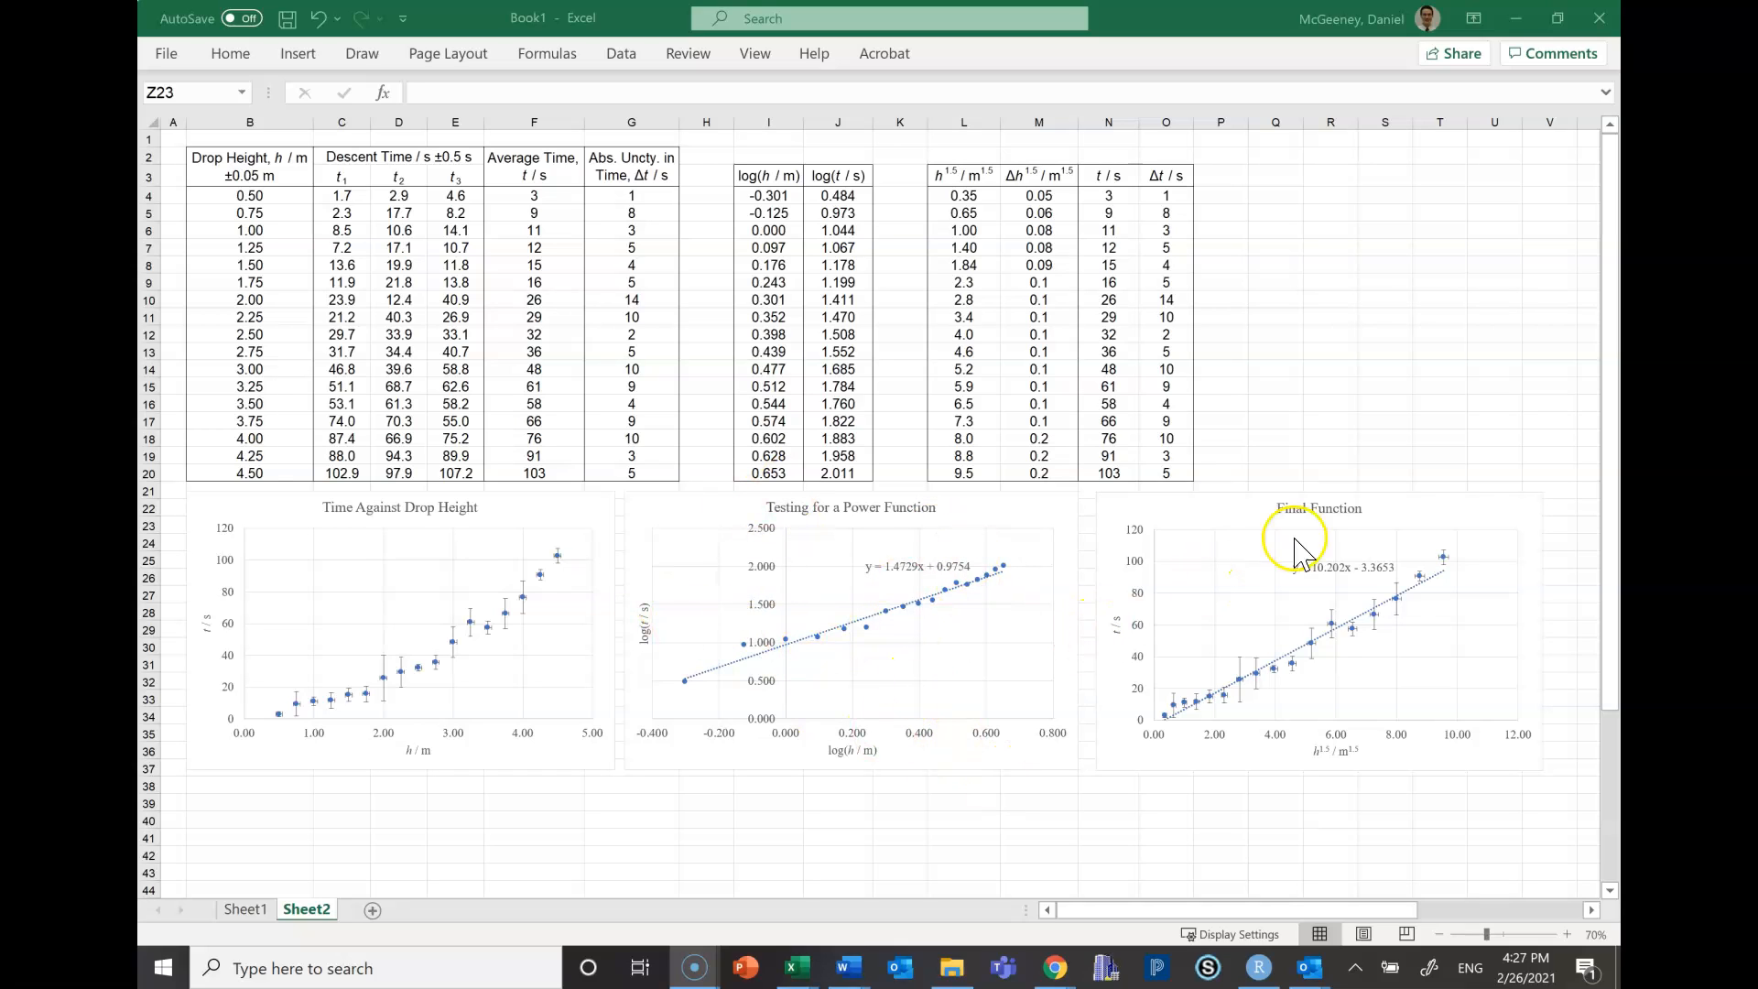
Examine the Final Function chart's horizontal axis title and the drop height, h^1.5 and uncertainty columns on Sheet2
left_click(1323, 751)
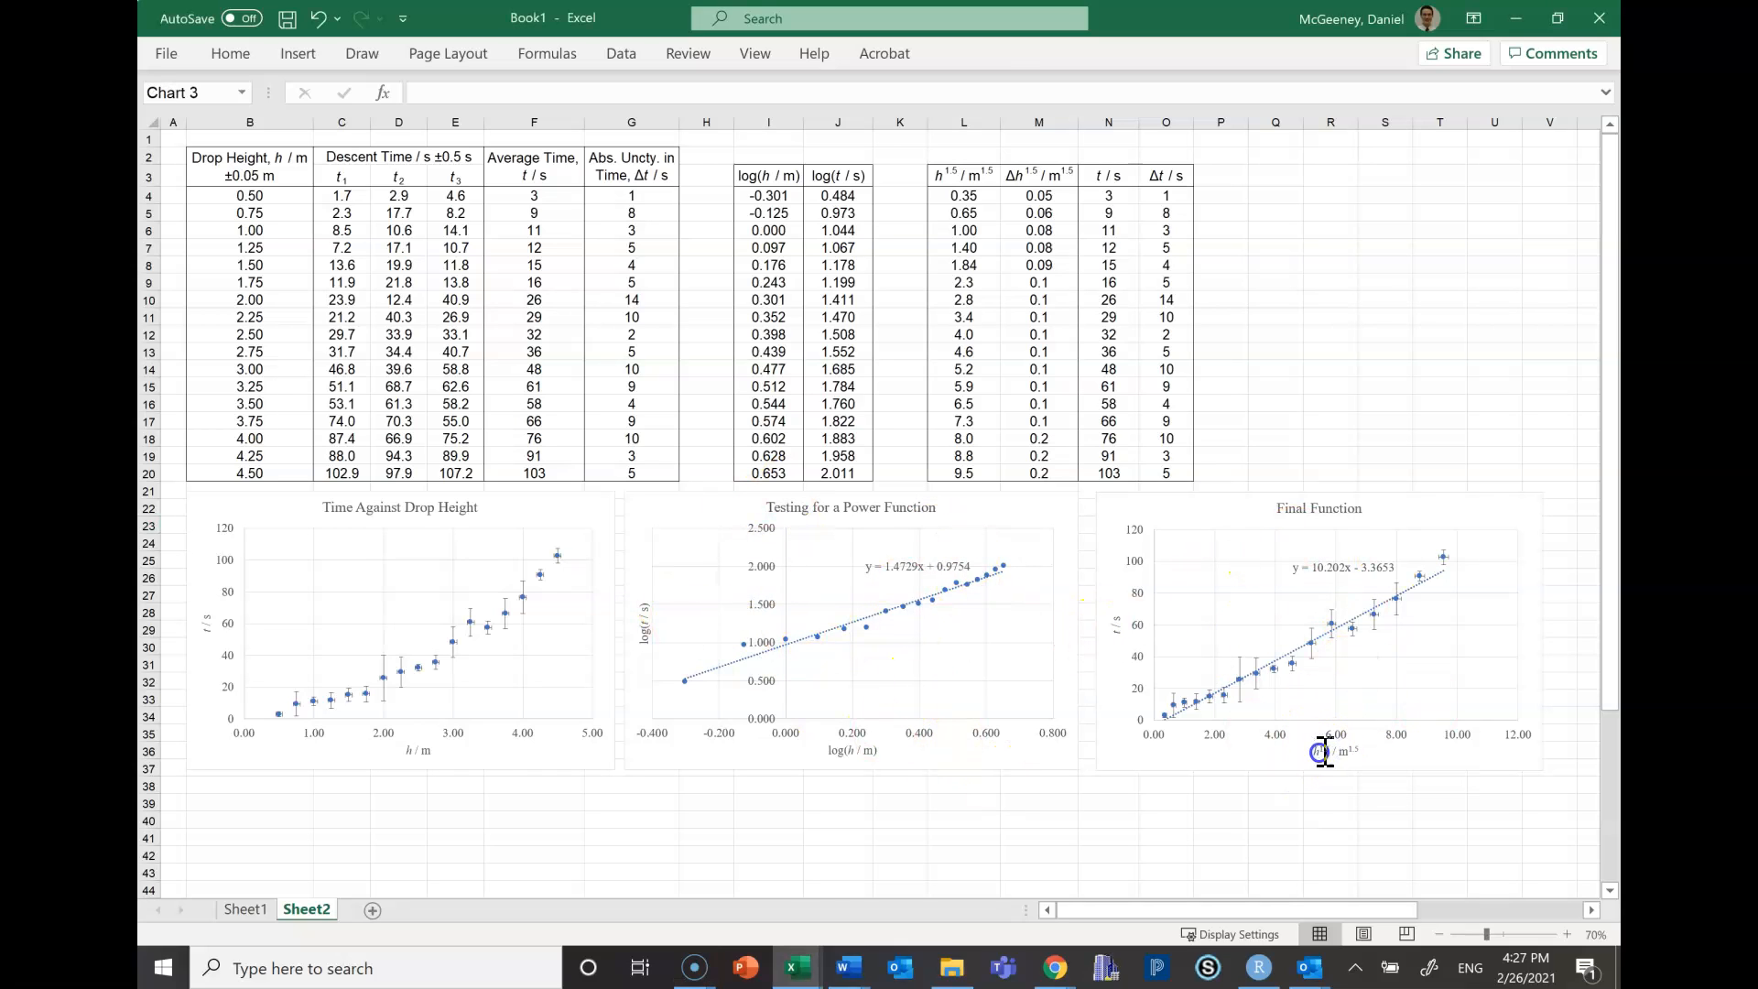
double_click(1330, 752)
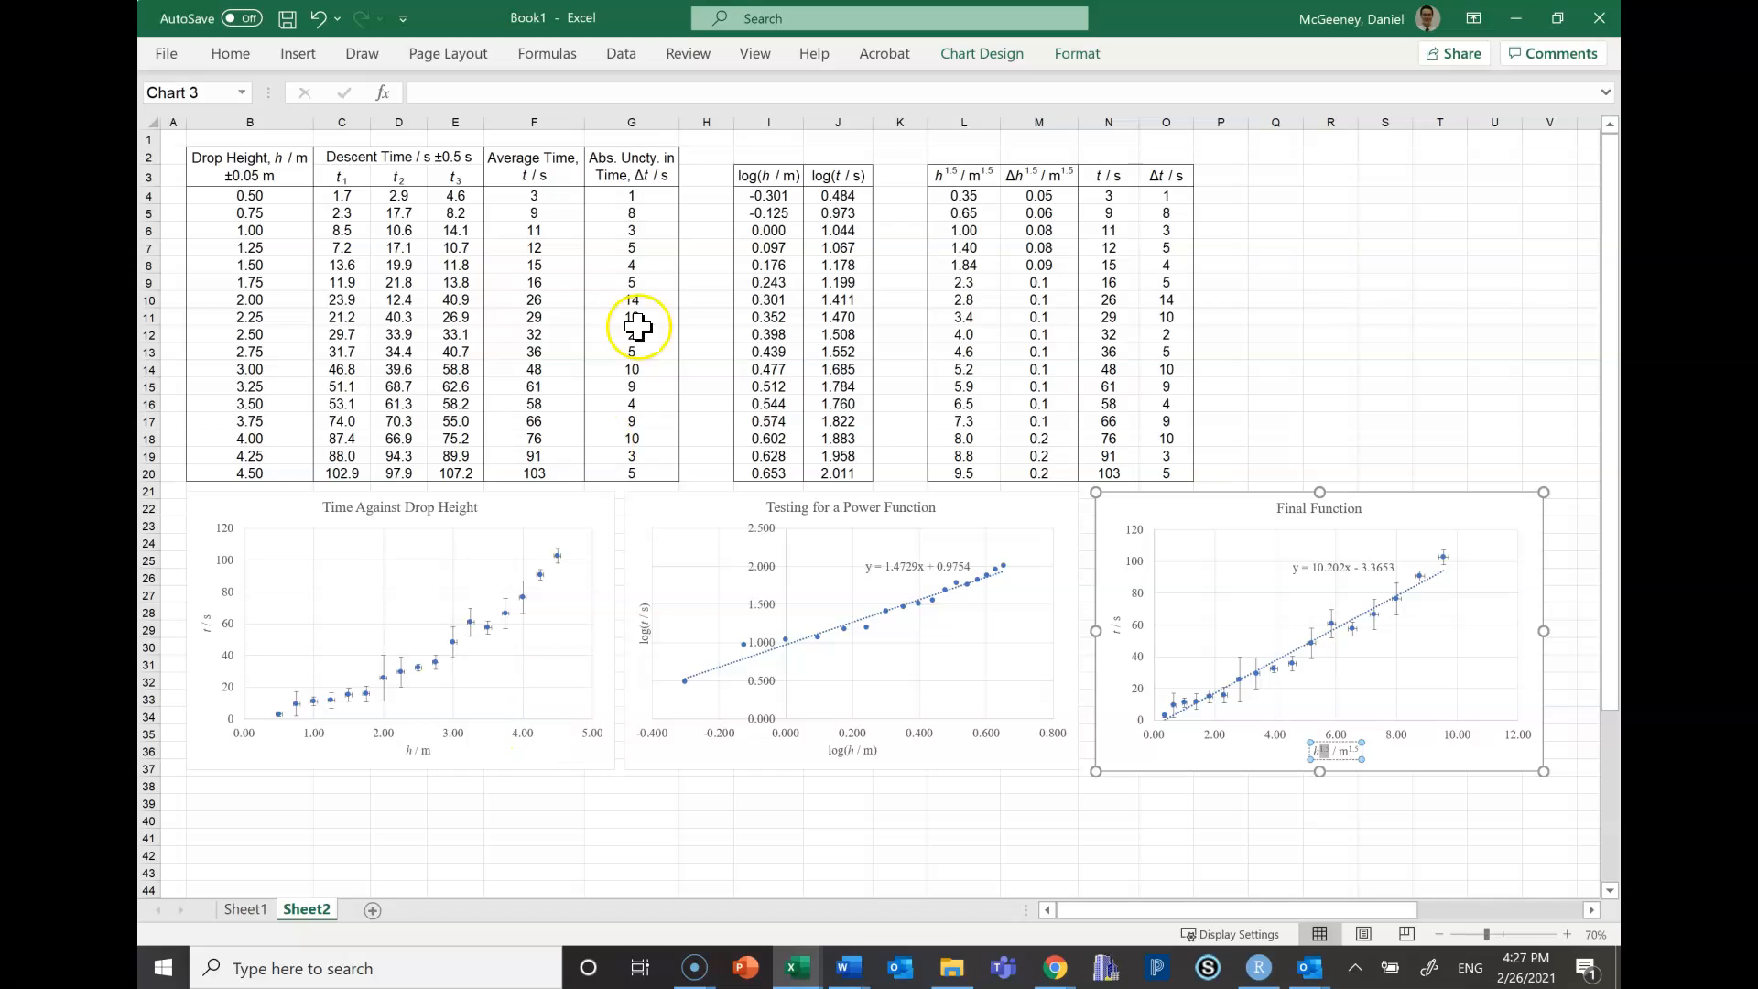
left_click_drag(245, 196, 263, 495)
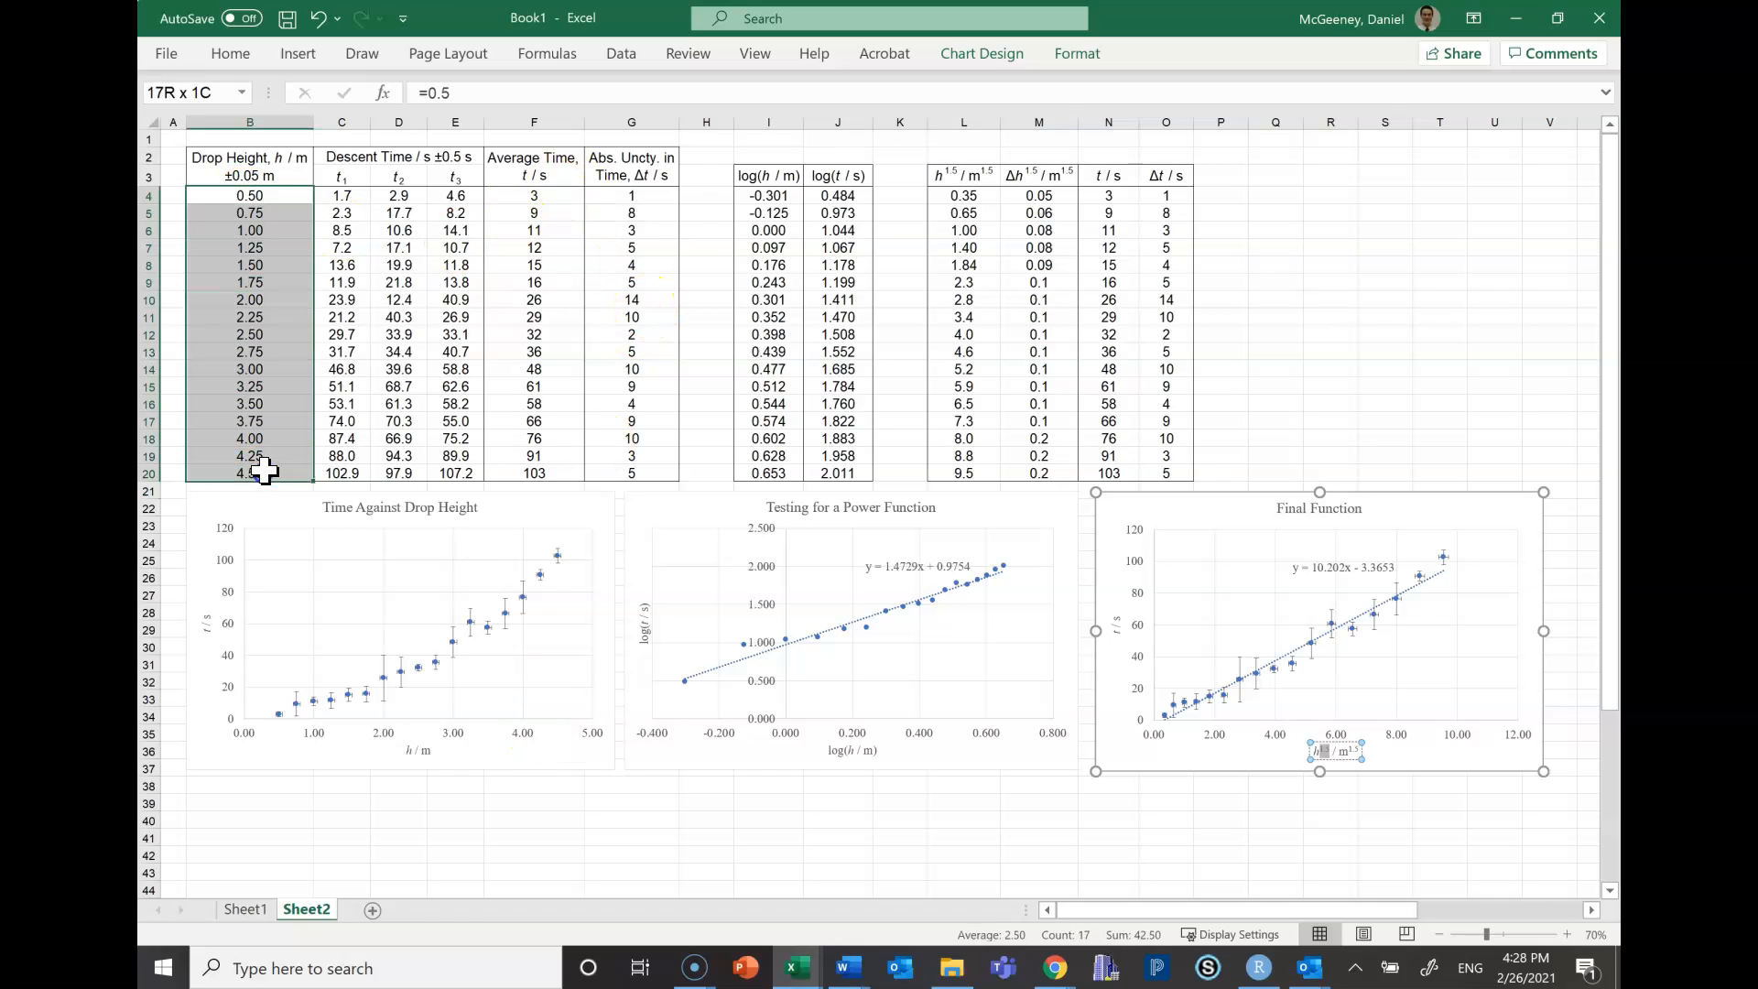
left_click_drag(965, 195, 964, 456)
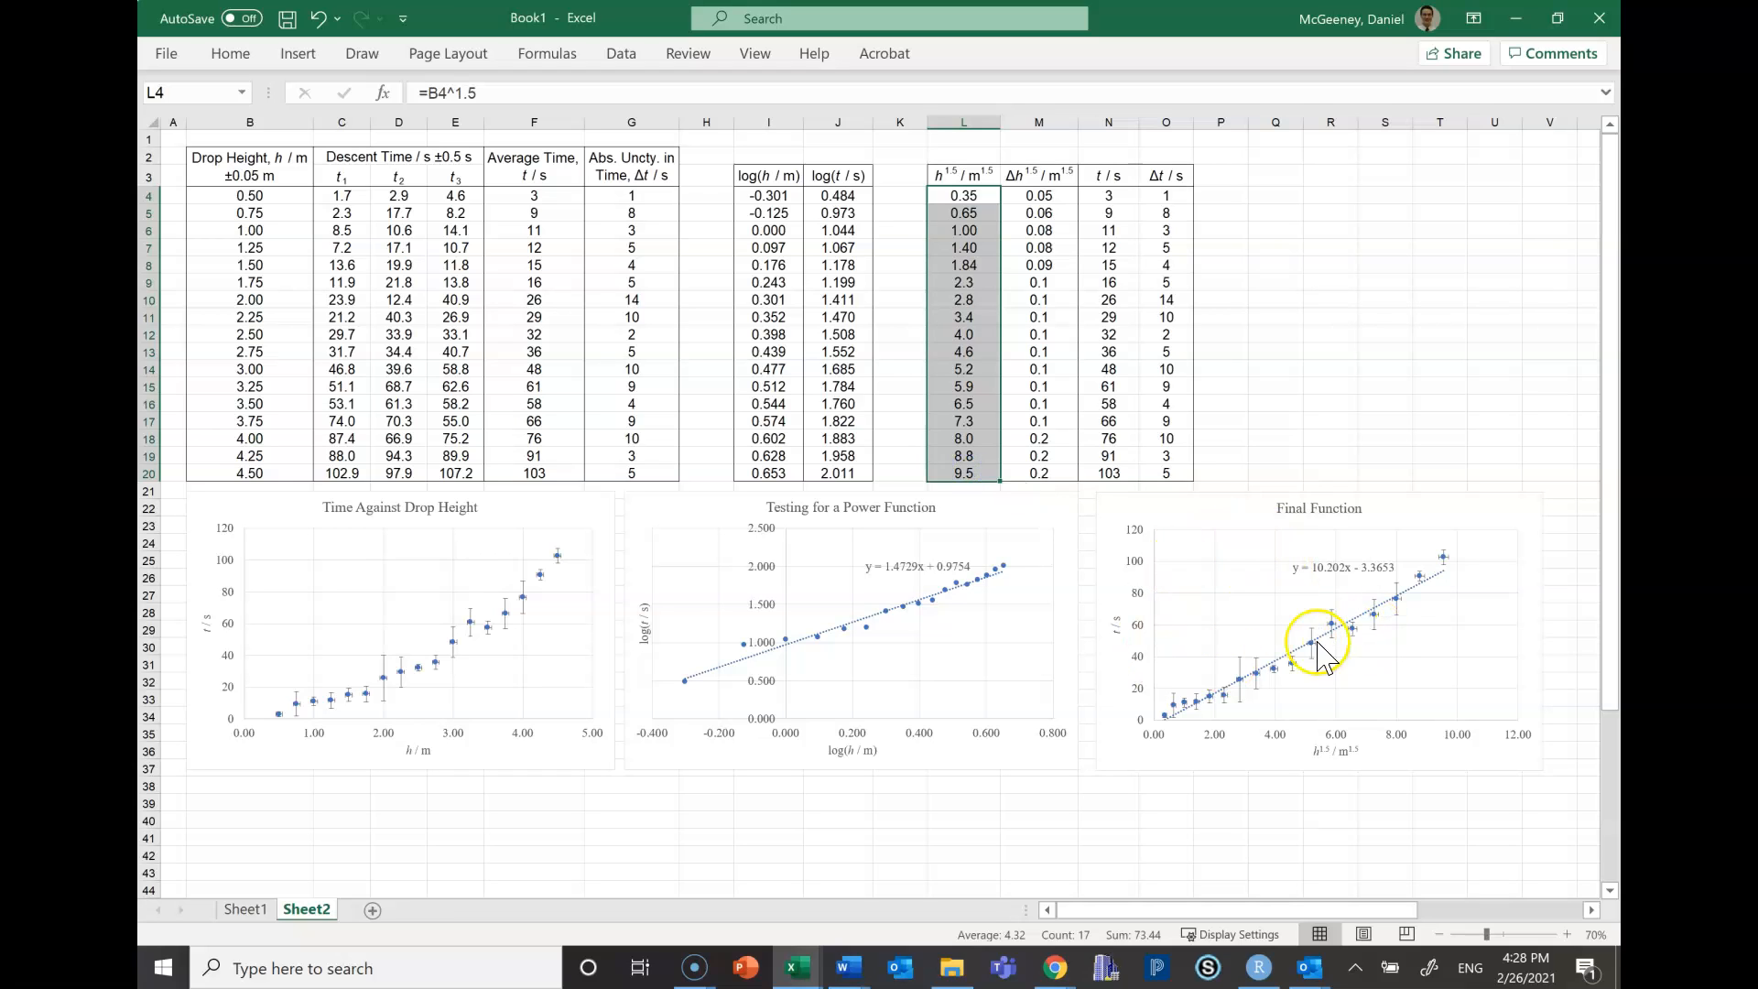
left_click_drag(1040, 195, 1037, 477)
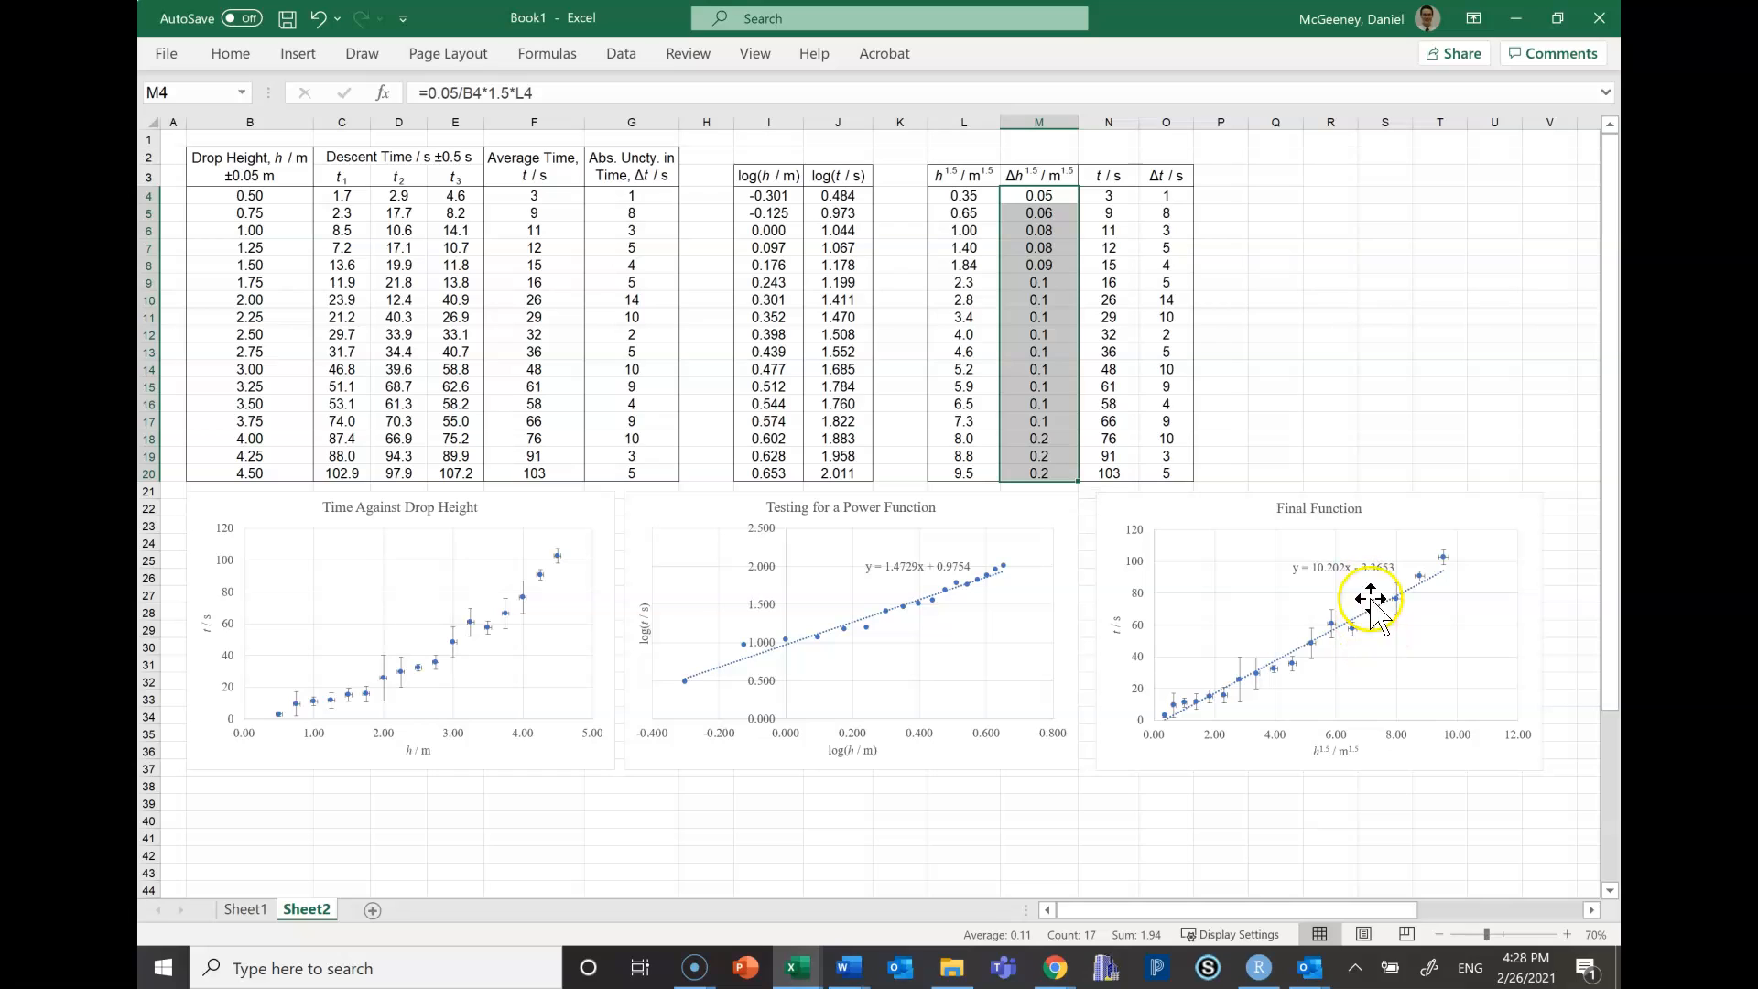
left_click_drag(1166, 195, 1167, 476)
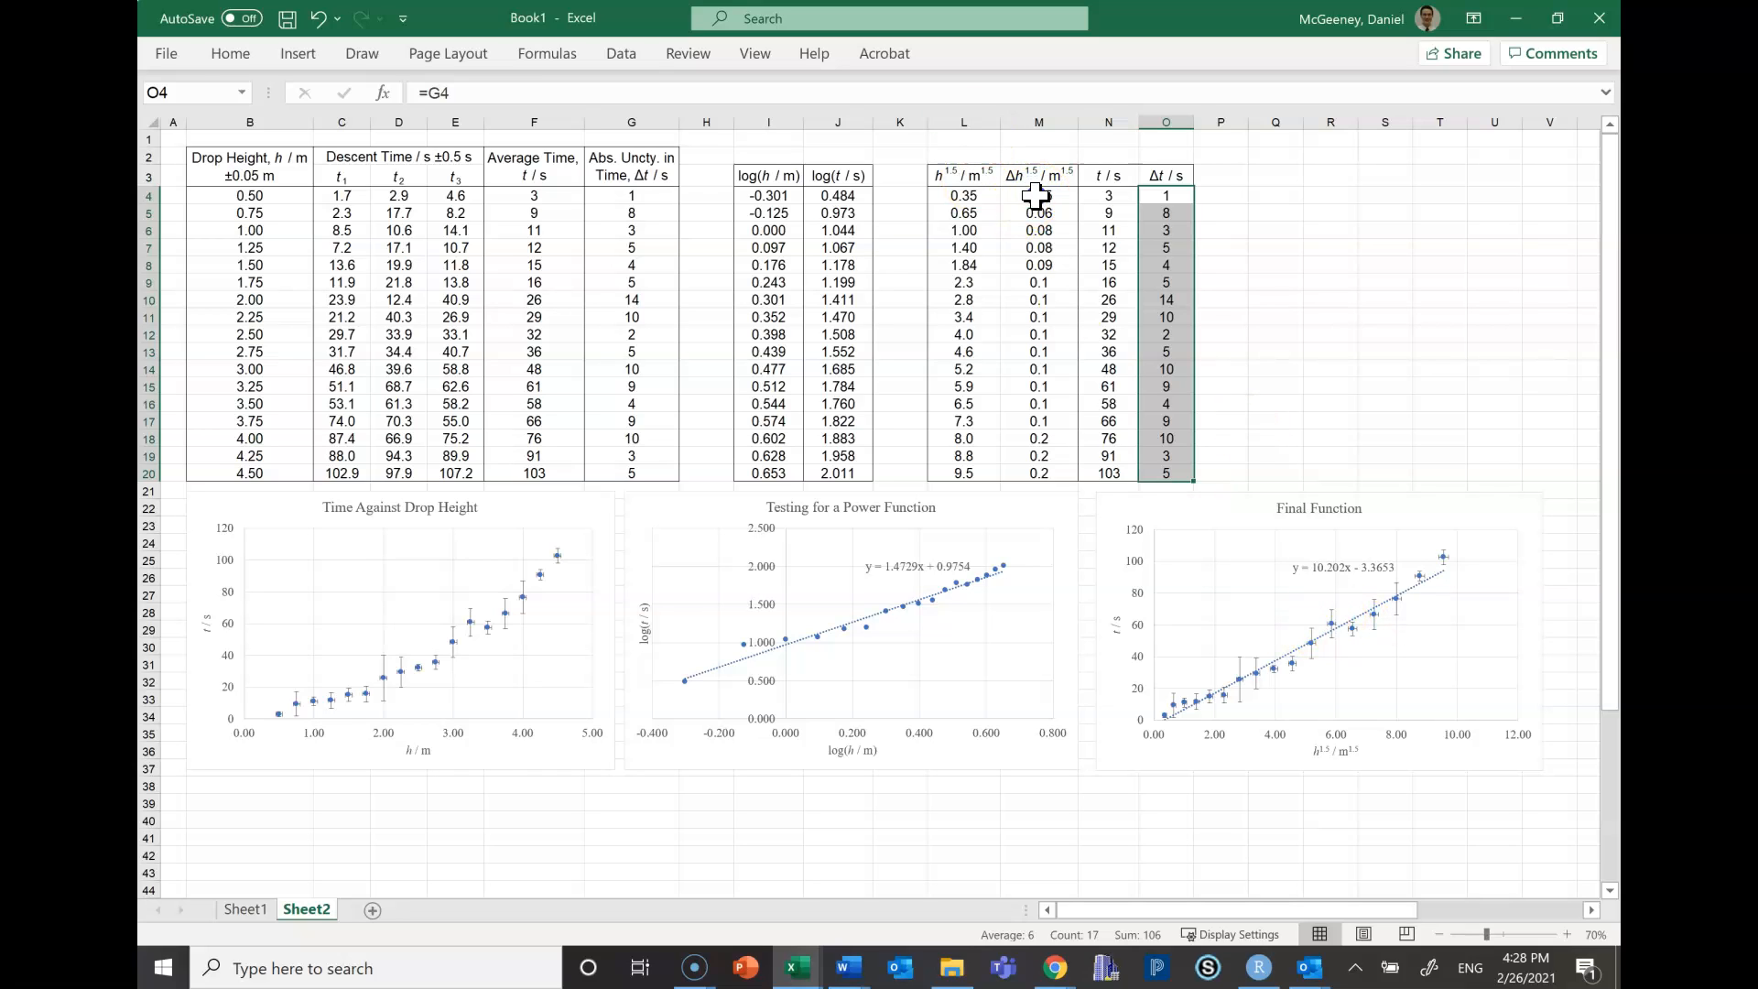
left_click_drag(1039, 195, 1062, 481)
left_click(964, 282)
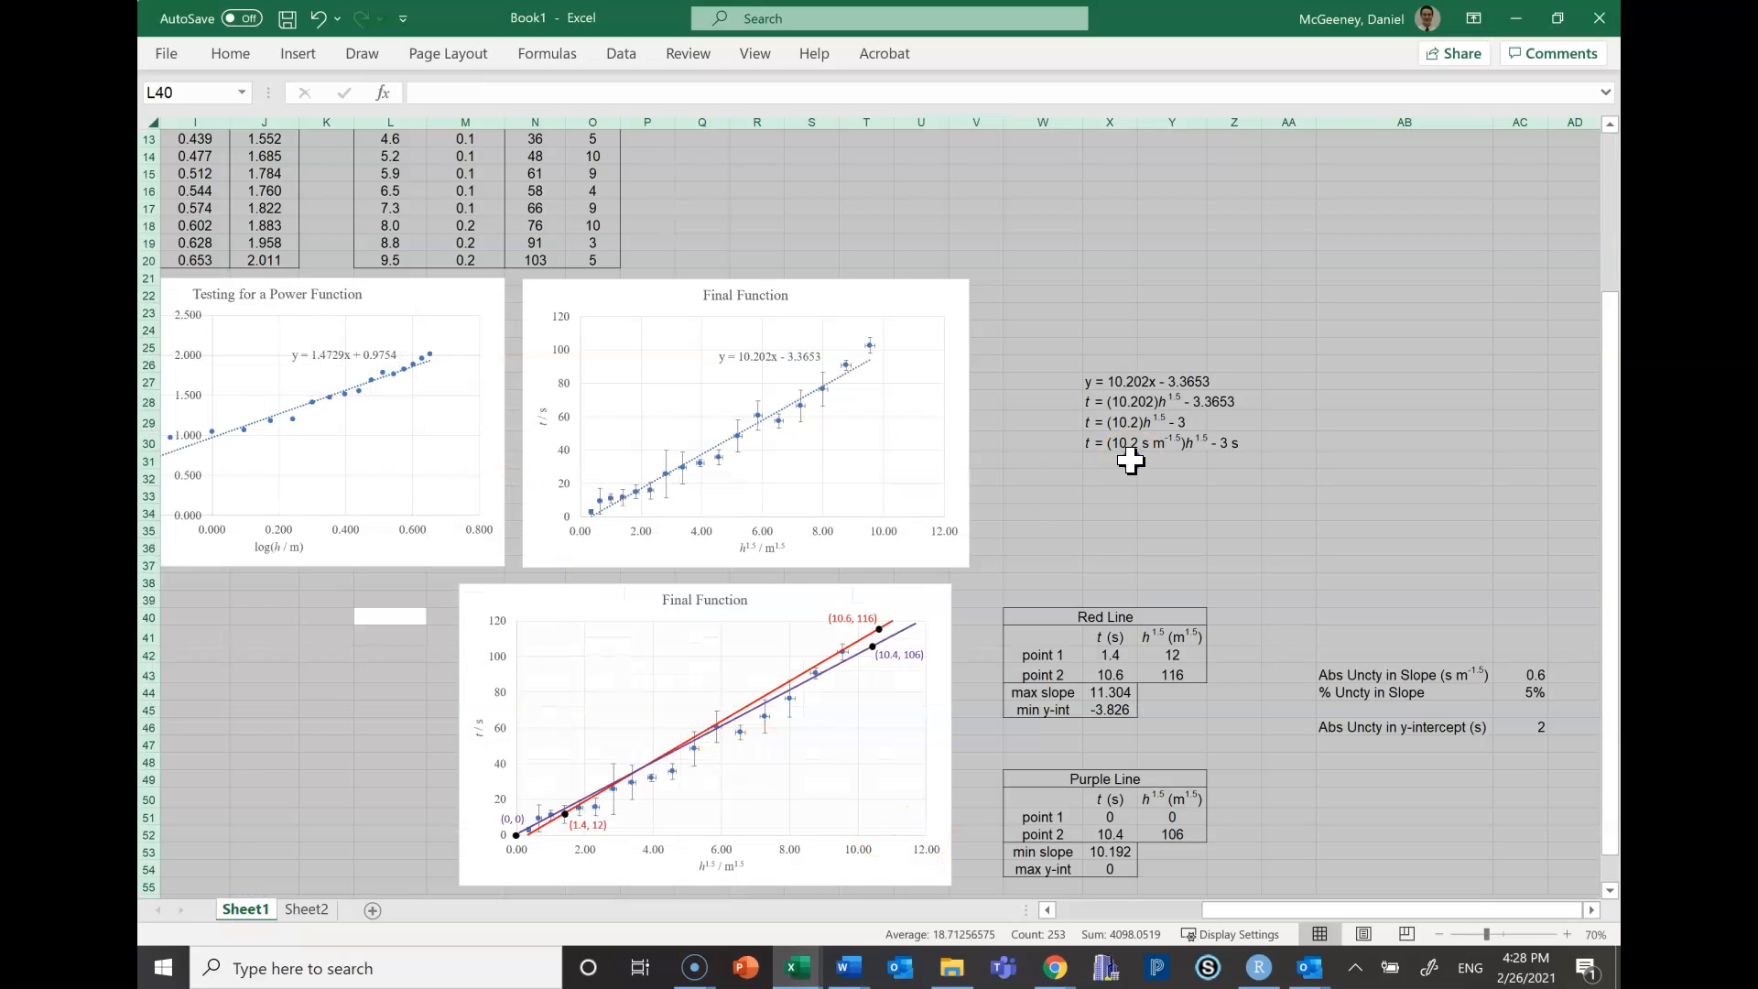
Examine the final function equations and the lower row of Final Function charts on Sheet1
left_click(1132, 460)
middle_click(1228, 530)
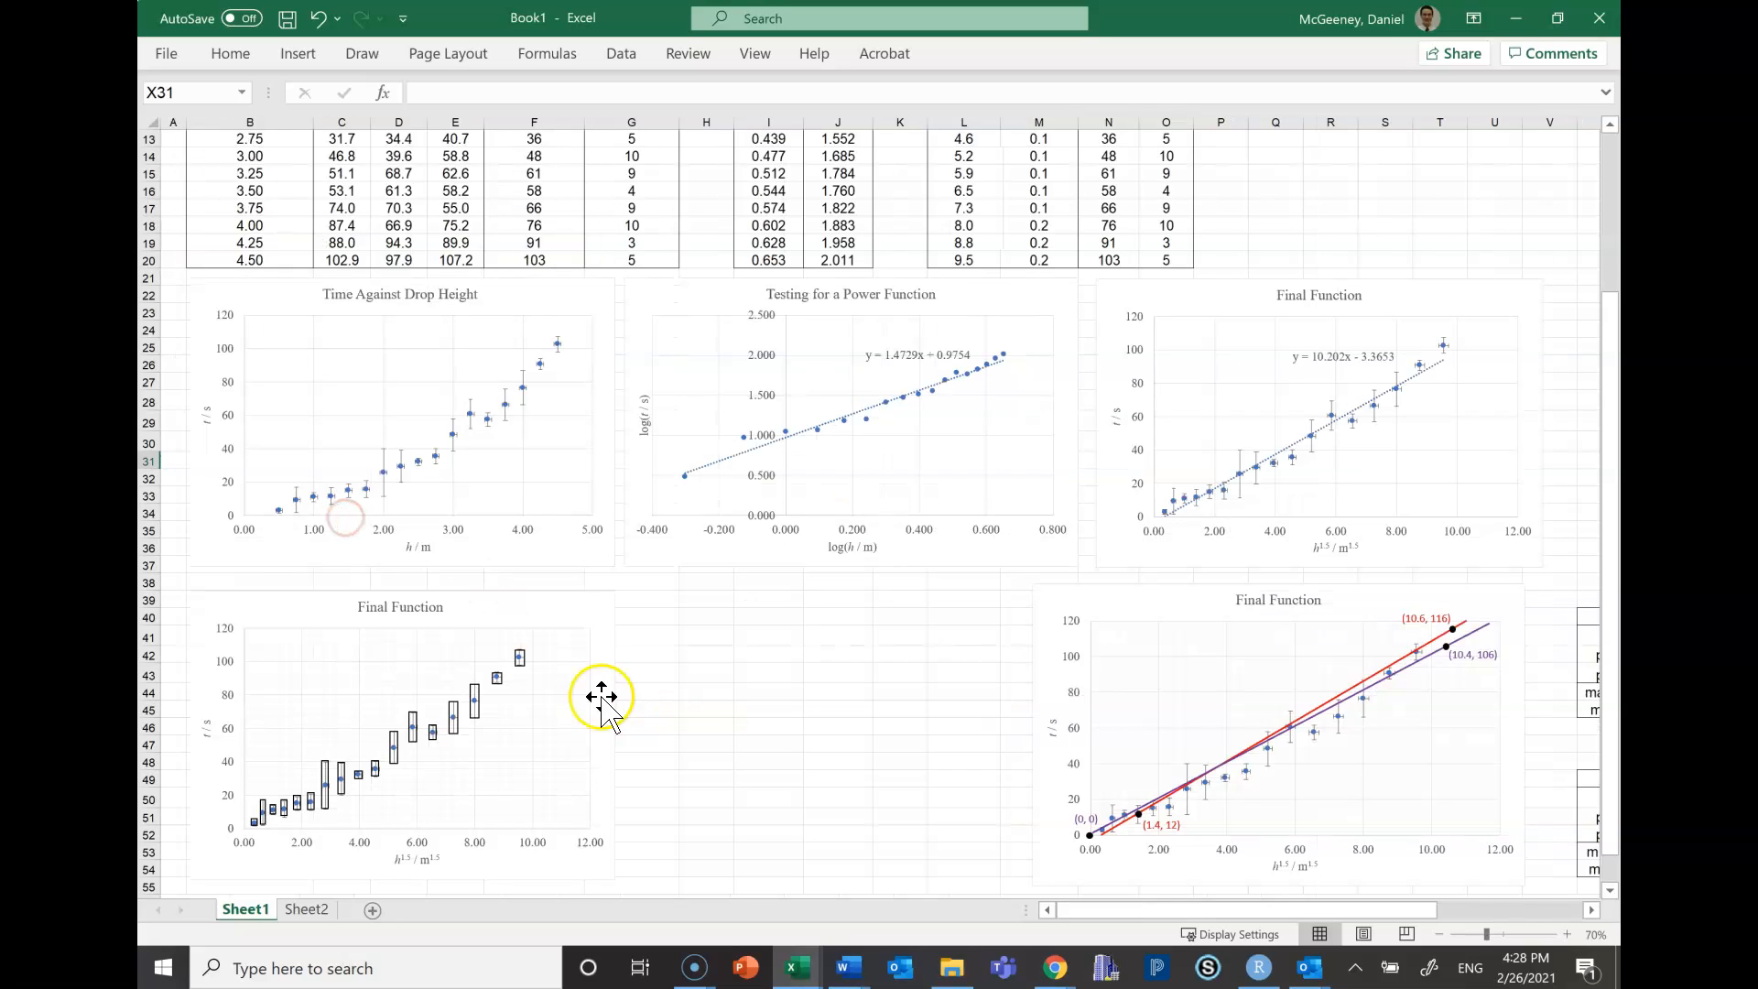
scroll(462, 661, "down", 1)
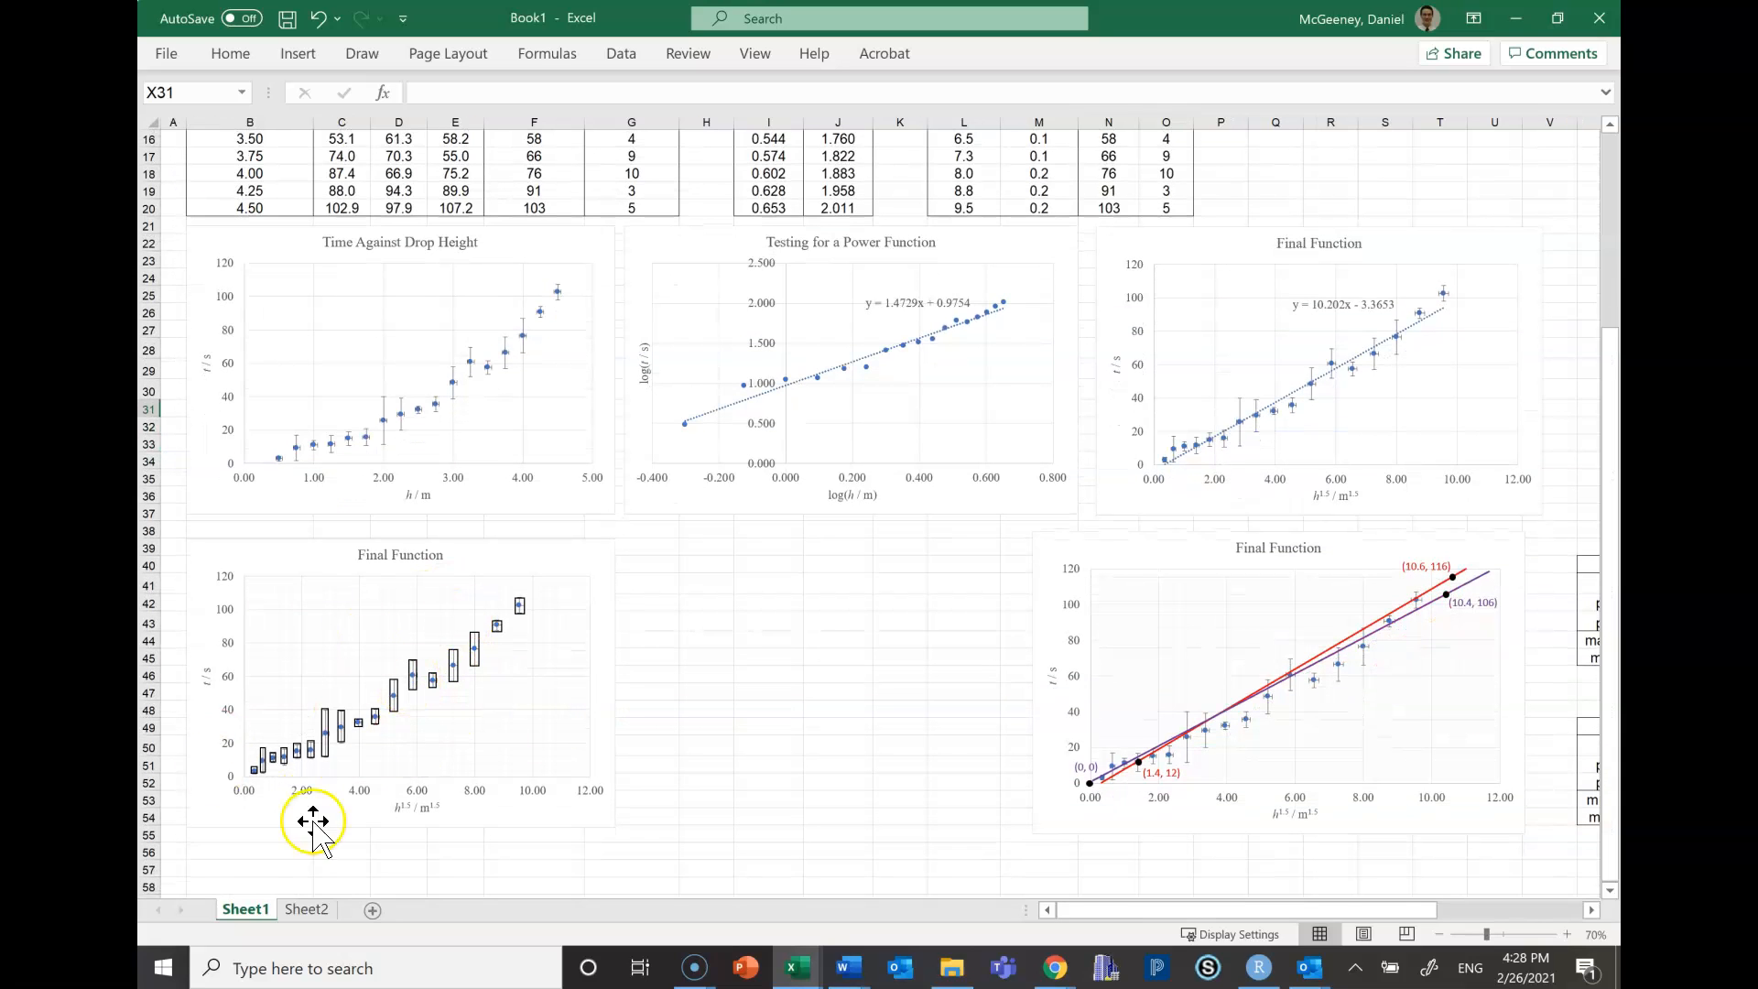
Try to move and resize the Final Function chart with the red and purple lines on Sheet1
left_click_drag(1179, 540, 1035, 510)
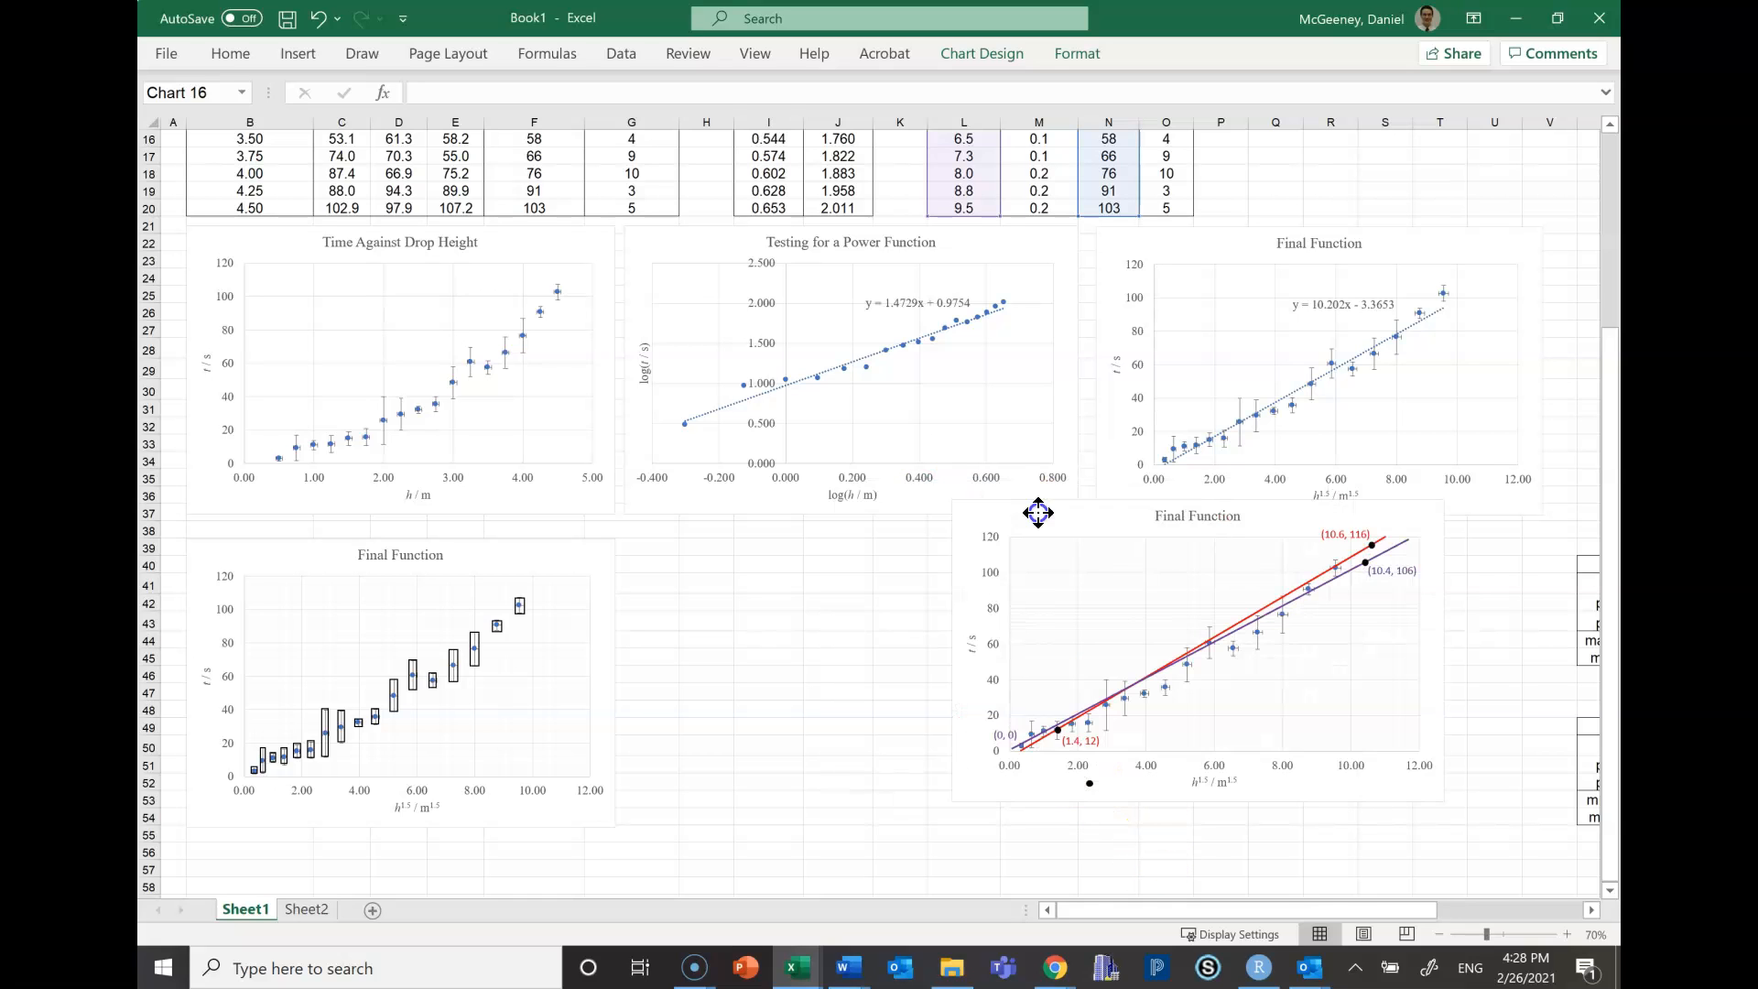
left_click_drag(1087, 790, 1171, 792)
key("ctrl+z")
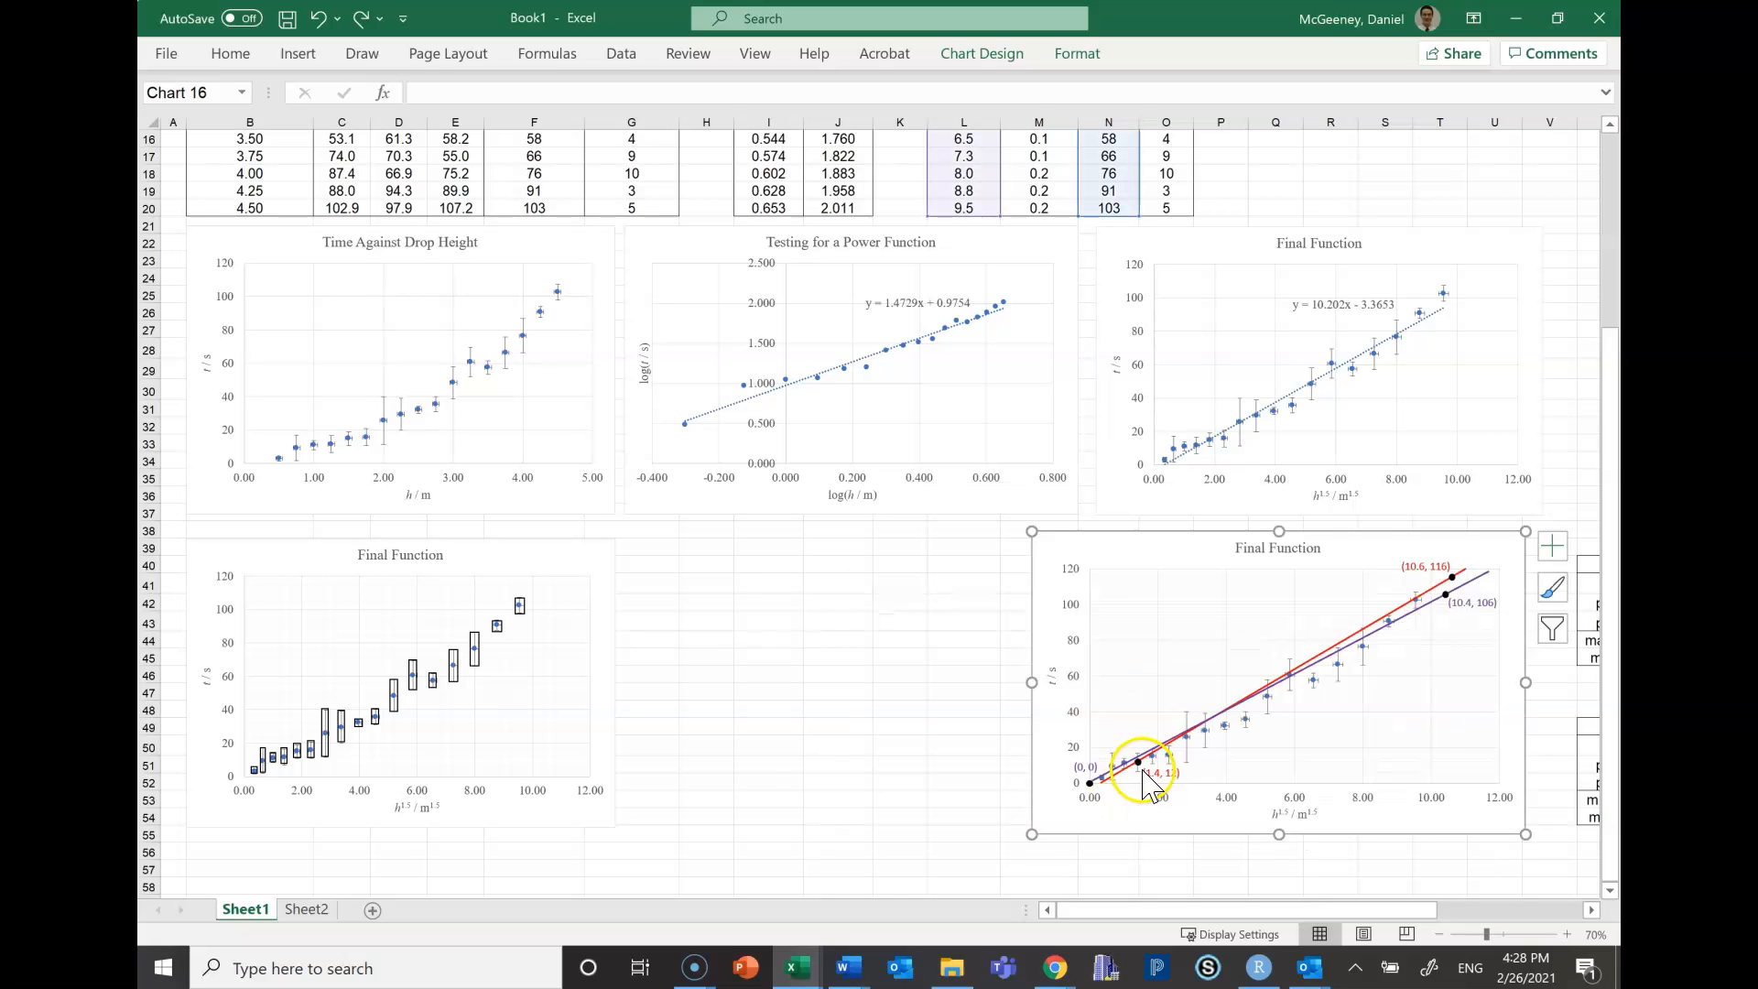
left_click_drag(1033, 531, 940, 653)
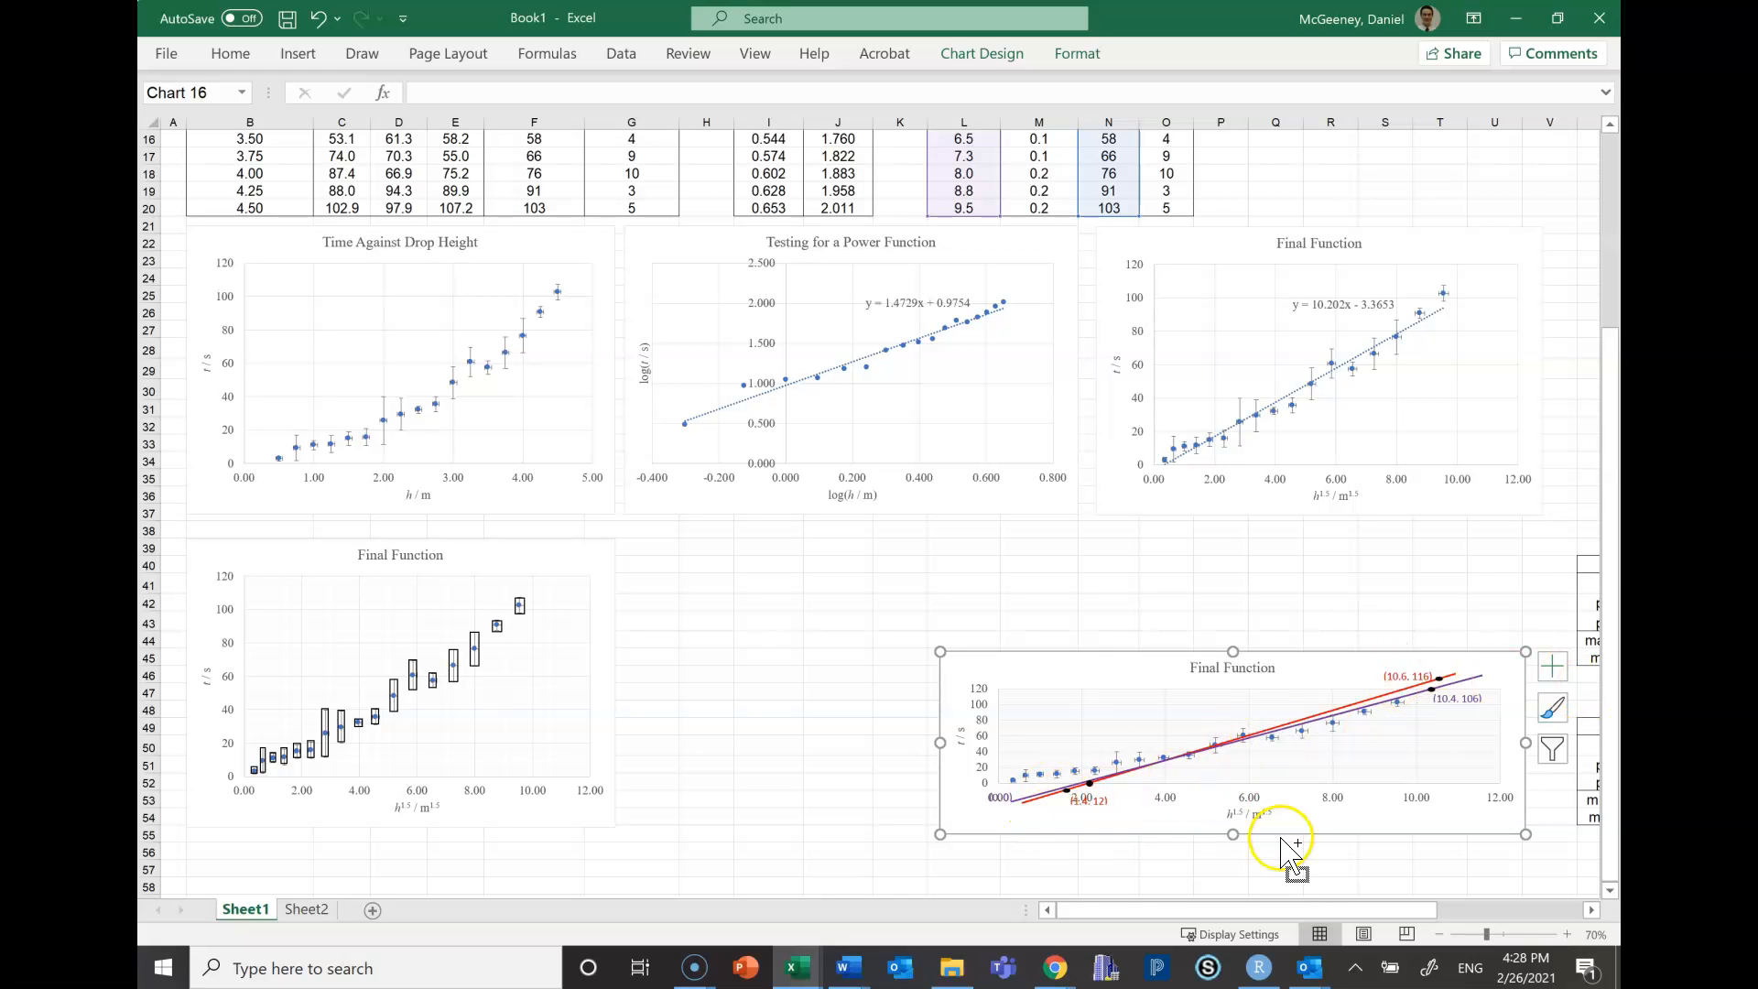
key("ctrl+z")
Examine the Red Line and Purple Line slope tables and the uncertainties in the slope and y-intercept
left_click(913, 721)
left_click_drag(1319, 911, 1406, 918)
left_click(1178, 540)
left_click_drag(1247, 911, 1320, 914)
left_click_drag(1135, 566, 1104, 657)
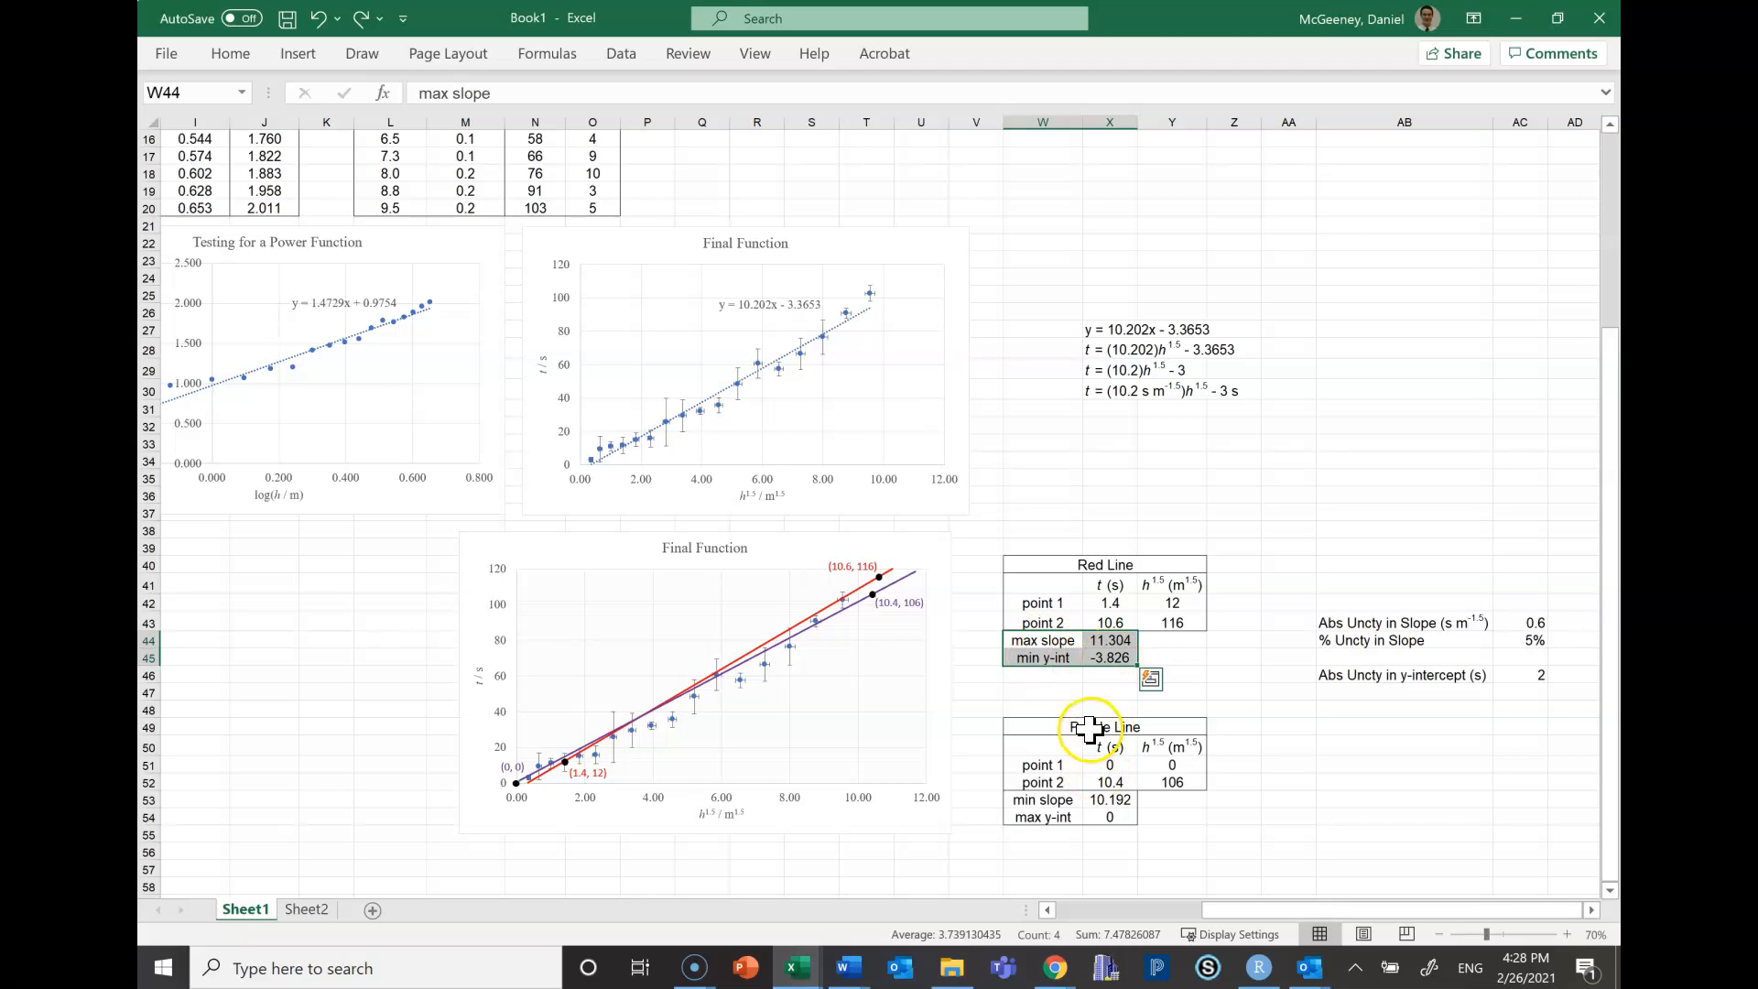
left_click_drag(1088, 729, 1104, 821)
left_click_drag(1327, 623, 1523, 680)
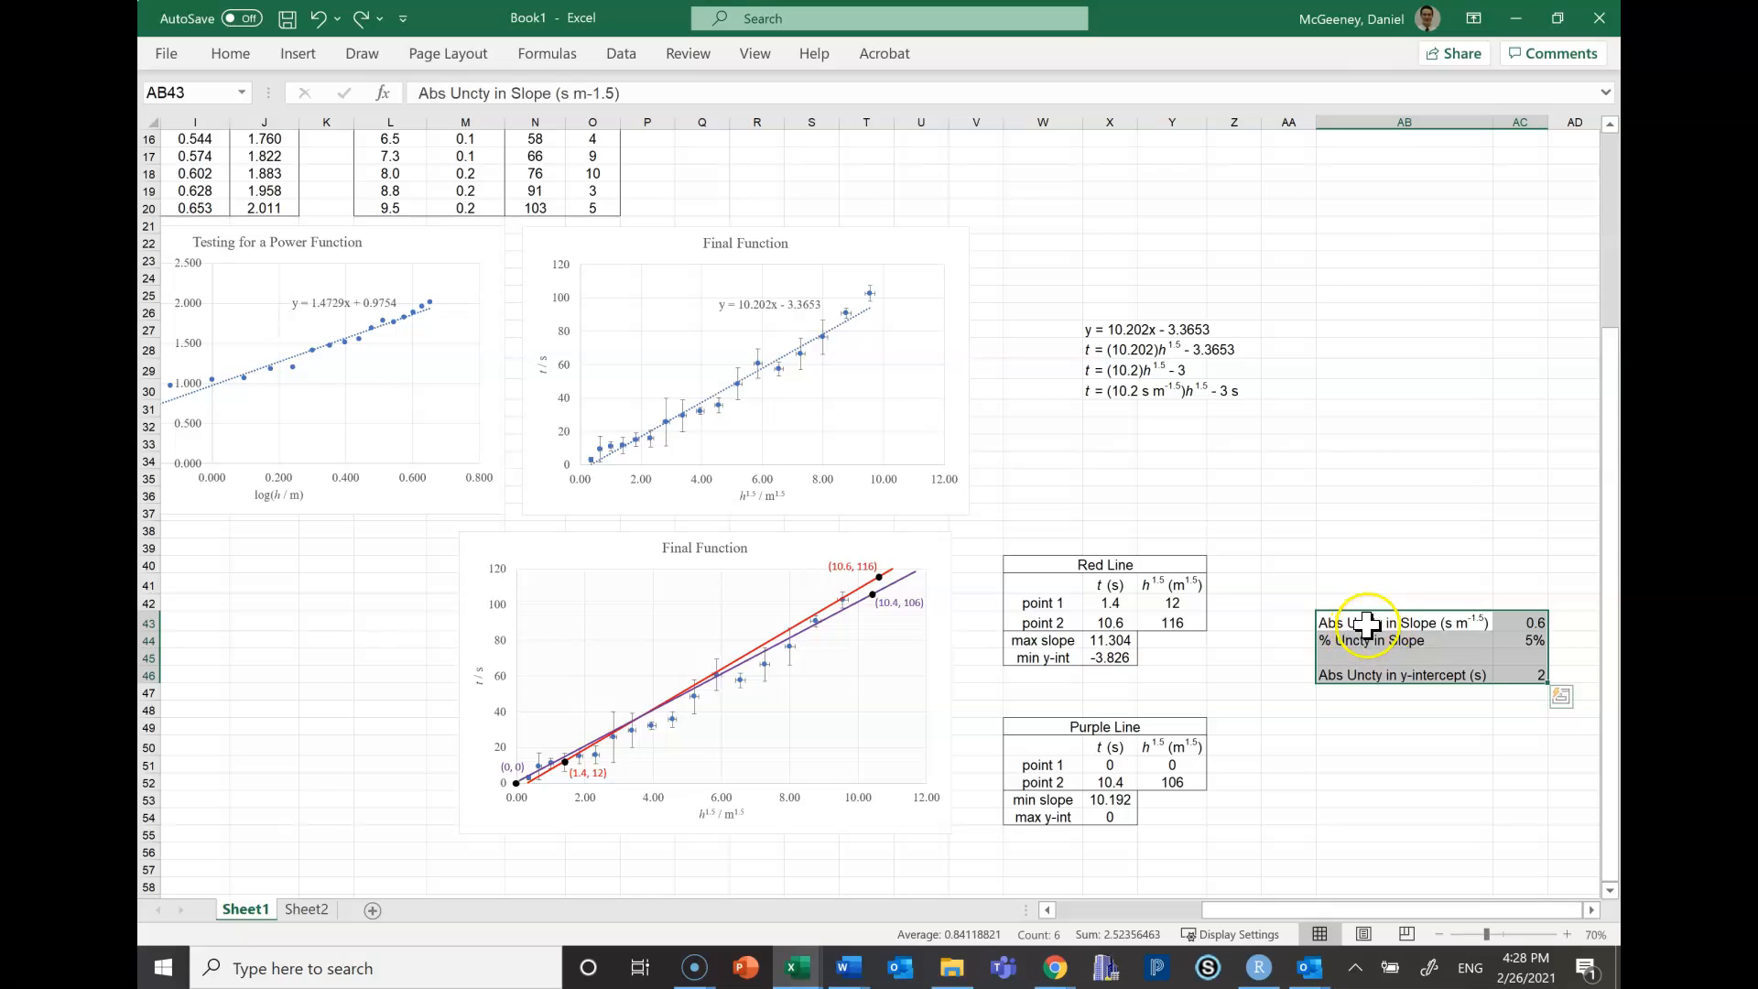
left_click_drag(1376, 677, 1498, 675)
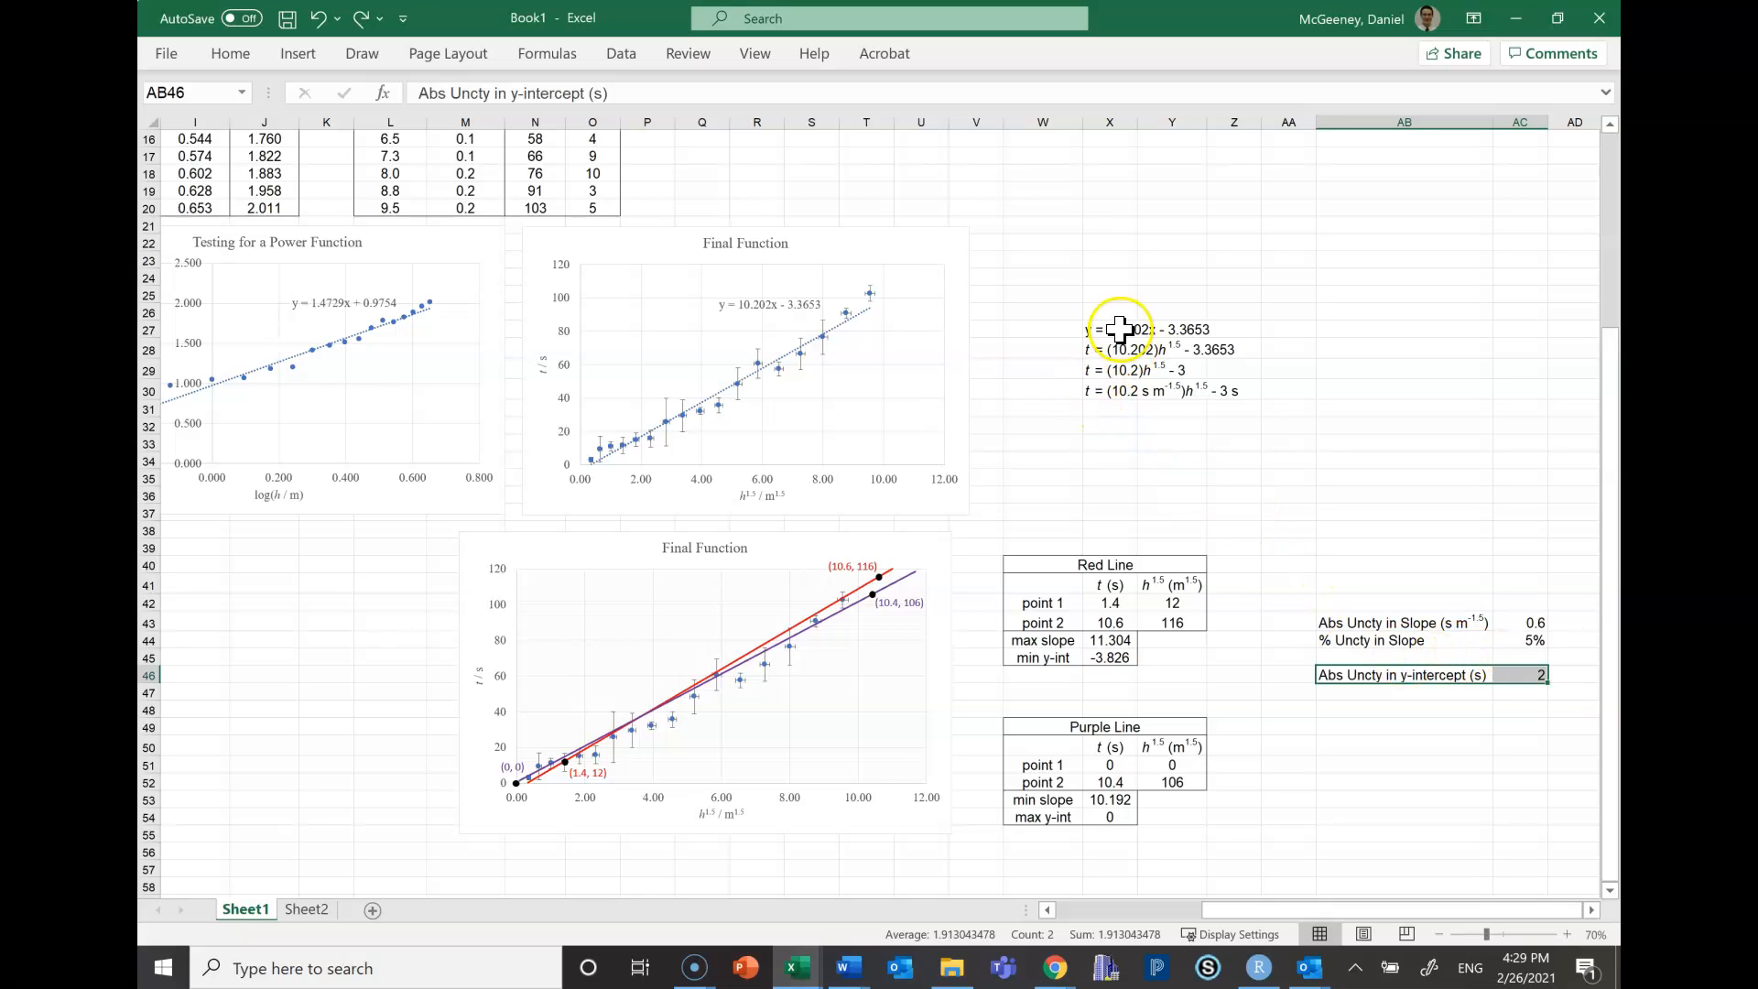
Put parentheses around h^1.5 in cell X30 so the equation reads t = (10.2 s m^-1.5)(h^1.5) - 3 s
left_click_drag(1111, 332, 1108, 375)
left_click(1110, 389)
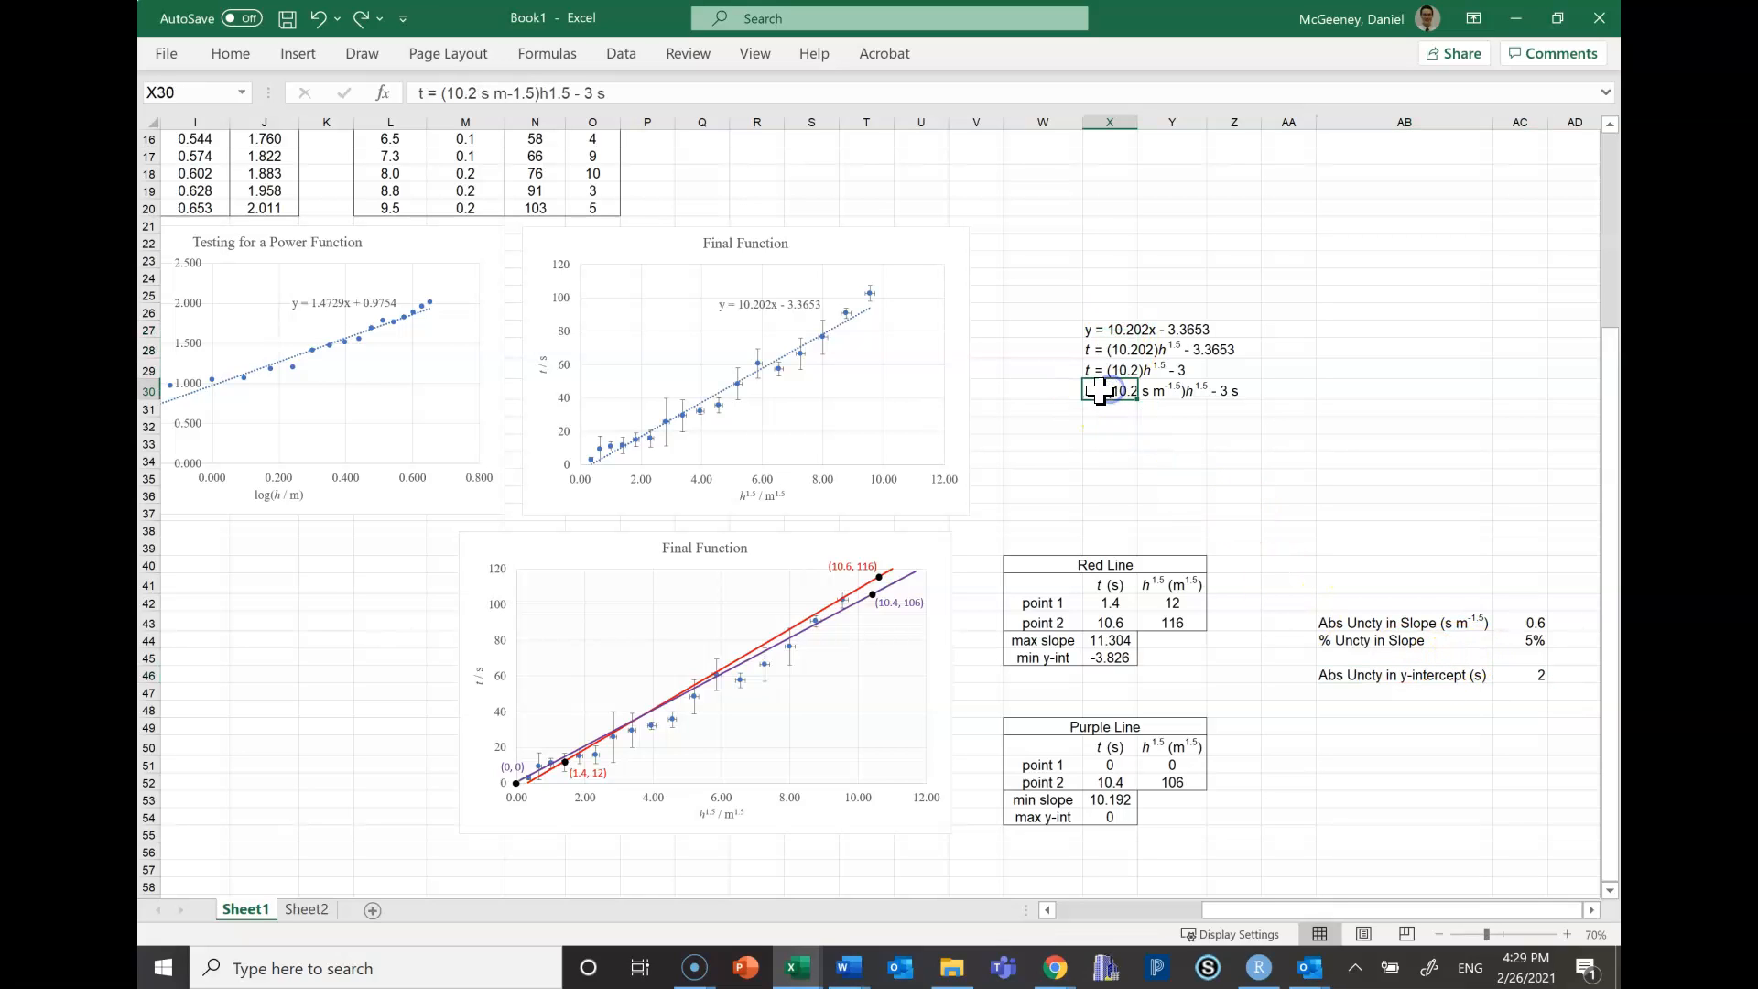
left_click(1093, 392)
left_click_drag(1089, 394, 1280, 393)
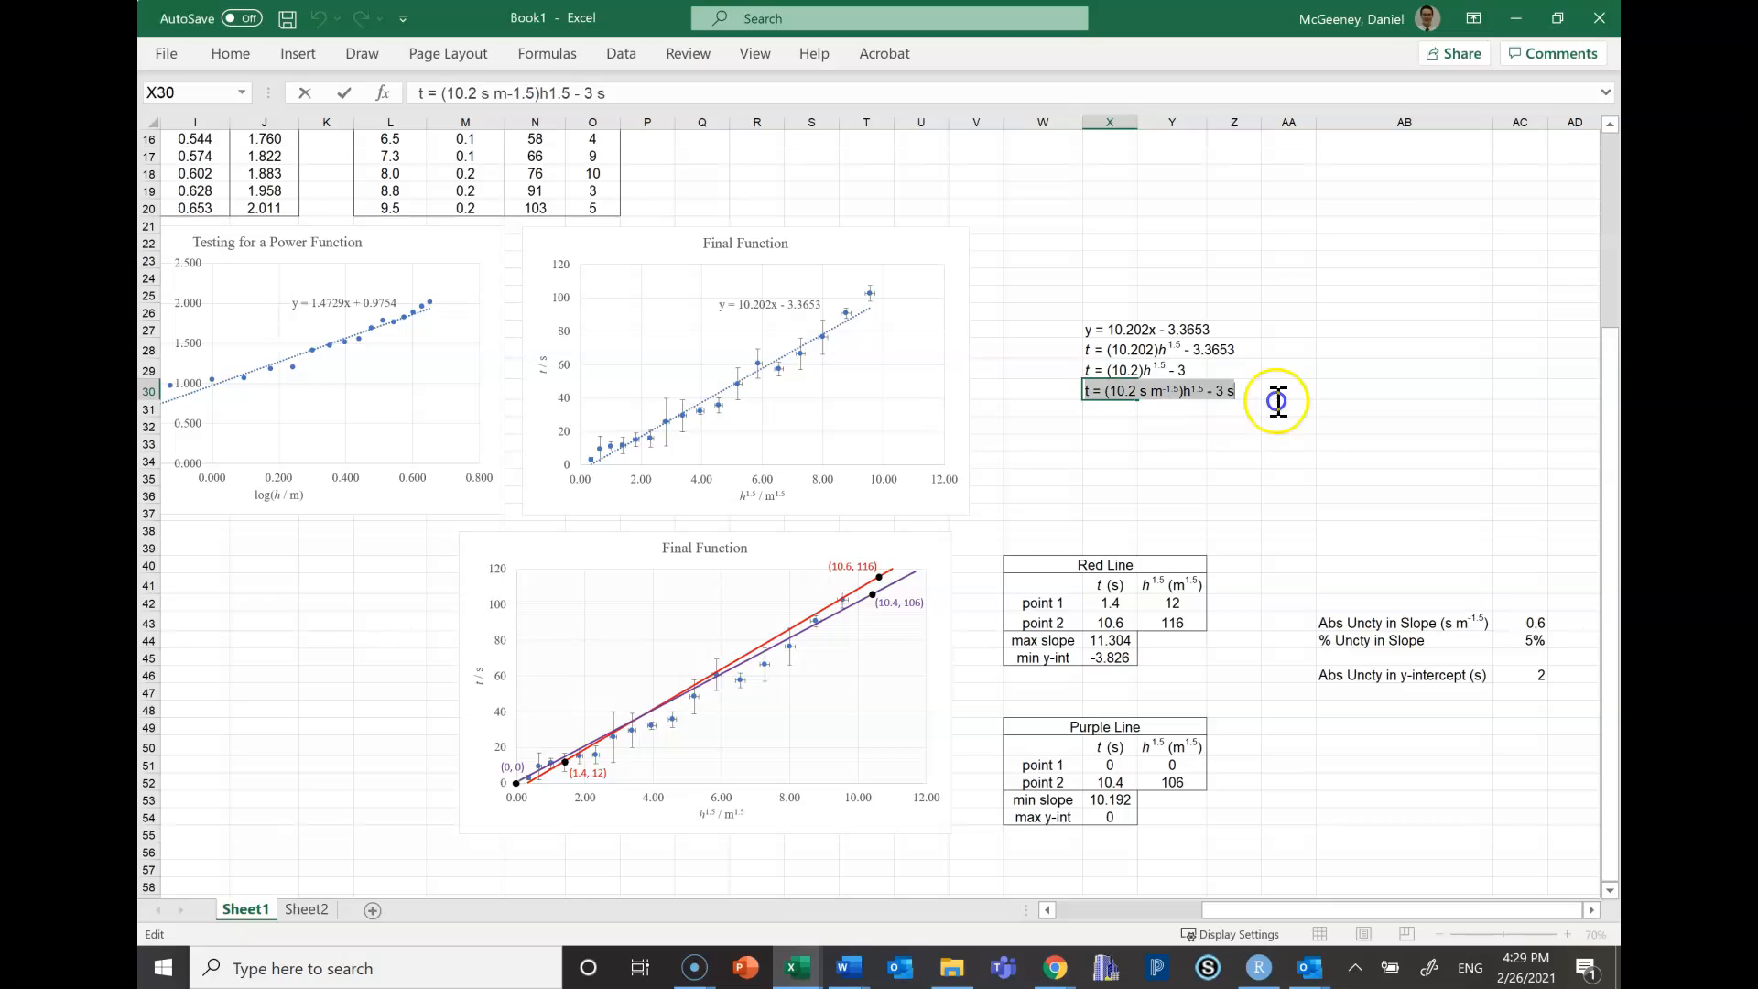
left_click(1184, 392)
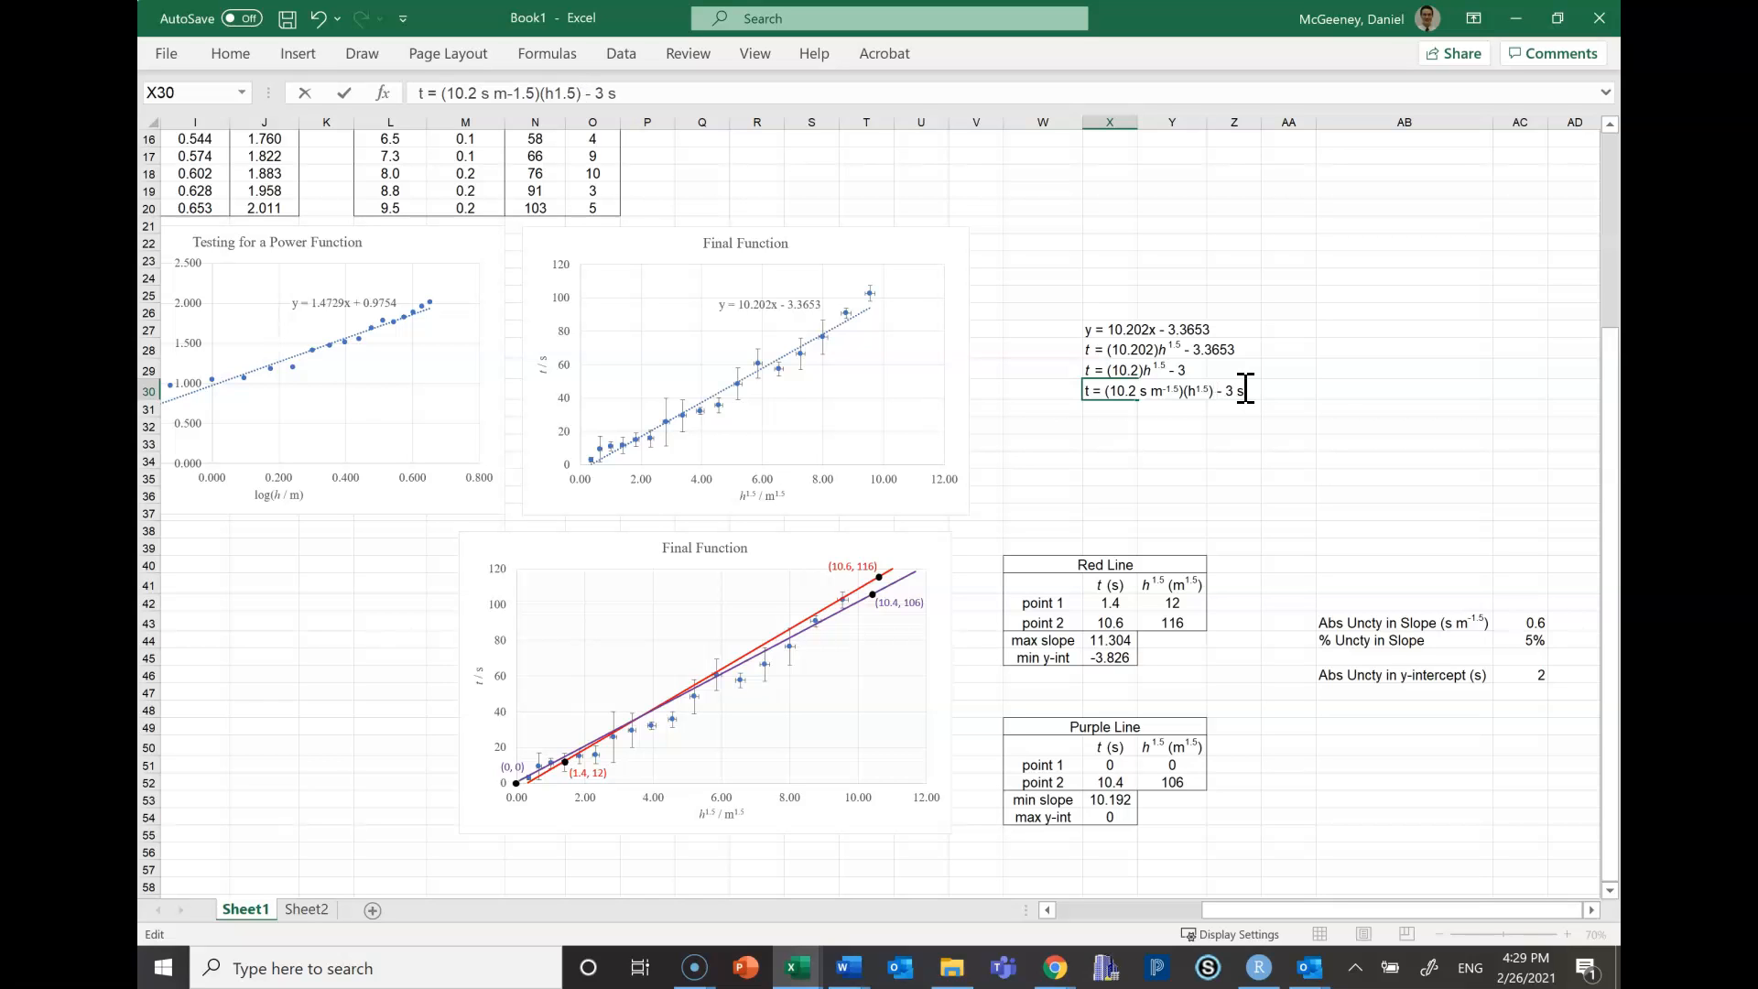
key("Return")
left_click(1346, 462)
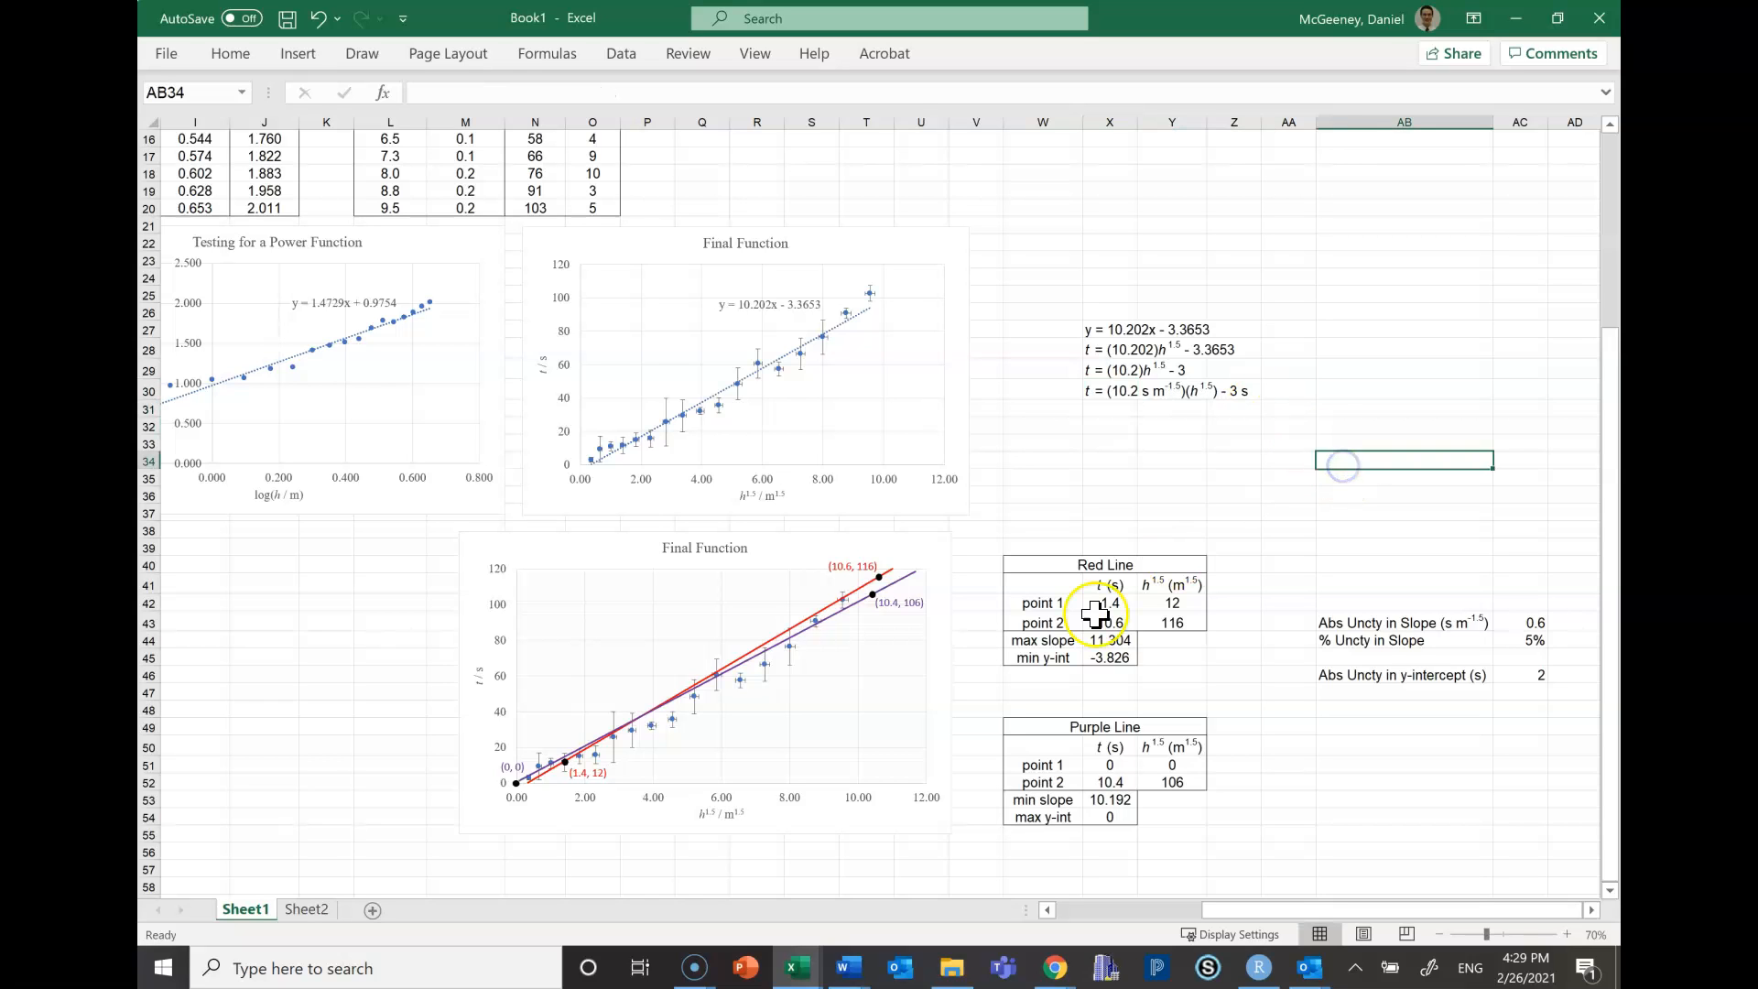
Delete the stray oval shape in the empty area below the charts on Sheet2
left_click(305, 910)
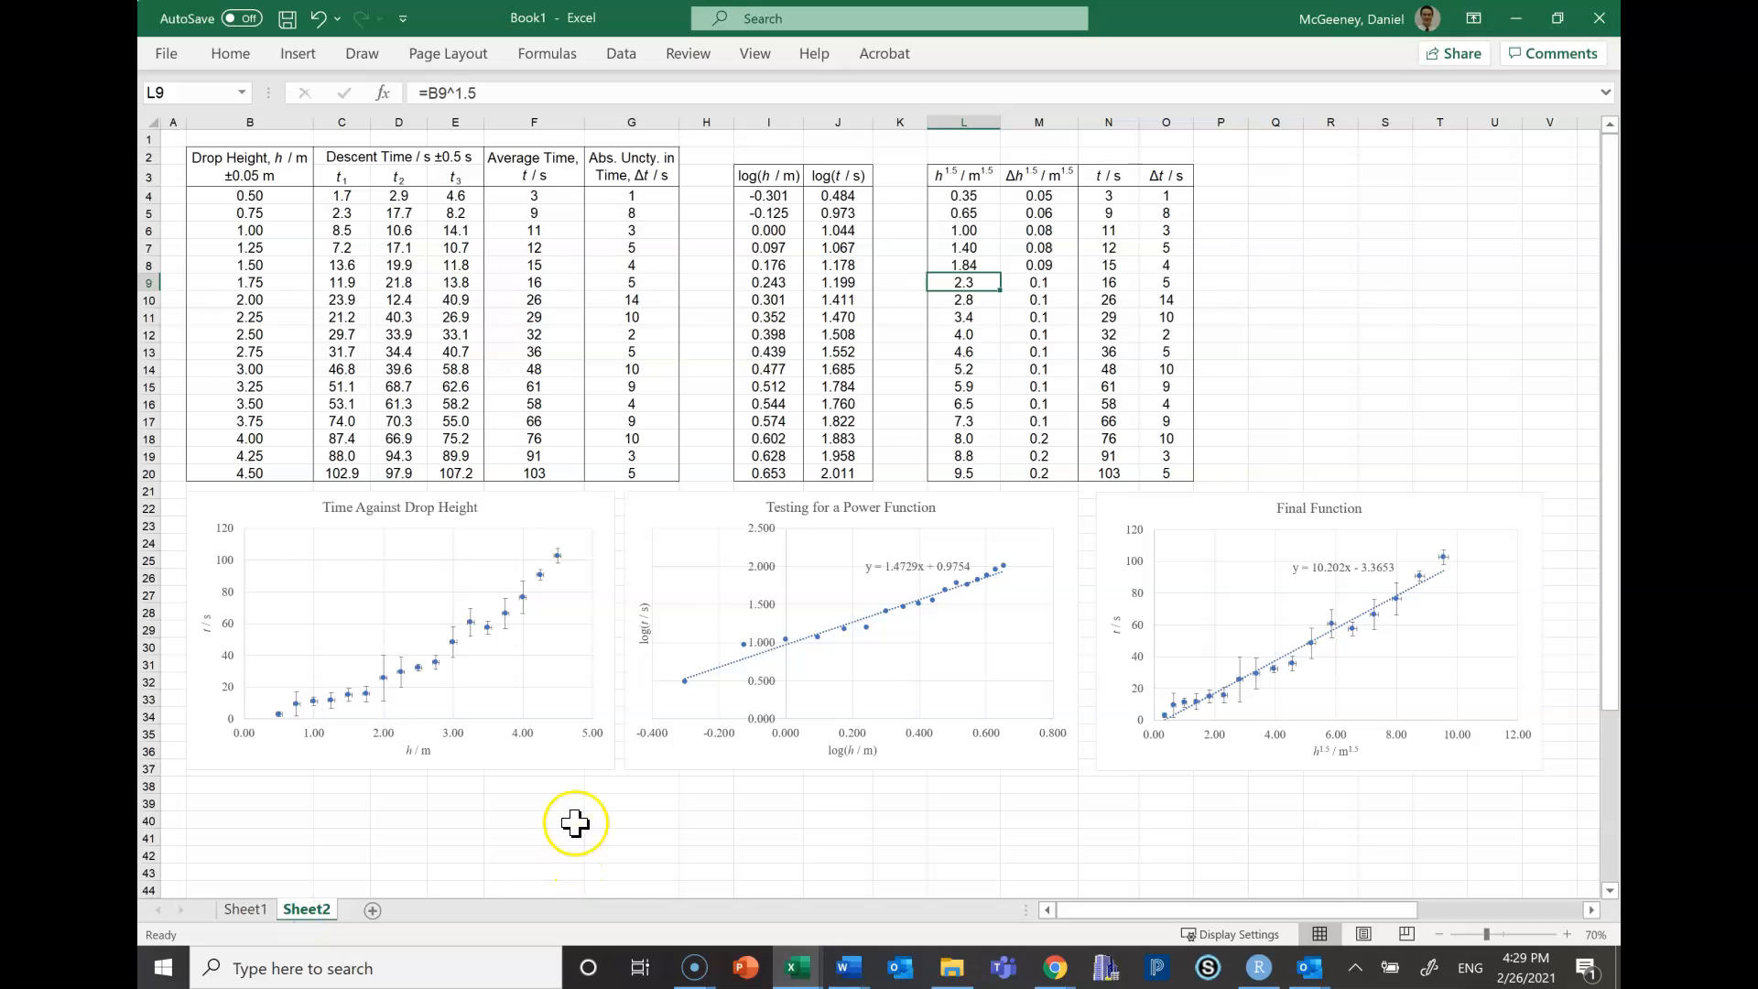
scroll(570, 760, "down", 4)
left_click(1090, 816)
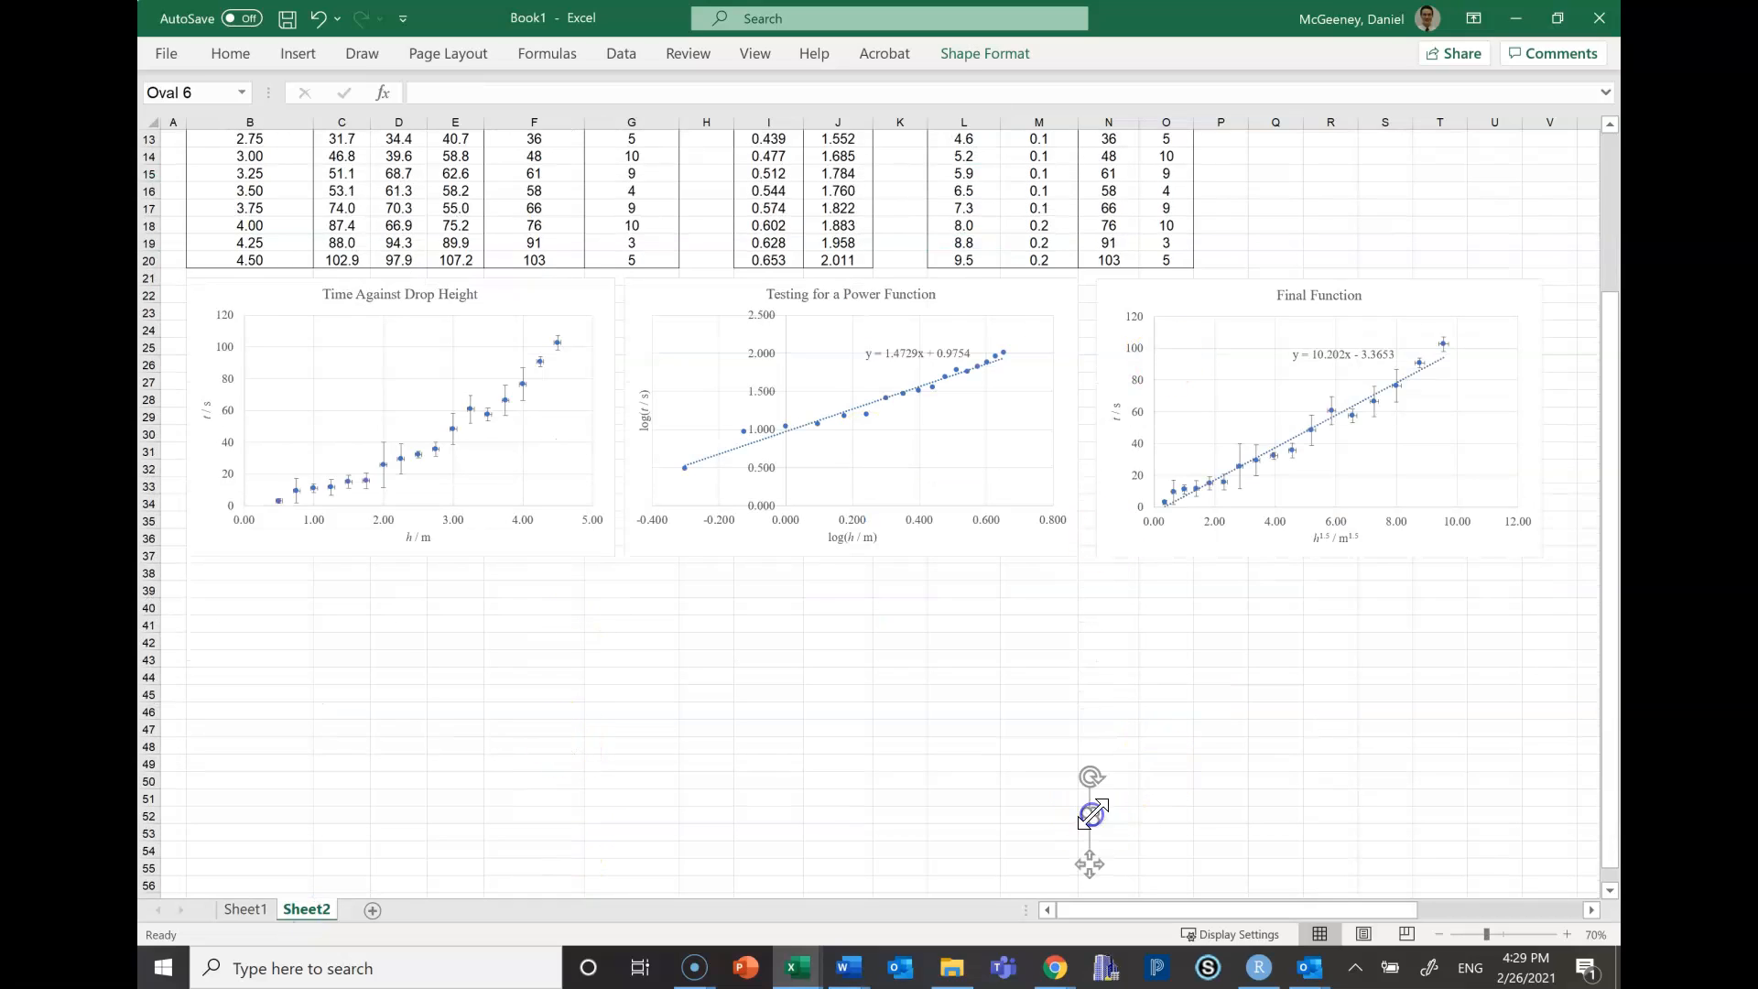
key("Delete")
Copy the Final Function chart and paste the duplicate into the empty area at cell E44 on Sheet2
left_click(1229, 322)
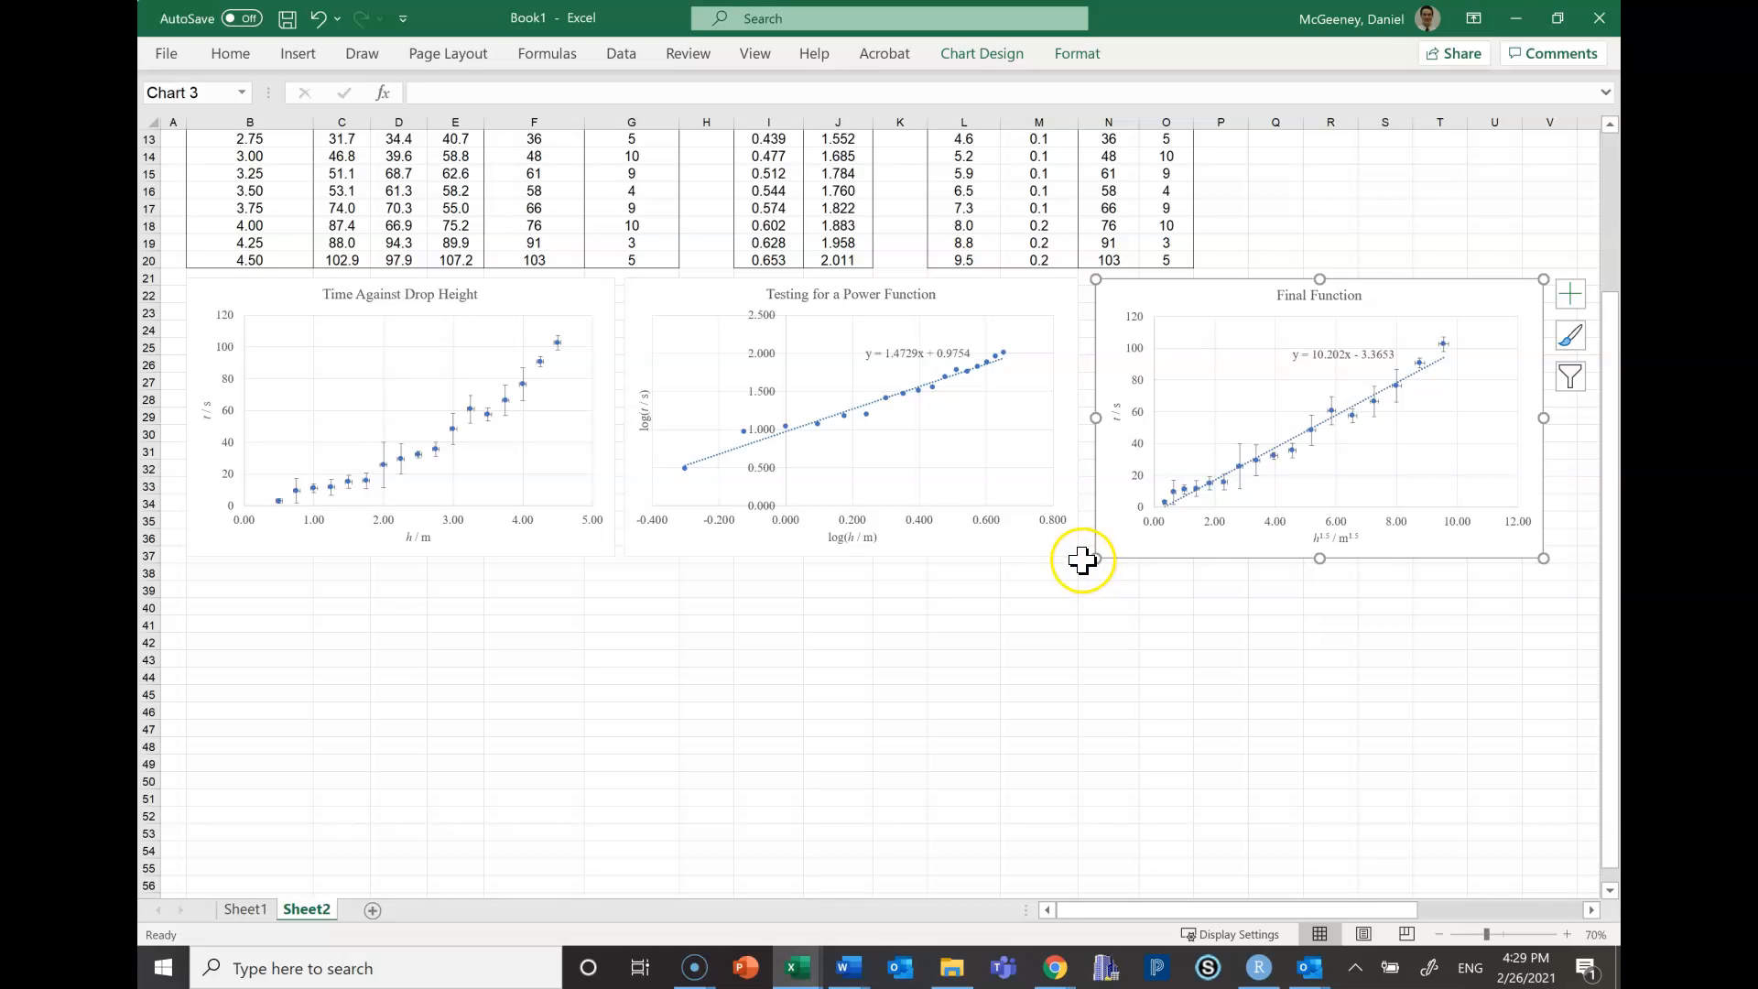
left_click(359, 667)
left_click(642, 602)
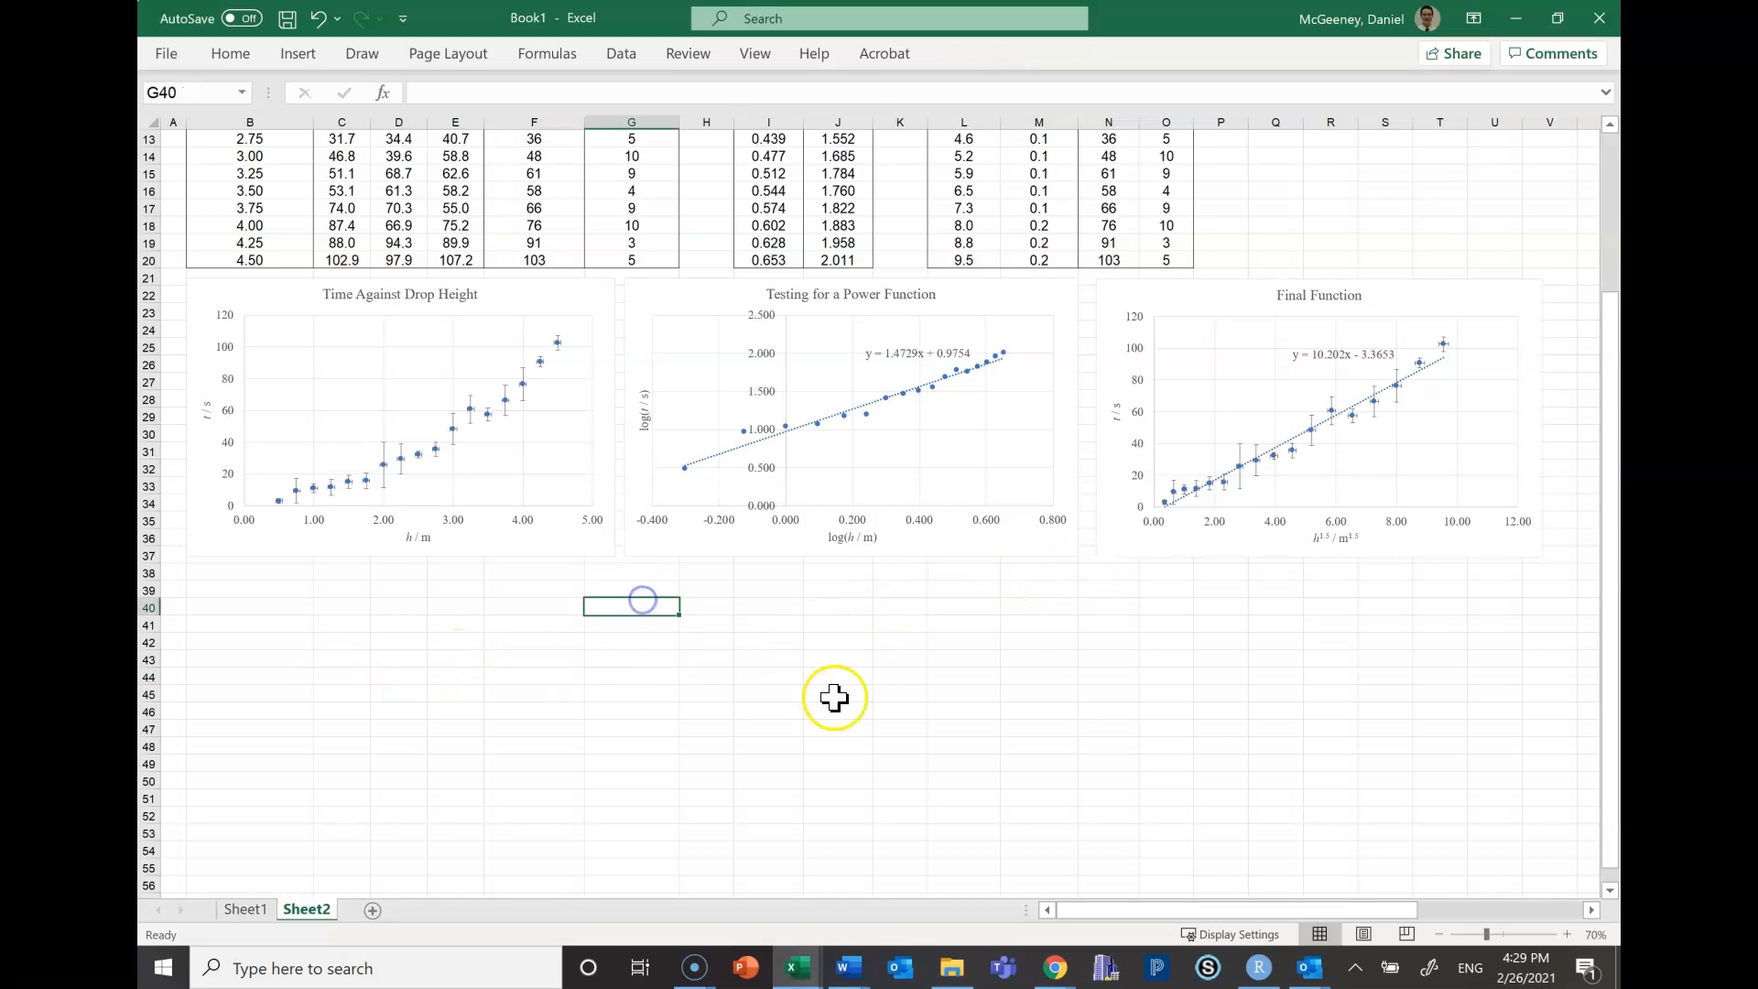
left_click(457, 673)
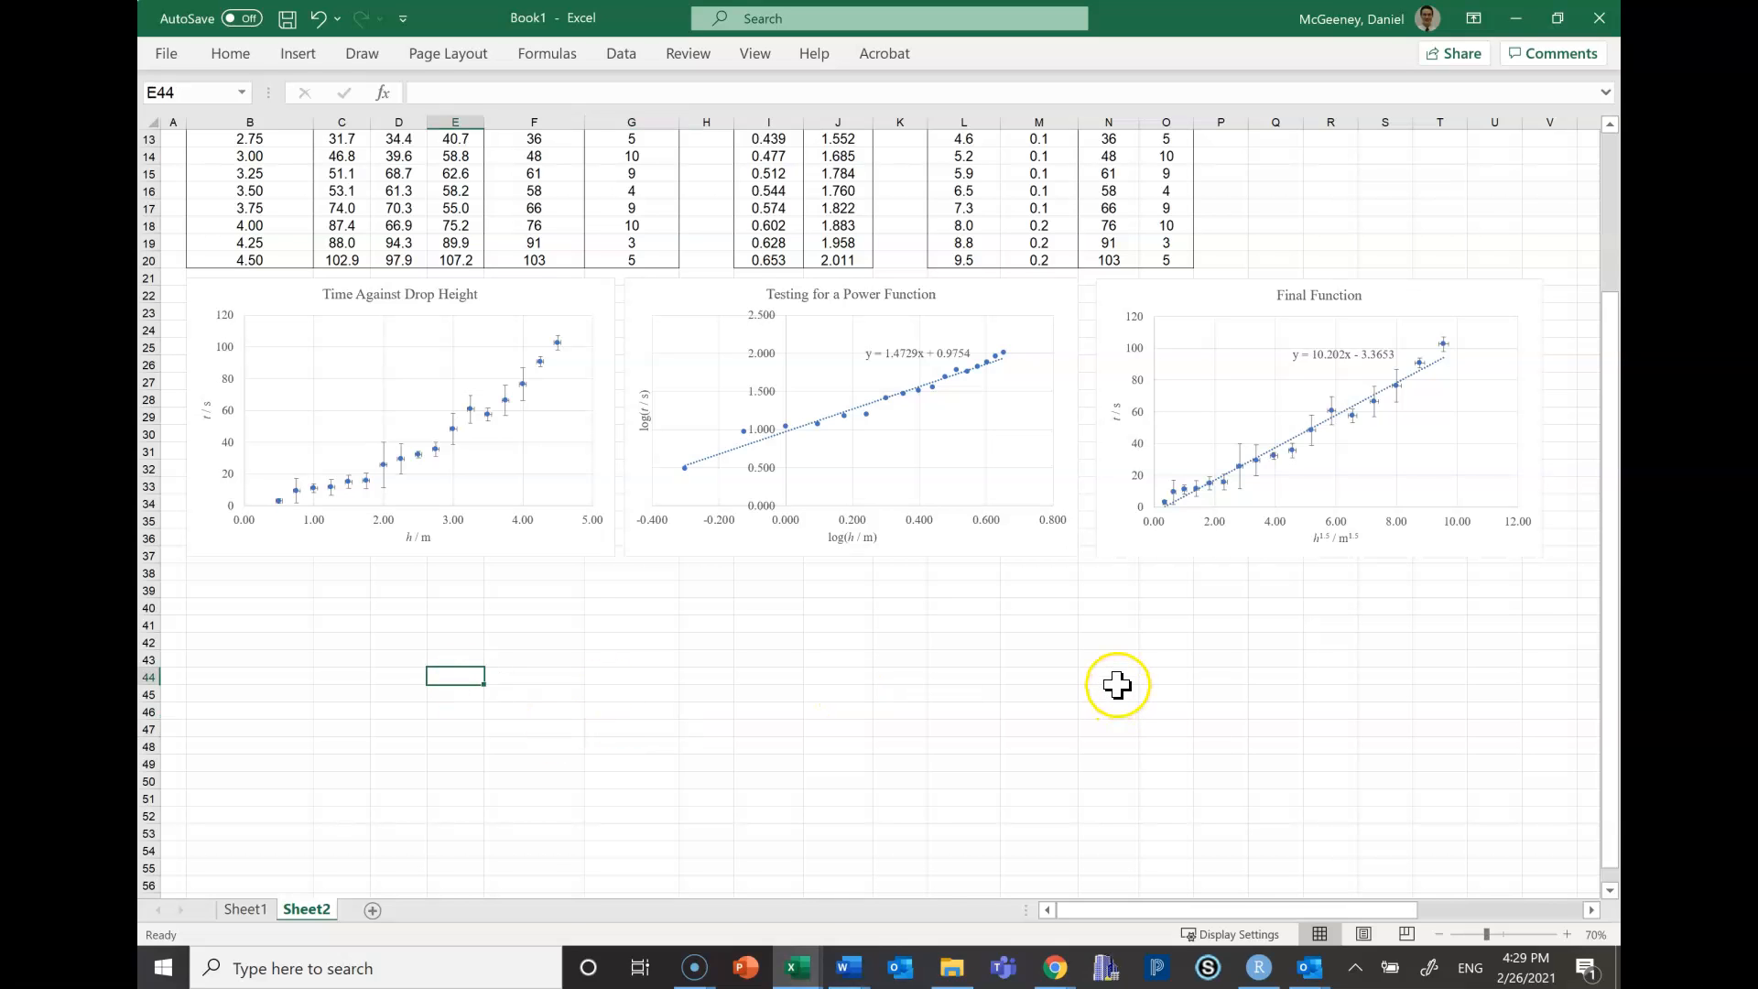
key("ctrl+v")
Position the copied Final Function chart directly beneath the Time Against Drop Height chart, keeping its original size
left_click_drag(843, 706, 621, 515)
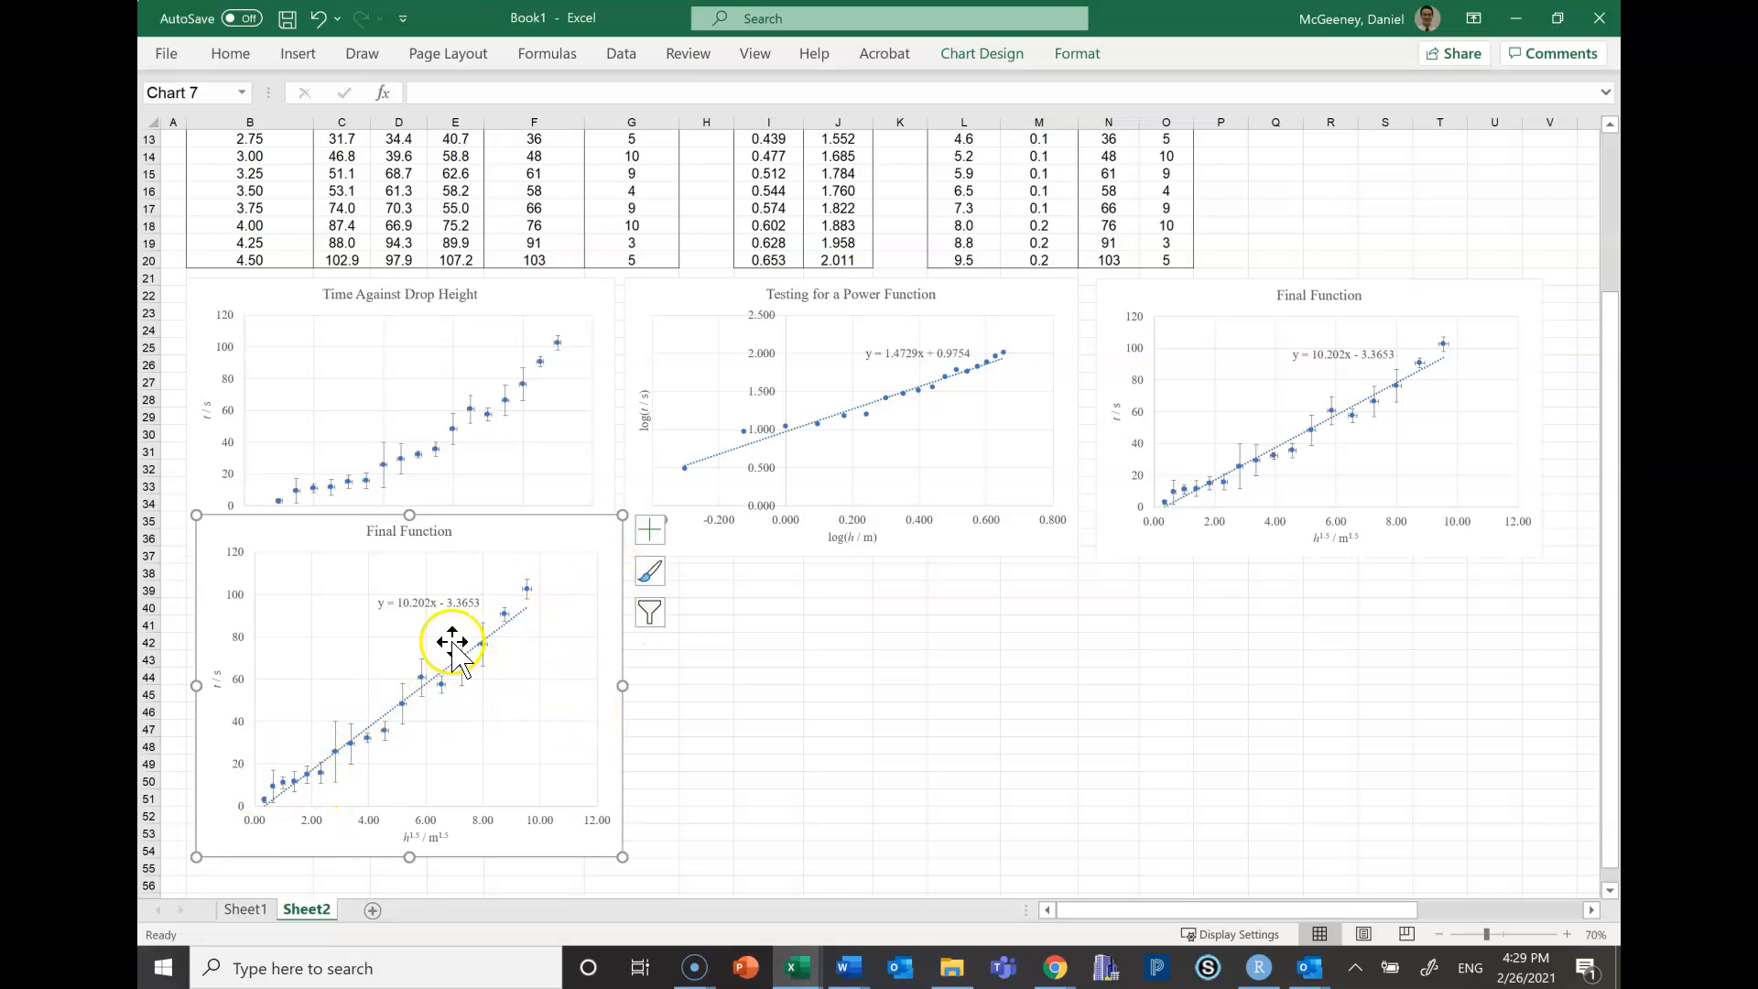
key("ctrl+z")
left_click_drag(615, 589, 620, 575)
mouse_move(488, 586)
left_mouse_down()
mouse_move(498, 603)
mouse_move(479, 594)
left_mouse_up()
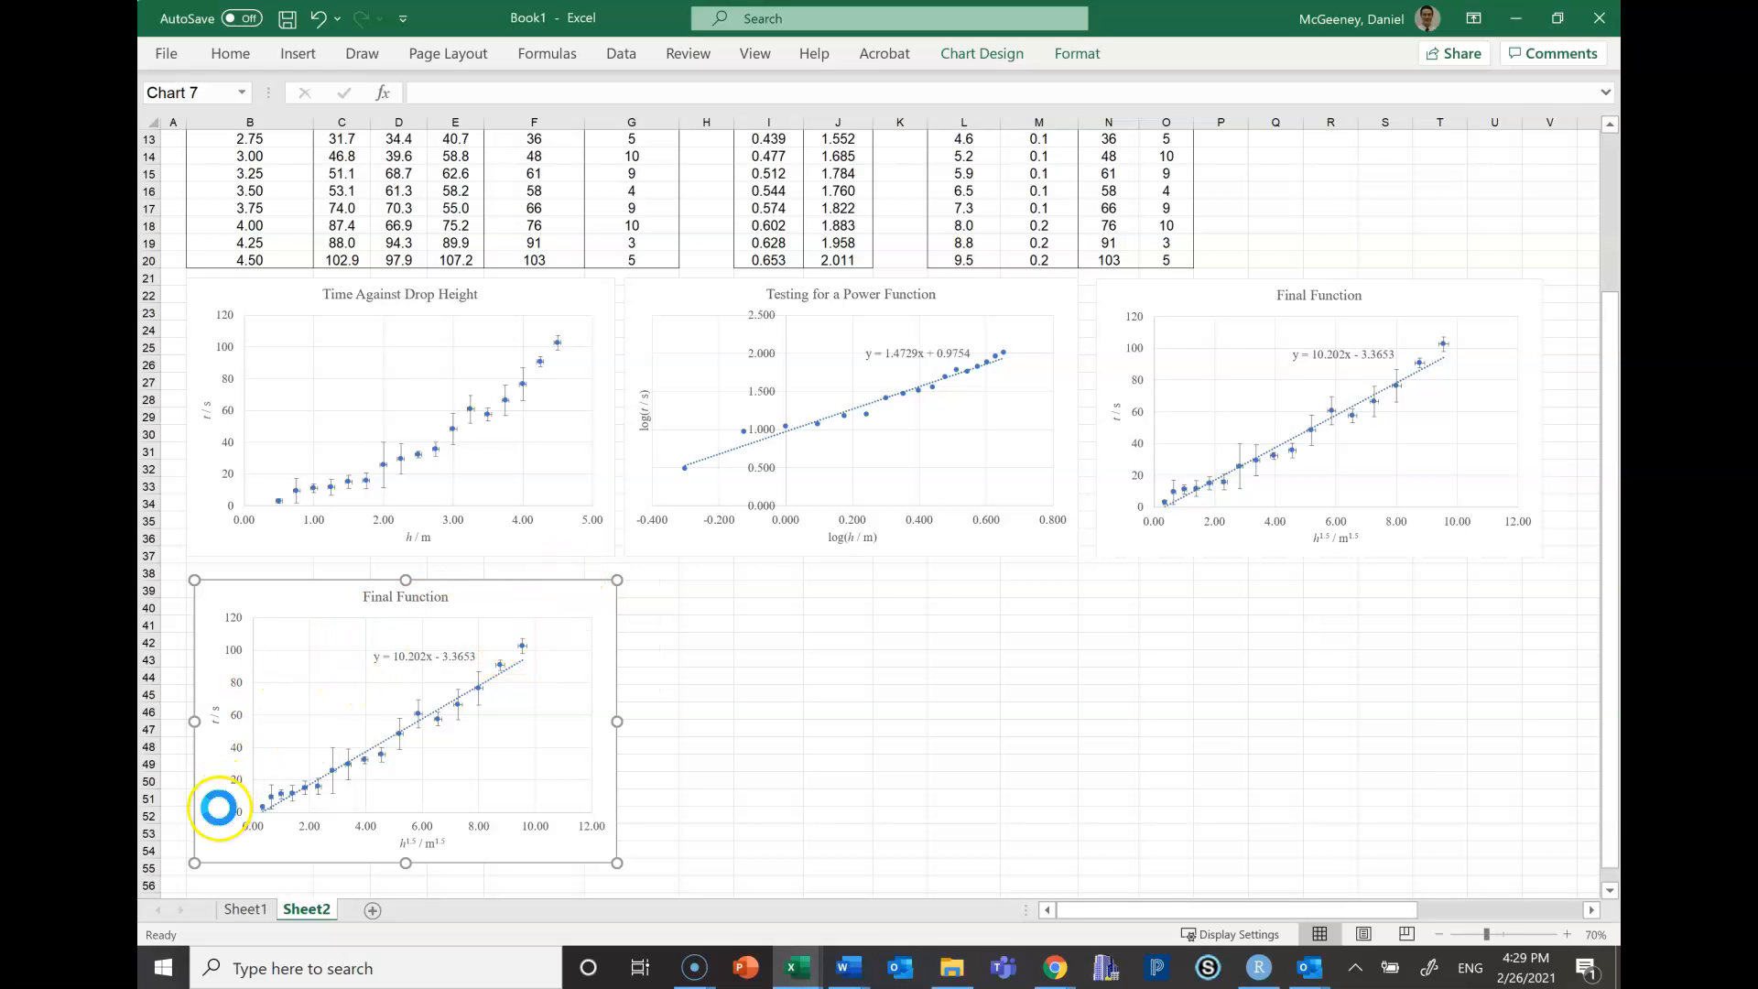
Delete the trendline and its equation from the copied Final Function chart
scroll(225, 803, "up", 6, "ctrl")
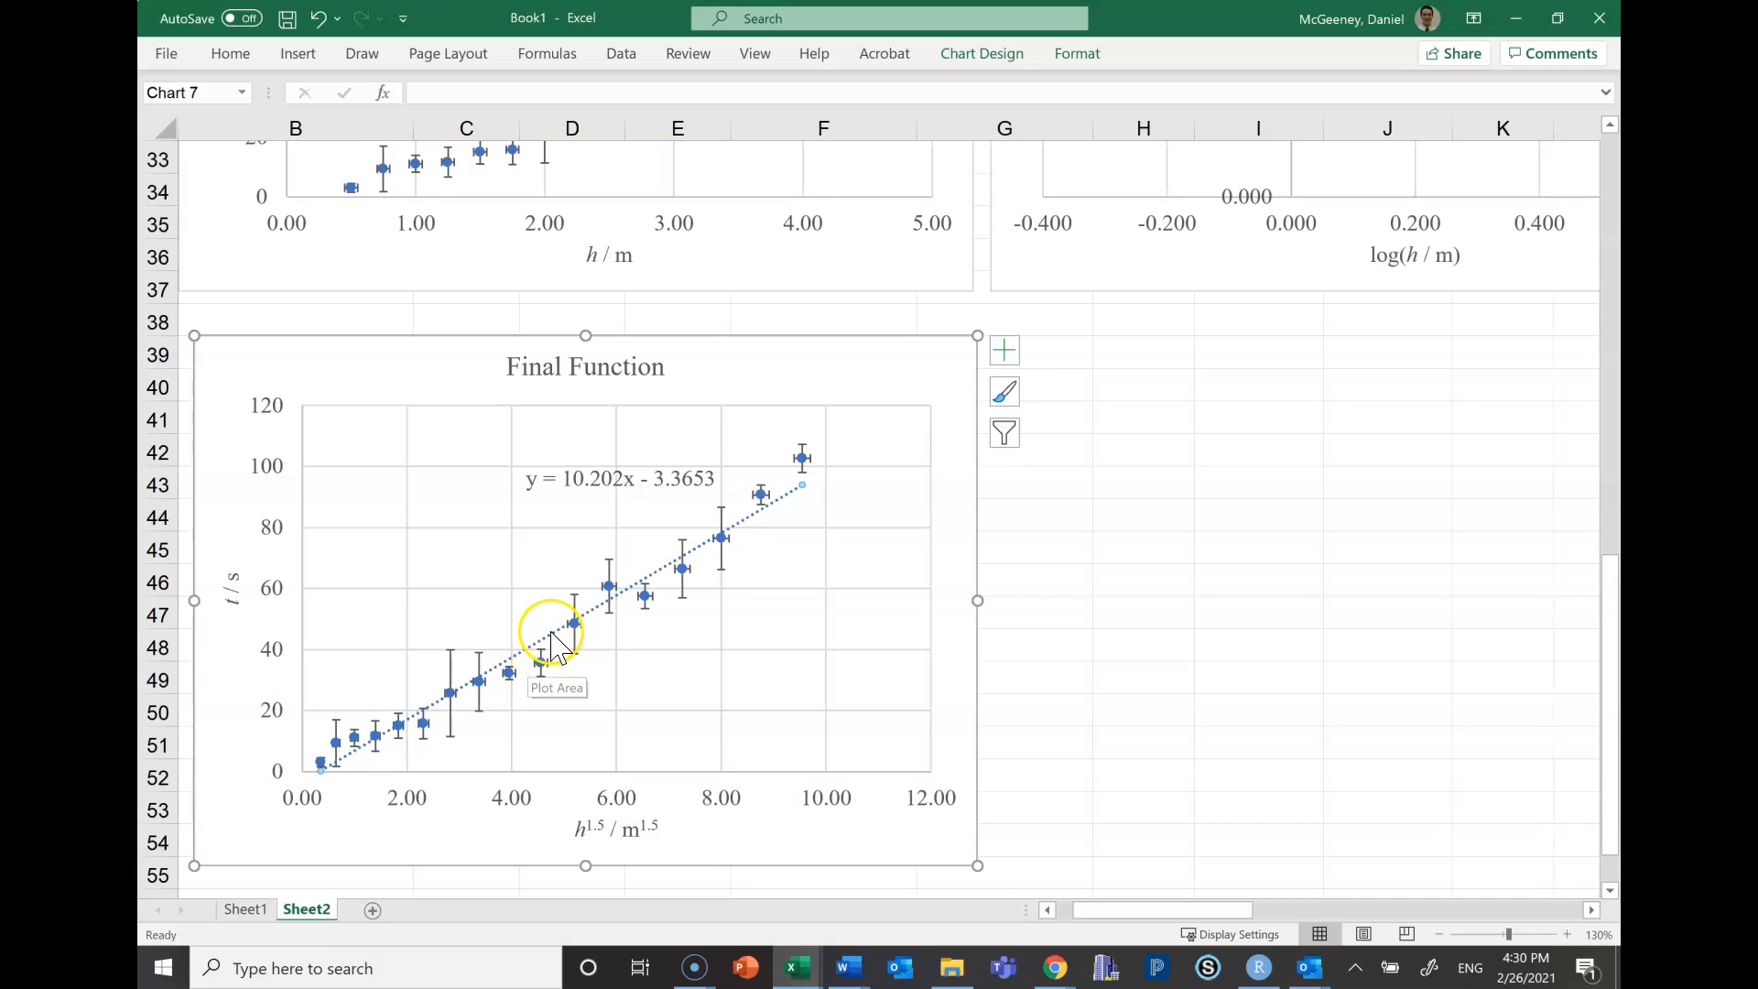
left_click(549, 634)
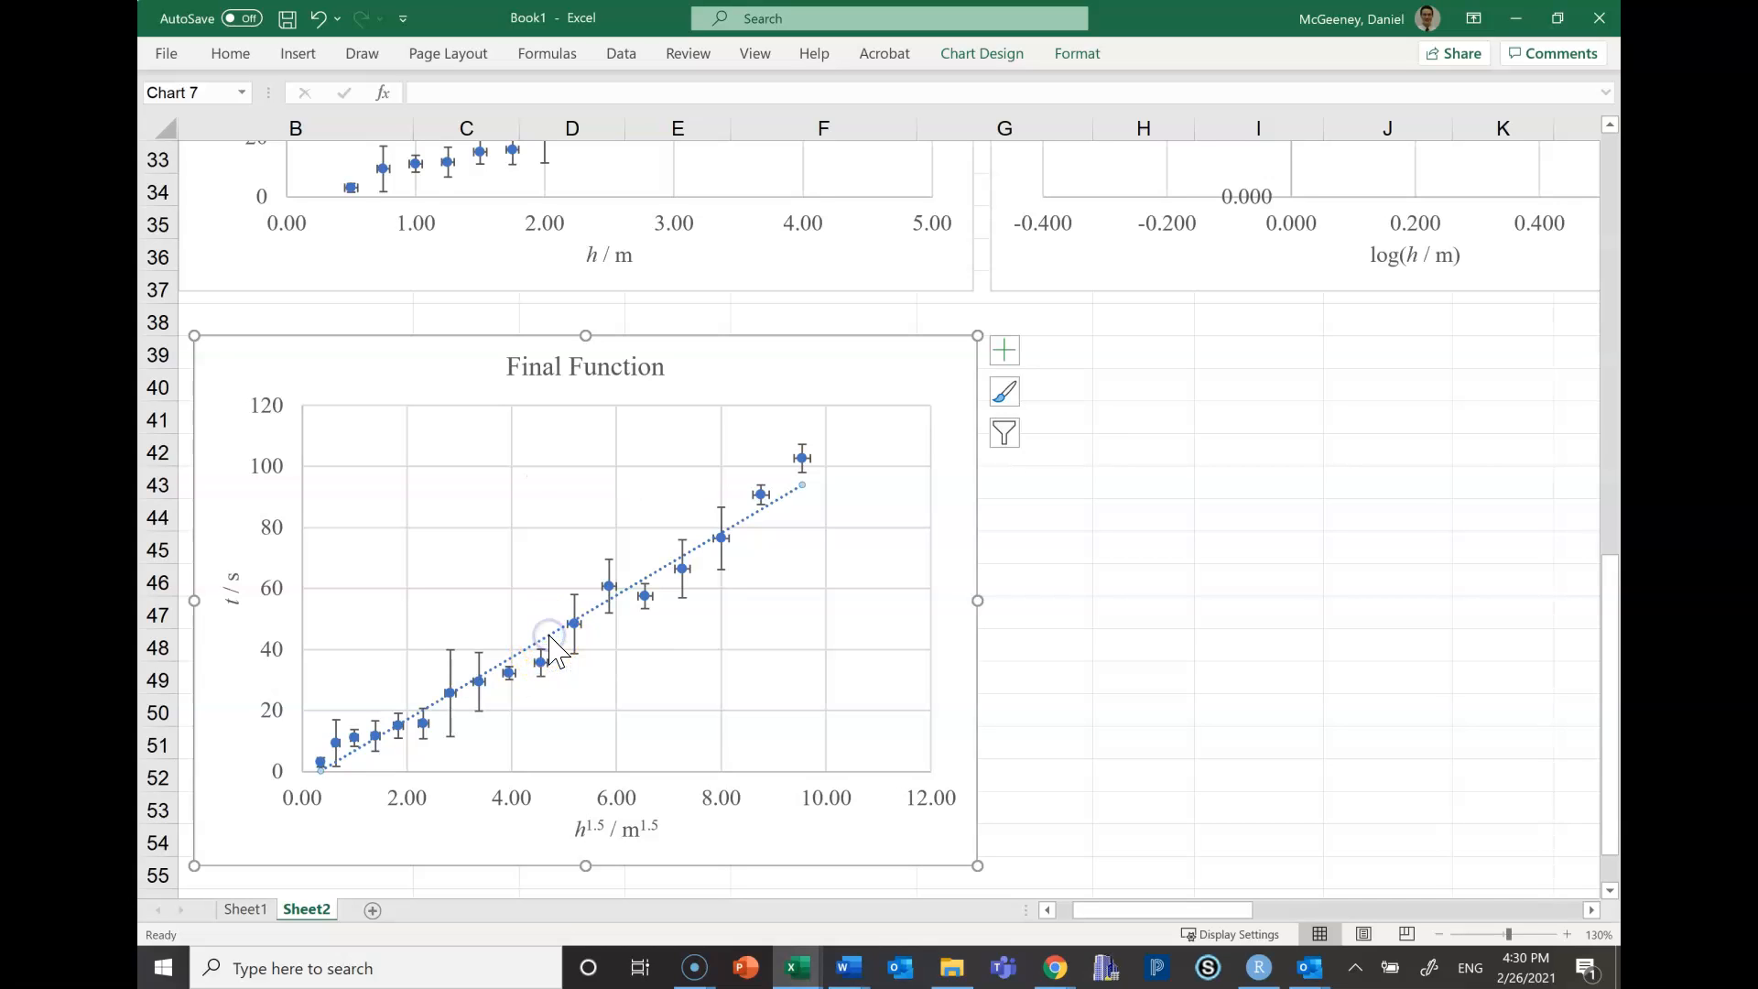
key("Delete")
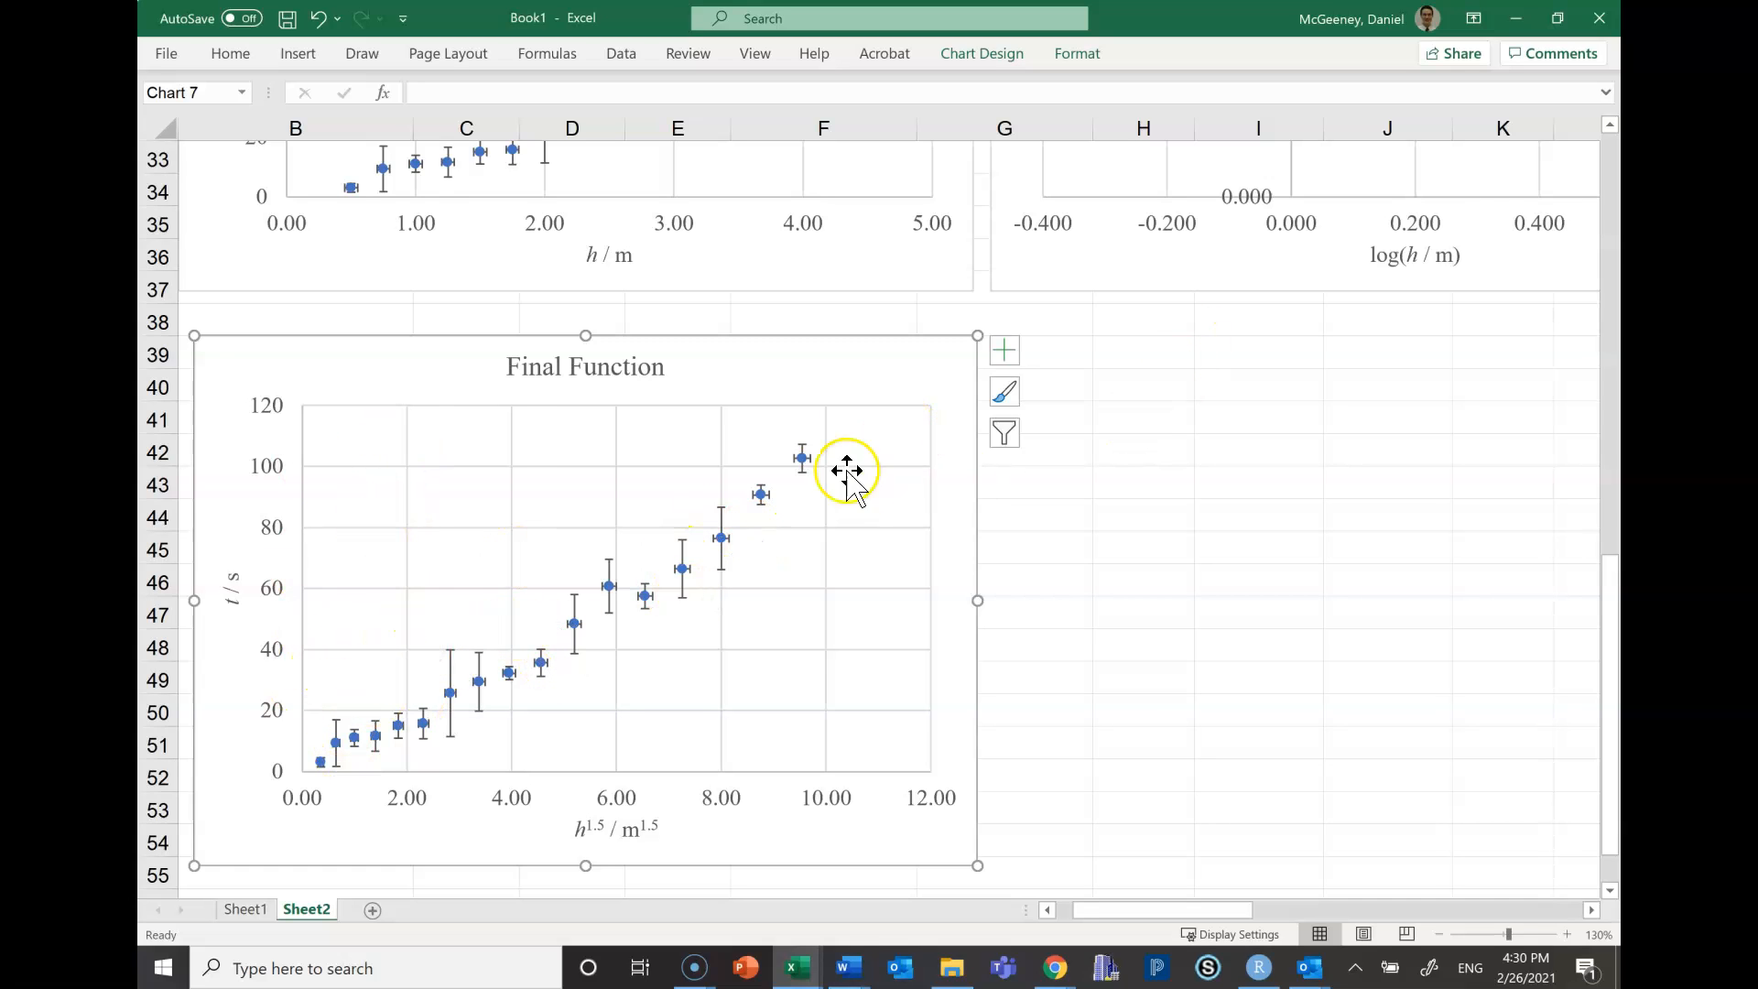
Add primary minor horizontal and primary minor vertical gridlines to the copied Final Function chart
left_click(1006, 352)
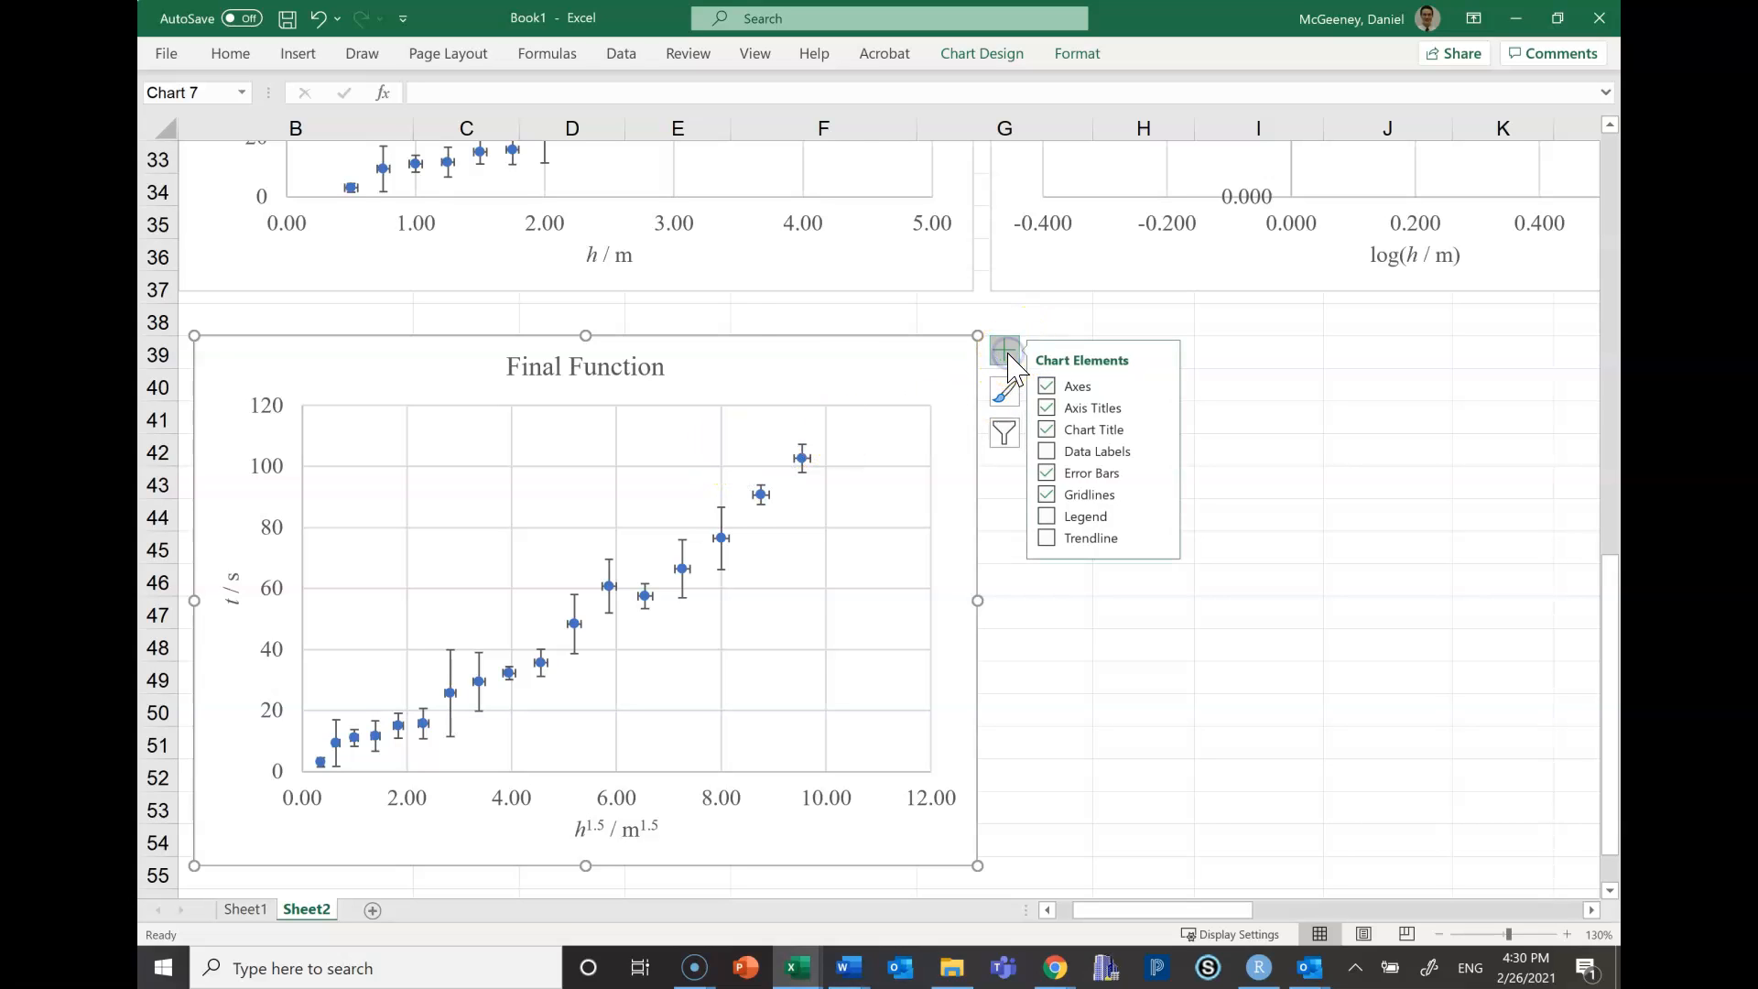
left_click(1161, 493)
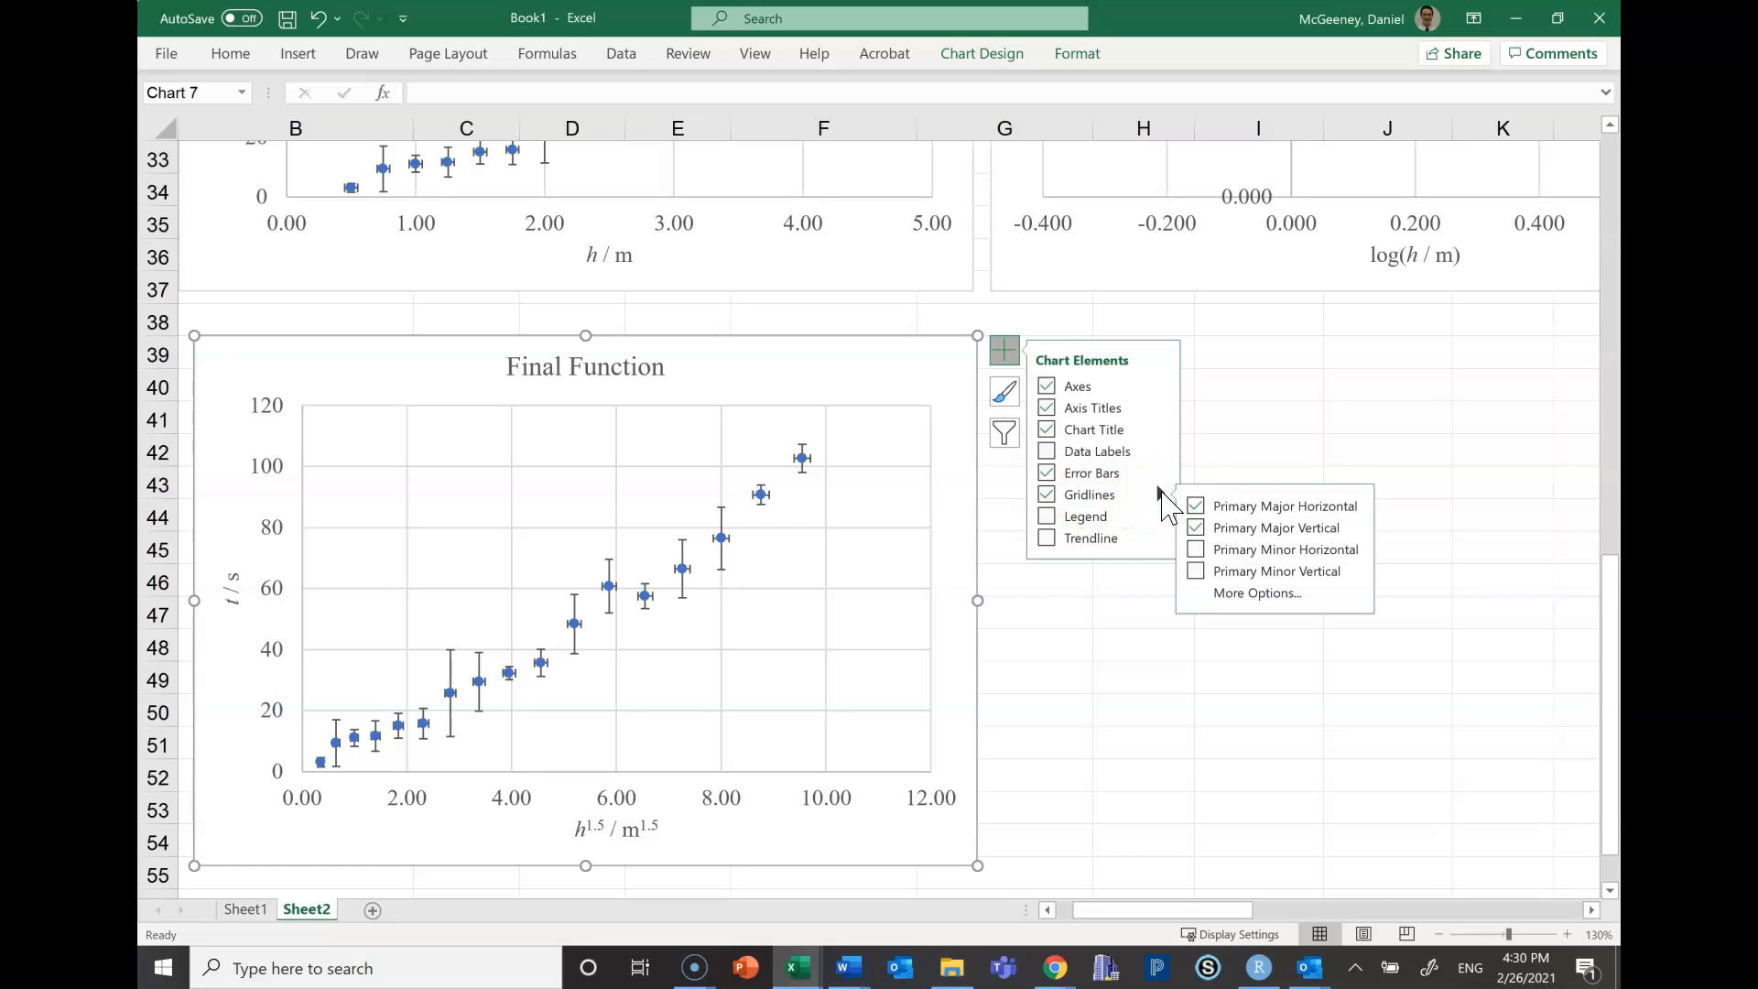
left_click(1202, 551)
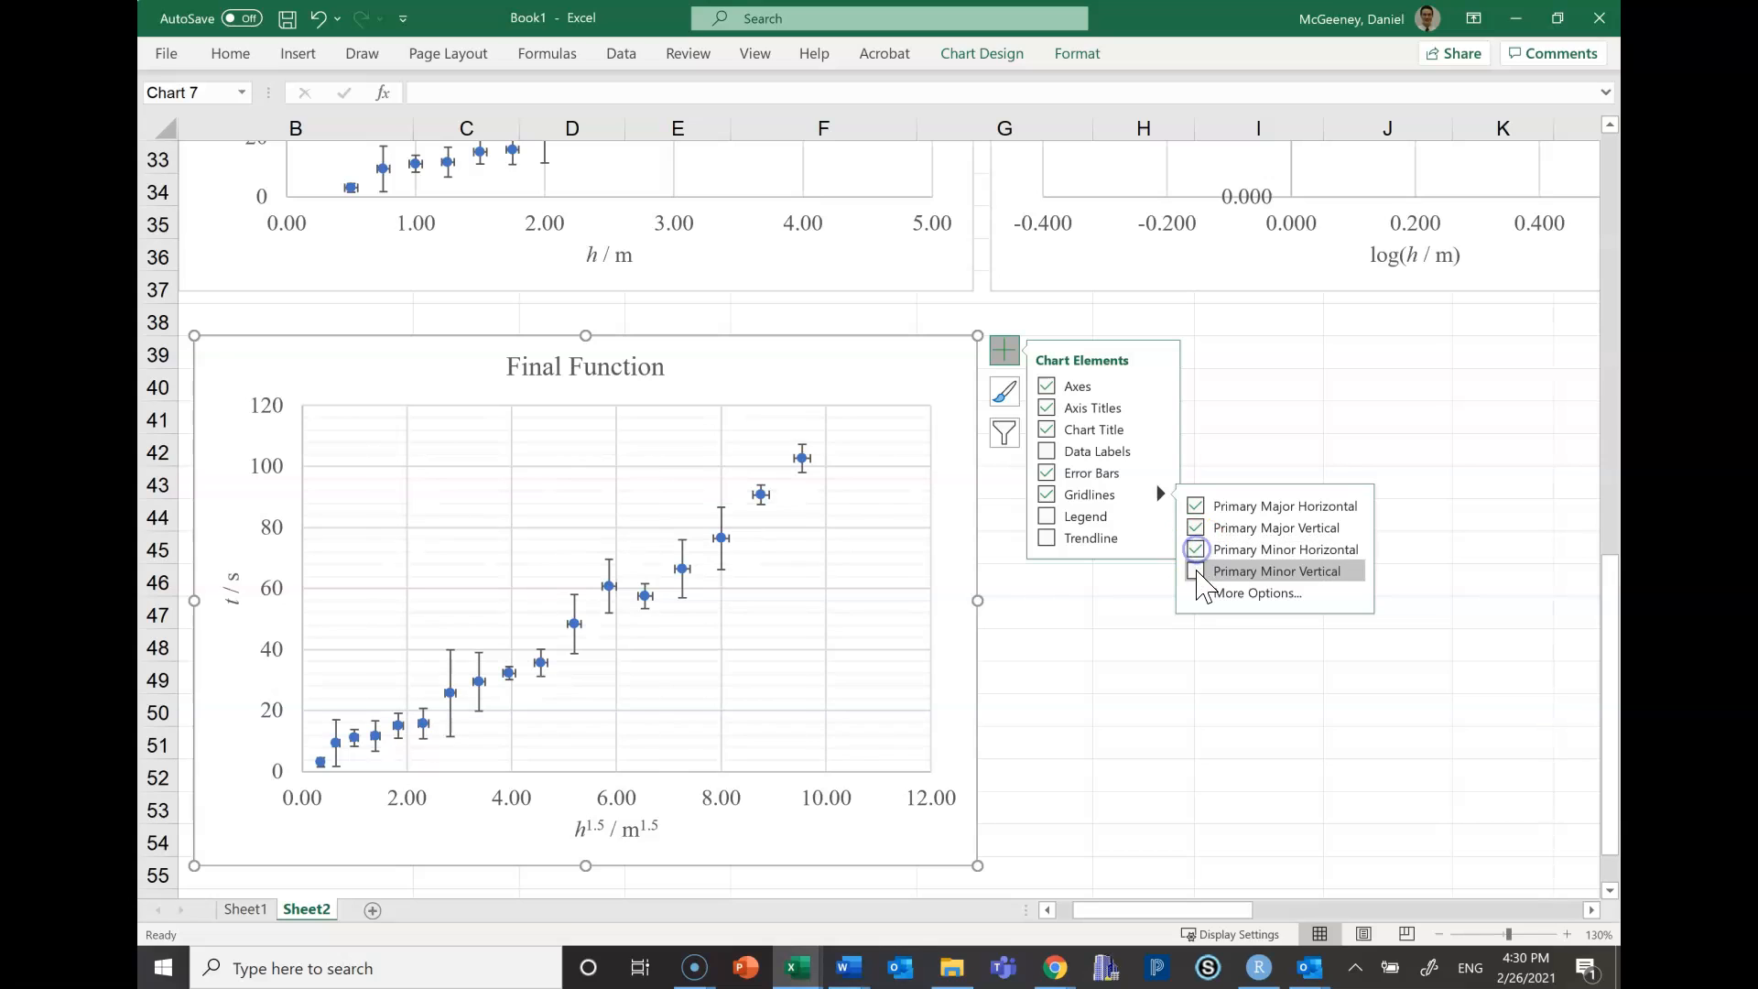
left_click(1195, 571)
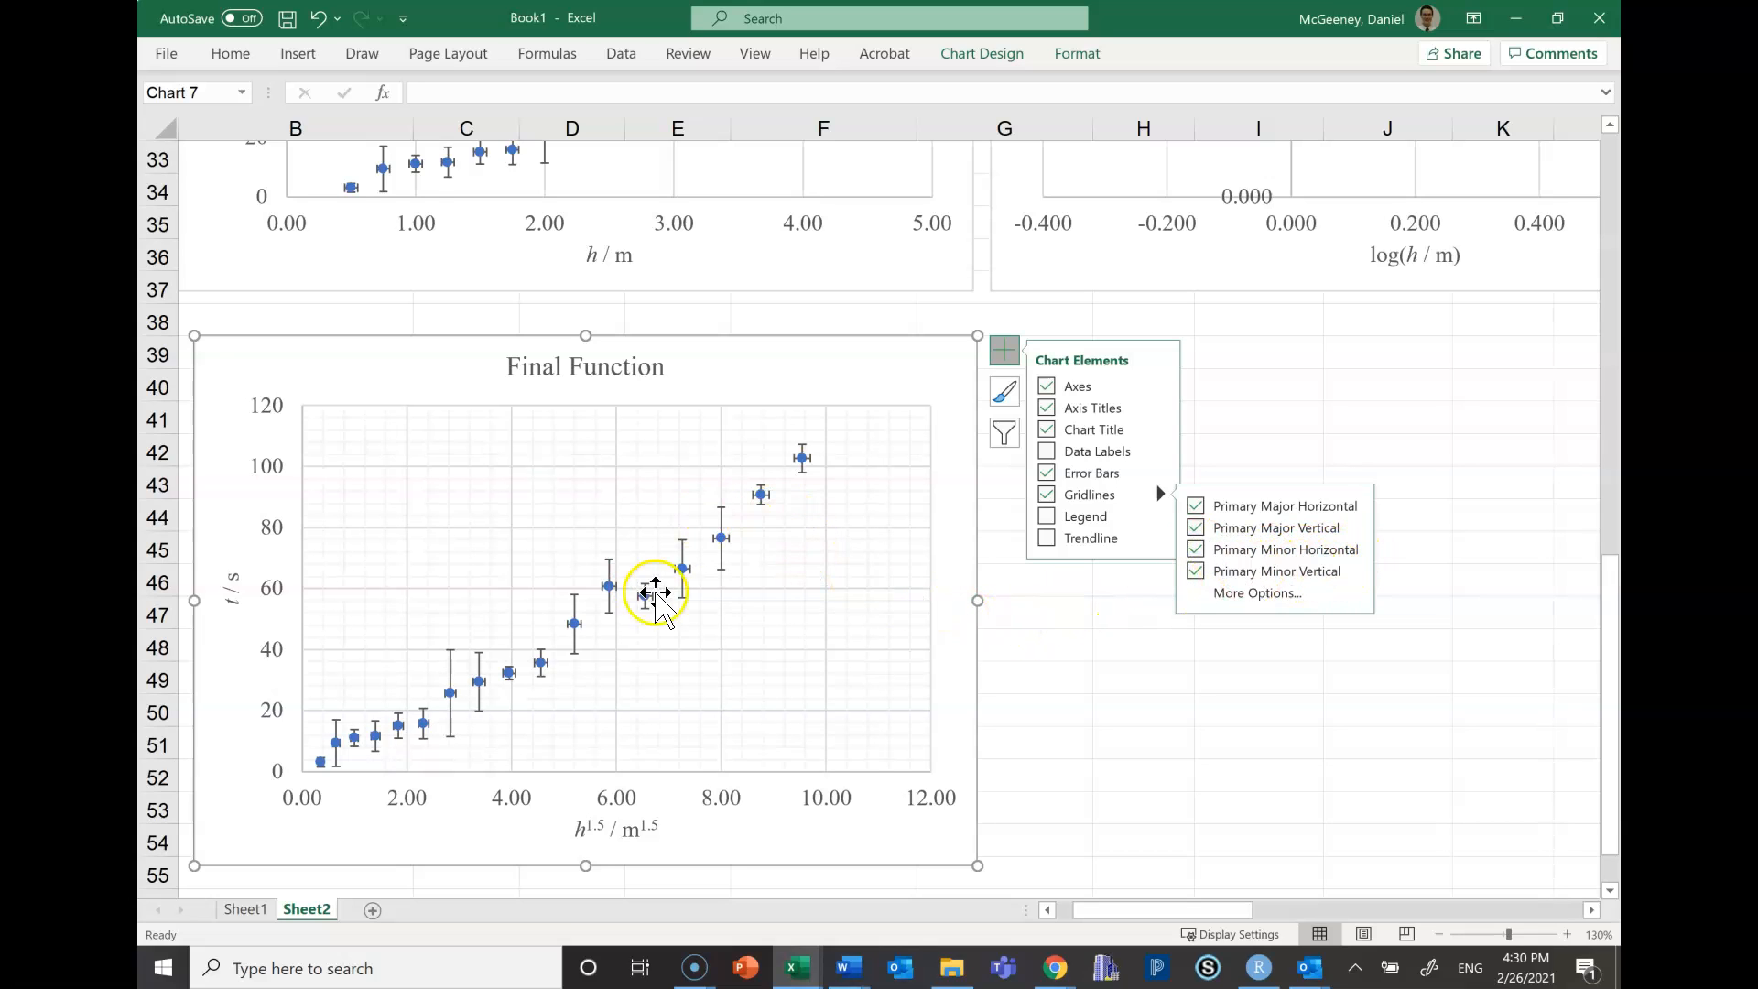
left_click(1017, 621)
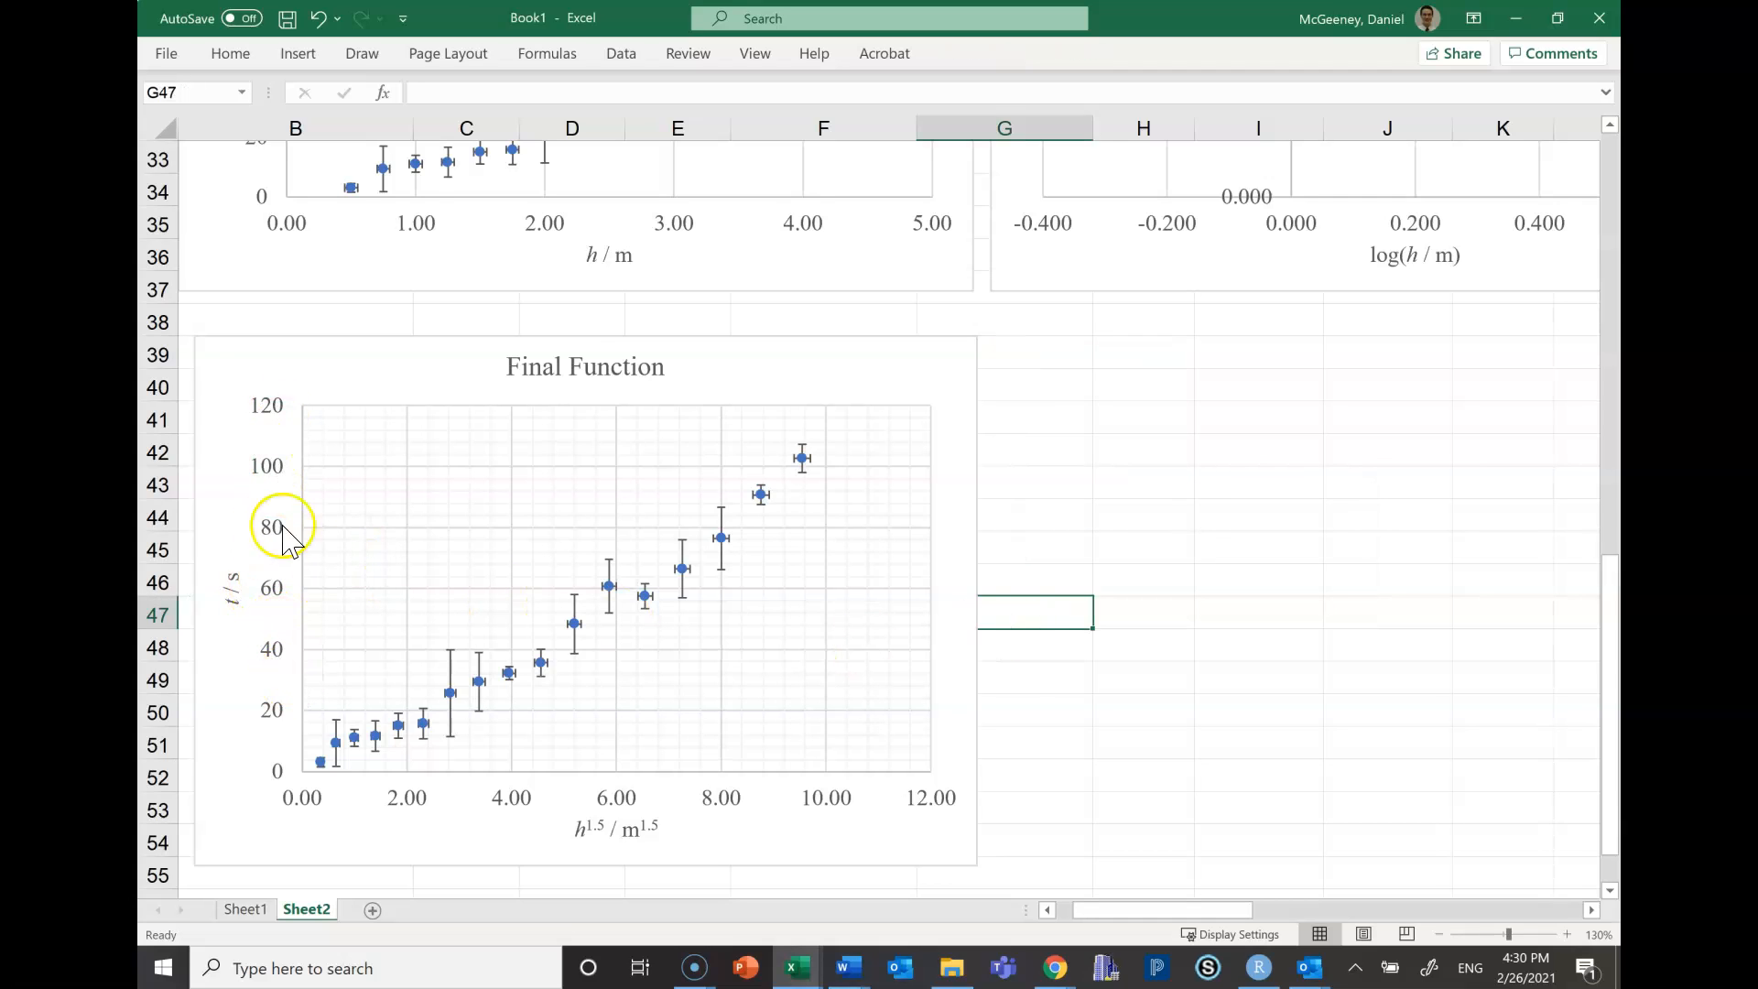
Set the minor units of the copied Final Function chart to 2 on the vertical axis and 0.2 on the horizontal axis
double_click(279, 421)
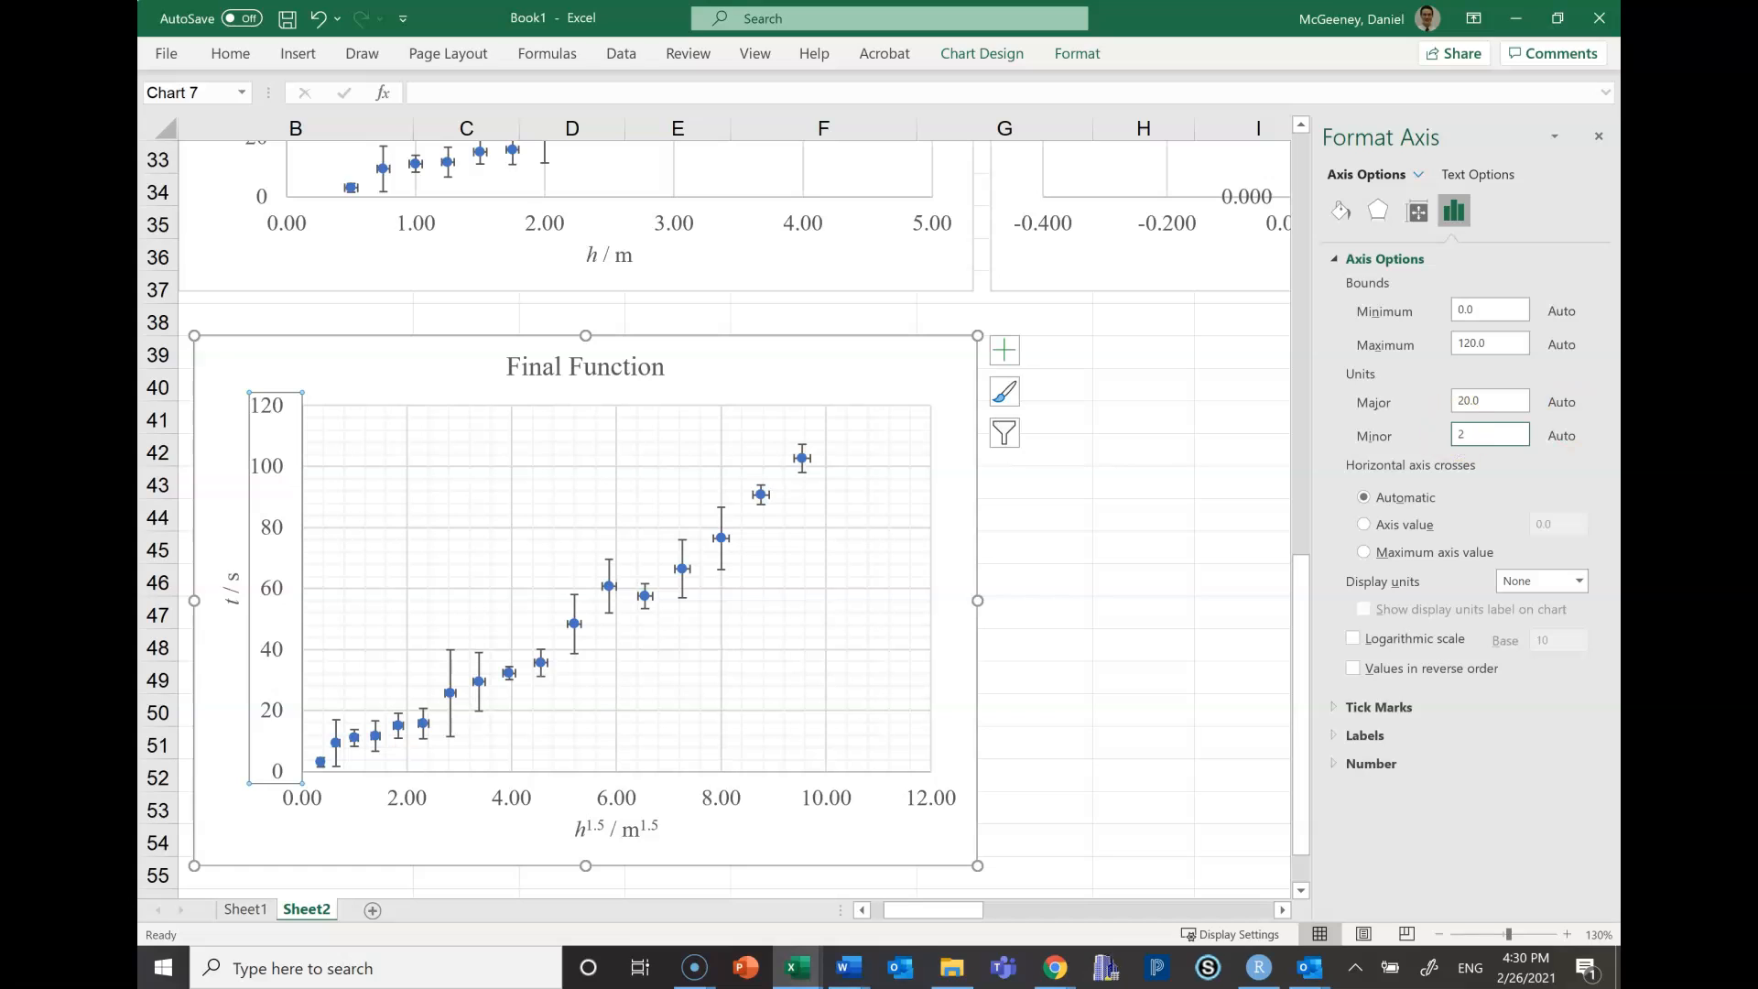
key("Return")
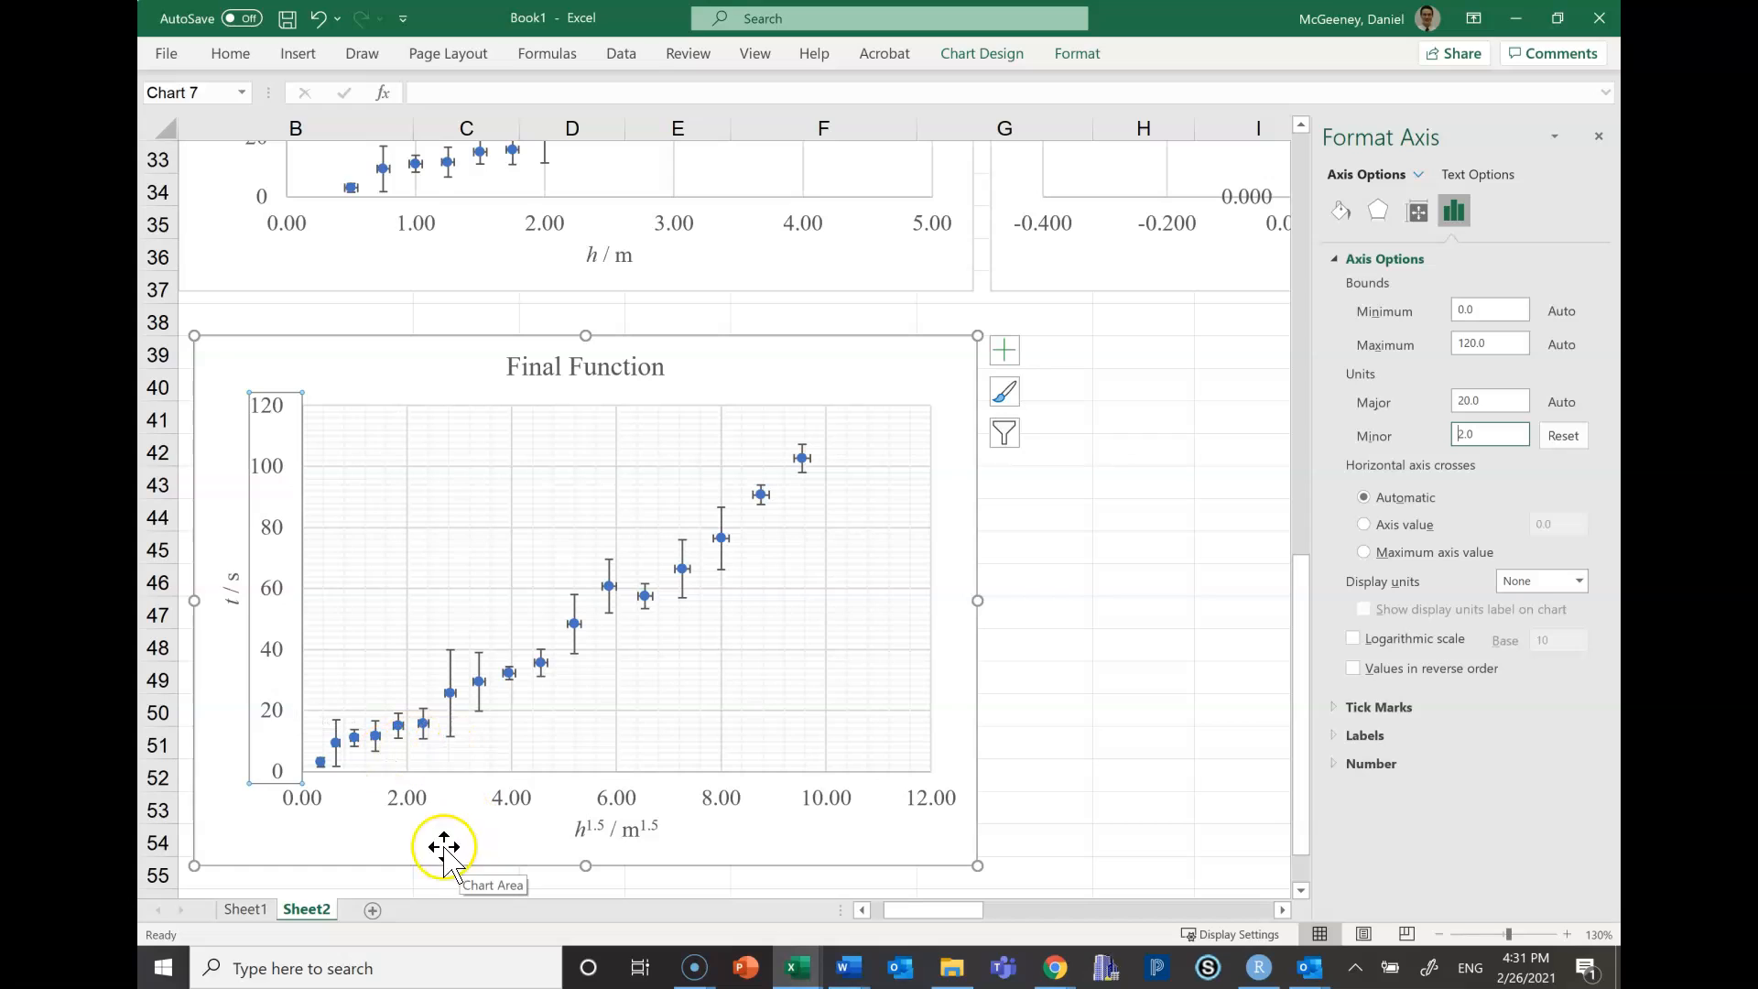
left_click(412, 804)
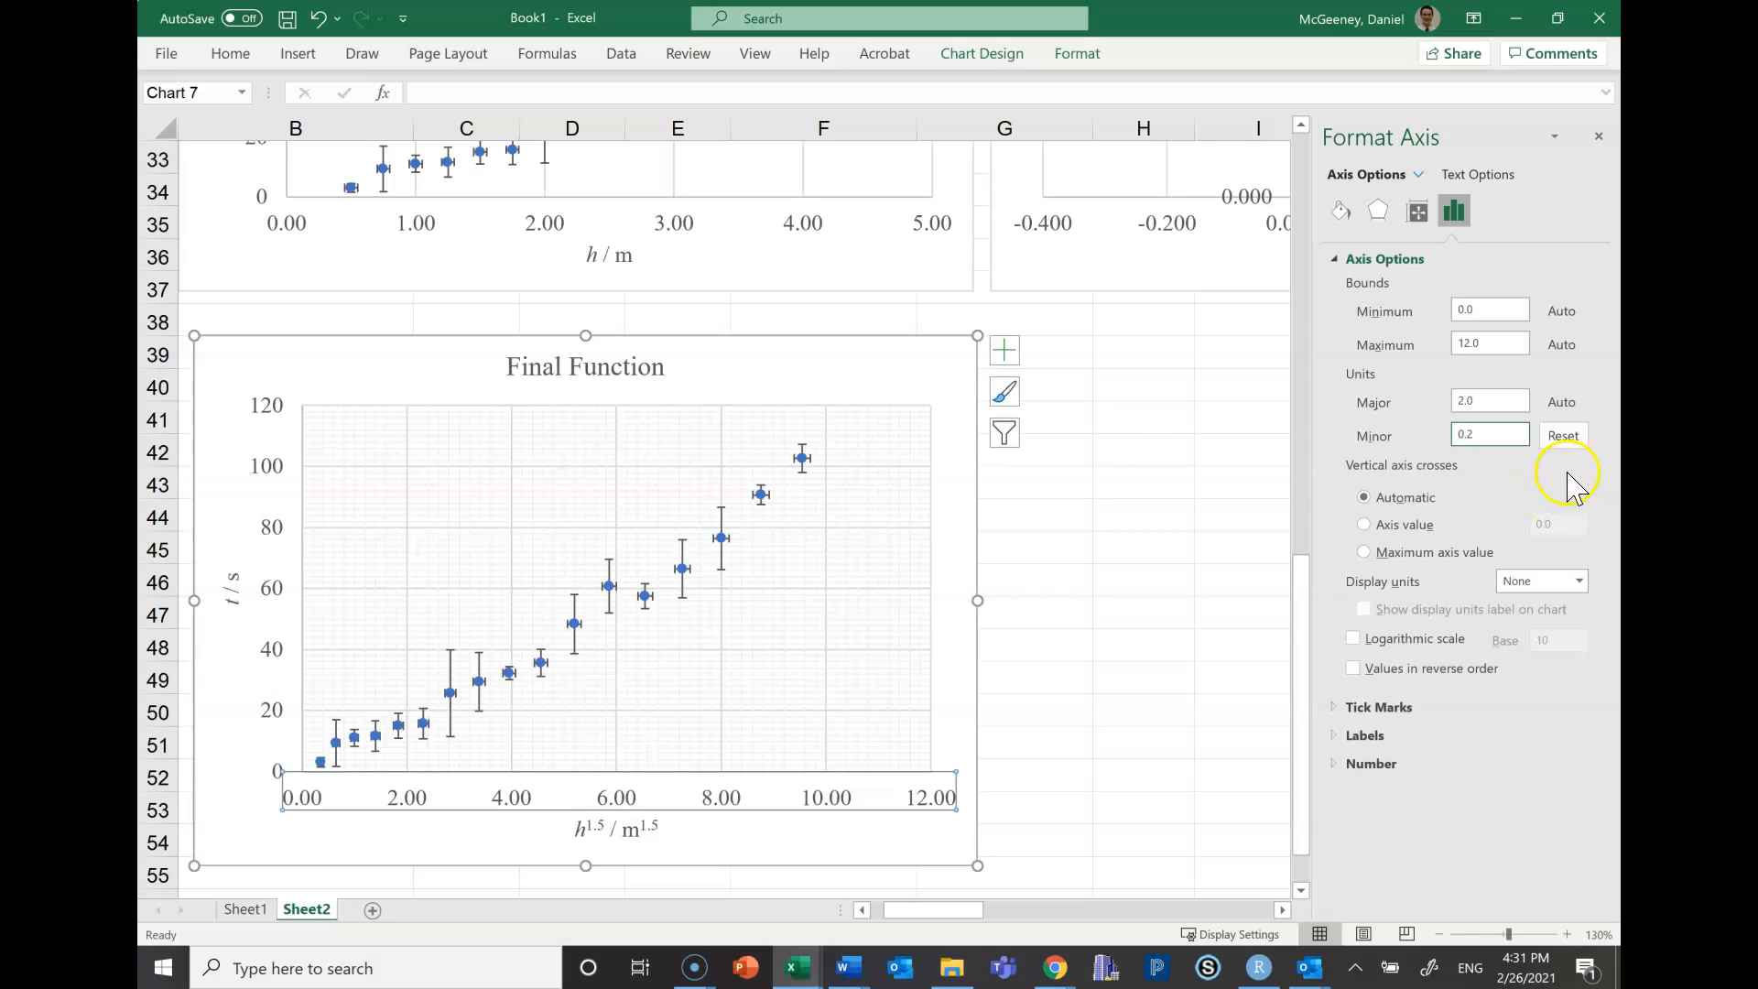
left_click(1210, 485)
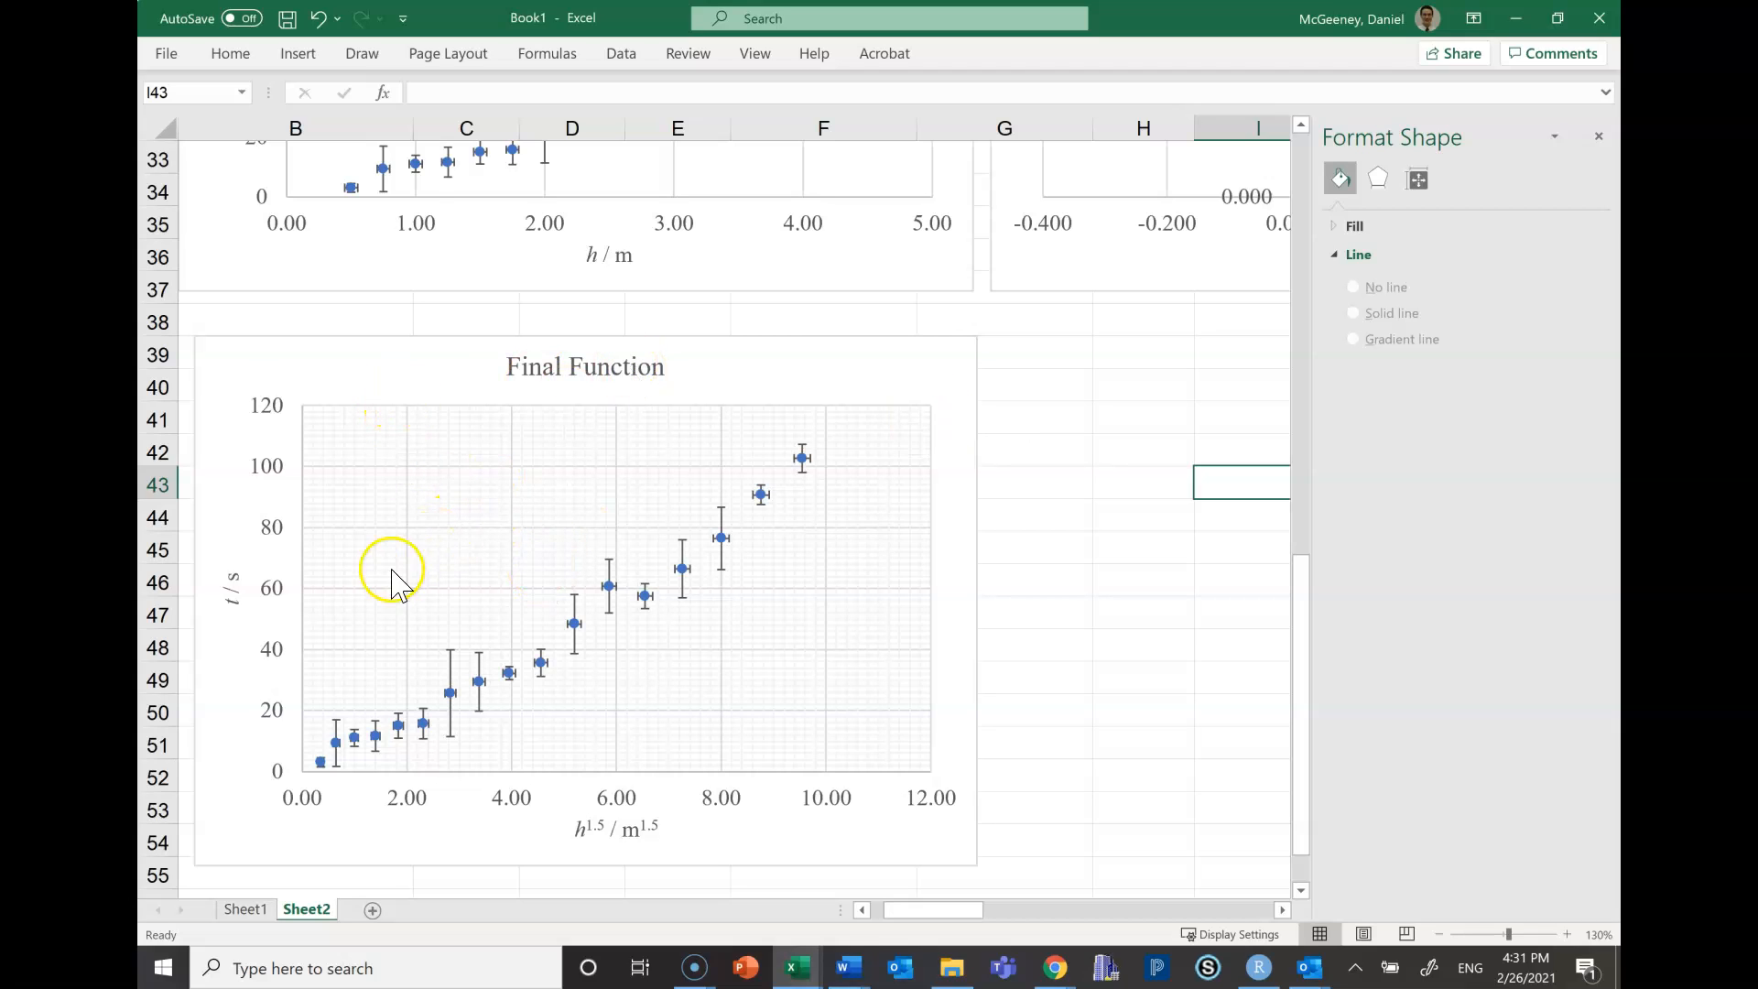
Nudge the copied Final Function chart slightly and draw a diagonal straight line about 1" high and 1" wide inside it
left_click(229, 360)
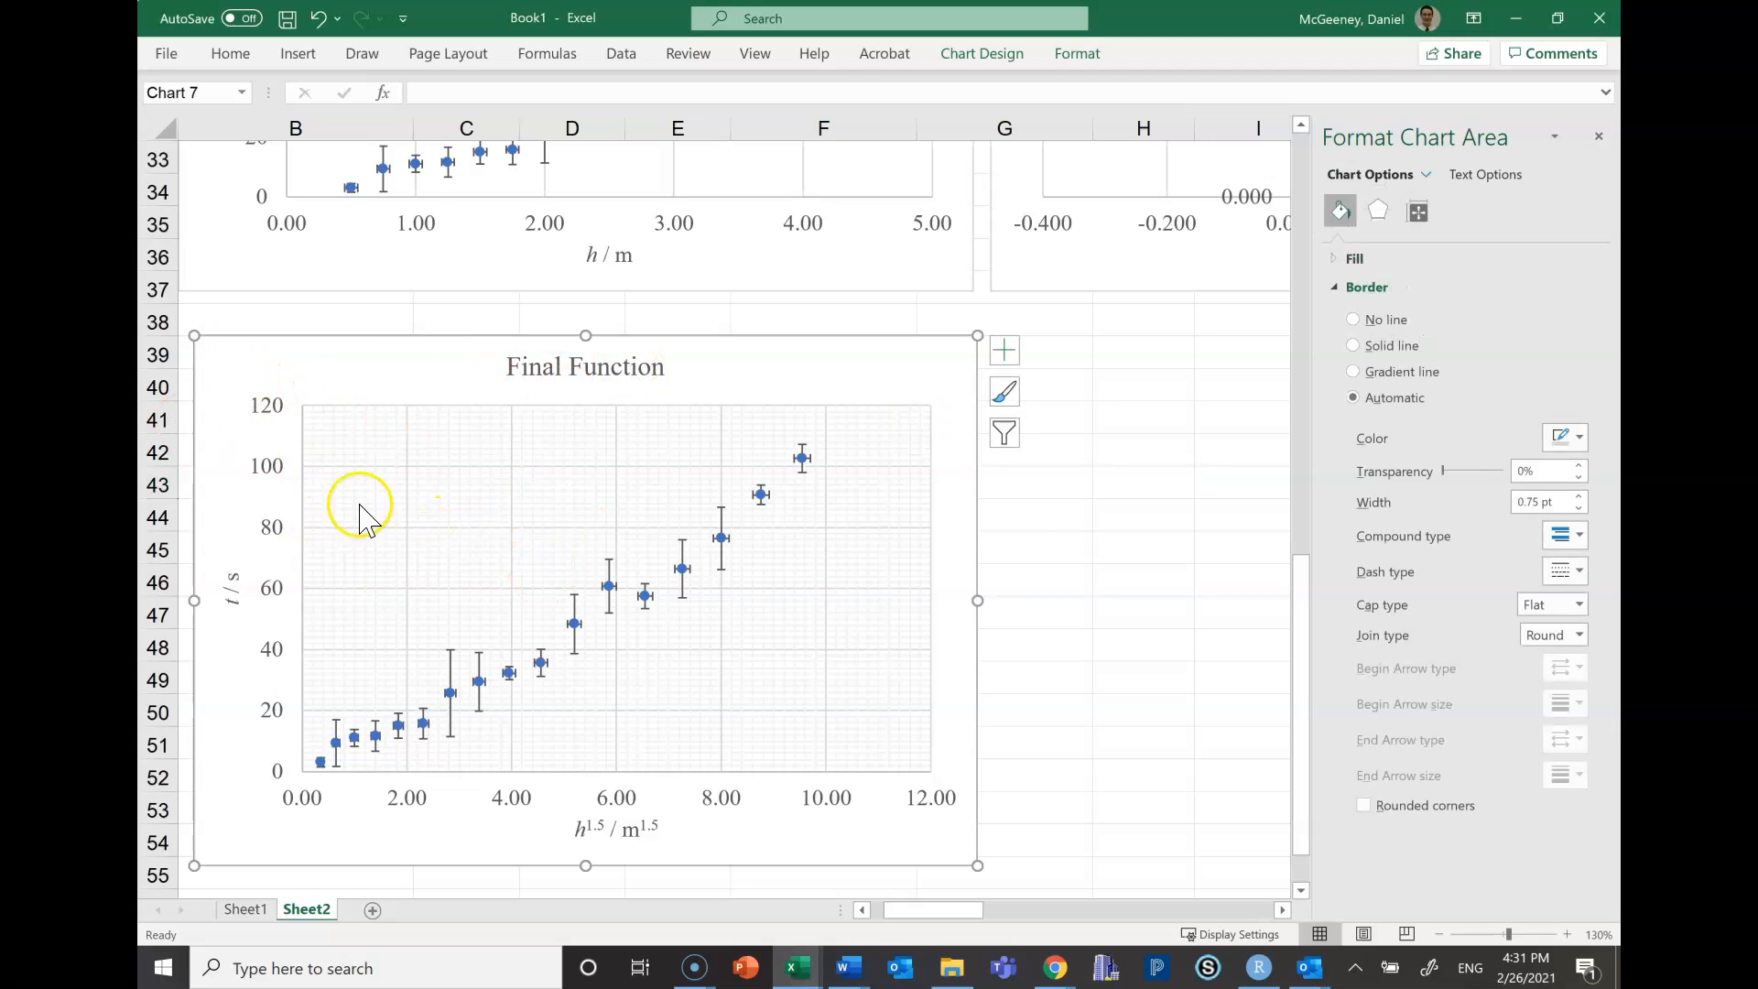
left_click_drag(233, 354, 265, 346)
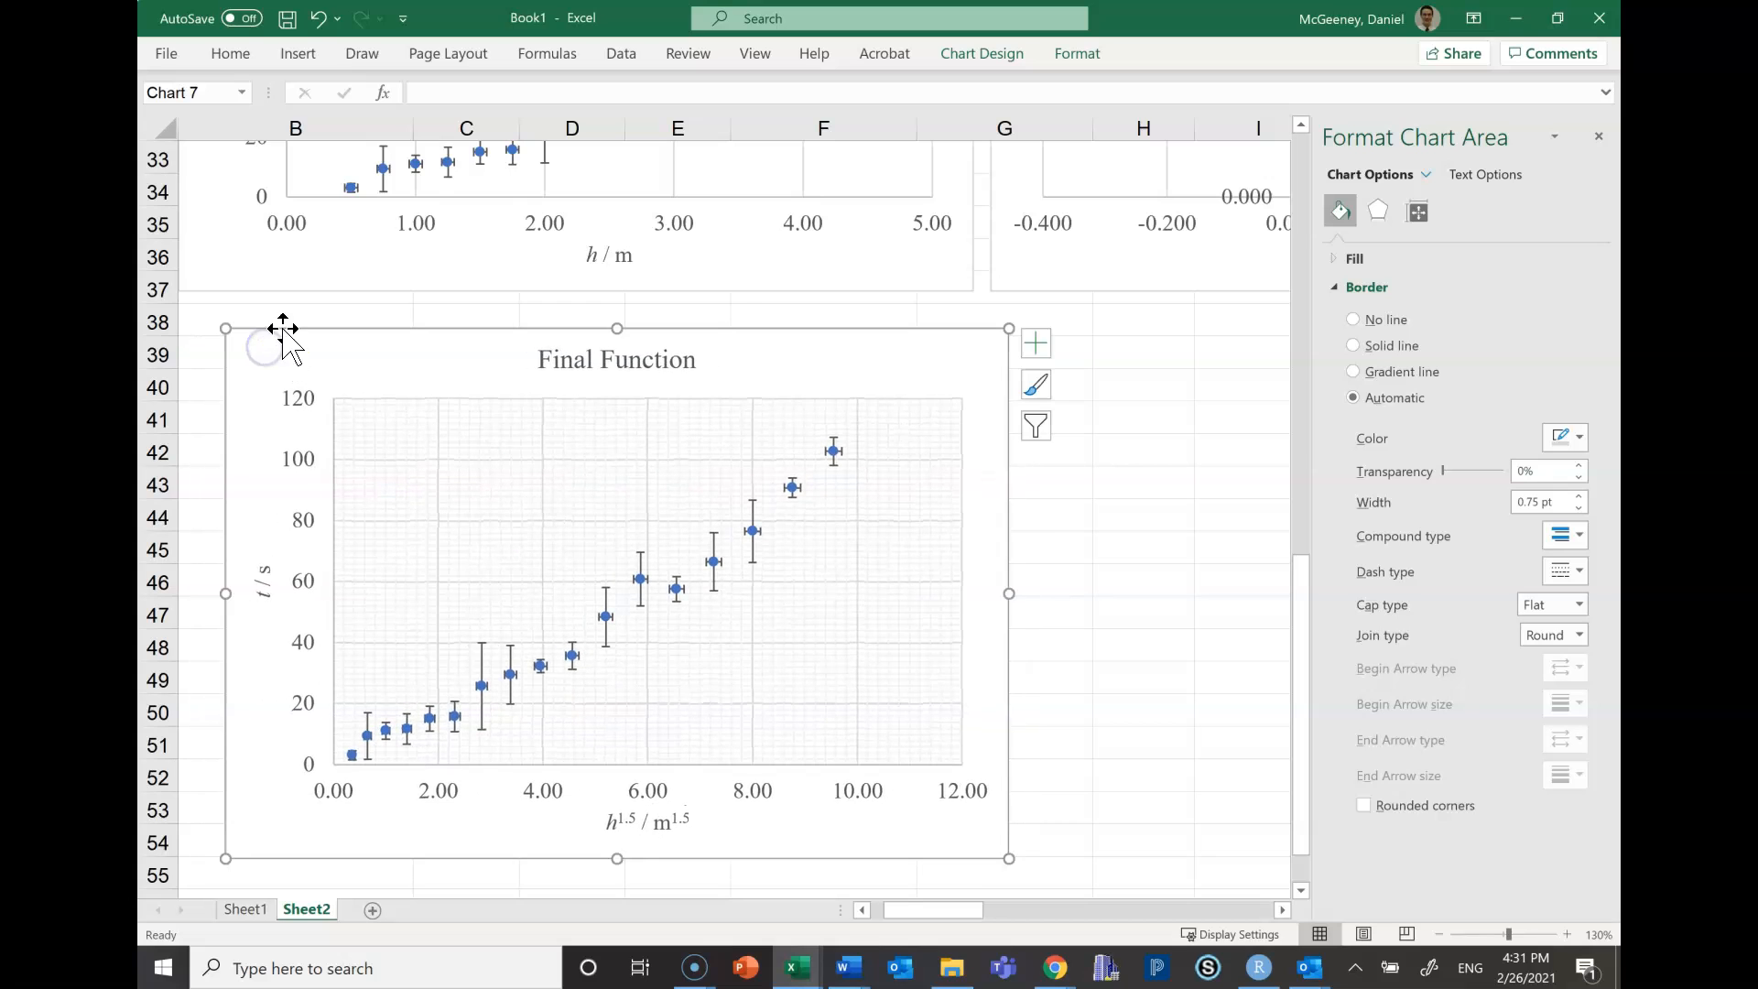
left_click(299, 57)
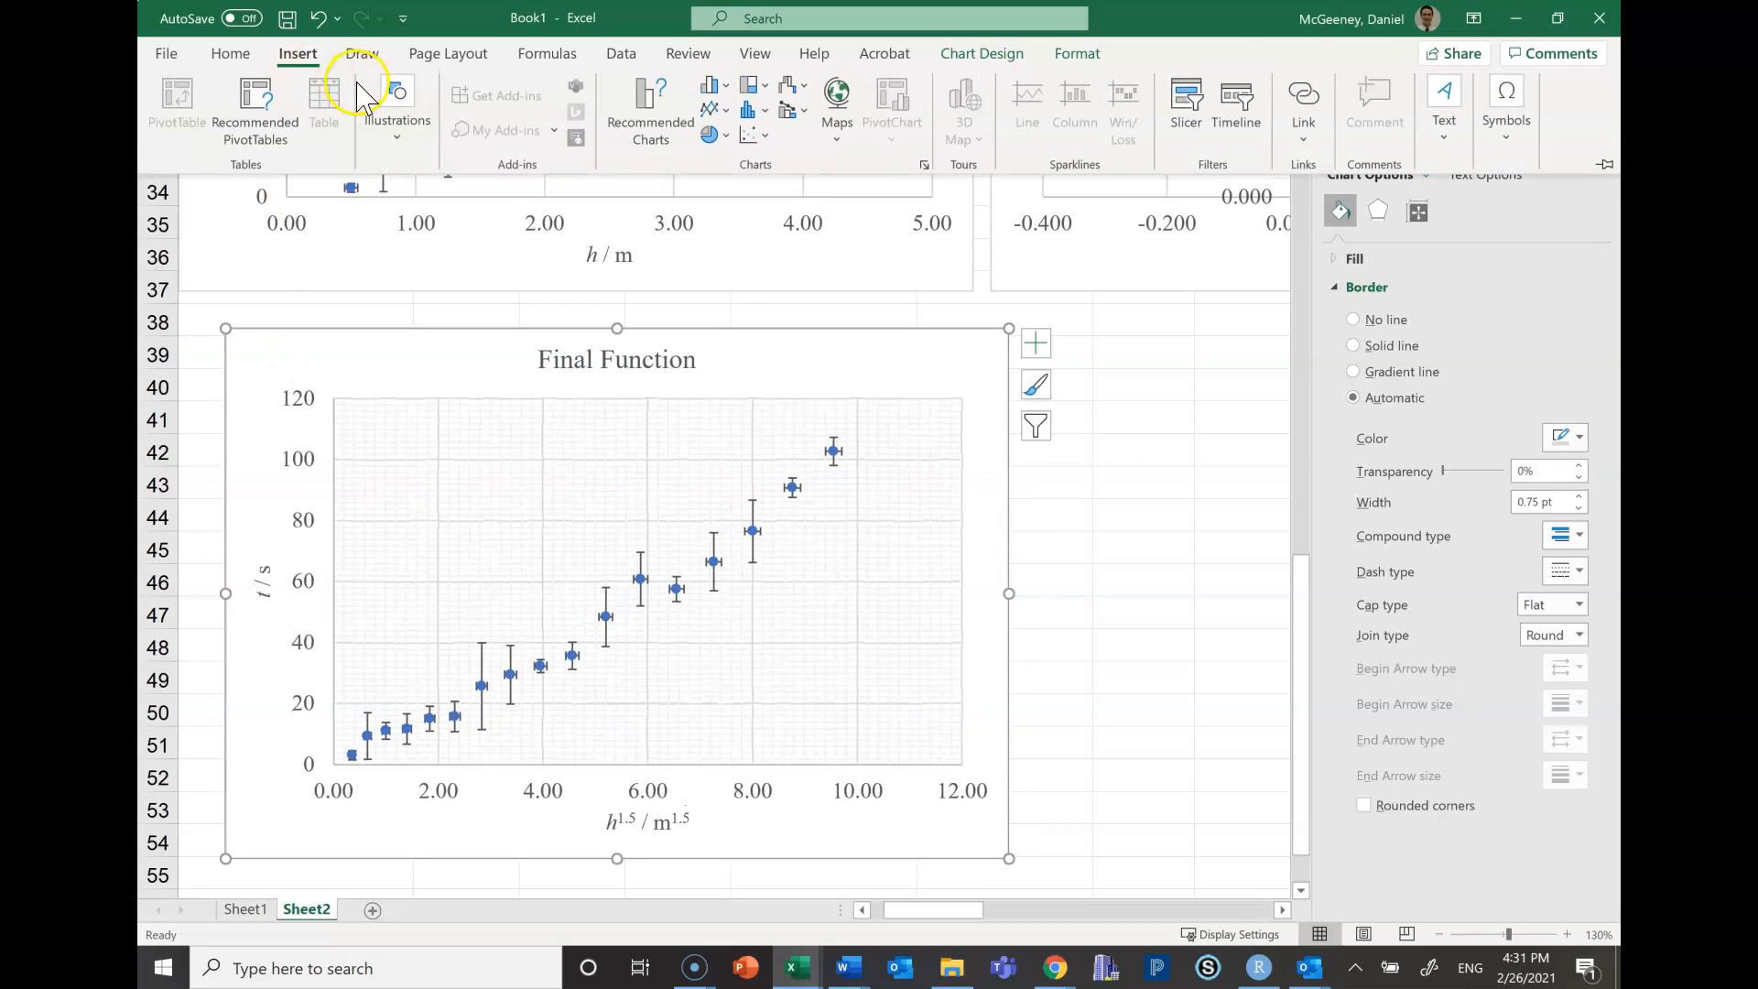
left_click(396, 115)
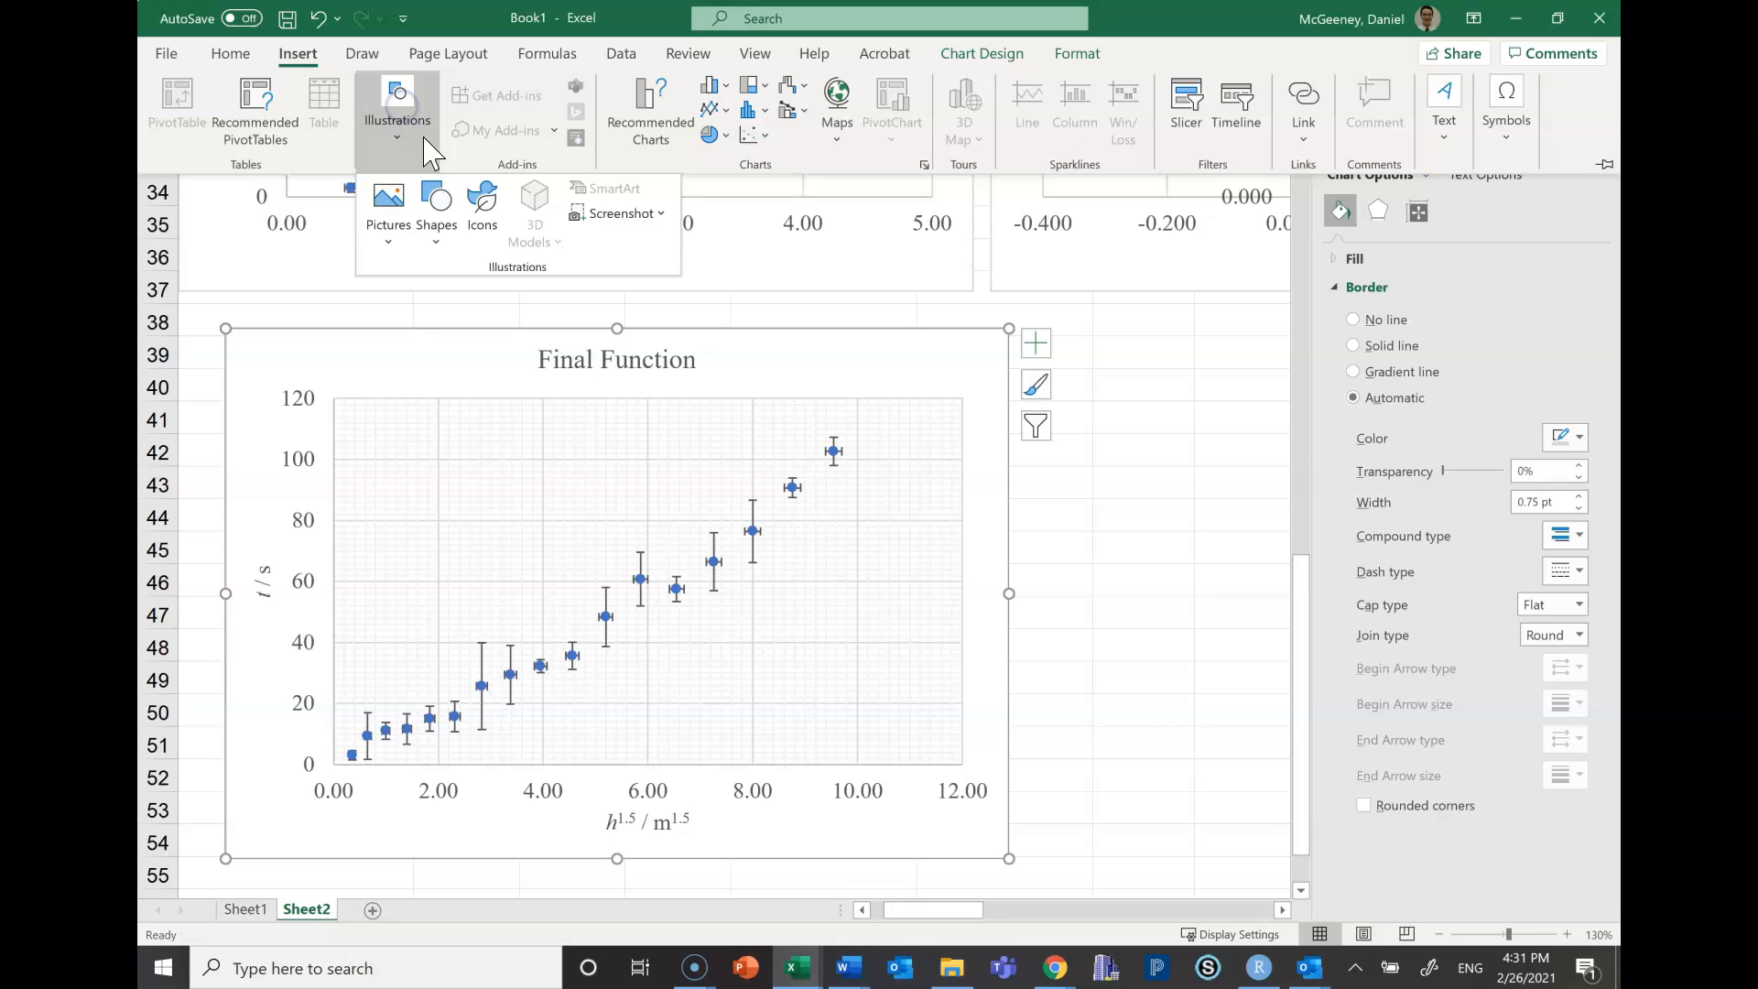
left_click(438, 212)
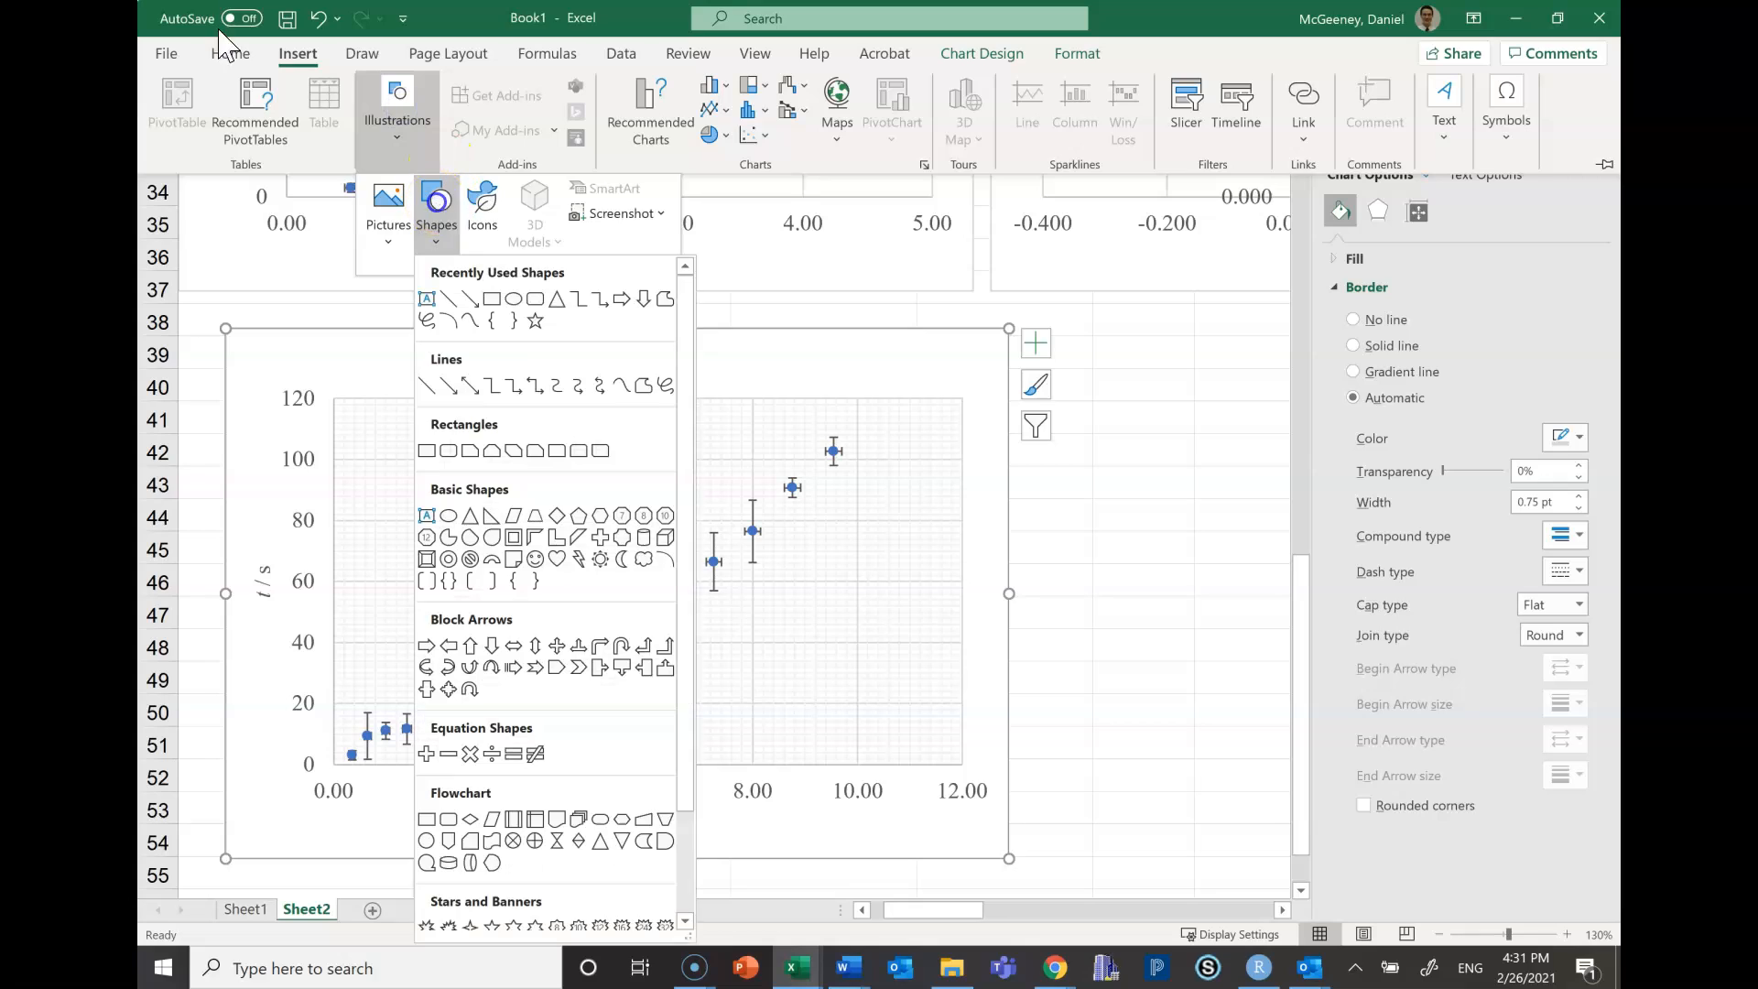
left_click(427, 386)
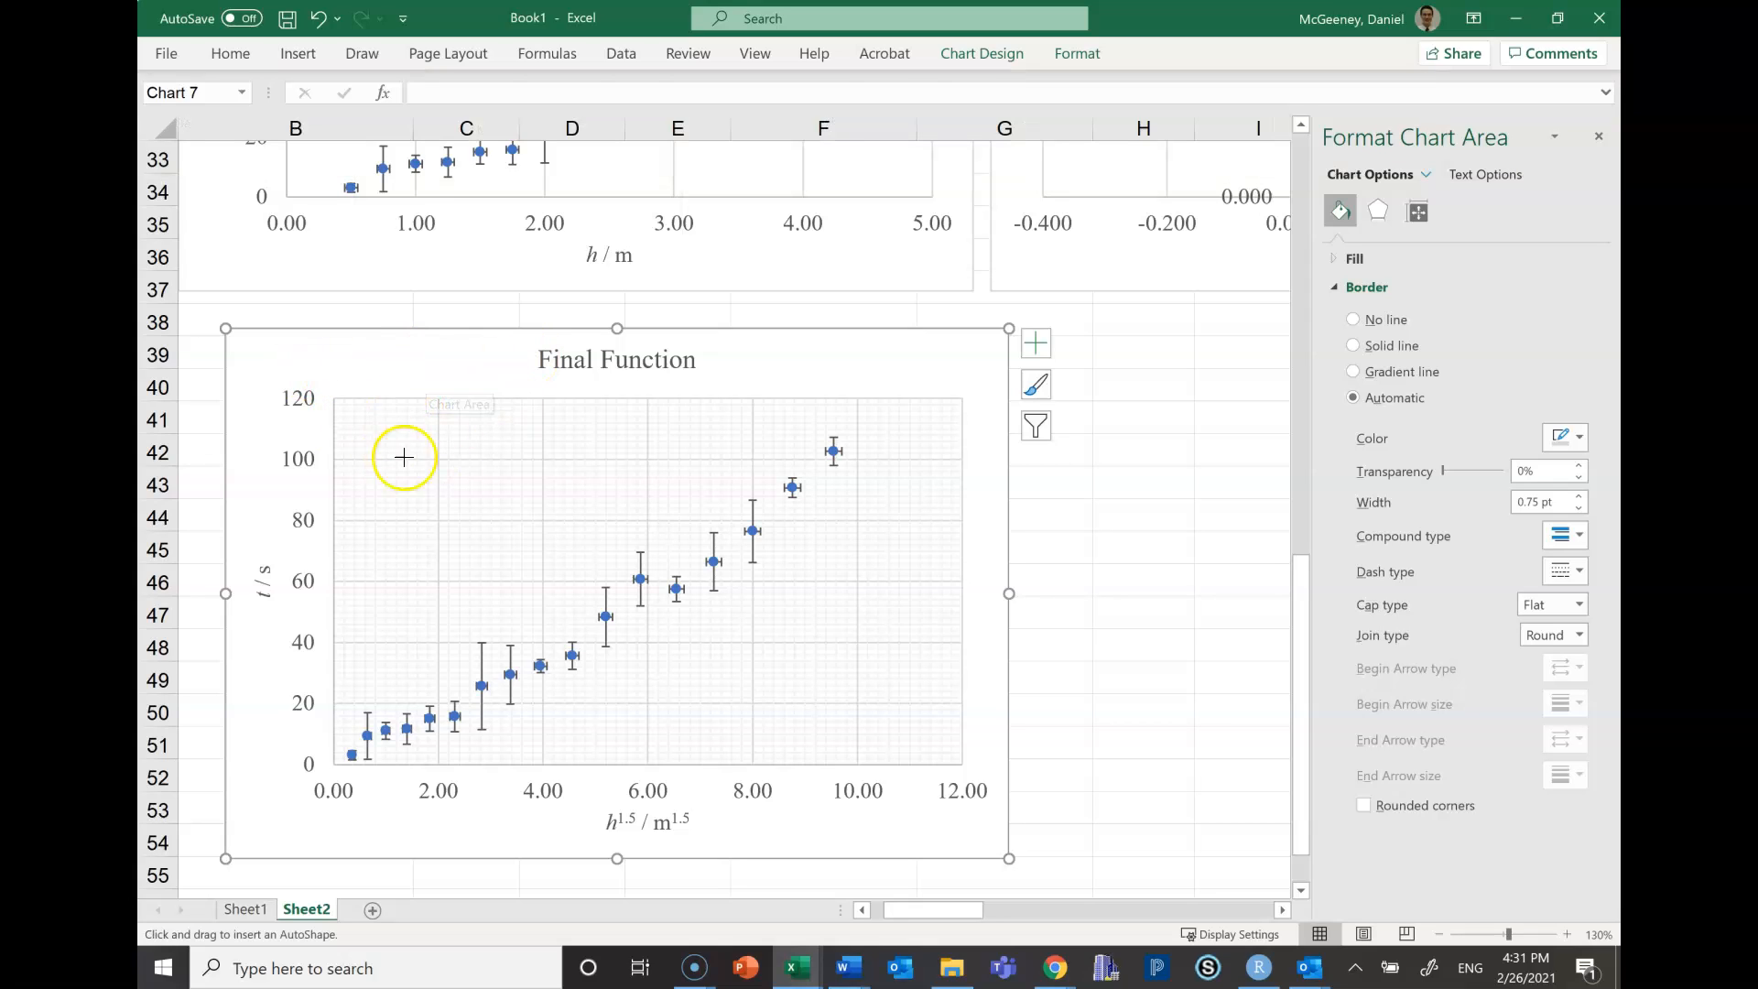
left_click_drag(401, 376, 537, 509)
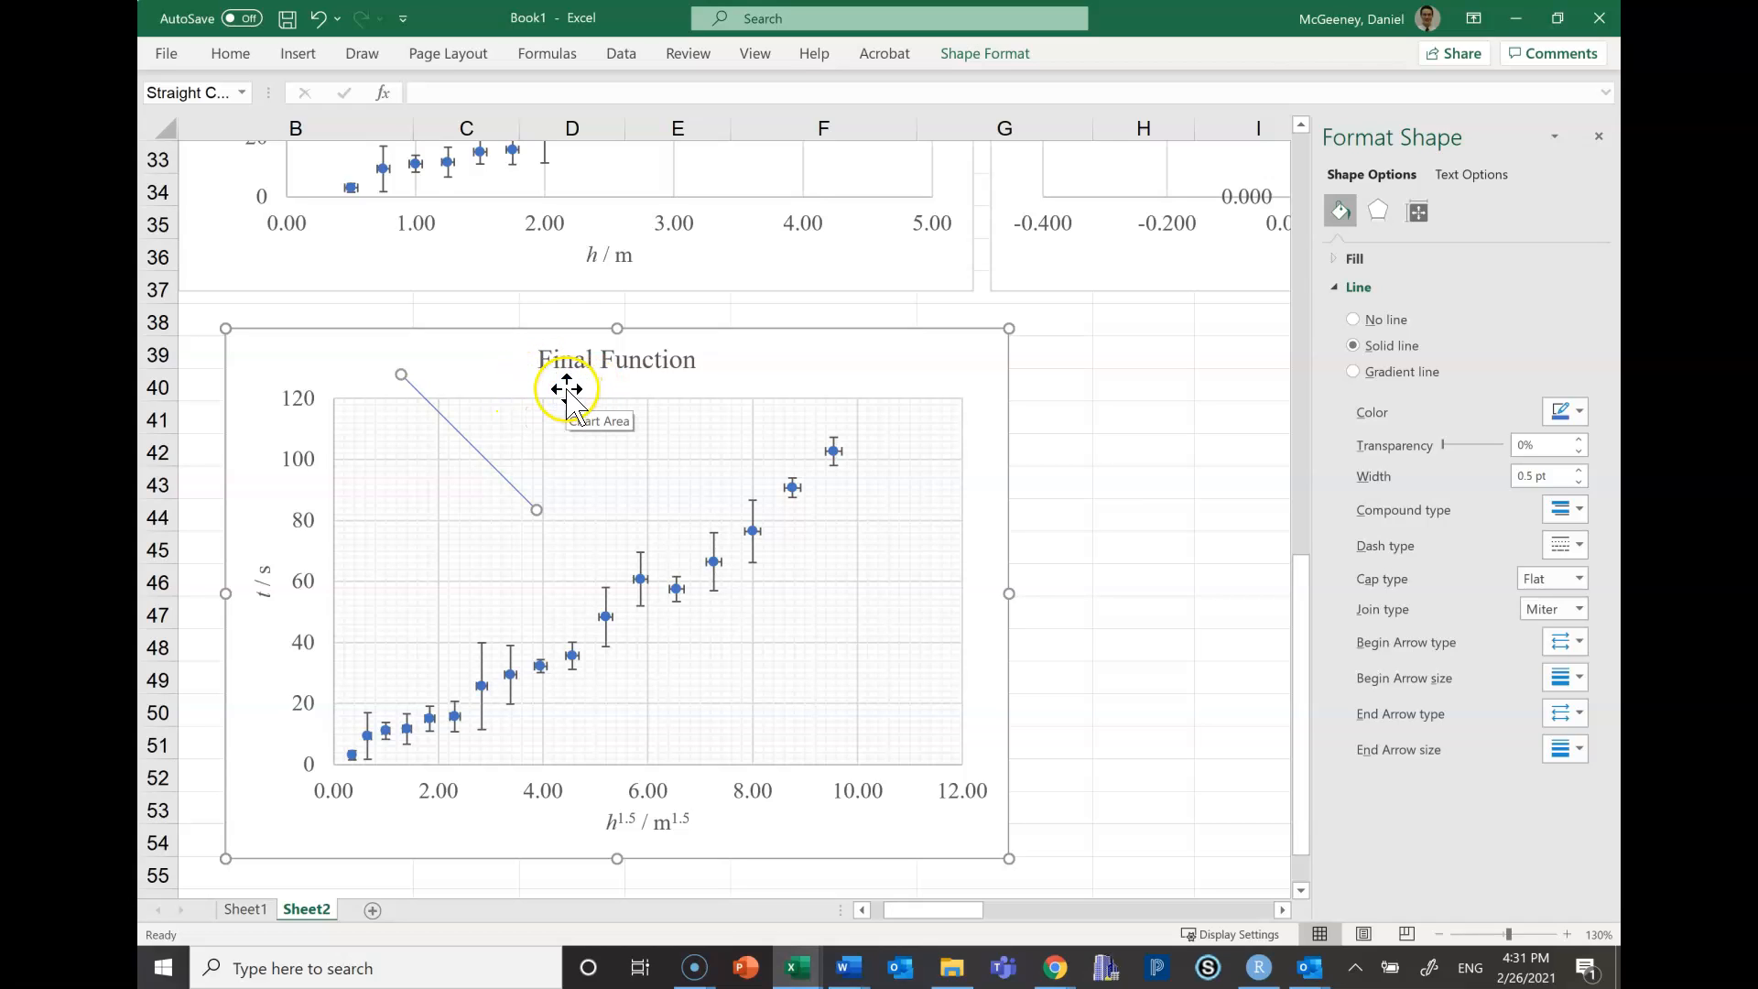
Draw a second straight line of about 1" by 1" inside the chart, parallel to the first and closer to the vertical axis
key("ctrl+v")
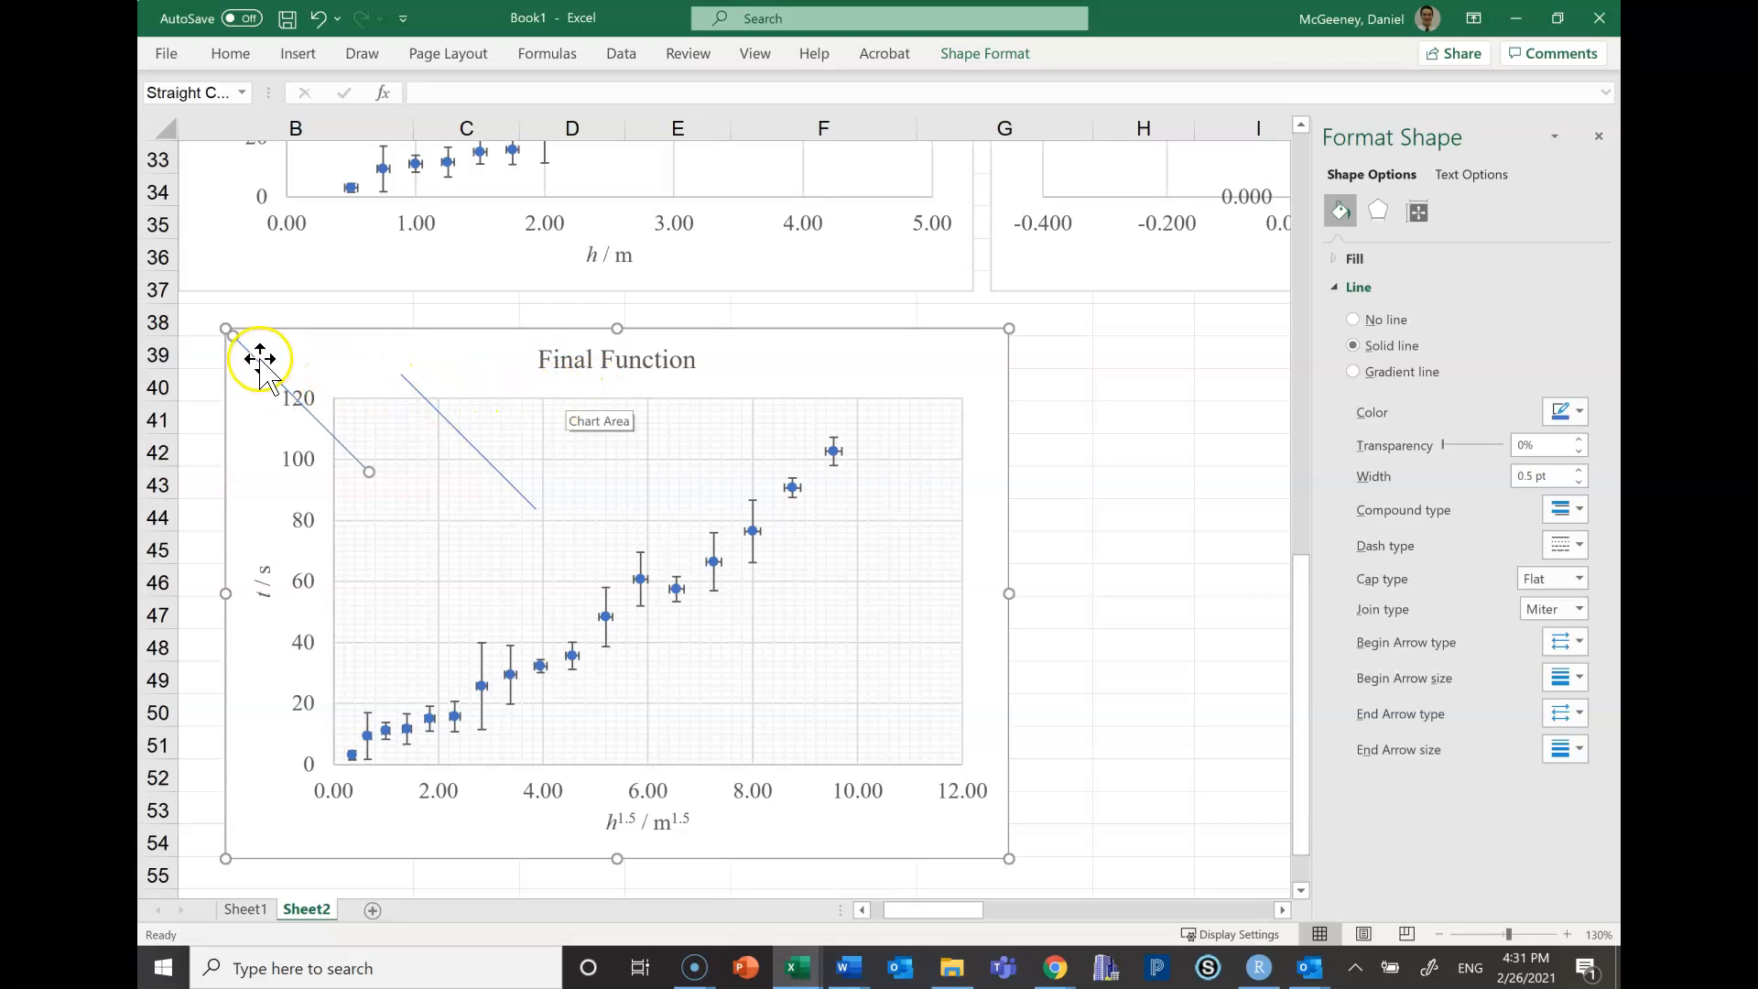
key("ctrl+z")
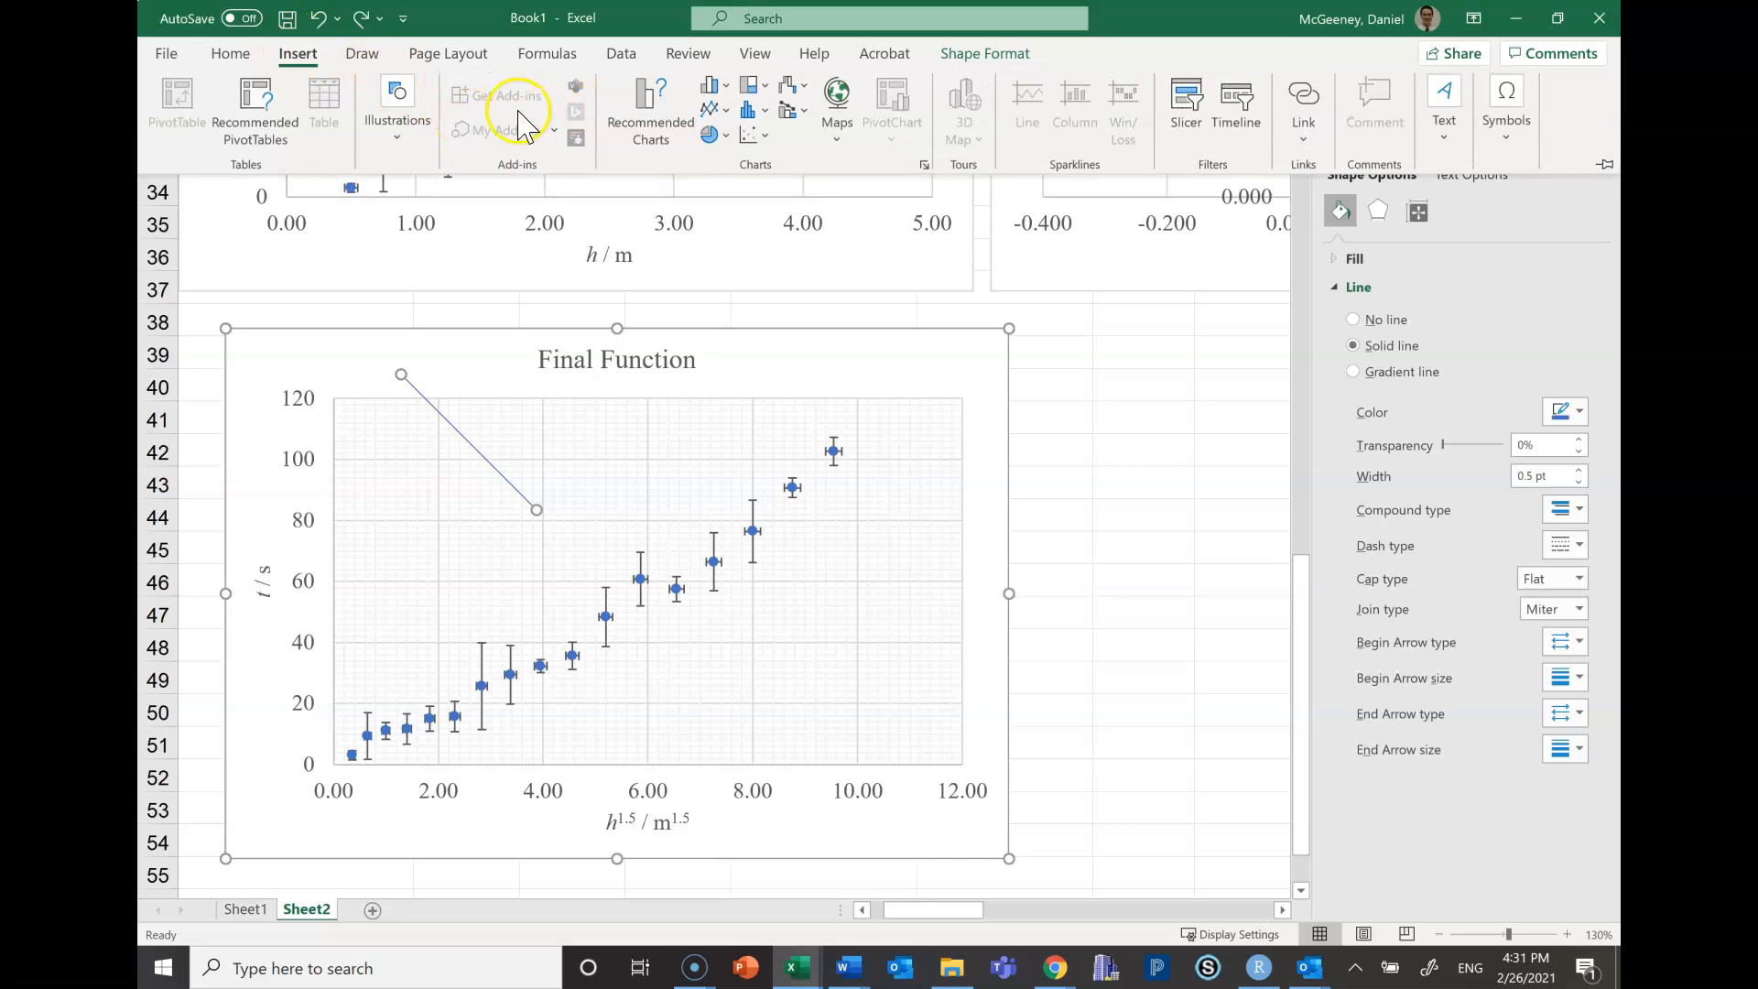
left_click(417, 97)
left_click(436, 212)
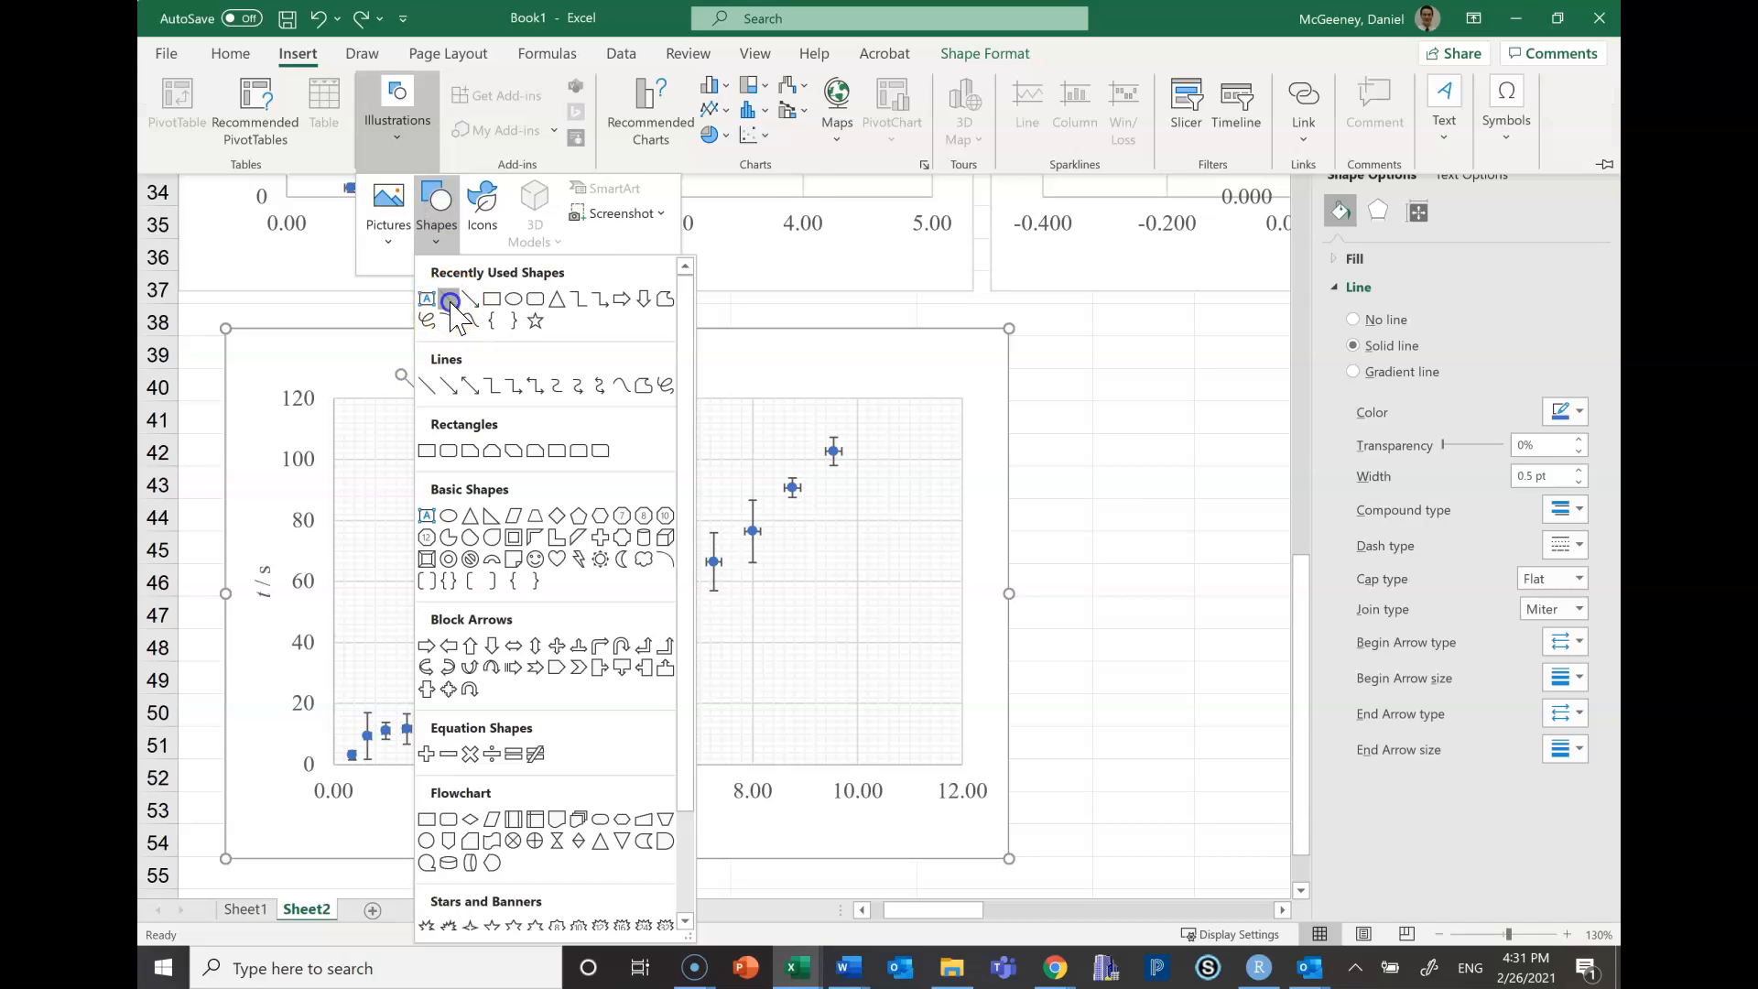
left_click(449, 302)
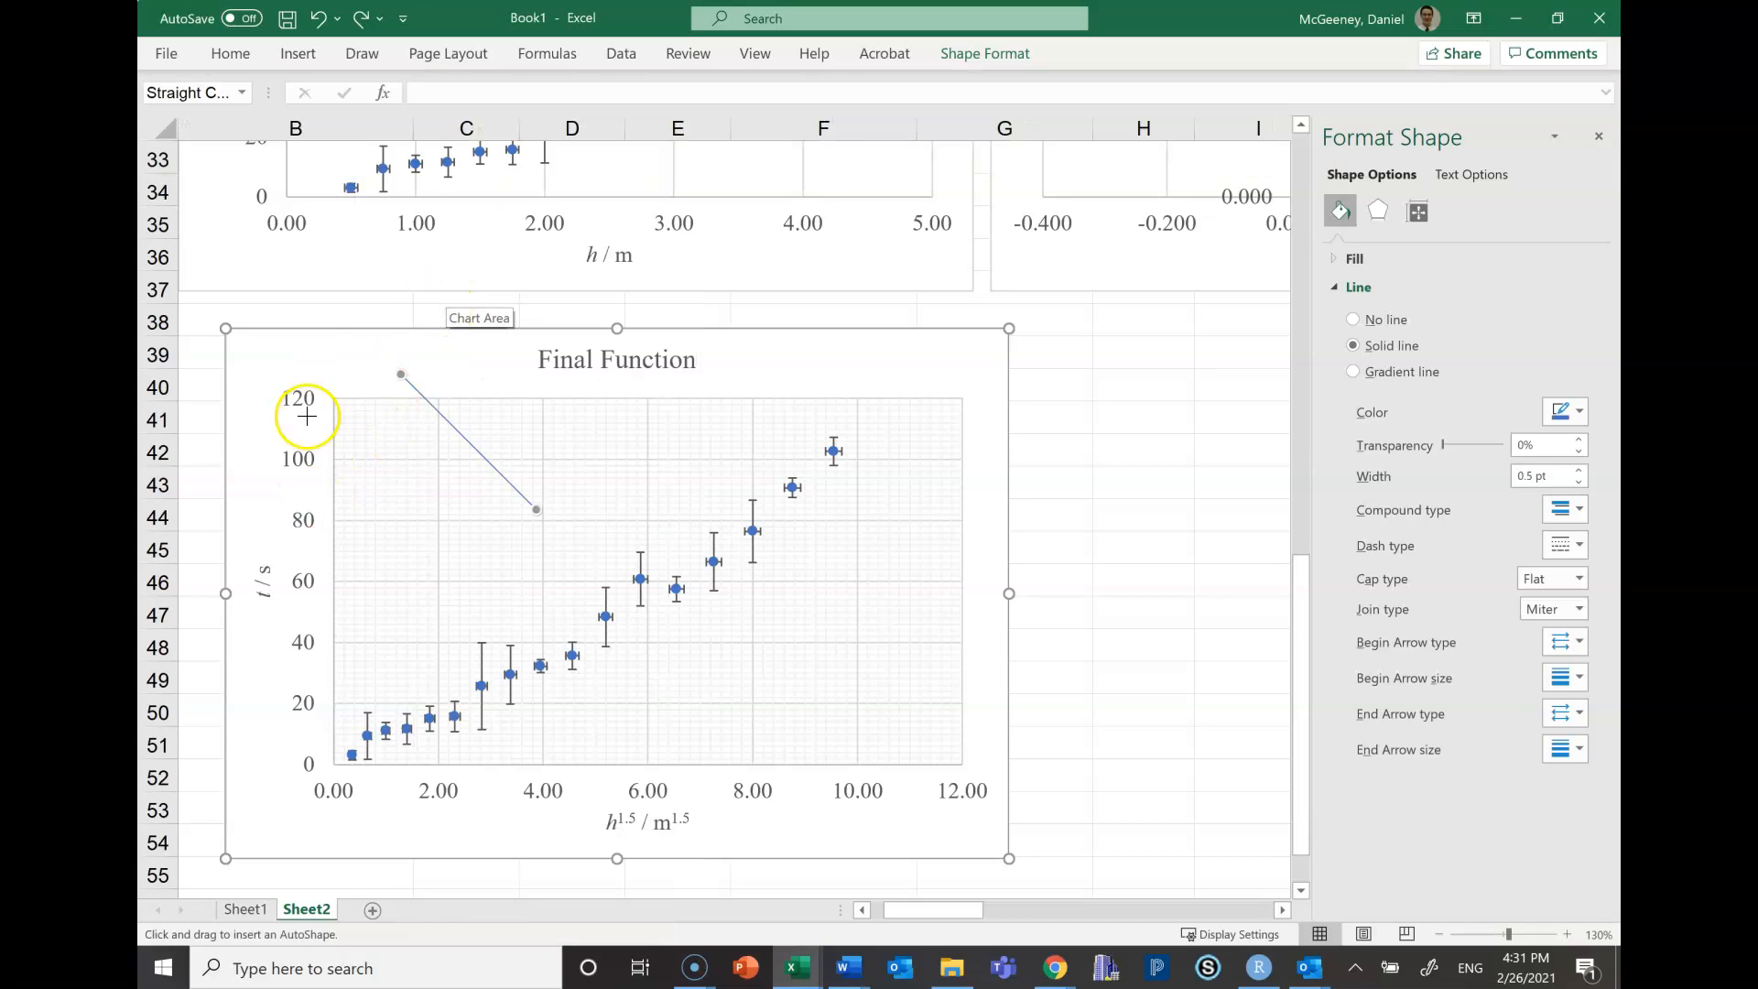
left_click_drag(298, 361, 434, 496)
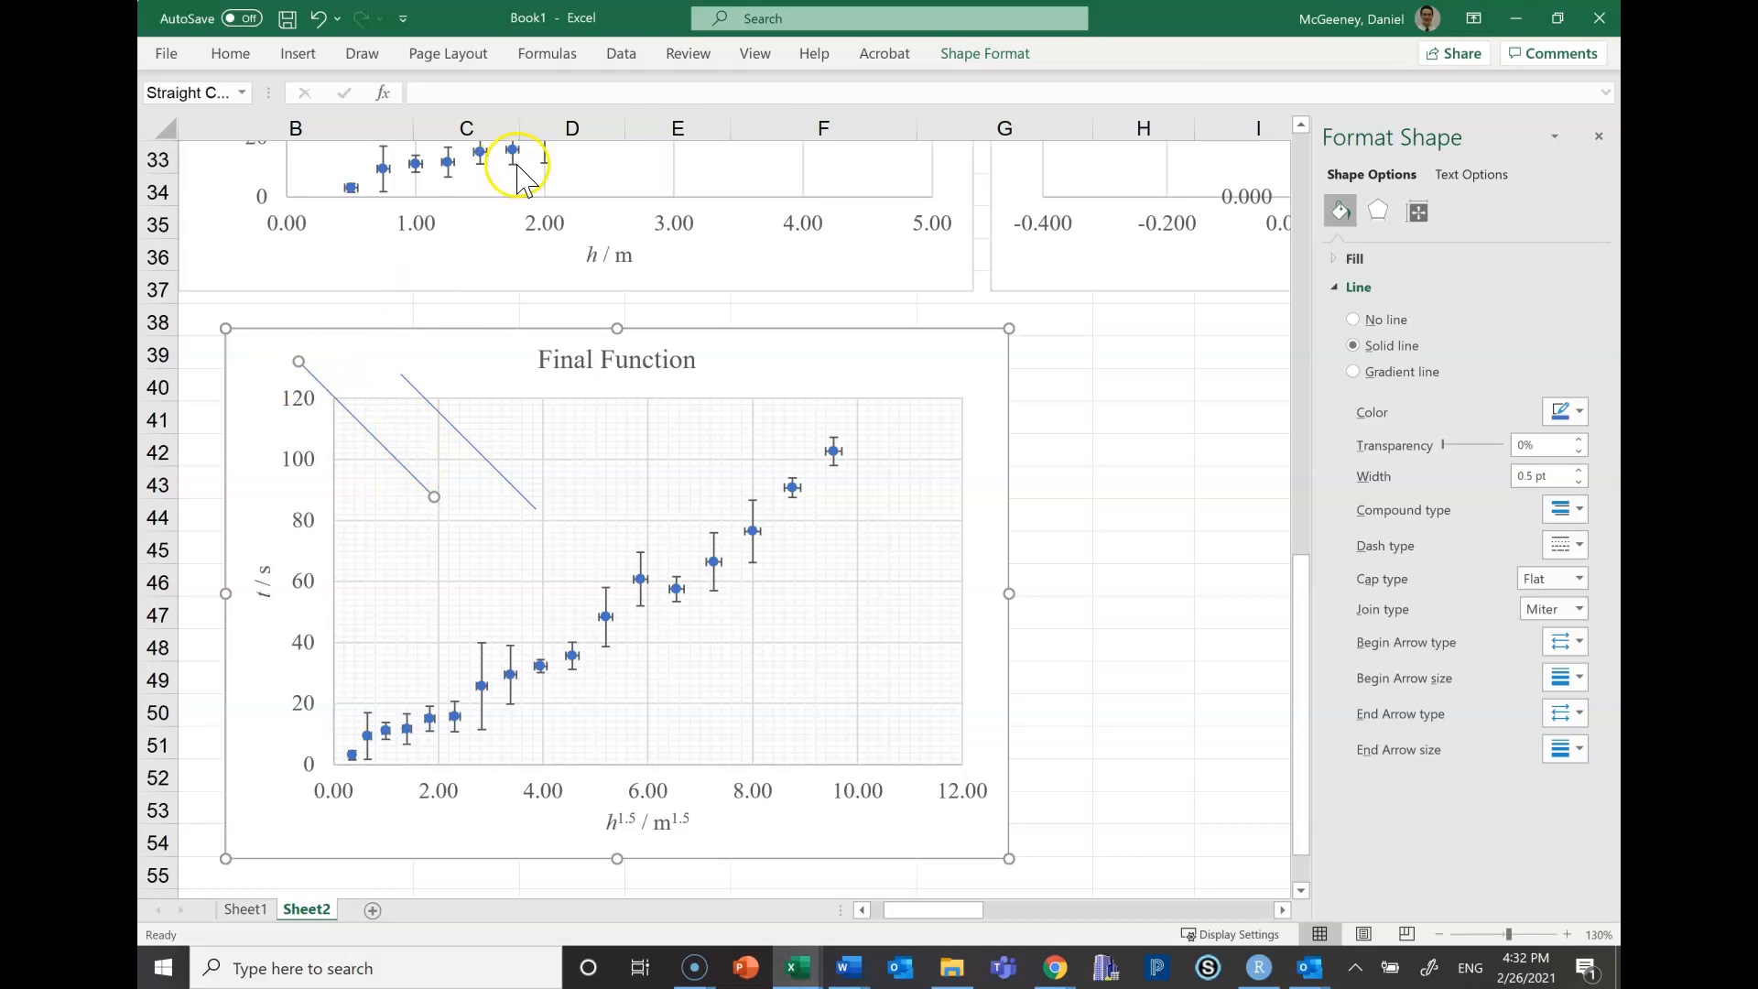
Format the second line with a purple outline and a weight of 1½ pt
left_click(982, 55)
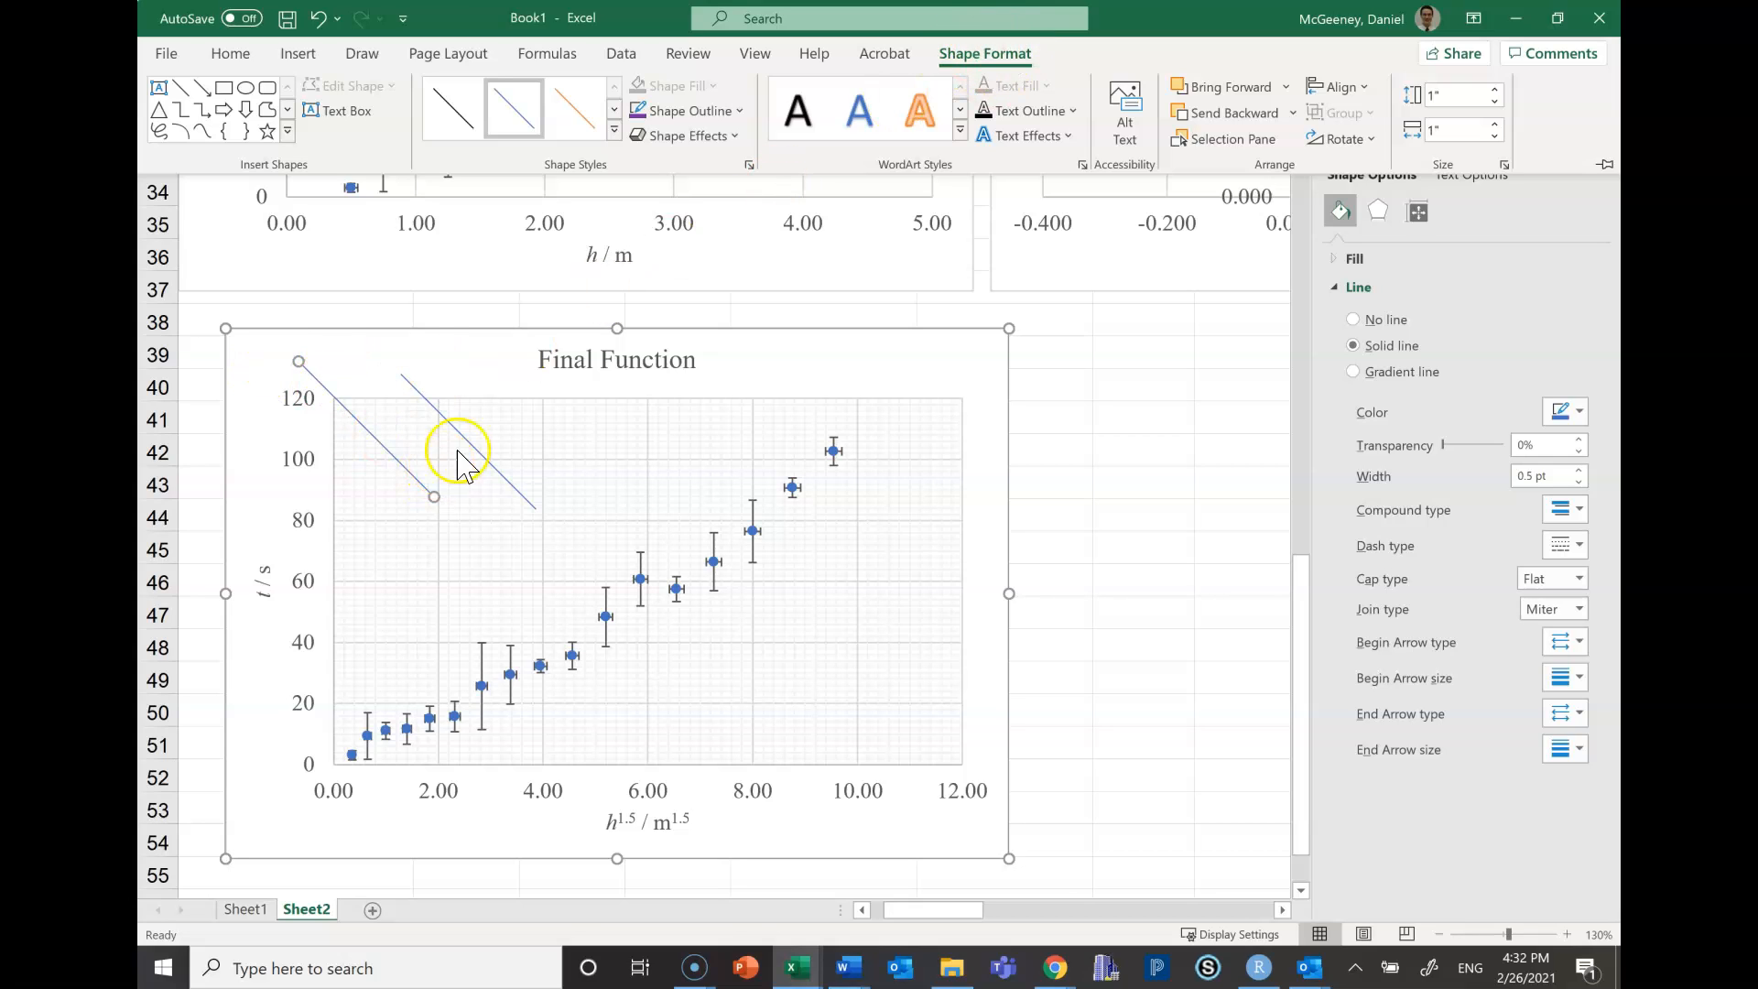
left_click(671, 110)
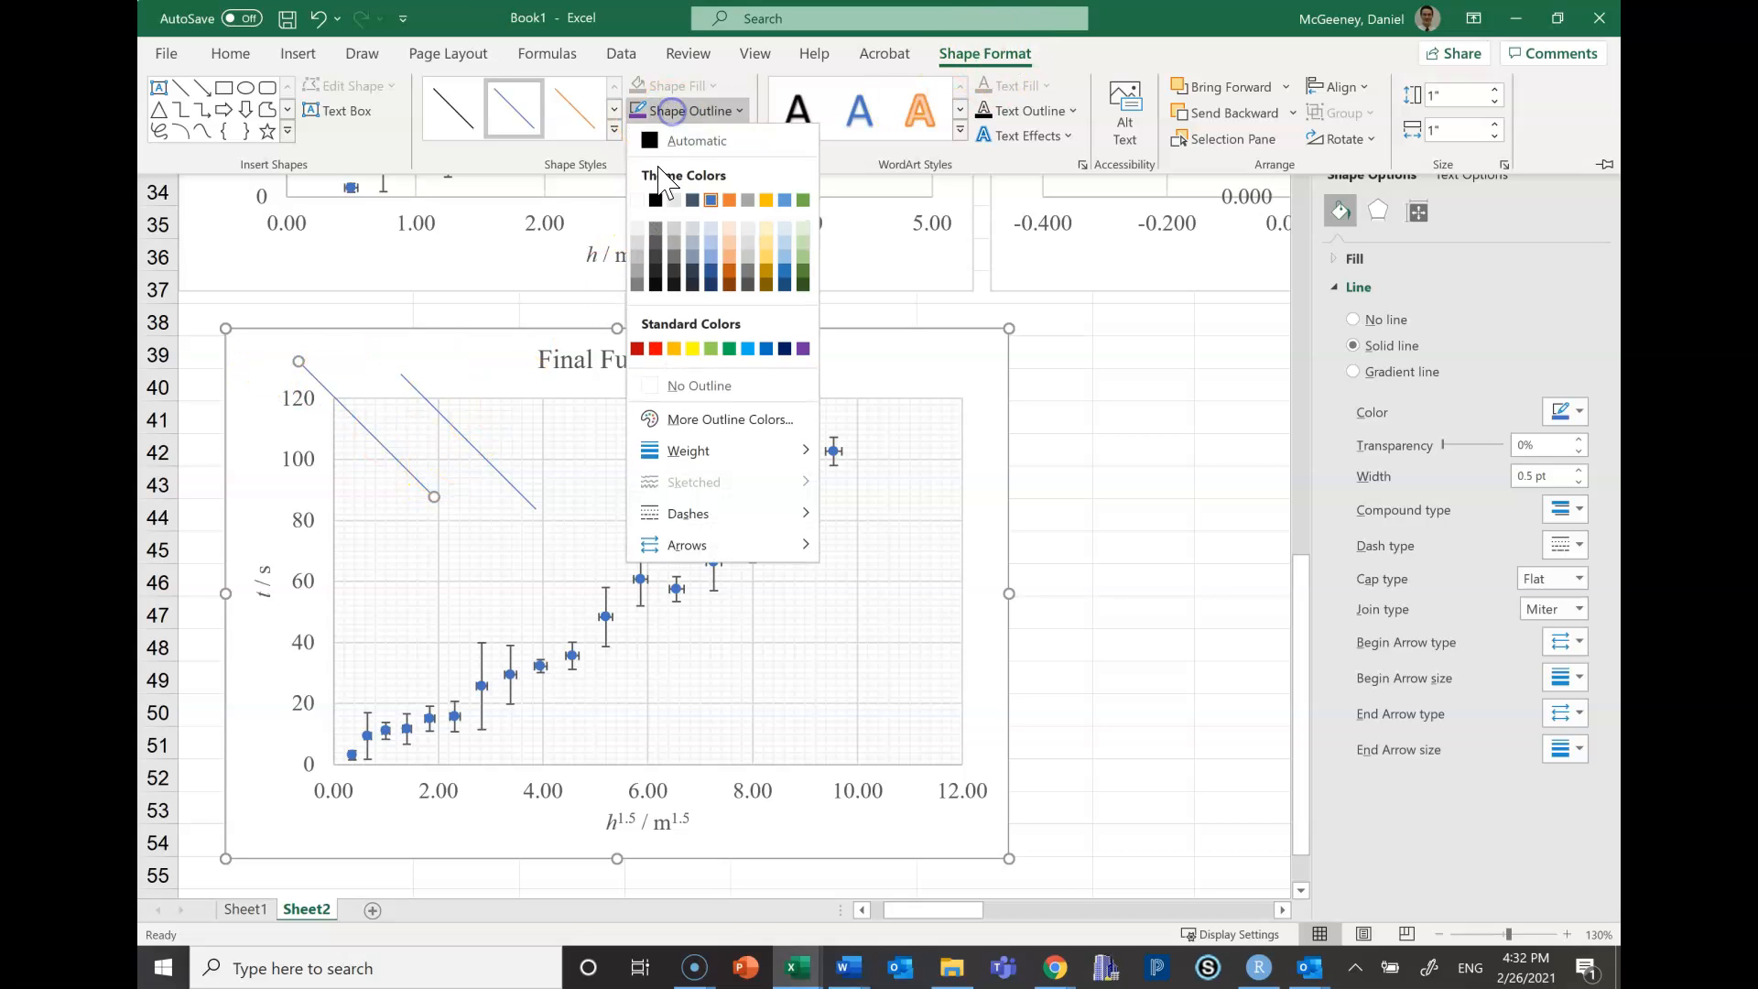
left_click(803, 349)
left_click(803, 349)
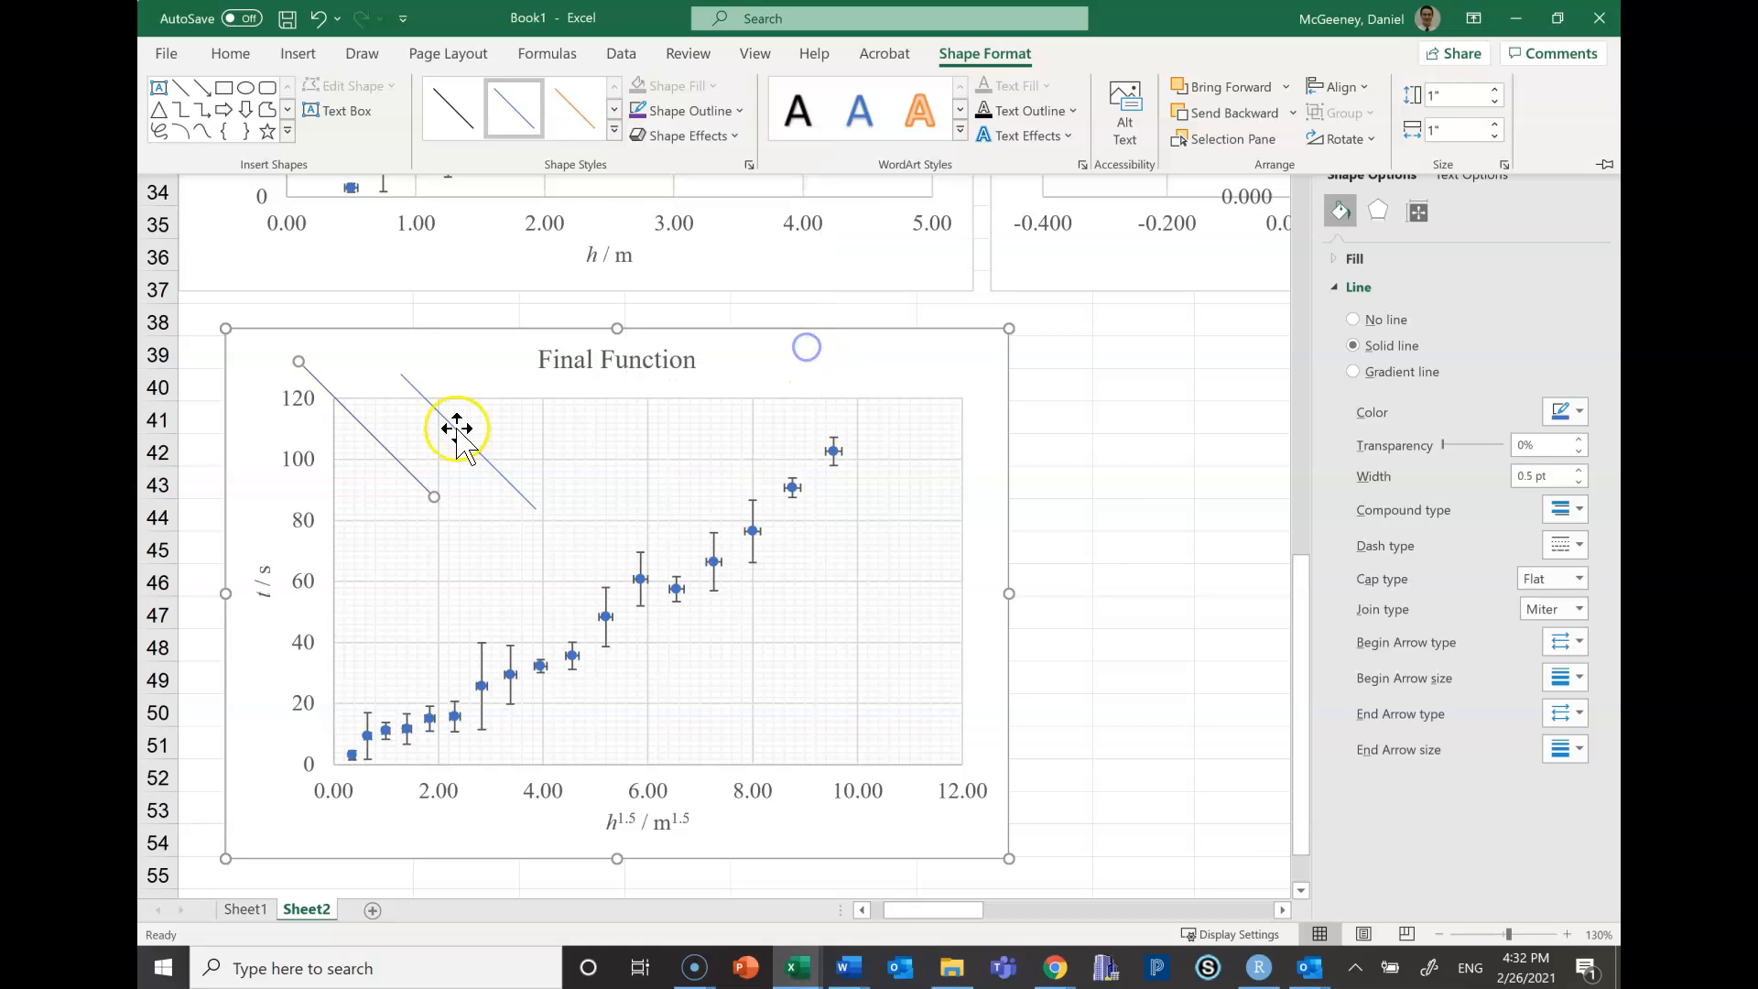
left_click(687, 111)
mouse_move(686, 457)
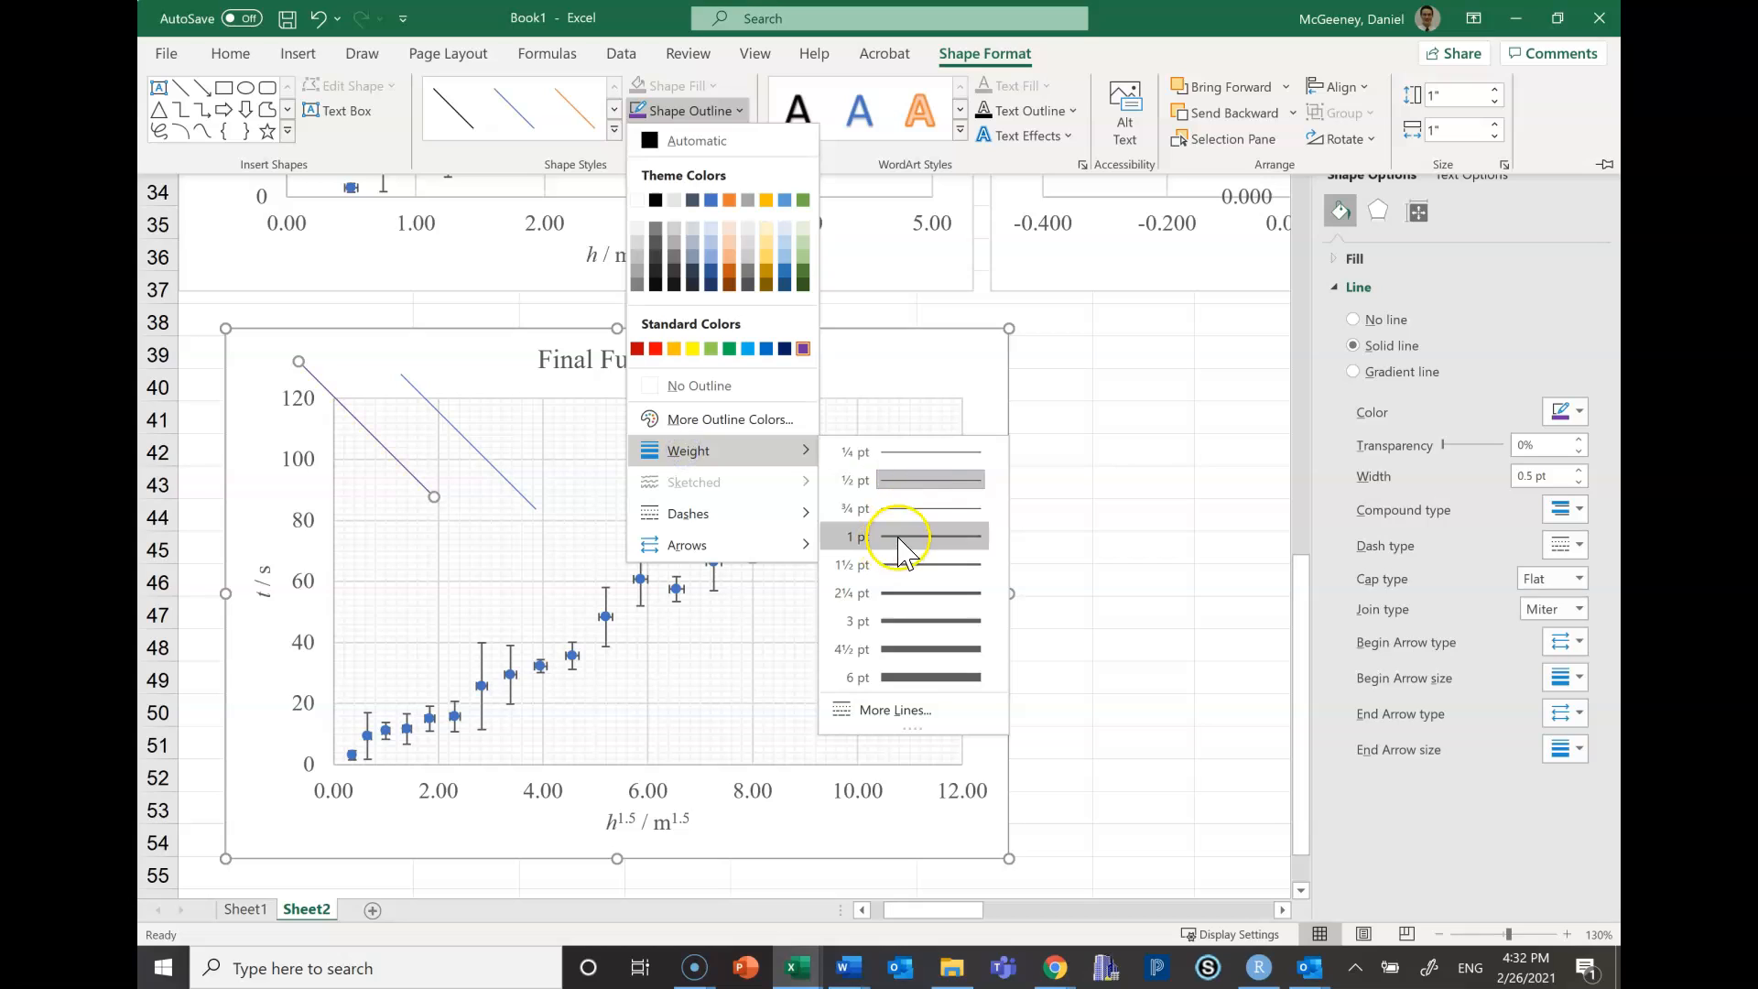
left_click(909, 570)
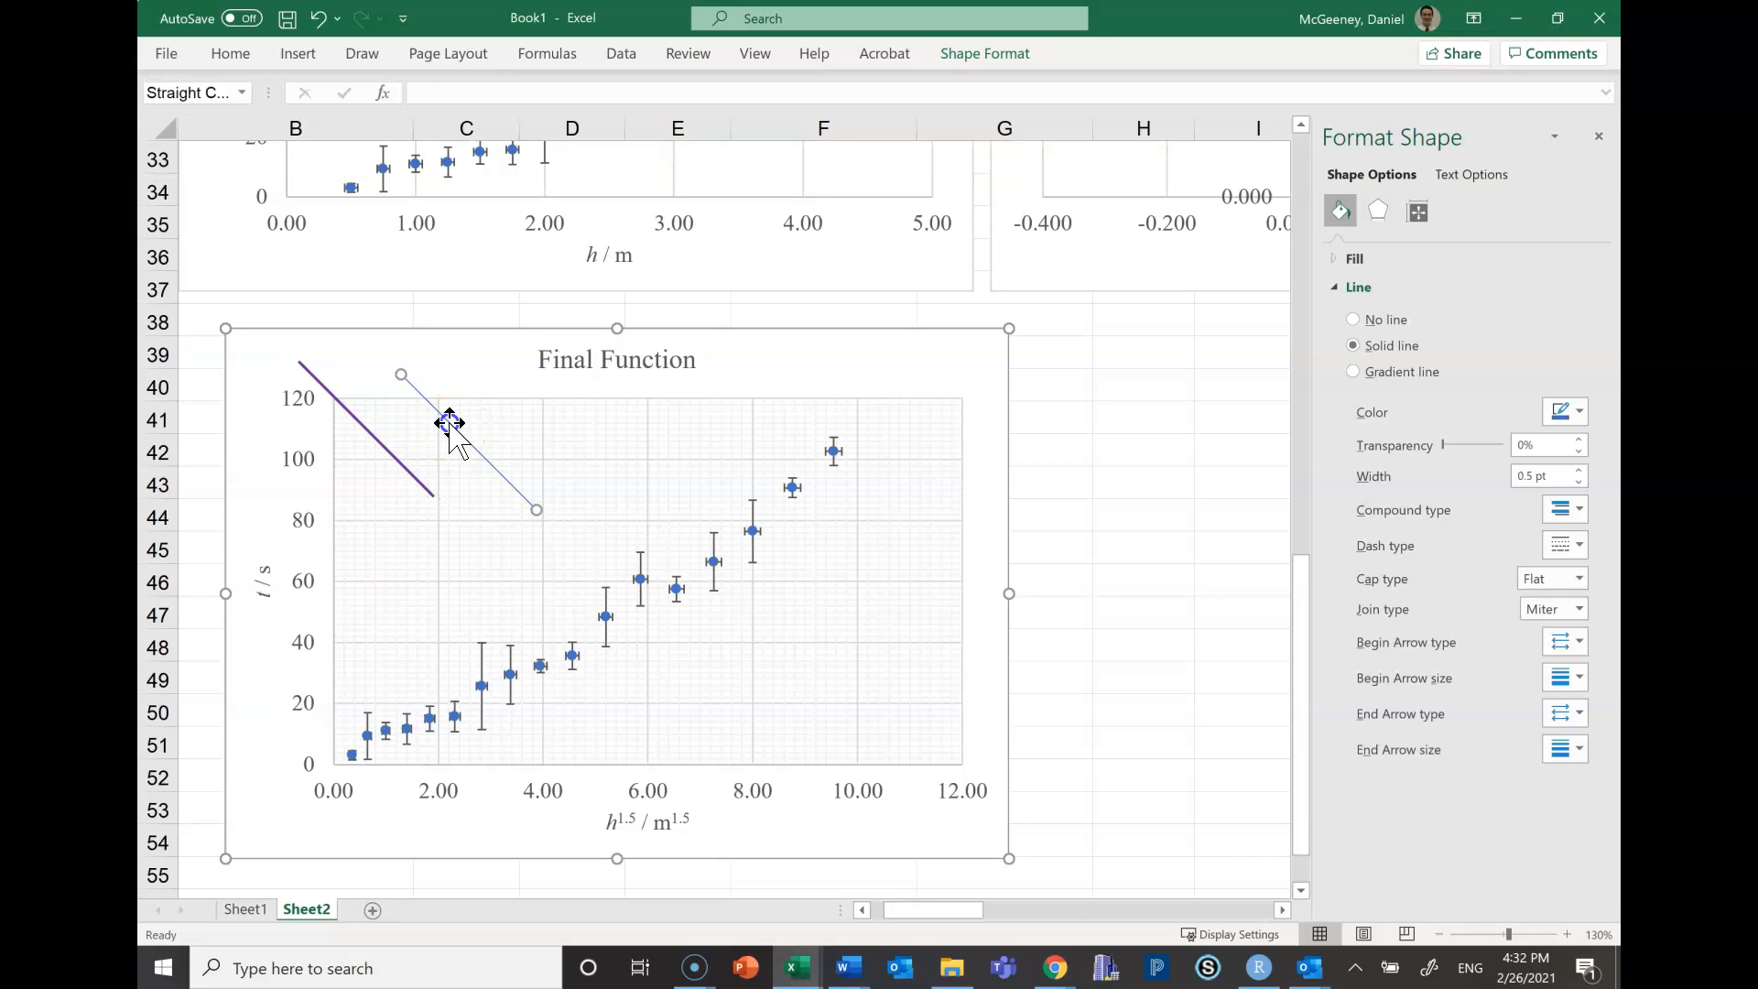
Format the first line with a solid red colour and a width of 1.5 pt, and close the formatting options
left_click(984, 54)
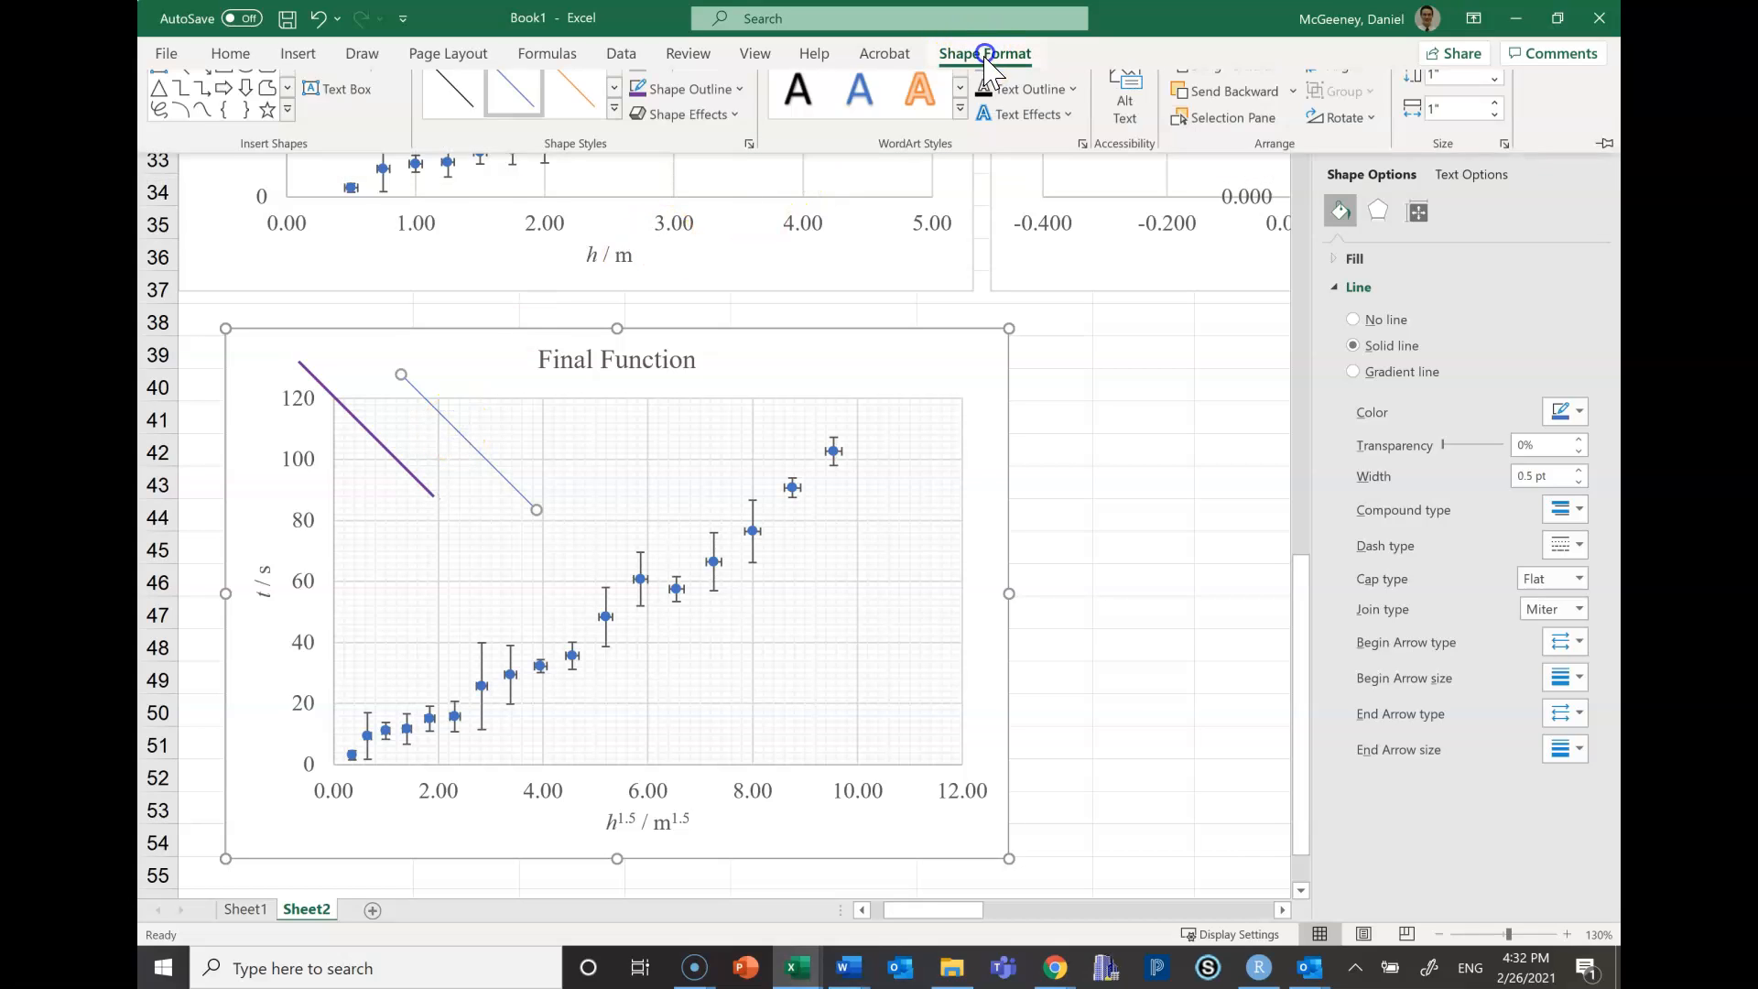
left_click(1142, 374)
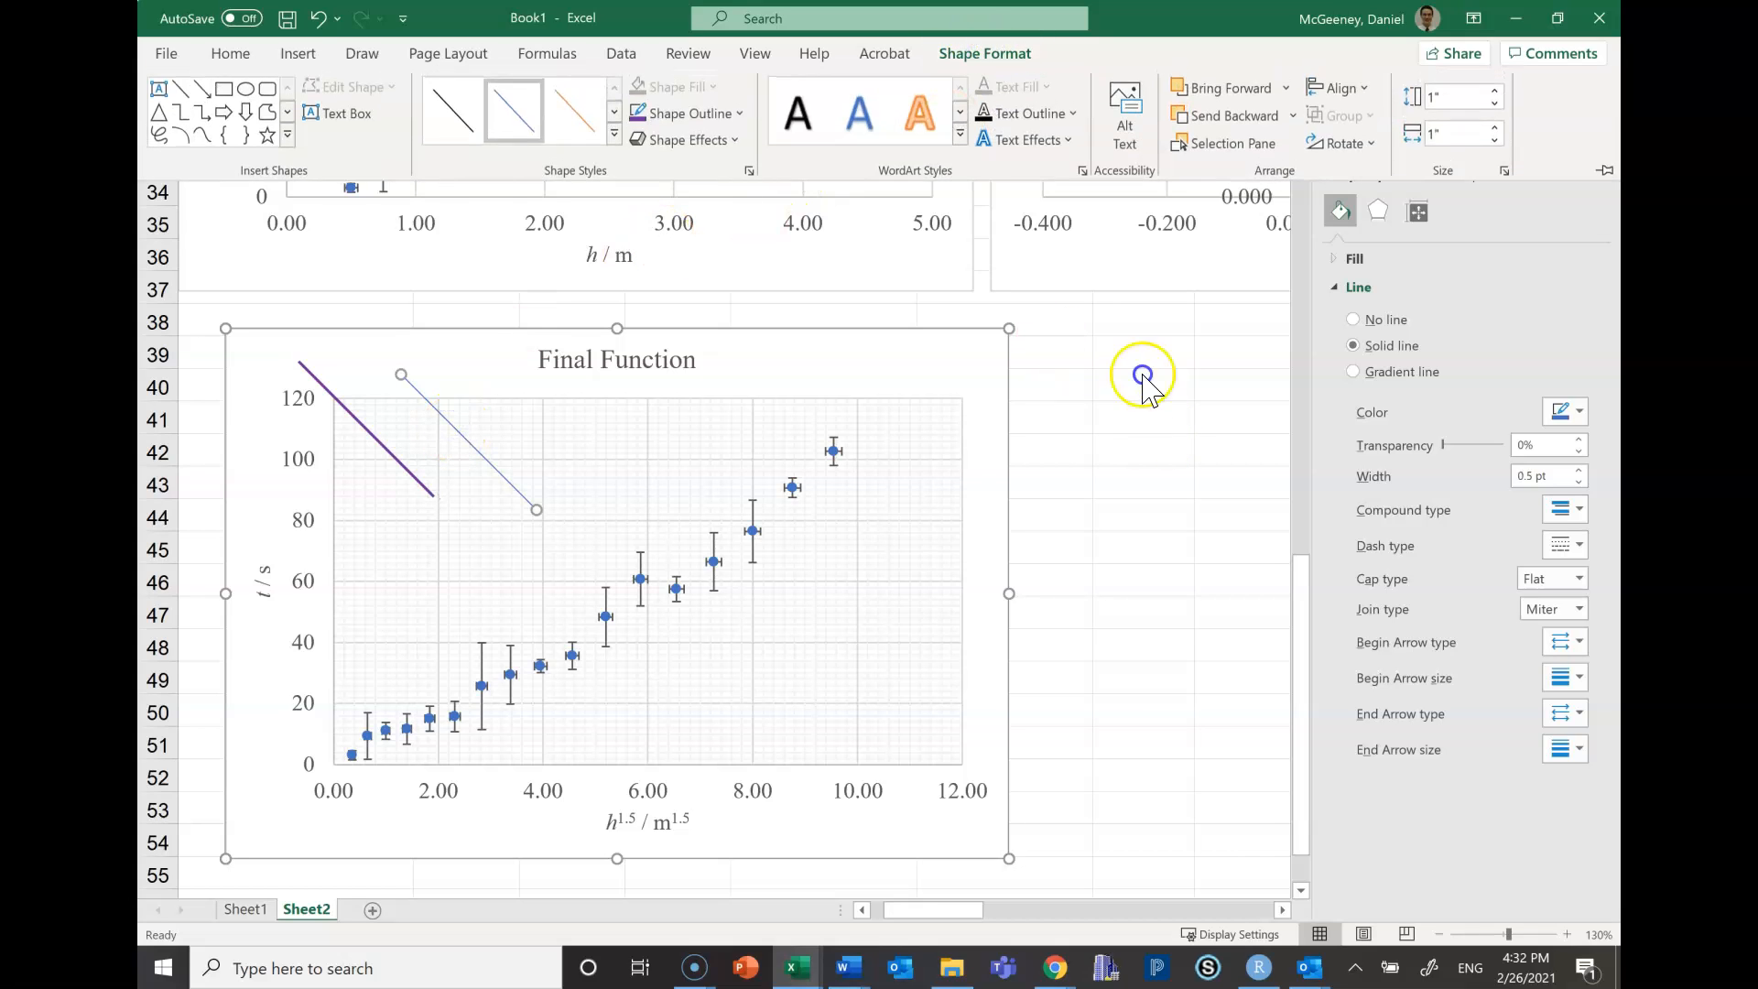
double_click(992, 62)
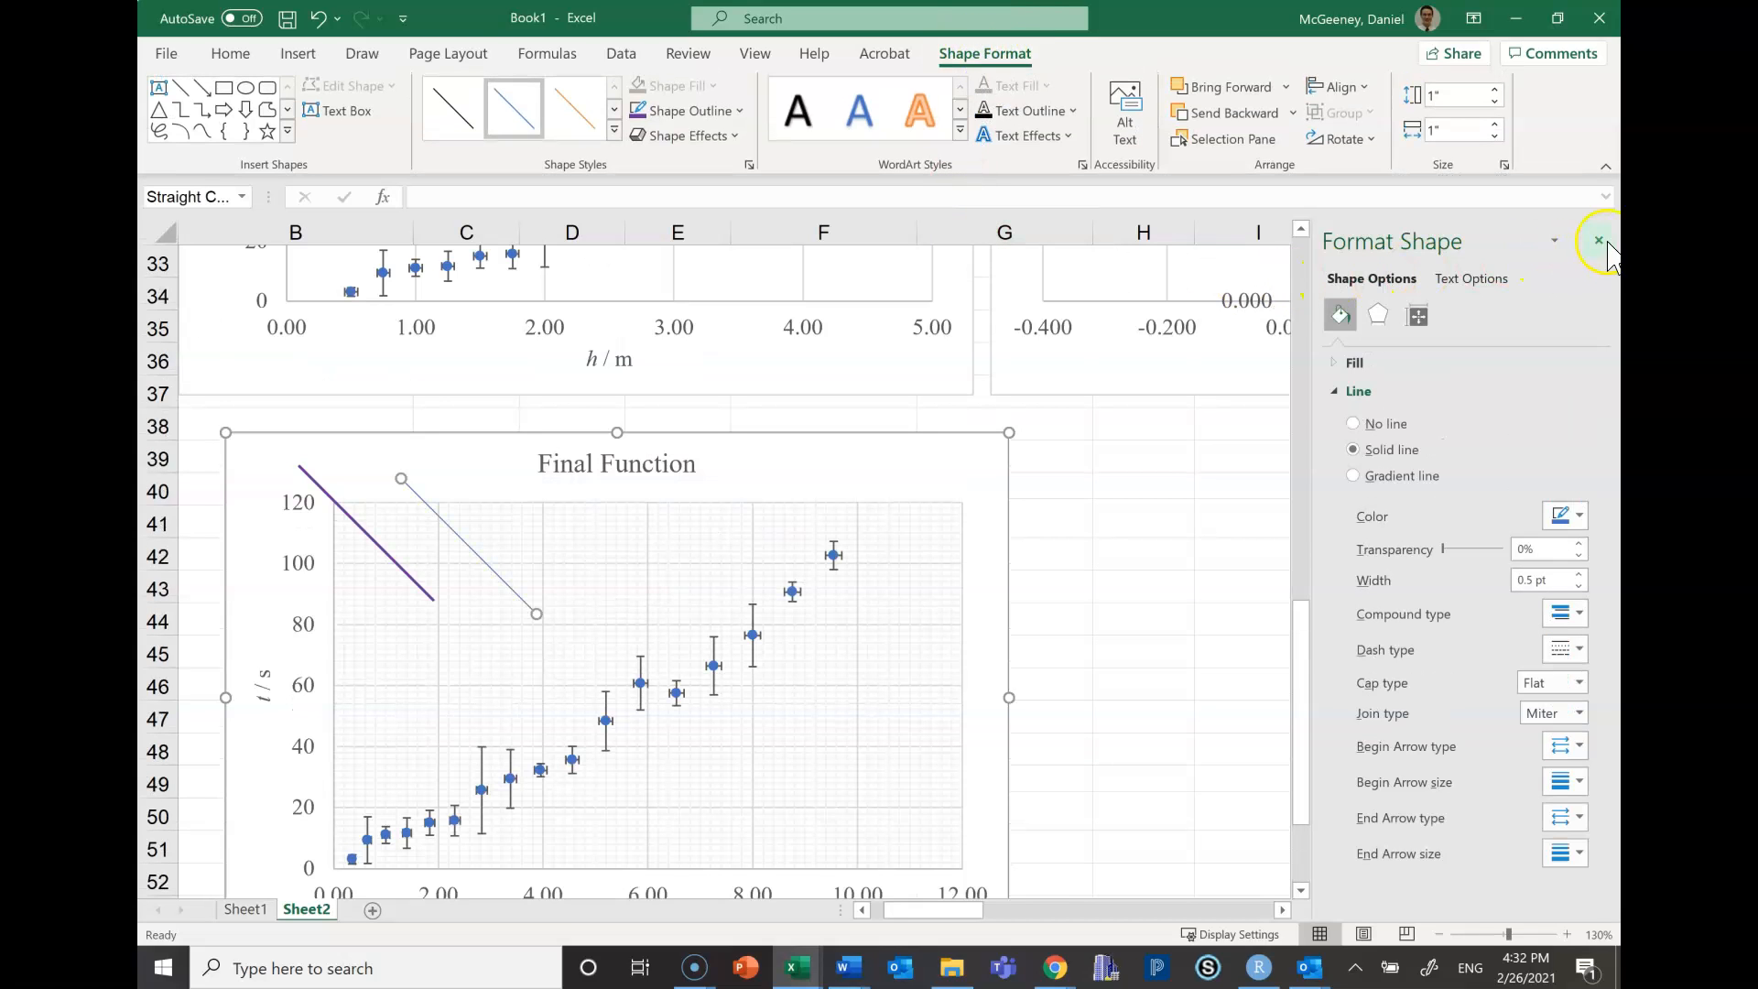
left_click(1575, 519)
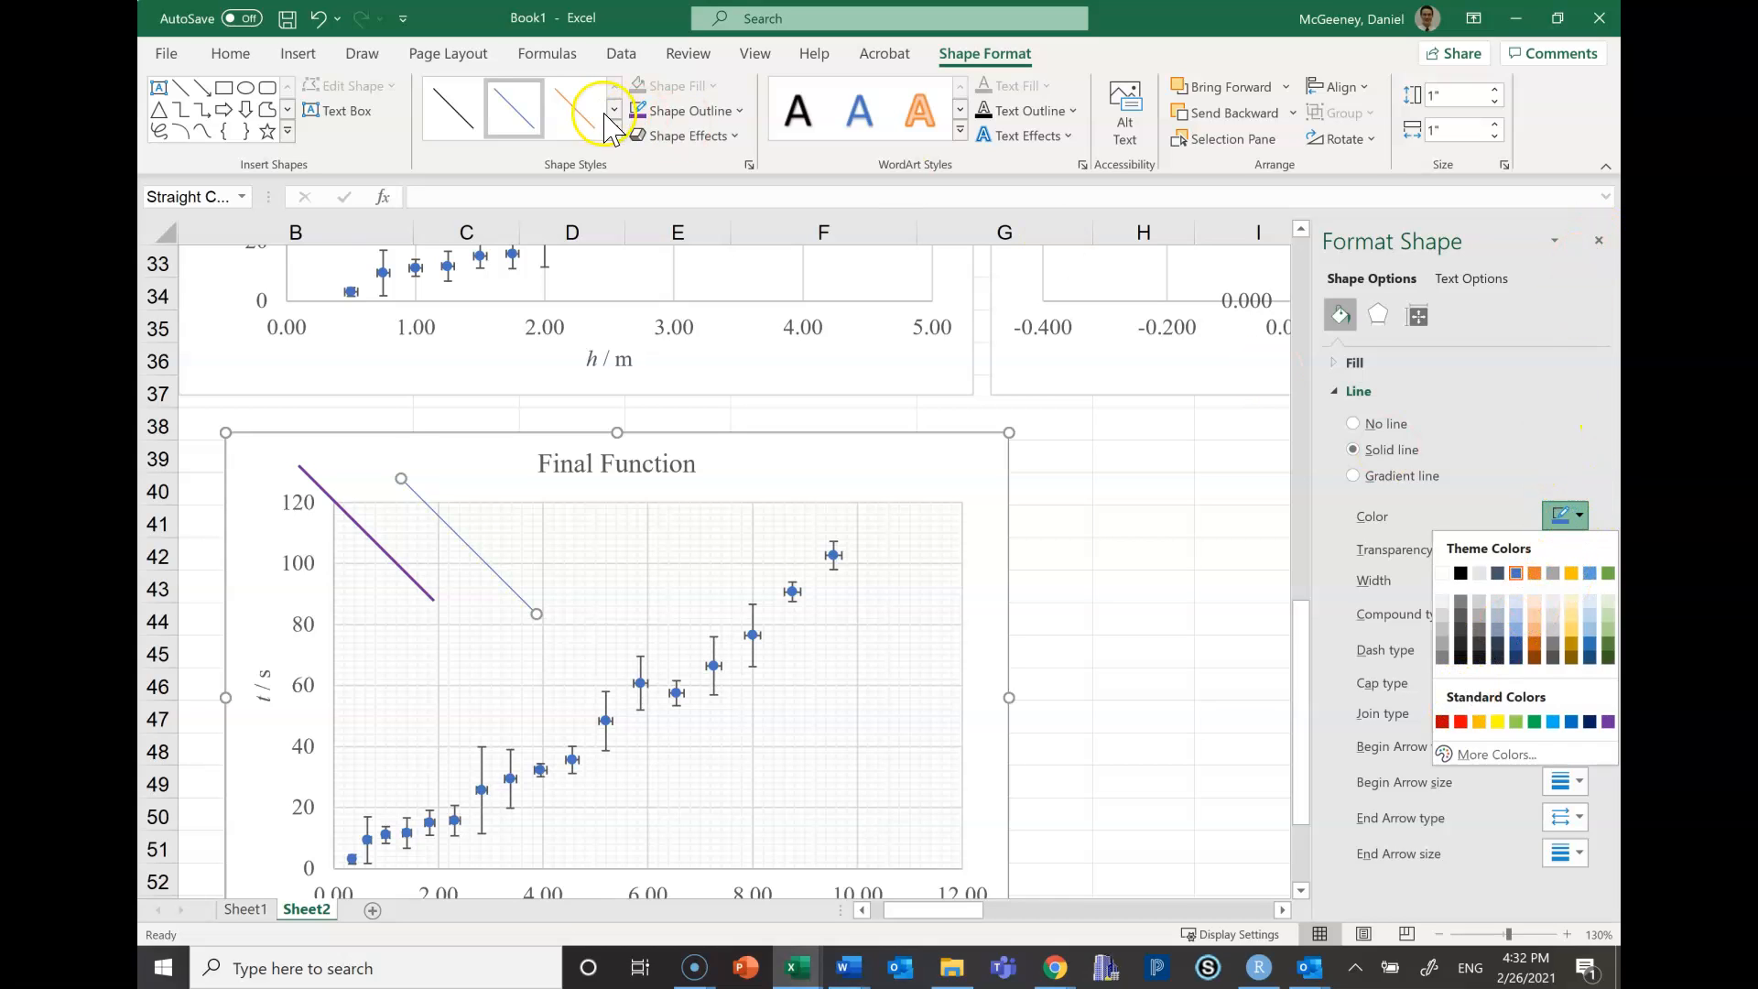
left_click(1458, 722)
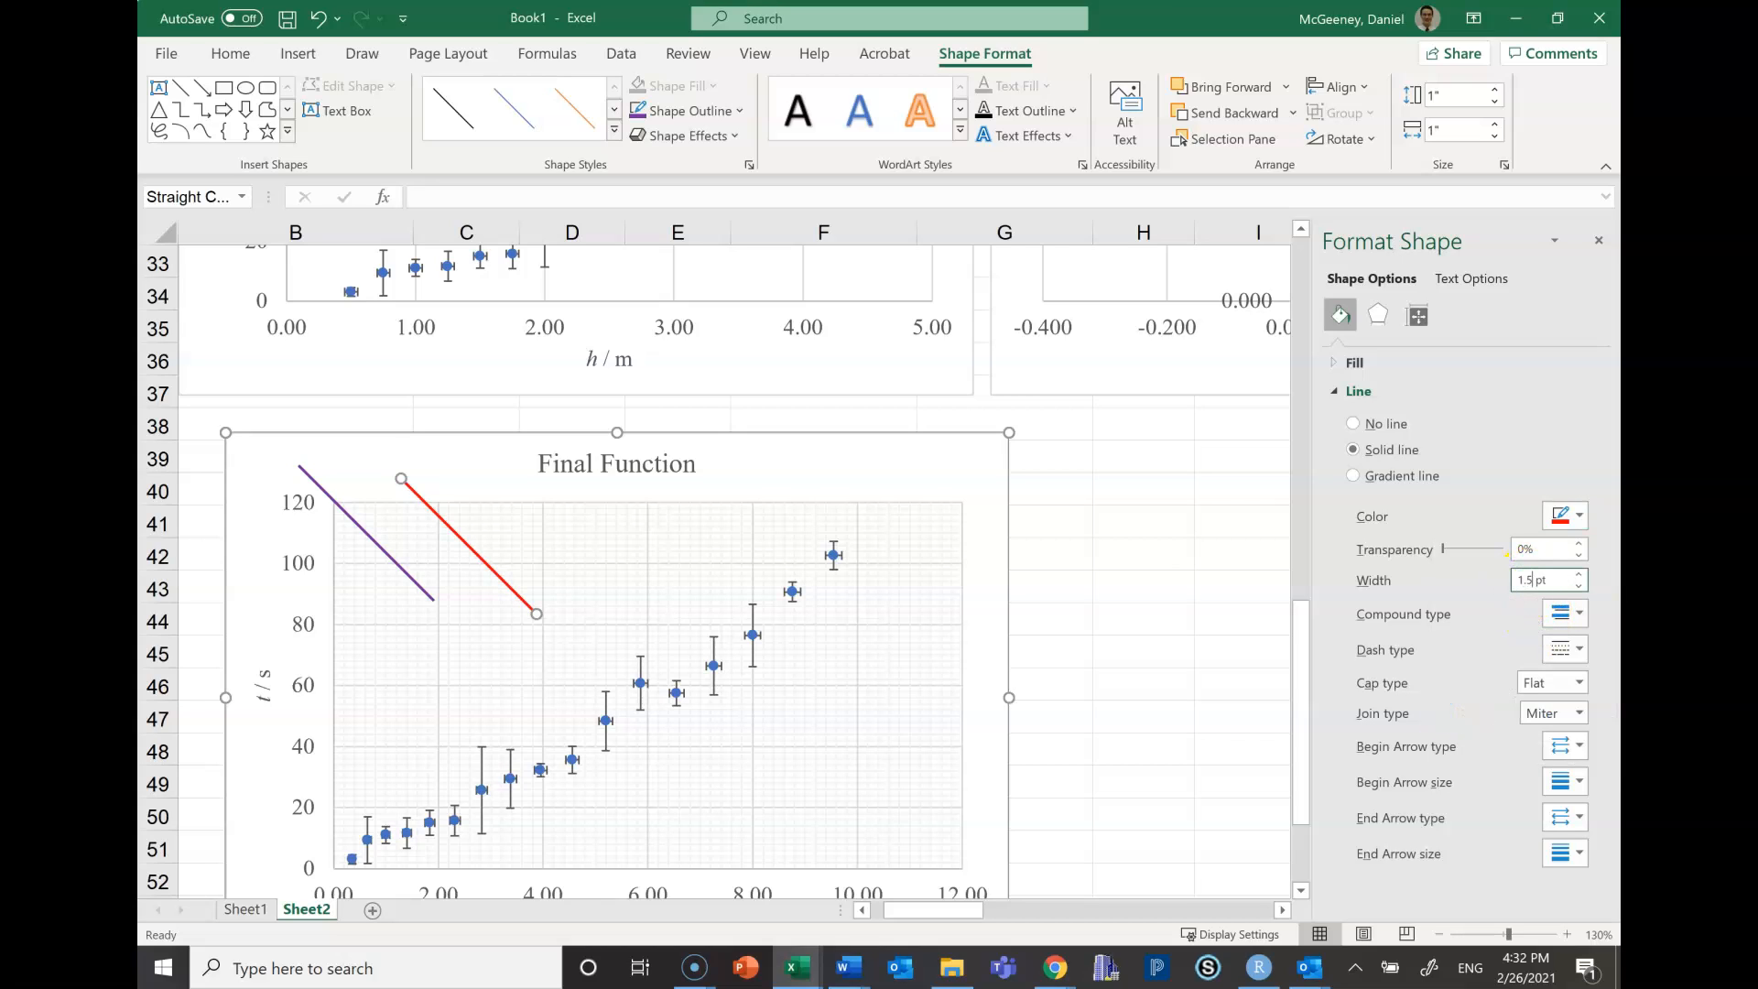
left_click(1598, 242)
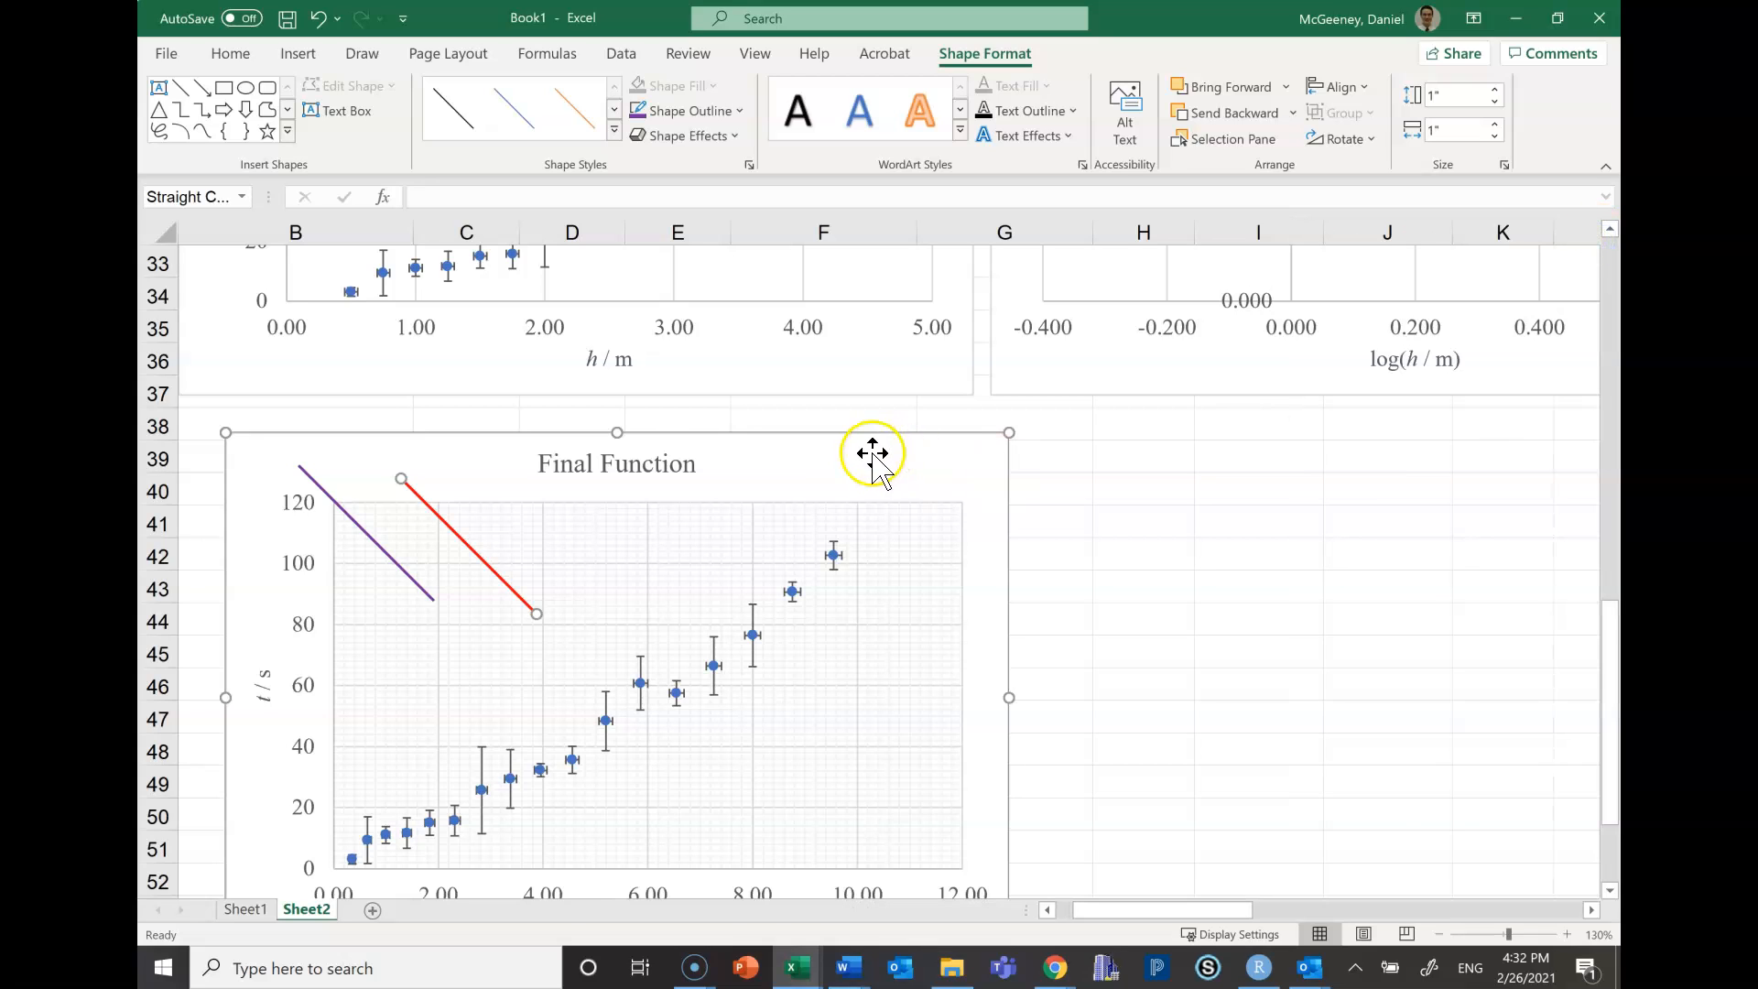
Fit the purple line through the data points, running from near the origin to about (9.9, 101)
scroll(824, 467, "down", 1)
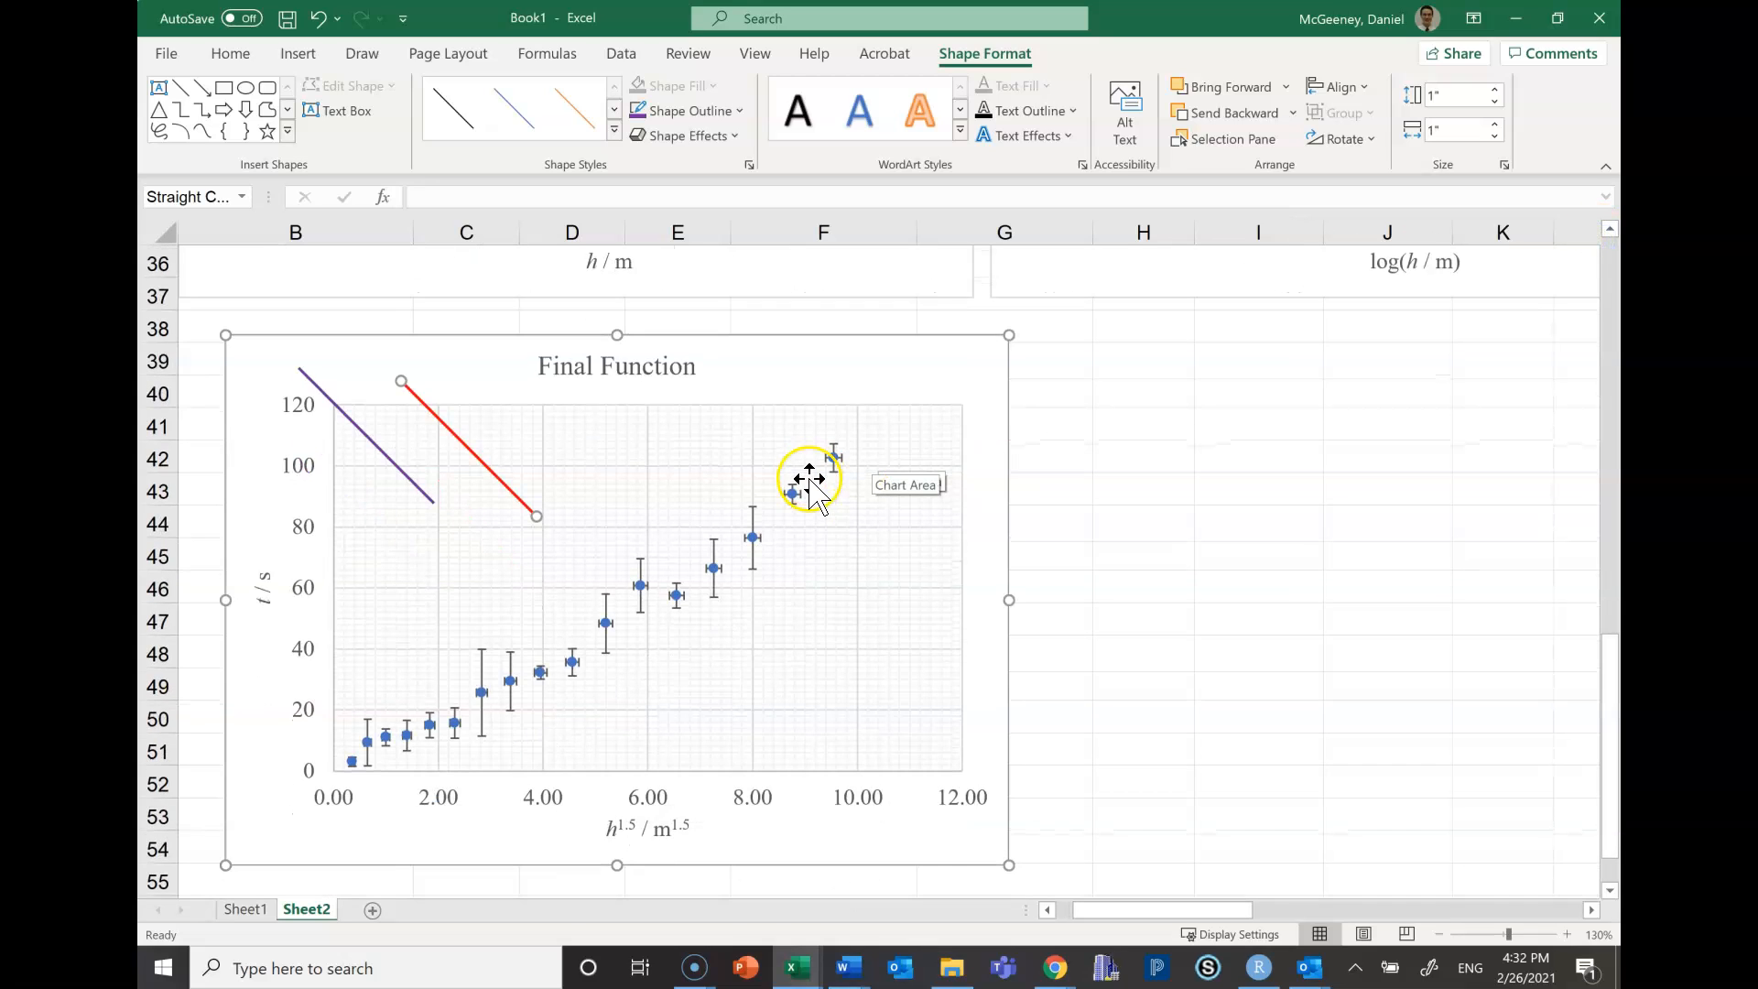
left_click(392, 463)
left_click_drag(393, 463, 525, 663)
left_click_drag(456, 593, 352, 762)
left_click_drag(589, 730, 842, 467)
mouse_move(574, 625)
left_mouse_down()
mouse_move(587, 634)
mouse_move(560, 632)
left_mouse_up()
left_click_drag(827, 472, 852, 463)
Fit the red line steeply through the error bars, running from just below the origin to about (11, 120)
left_click(479, 455)
left_click_drag(536, 512, 930, 410)
left_click_drag(406, 380, 336, 776)
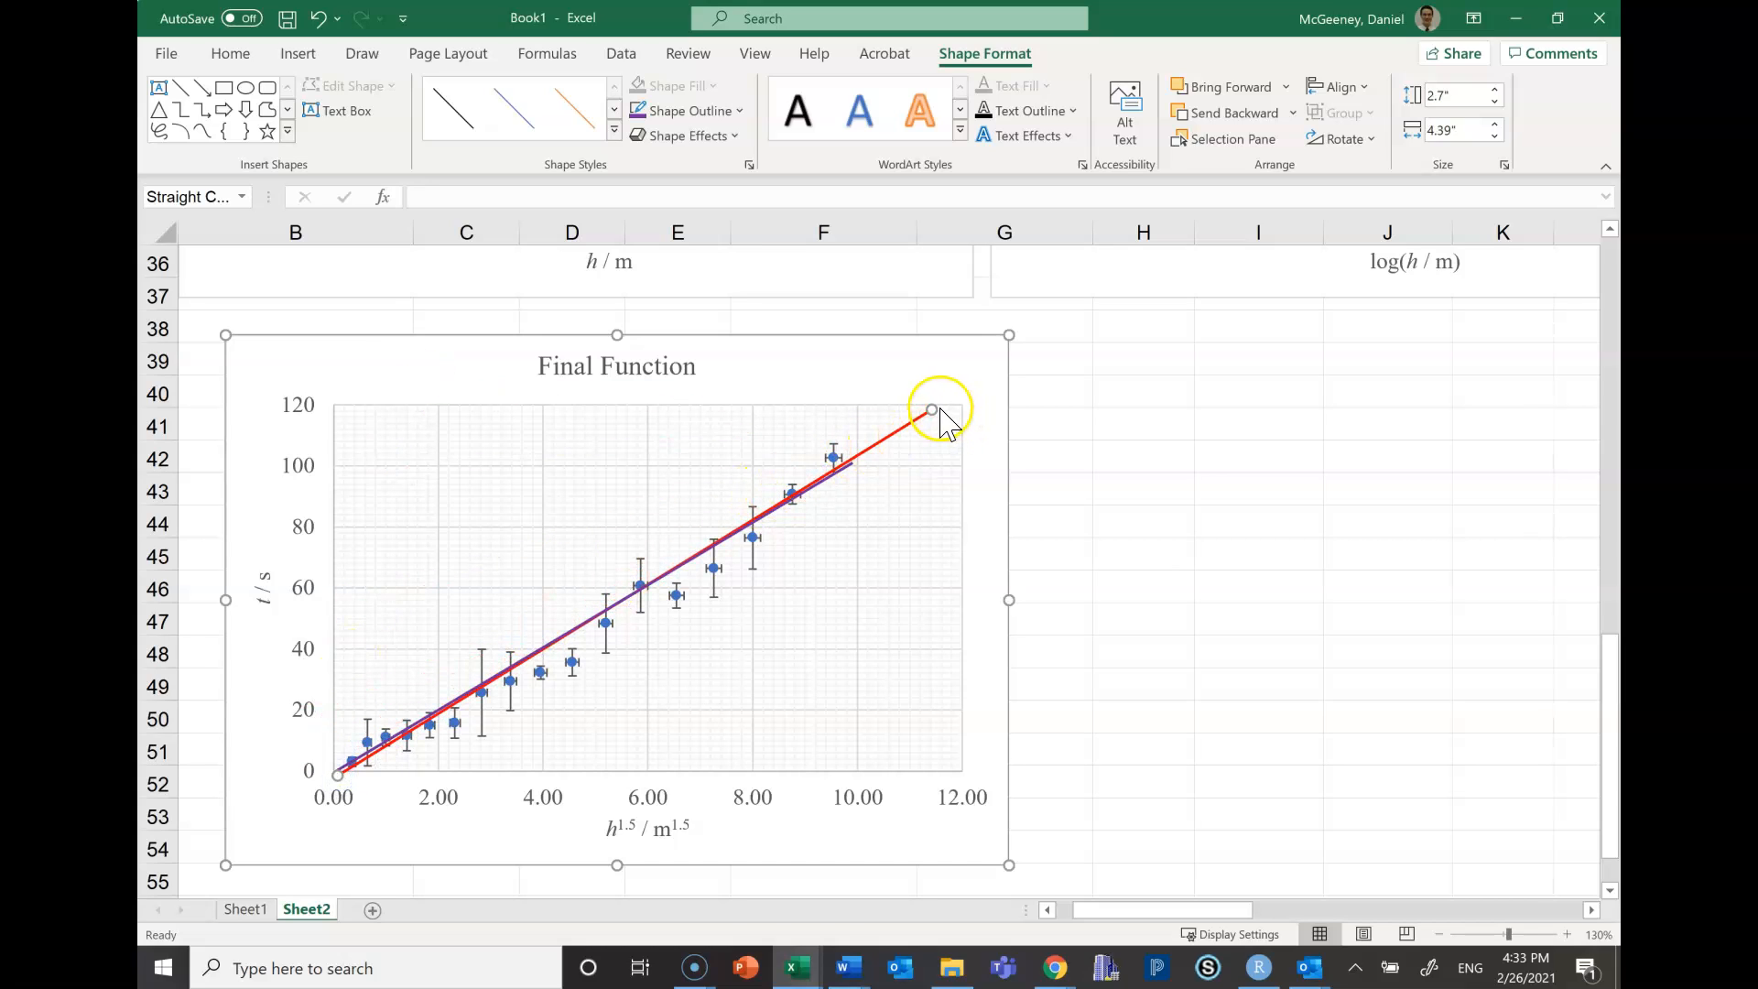
left_click_drag(916, 414, 907, 410)
Extend the purple line's upper end to about (11.5, 116), adjust its lower end, and fine-tune the red line's upper end to about (11.1, 120)
left_click(850, 465)
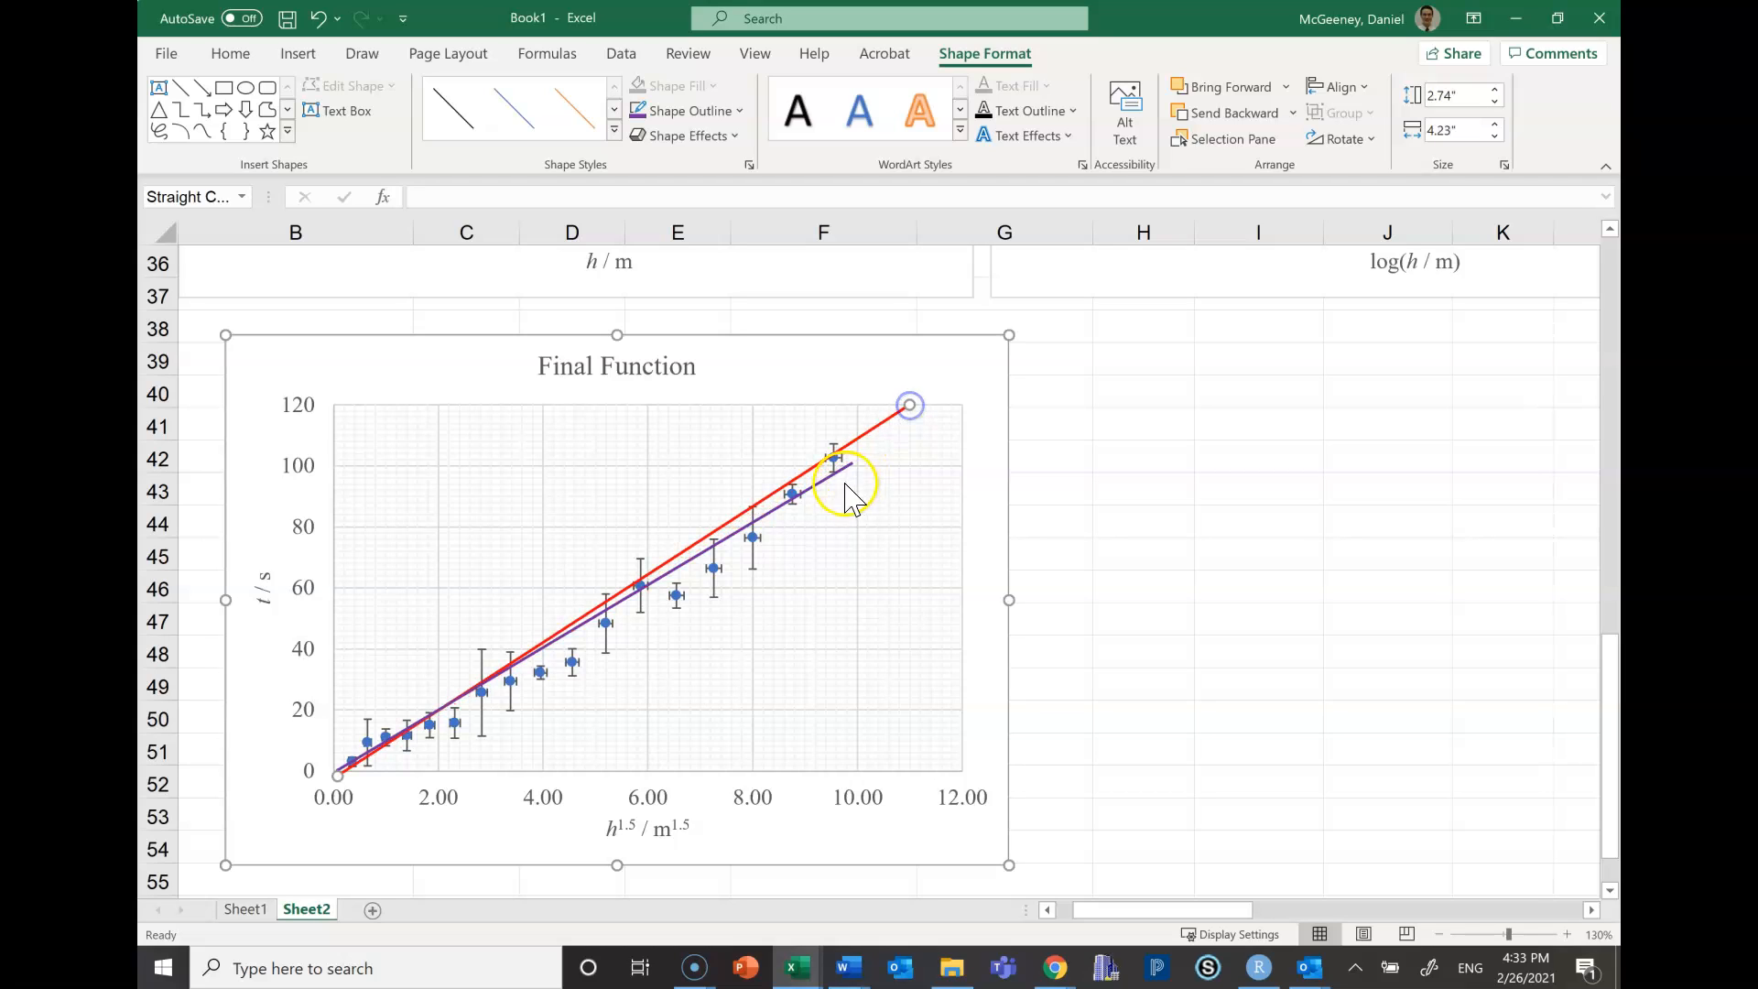
left_click_drag(852, 463, 938, 417)
left_click_drag(337, 769, 338, 776)
left_click_drag(911, 405, 917, 404)
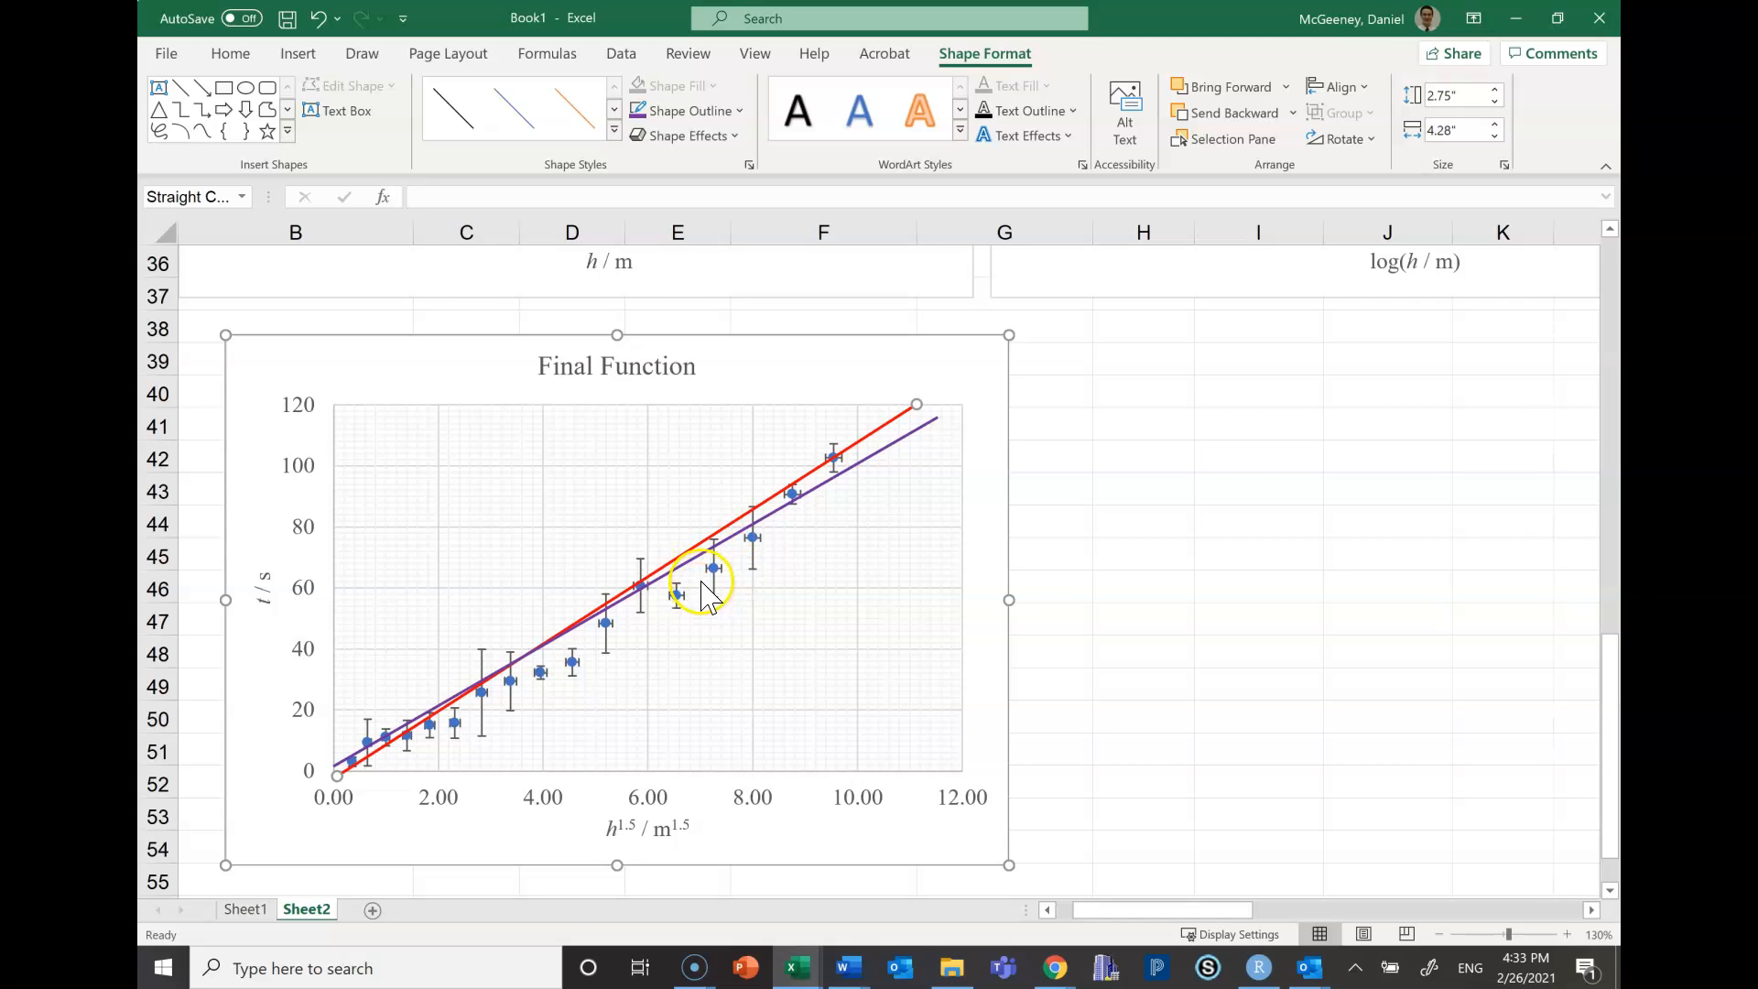
Examine the finished Final Function chart on Sheet1 with its red and purple lines and labelled points
left_click(235, 909)
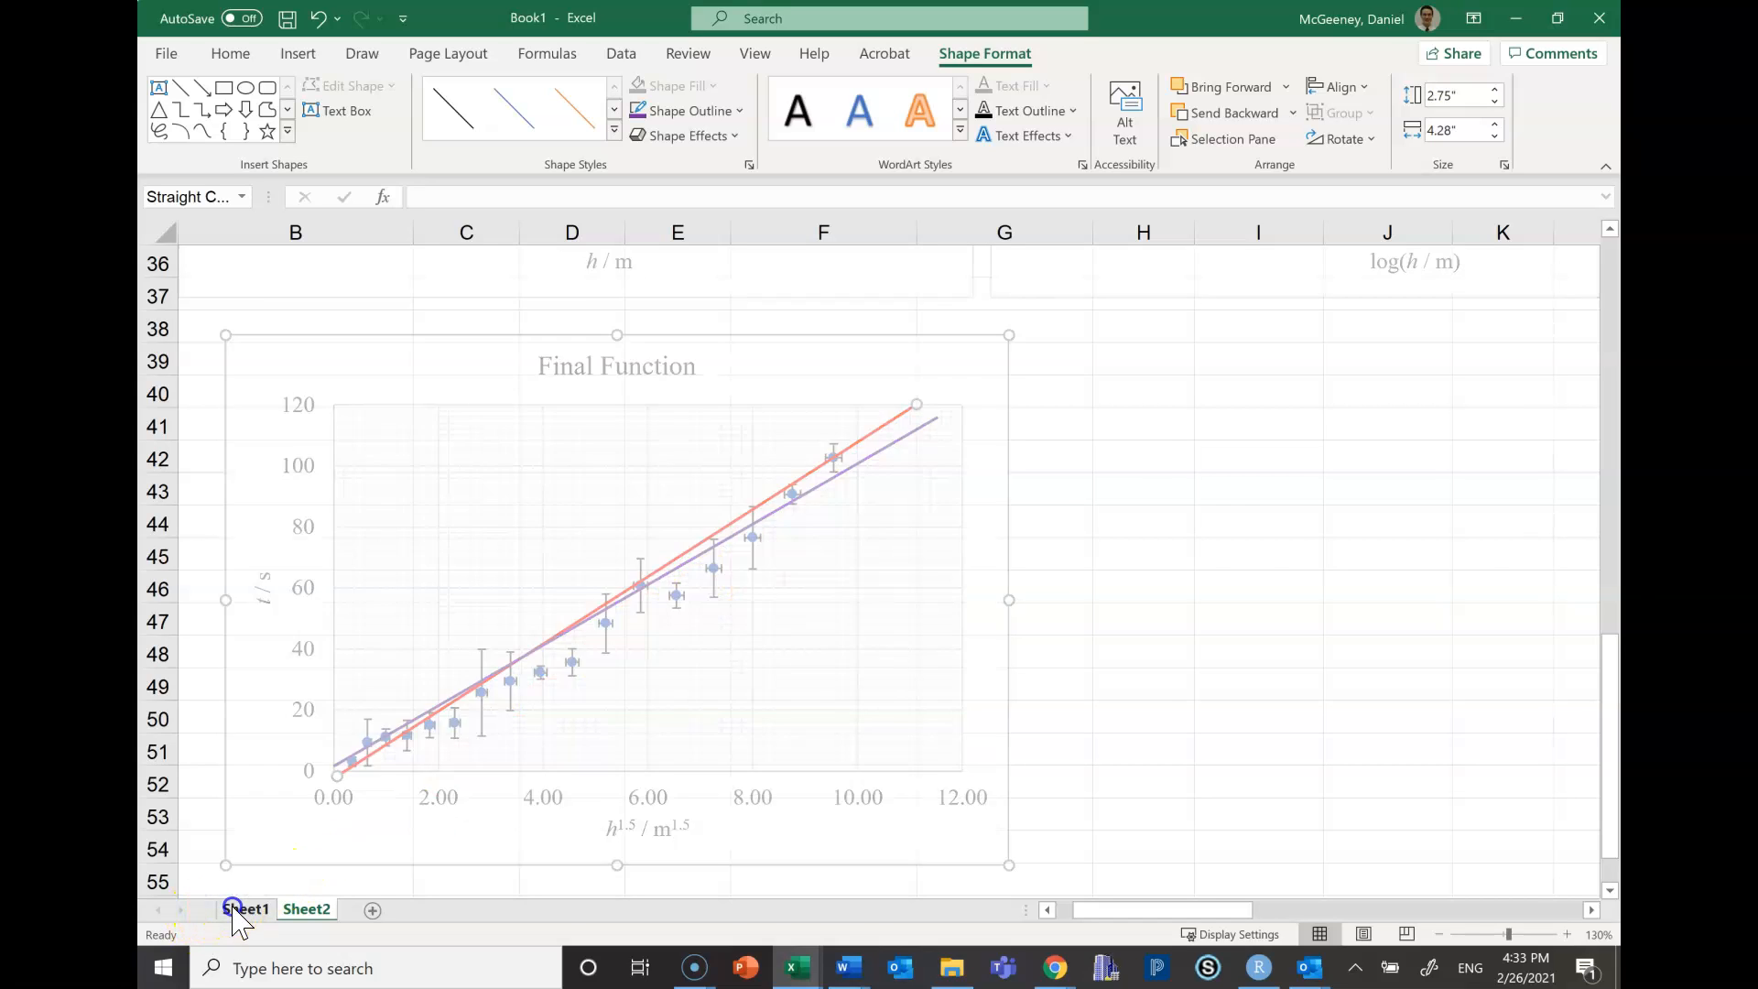
left_click_drag(1103, 909, 1086, 911)
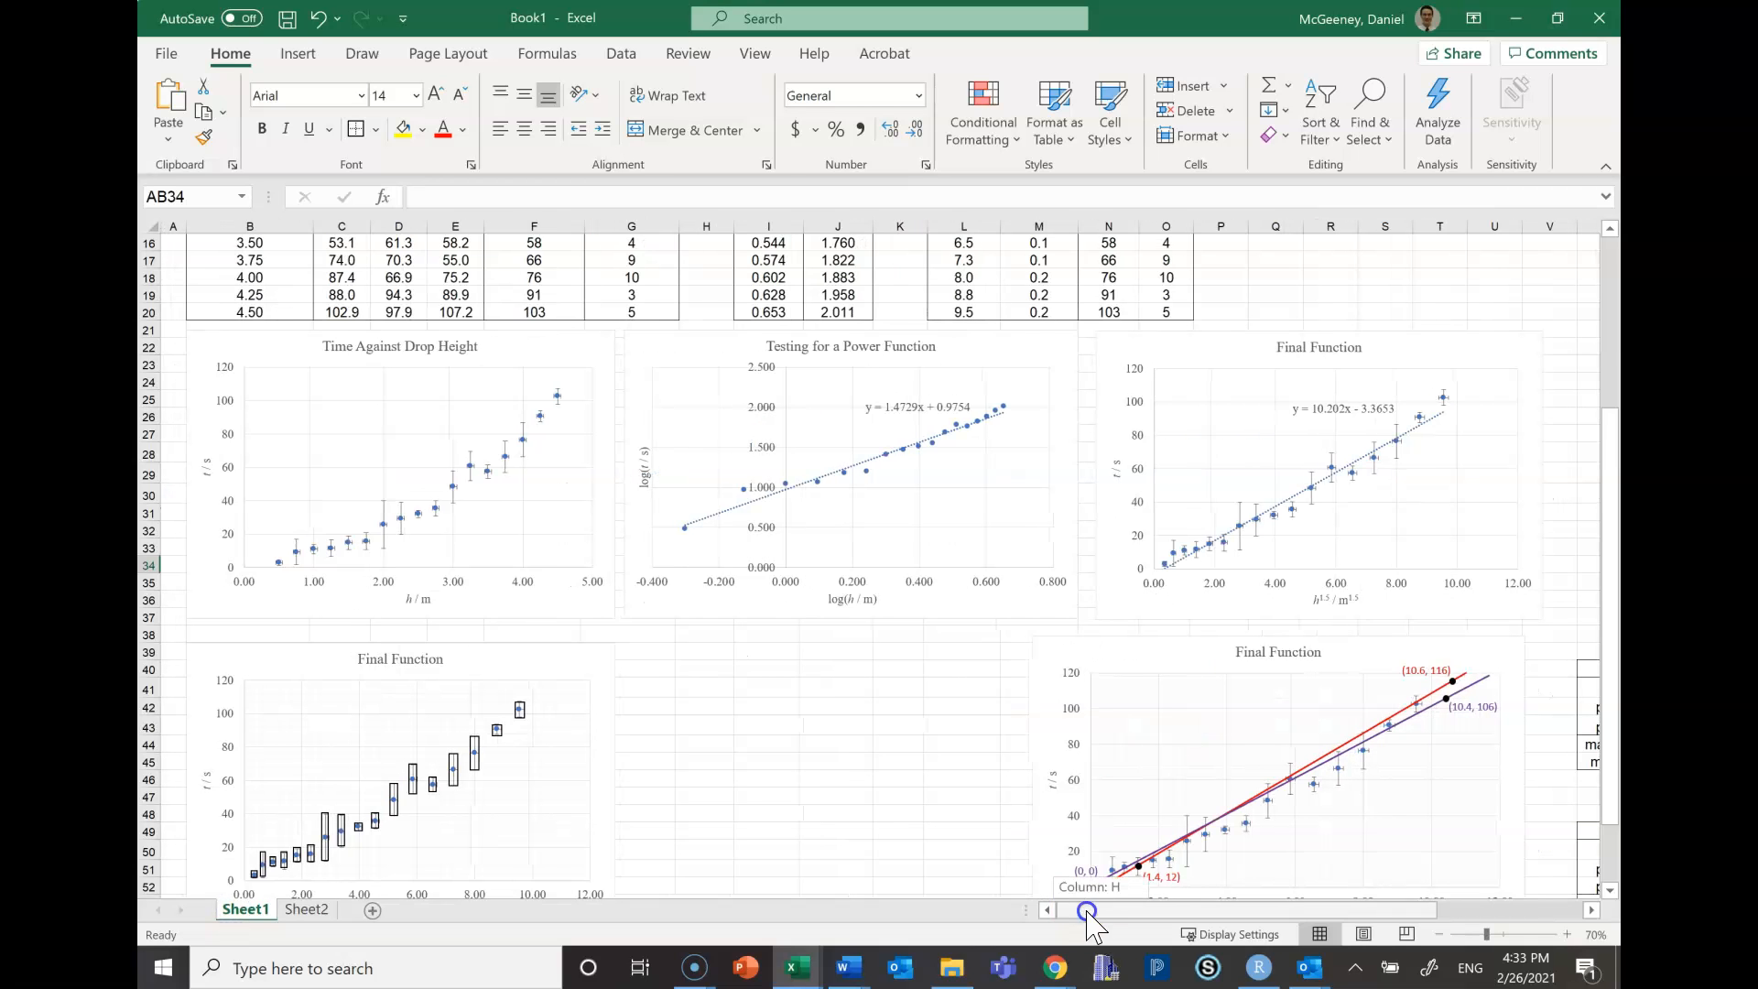
scroll(196, 722, "down", 5)
scroll(172, 714, "up", 4)
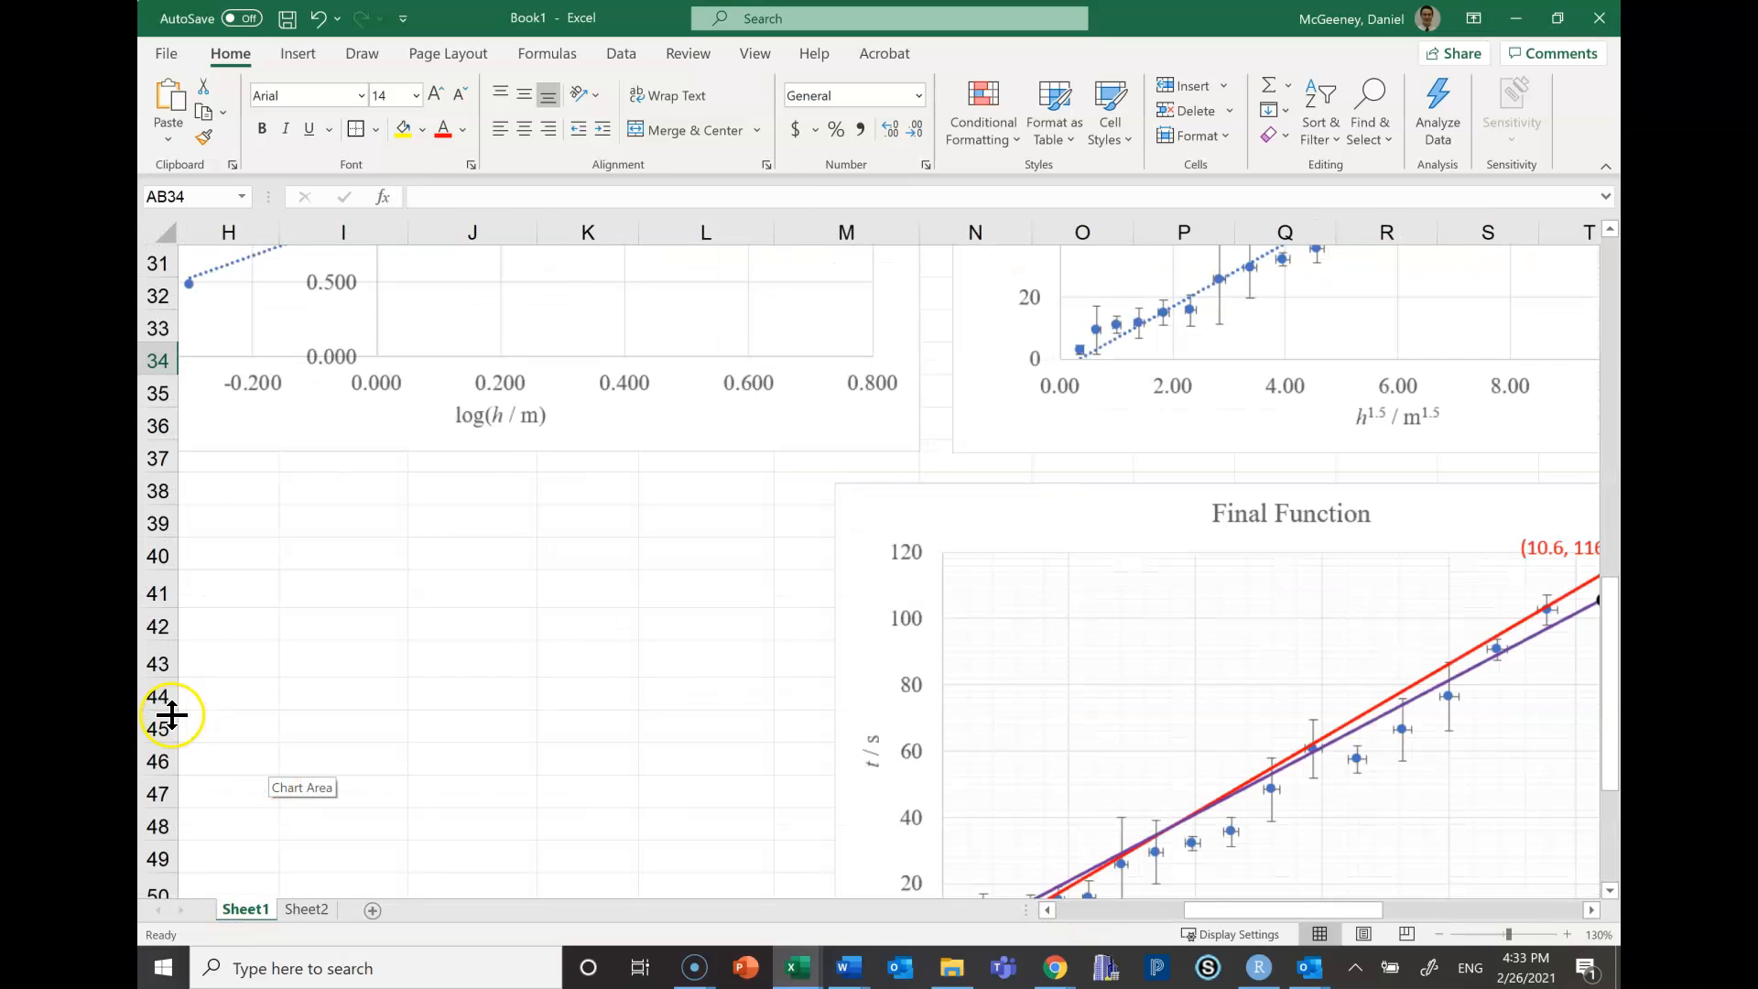
scroll(205, 687, "up", 1)
scroll(220, 710, "down", 10)
scroll(222, 711, "up", 5)
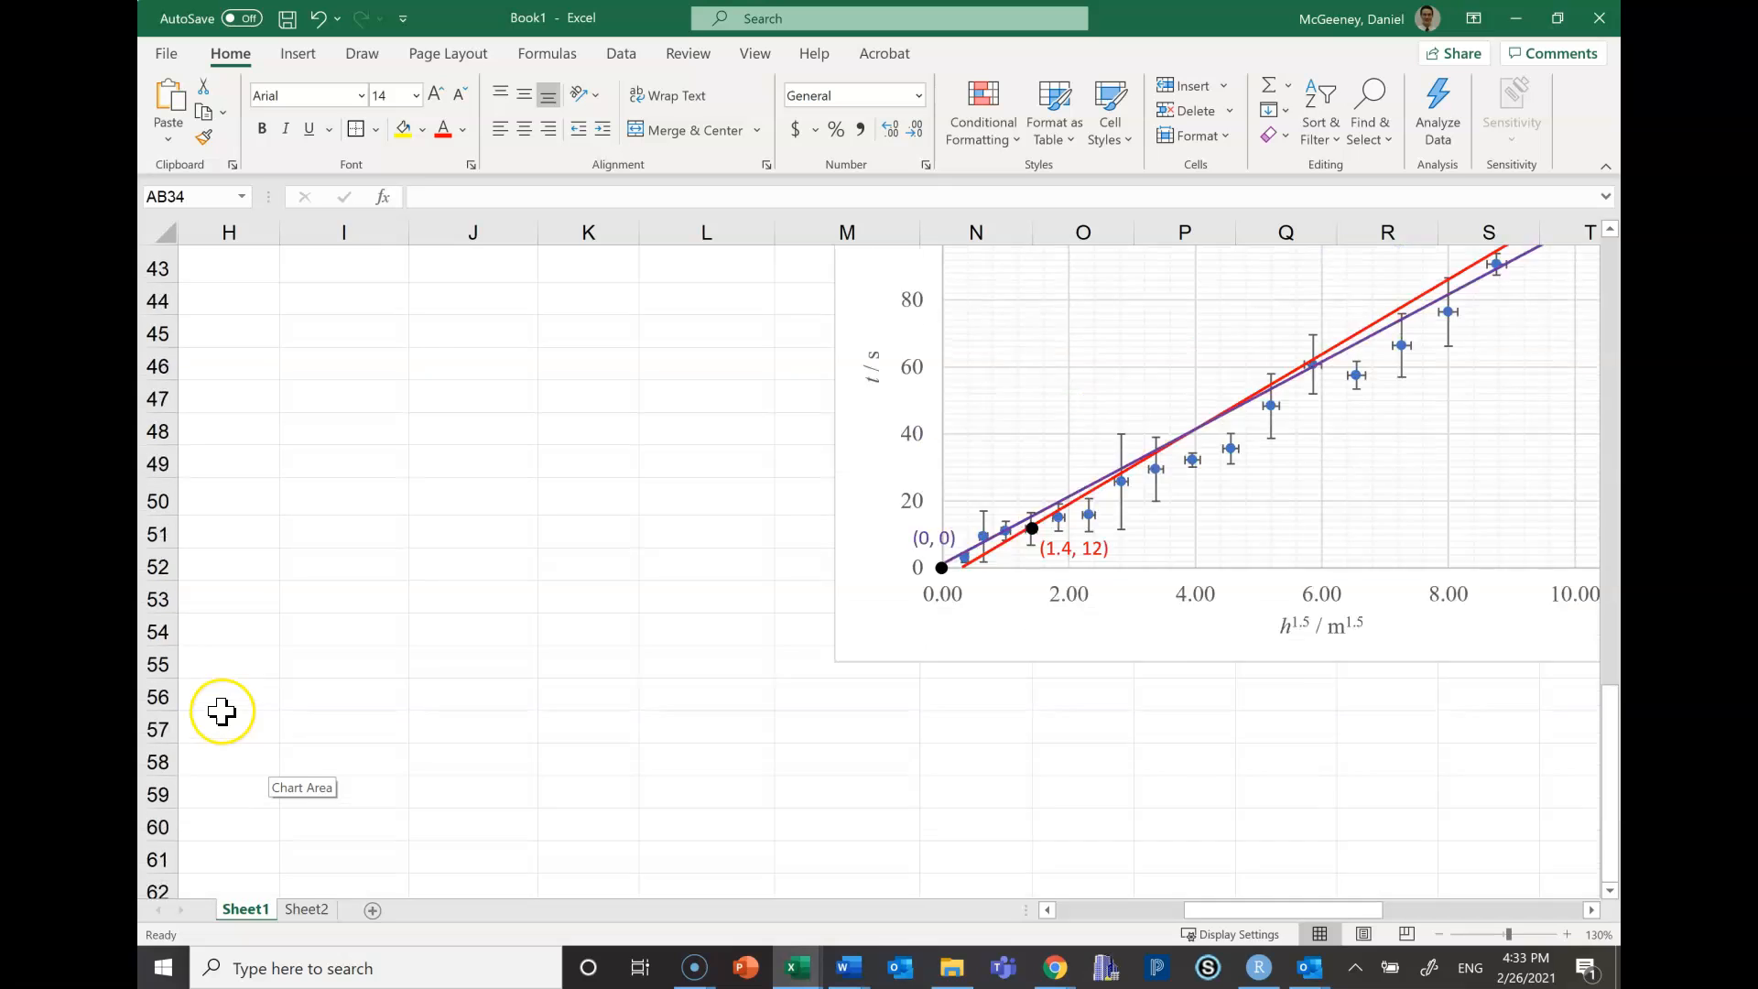
Examine the Final Function chart on Sheet1 that has boxes drawn around its error bars
scroll(222, 711, "up", 2)
left_click_drag(1118, 910, 1084, 909)
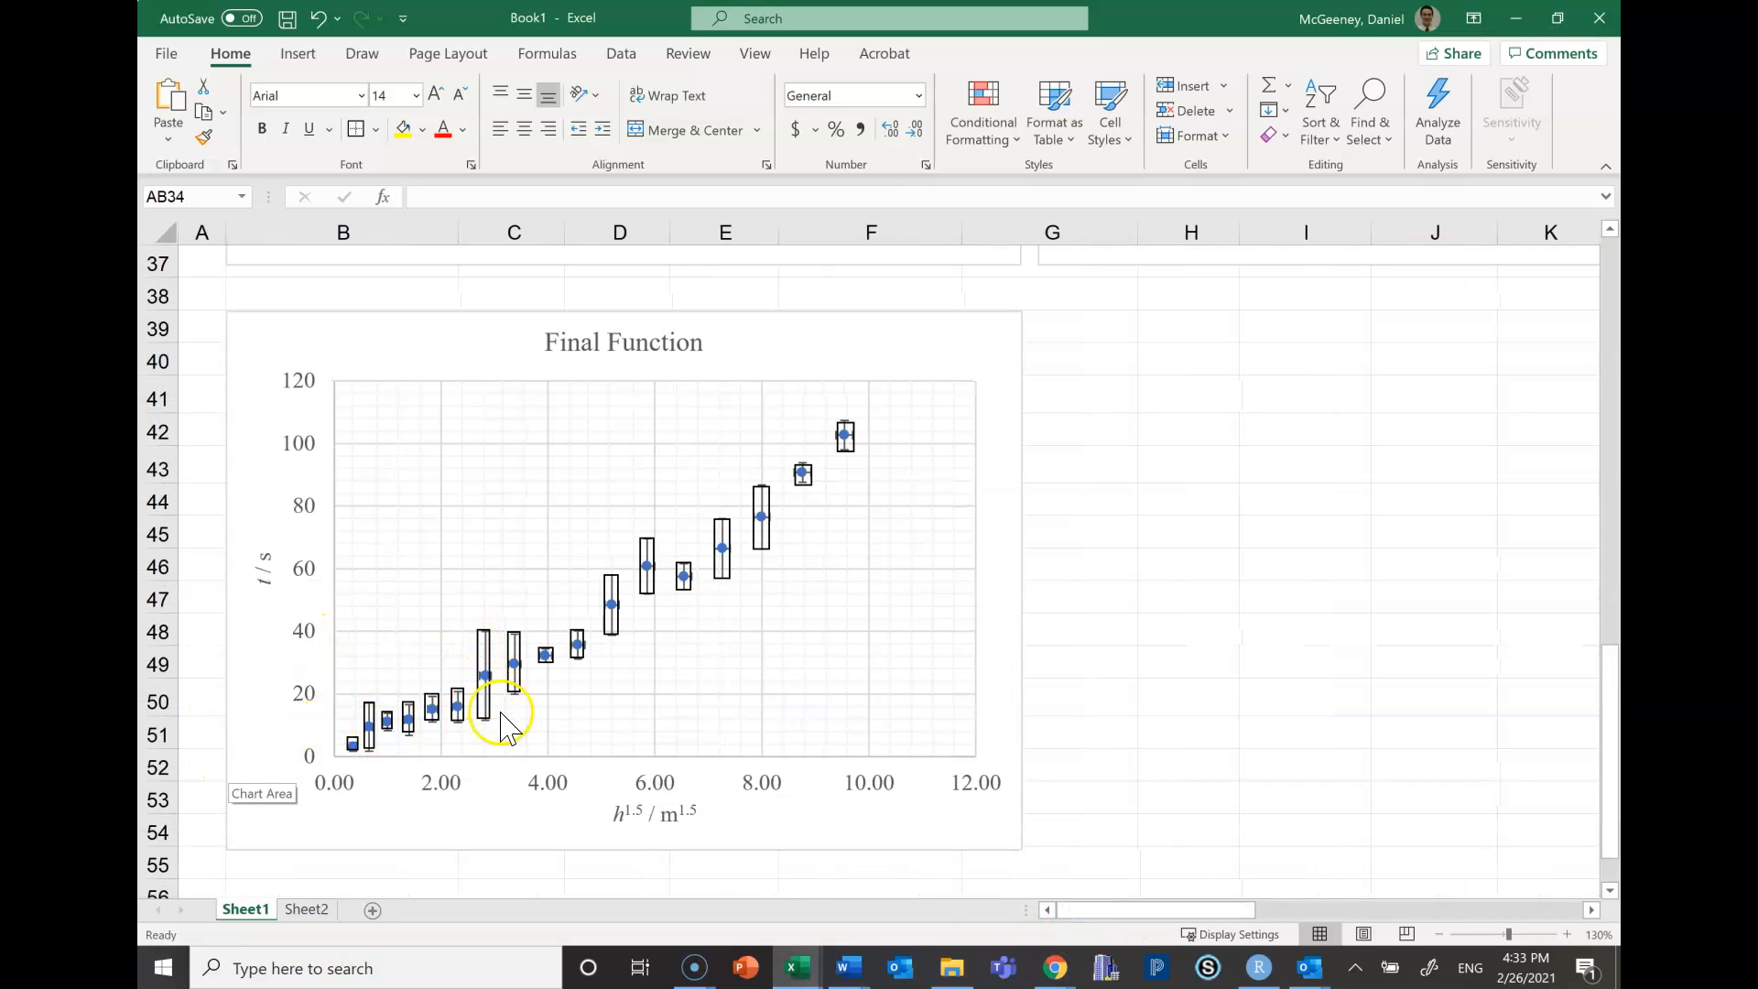
left_click(491, 655)
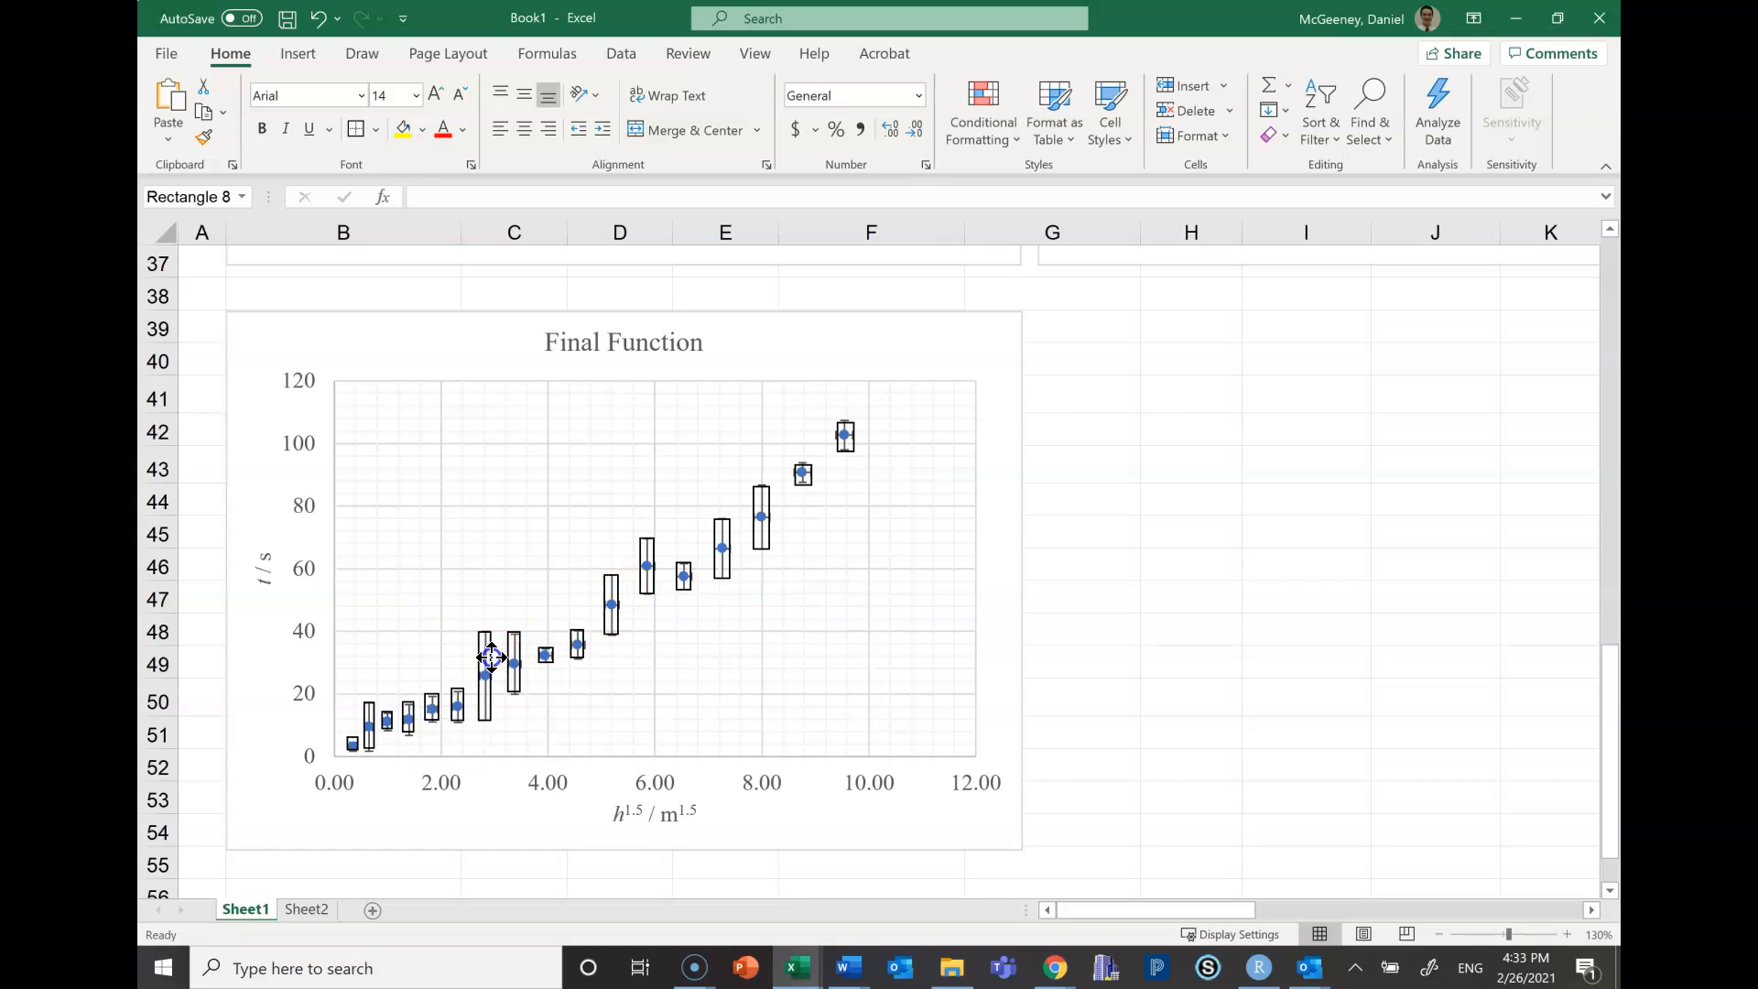
left_click(571, 735)
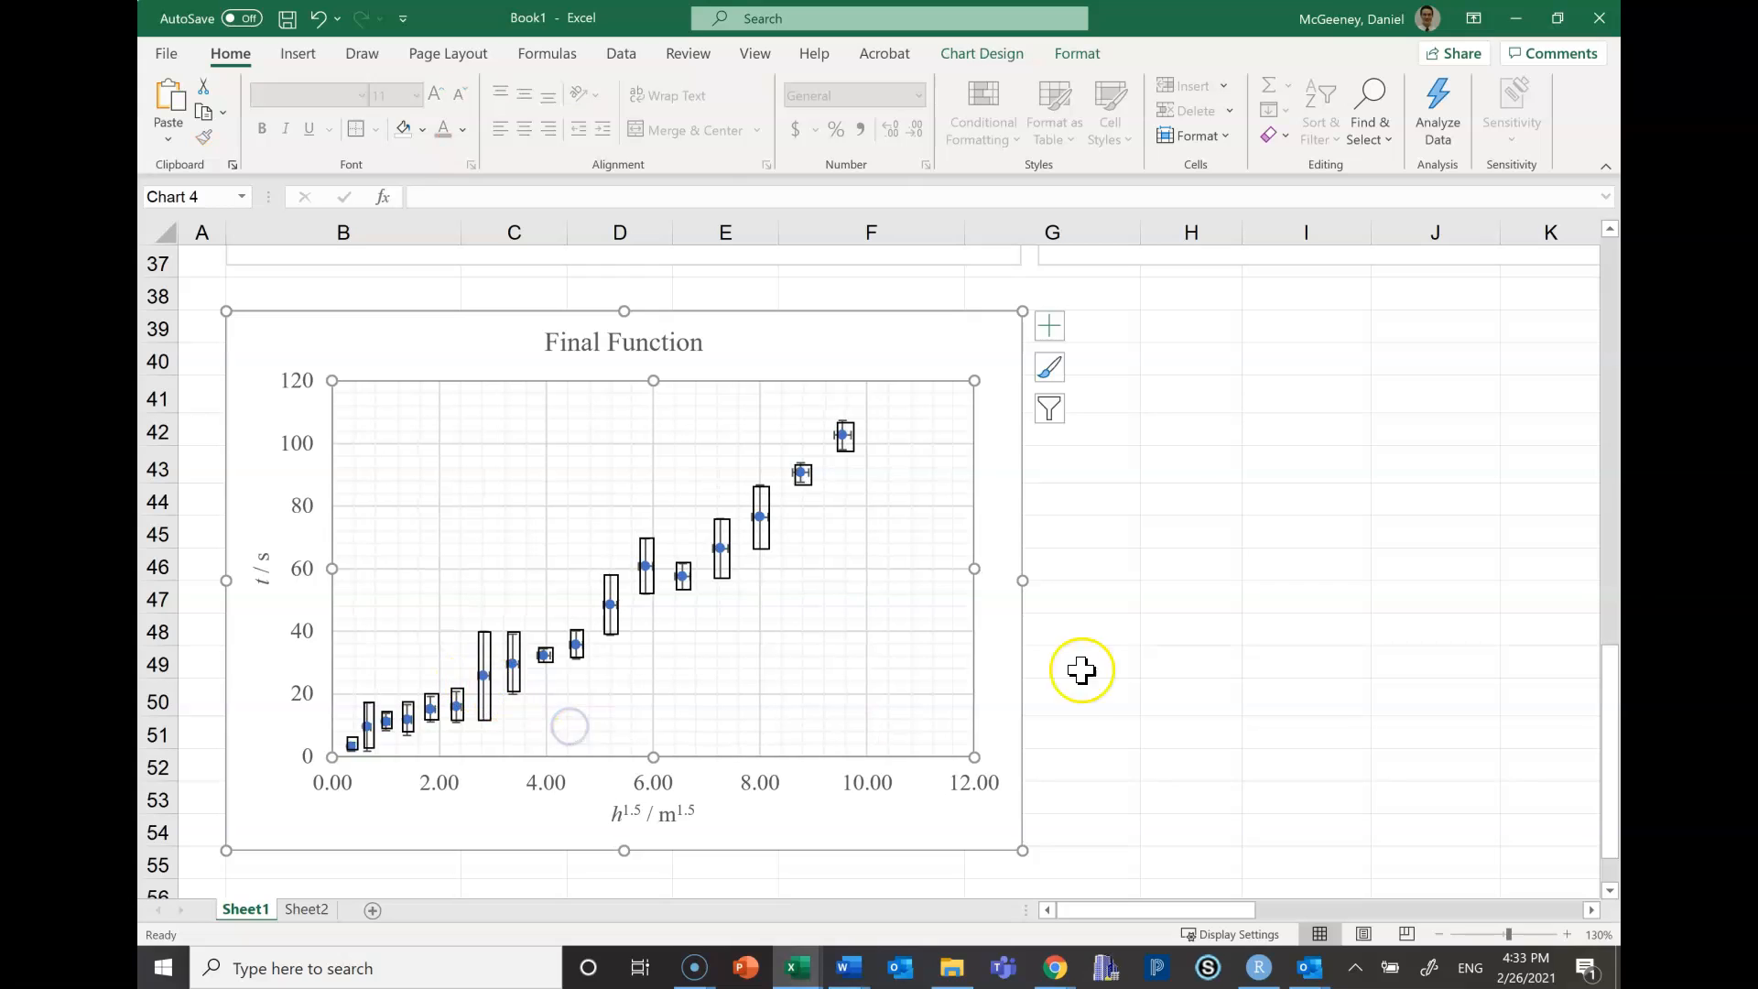
left_click(1127, 635)
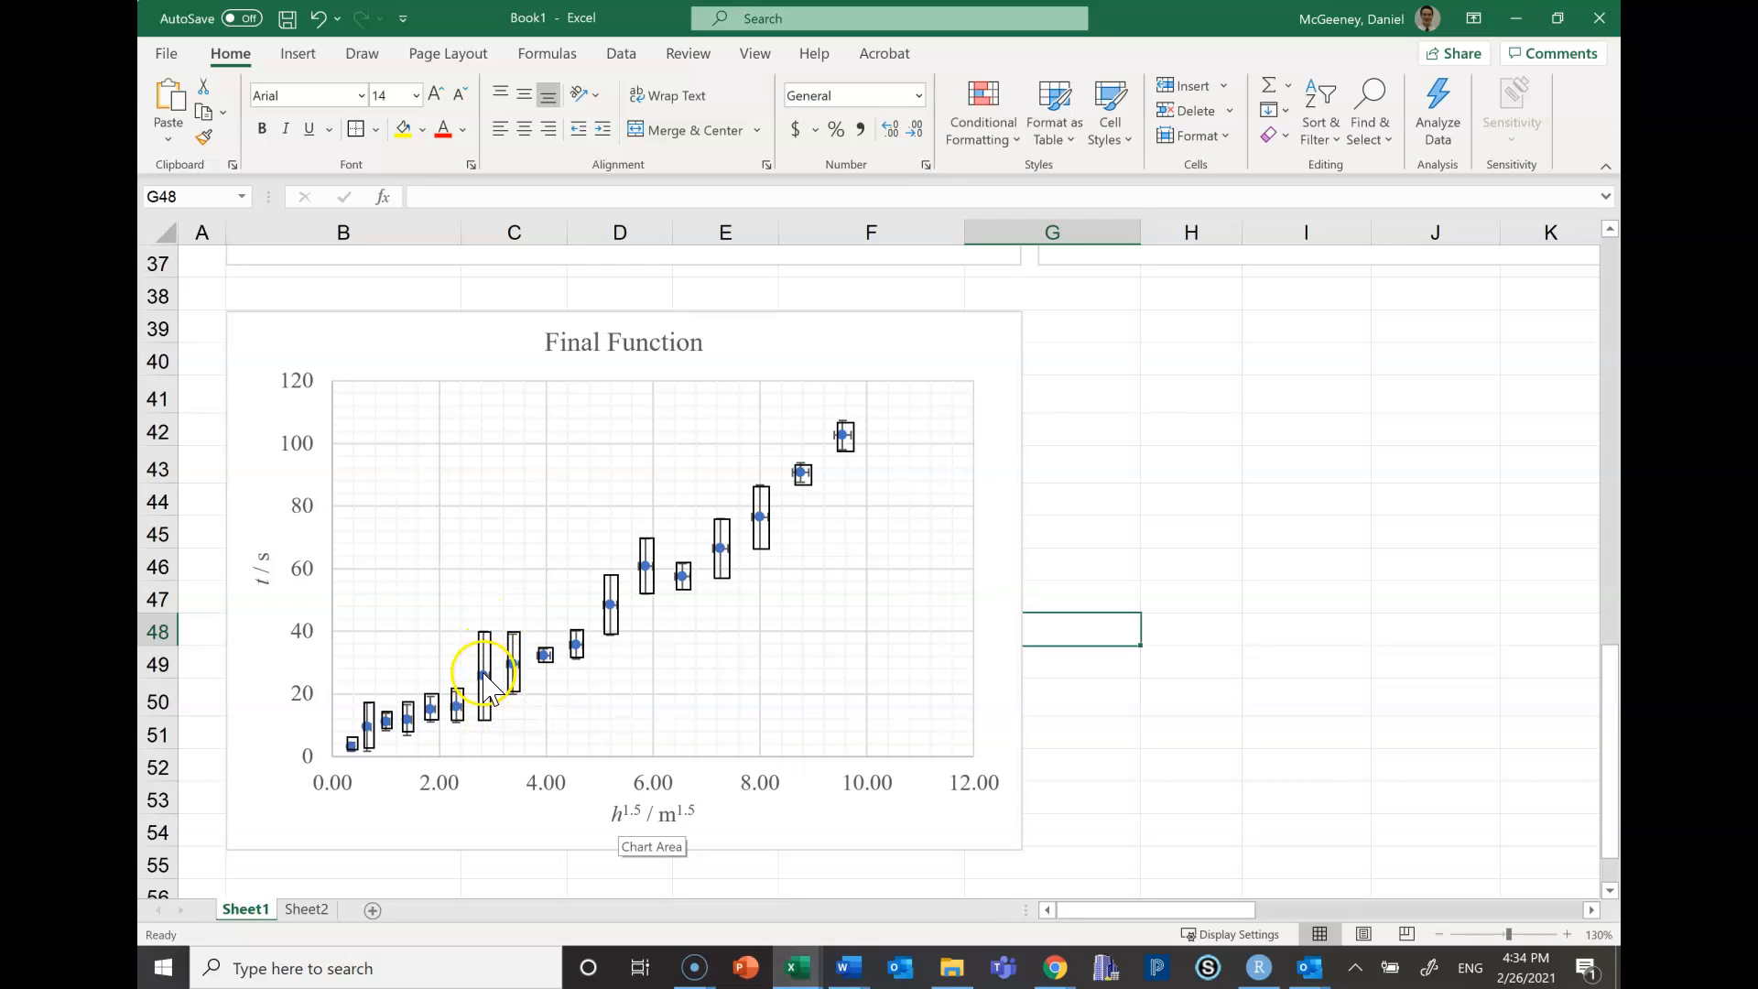
Examine the Final Function chart with the trendline equation on Sheet2, and return to the chart with the red and purple lines
left_click(308, 909)
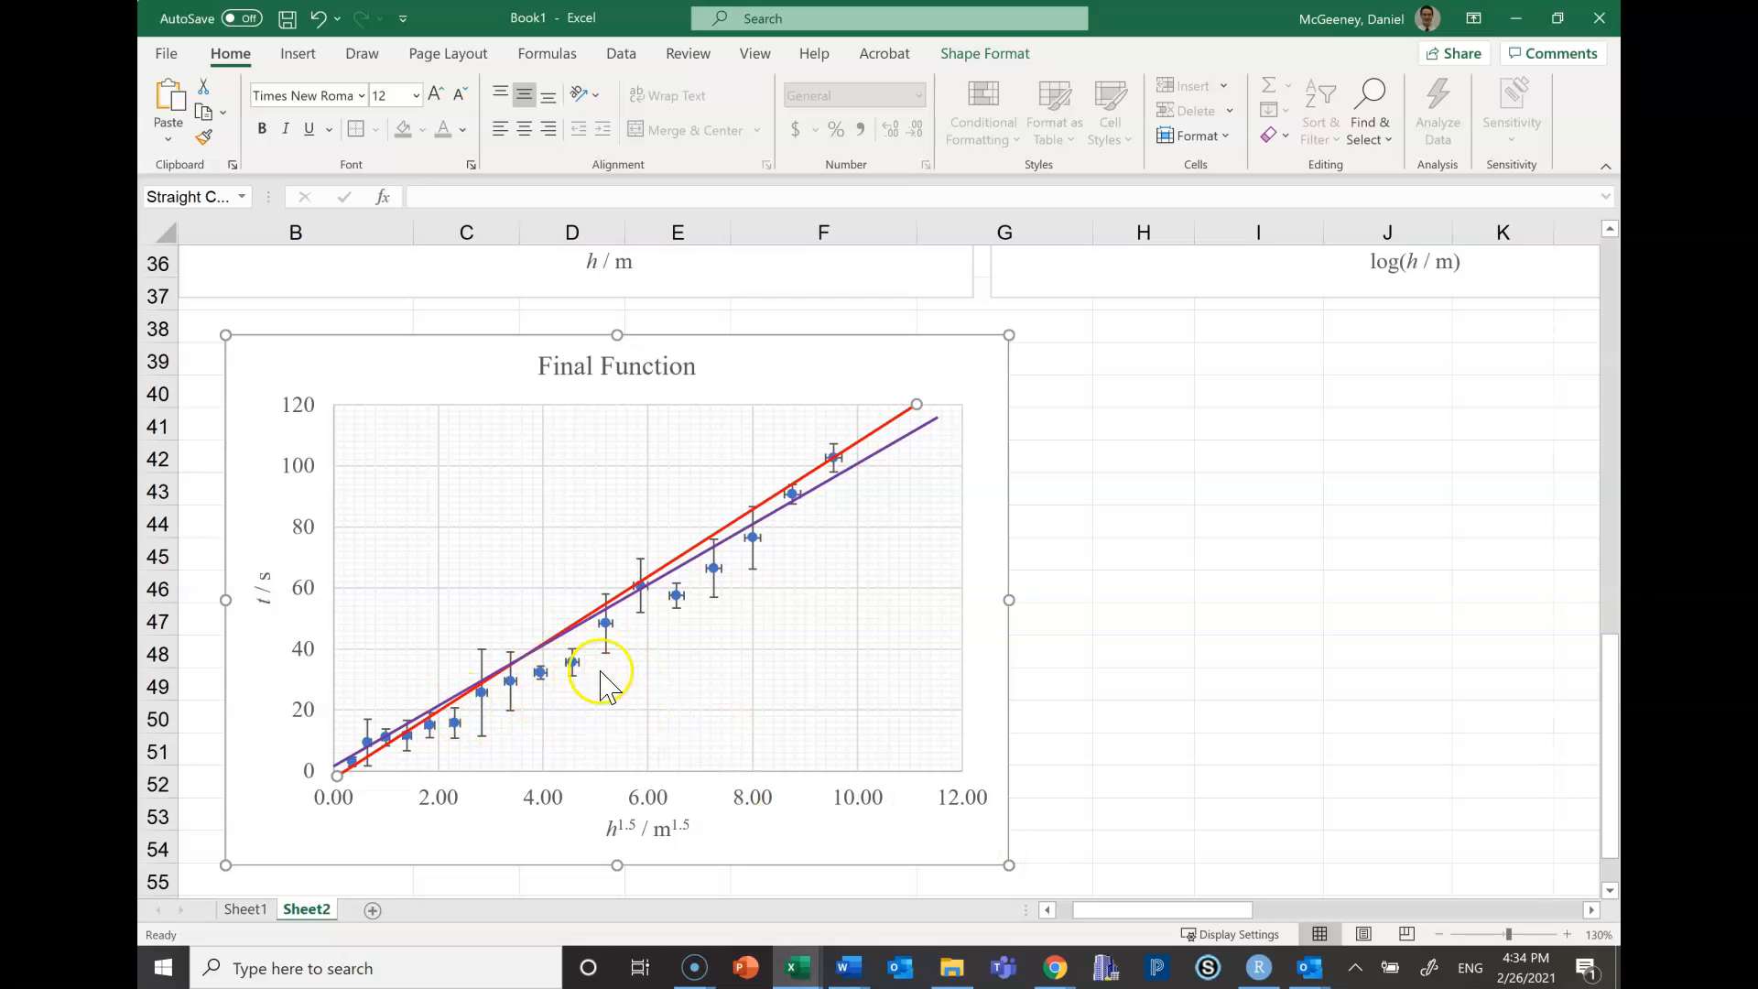
left_click_drag(1126, 910, 1220, 910)
scroll(1213, 776, "up", 2)
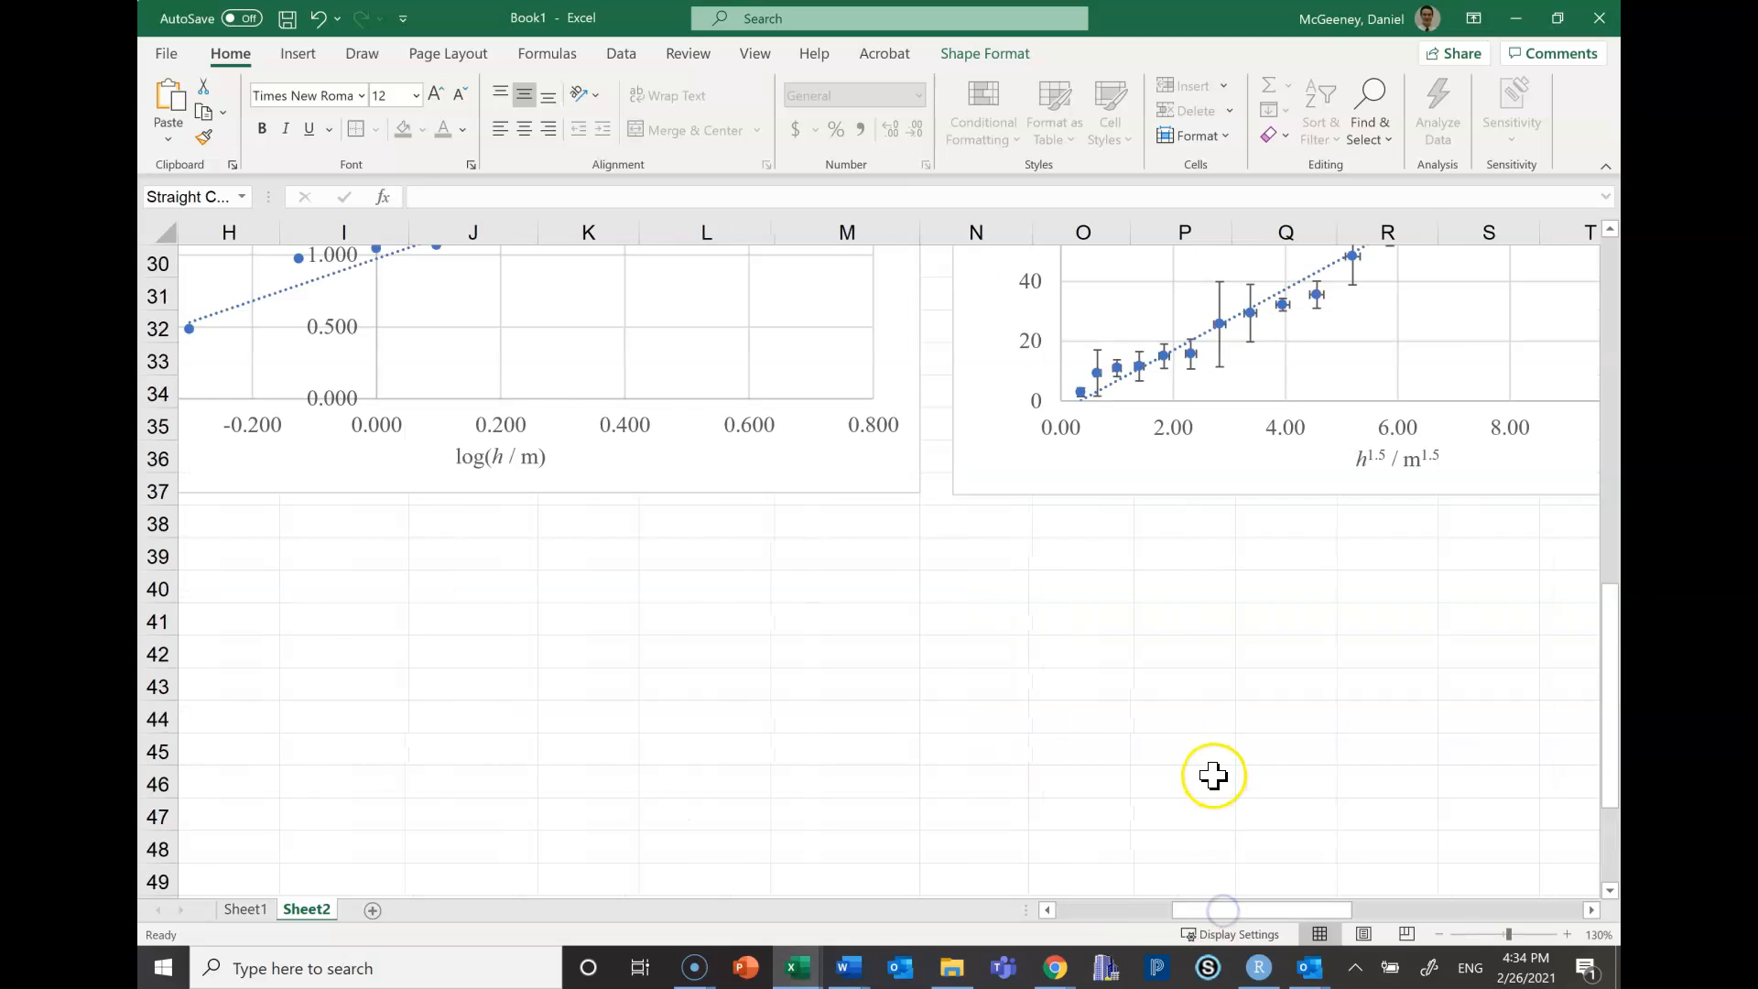
scroll(1213, 776, "up", 3)
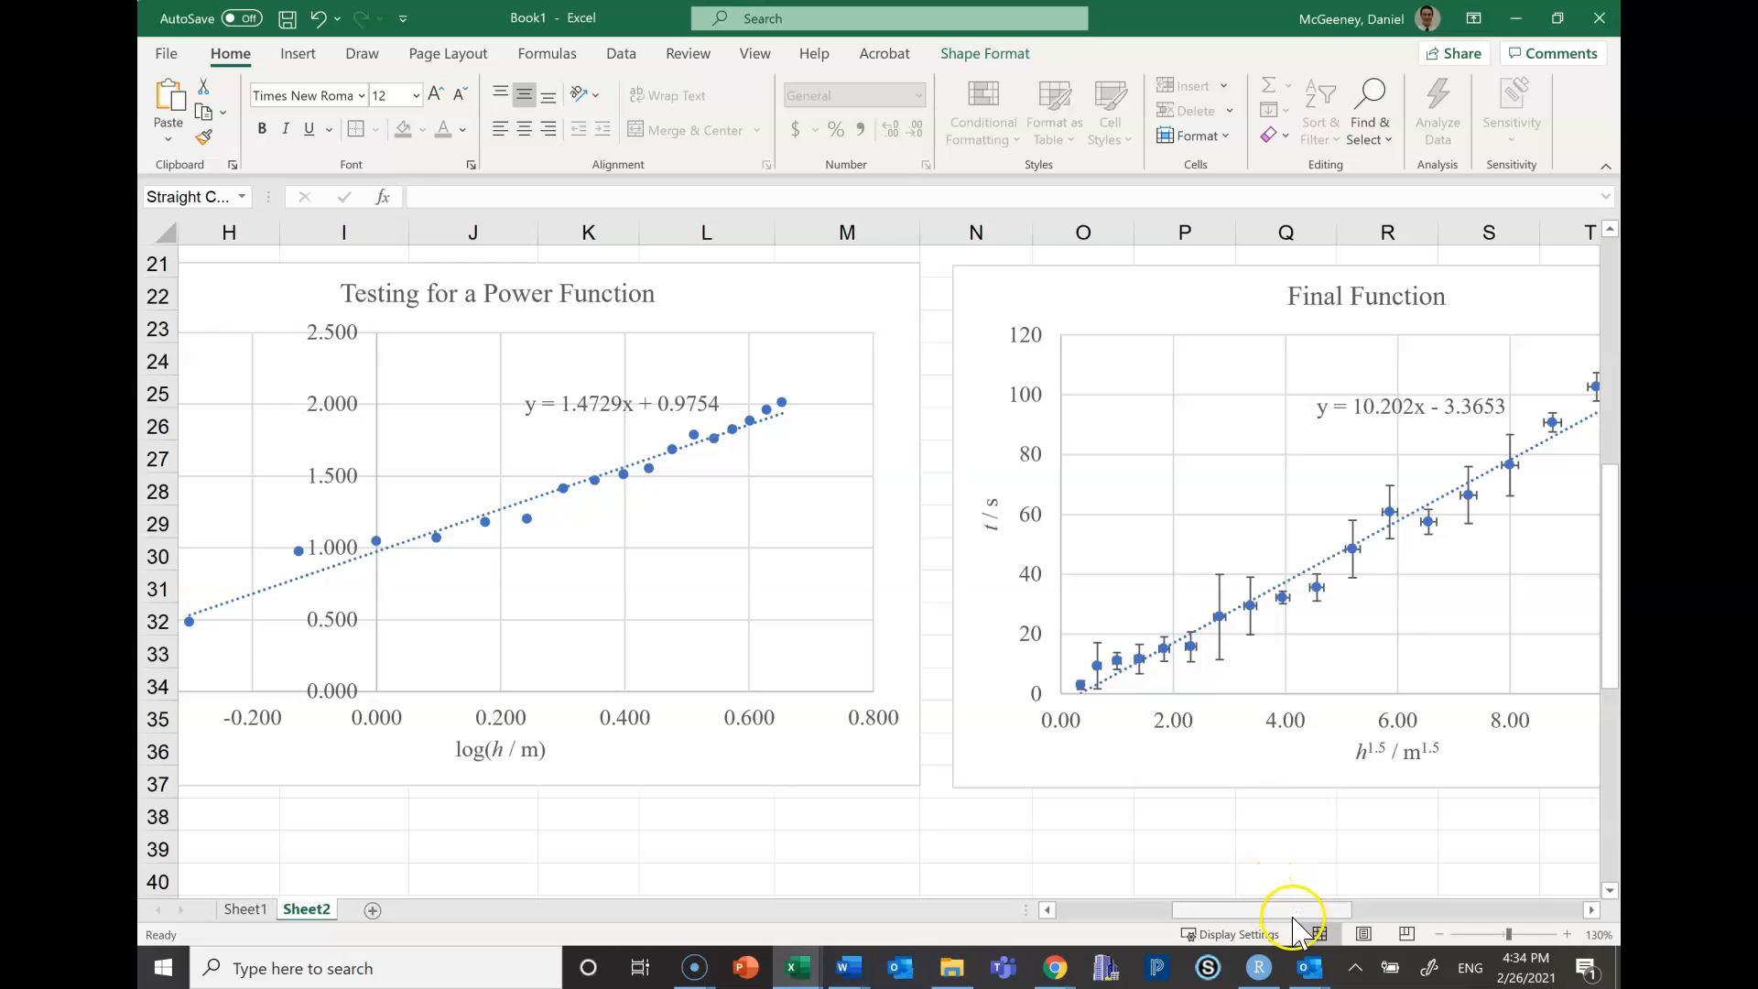
left_click_drag(1292, 916, 1177, 913)
scroll(597, 738, "down", 6)
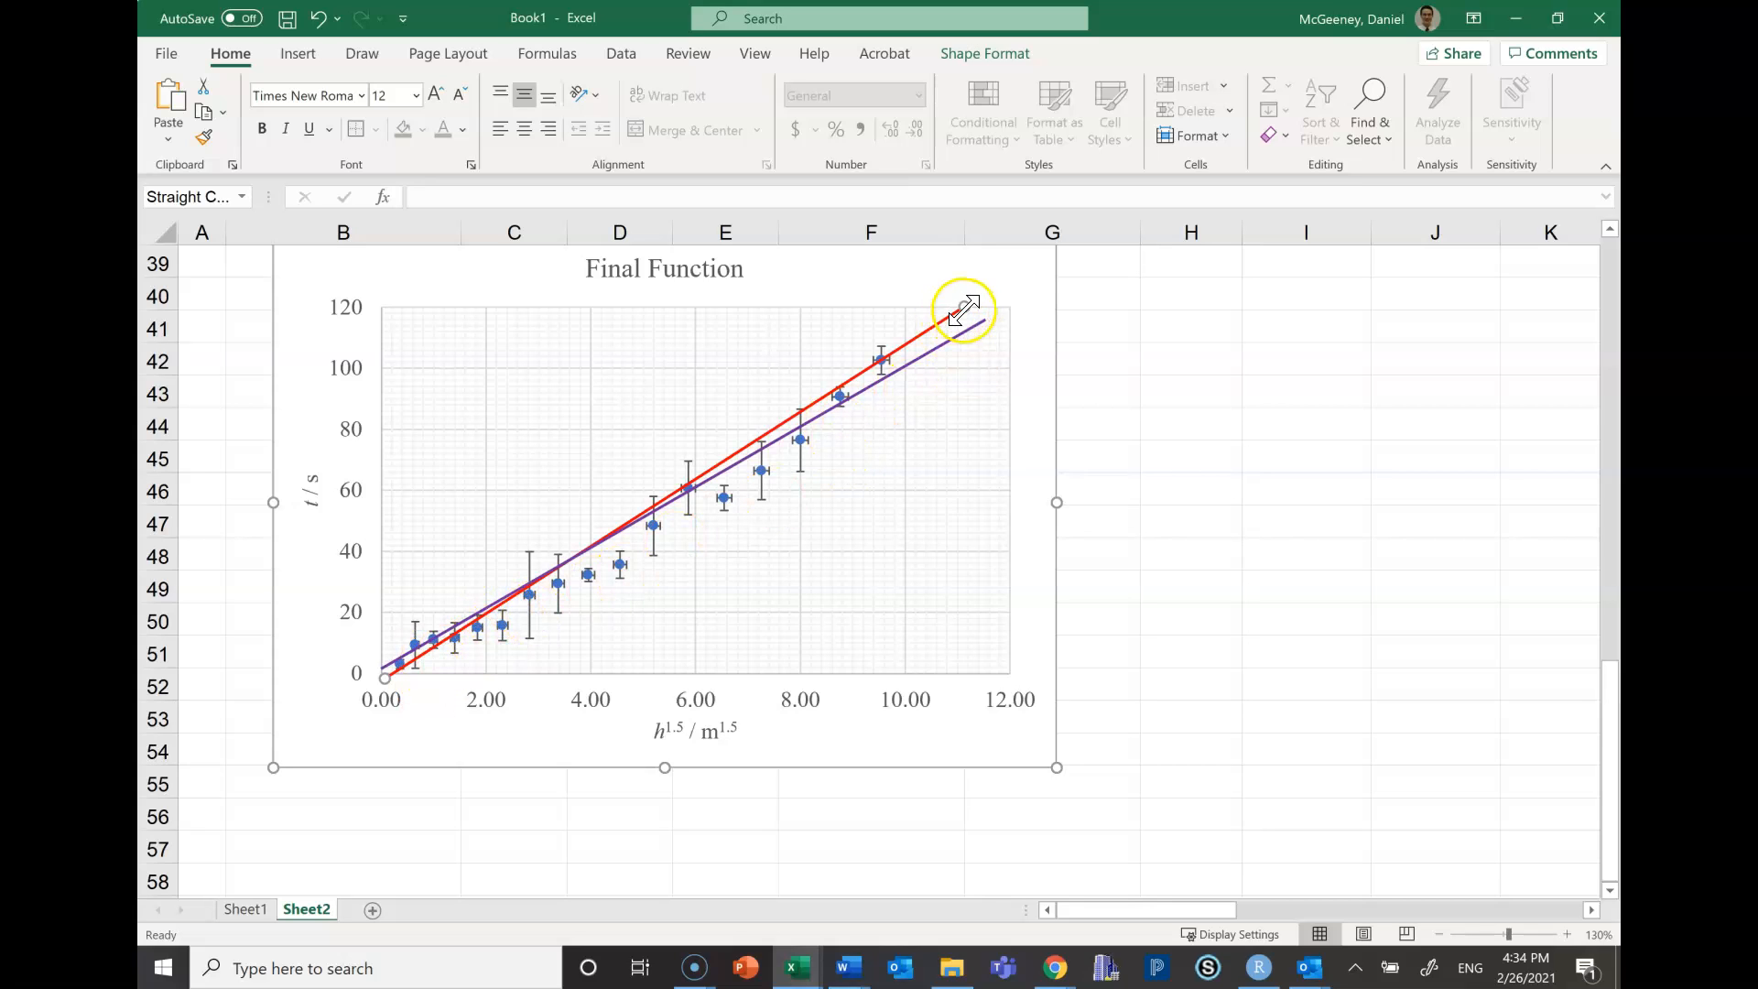
Shorten the red line's upper end to about (10.9, 119) and reposition the purple line's upper end at about (11.2, 114)
left_click_drag(963, 305, 957, 329)
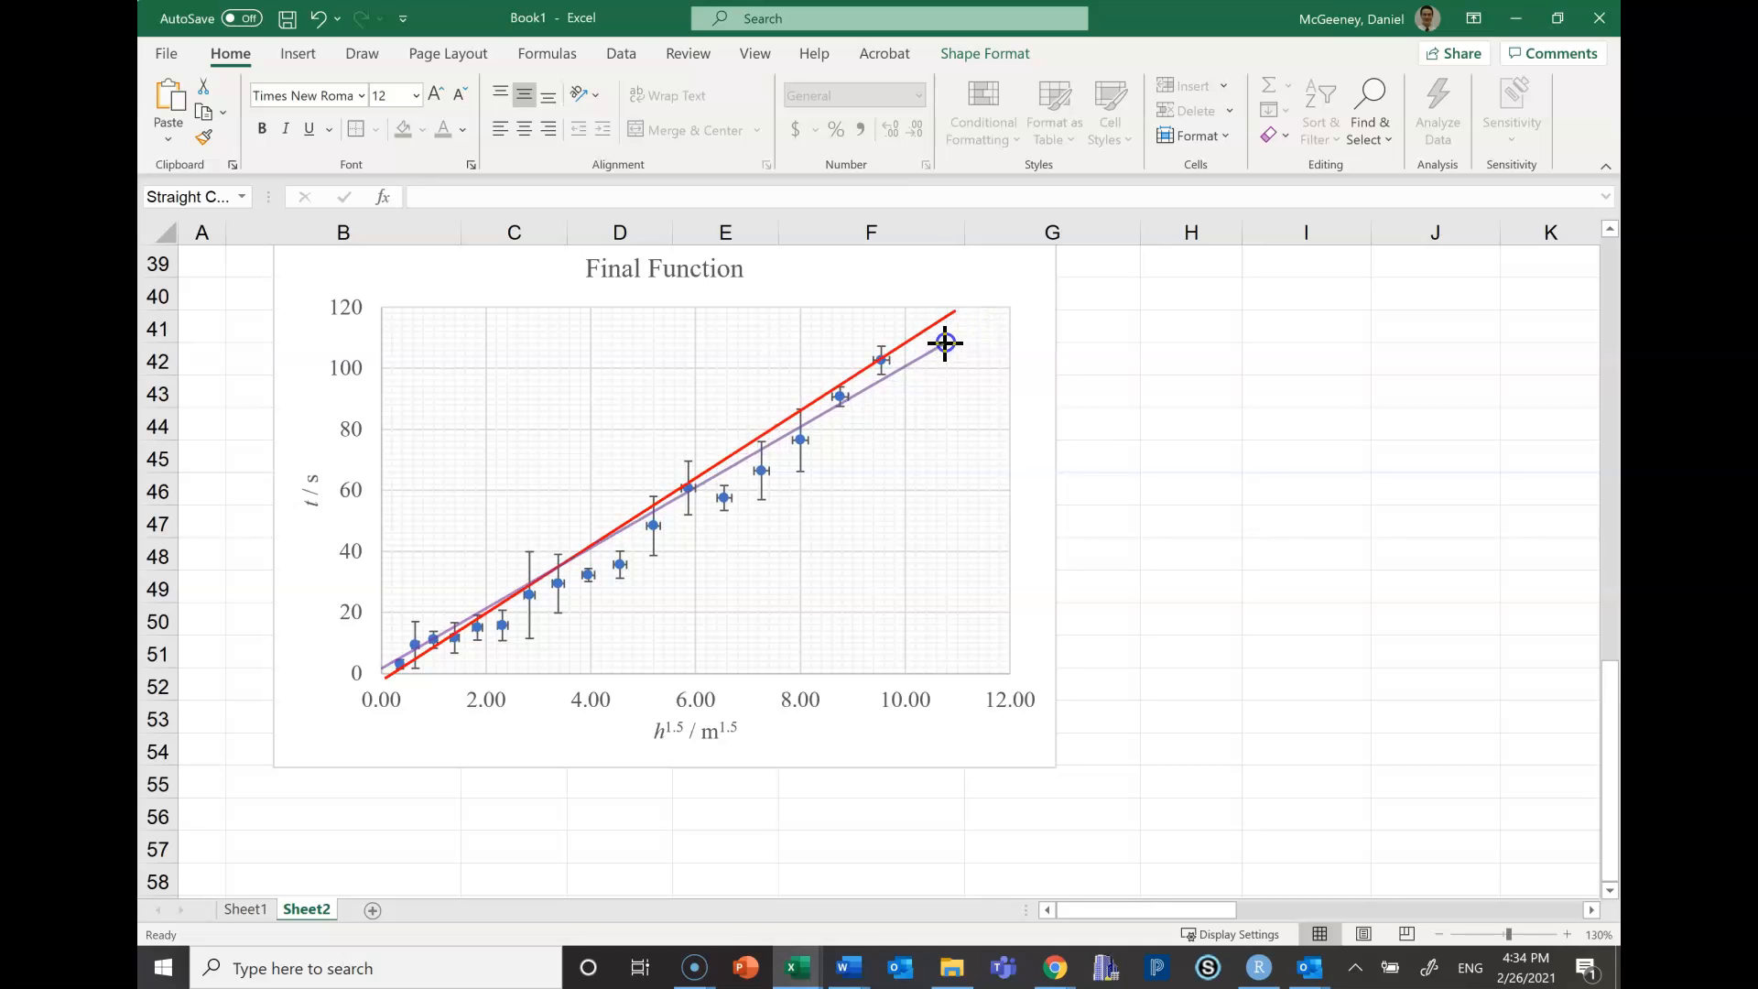
mouse_move(968, 328)
left_mouse_down()
mouse_move(952, 345)
mouse_move(958, 331)
left_mouse_up()
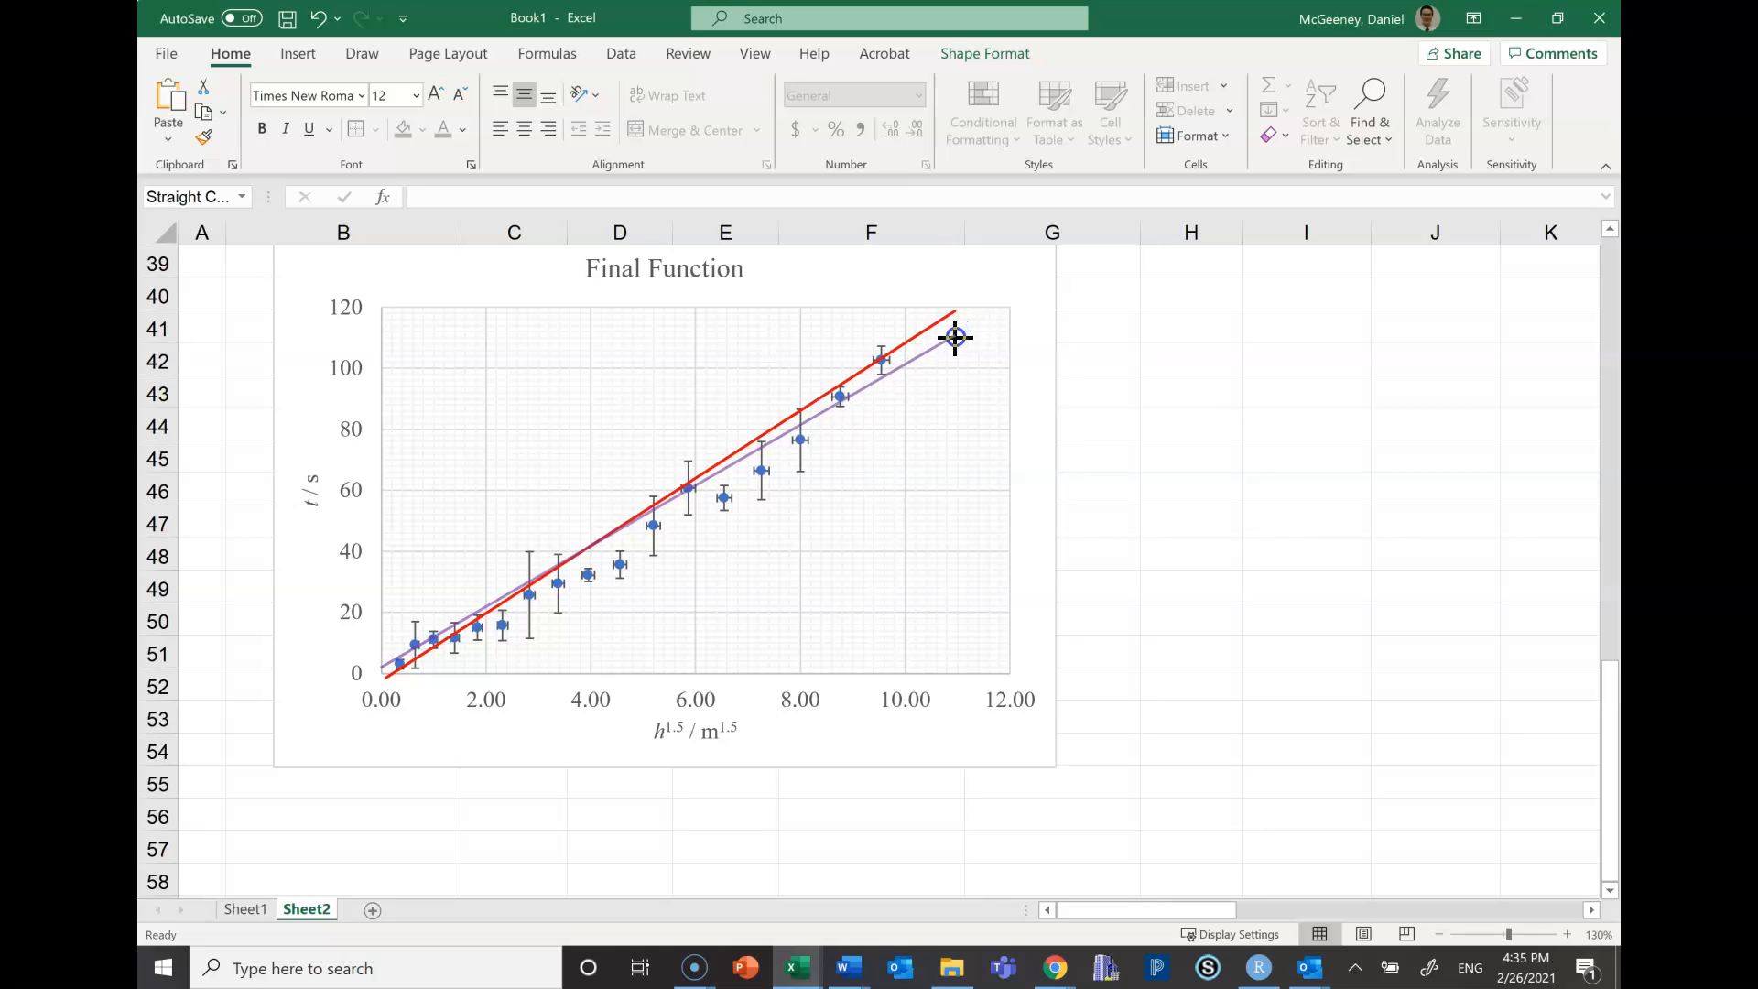
left_click_drag(939, 356, 967, 327)
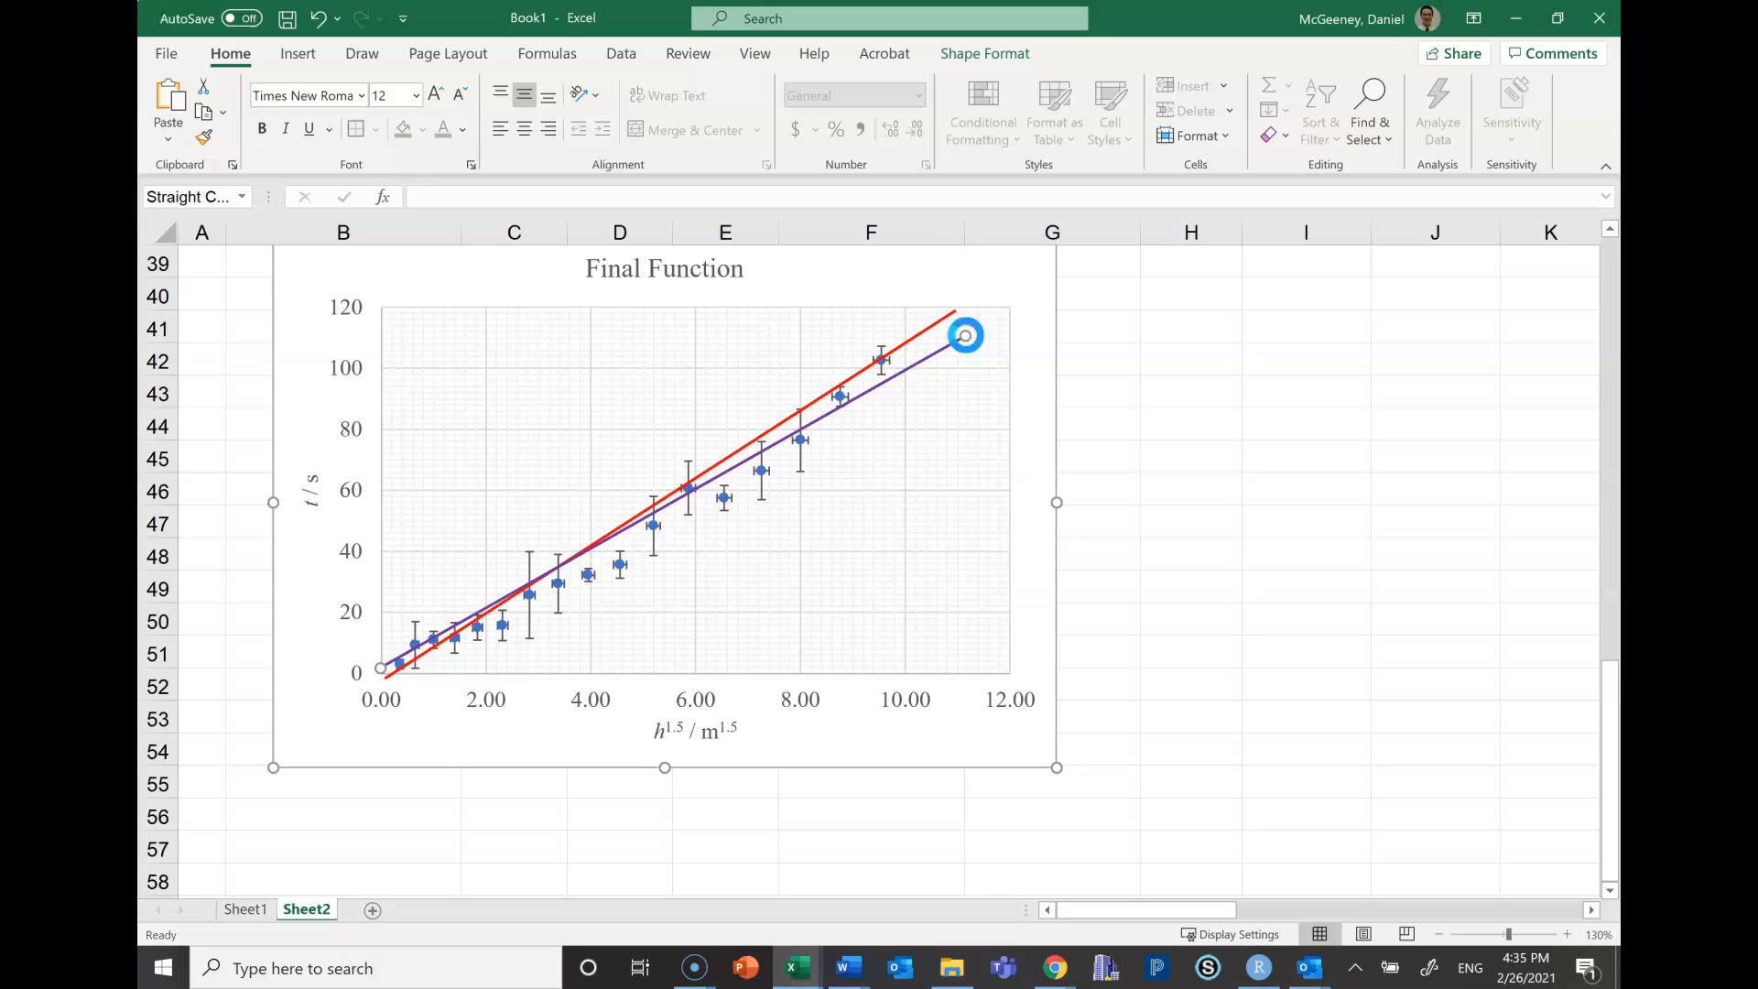
left_click(1217, 428)
left_click(930, 347)
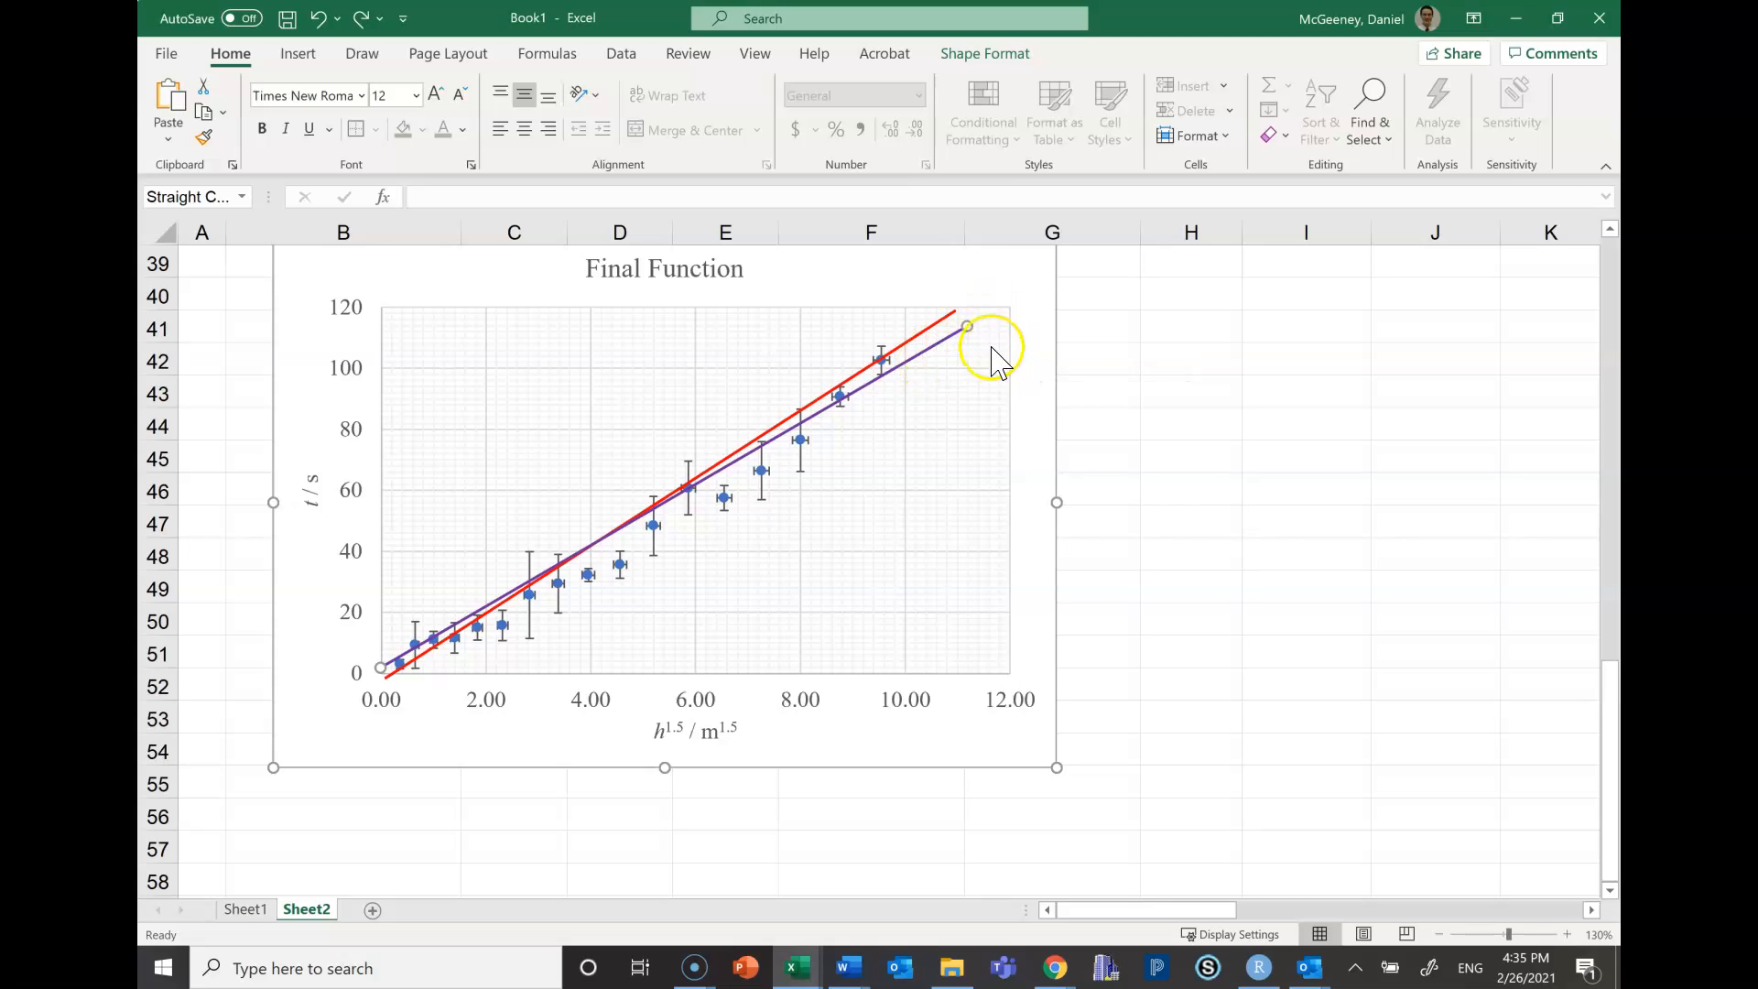
Extend the purple line's upper end to about (11.8, 120) and the red line's upper end to about (11.1, 120)
left_click_drag(969, 327, 973, 326)
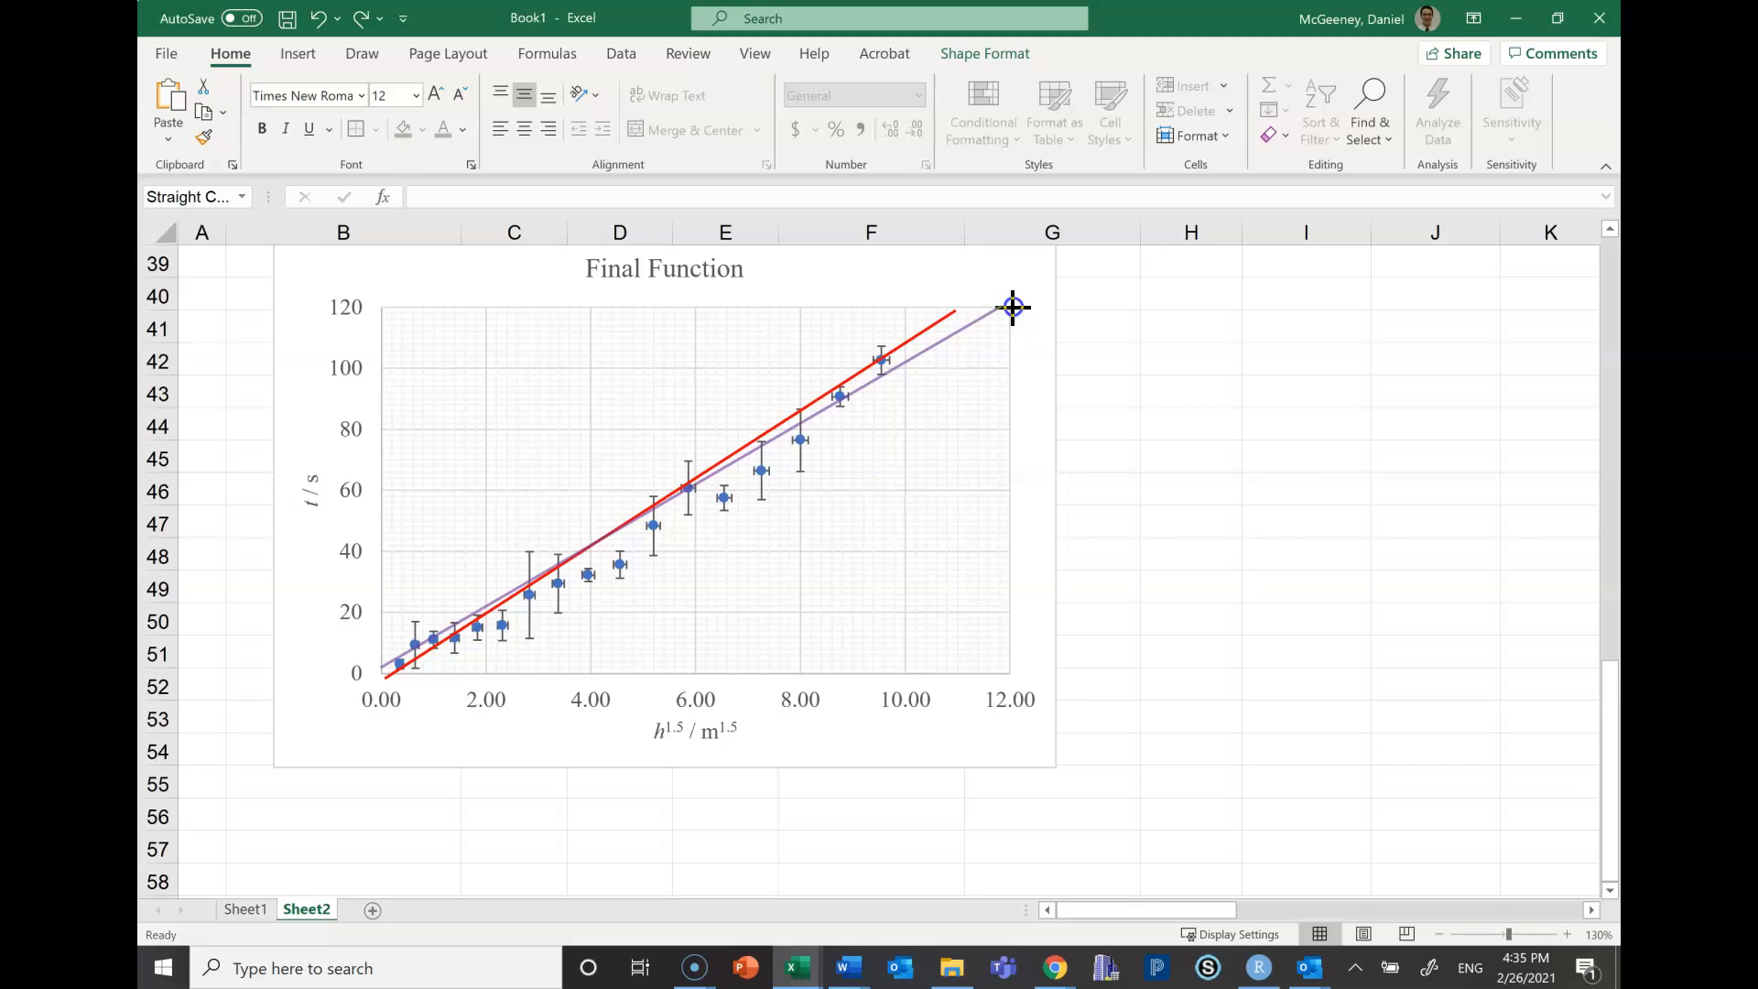
left_click_drag(1011, 308, 971, 307)
left_click(943, 320)
left_click(1157, 331)
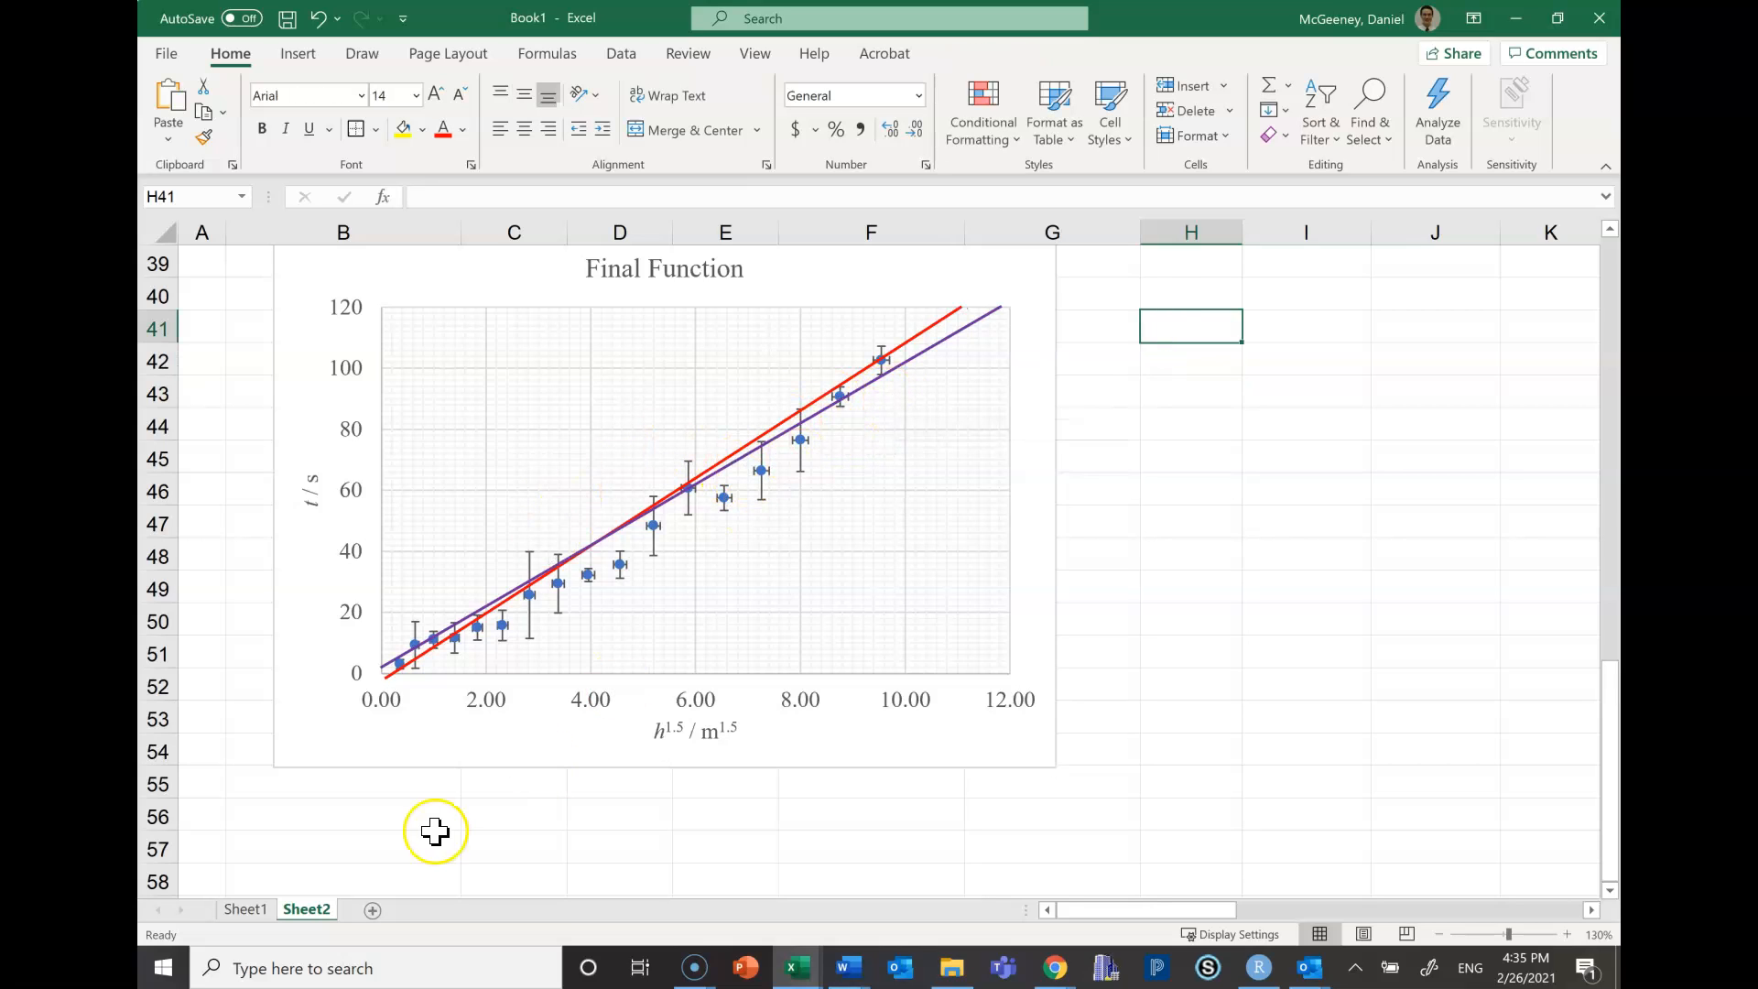
Review the Sheet1 Final Function chart with its labelled points on the red and purple lines, and return to Sheet2
left_click(265, 909)
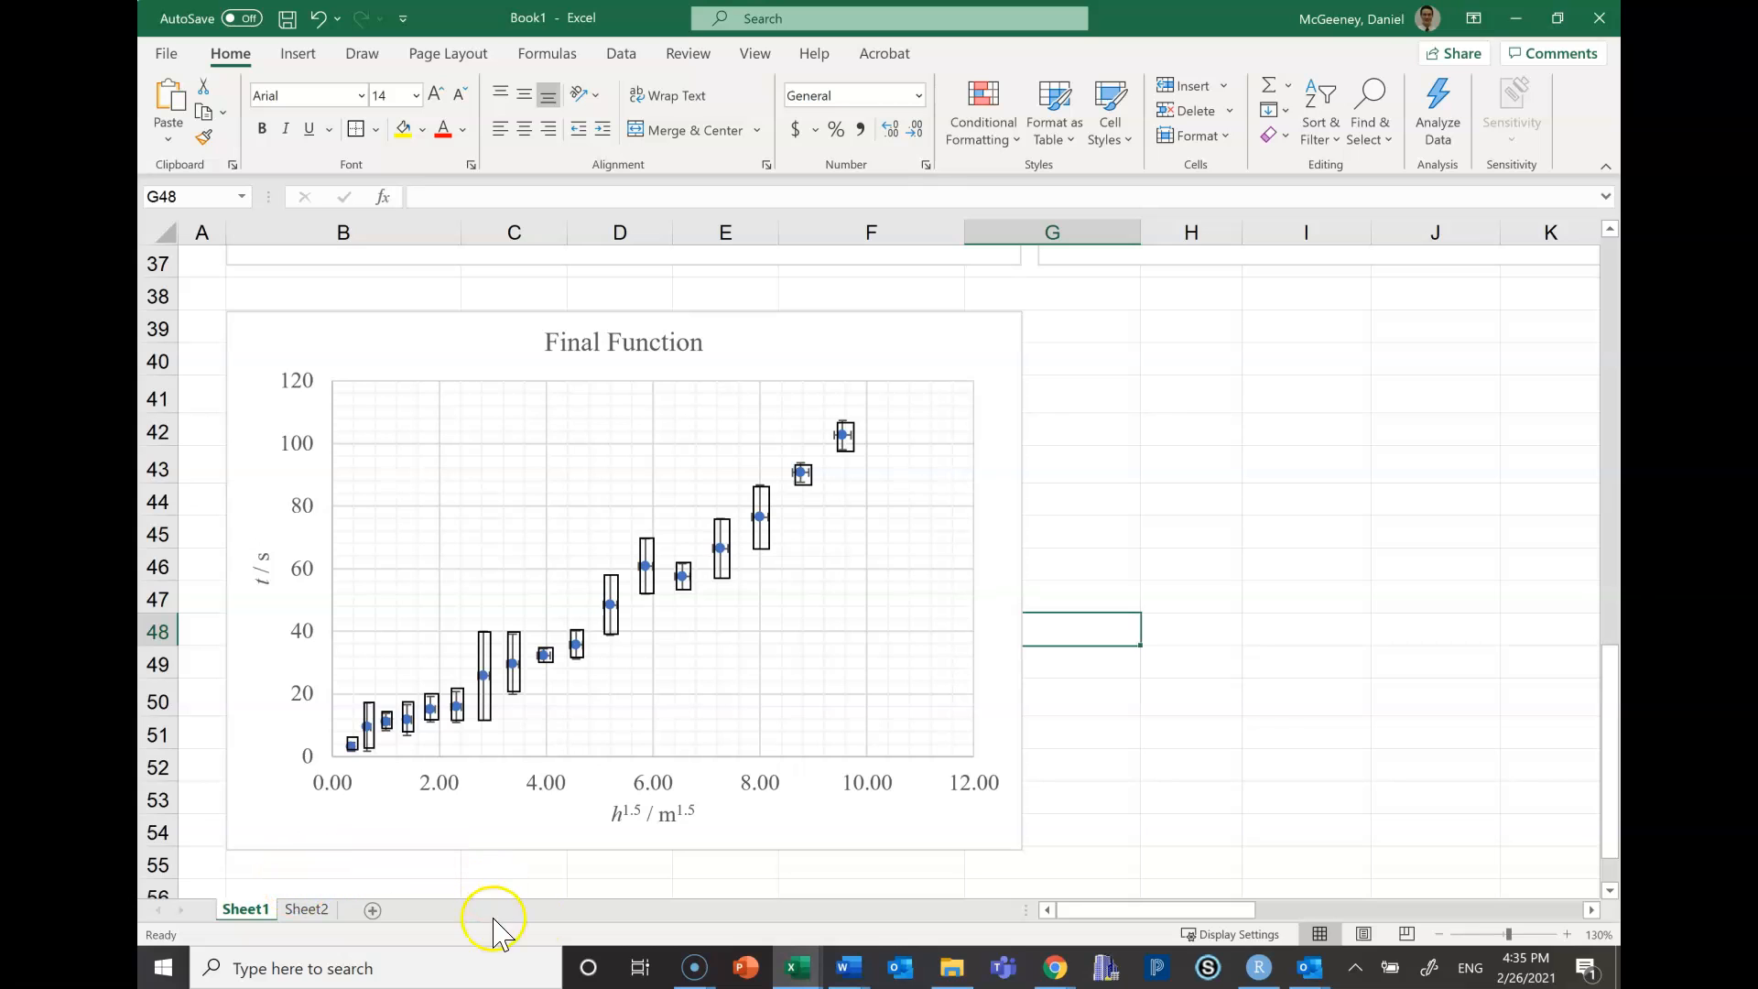
left_click_drag(1113, 911, 1321, 911)
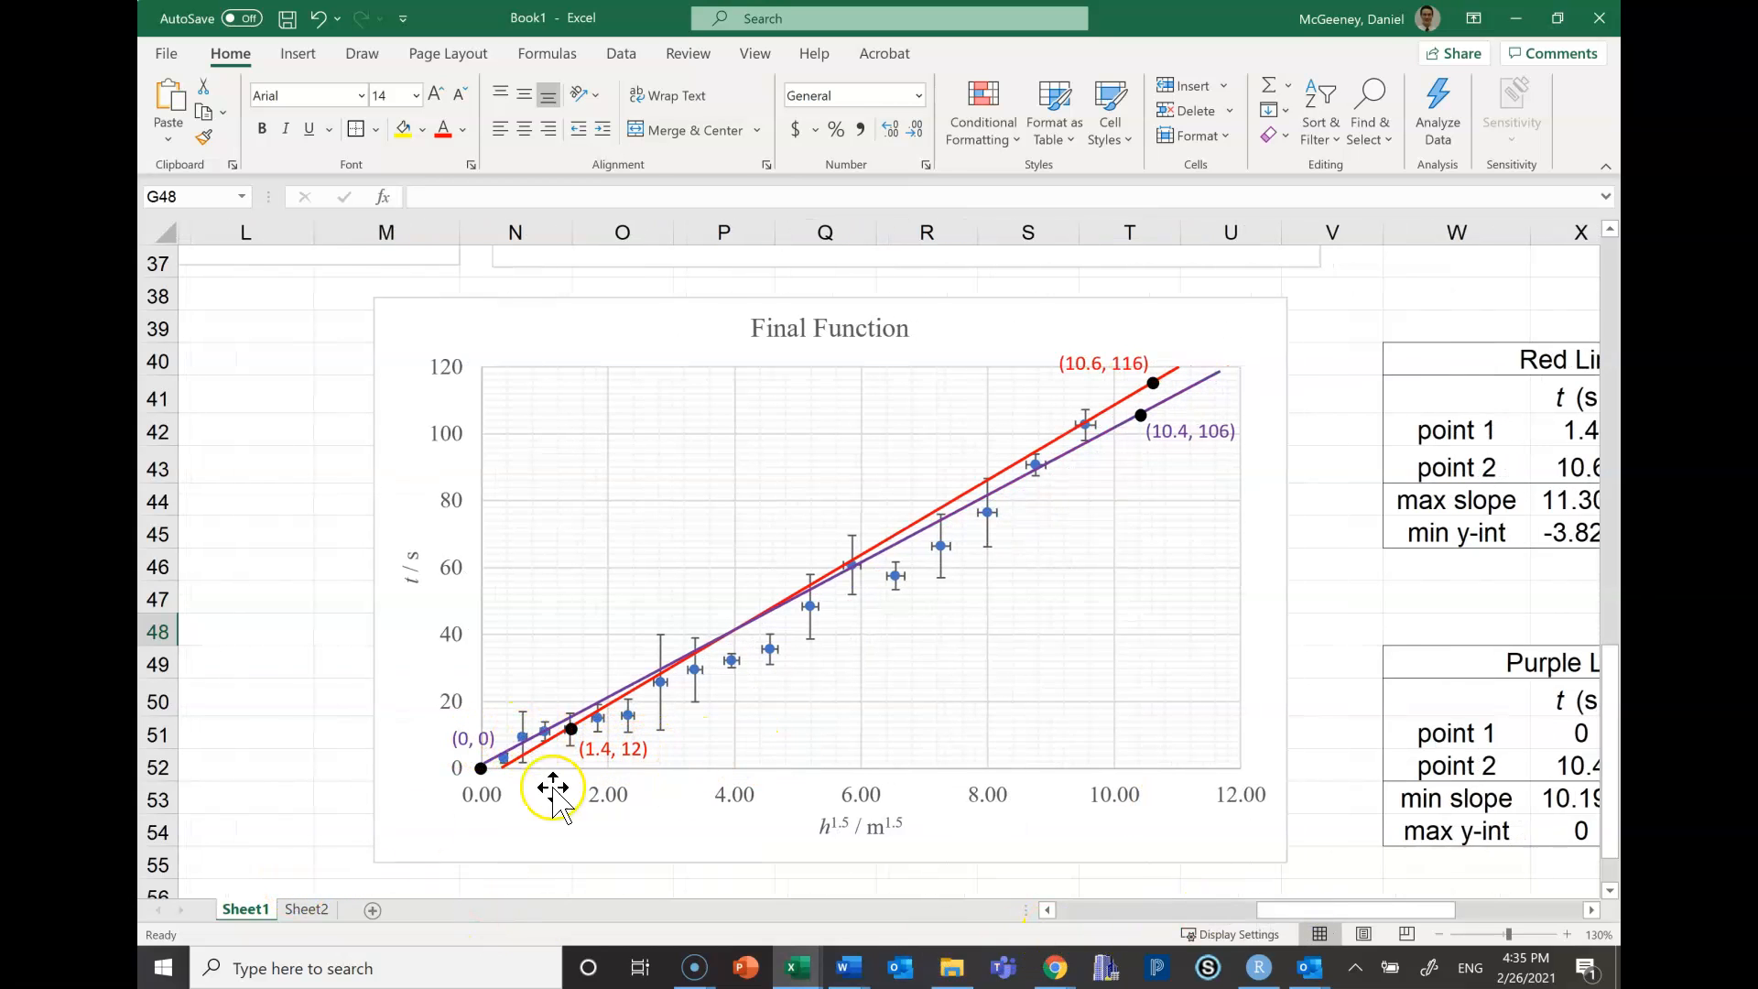
left_click(308, 912)
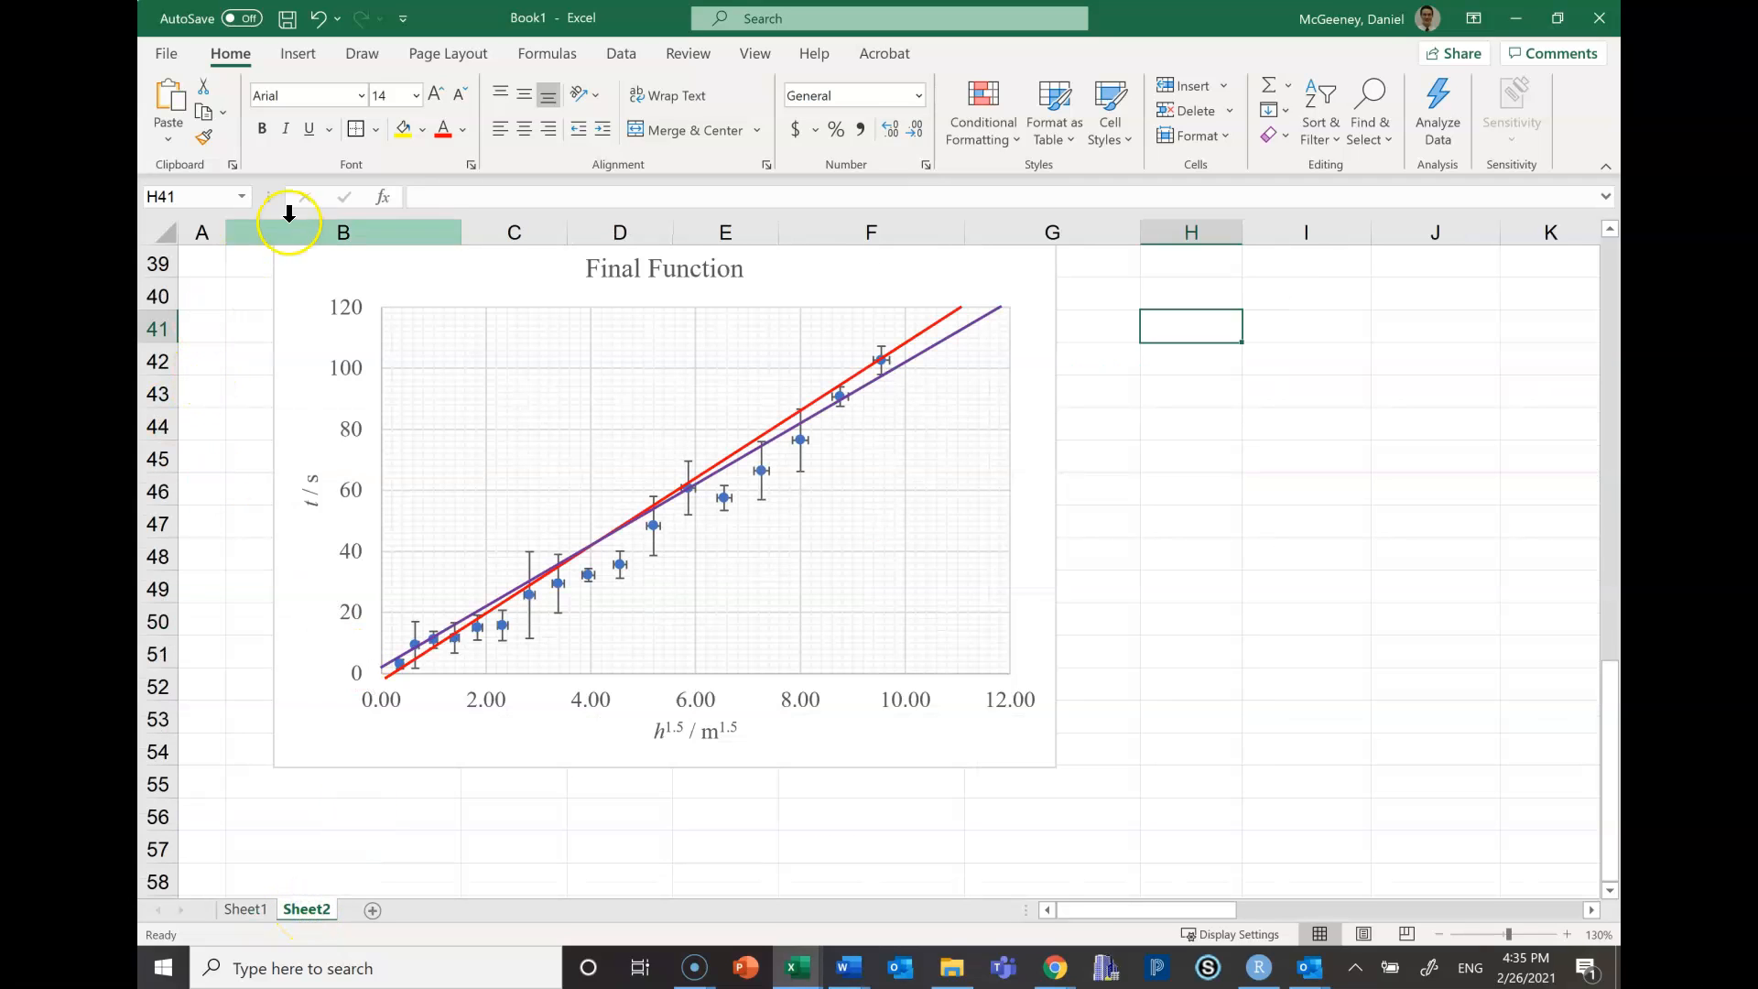
Reposition the Final Function chart on Sheet2 slightly up and to the left, leaving it selected
left_click(1119, 478)
scroll(1134, 479, "up", 1)
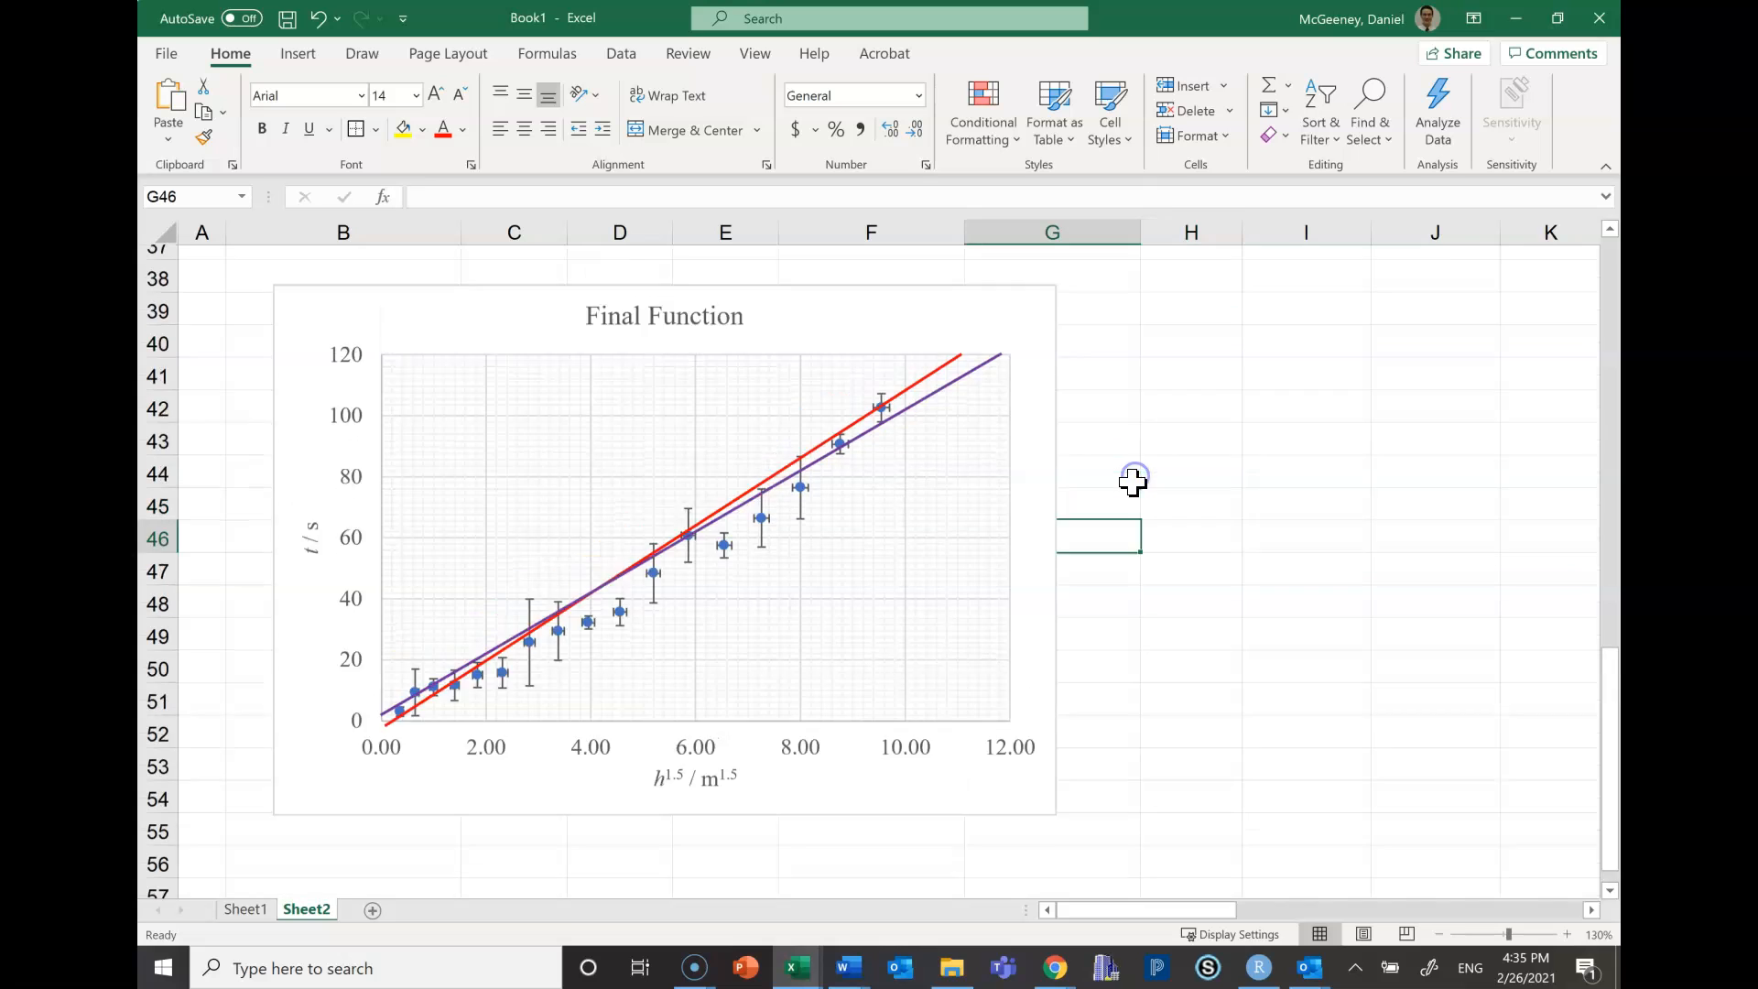
mouse_move(875, 373)
left_mouse_down()
mouse_move(1008, 381)
mouse_move(919, 349)
mouse_move(870, 376)
mouse_move(986, 364)
mouse_move(886, 355)
left_mouse_up()
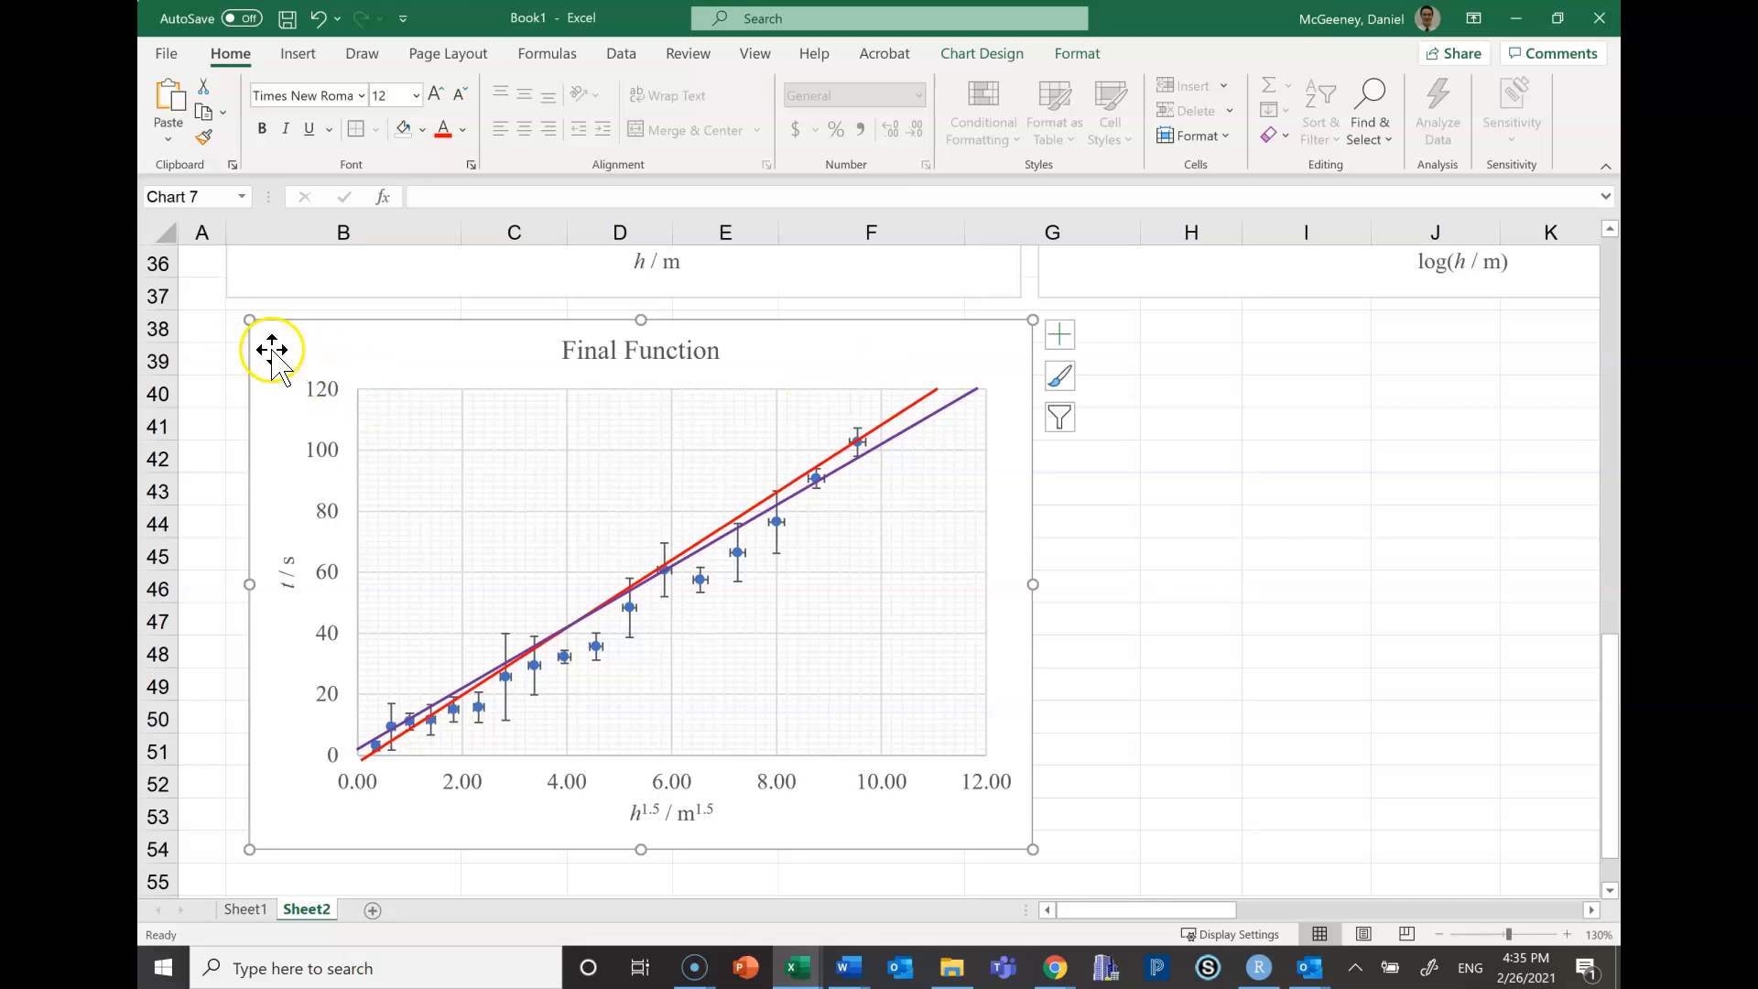
Draw a diagonal straight line over the upper-left part of the Final Function chart while the chart is not selected
left_click(297, 56)
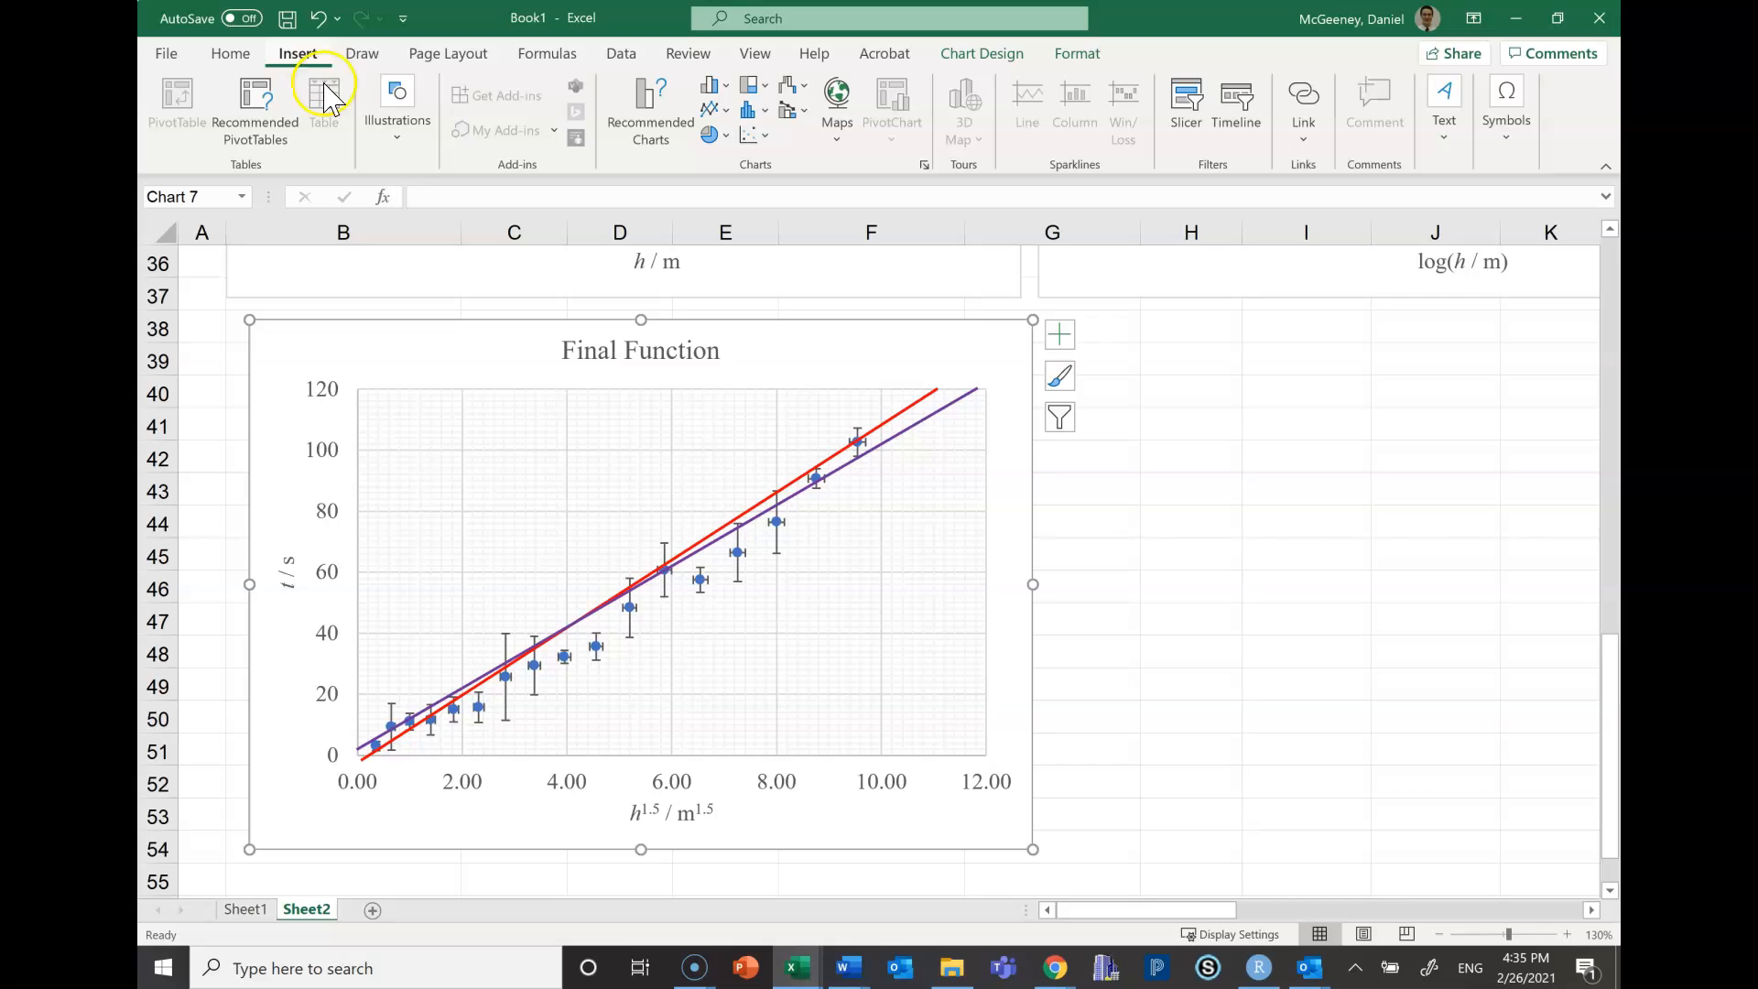
left_click(1387, 522)
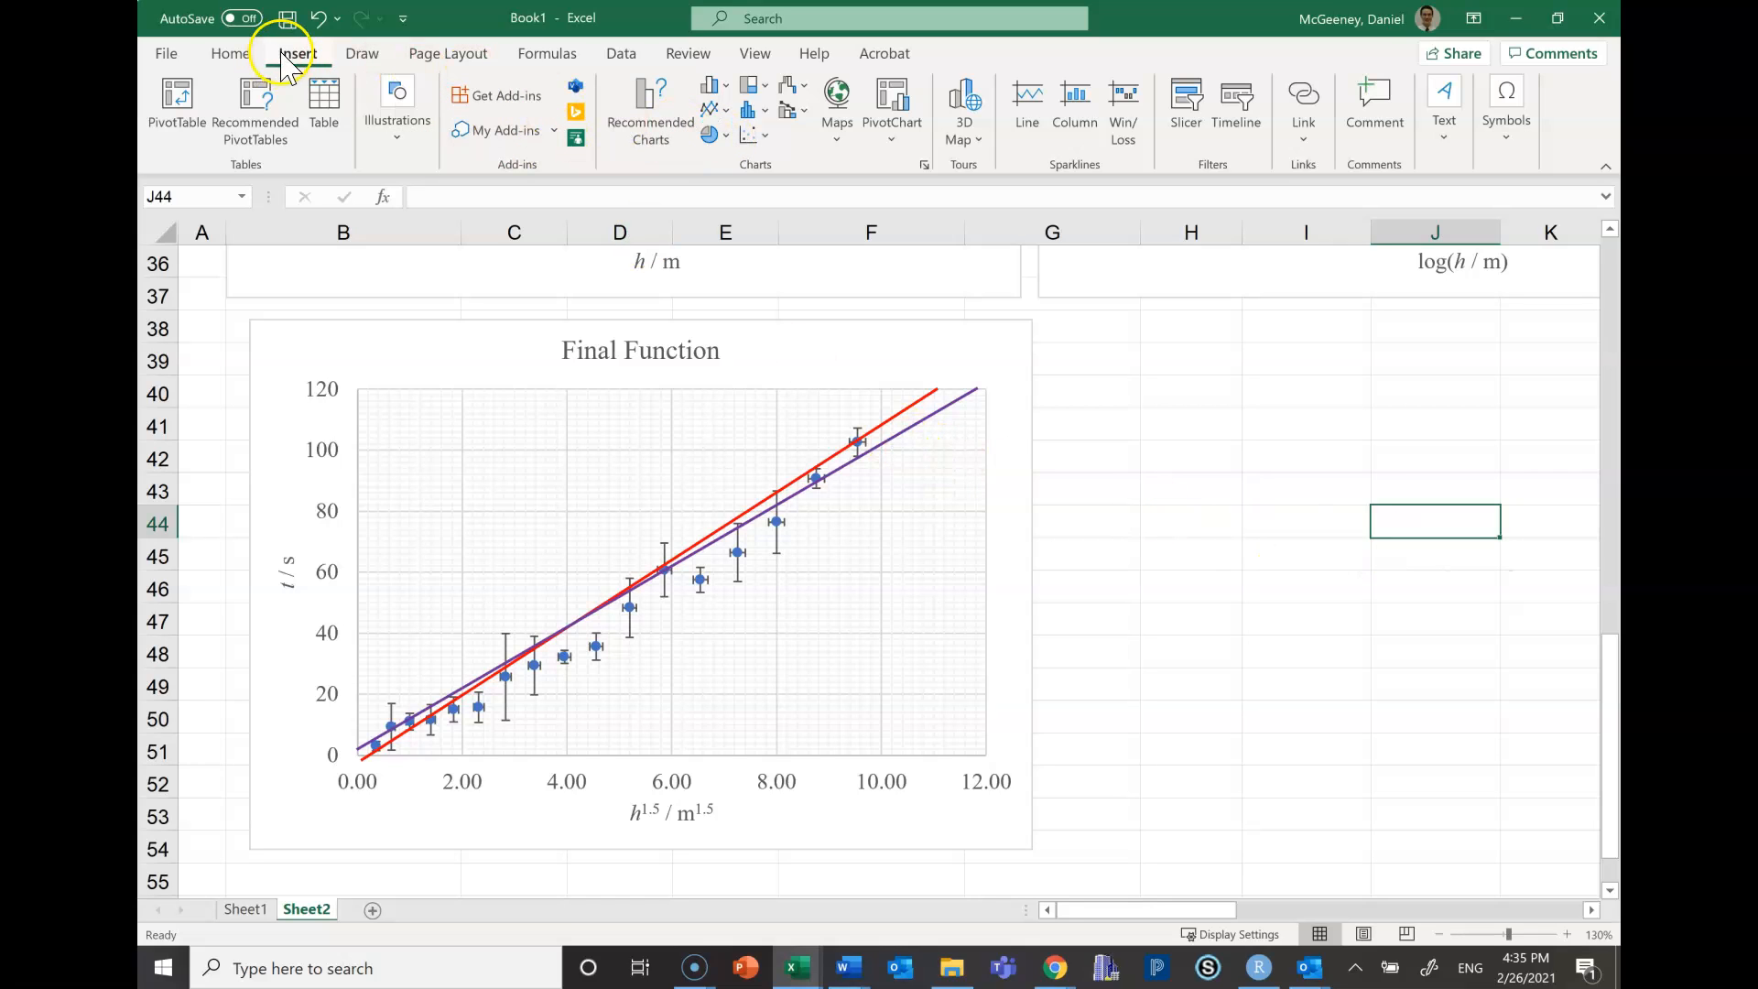
left_click(396, 115)
left_click(432, 203)
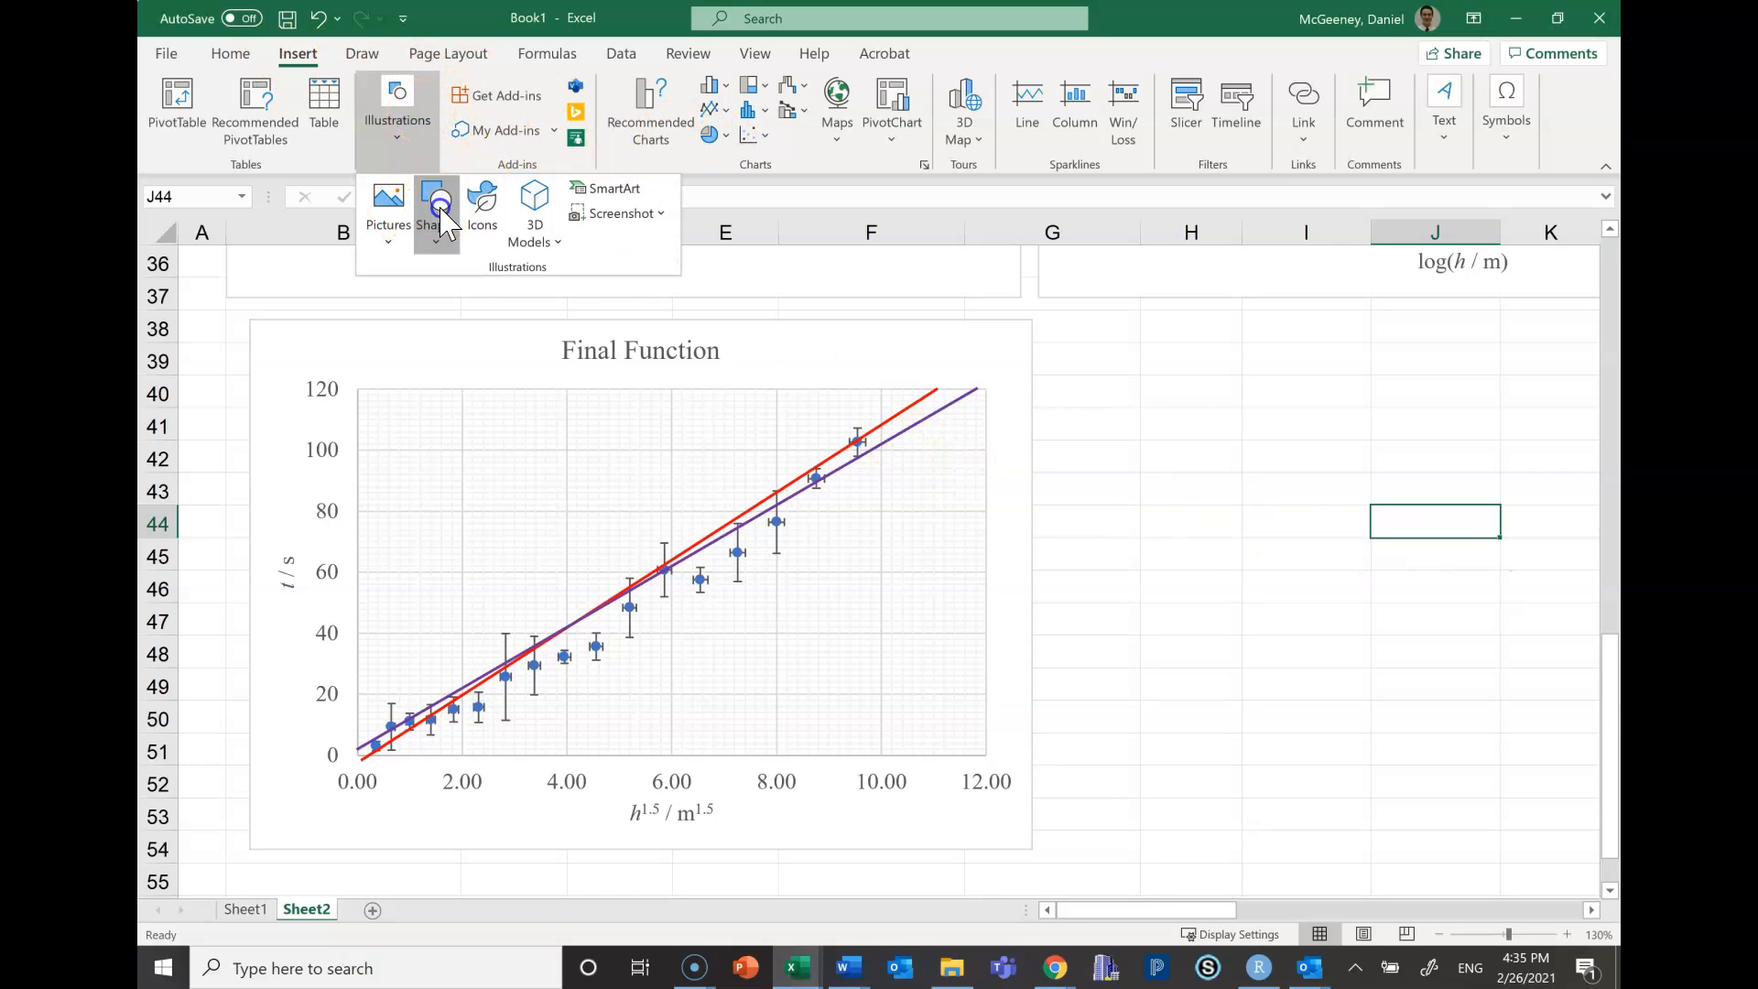
left_click(450, 300)
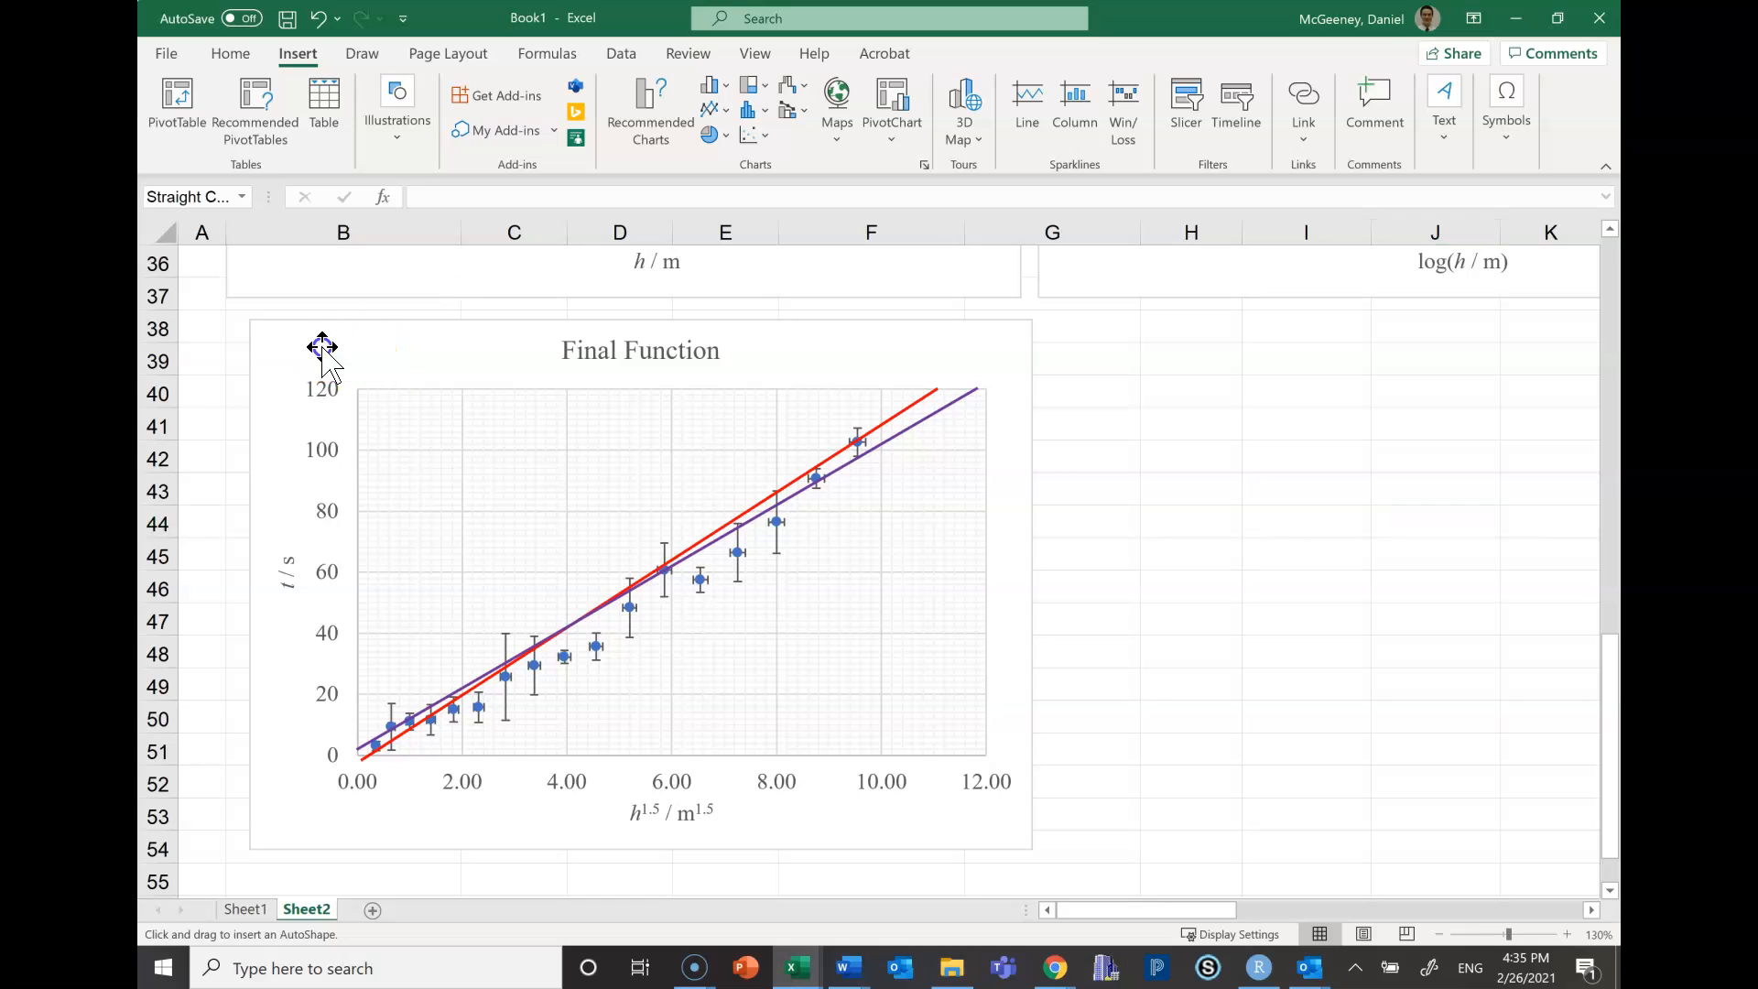
left_click_drag(320, 347, 456, 482)
Move the Final Function chart away from the loose diagonal line, and undo both the chart moves and the line
left_click(565, 338)
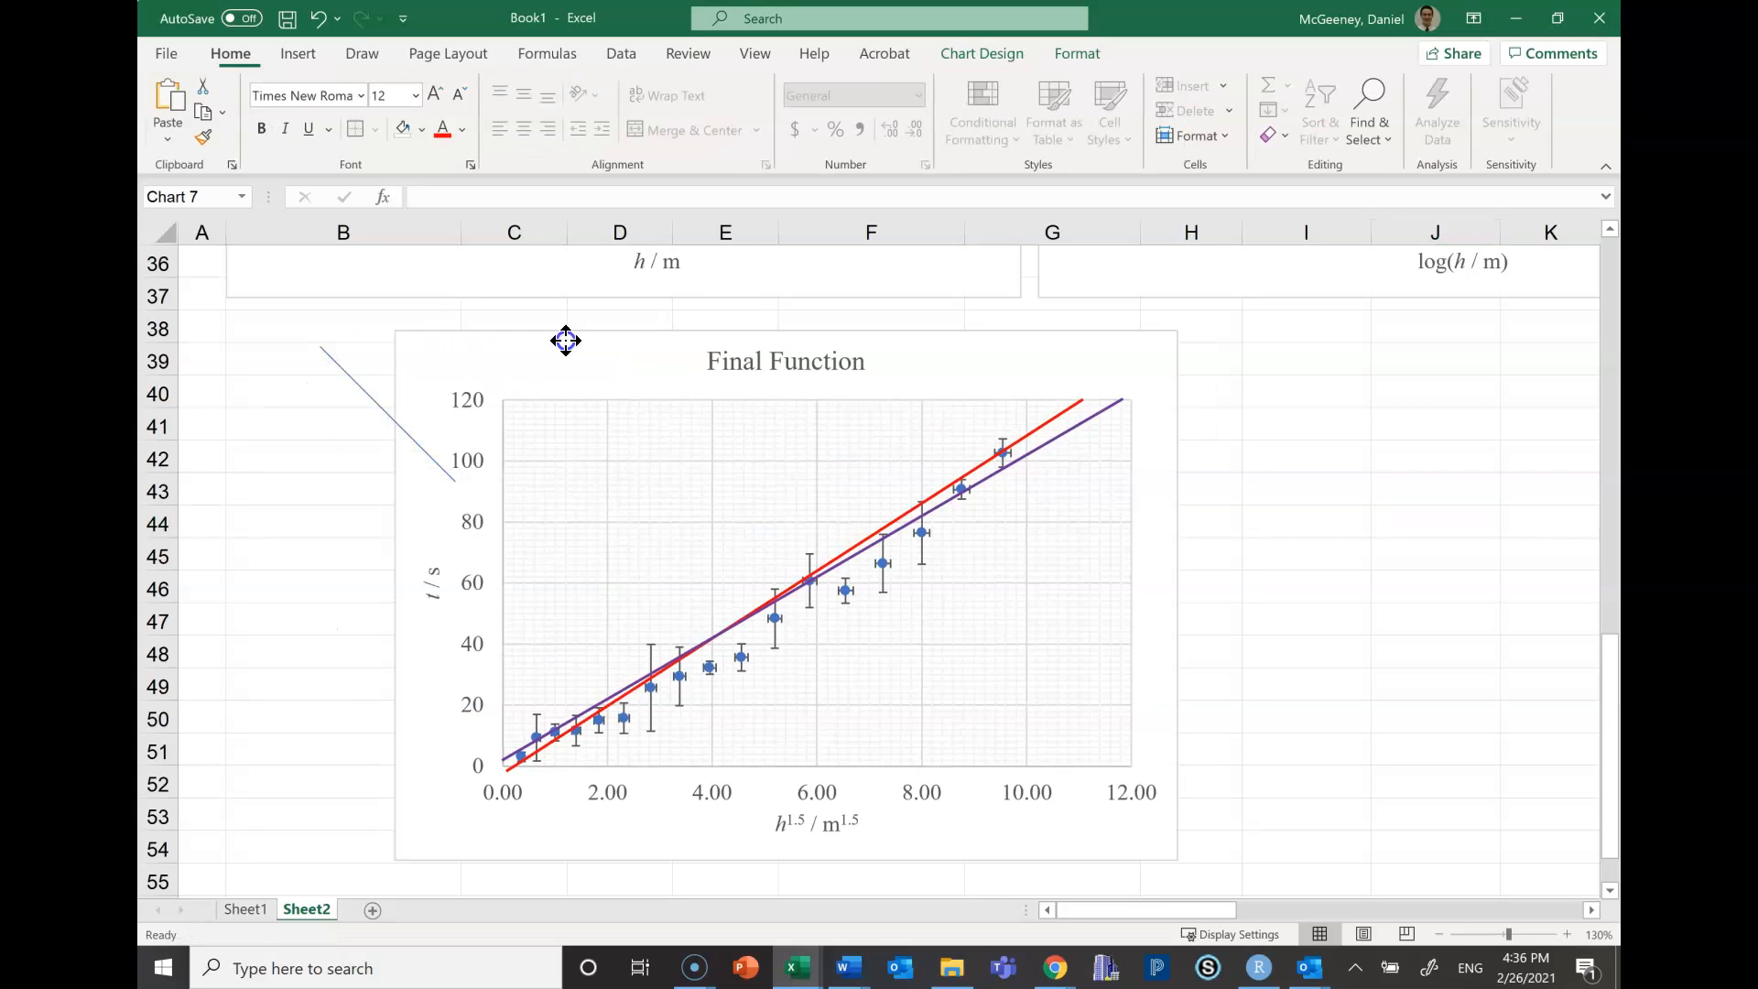
left_click_drag(565, 338, 779, 330)
left_click(318, 17)
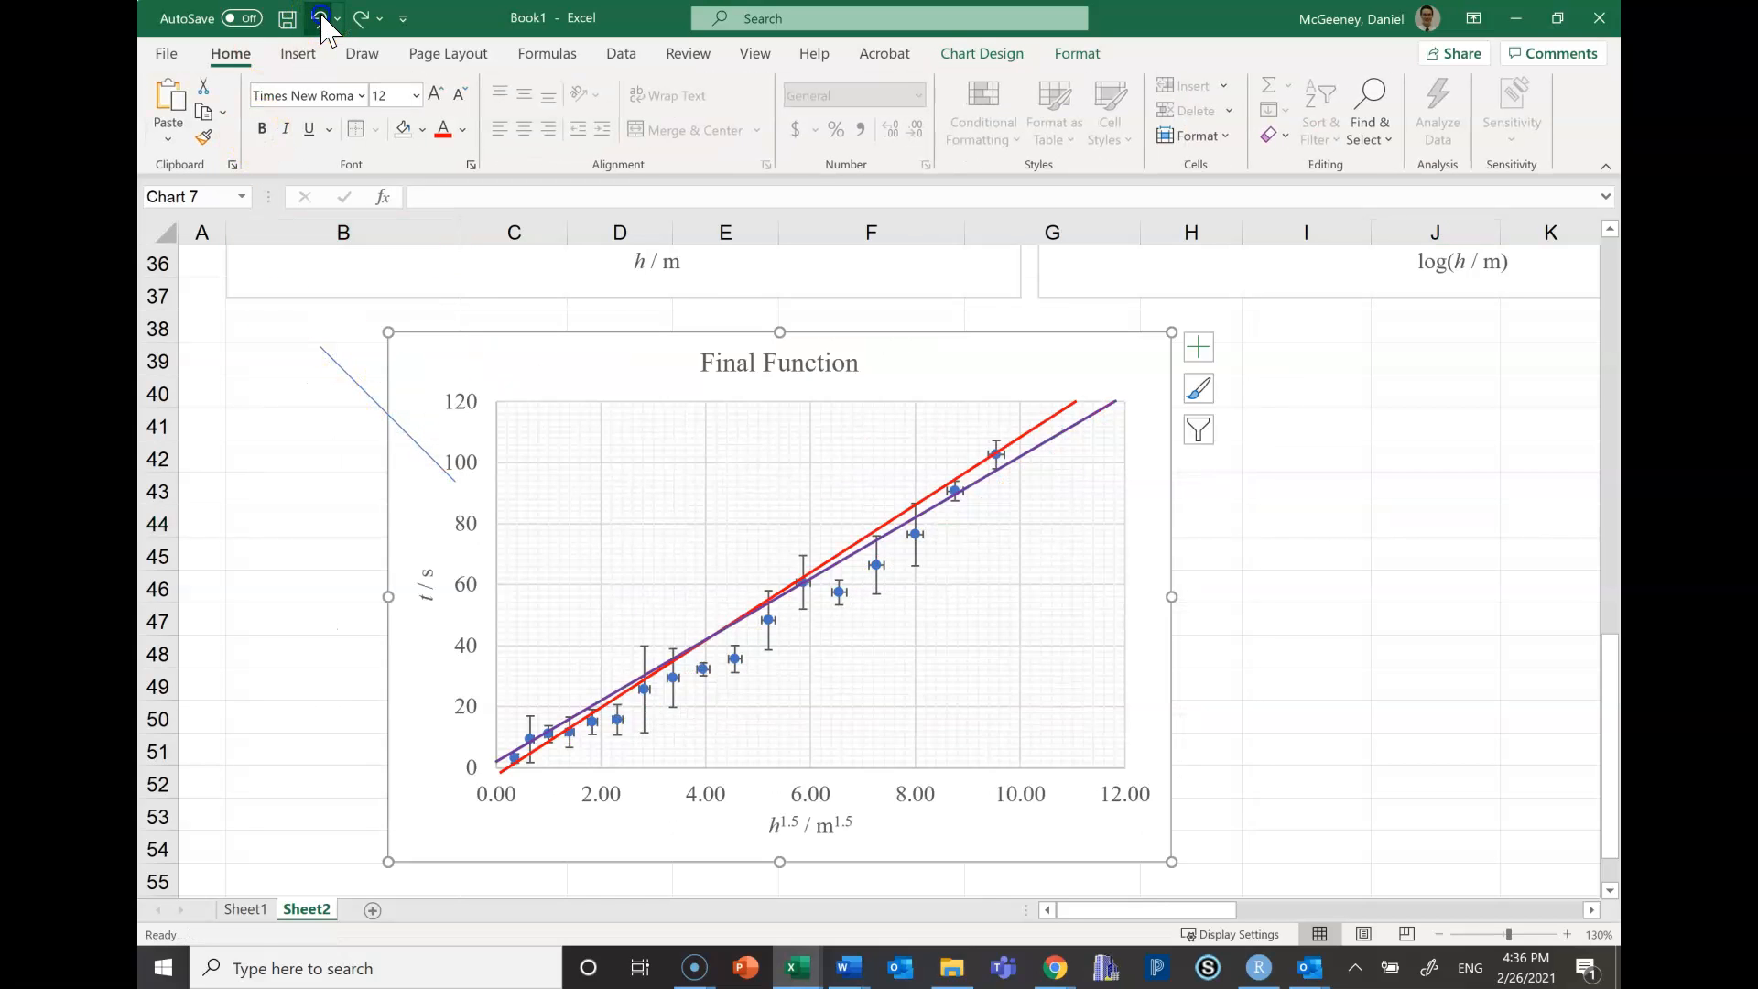
left_click(318, 17)
left_click(318, 17)
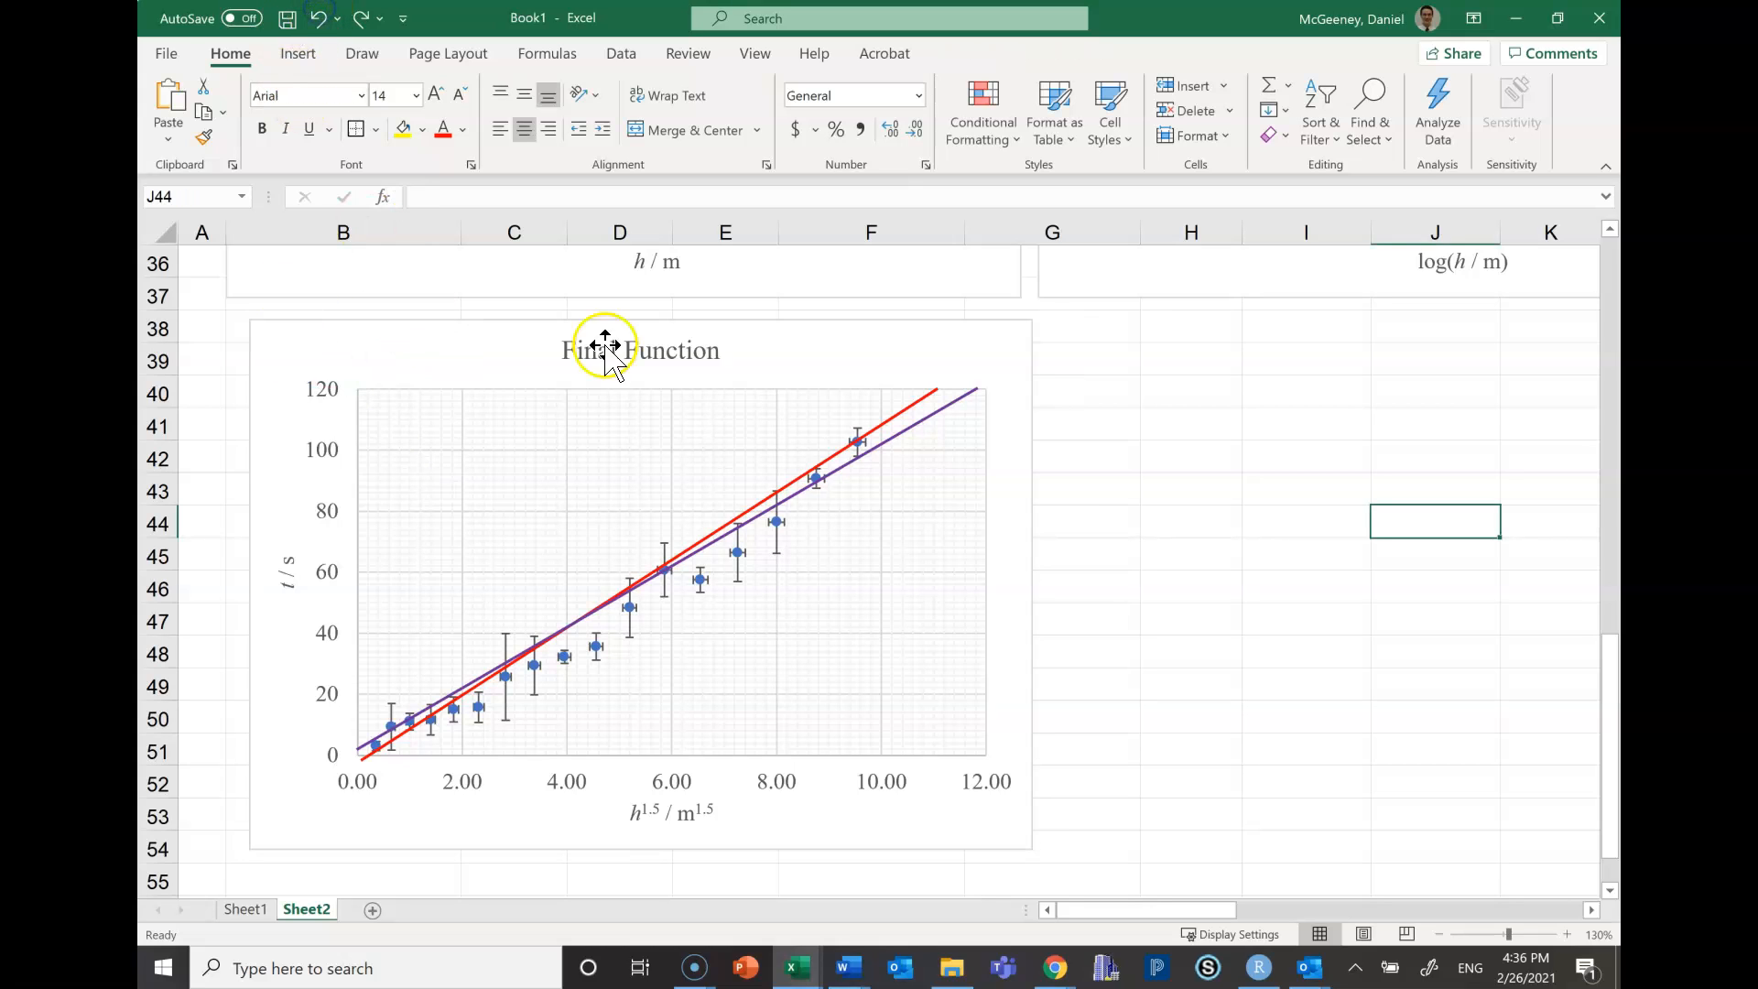
With the Final Function chart selected, insert a 1-inch circle inside it near the upper end of the vertical axis
left_click(259, 339)
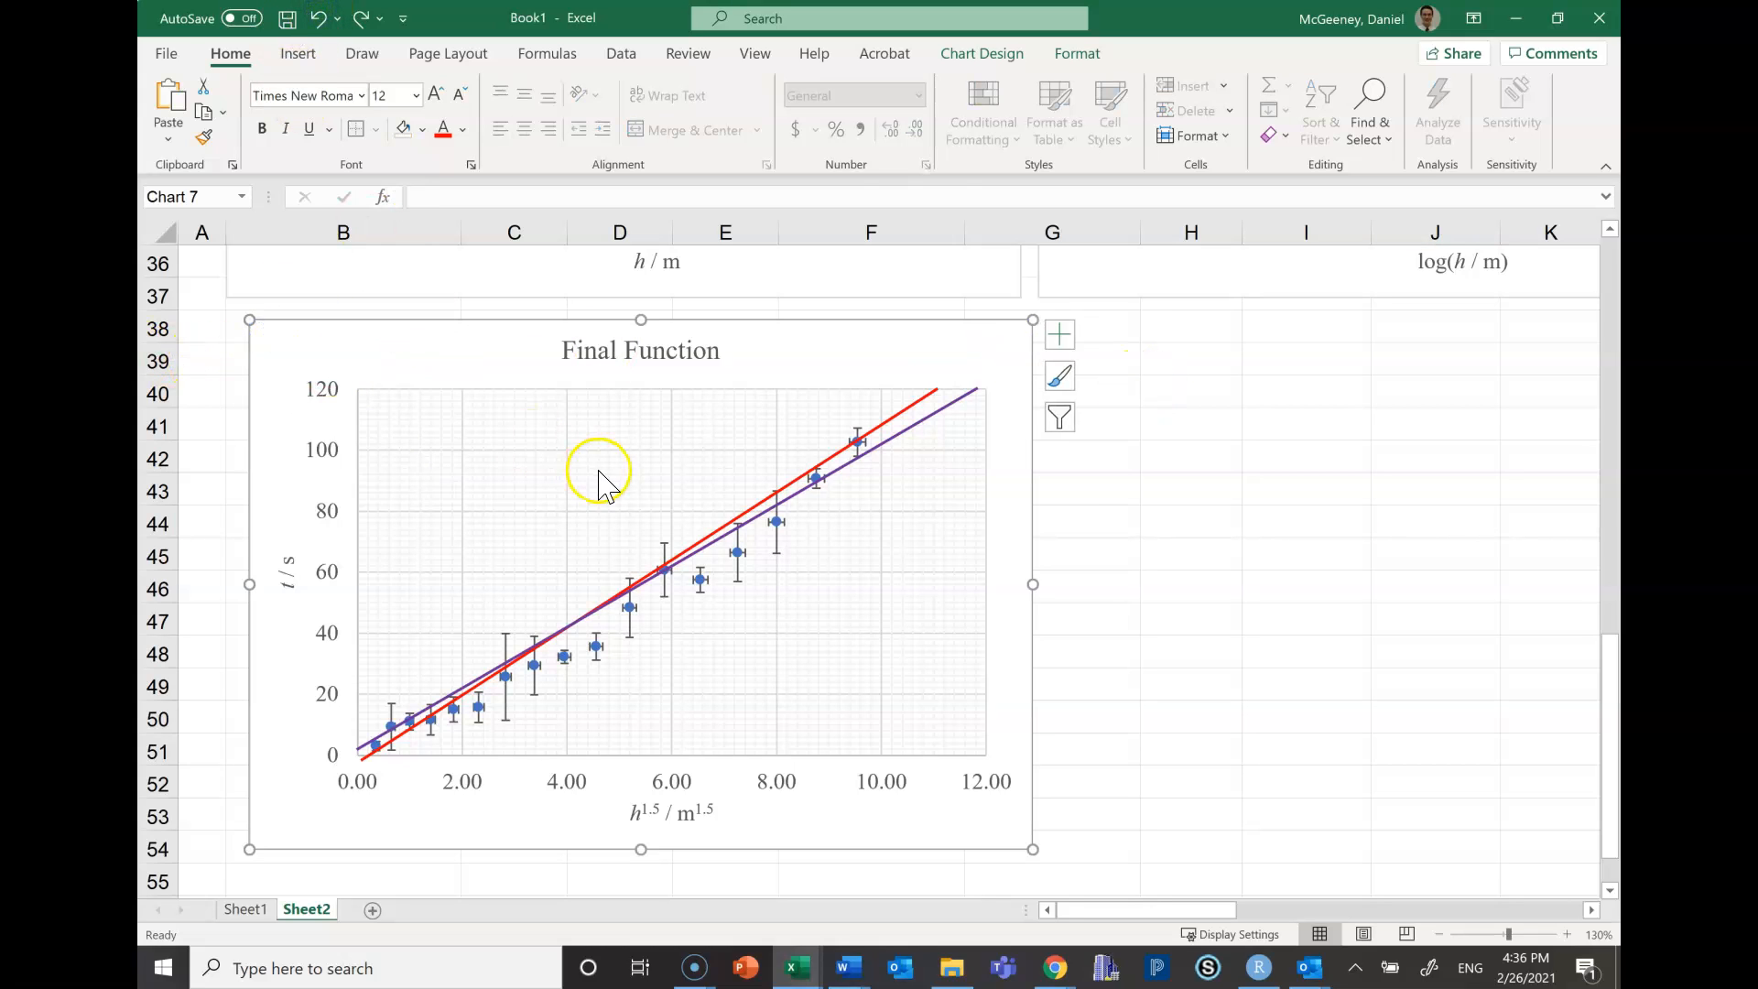
left_click(298, 55)
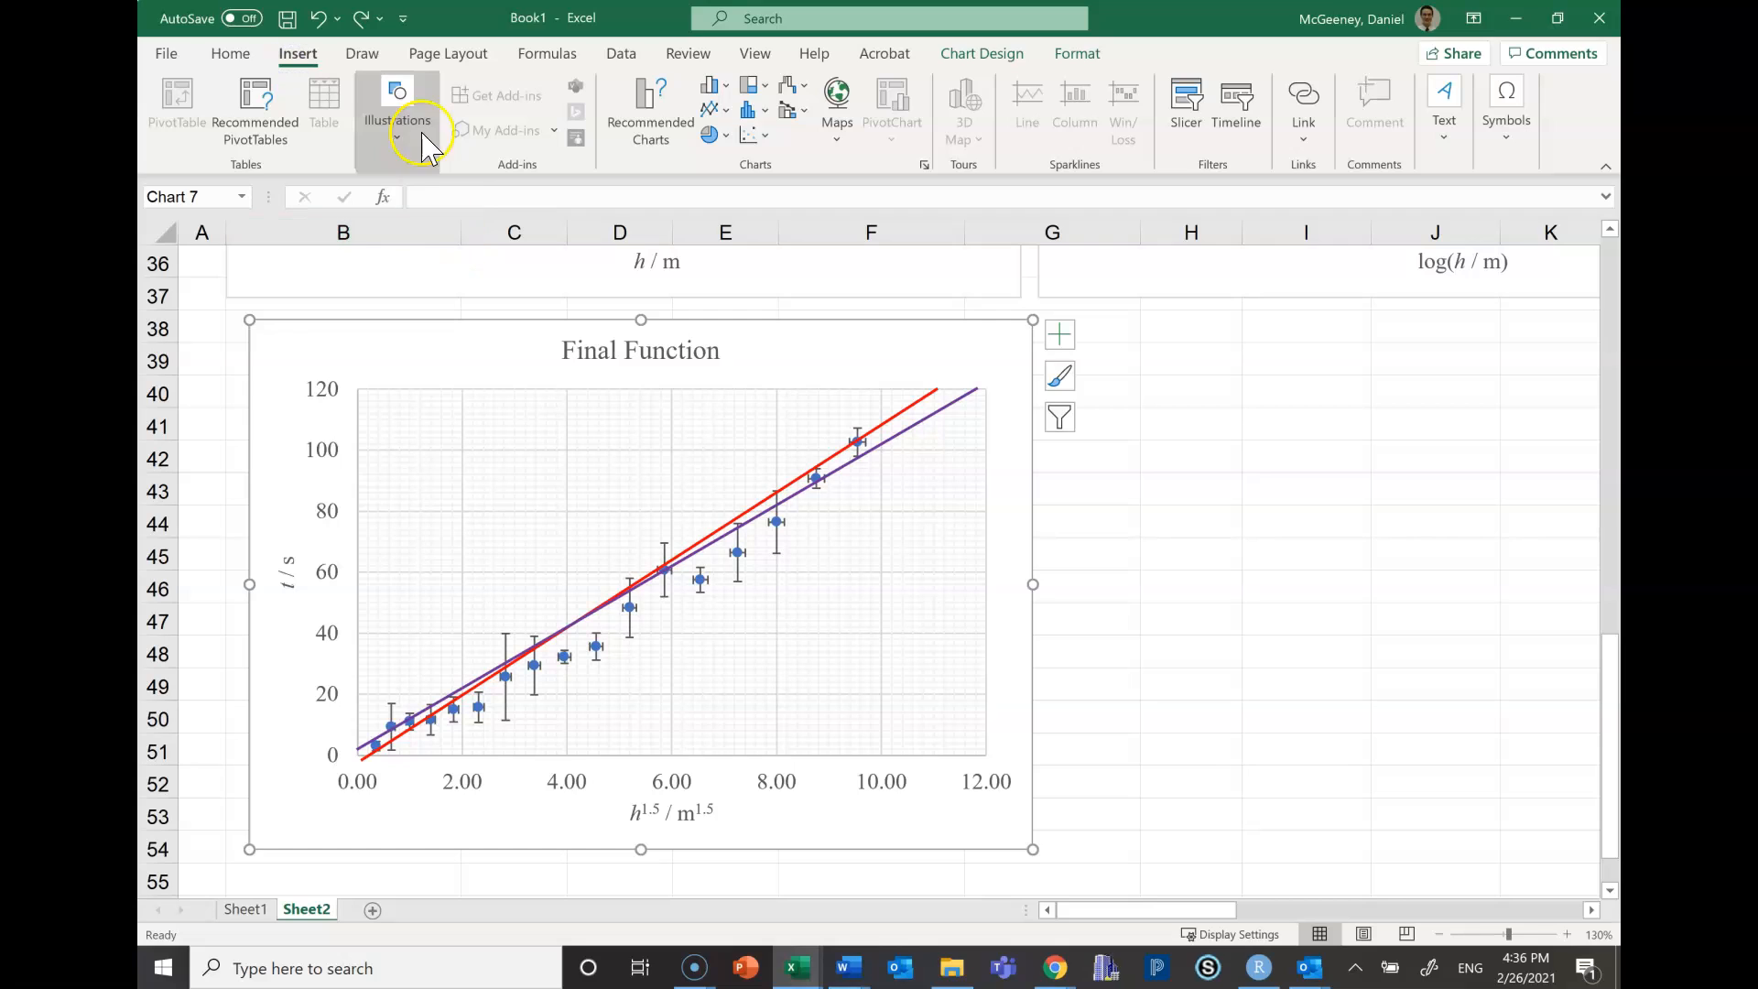
left_click(410, 110)
left_click(433, 236)
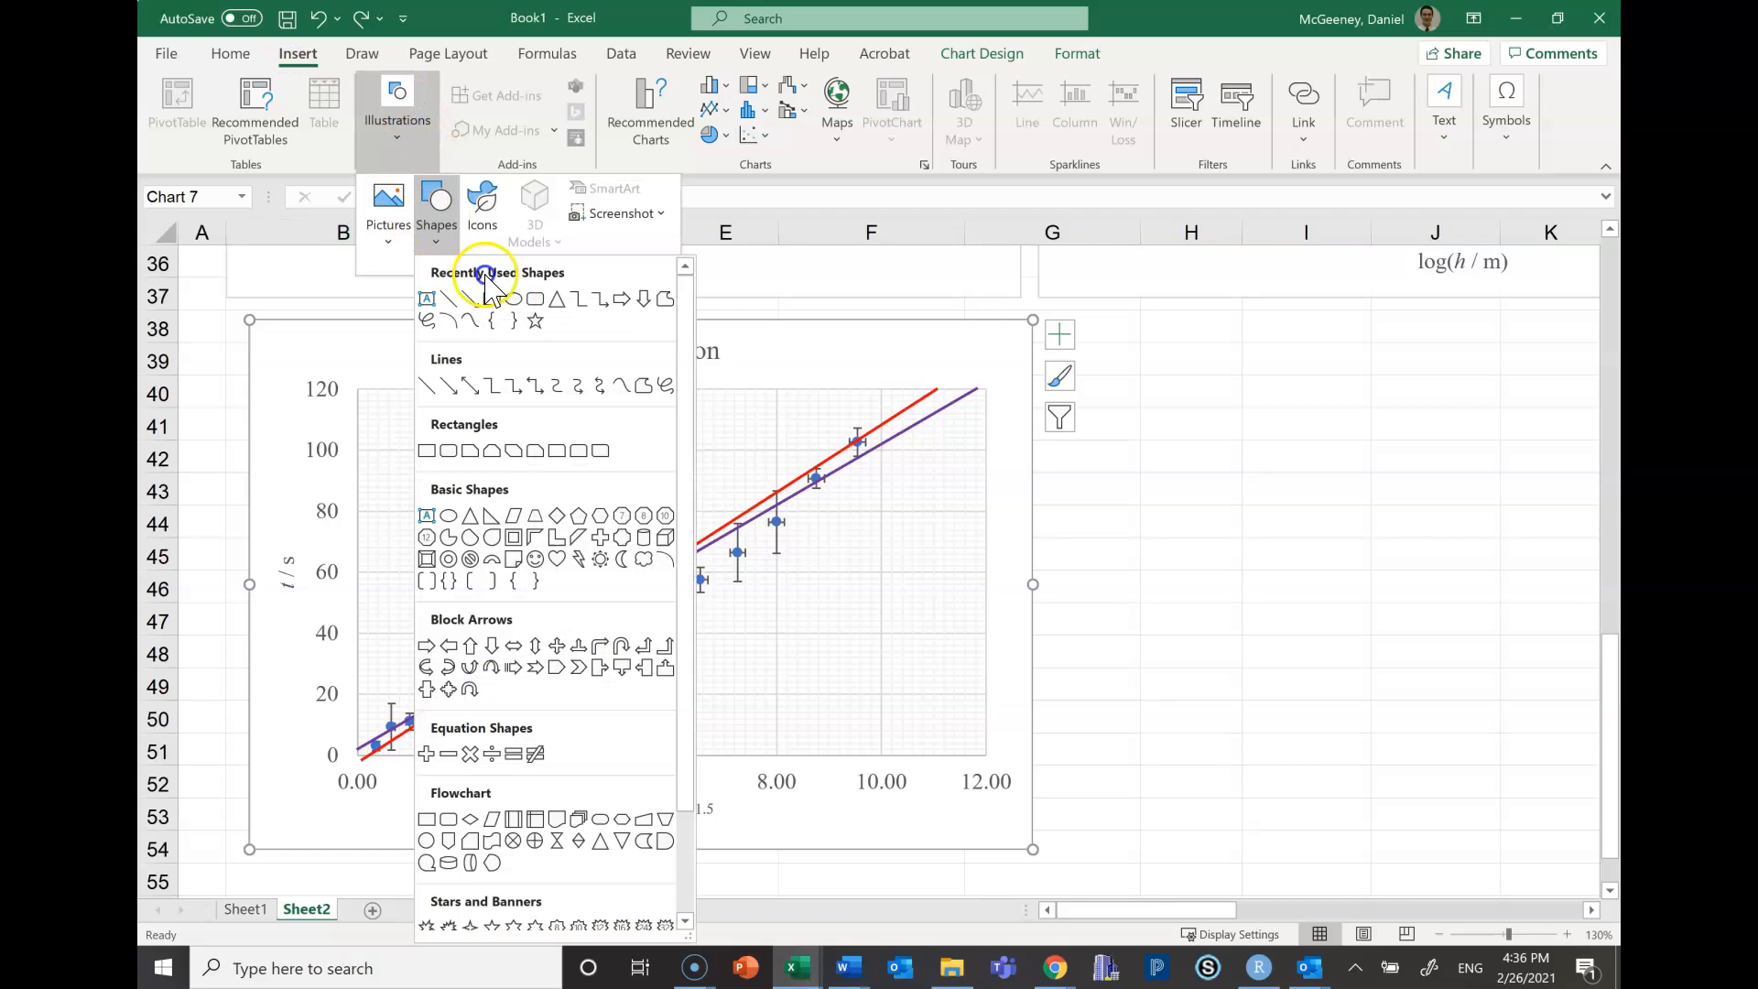
left_click(514, 316)
left_click_drag(390, 343, 414, 367)
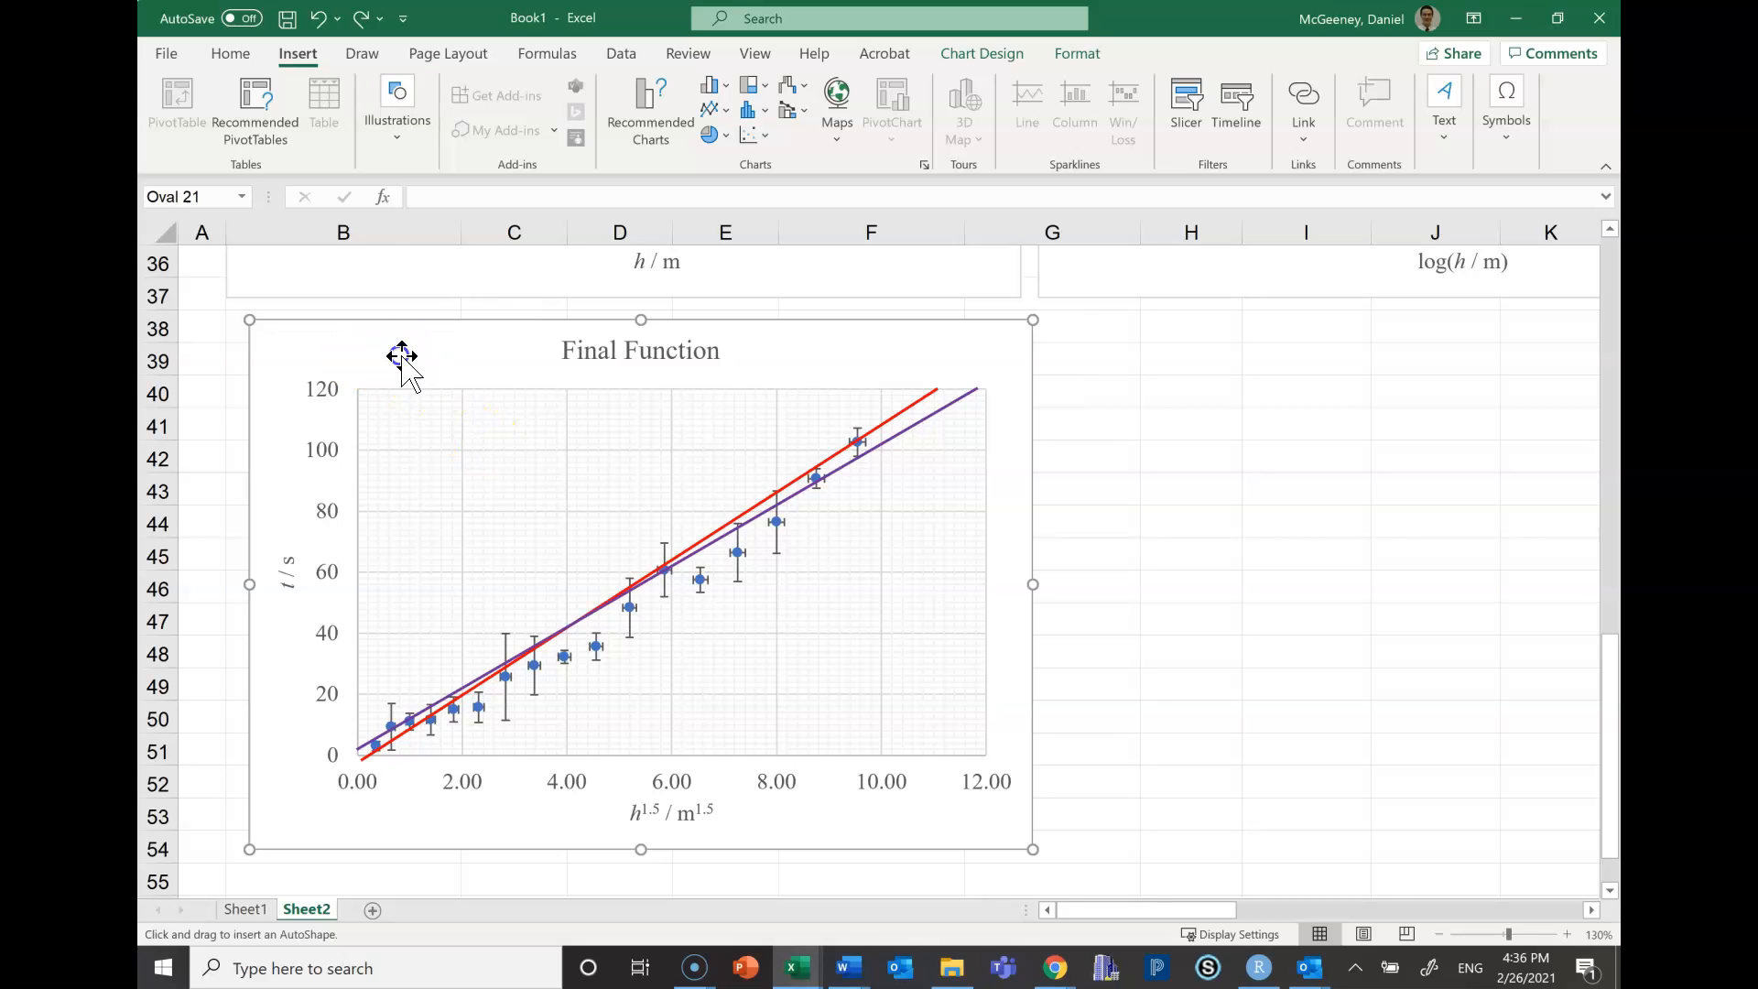
left_click(401, 355)
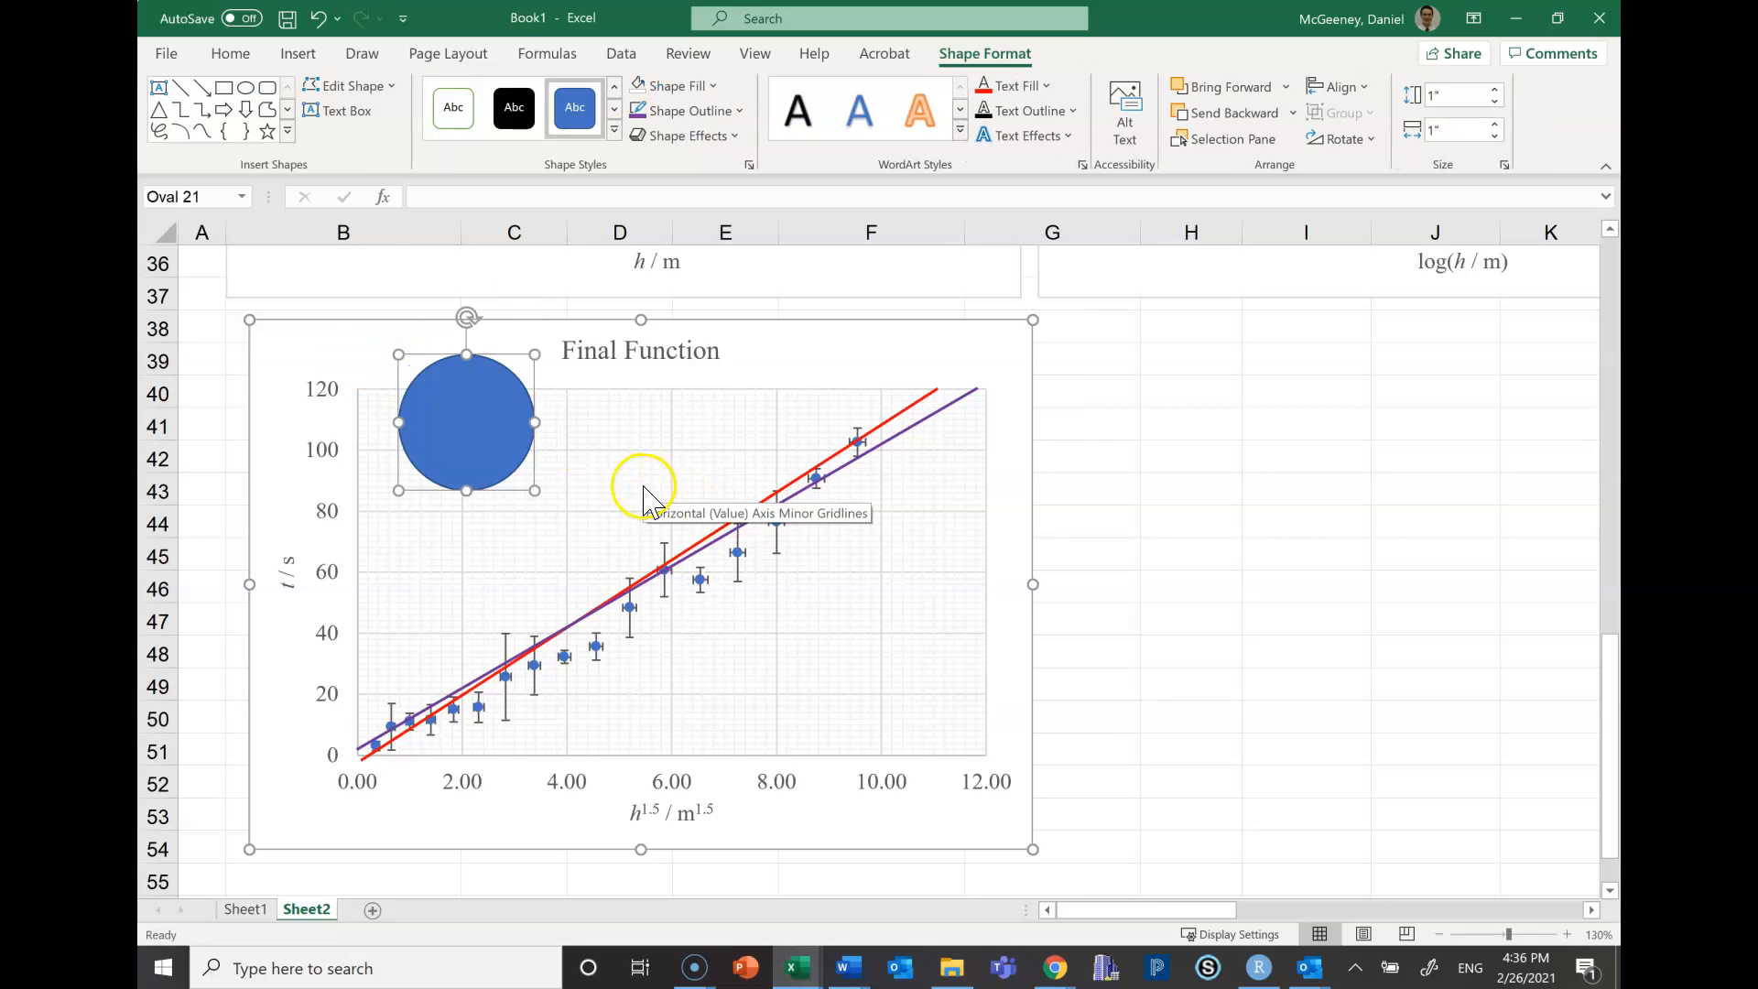
Give the circle a red outline and red fill, and shrink it to a dot 0.05 inches across
left_click(511, 108)
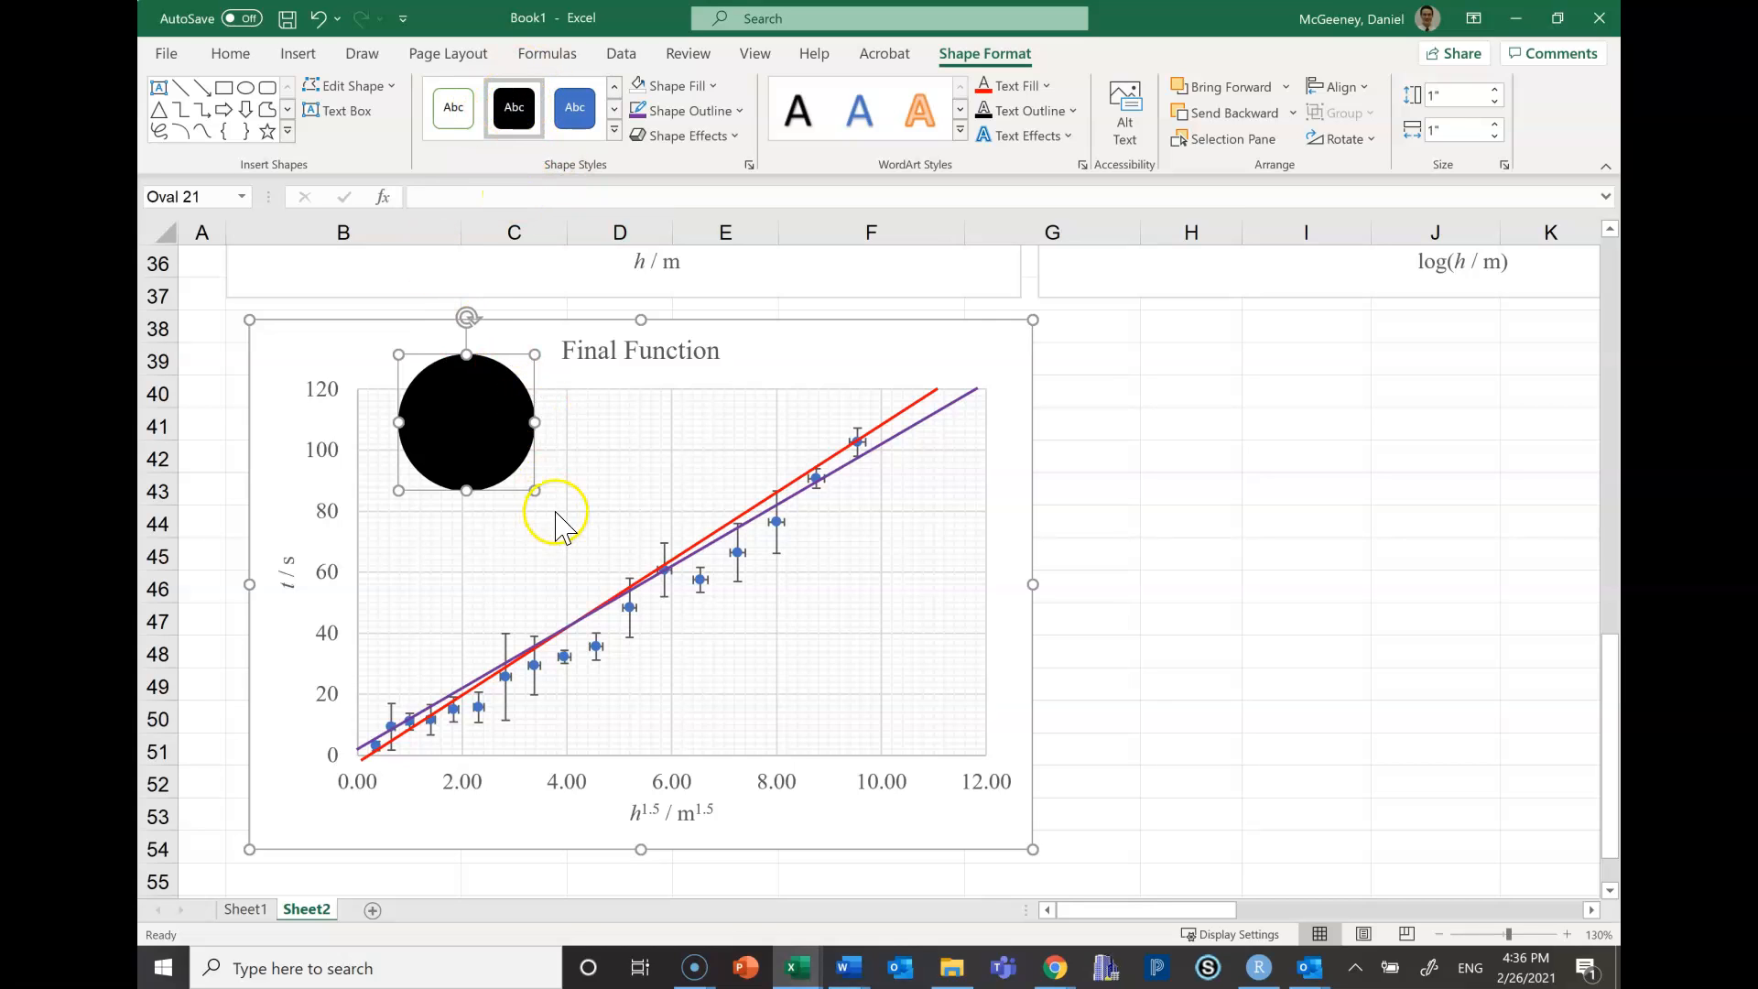
left_click(666, 111)
left_click(655, 348)
left_click(677, 85)
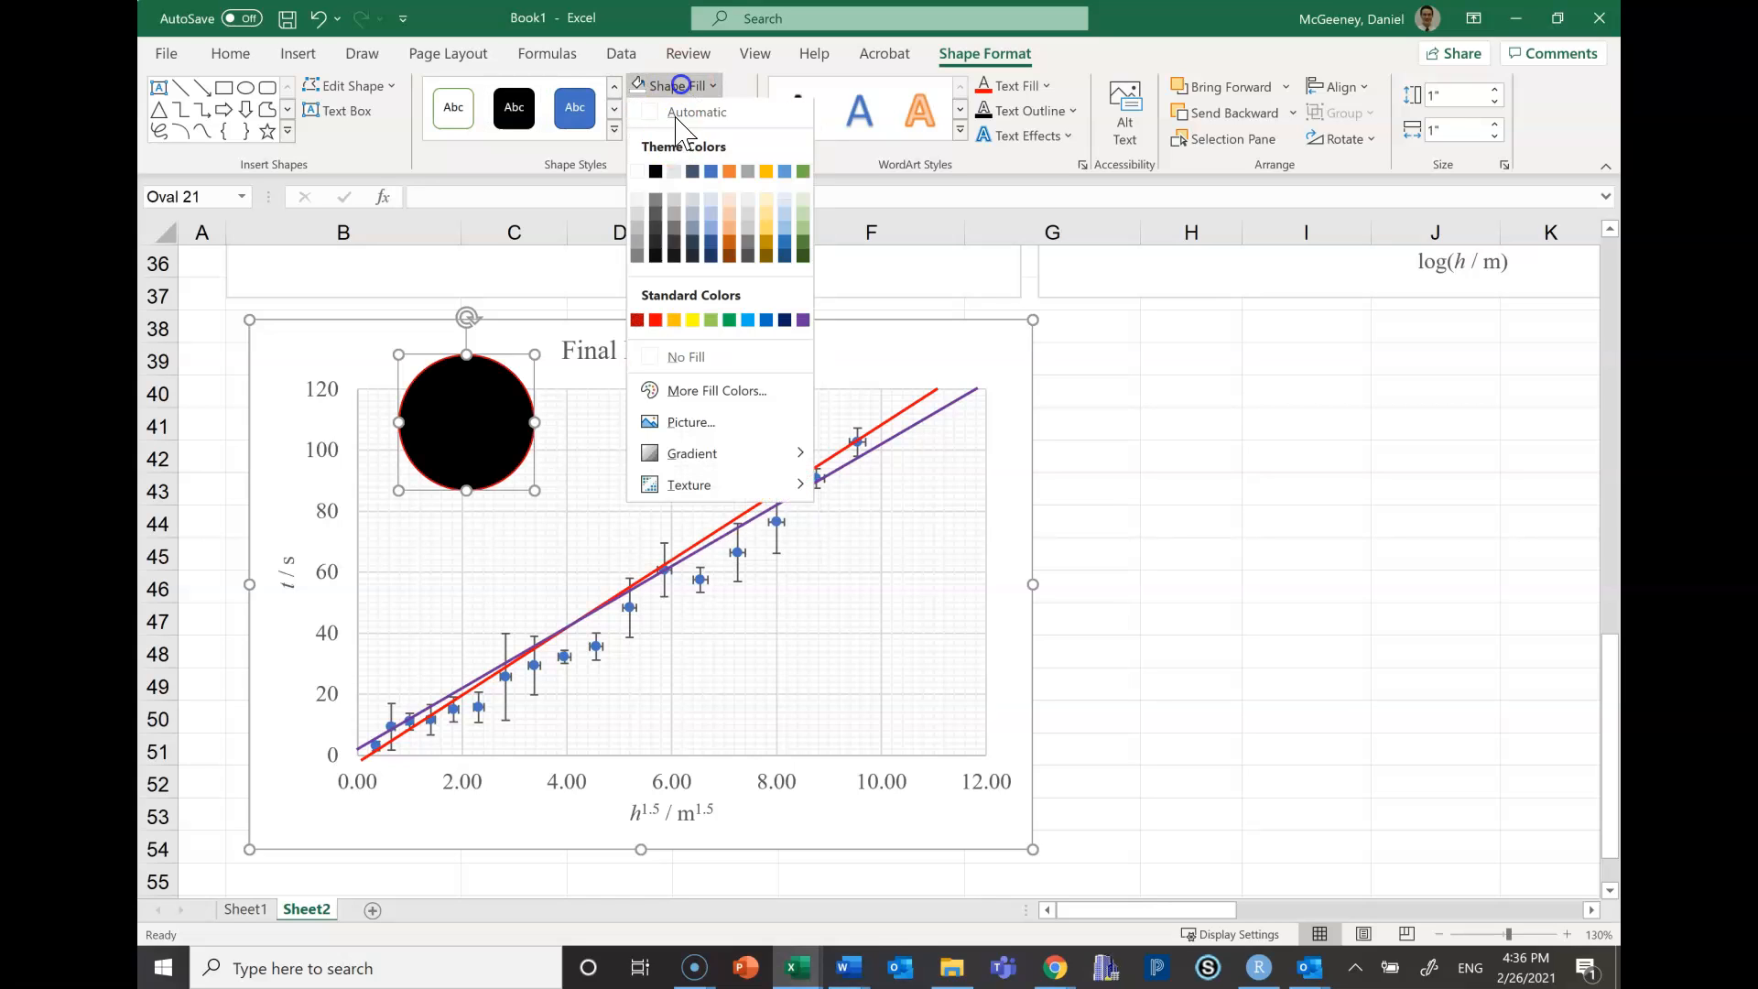
left_click(656, 324)
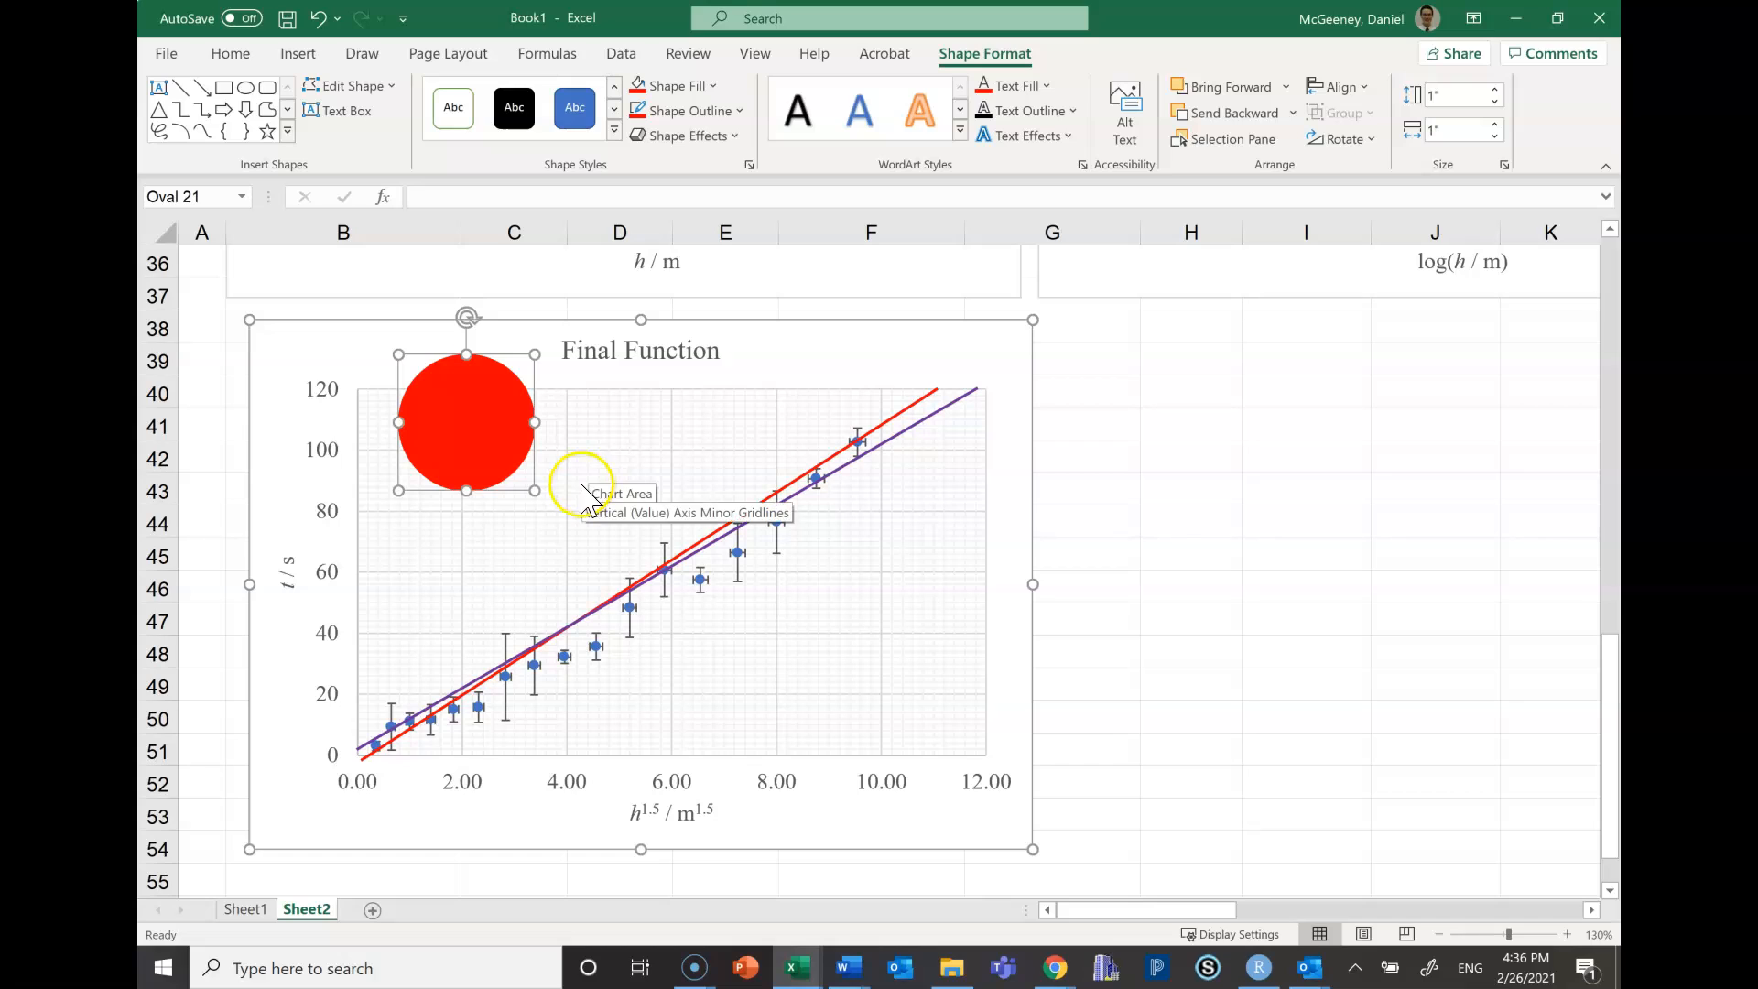
left_click_drag(531, 493, 401, 360)
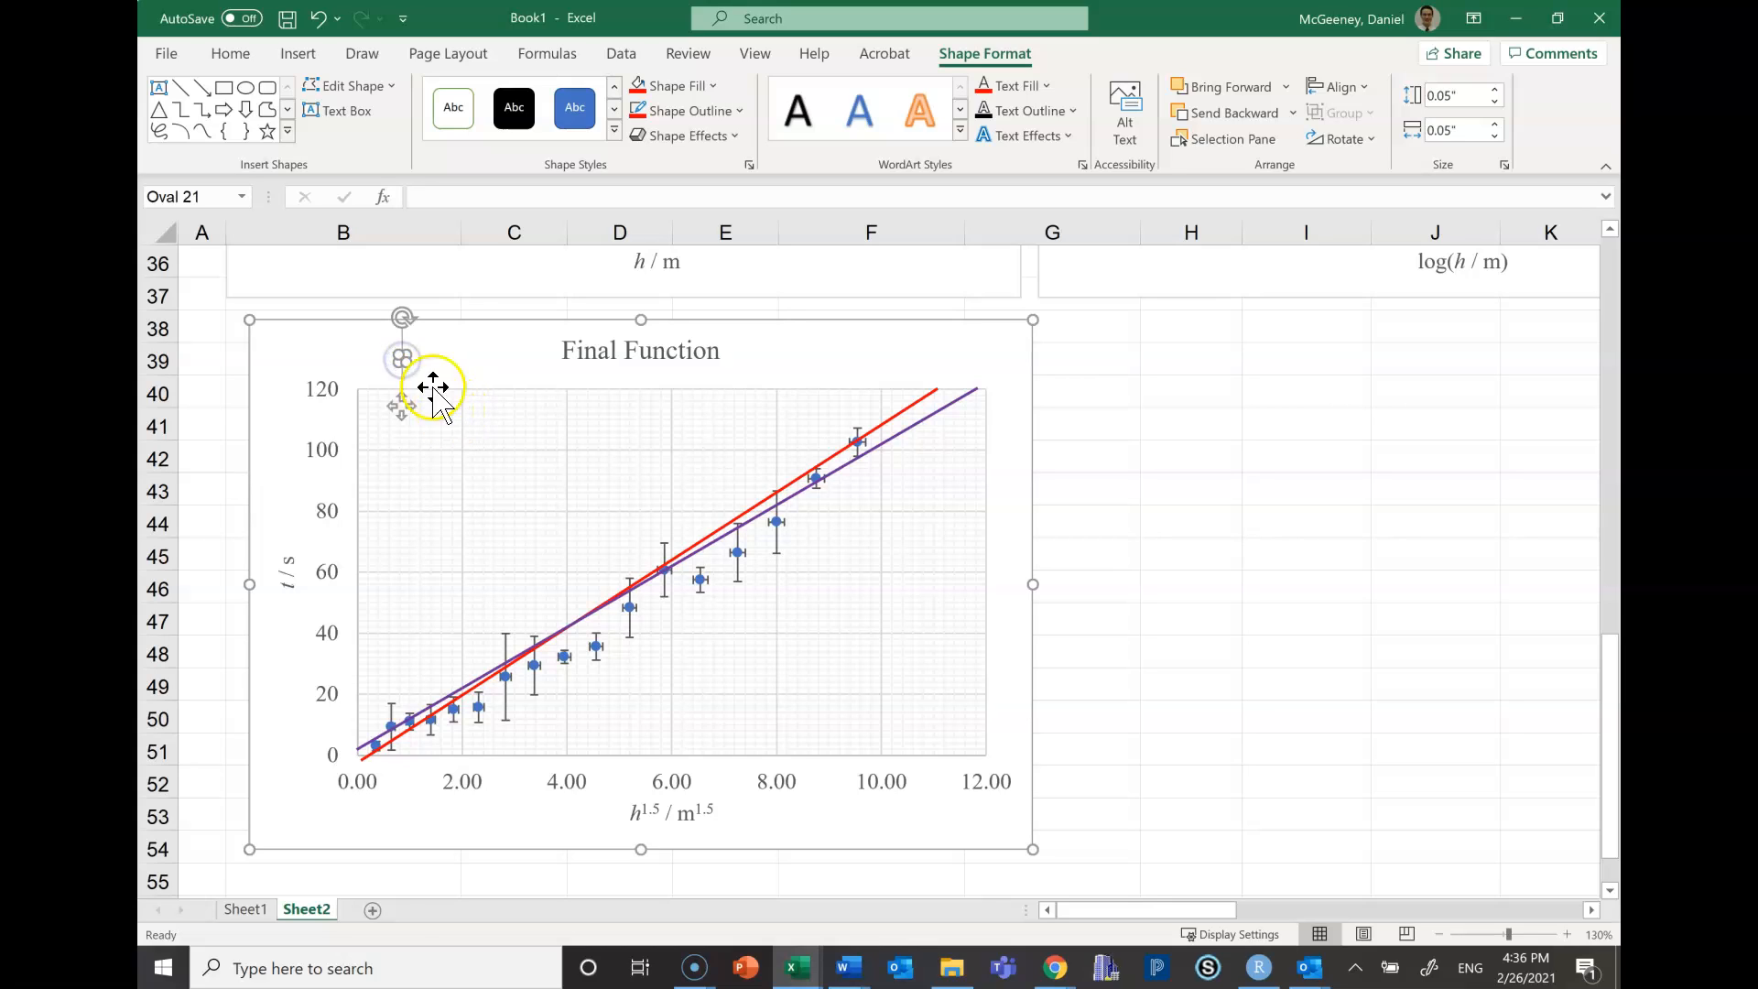
key("ctrl+z")
left_click_drag(530, 496, 425, 432)
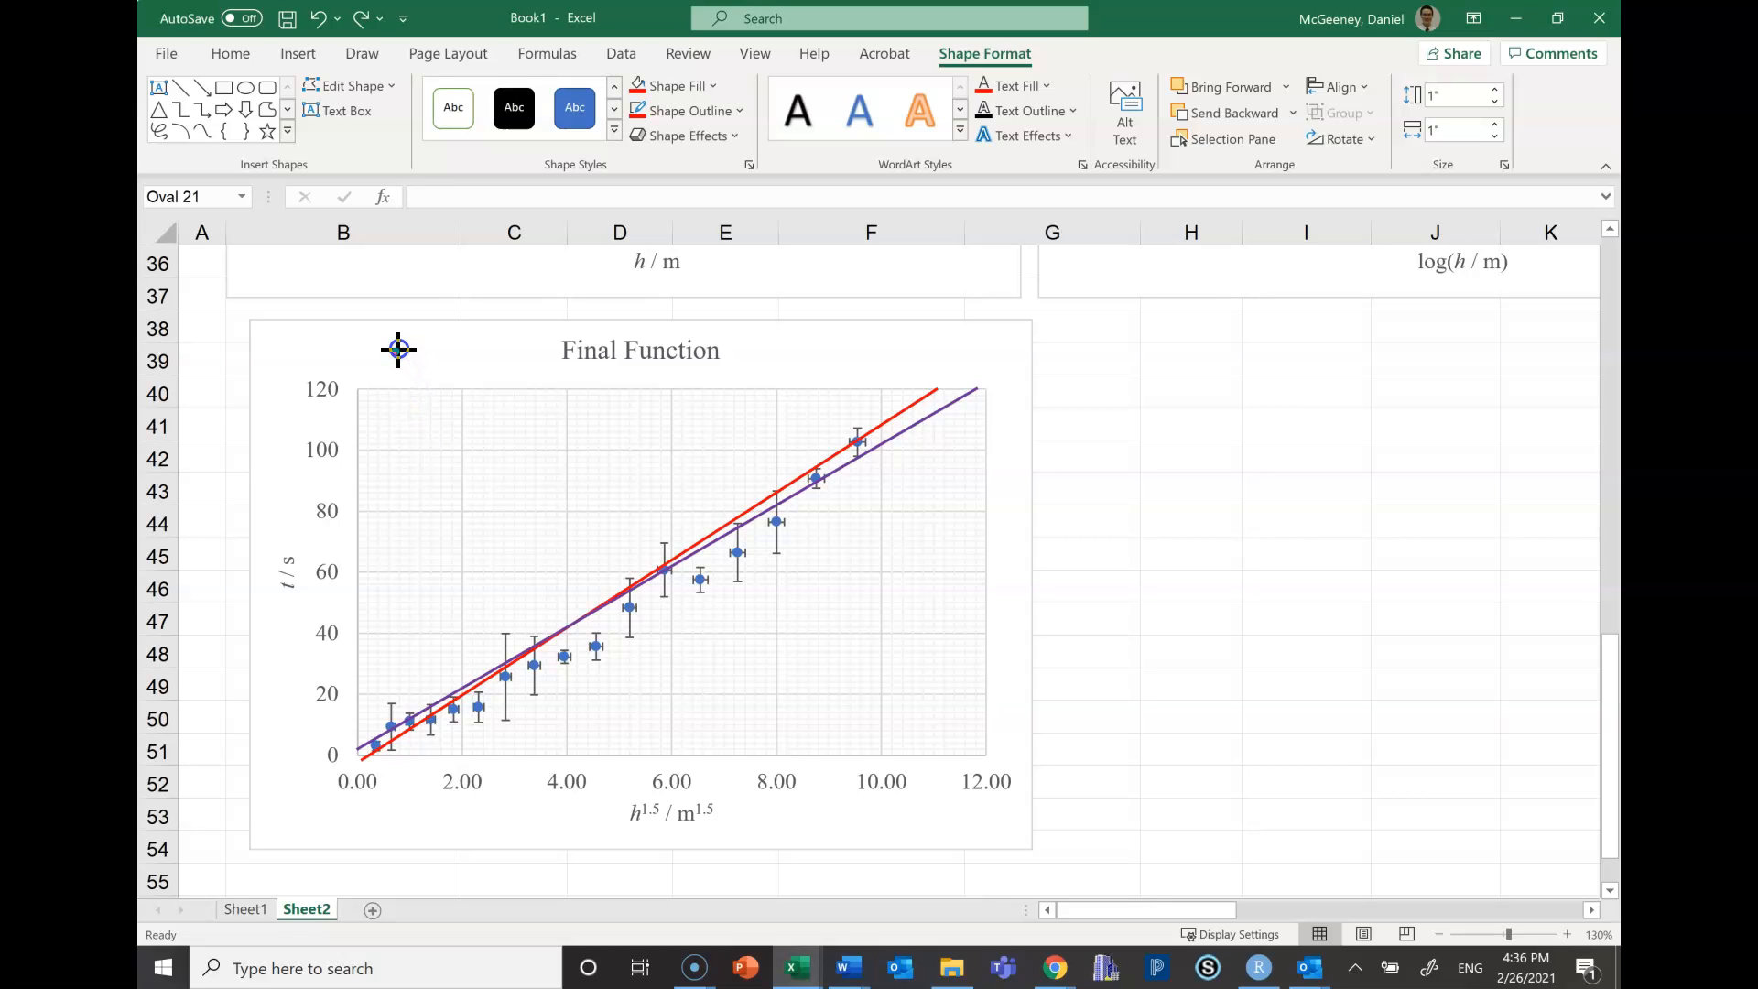
left_click_drag(400, 359, 401, 359)
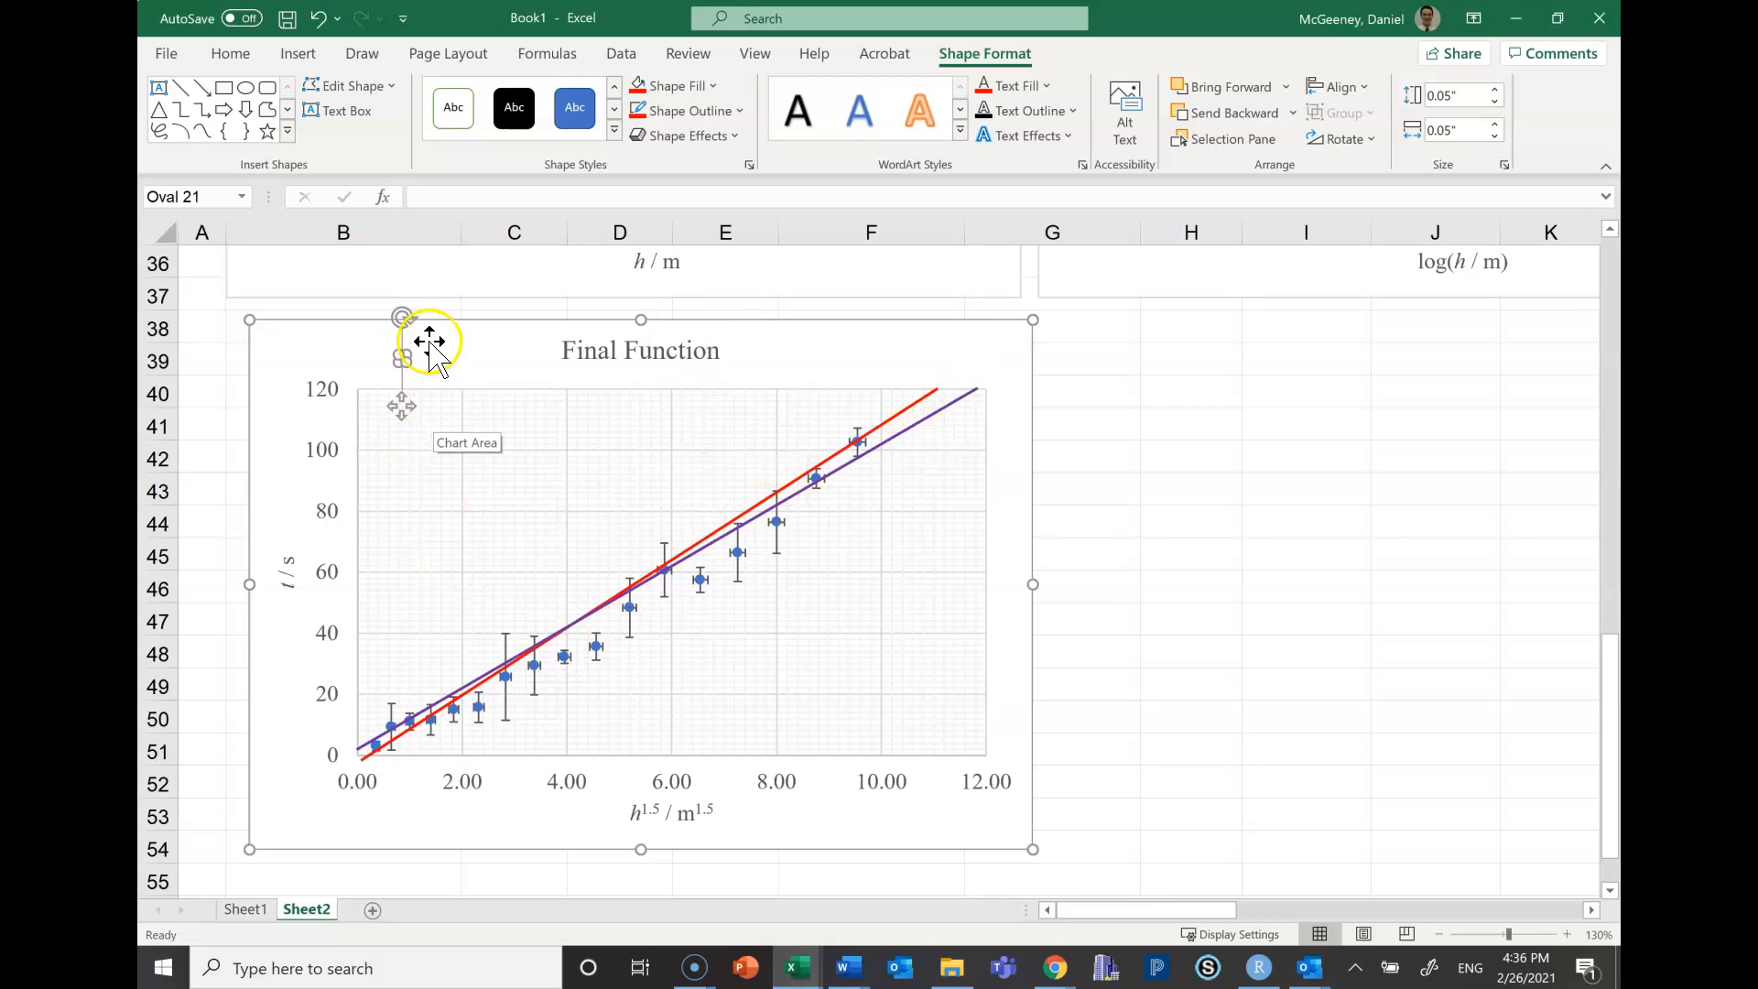
left_click_drag(404, 359, 483, 421)
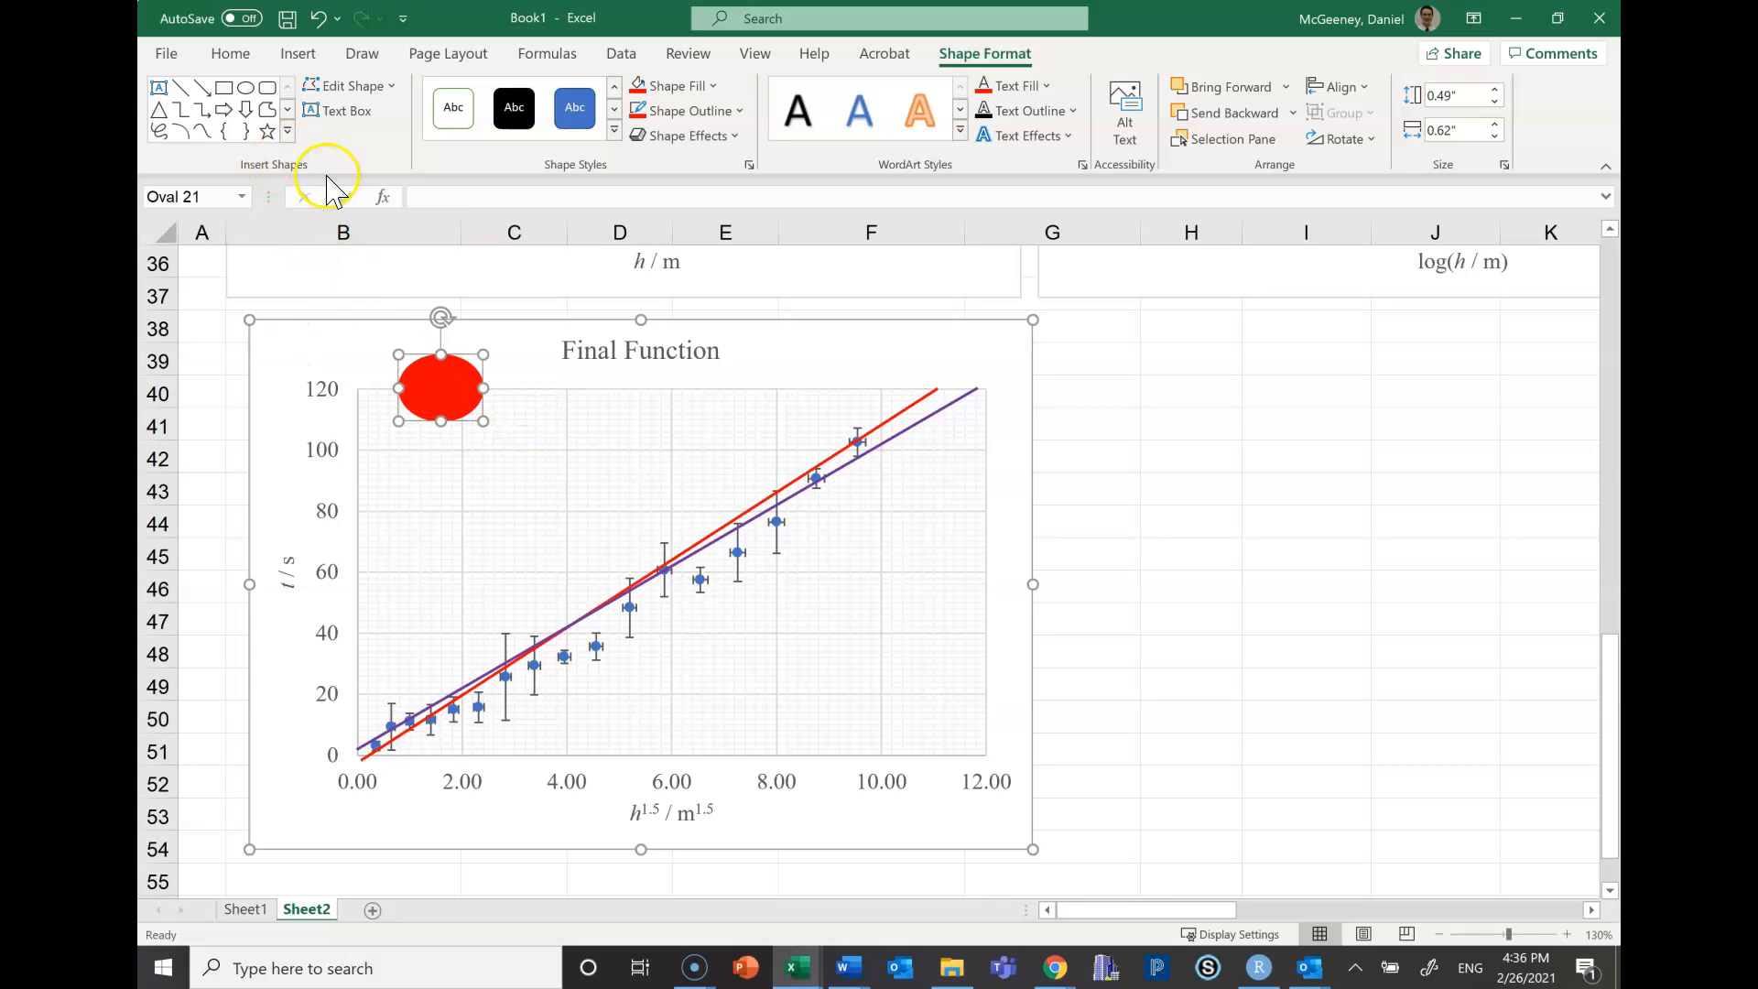
key("ctrl+z")
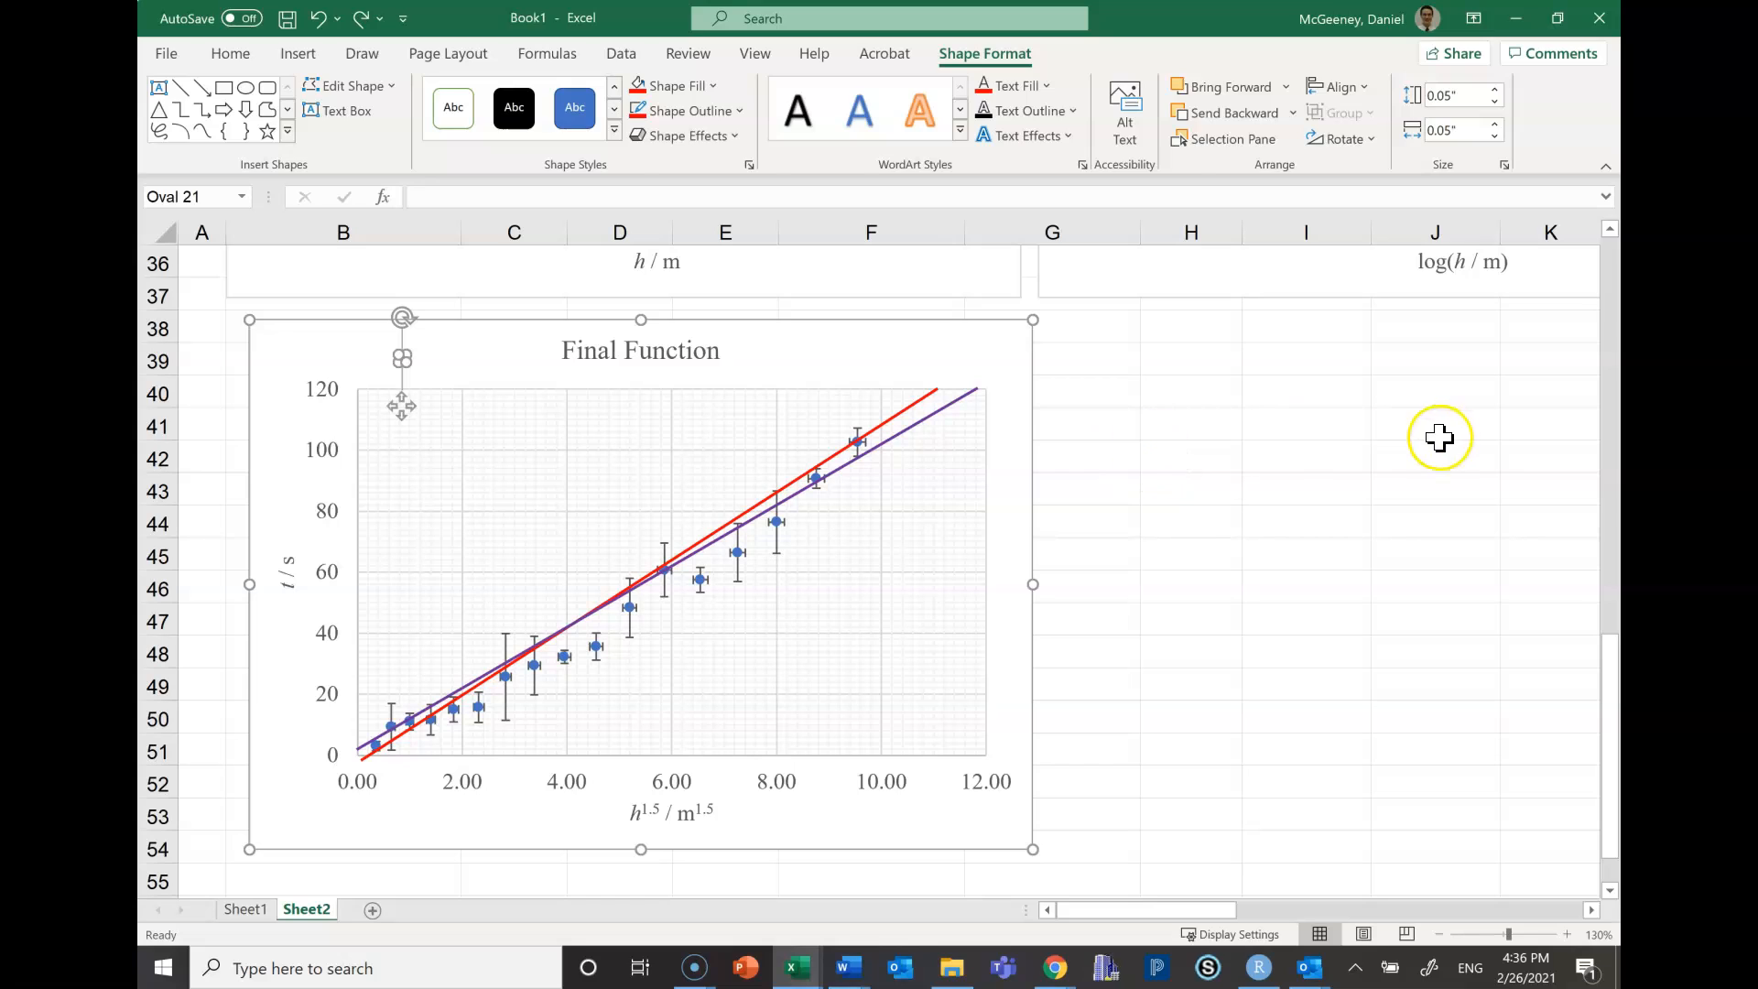
Move the red dot onto the upper end of the red line, at the 120 s level of the Final Function chart
left_click(1439, 438)
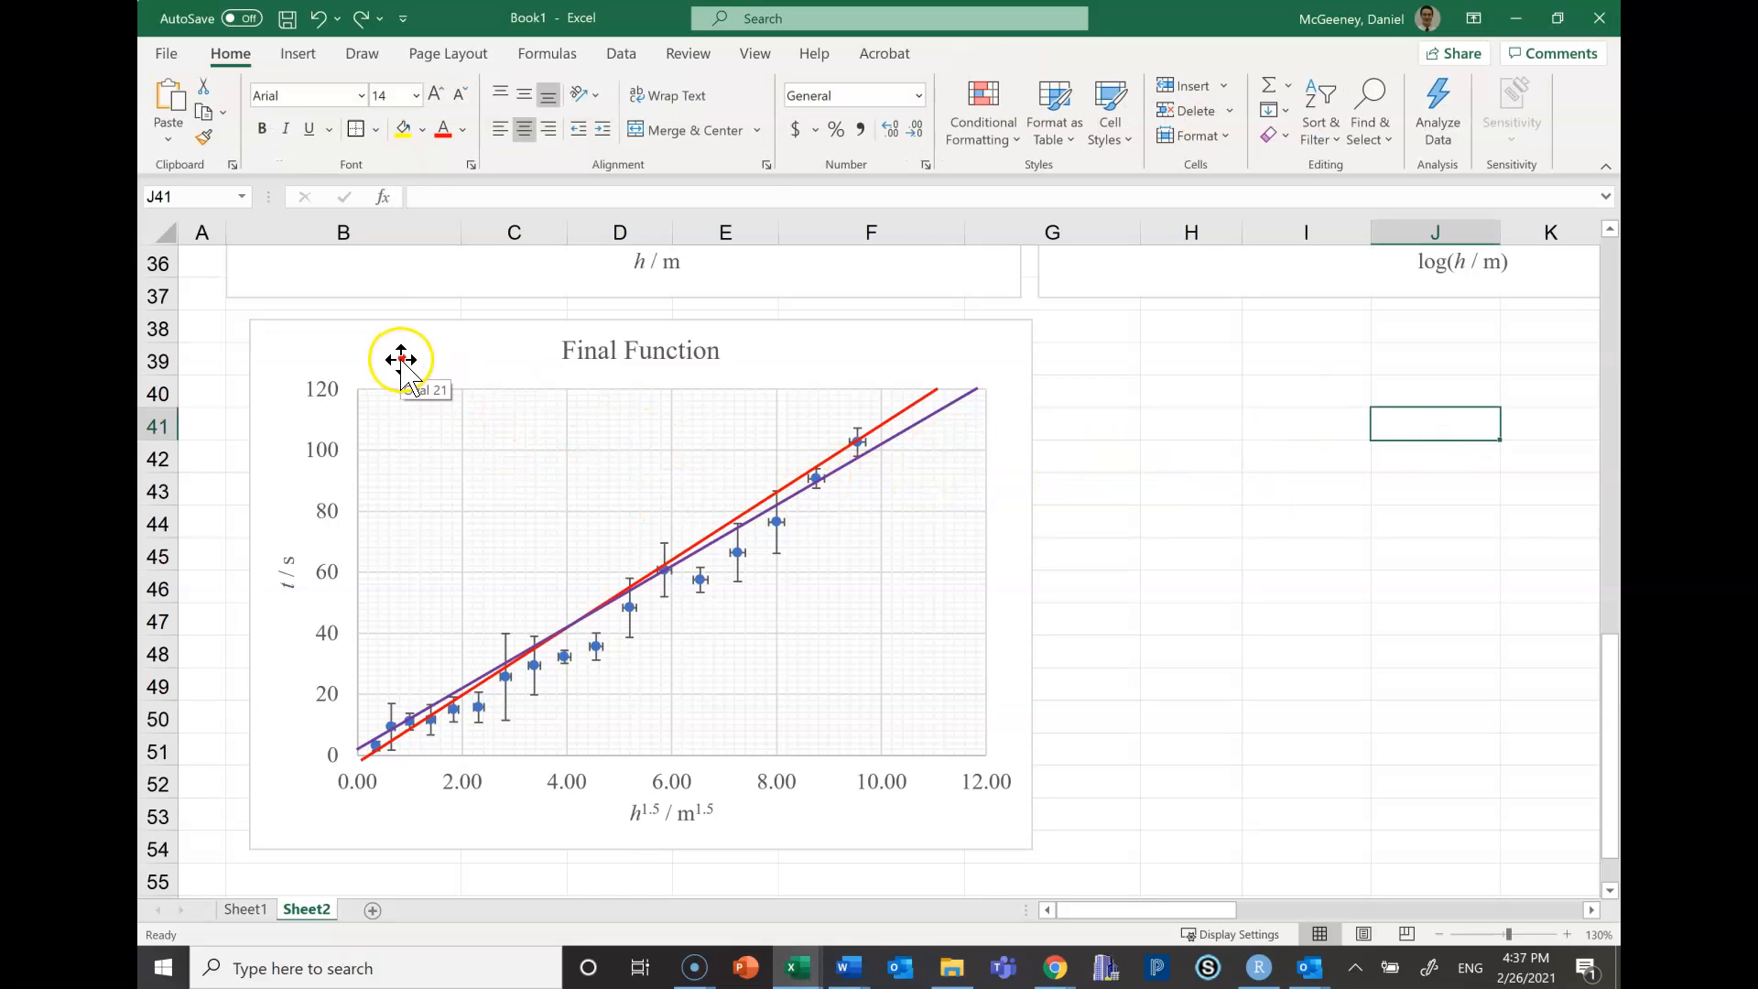
left_click_drag(402, 359, 707, 470)
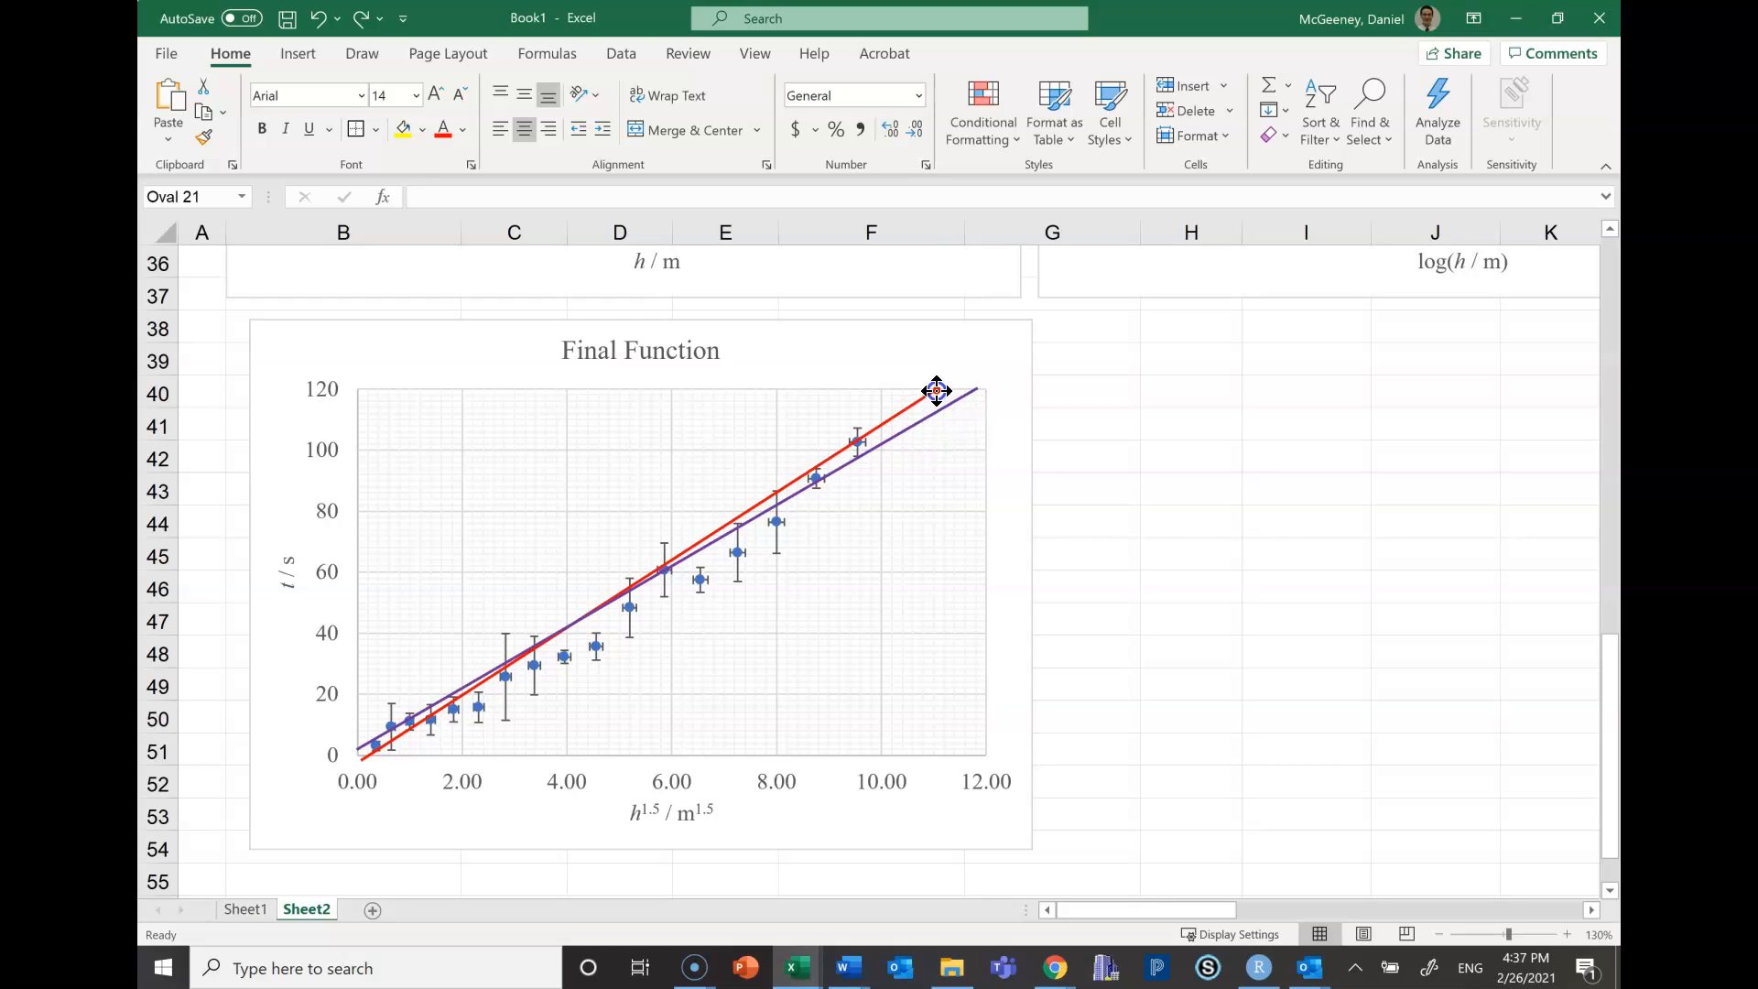
left_click_drag(935, 388, 936, 388)
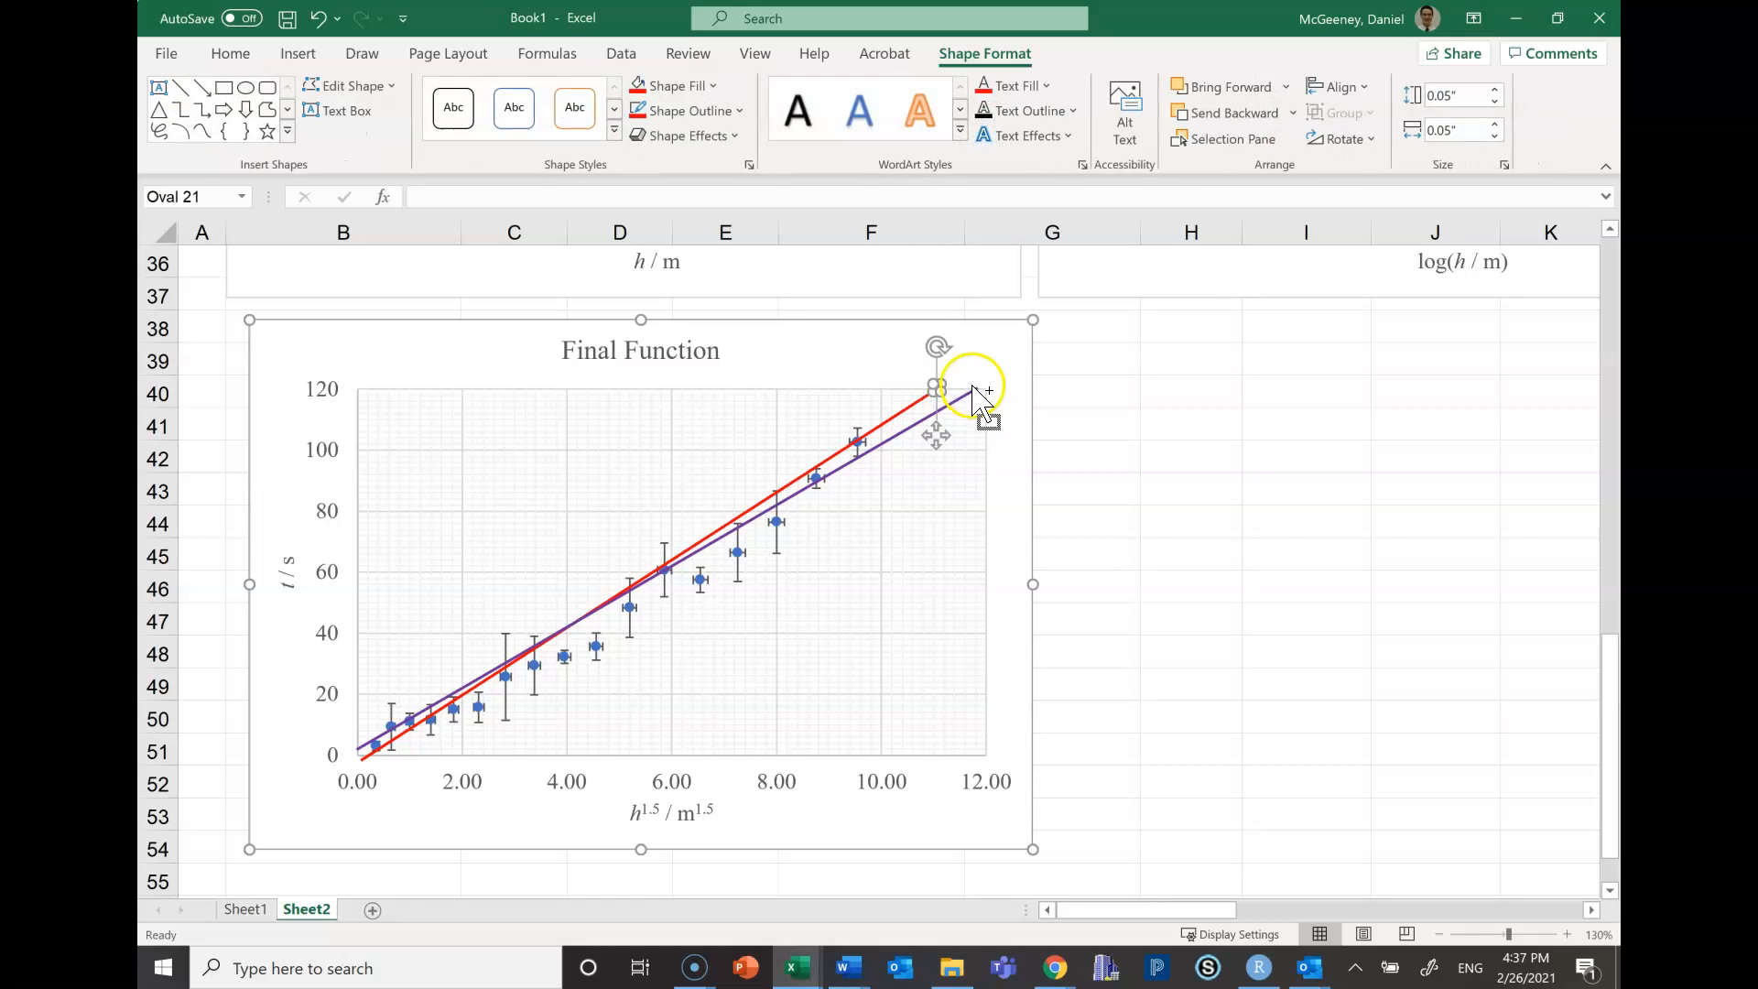
left_click(1425, 426)
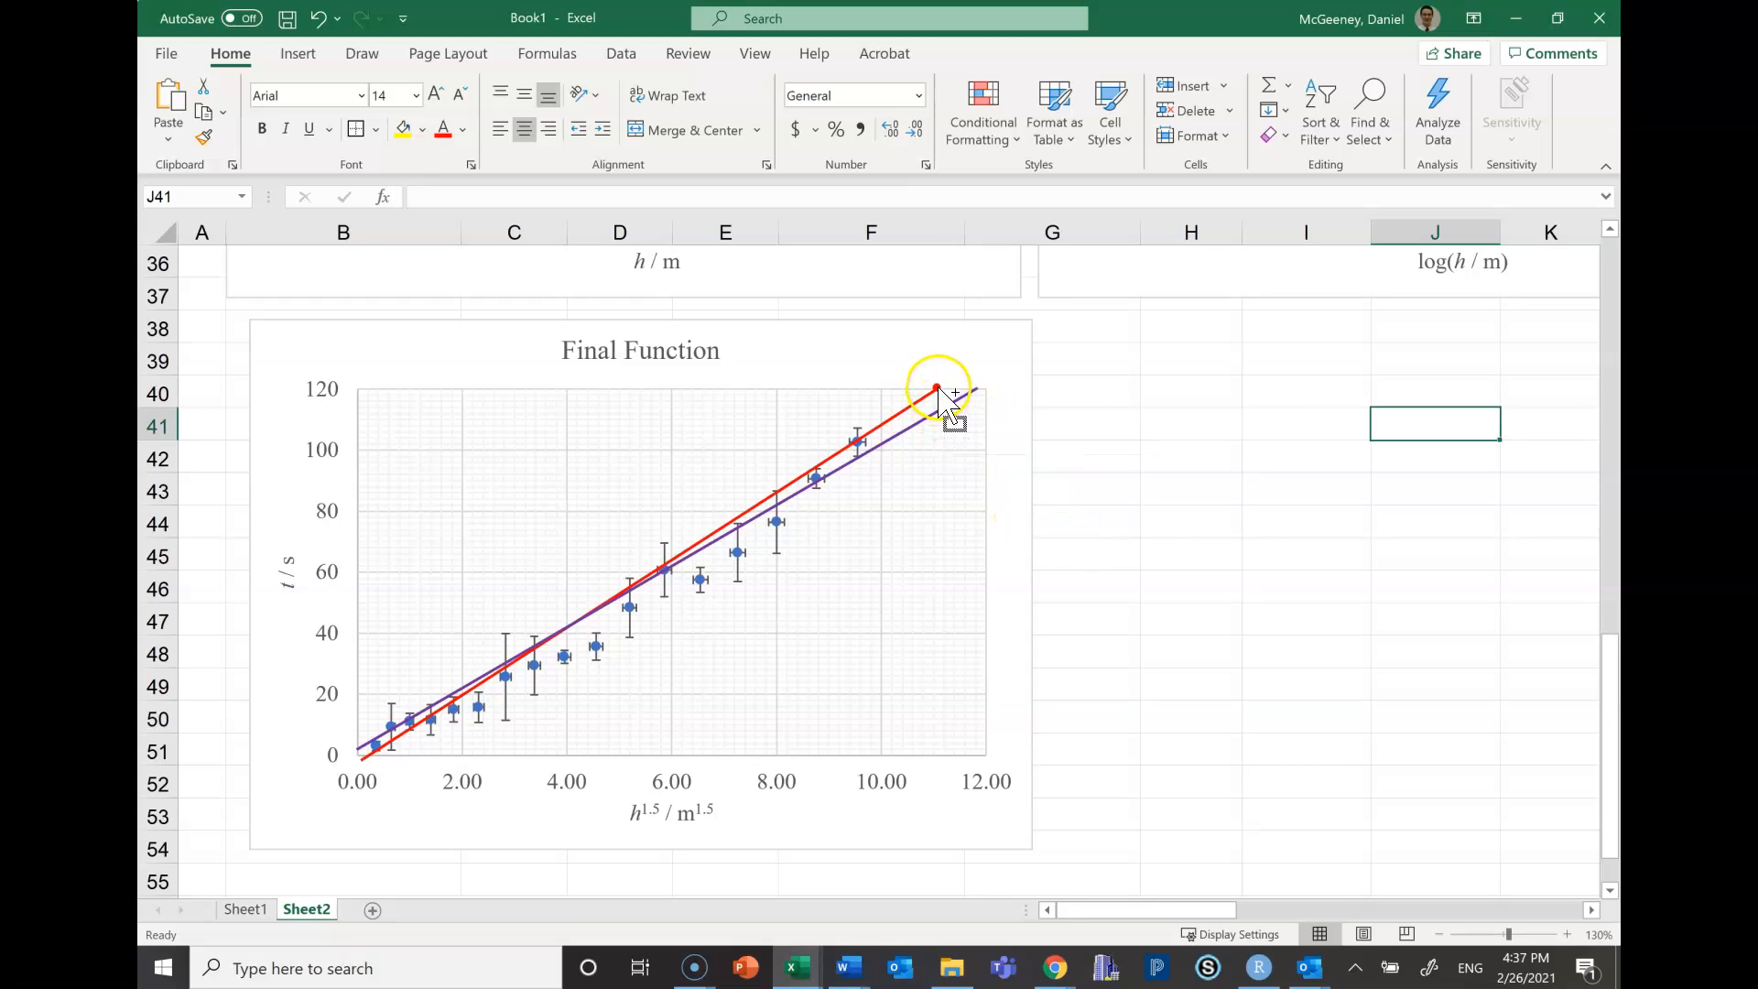
Place a copy of the red dot on the red line where it crosses horizontal value 2.00 and vertical value 20
left_click_drag(938, 389, 732, 545)
left_click_drag(423, 688, 371, 758)
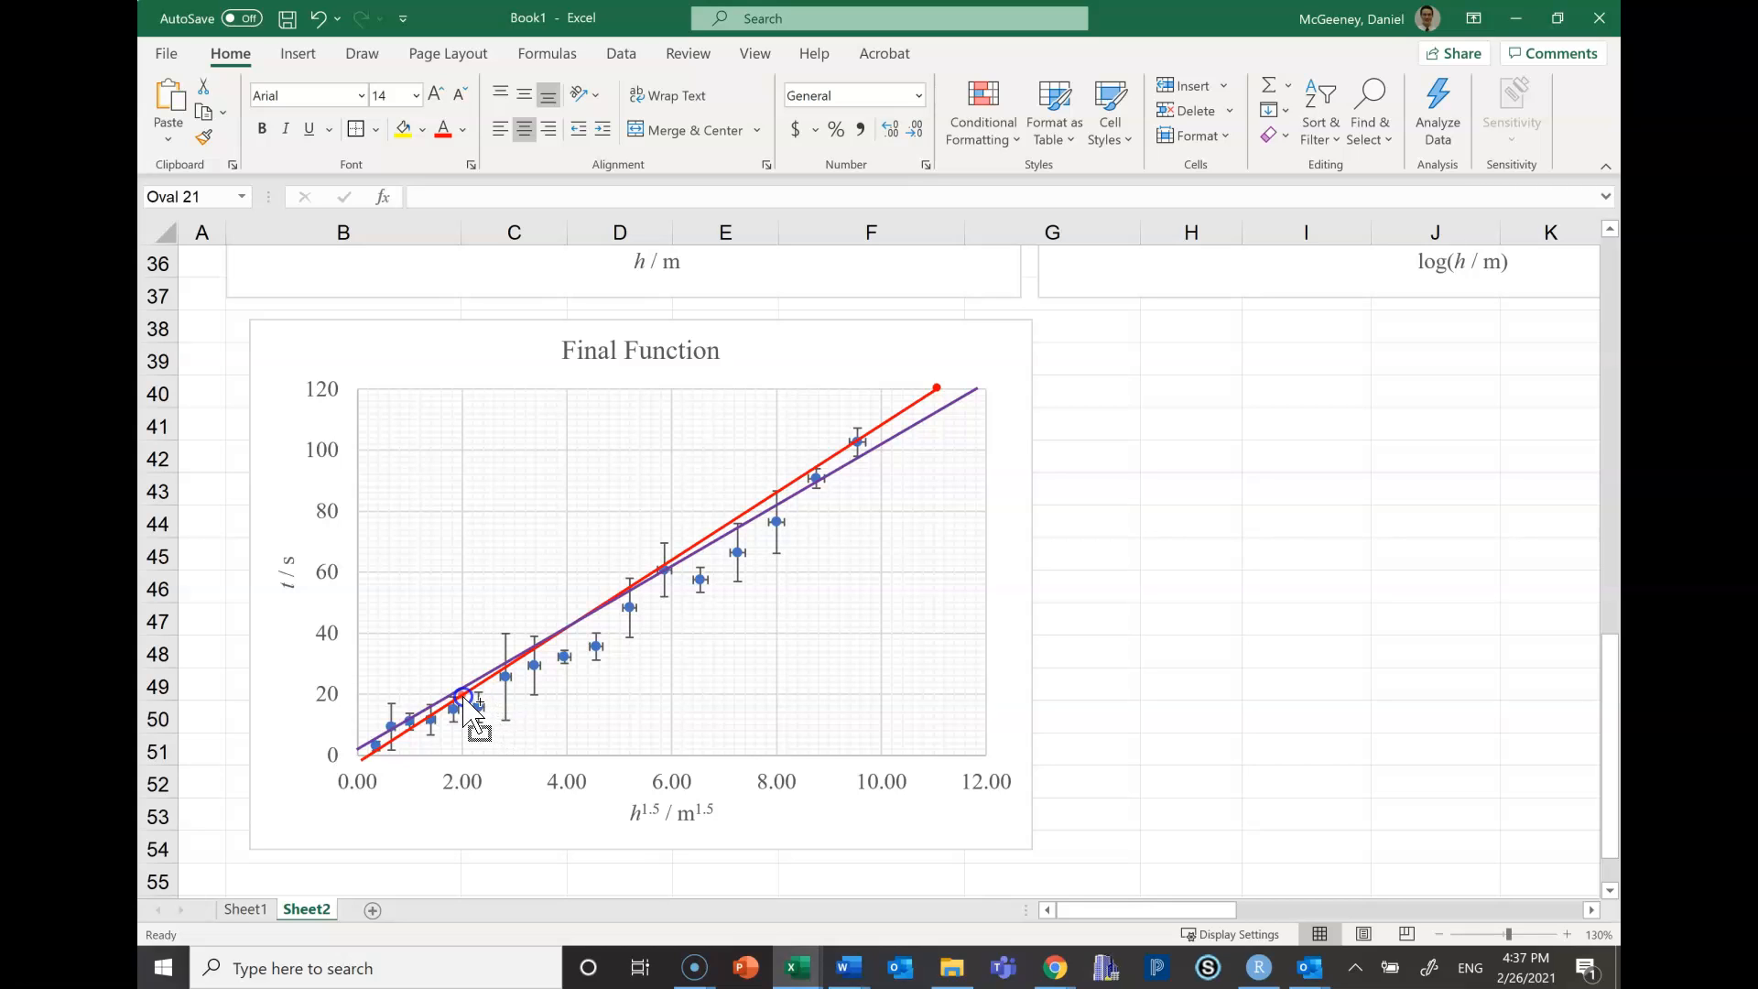
left_click_drag(463, 696, 464, 698)
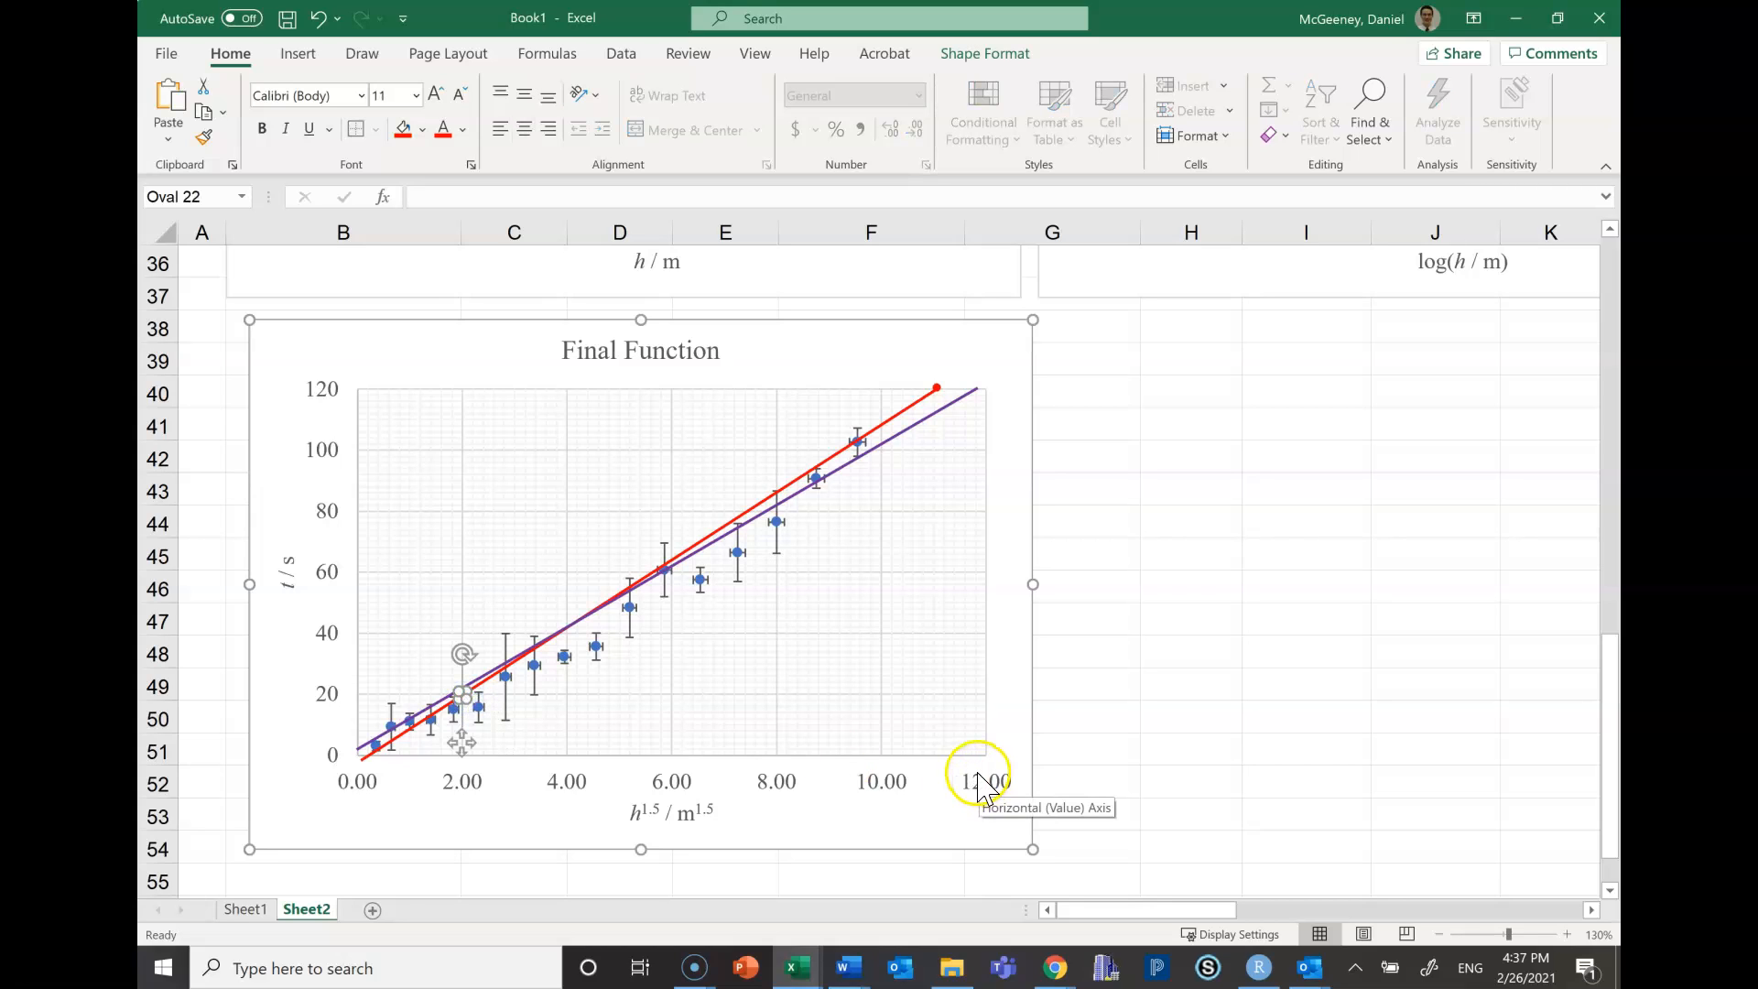
left_click(1456, 499)
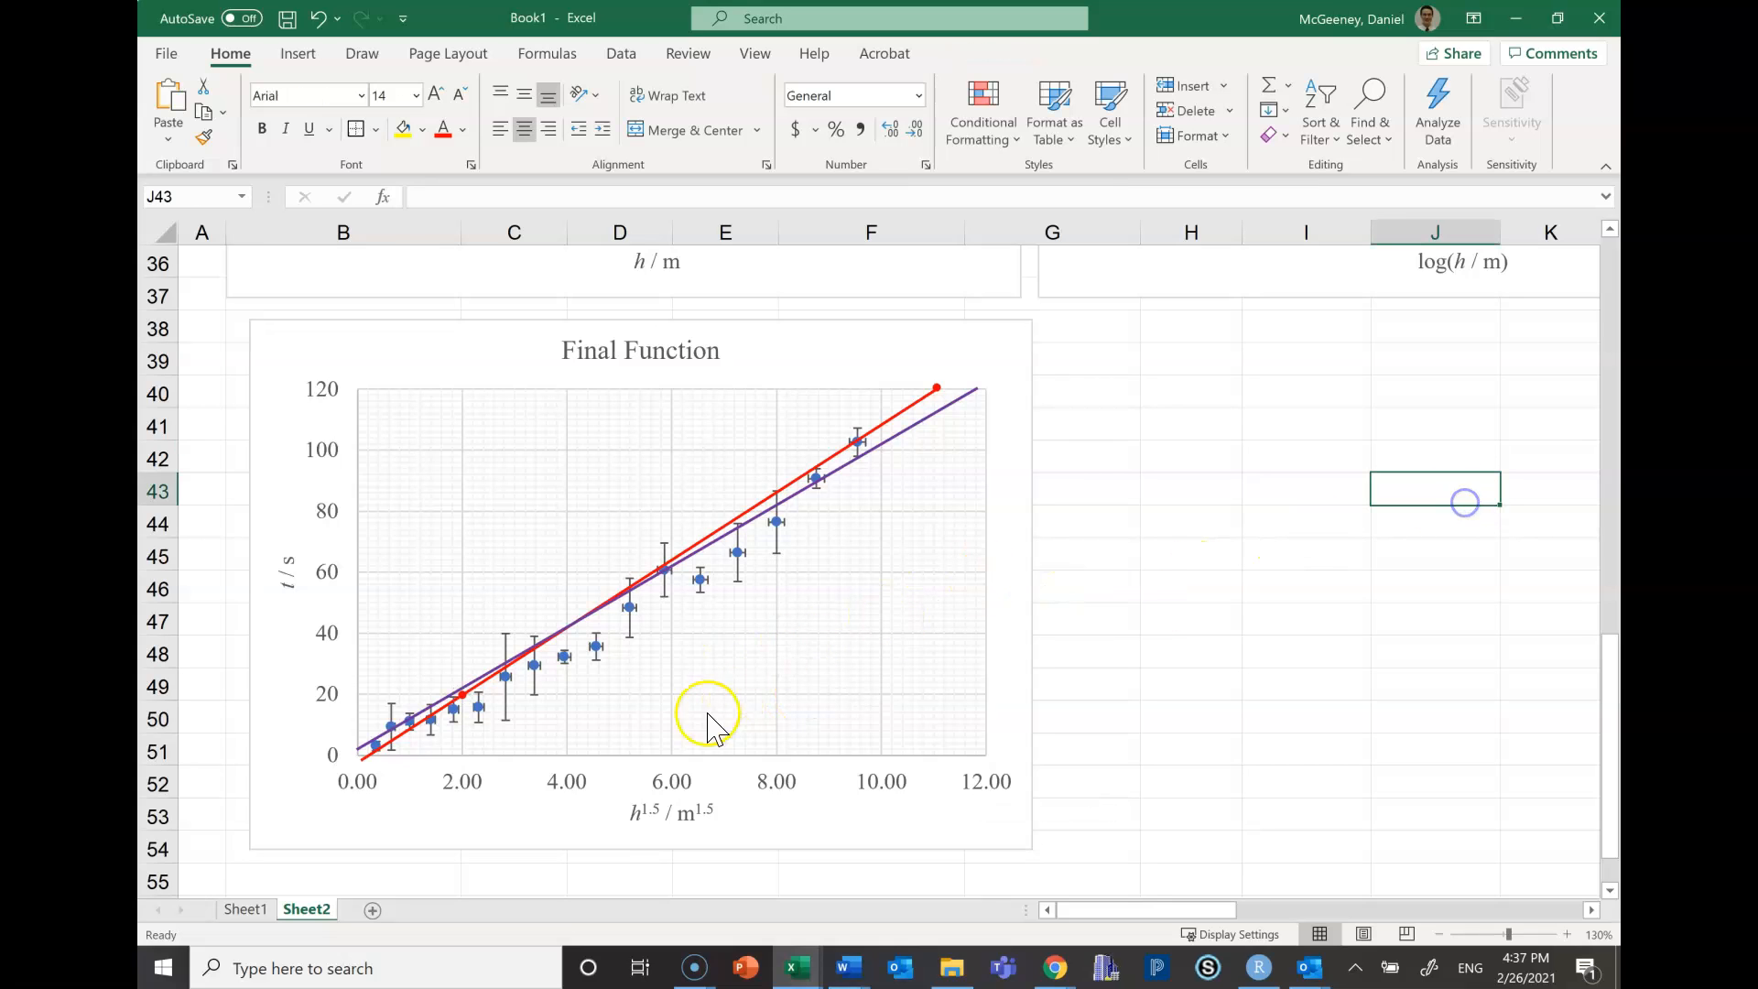
Copy the lower red dot to where the purple line meets the vertical axis, and give the copy a purple outline and fill
left_click_drag(465, 698, 387, 745)
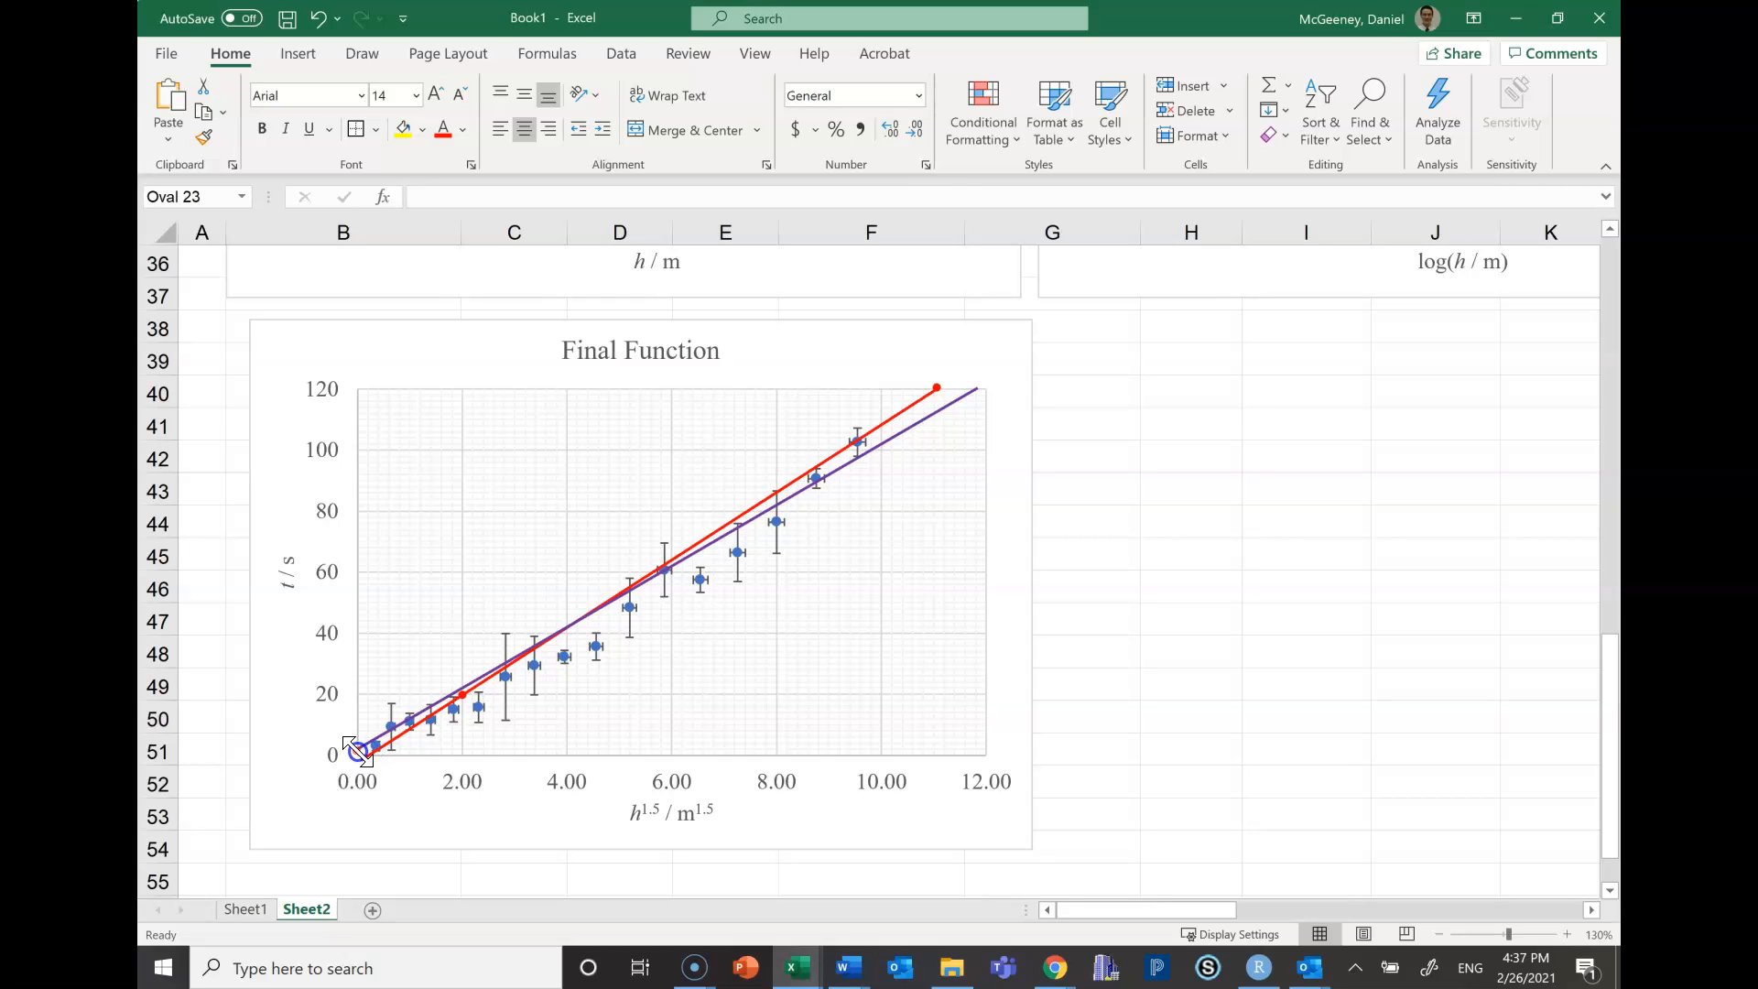
left_click_drag(352, 749, 356, 751)
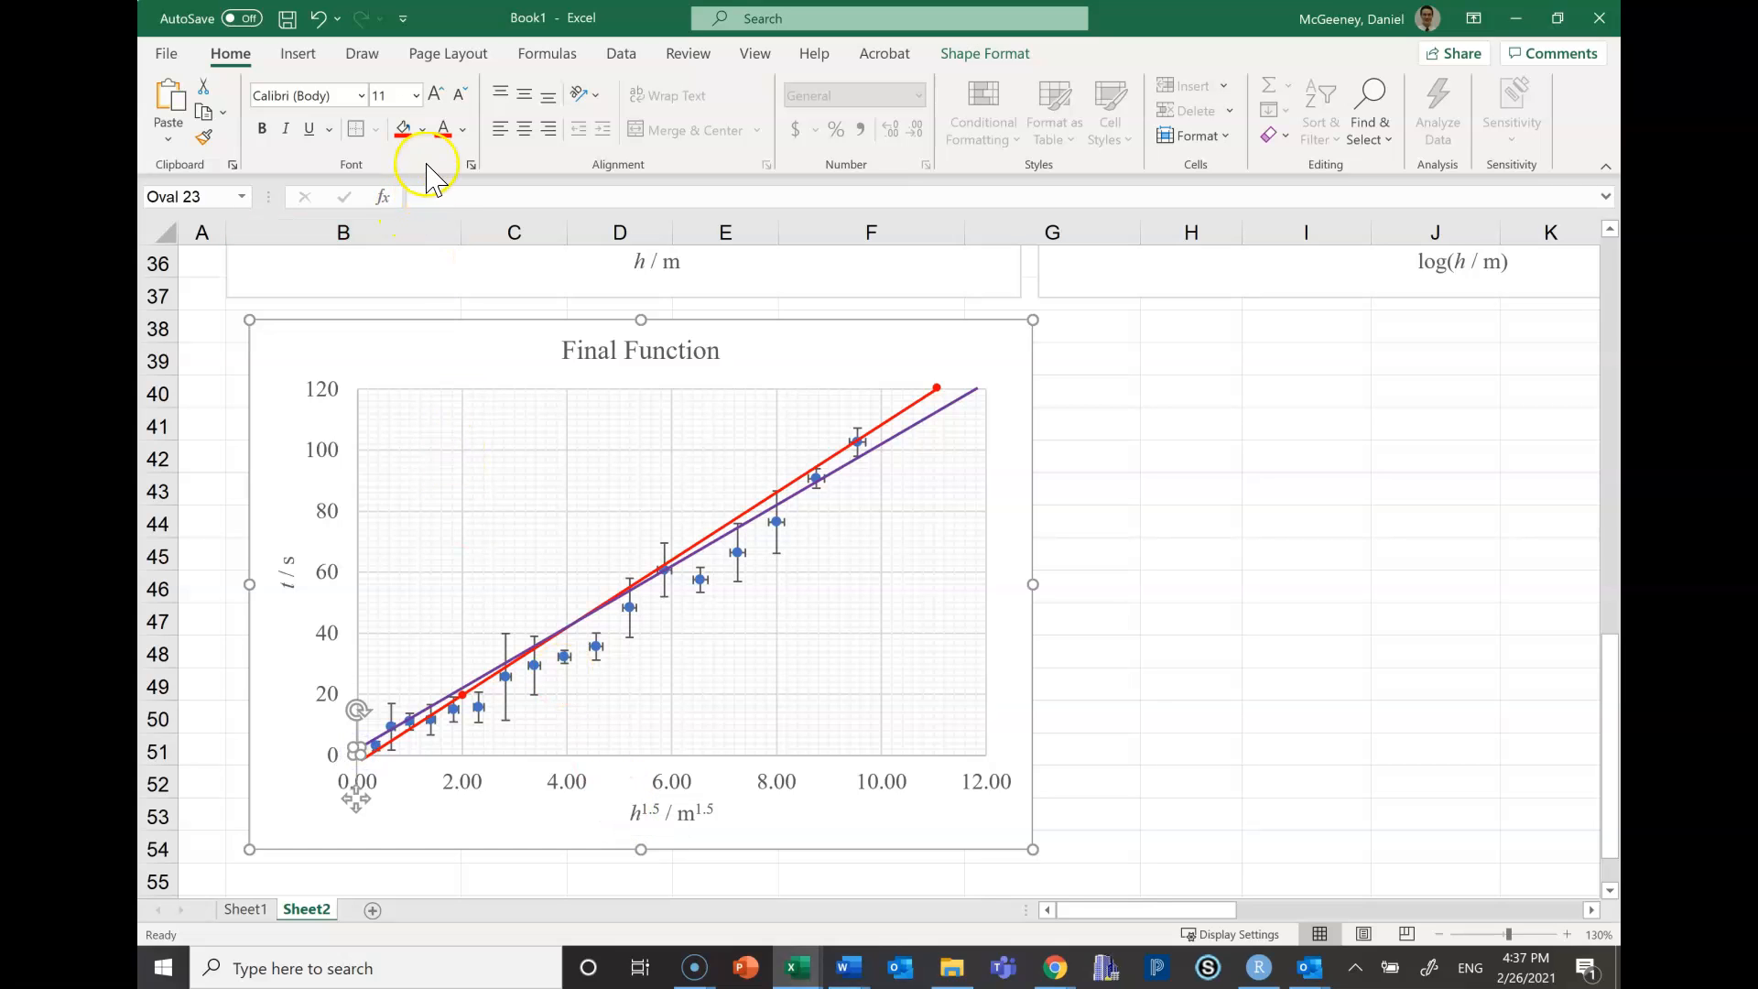
left_click(964, 55)
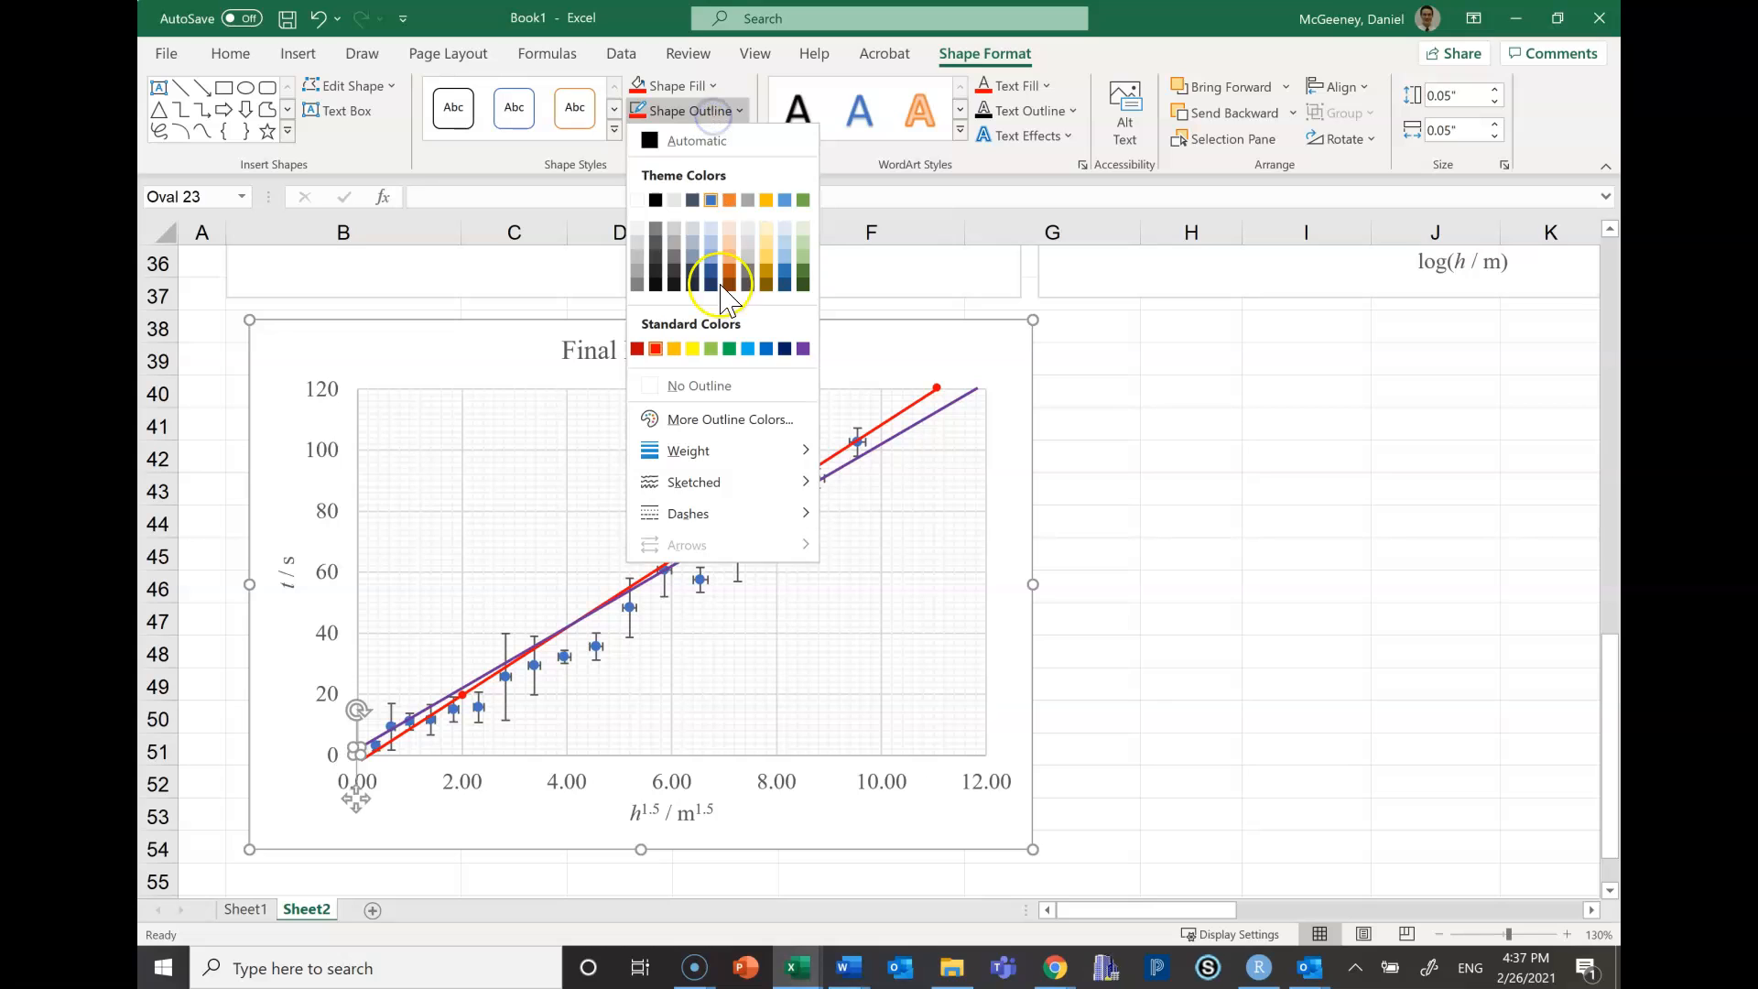
left_click(803, 348)
left_click(692, 87)
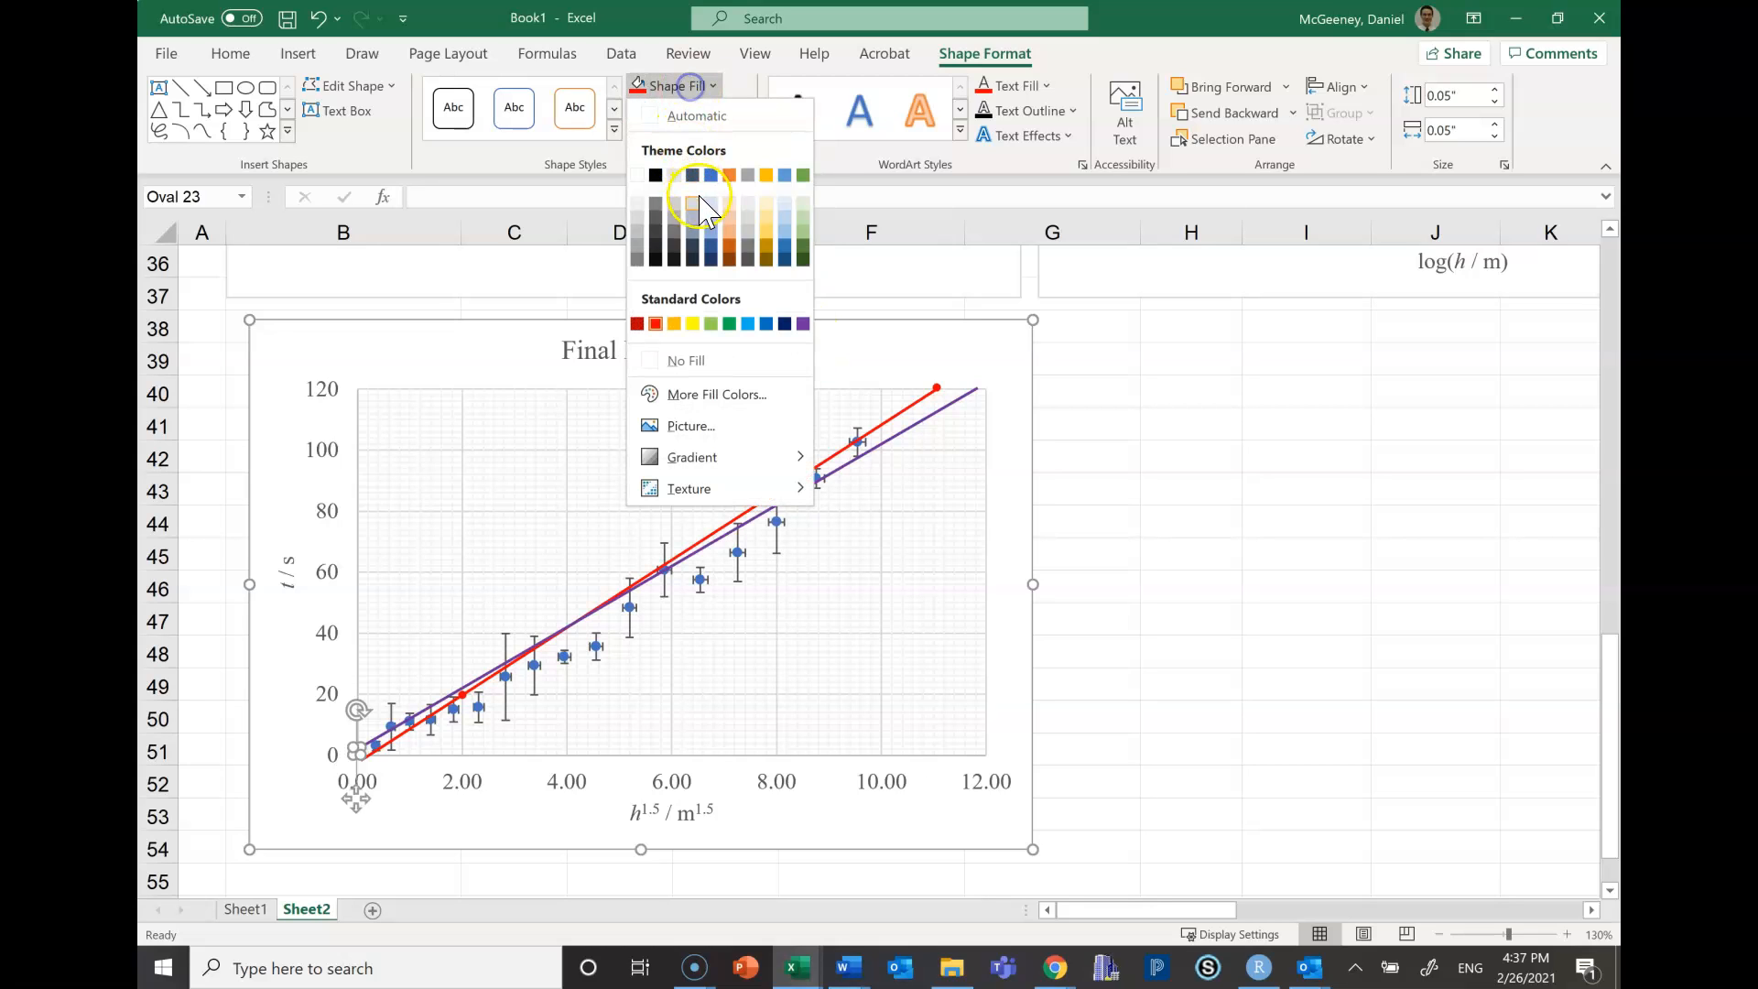
left_click(803, 320)
left_click(1242, 470)
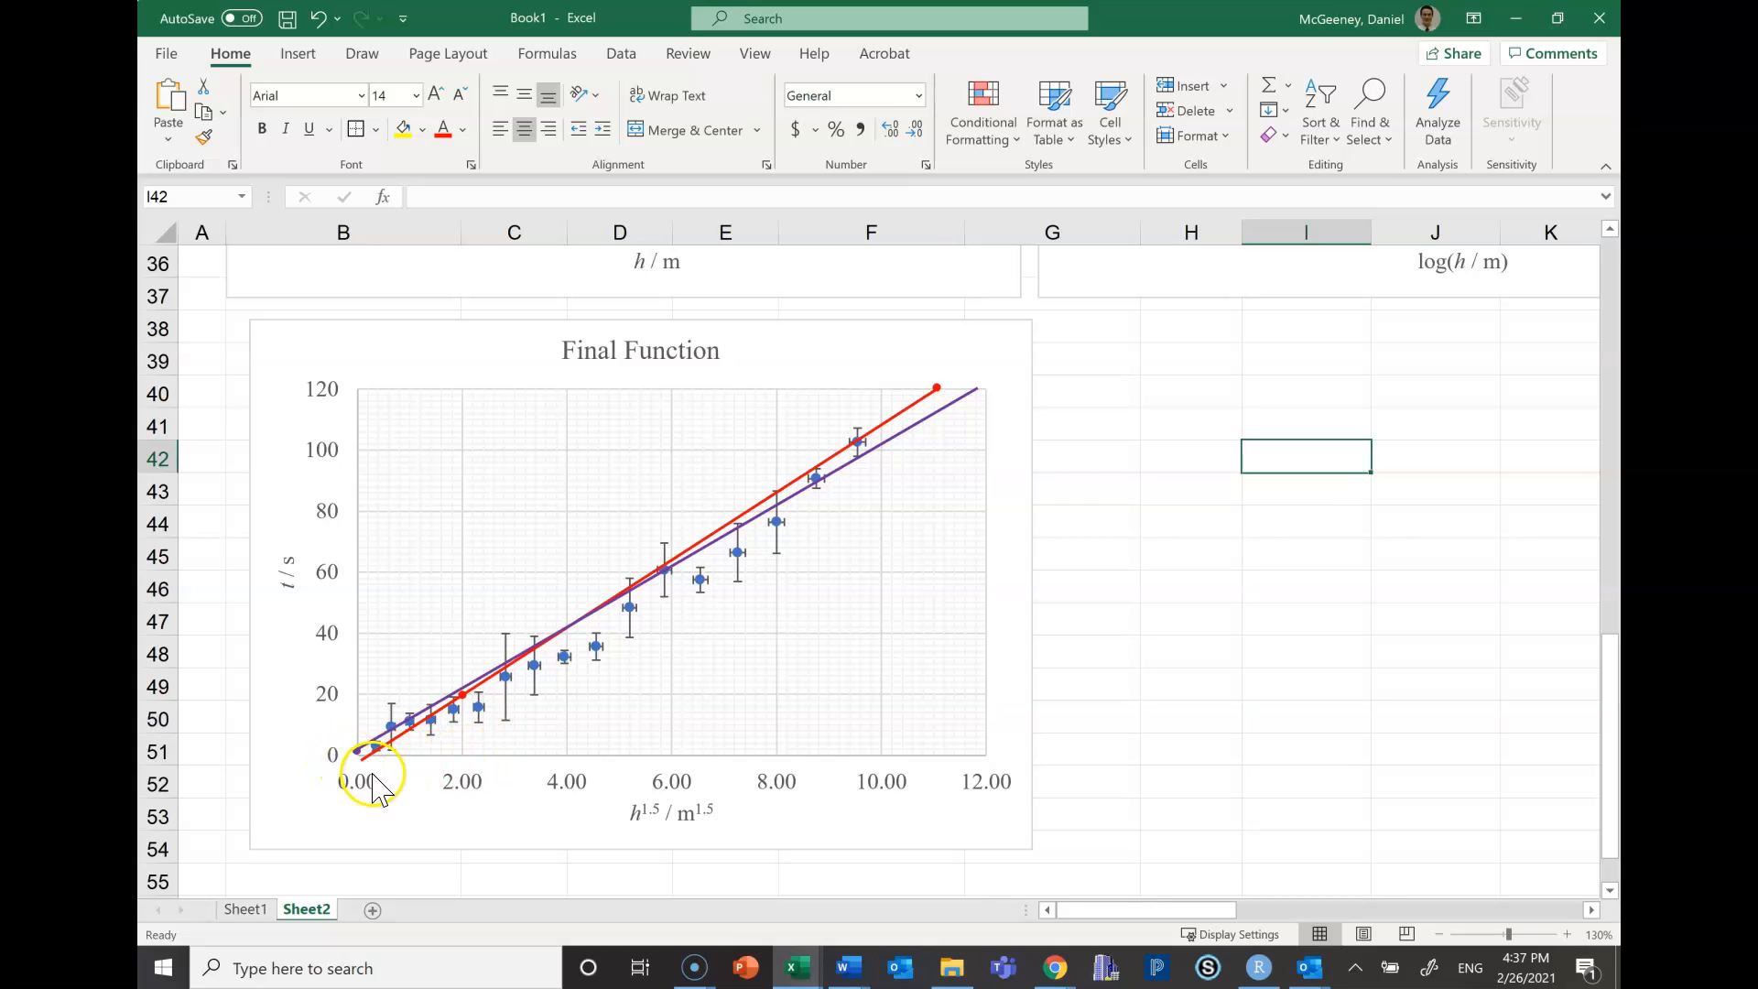
left_click(1282, 521)
left_click(1416, 491)
left_click(1223, 490)
left_click(1364, 620)
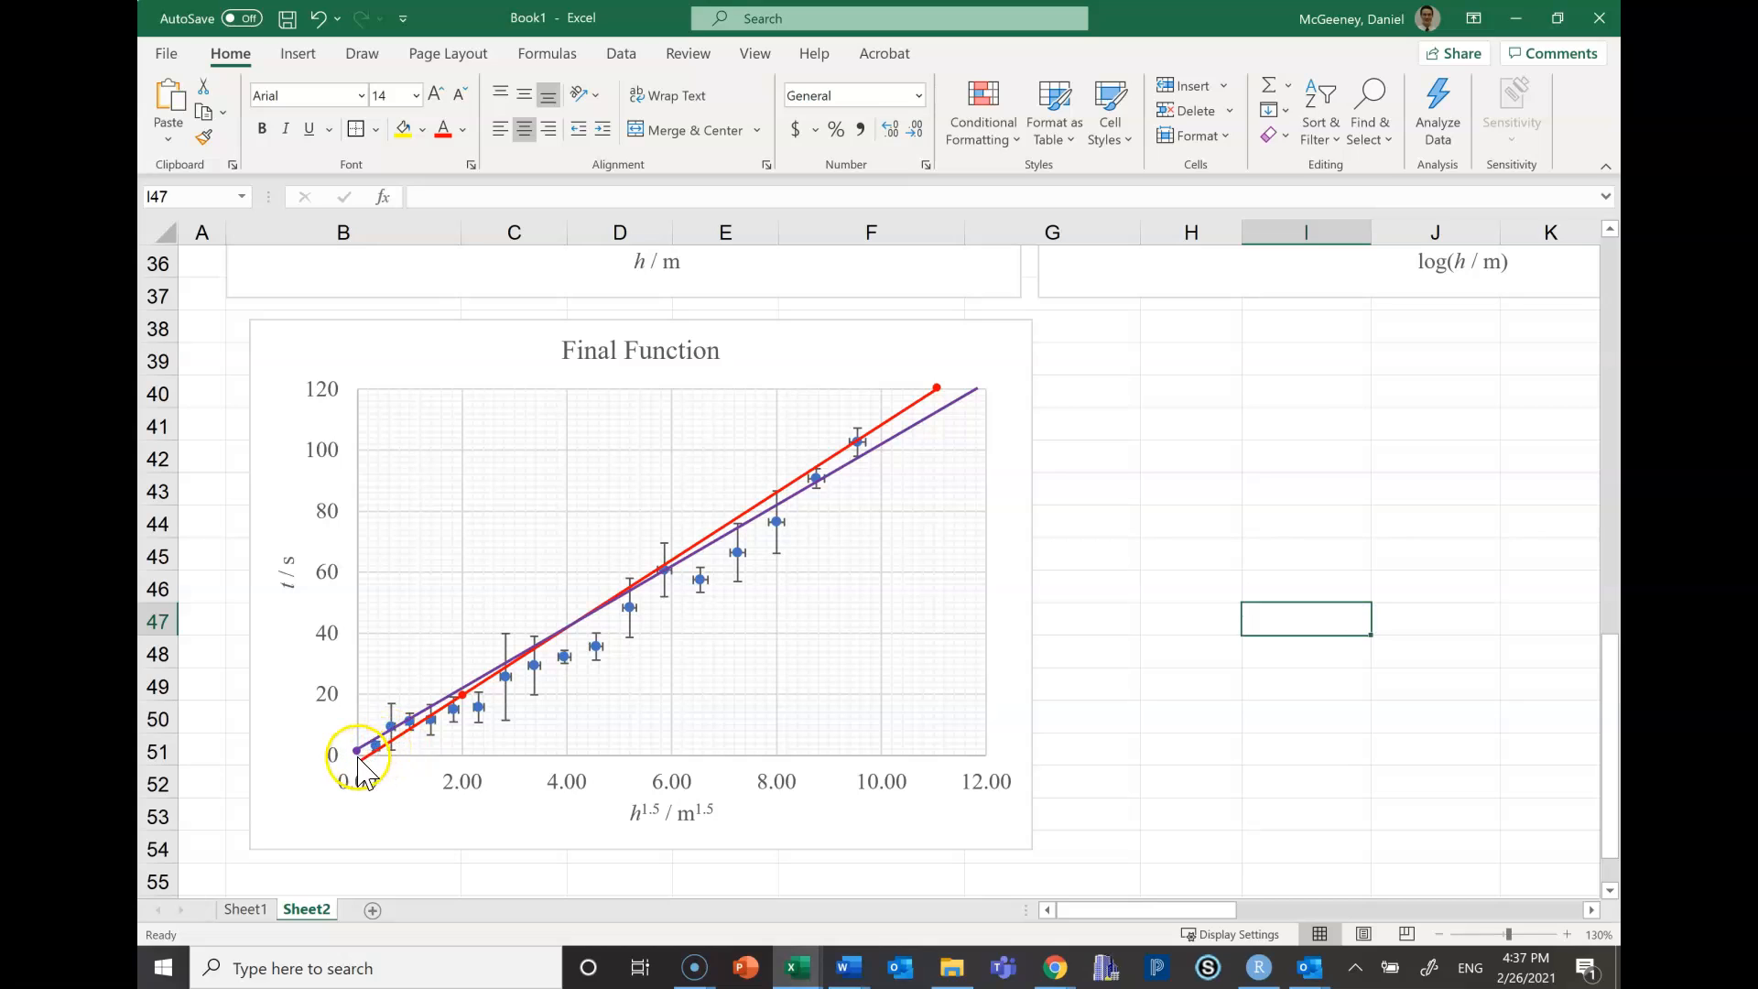
Place a copy of the purple dot on the purple line at about 9.00 on the horizontal axis
left_click_drag(362, 764, 922, 405)
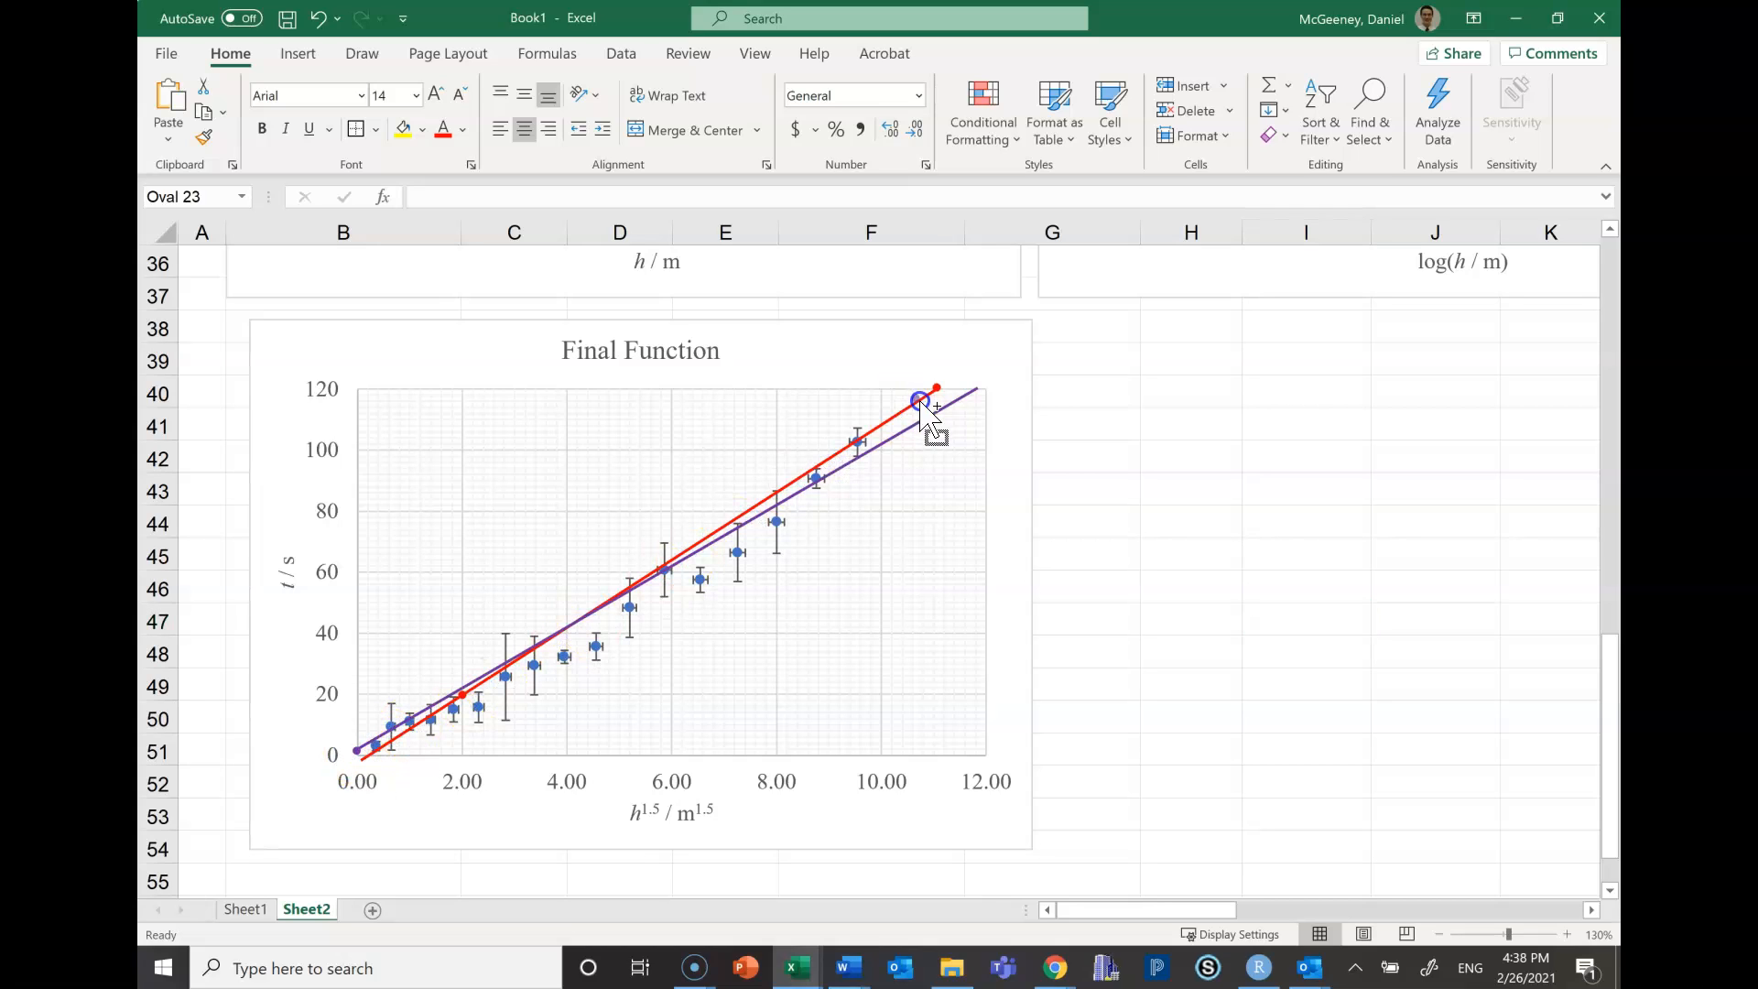
left_click_drag(872, 465, 835, 474)
left_click_drag(831, 476, 830, 476)
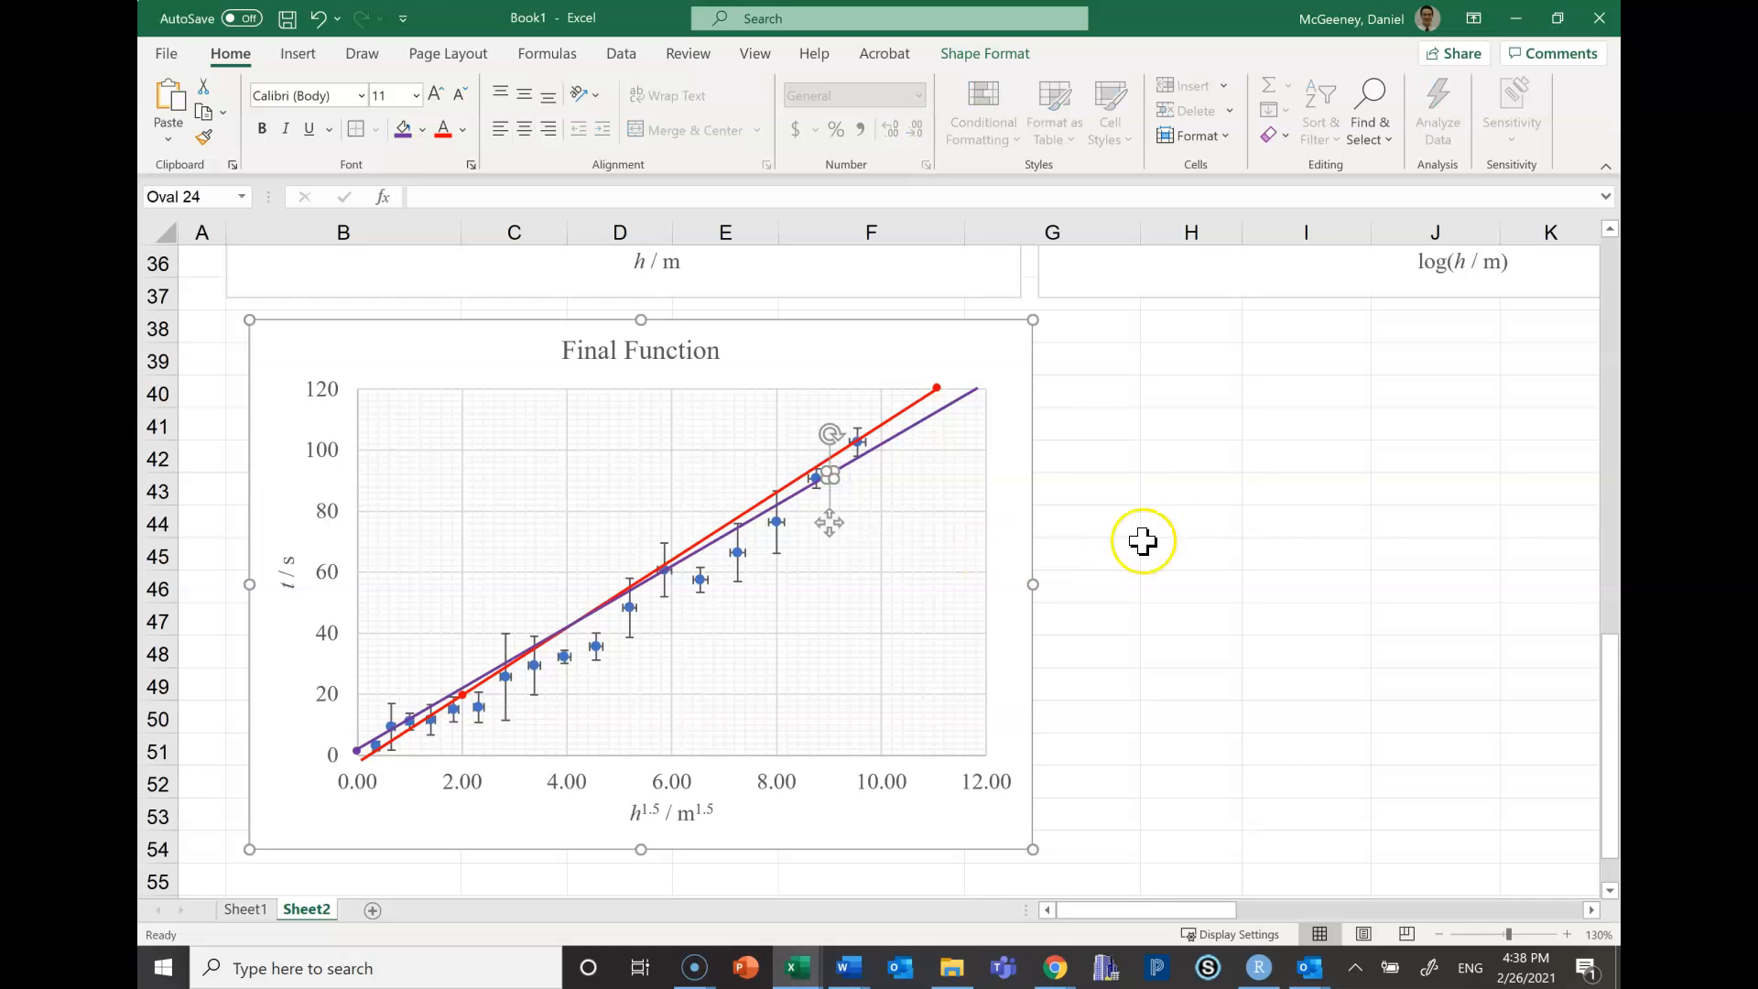
left_click(1220, 514)
left_click(1527, 420)
left_click(1253, 443)
left_click(1099, 332)
left_click(1331, 398)
left_click_drag(1172, 532, 1143, 544)
left_click(1310, 451)
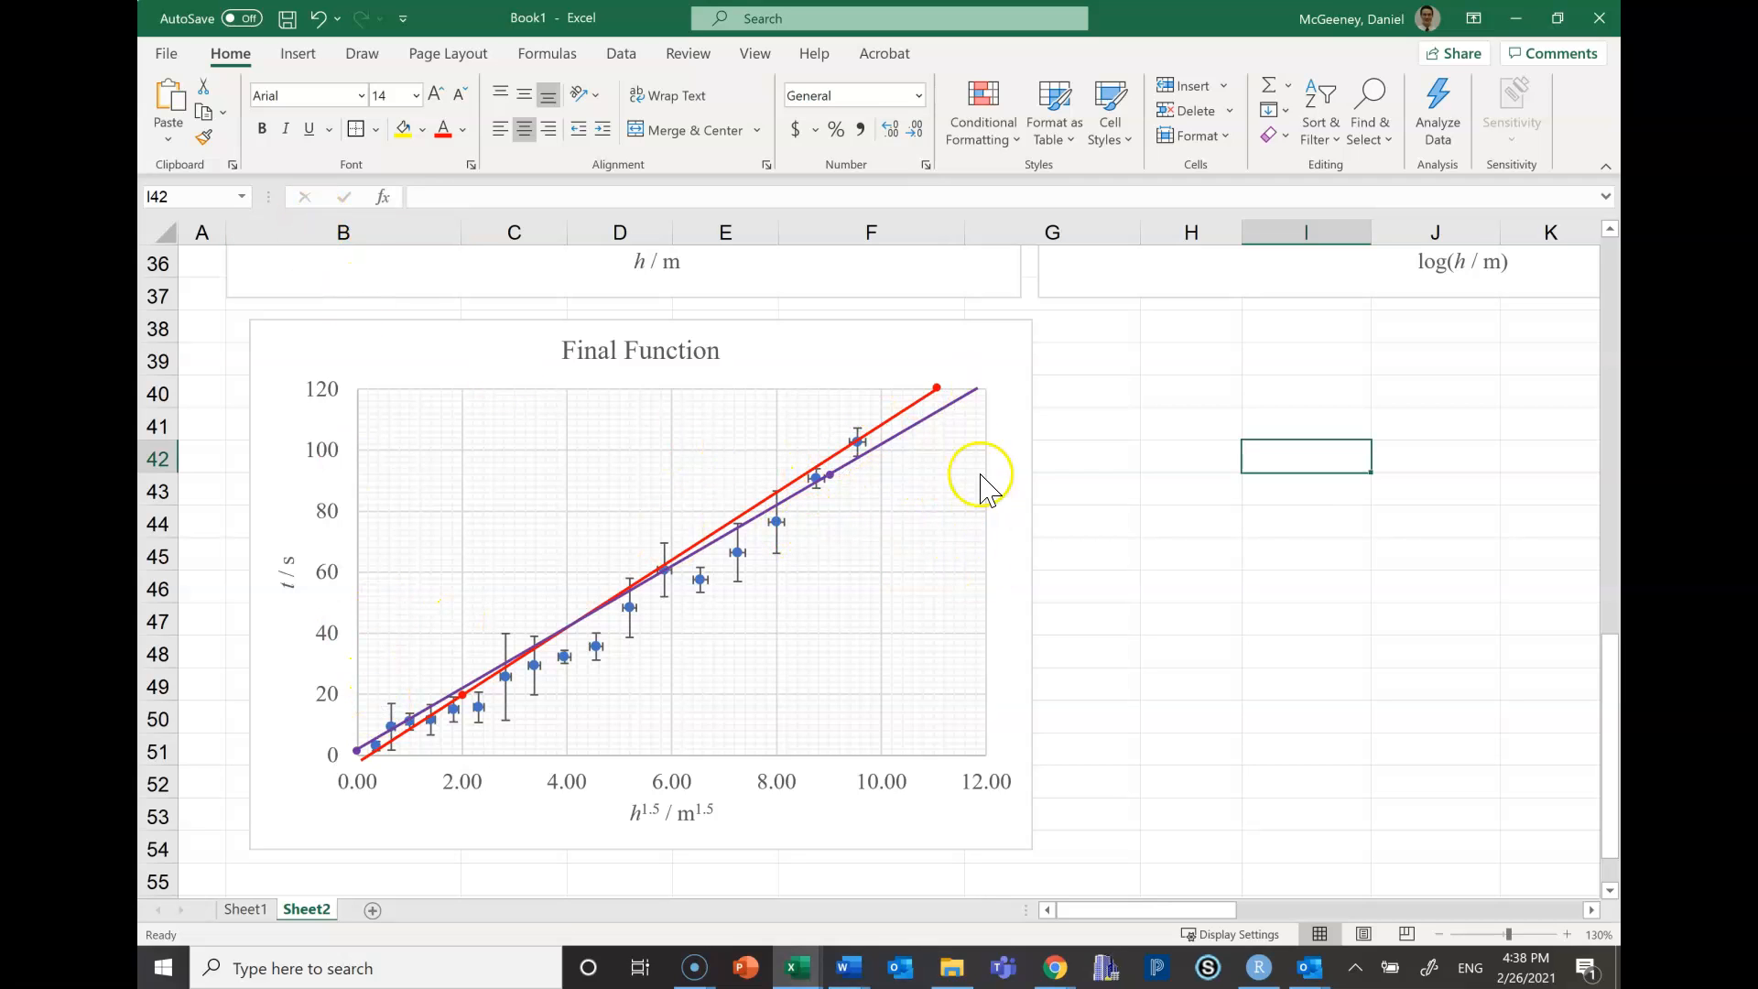
With the Final Function chart selected, insert a square text box inside the upper-left part of its plot area
left_click(276, 351)
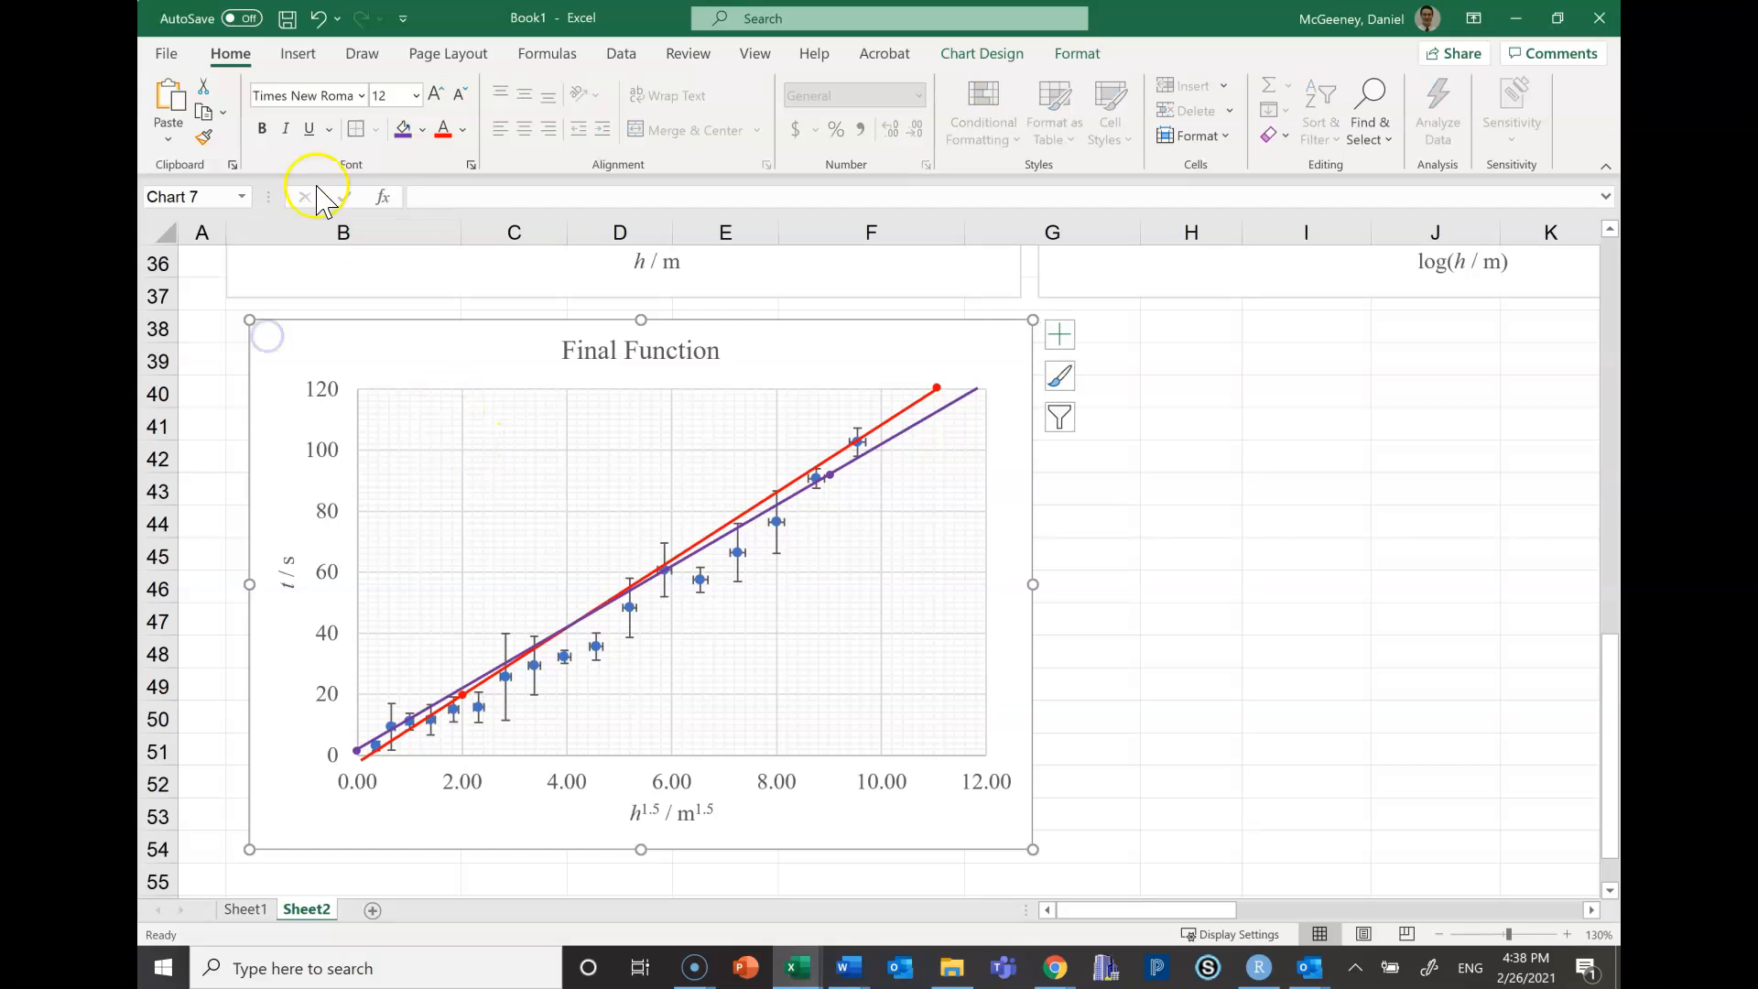
left_click(283, 55)
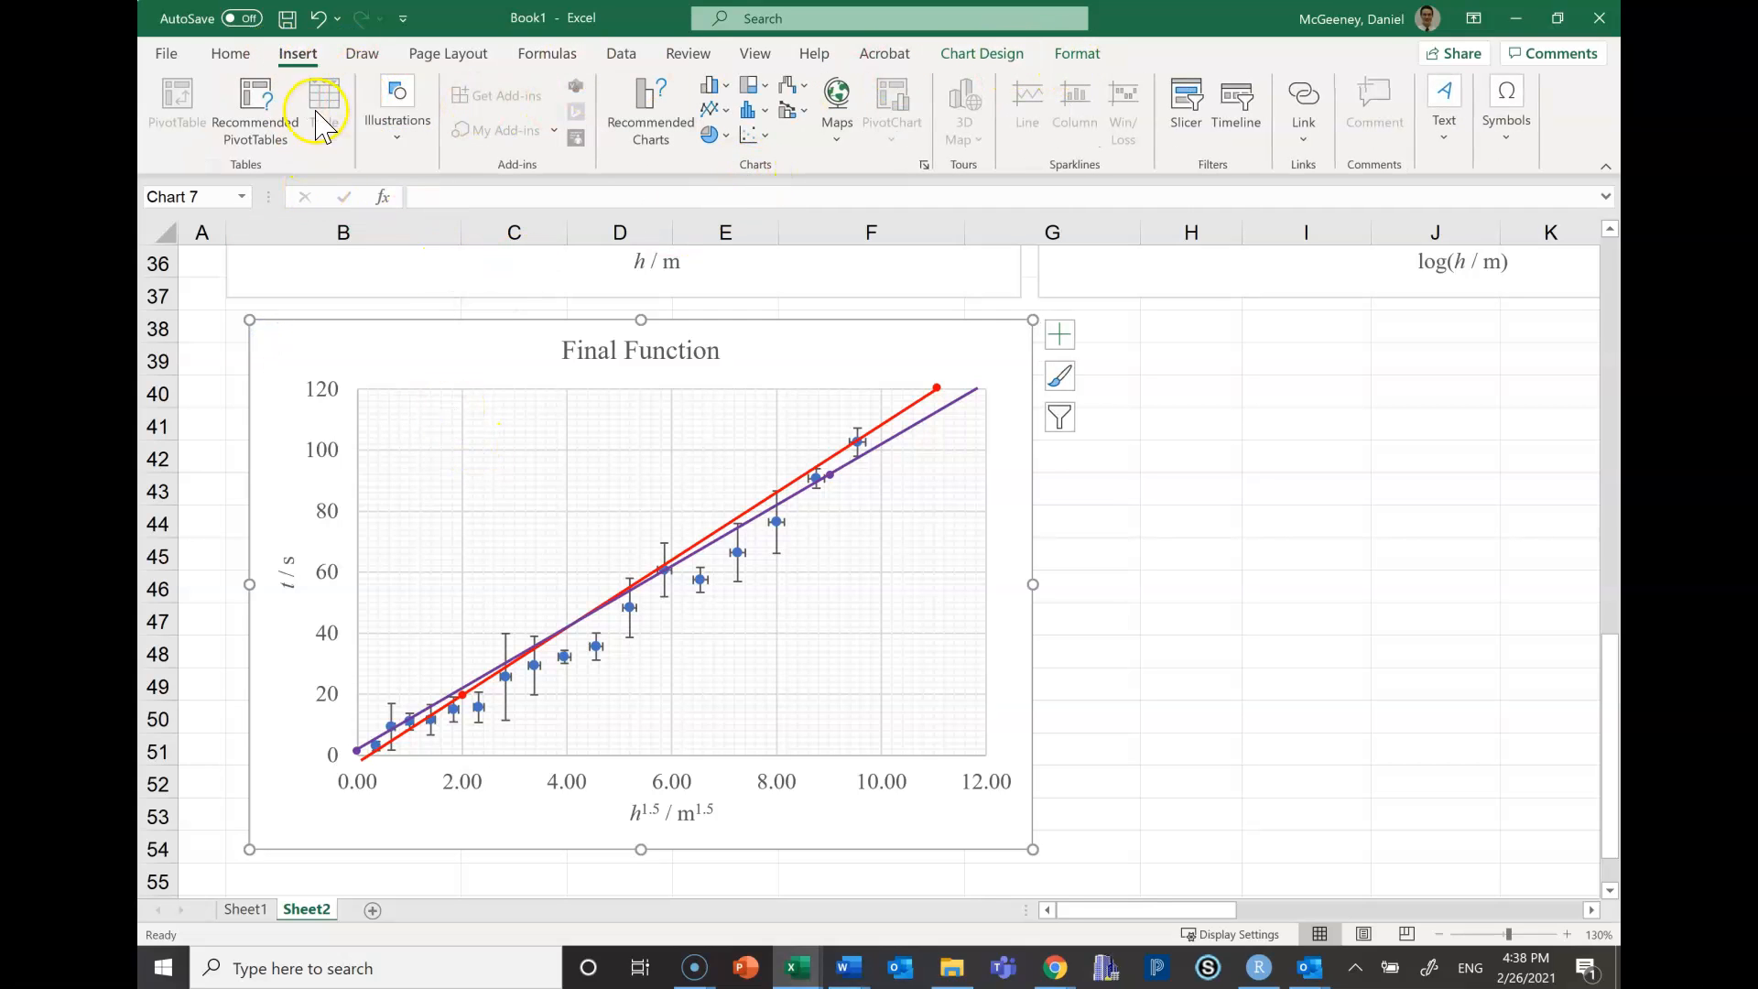
left_click(394, 108)
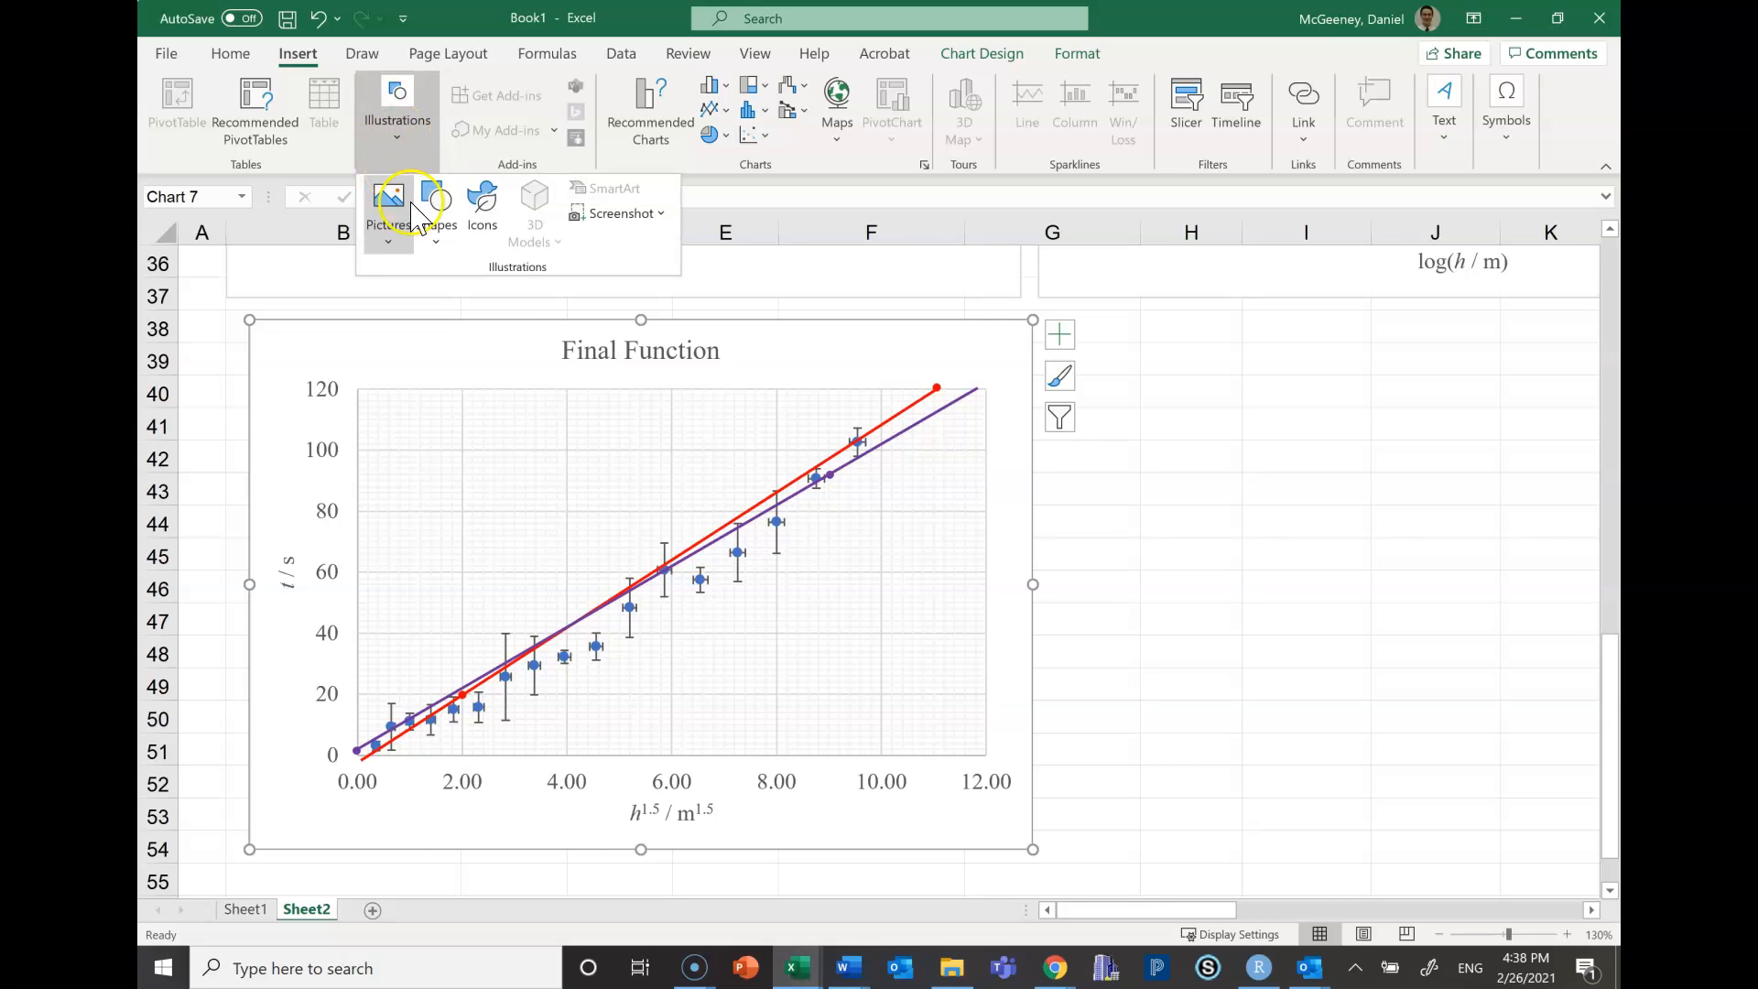
left_click(436, 206)
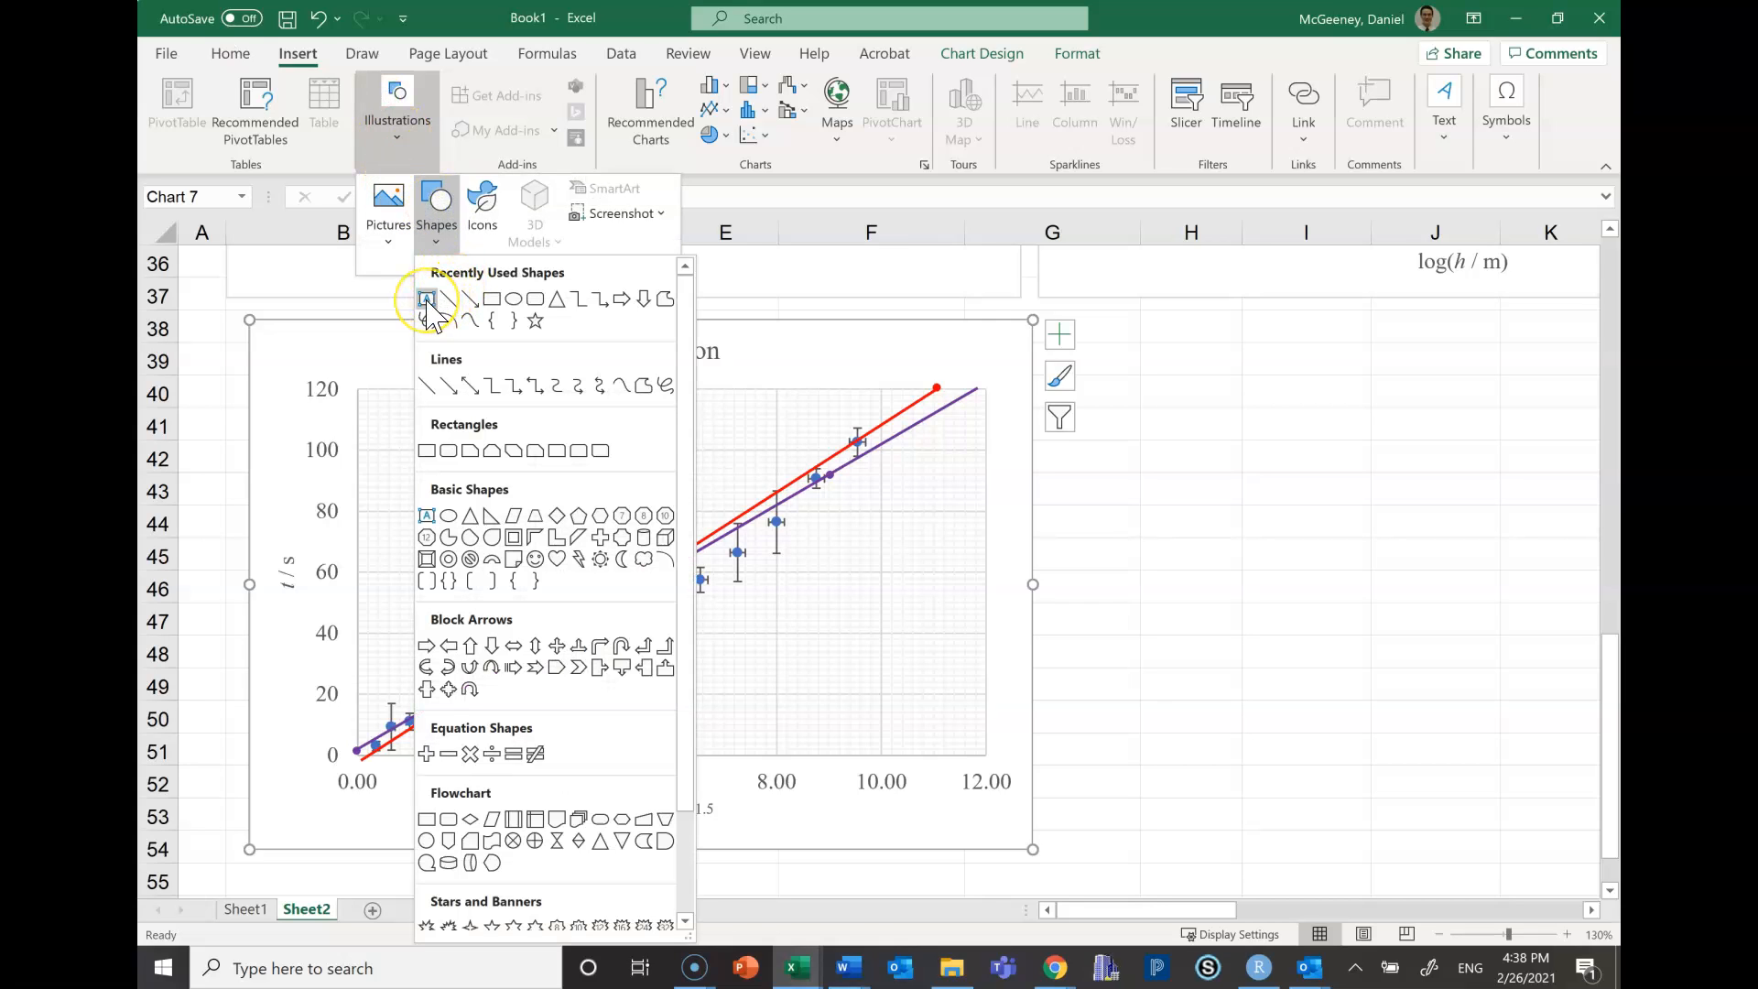
left_click(426, 301)
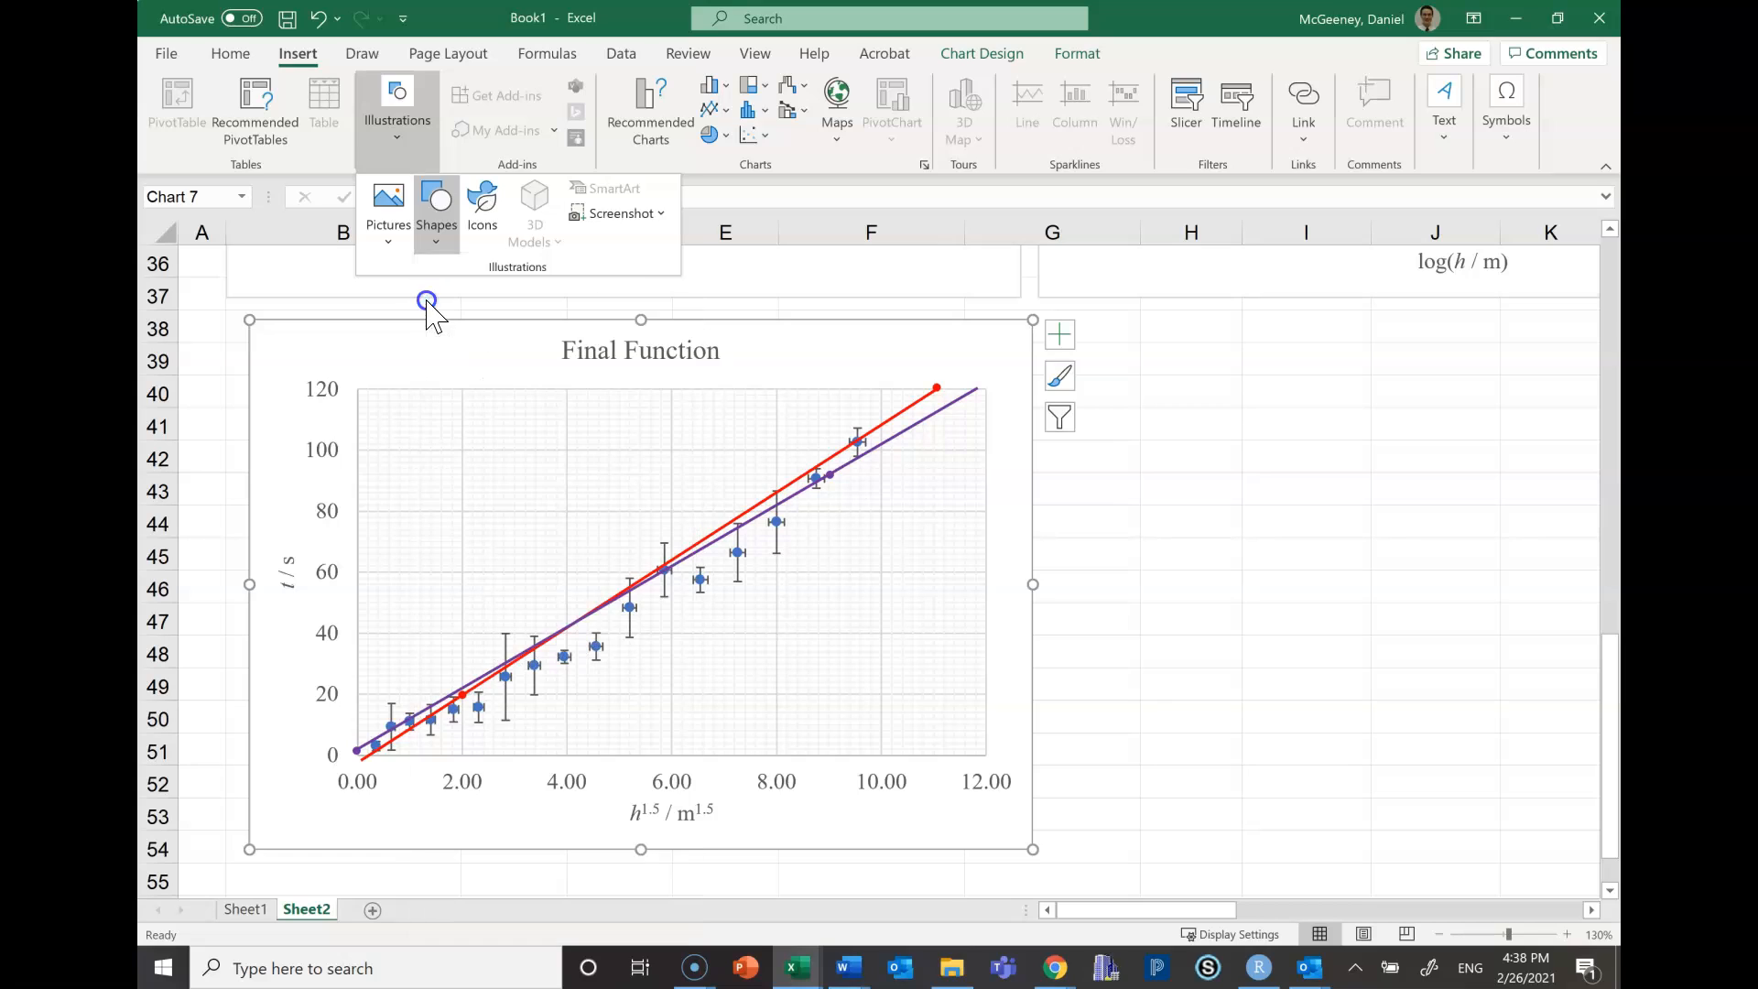
left_click(462, 409)
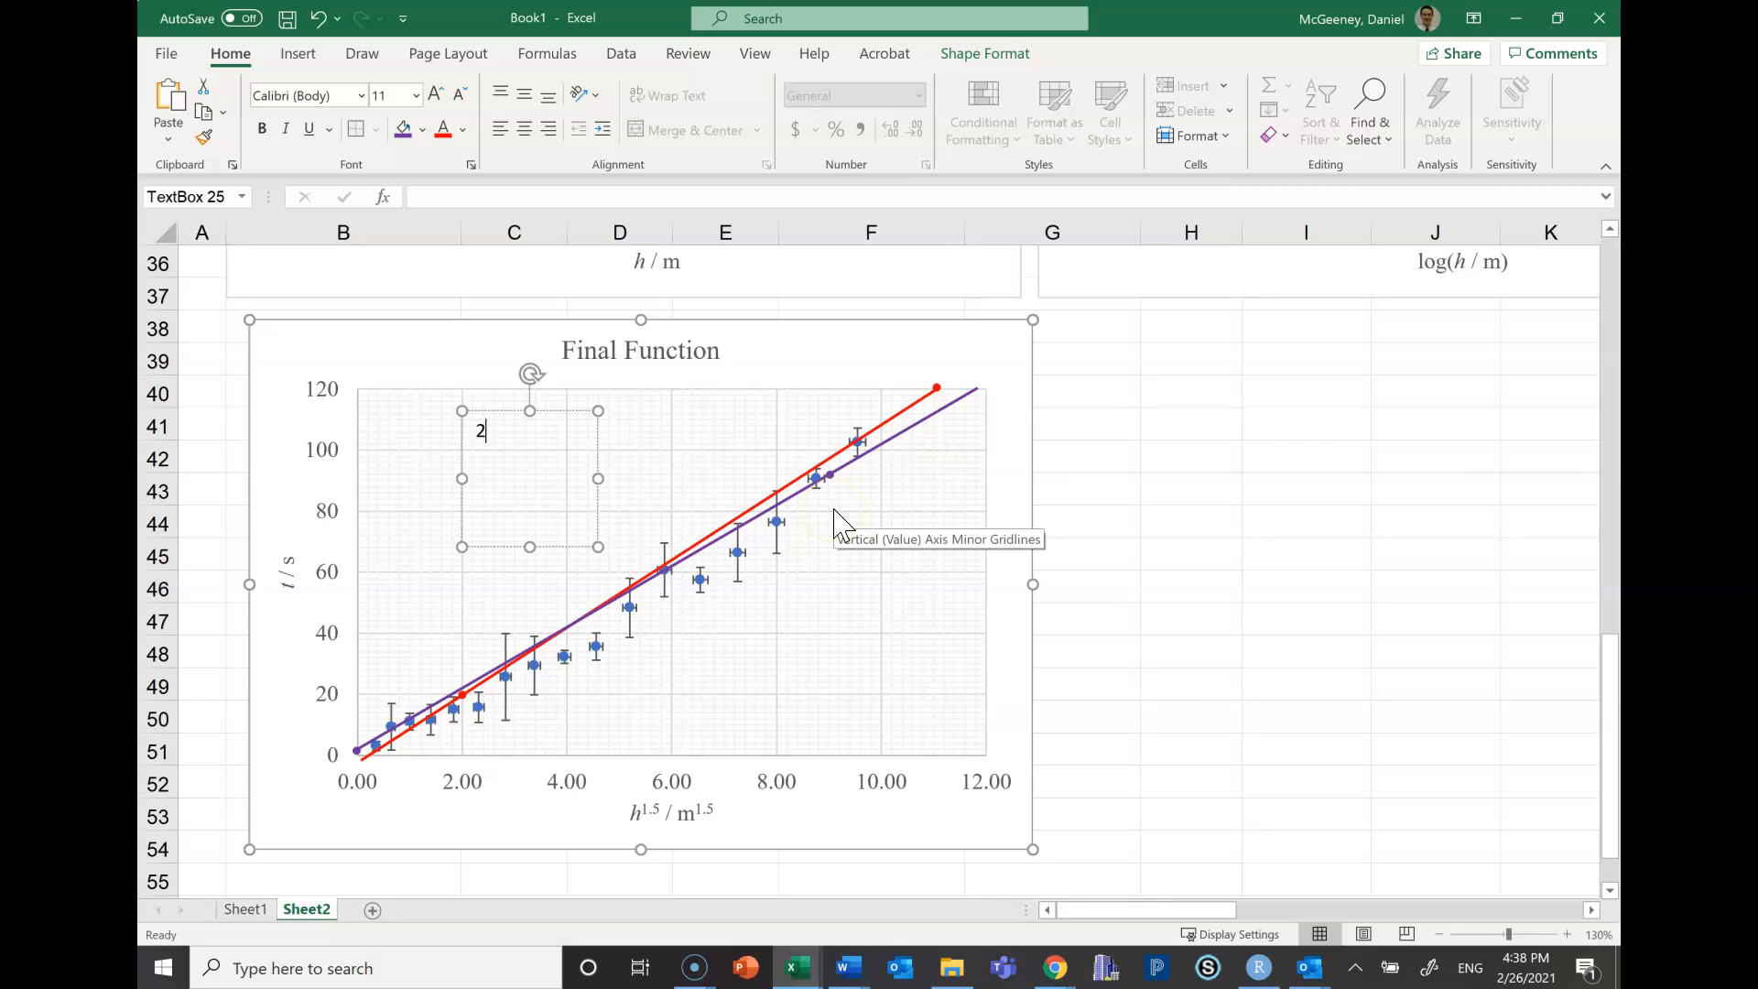
Enter (2, 5) in the text box, shrink it to about 0.27 by 0.55 inches, and place it just above the purple dot on the vertical axis
key("shift+F10")
key("Escape")
left_click_drag(597, 546, 443, 726)
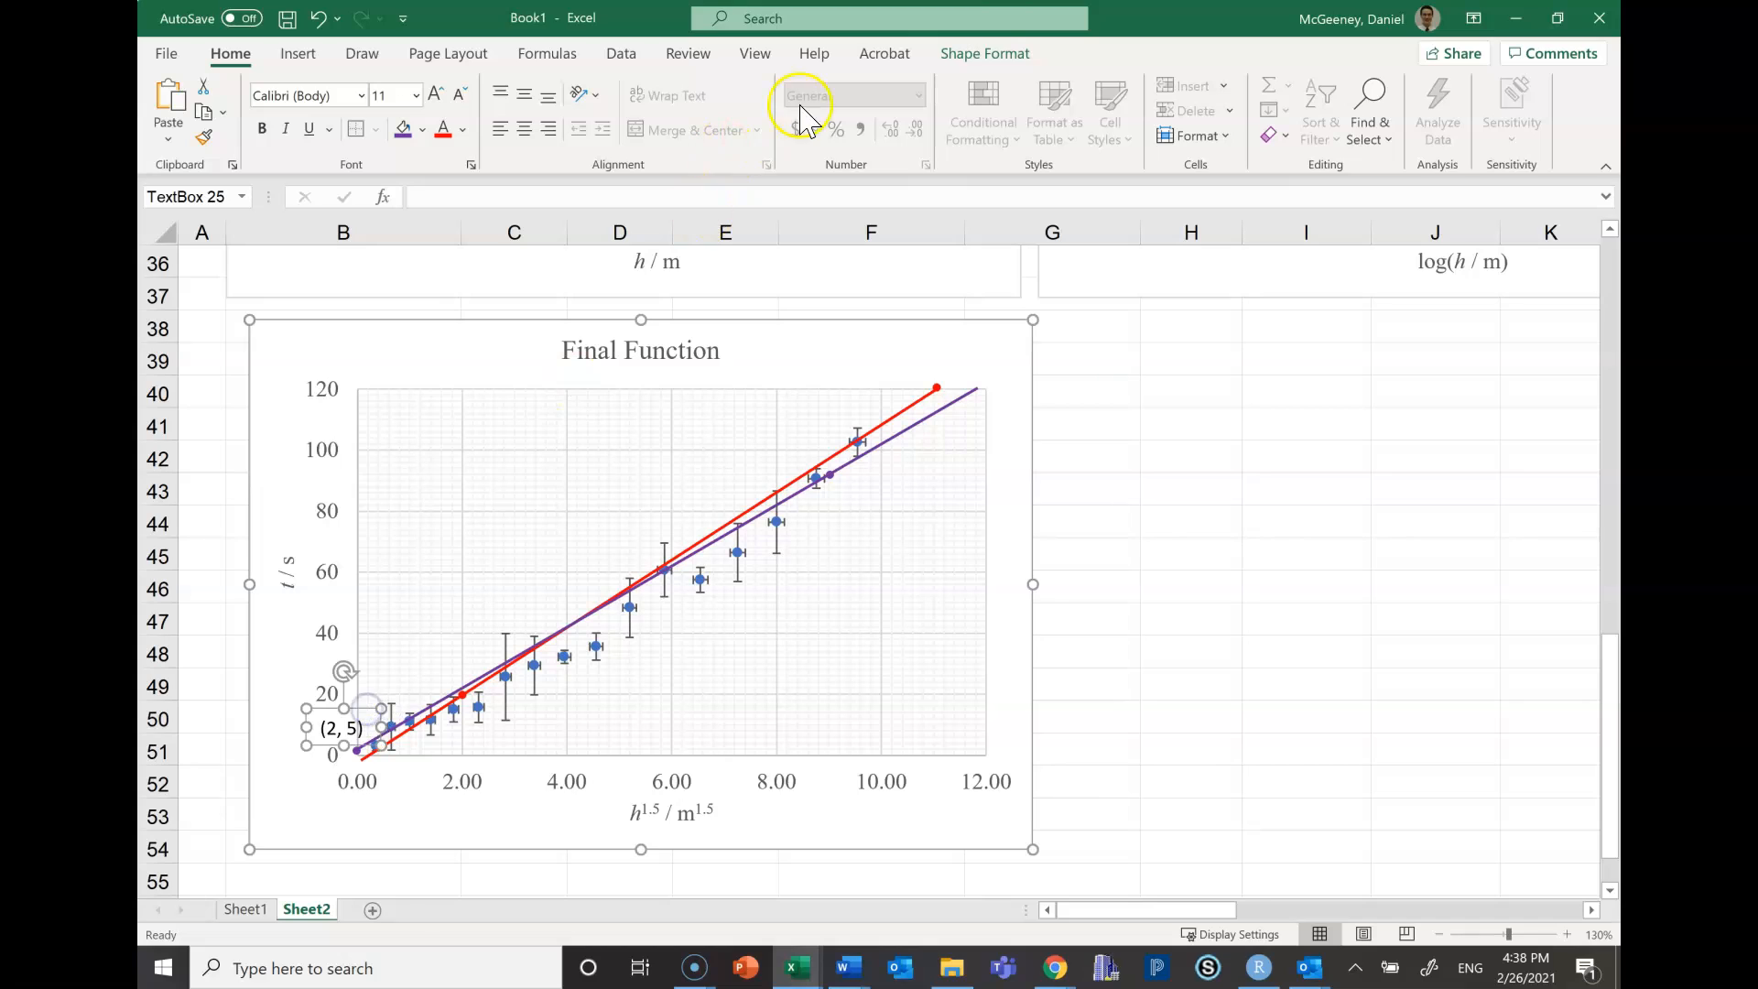
Select the text of the (2, 5) label and change its fill colour to purple
left_click(334, 719)
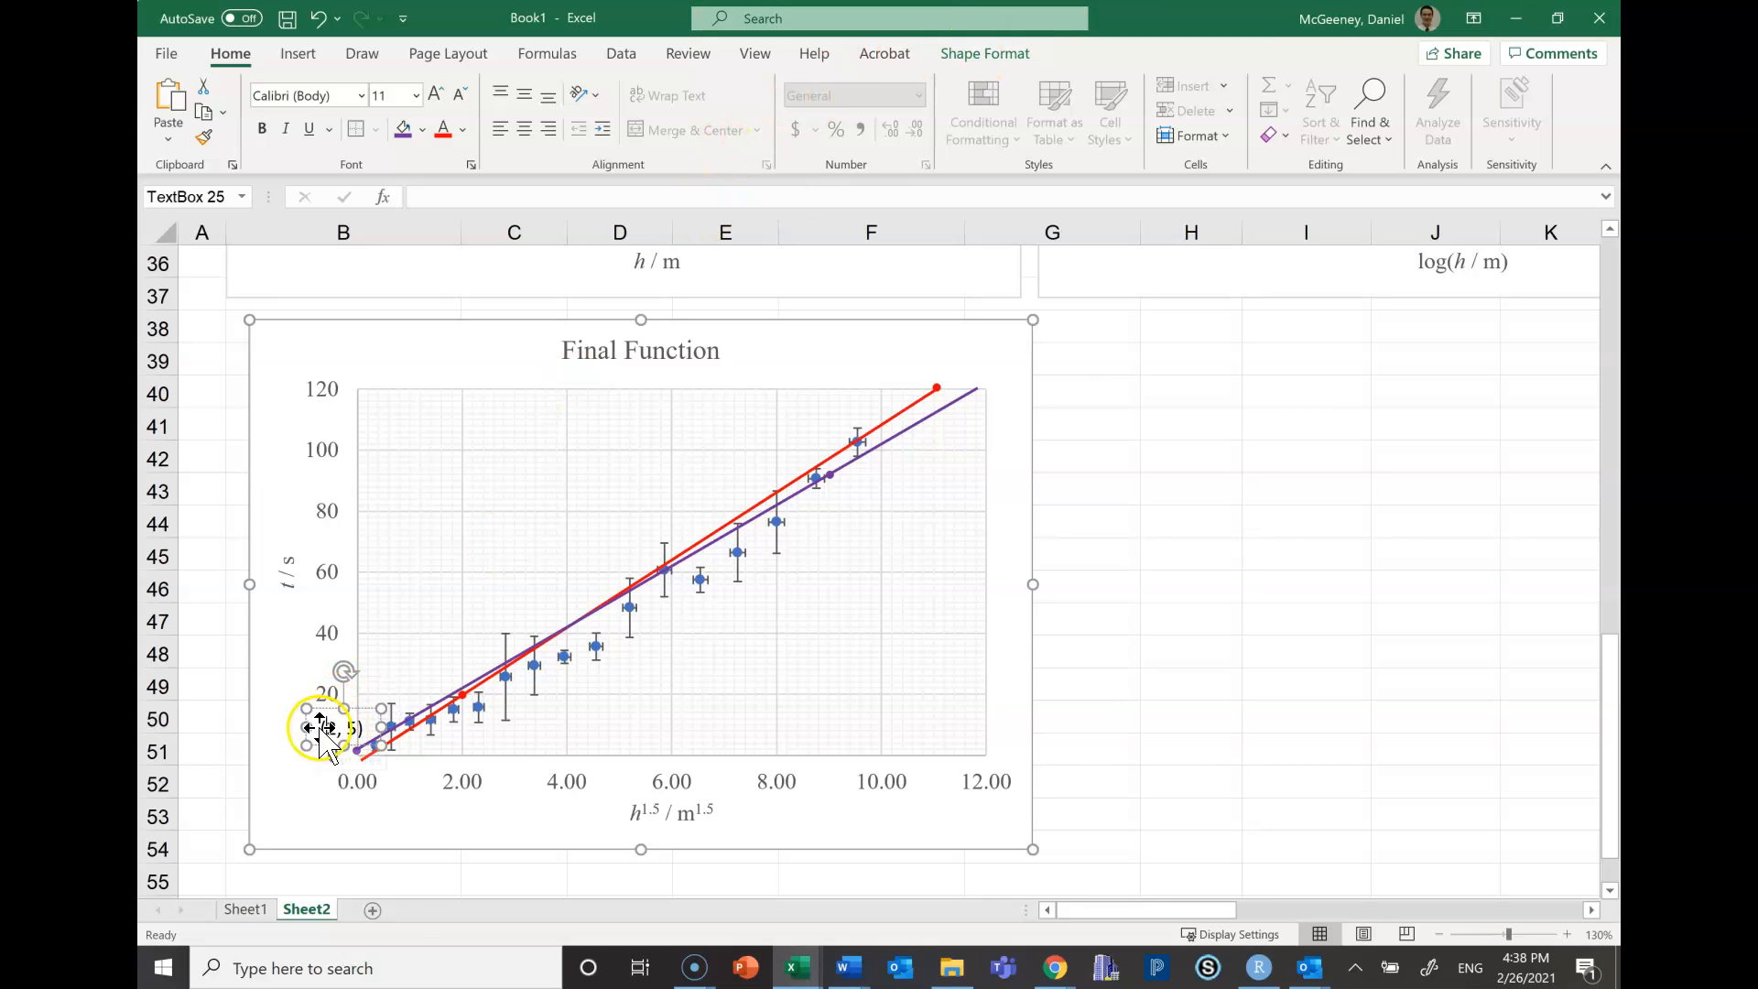
left_click(324, 729)
double_click(328, 728)
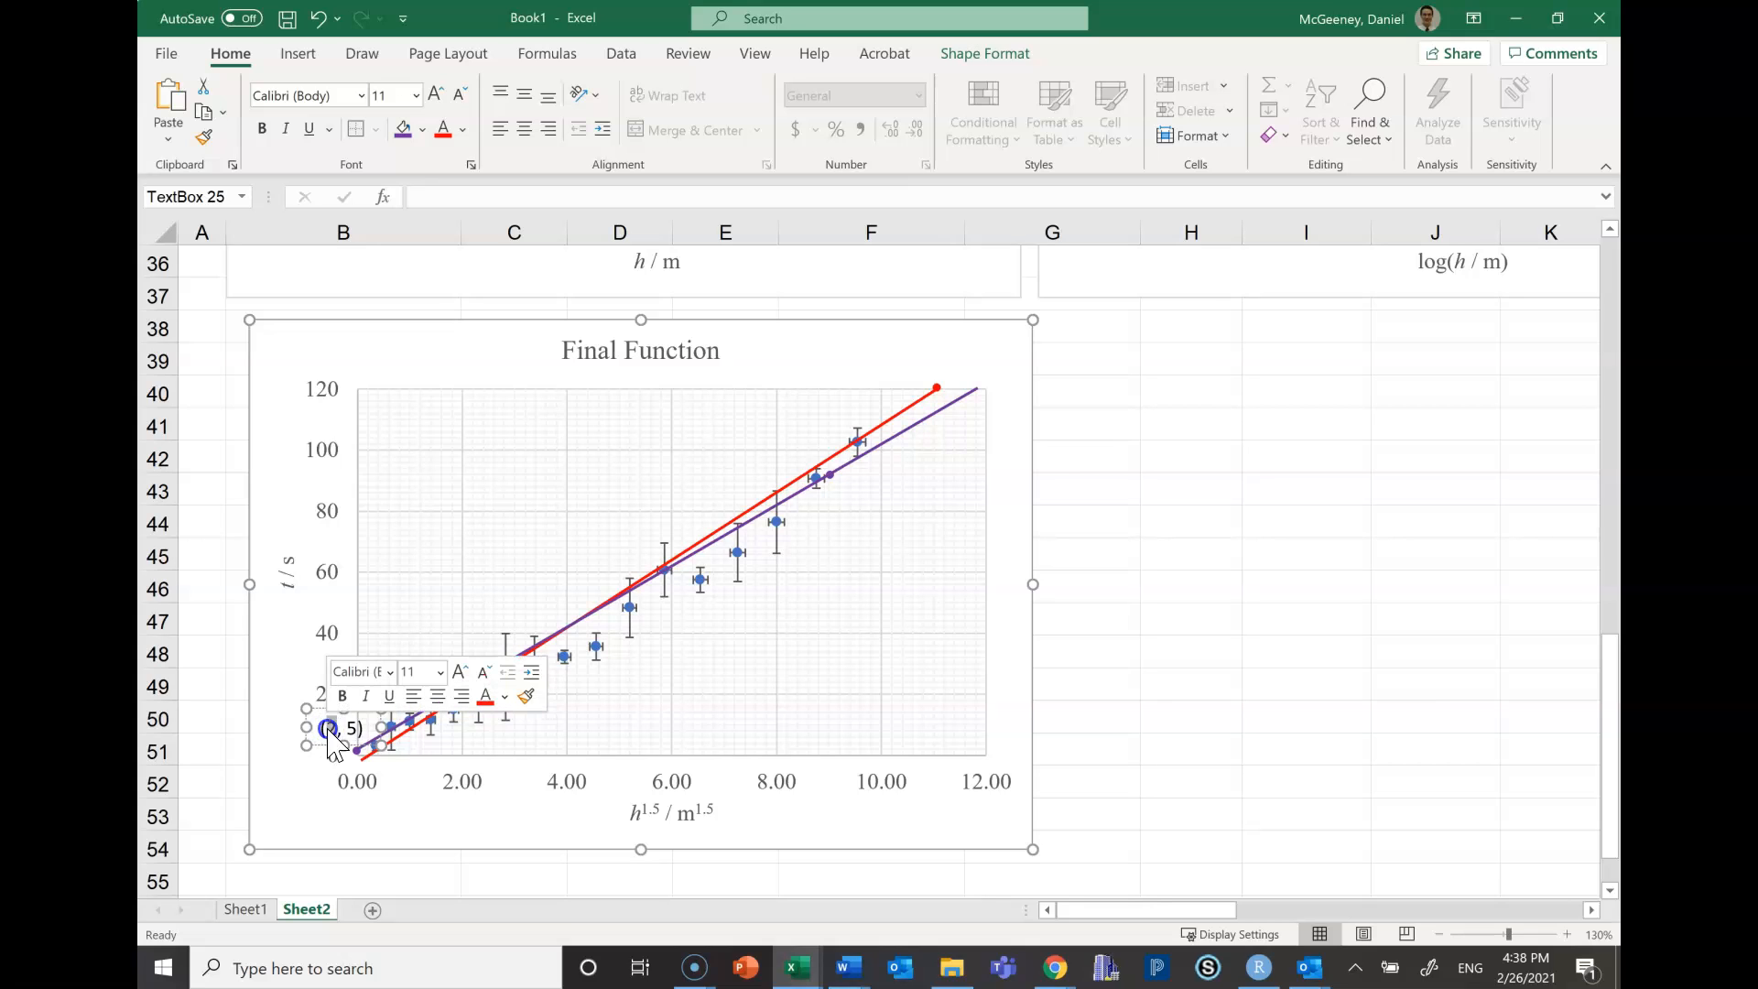
left_click(1012, 56)
left_click(1002, 51)
left_click(1015, 84)
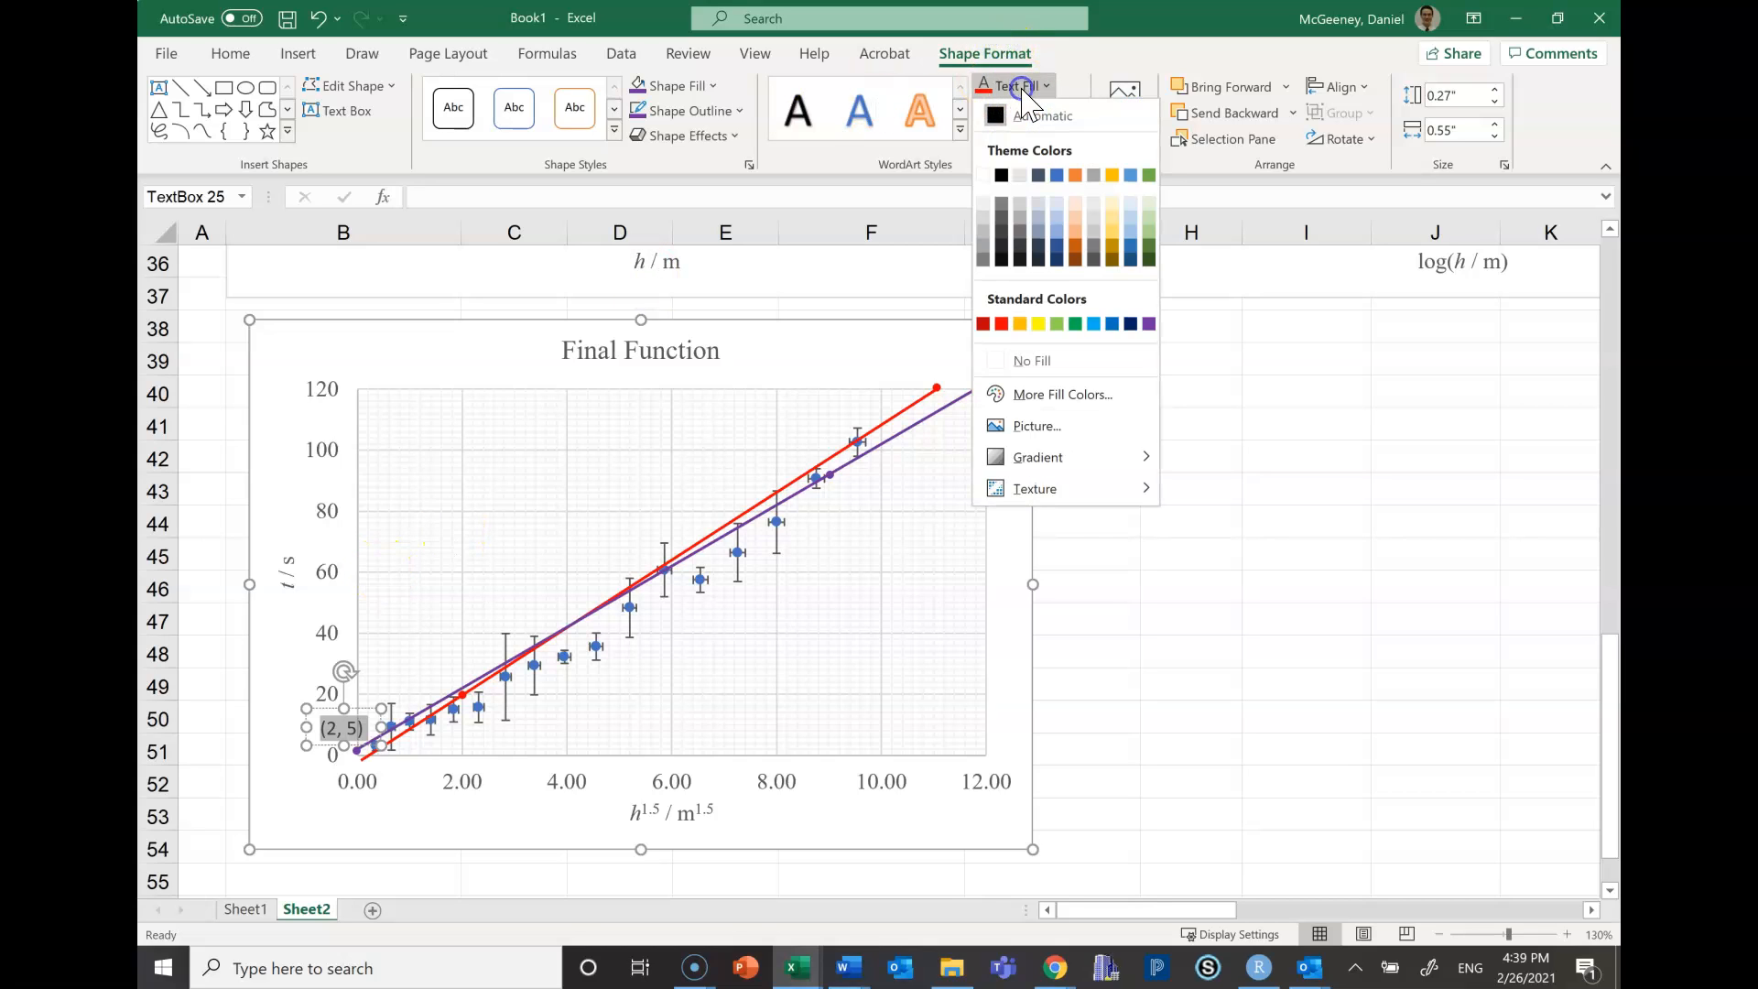
left_click(1148, 323)
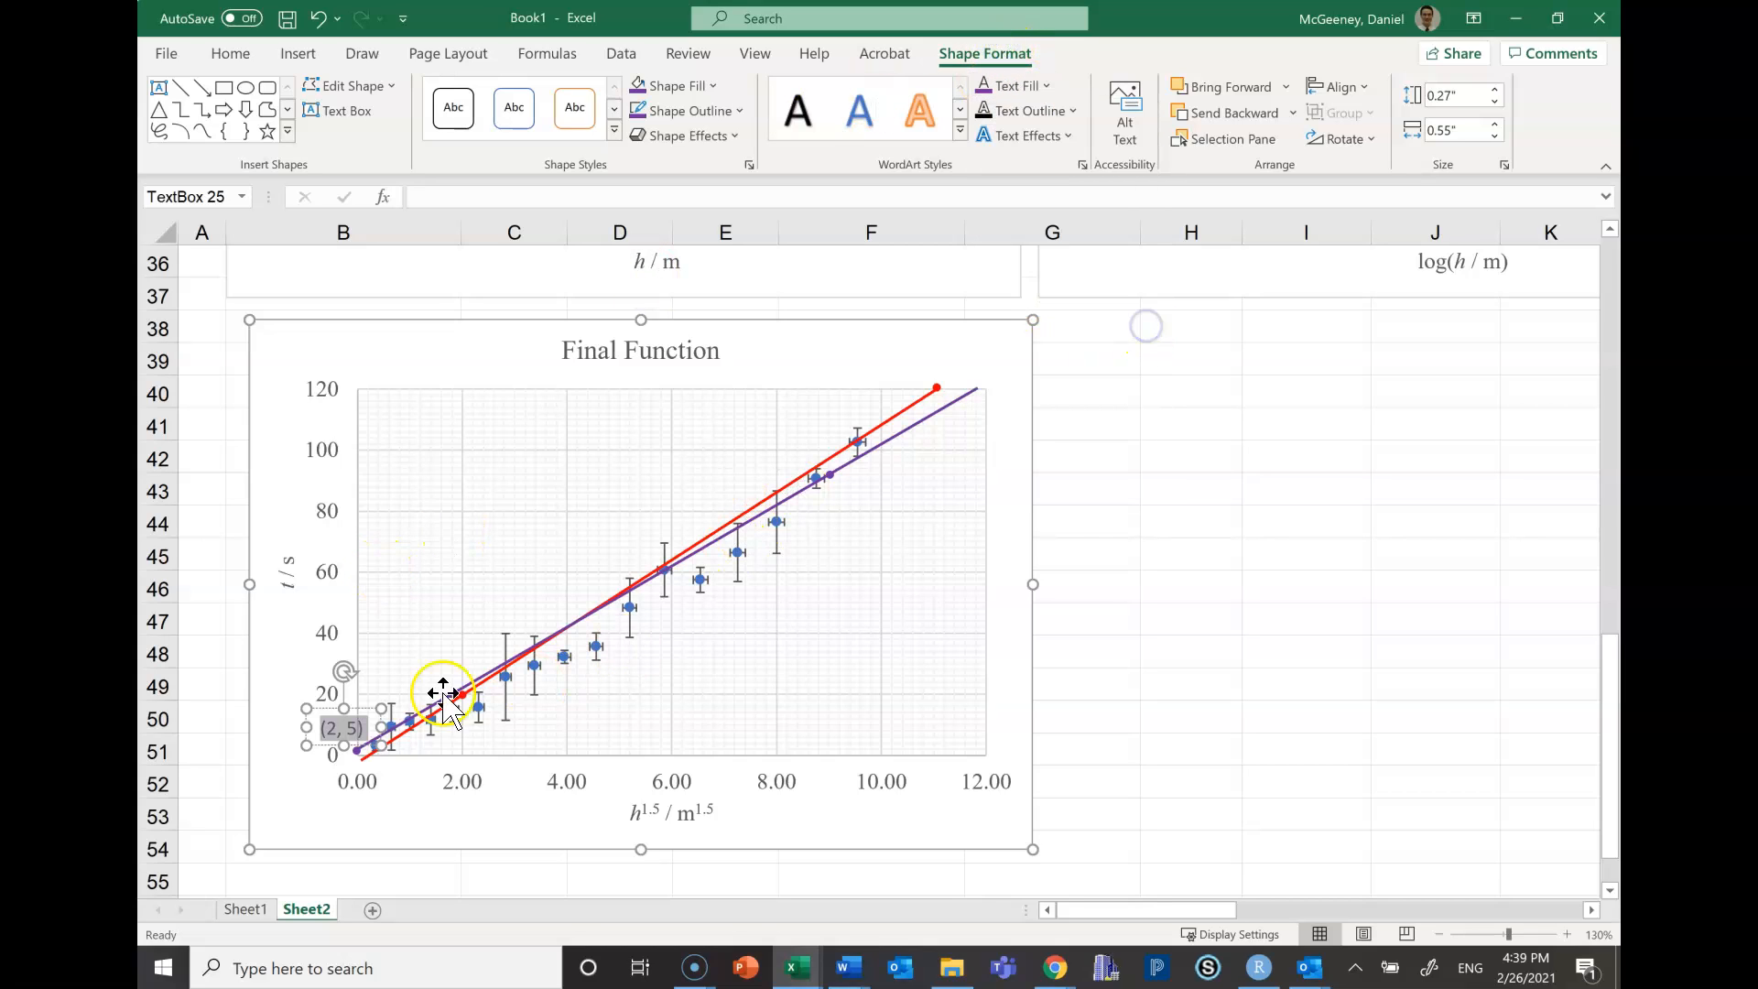
Place a copy of the purple (2, 5) label just below and right of the upper purple dot
left_click(354, 714)
left_click(340, 726)
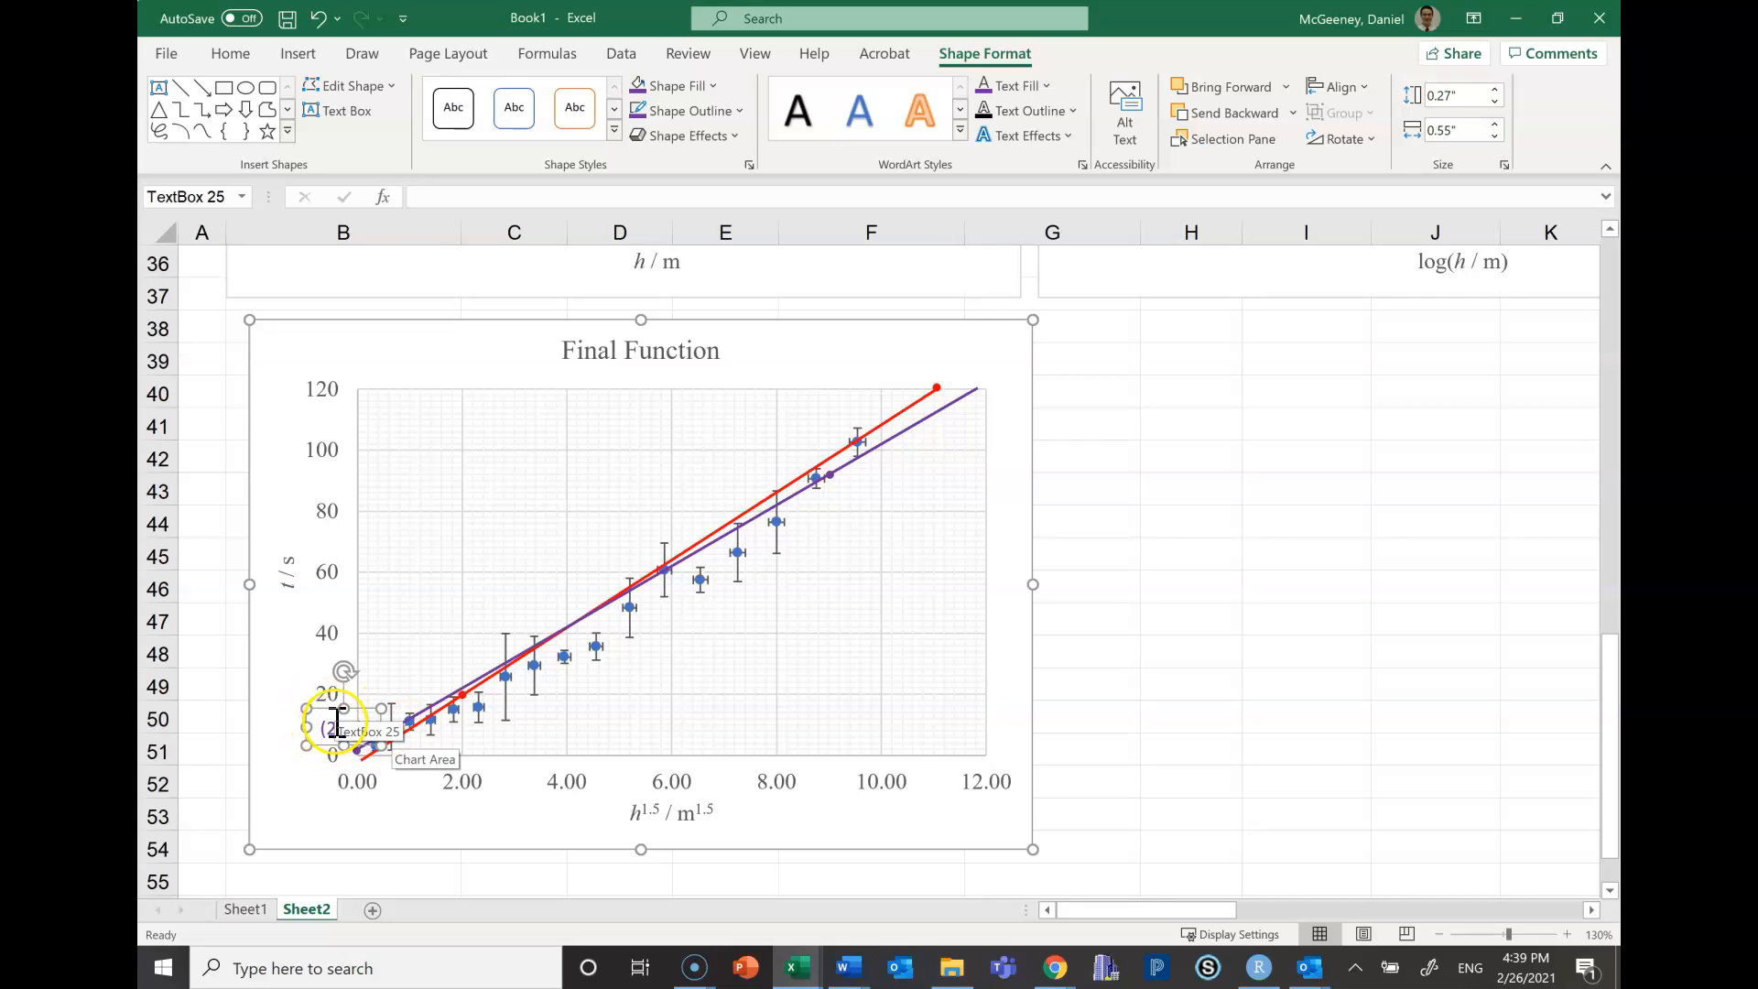
left_click_drag(337, 719, 847, 470)
left_click(552, 556)
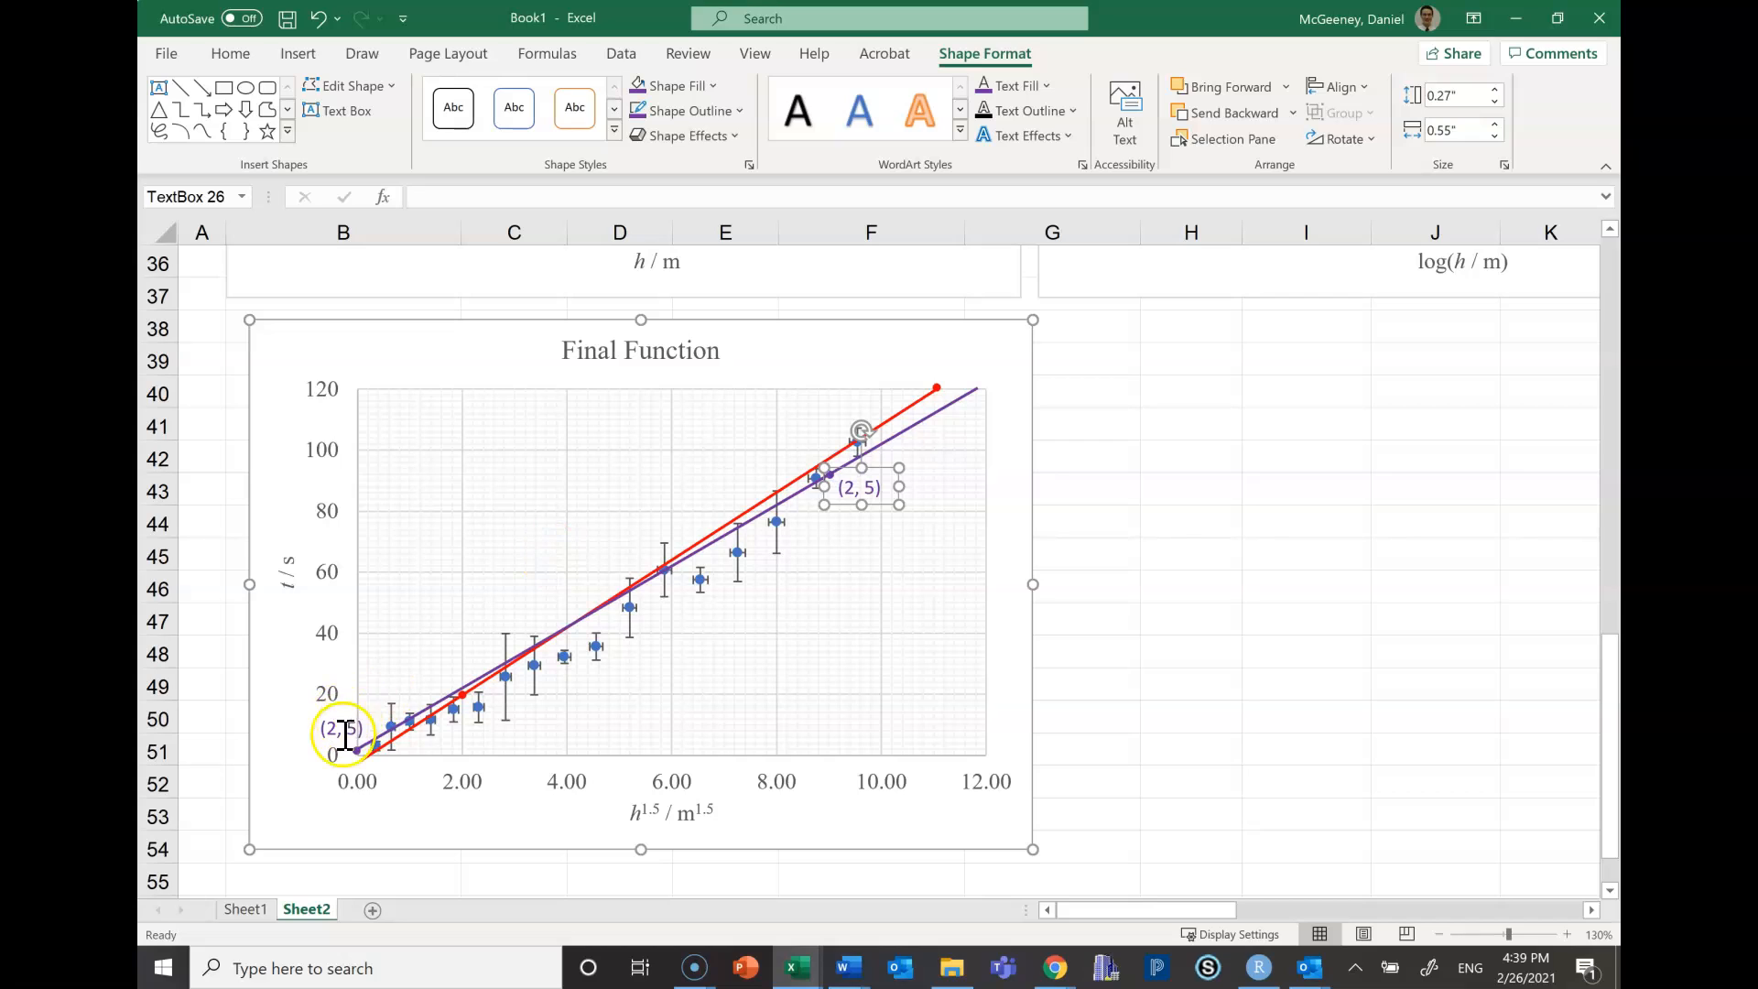
Change the upper purple label to (7, 92) and the label near the vertical axis to (2, 2)
left_click(856, 486)
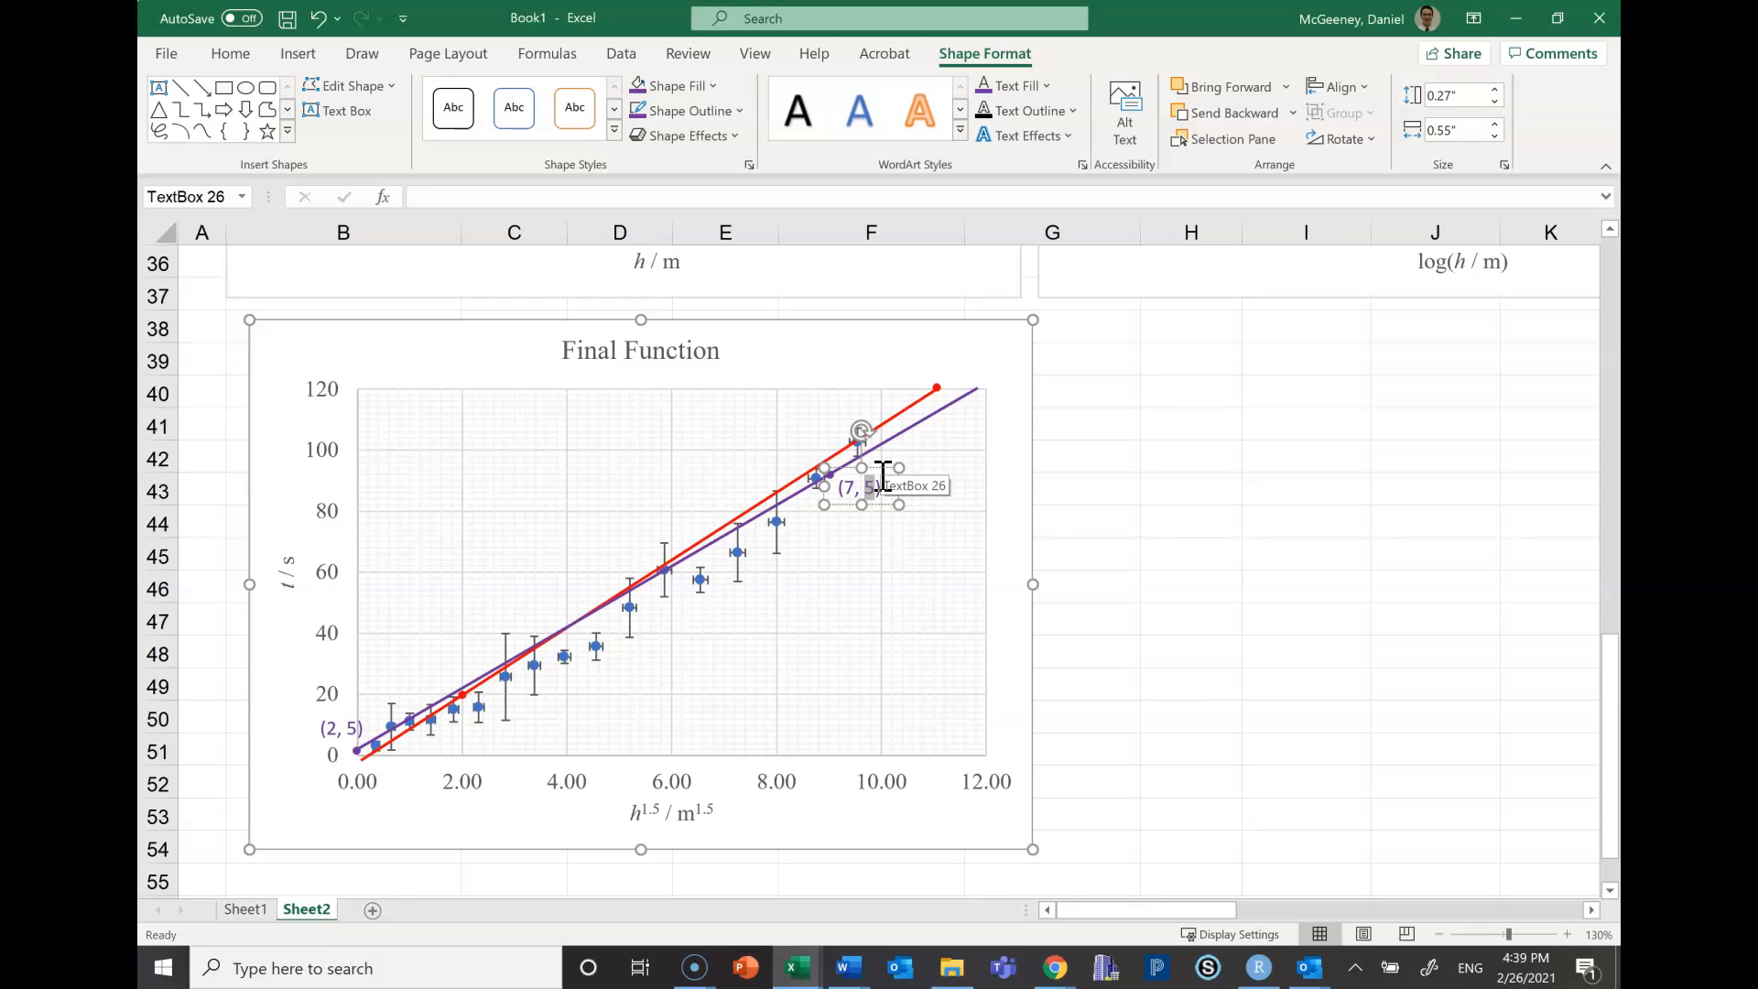
left_click(353, 726)
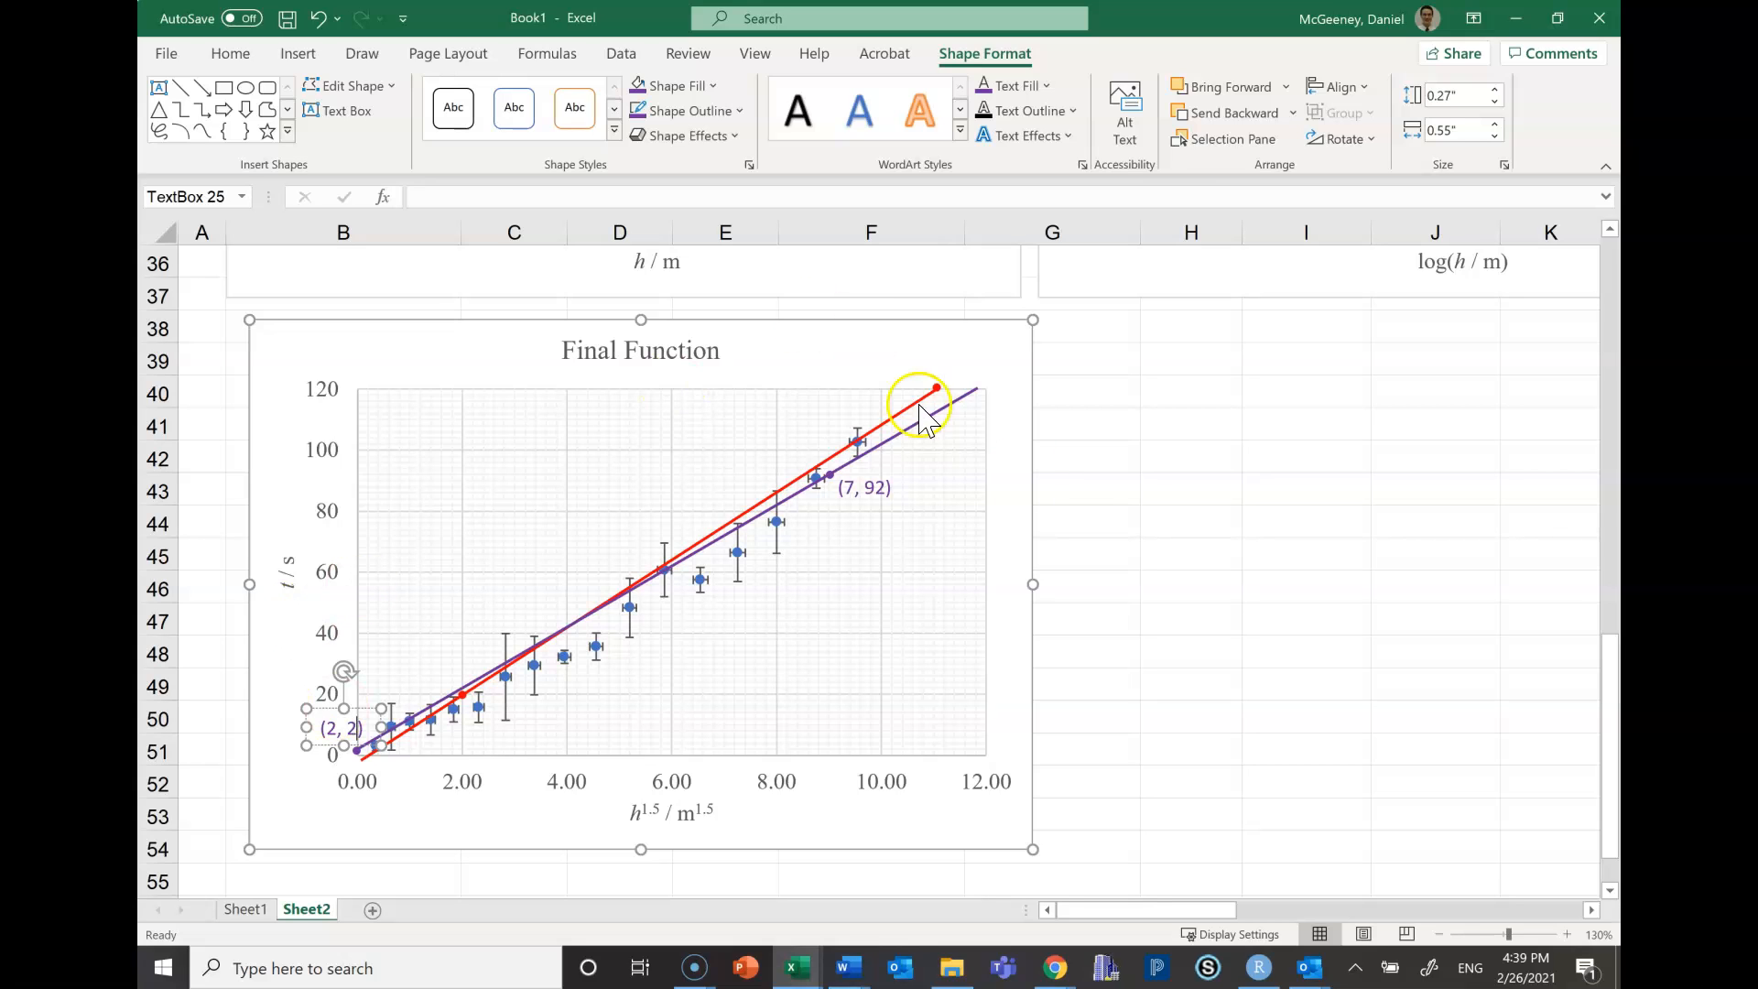
left_click(1247, 483)
left_click(1445, 369)
left_click(1424, 524)
left_click(1421, 458)
left_click(1231, 458)
left_click(1362, 483)
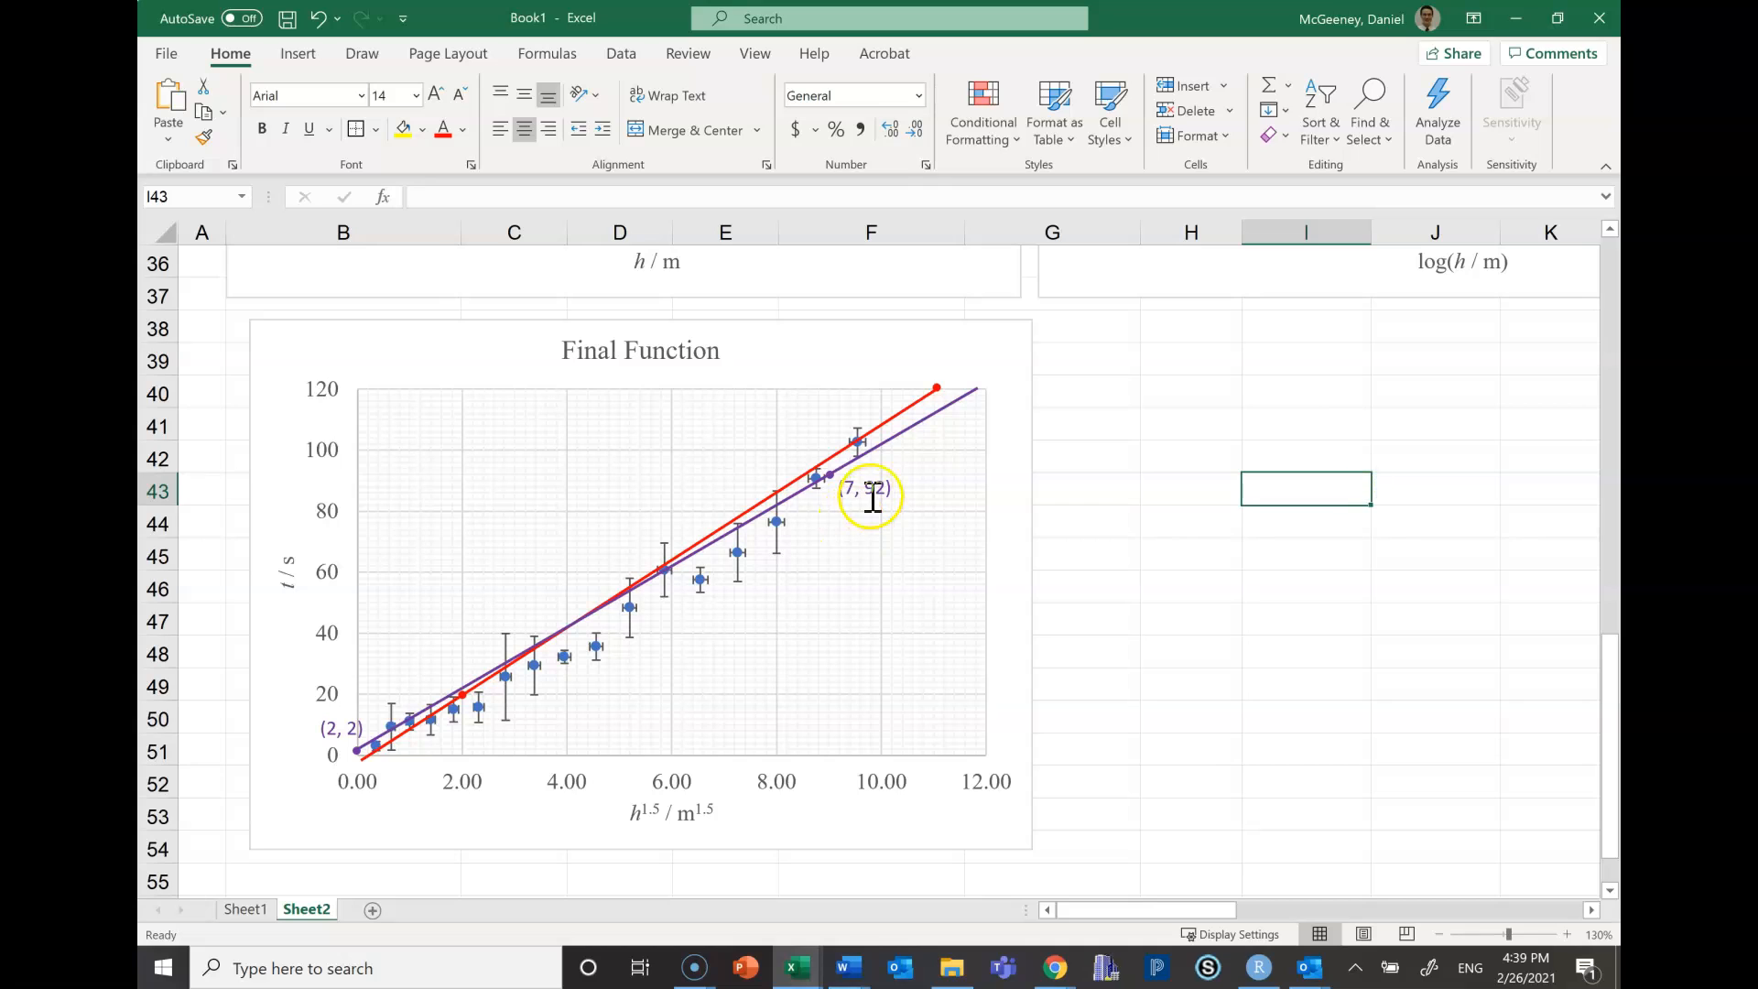
Place a copy of the purple (7, 92) label just above the upper red dot and change its text fill to red
left_click_drag(875, 492, 936, 376)
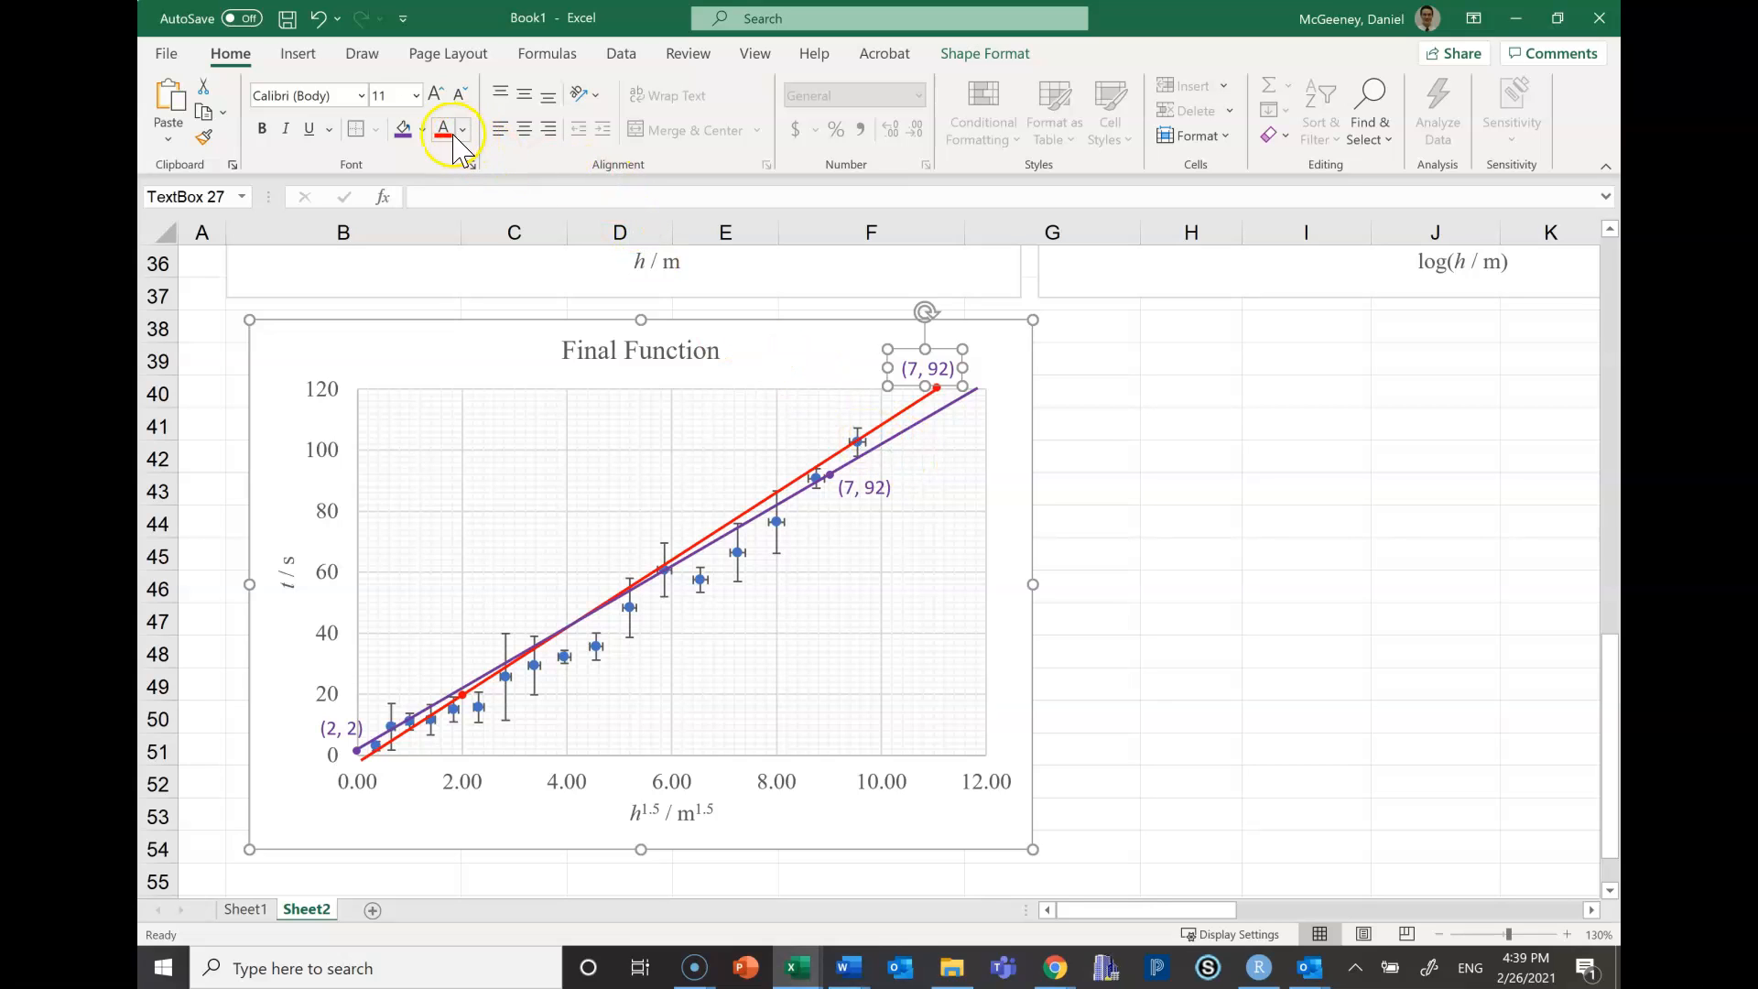
left_click(989, 55)
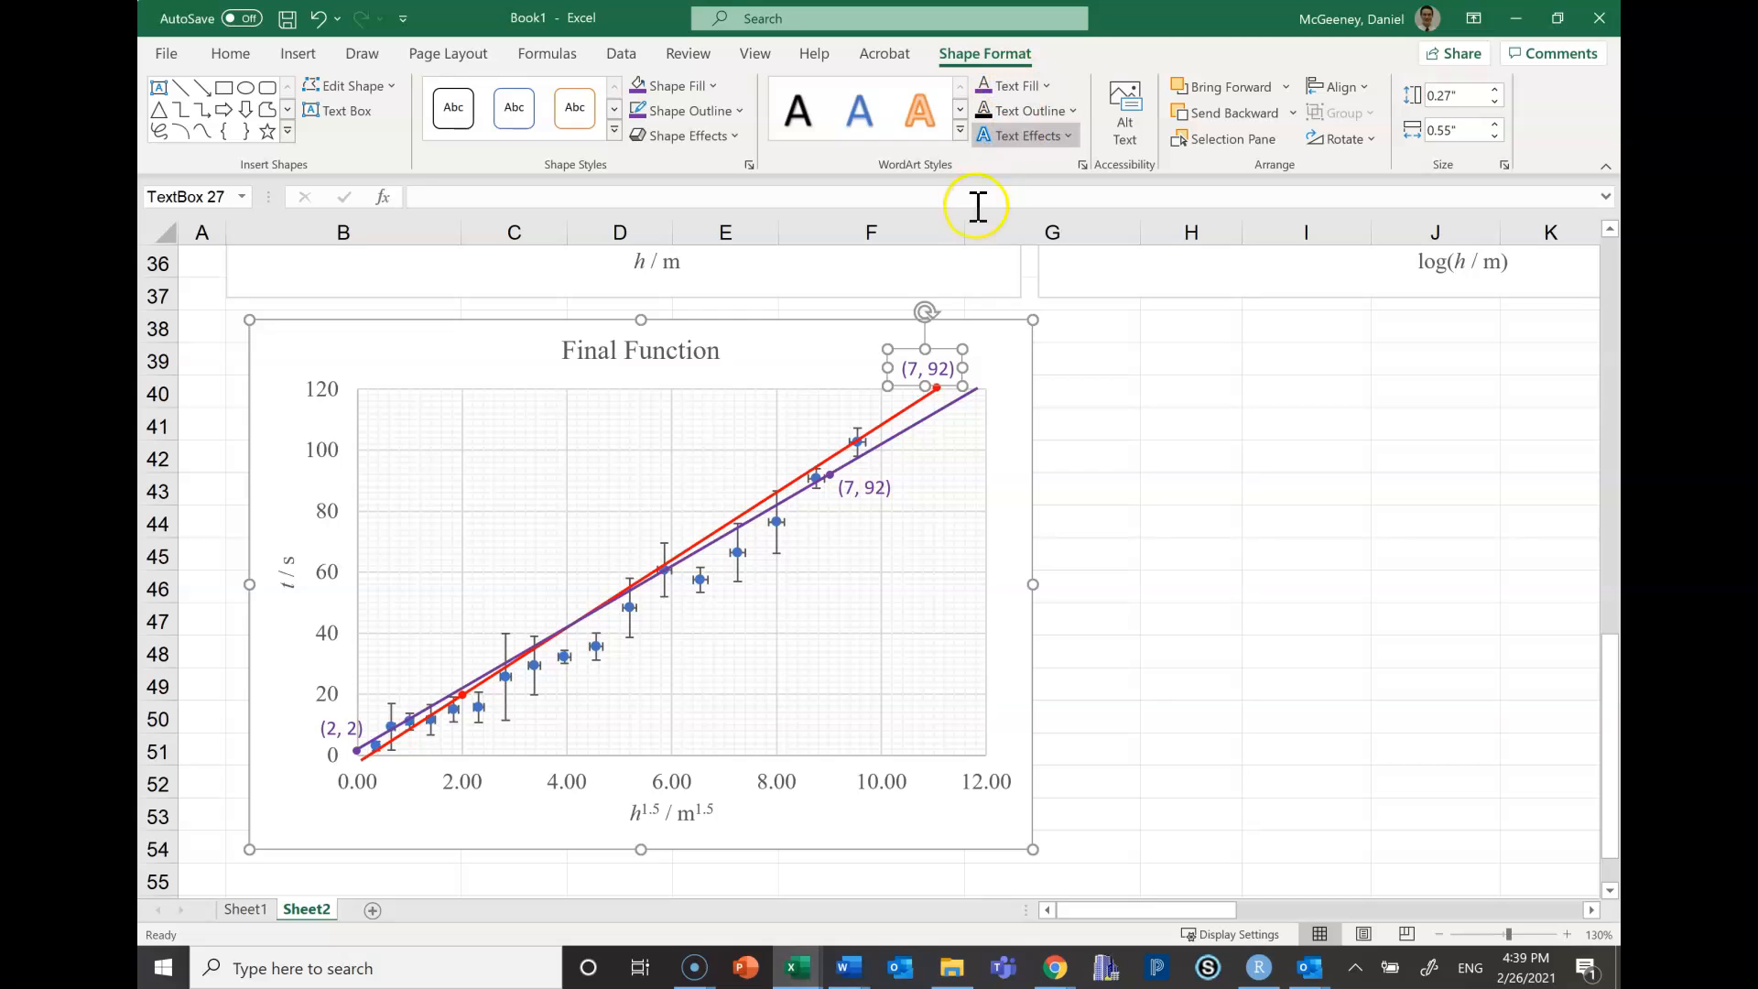
left_click(906, 371)
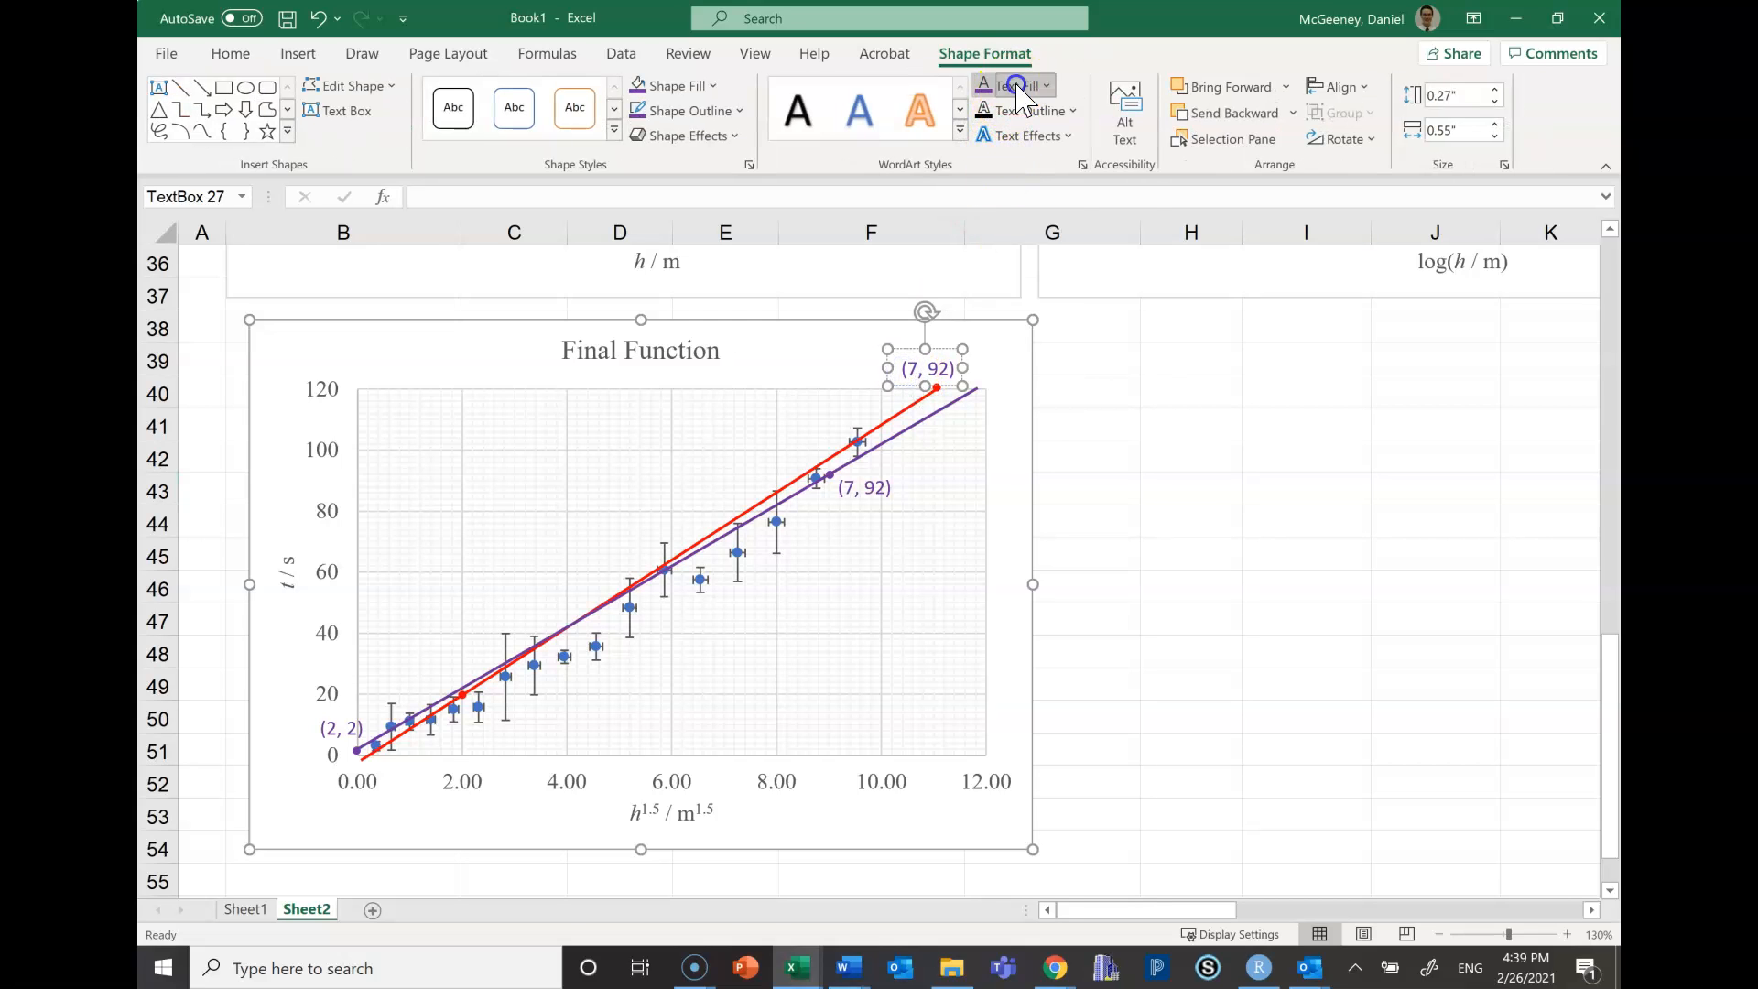
left_click(1045, 85)
left_click(1005, 326)
left_click_drag(901, 369, 957, 369)
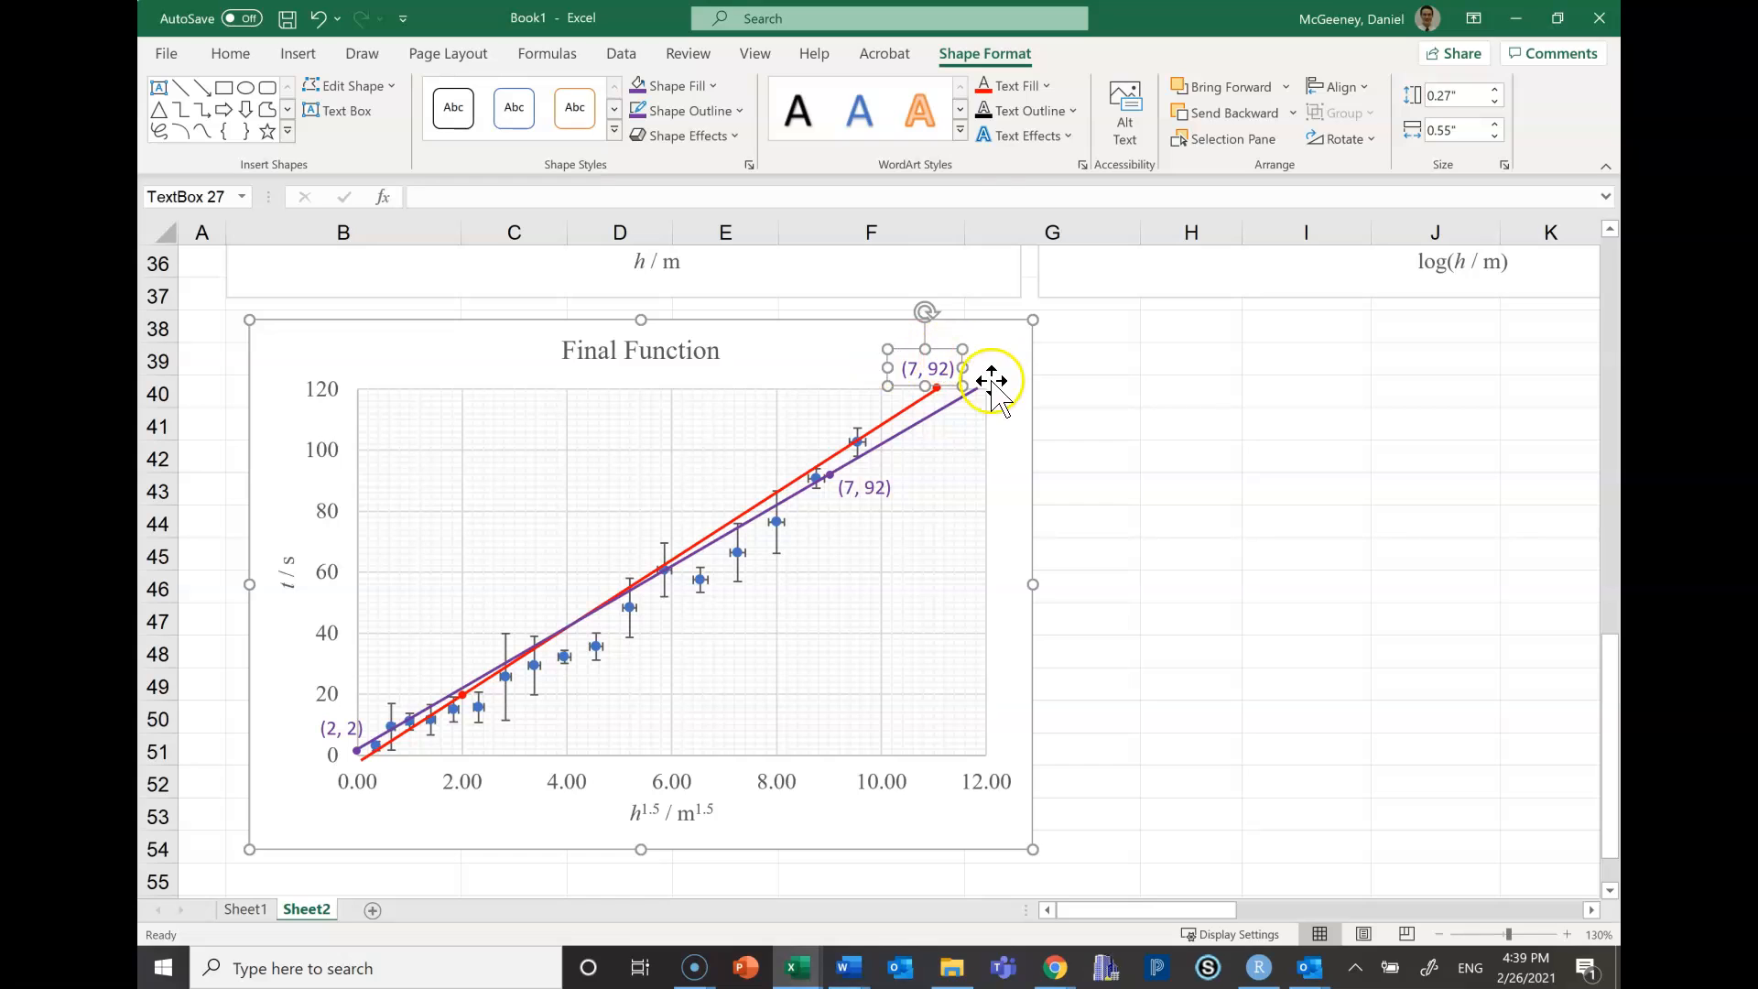
left_click(1021, 87)
left_click(1007, 327)
left_click(1147, 368)
left_click(1409, 372)
left_click(1300, 516)
Place a copy of the red label just above the lower red dot and change the upper red label to (11, 120)
left_click_drag(930, 373, 432, 680)
left_click(920, 370)
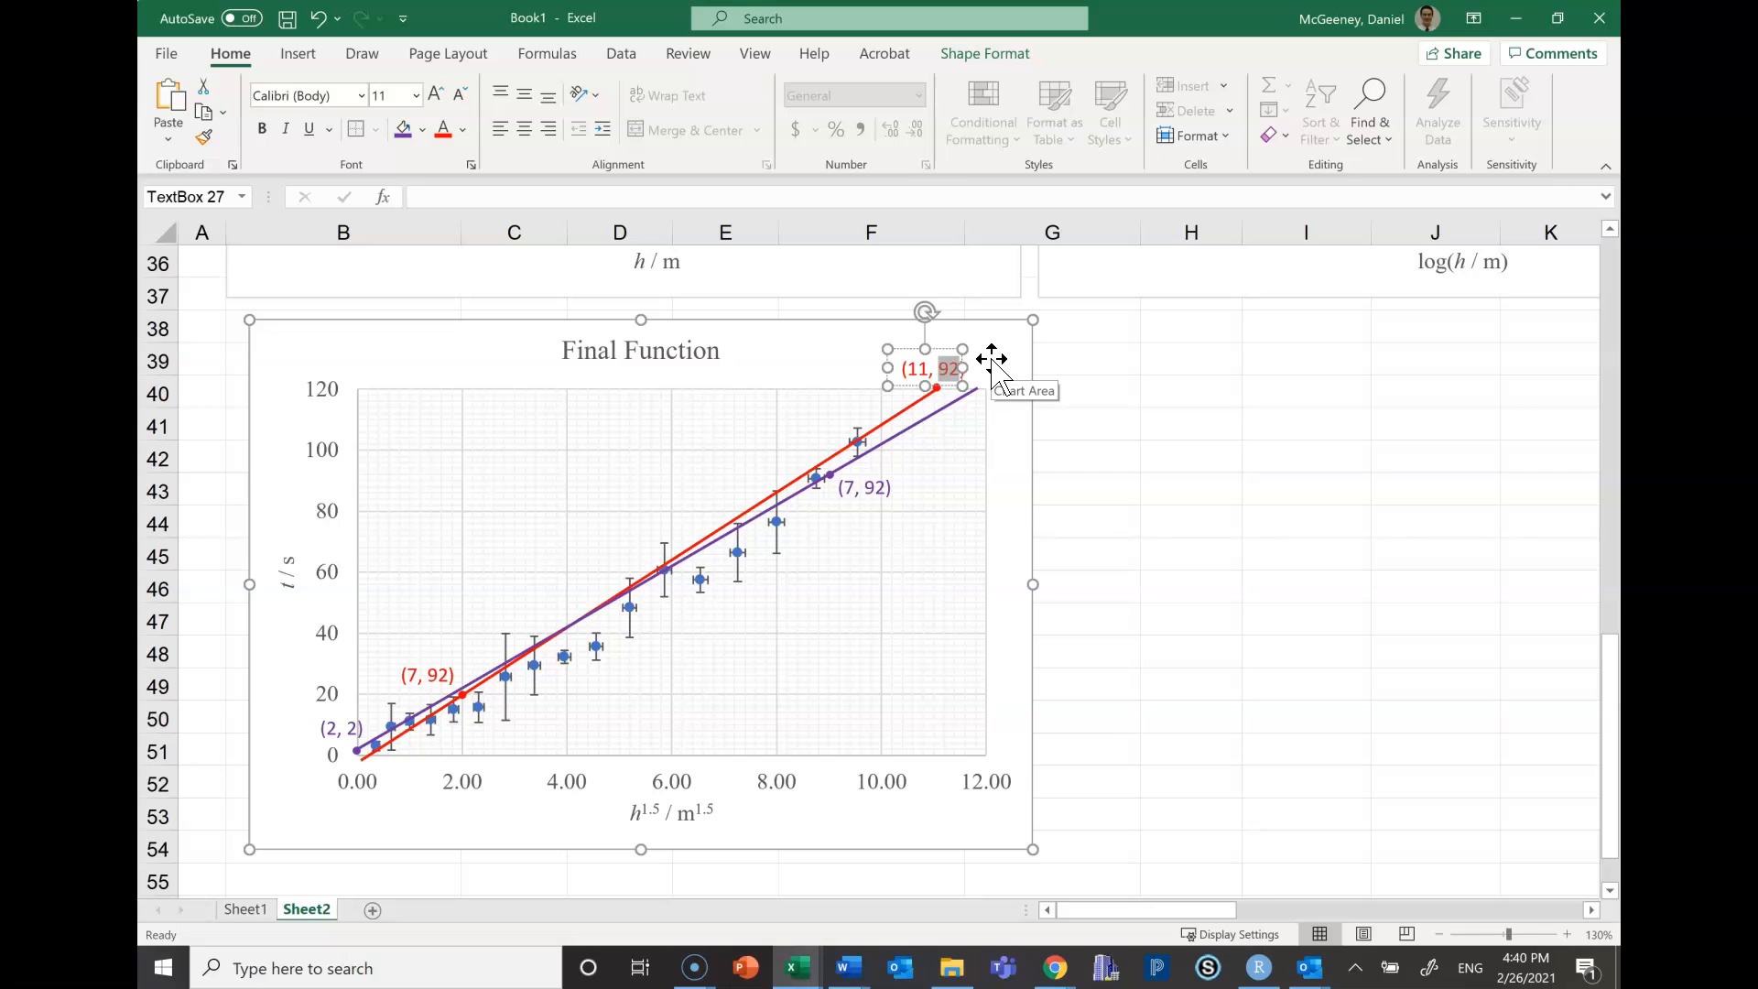
Change the label beside the lower red dot to (2, 20)
left_click(423, 673)
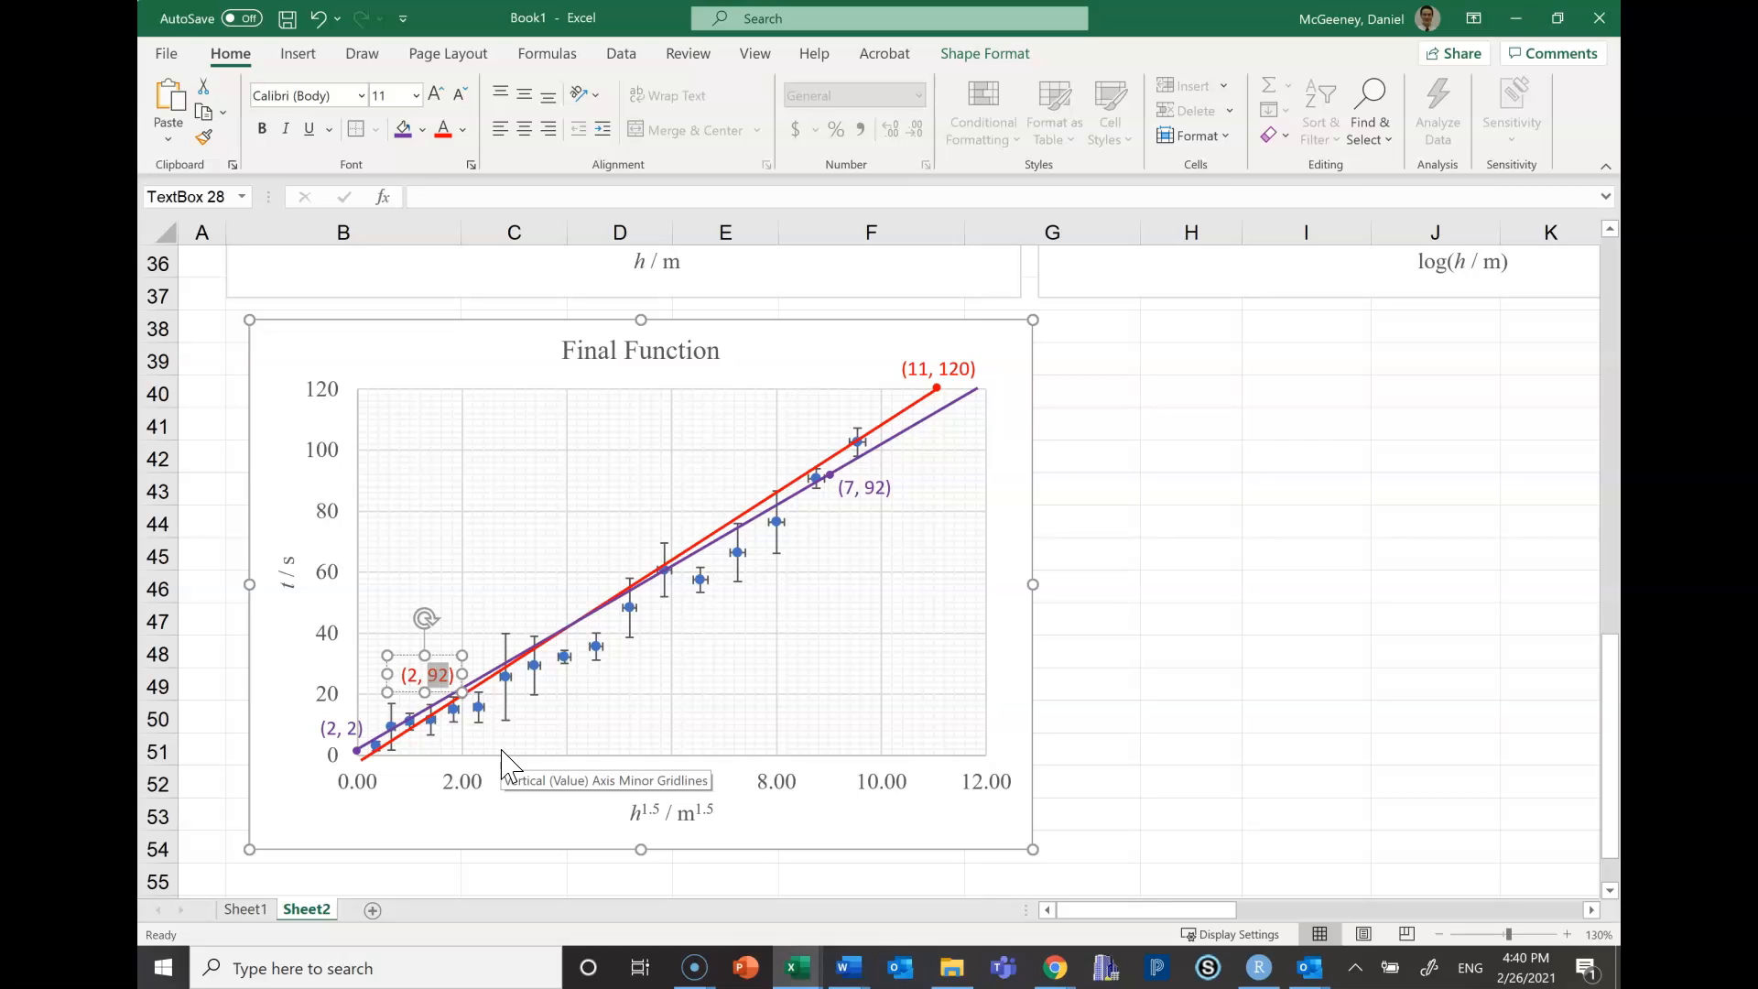
left_click(1277, 547)
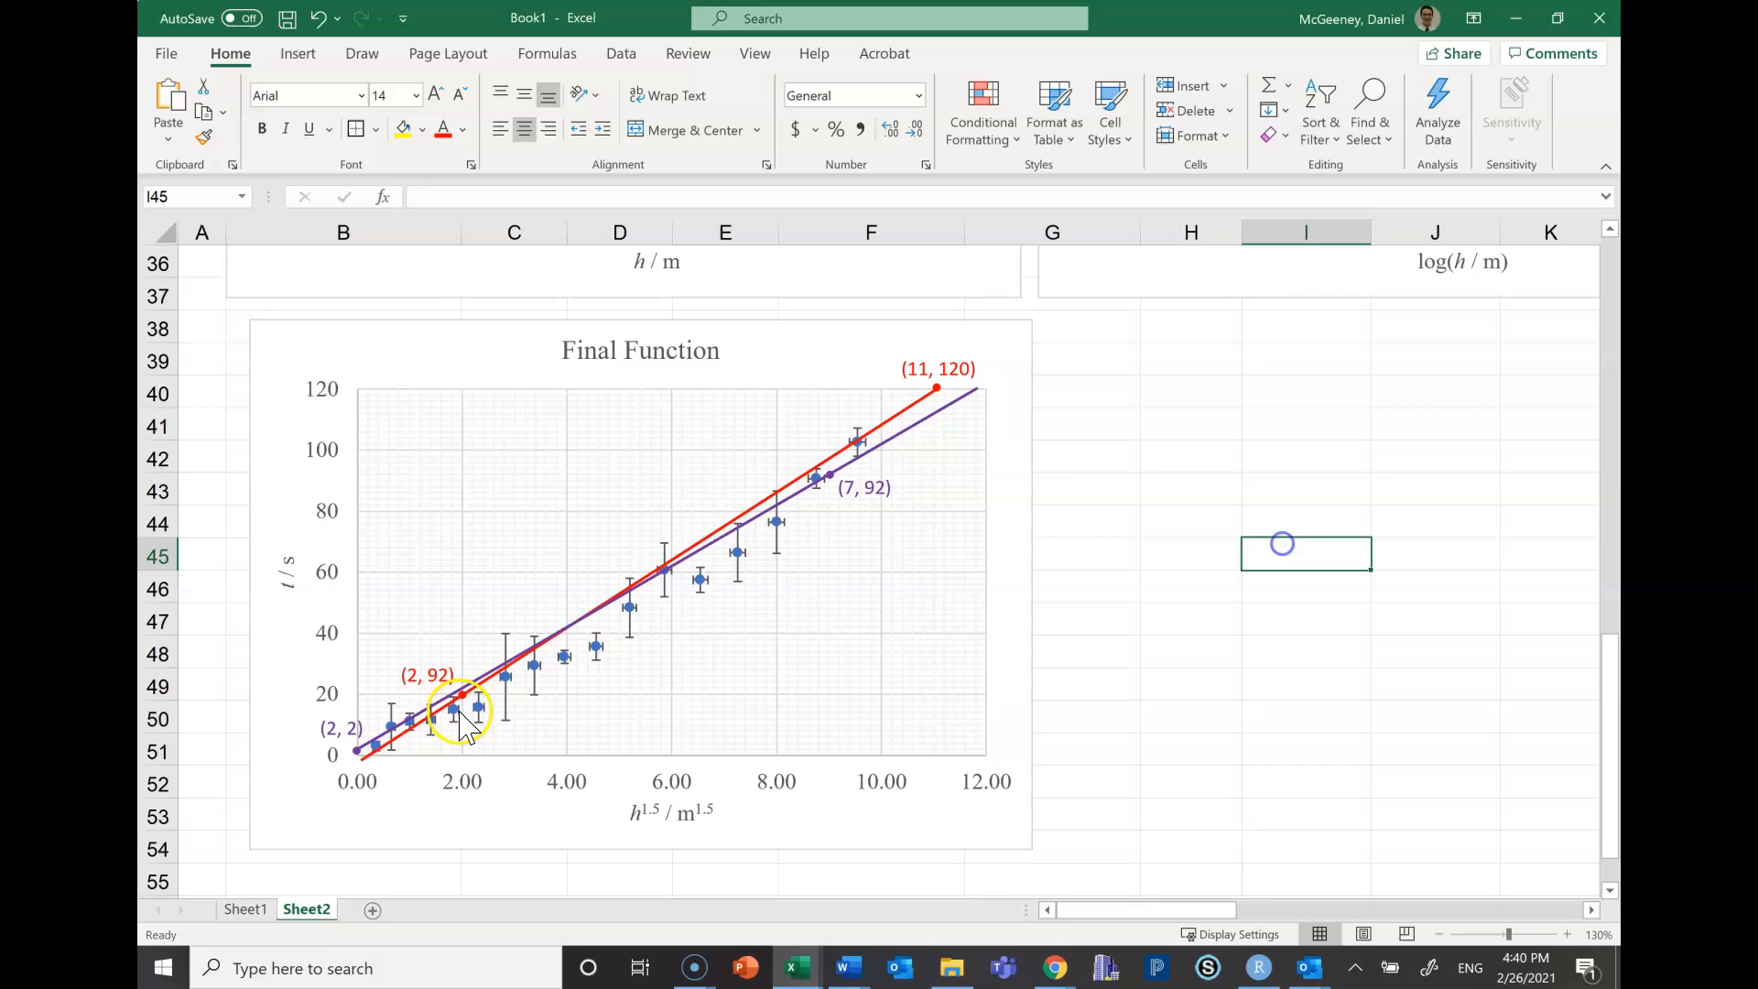
left_click(437, 675)
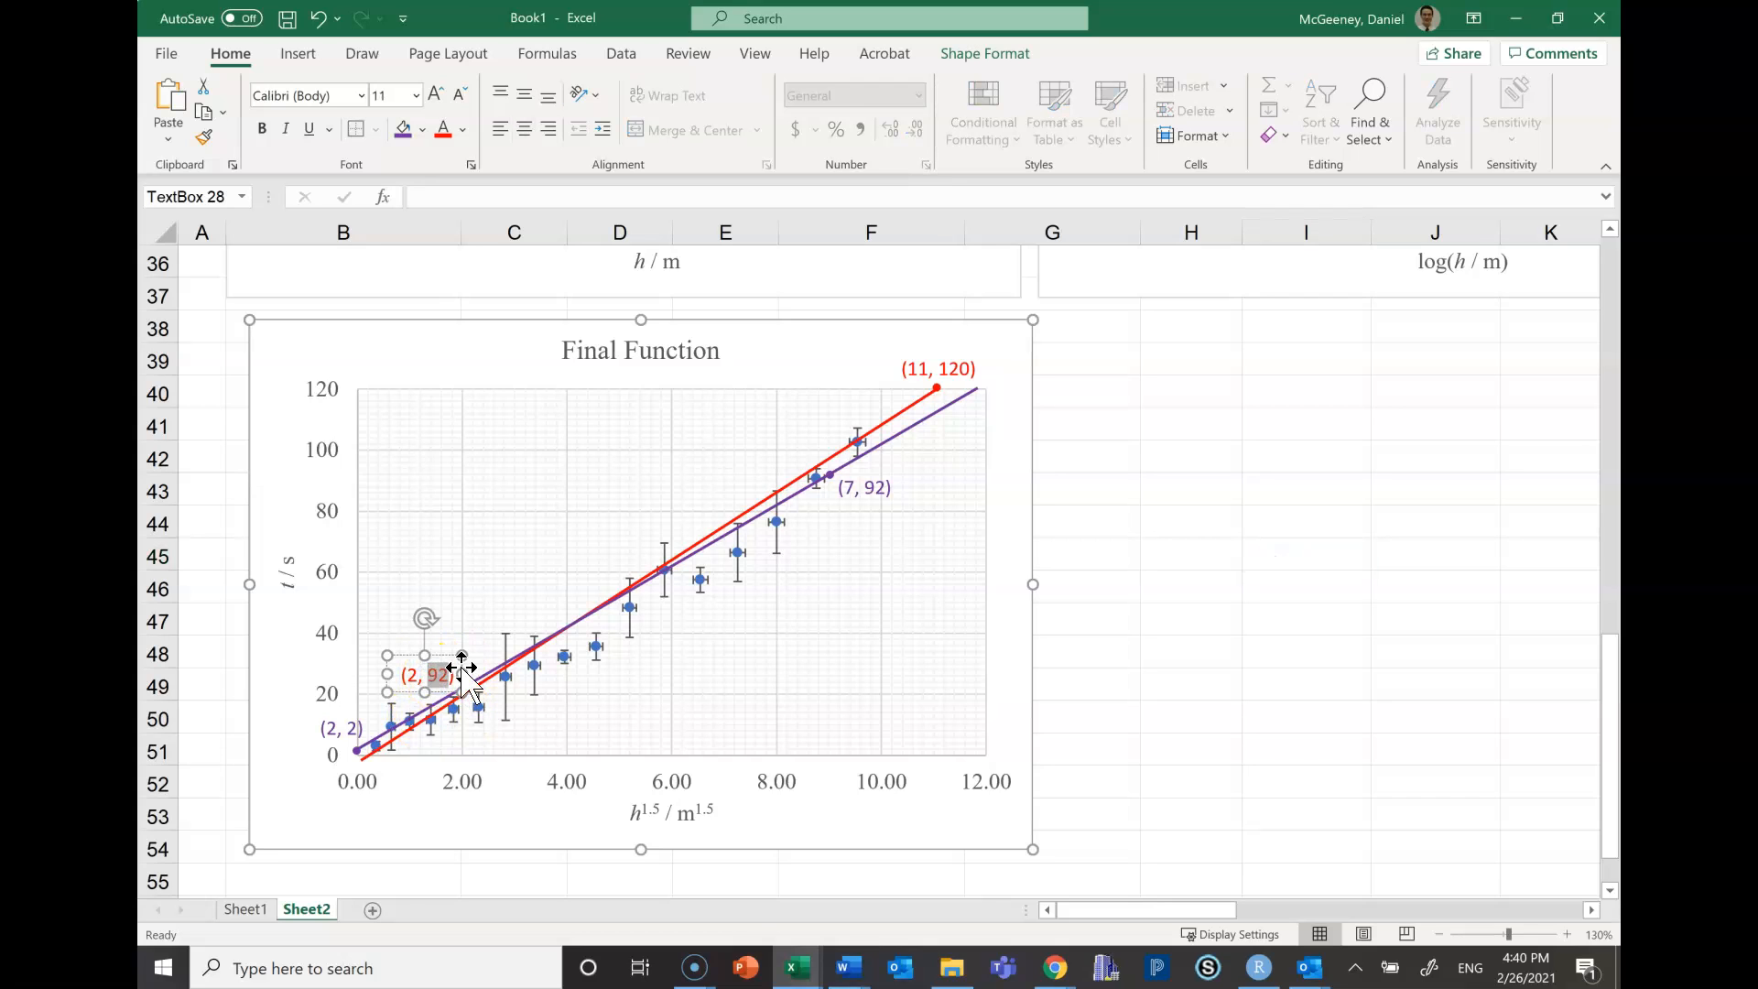
type("20")
left_click(1267, 491)
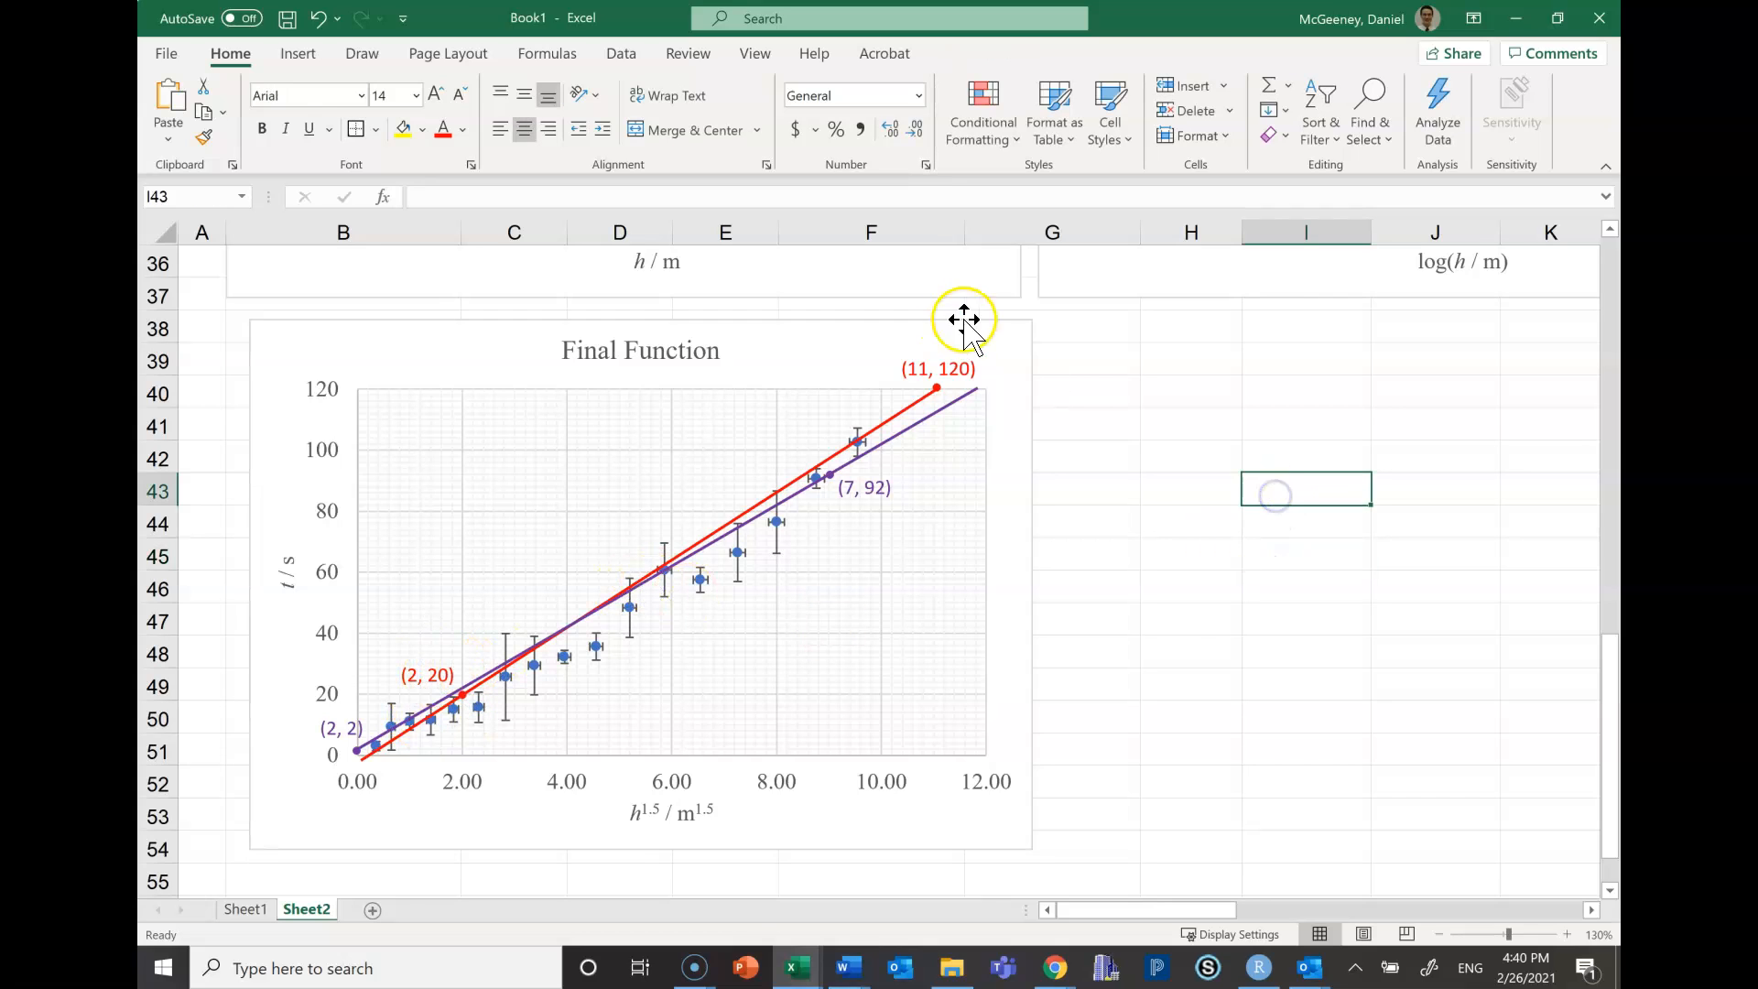
Shift the Final Function chart slightly left and down, in line with the edge of the chart above it
left_click_drag(781, 338, 855, 365)
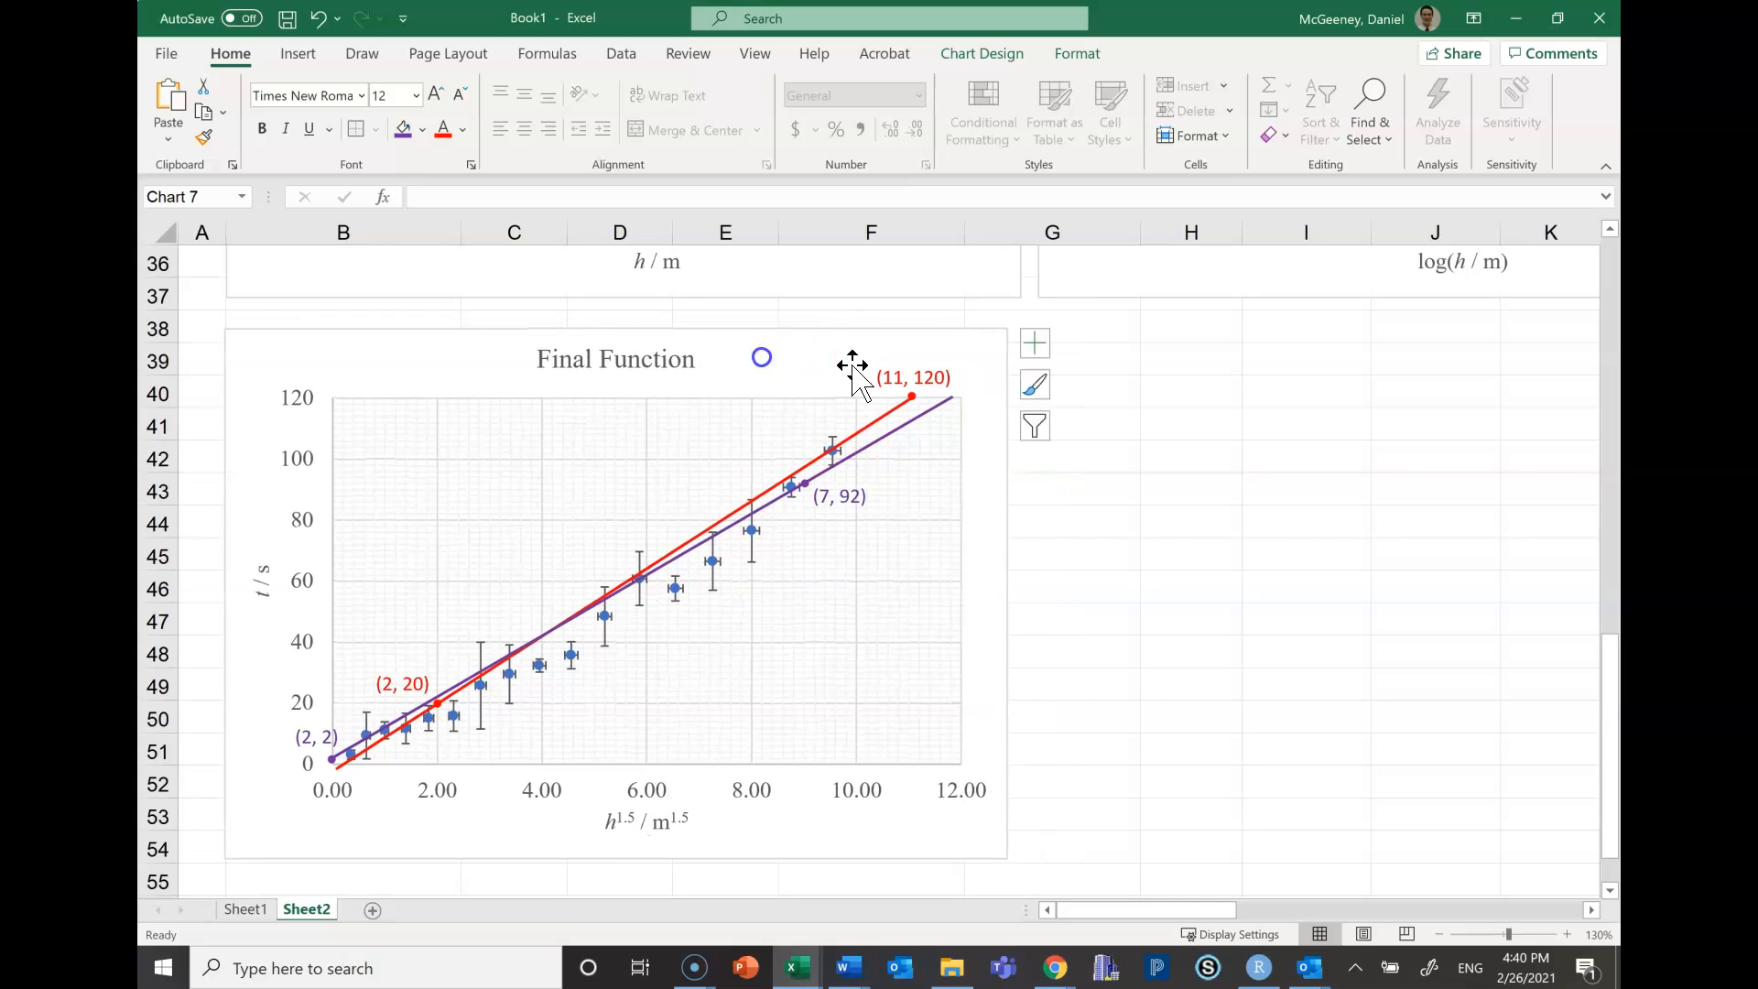
left_click(1159, 478)
scroll(1090, 560, "down", 1)
scroll(1052, 573, "up", 3)
scroll(1141, 507, "down", 3)
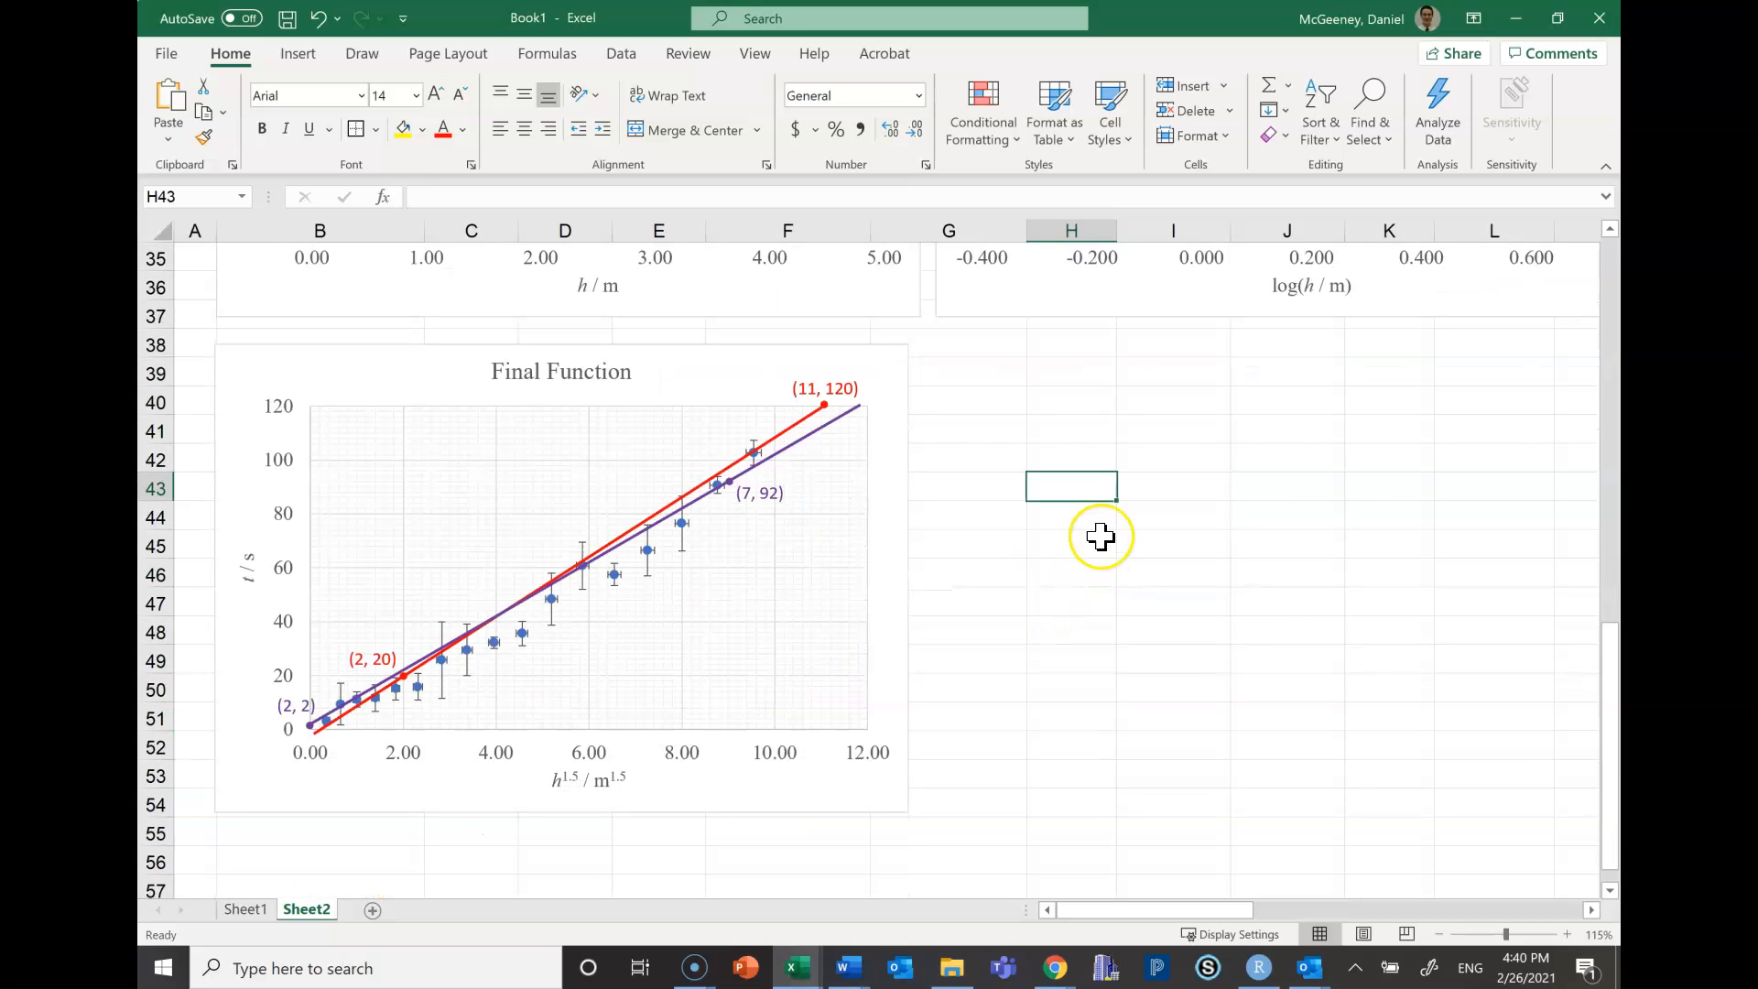
Enter the headings Red Line in cell H41 and Purple Line in cell H50
key("Up")
key("Up")
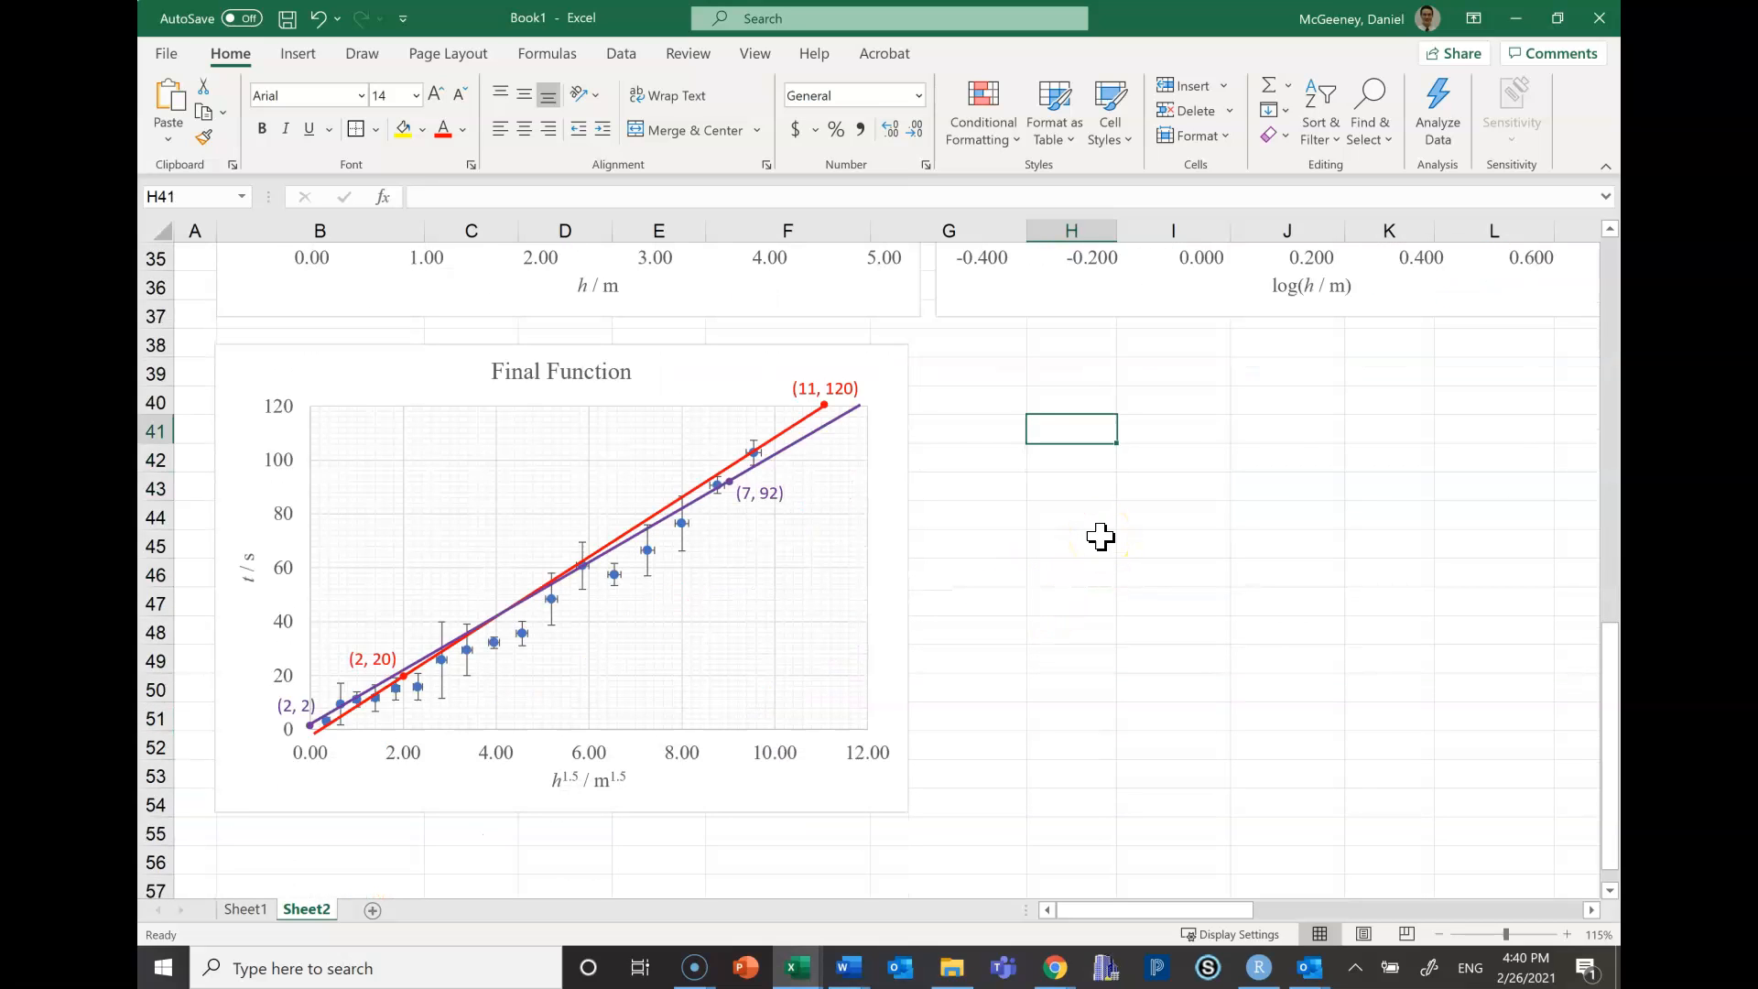
type("RE")
key("Return")
key("Down")
key("Down")
key("Down")
key("Down")
key("Down")
key("Down")
key("Down")
key("Down")
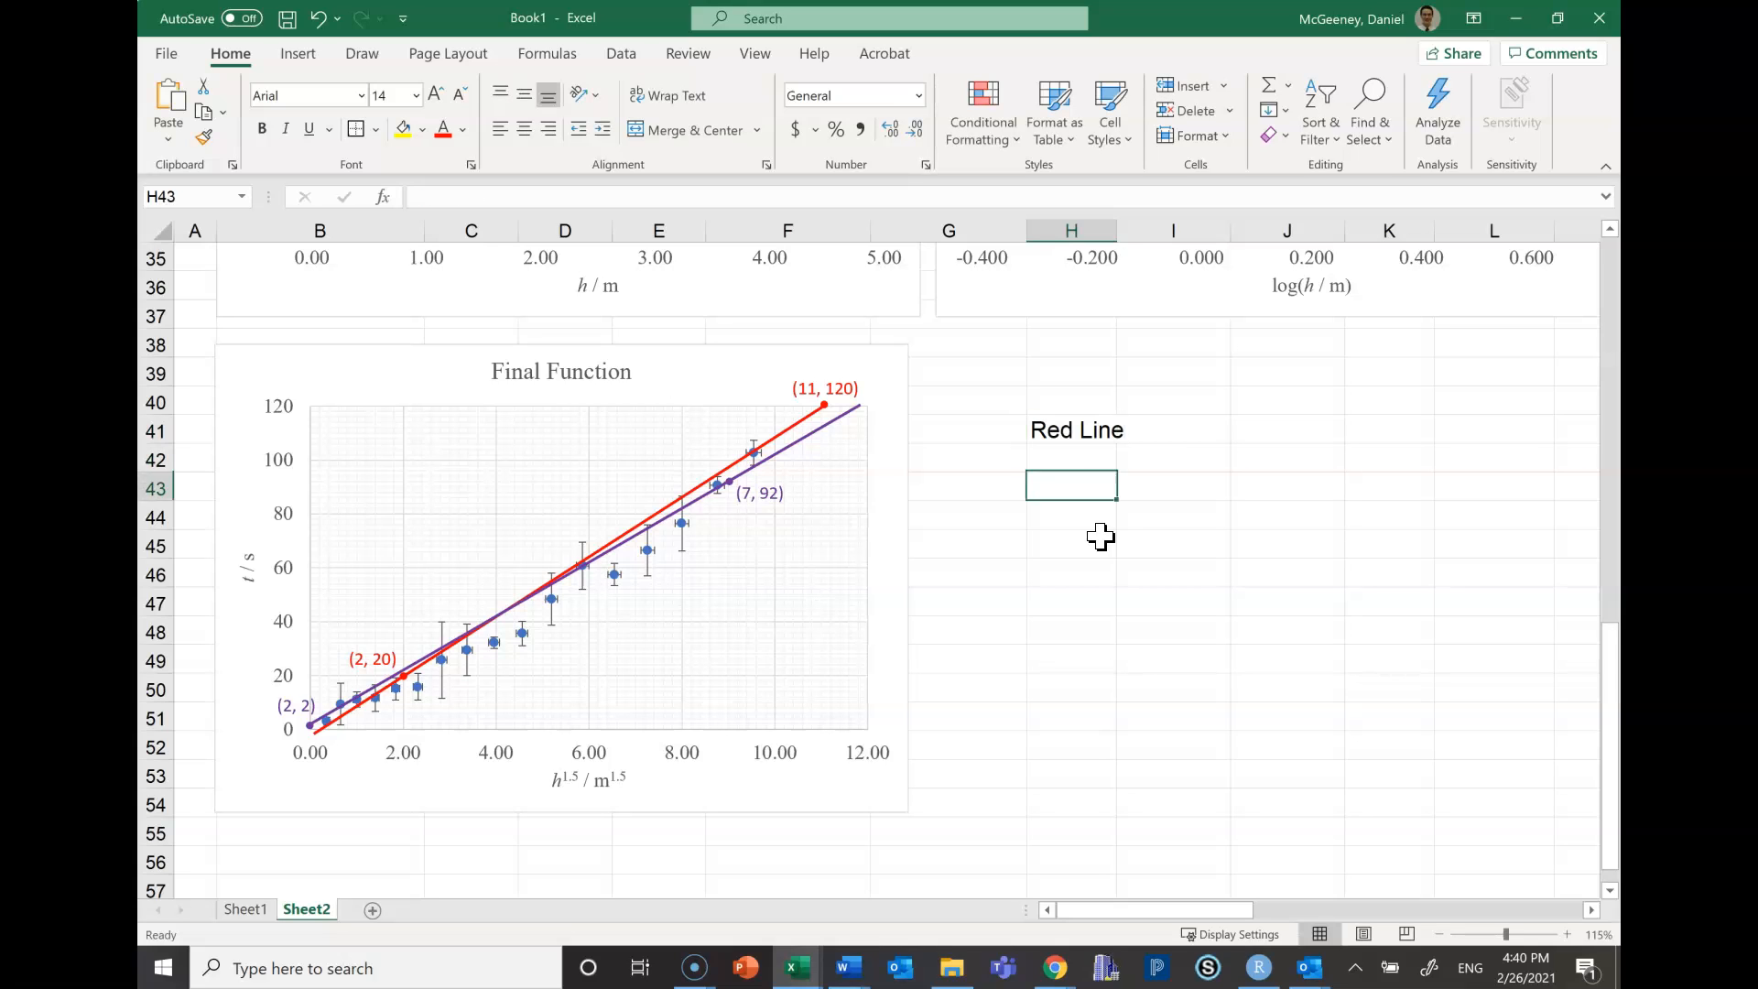
type("Purple")
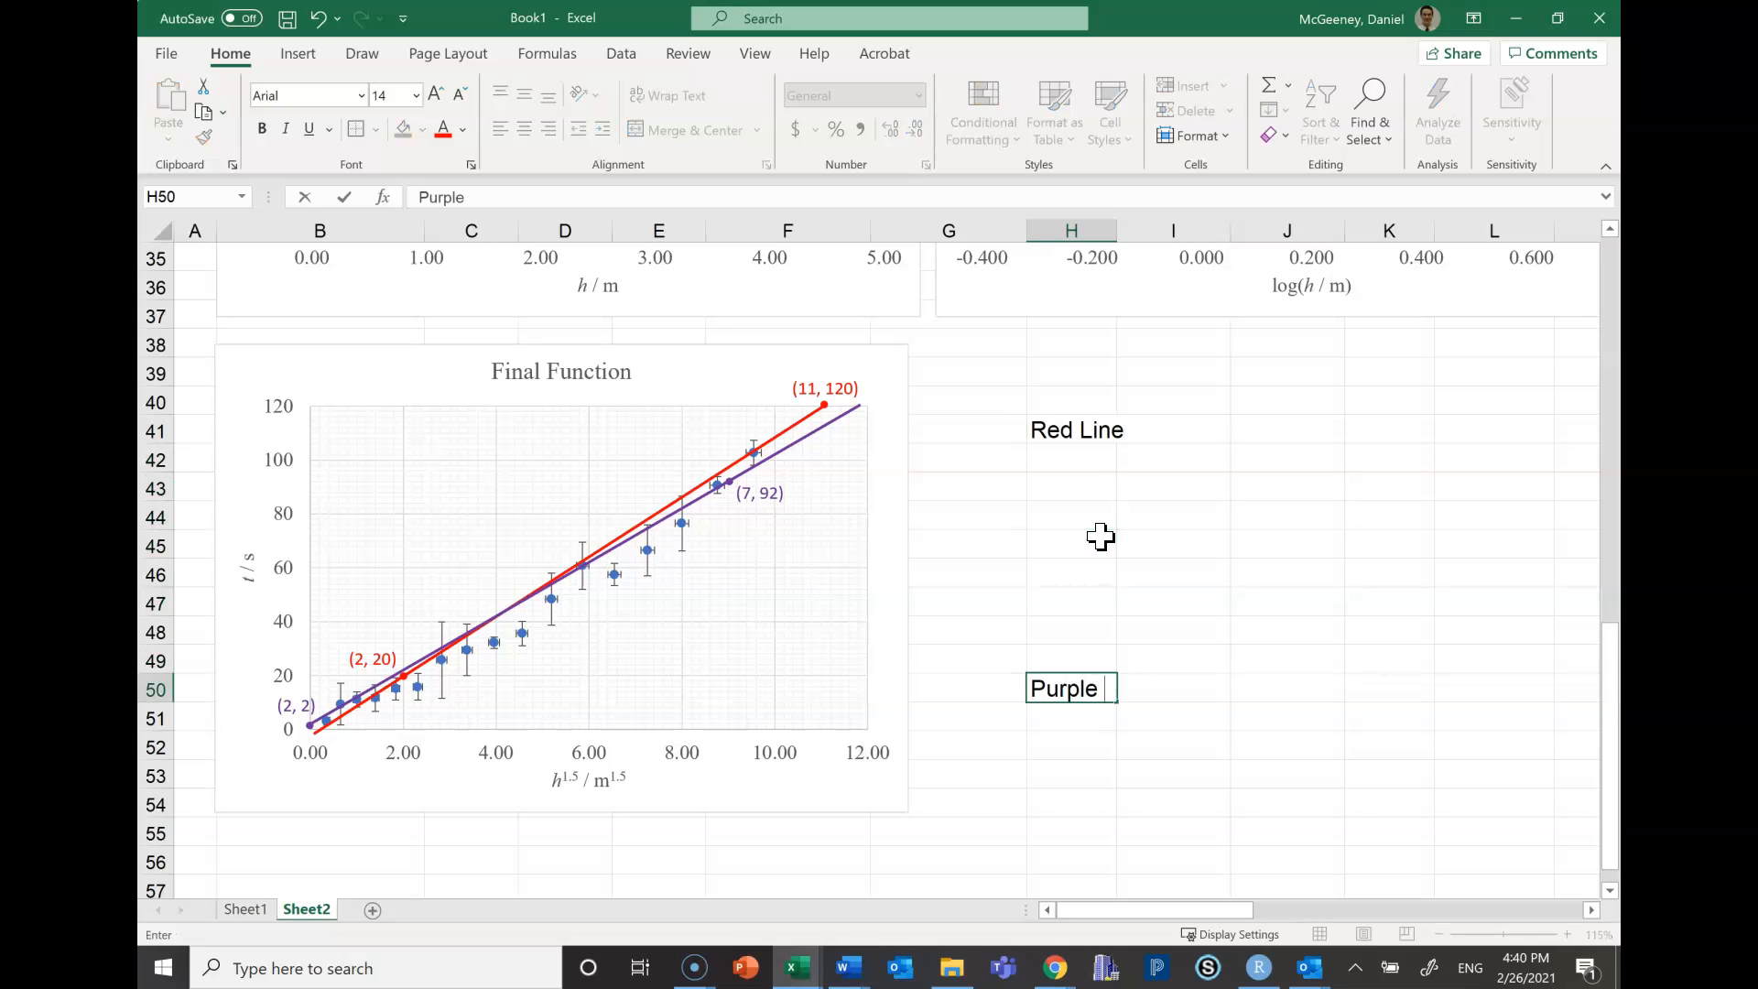
type(" Line")
Enter the labels point 1 and point 2 in the two cells directly below the Red Line heading
key("Up")
left_click(1101, 536)
key("Up")
key("Up")
key("Up")
type("ponit 1")
key("Return")
key("Up")
key("F2")
key("BackSpace")
key("BackSpace")
key("BackSpace")
key("BackSpace")
key("BackSpace")
type("int 1")
key("Return")
type("point")
key("Up")
Move the point 1 and point 2 labels down one row to H43:H44
key("Right")
key("Left")
key("shift+Down")
key("ctrl+x")
key("Down")
key("ctrl+v")
key("Up")
Add the column headings x in I42 and y in J42
key("Right")
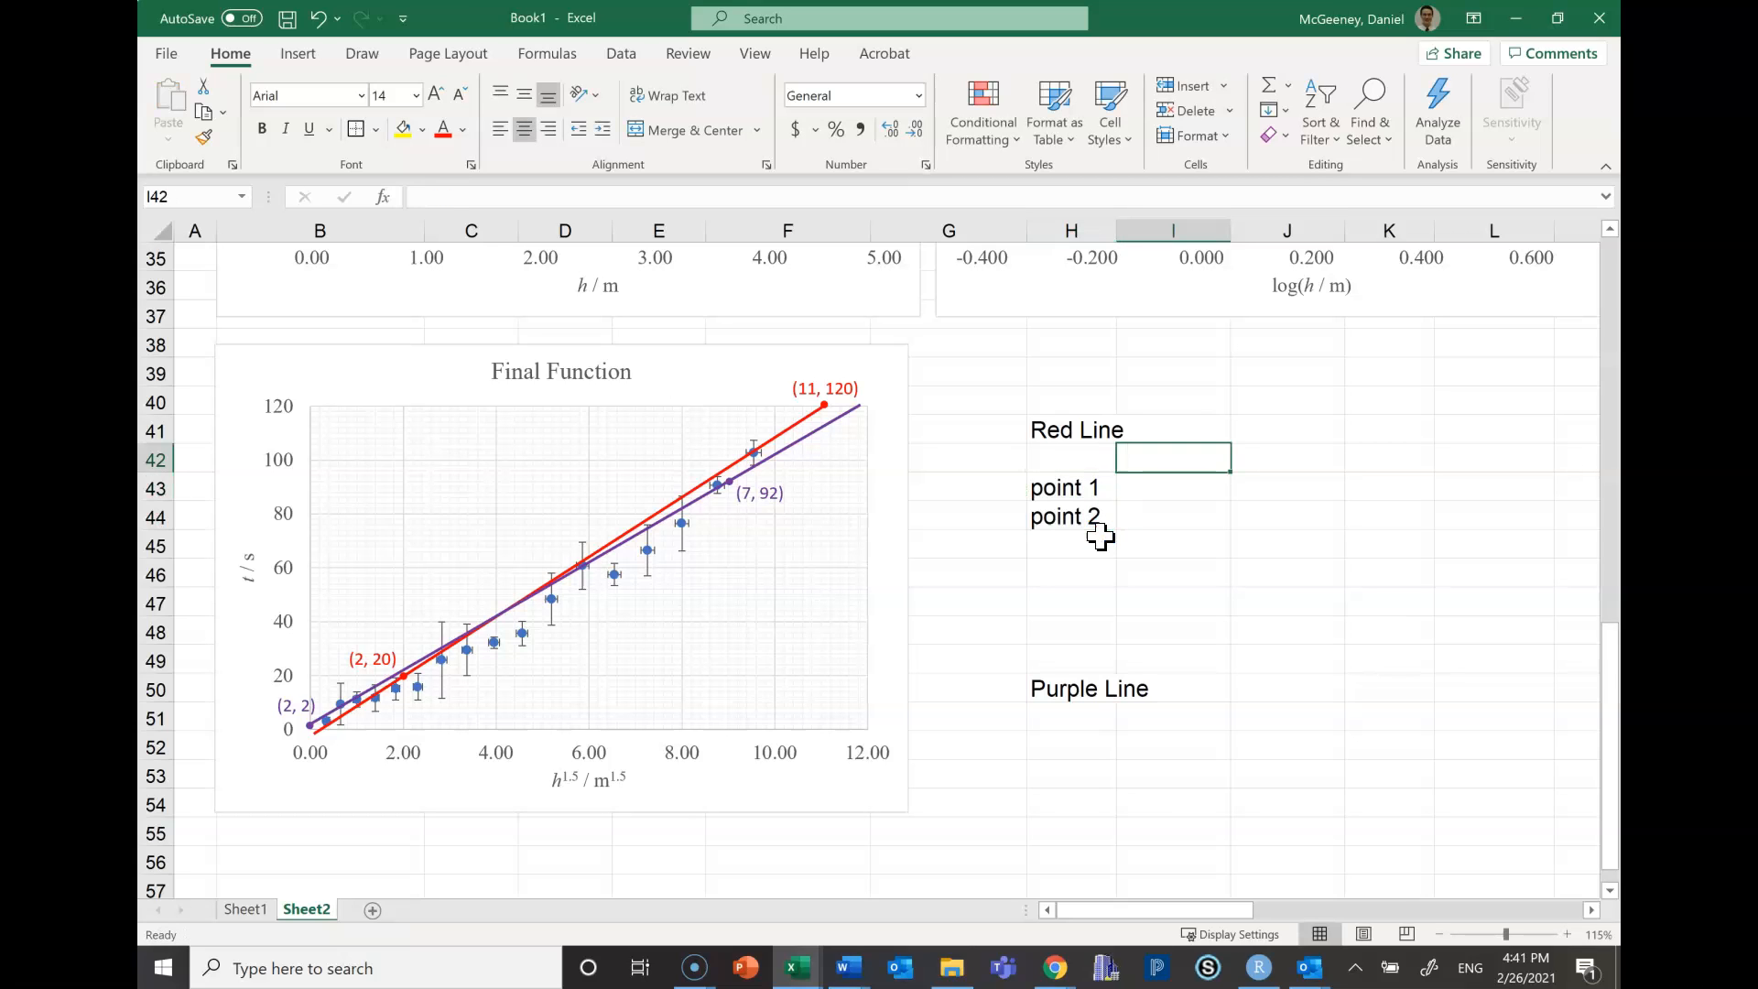
type("x")
key("Tab")
type("y")
key("Return")
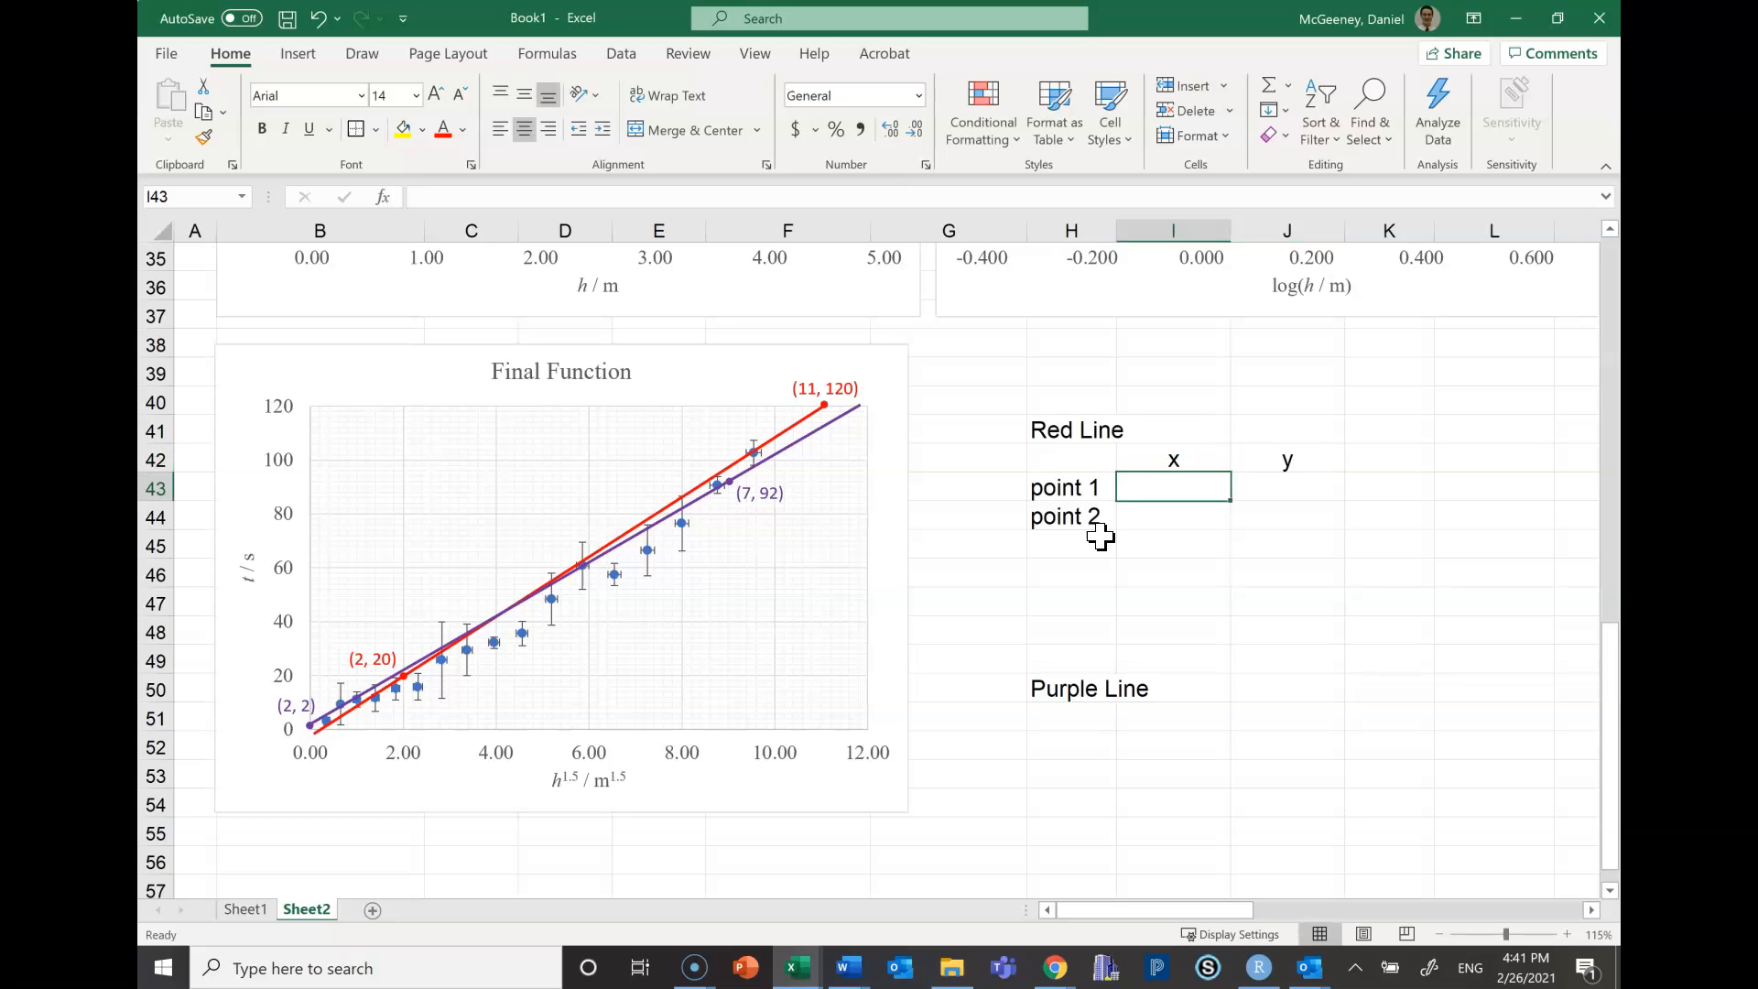
Add the row labels slope in H45 and y-int in H46 below the point labels
key("Left")
key("Down")
key("Down")
key("Up")
key("Down")
type("e")
key("Return")
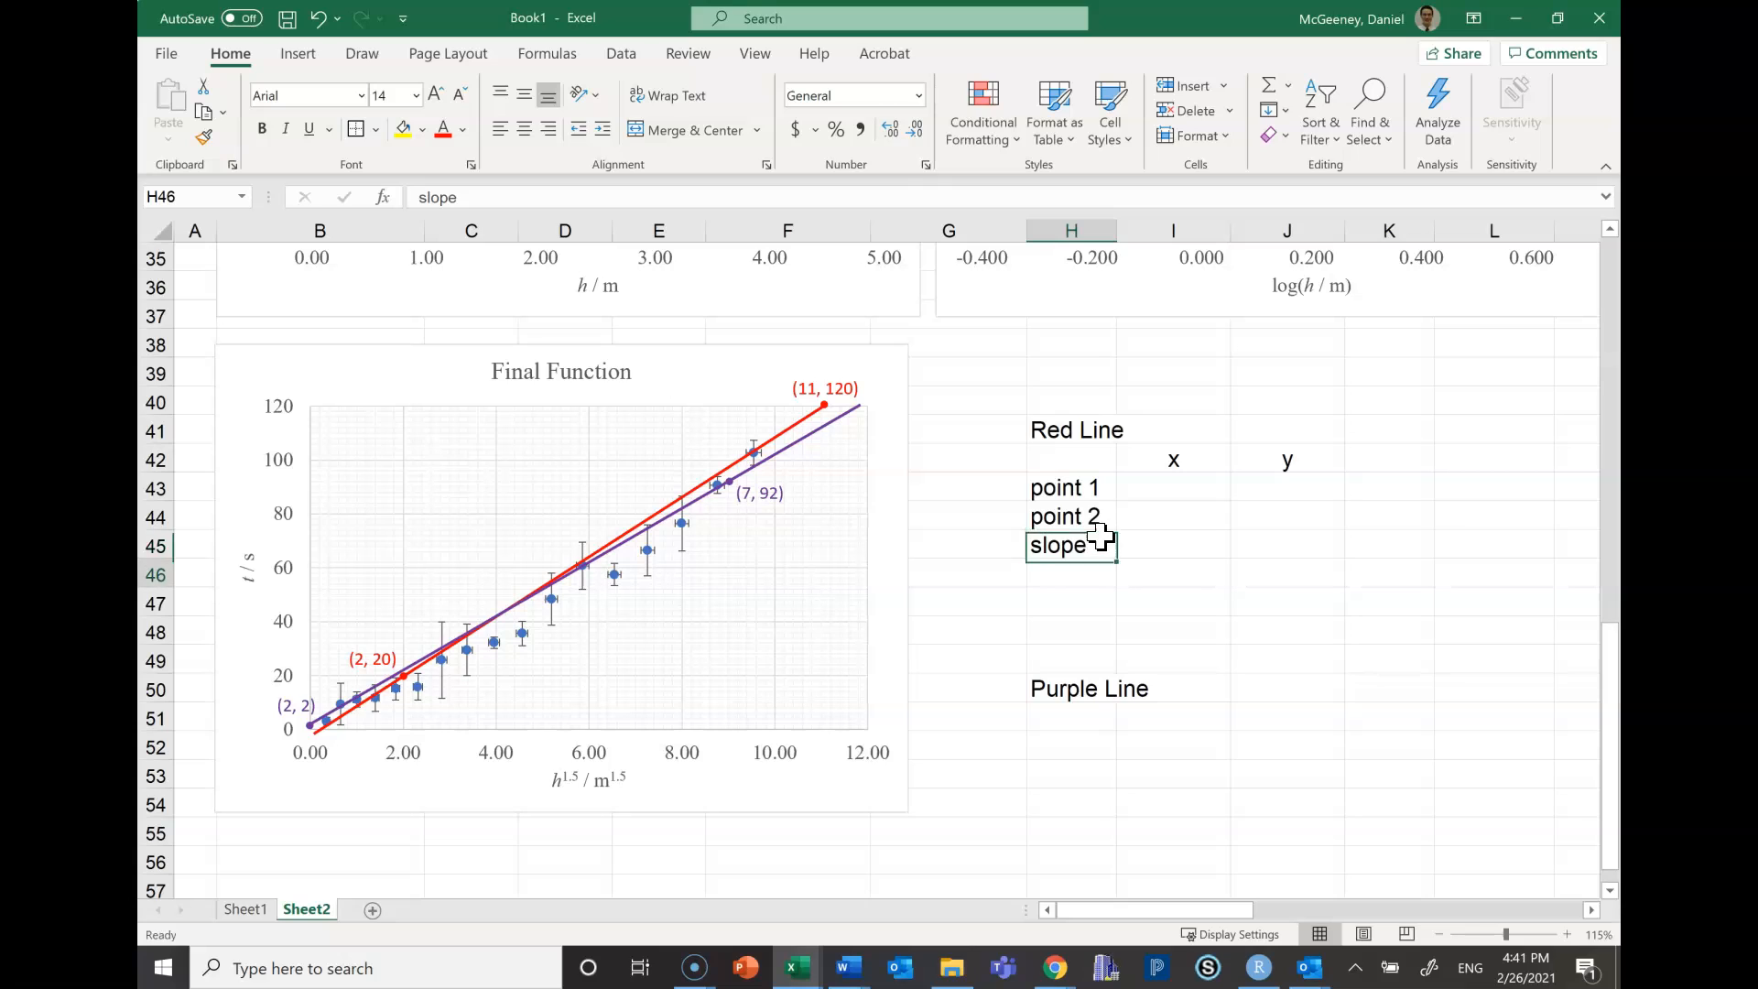
type("inter")
key("Return")
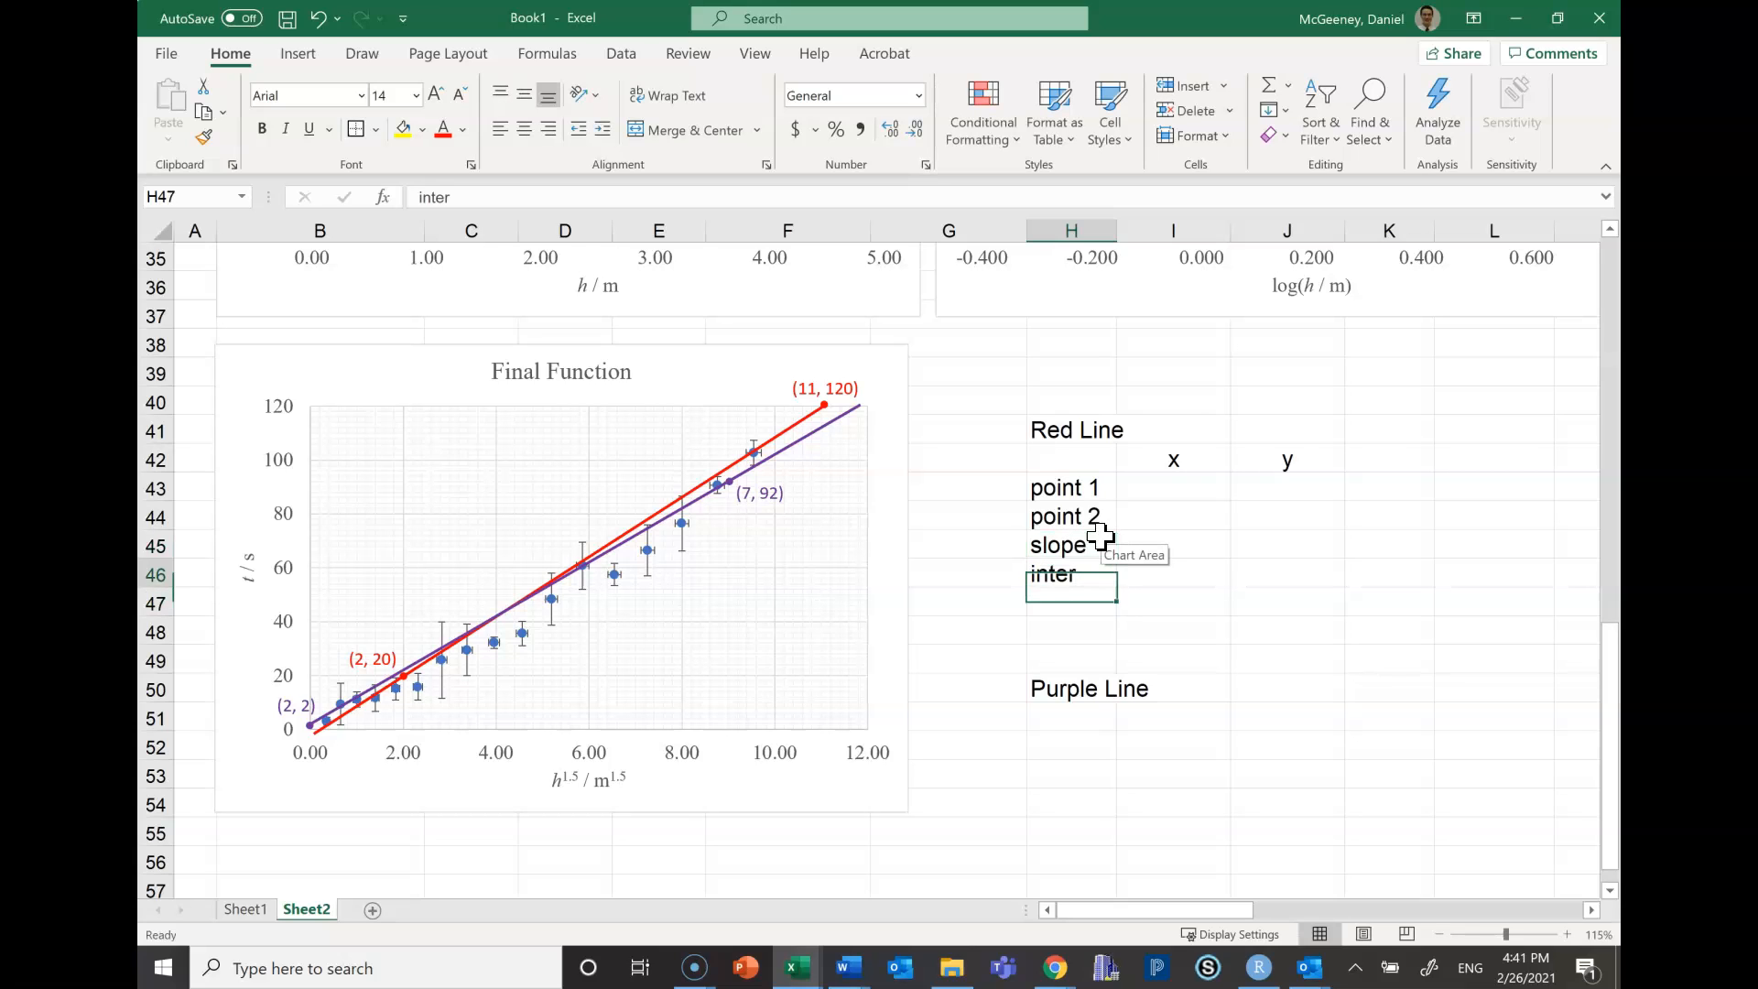
type("y-int")
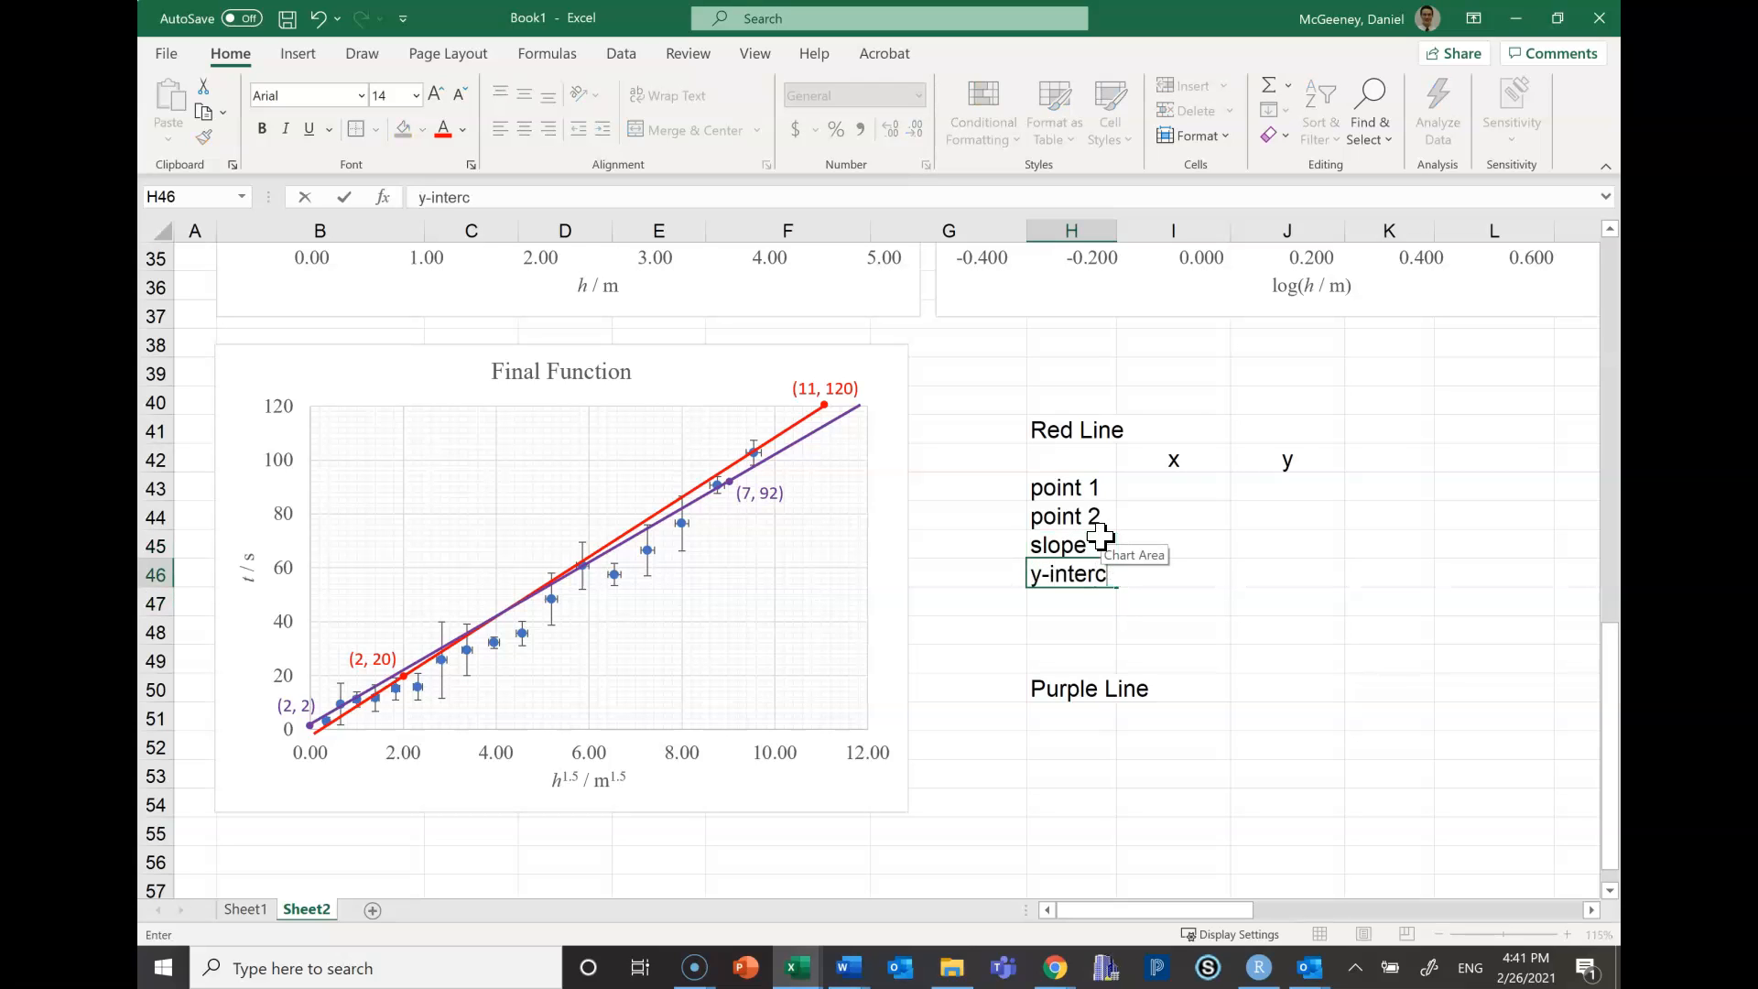
key("BackSpace")
key("Return")
Copy the Red Line table layout H42:J46 to H51, under the Purple Line heading
key("Down")
key("Down")
key("Down")
left_click_drag(1091, 478, 1256, 568)
key("ctrl+c")
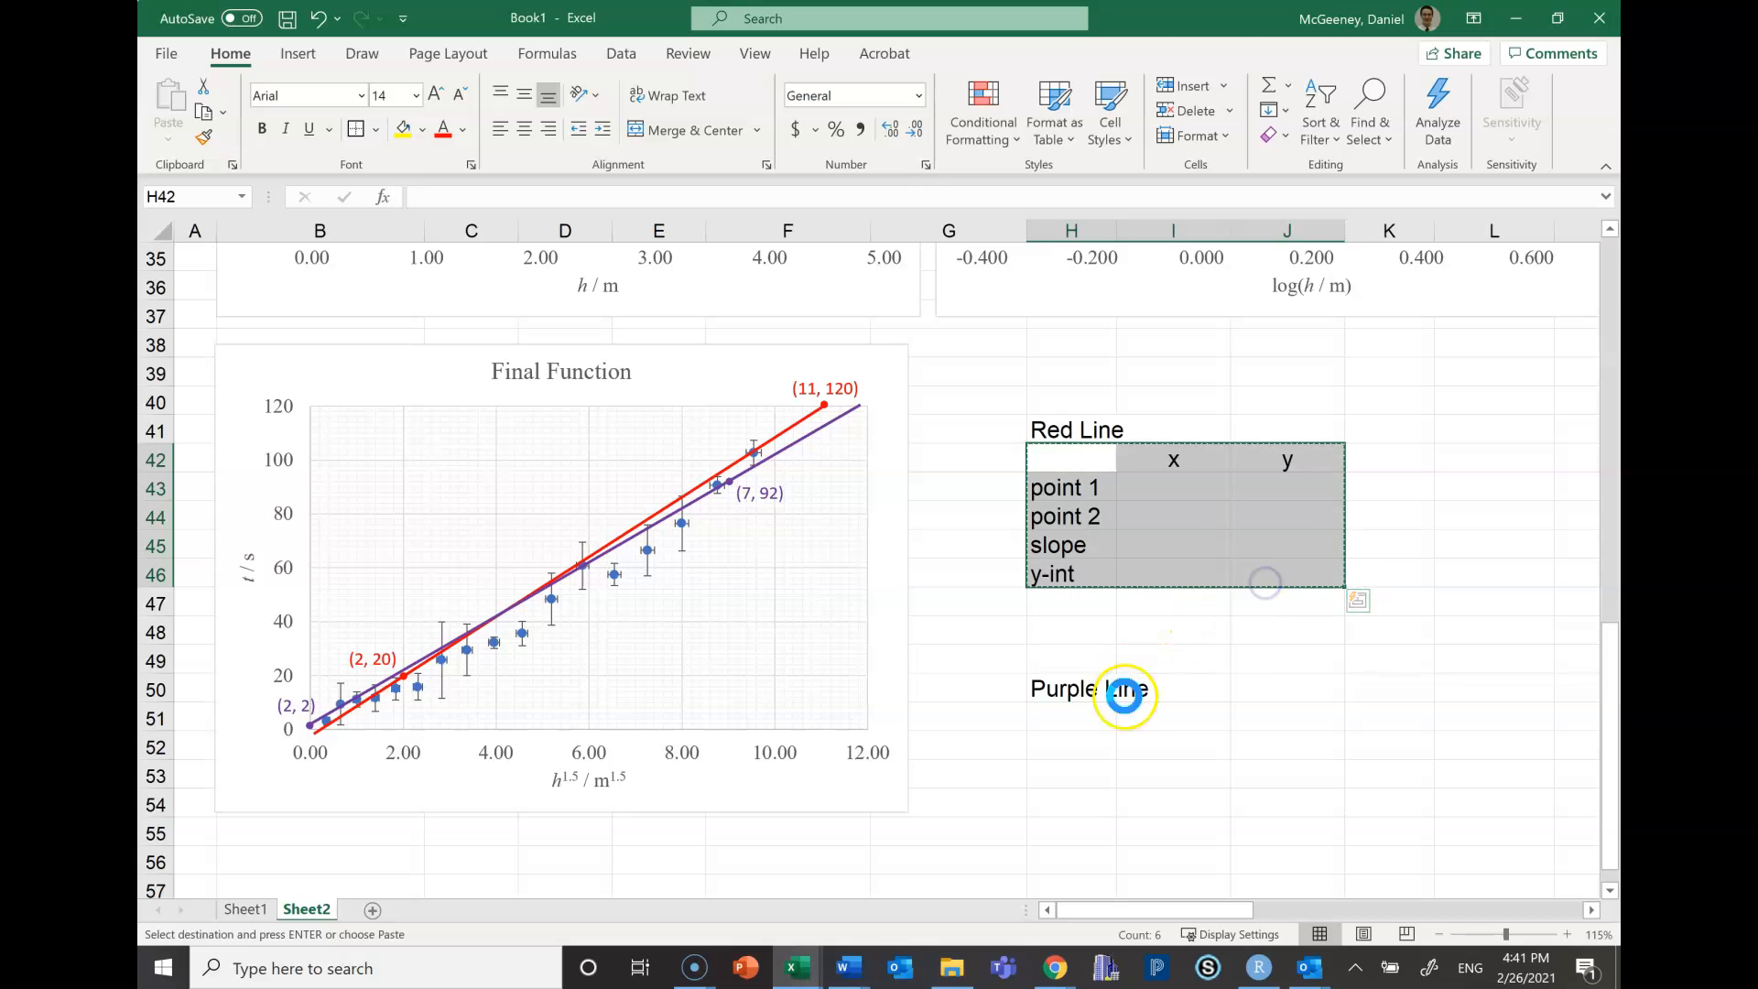
left_click(1080, 723)
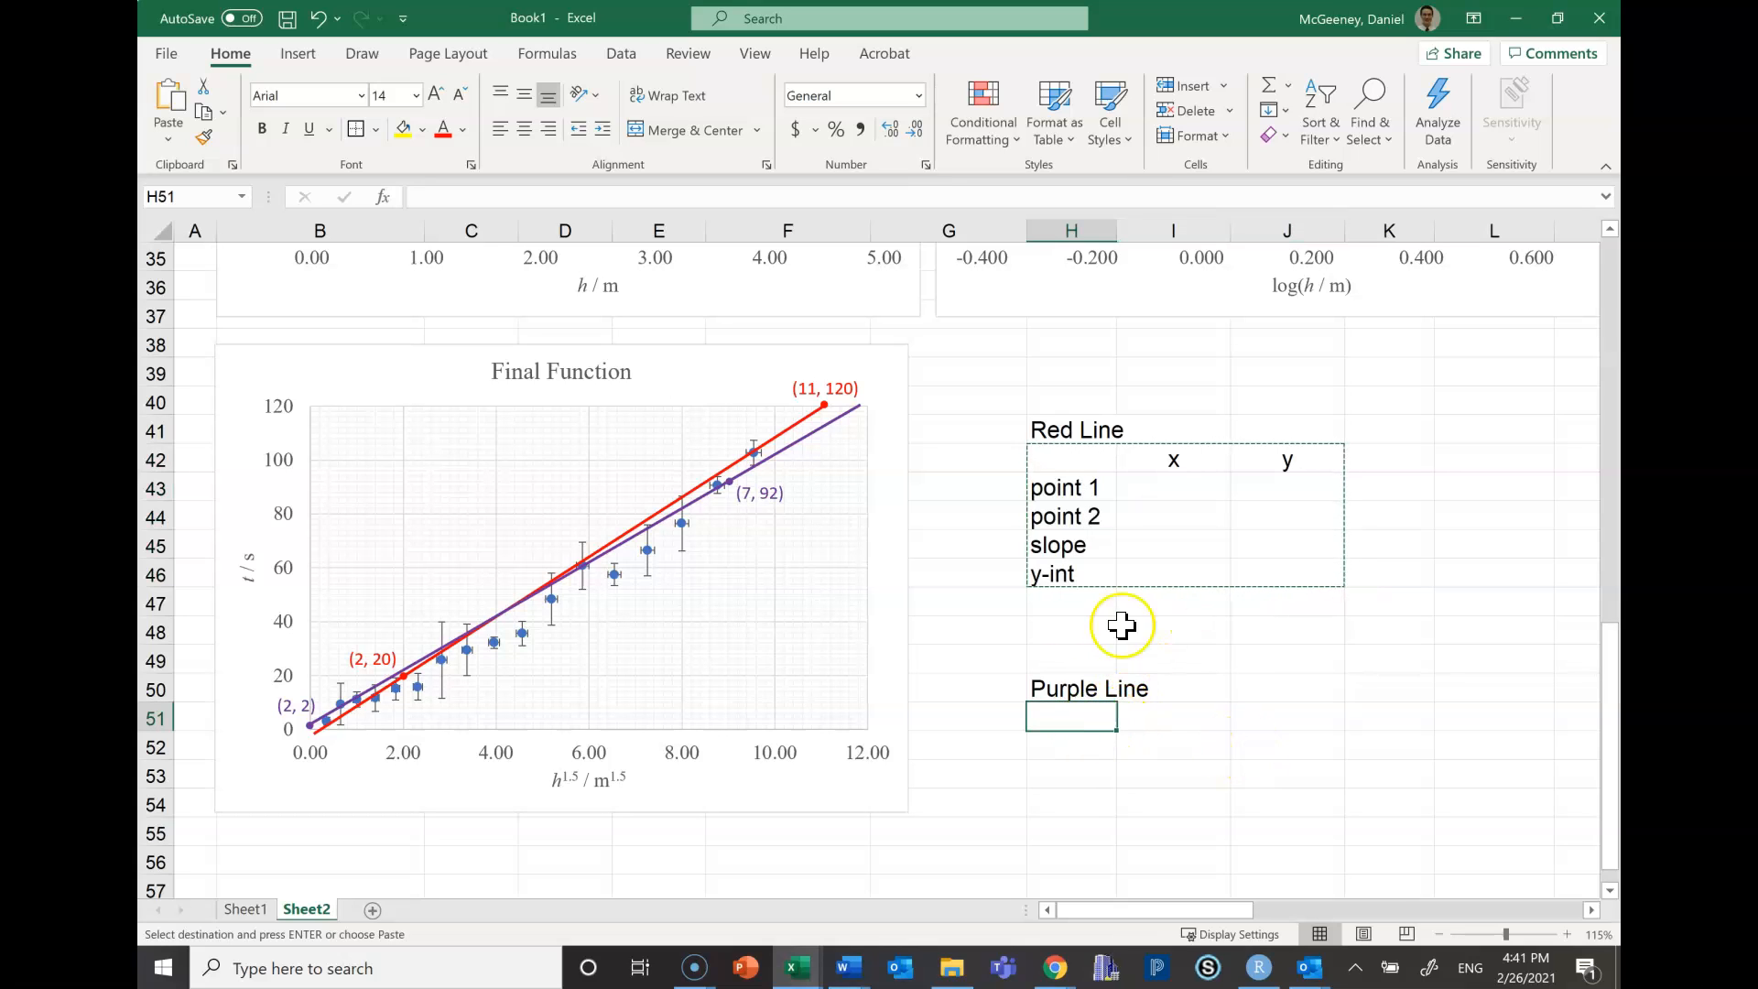
left_click_drag(1079, 463, 1276, 569)
left_click_drag(1080, 661, 1068, 718)
left_click(1101, 716)
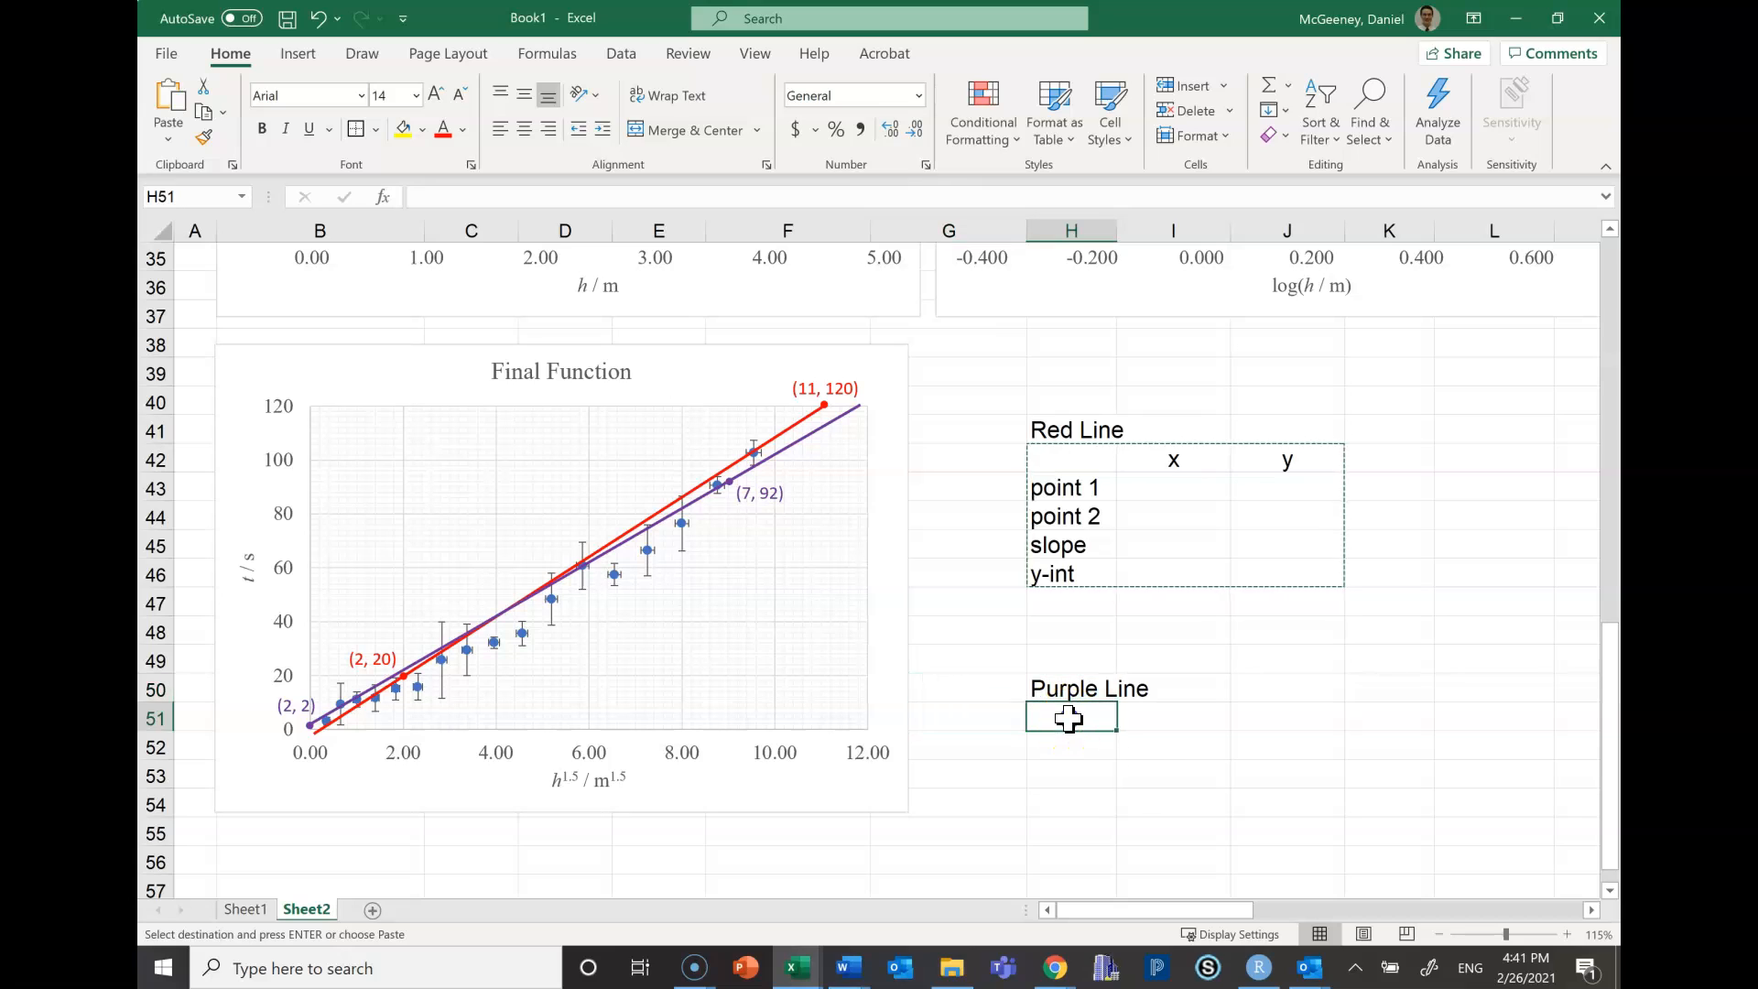
key("ctrl+v")
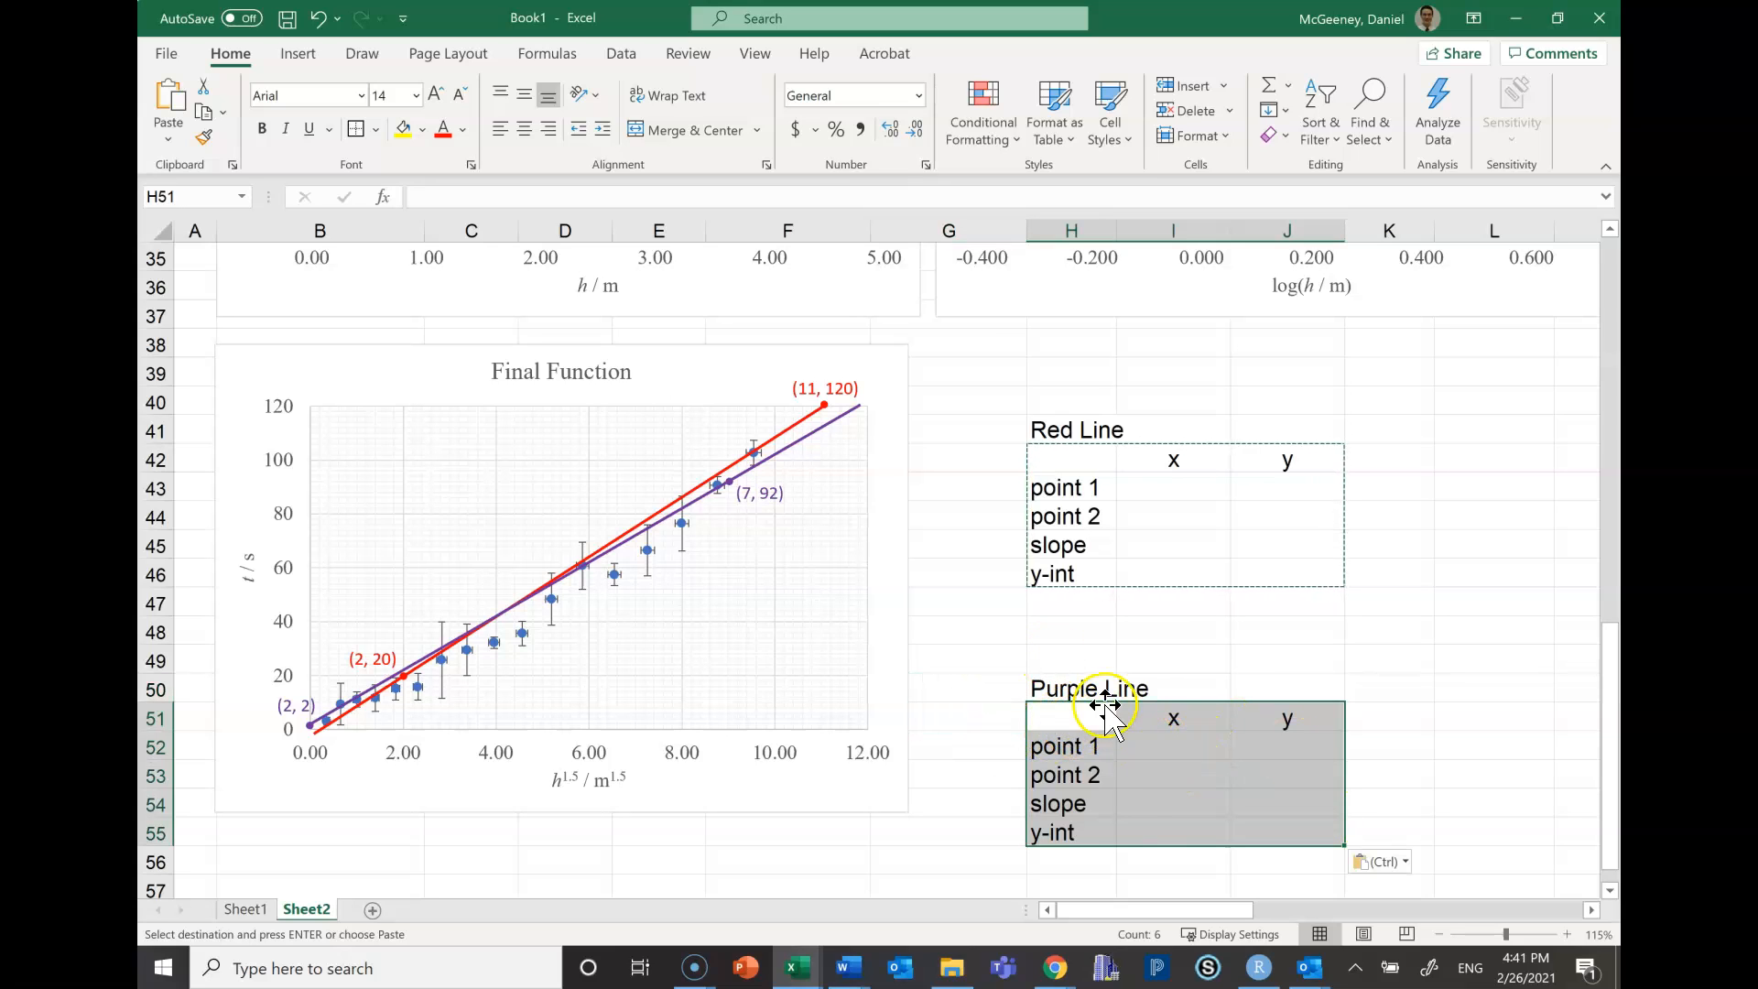
left_click(1138, 534)
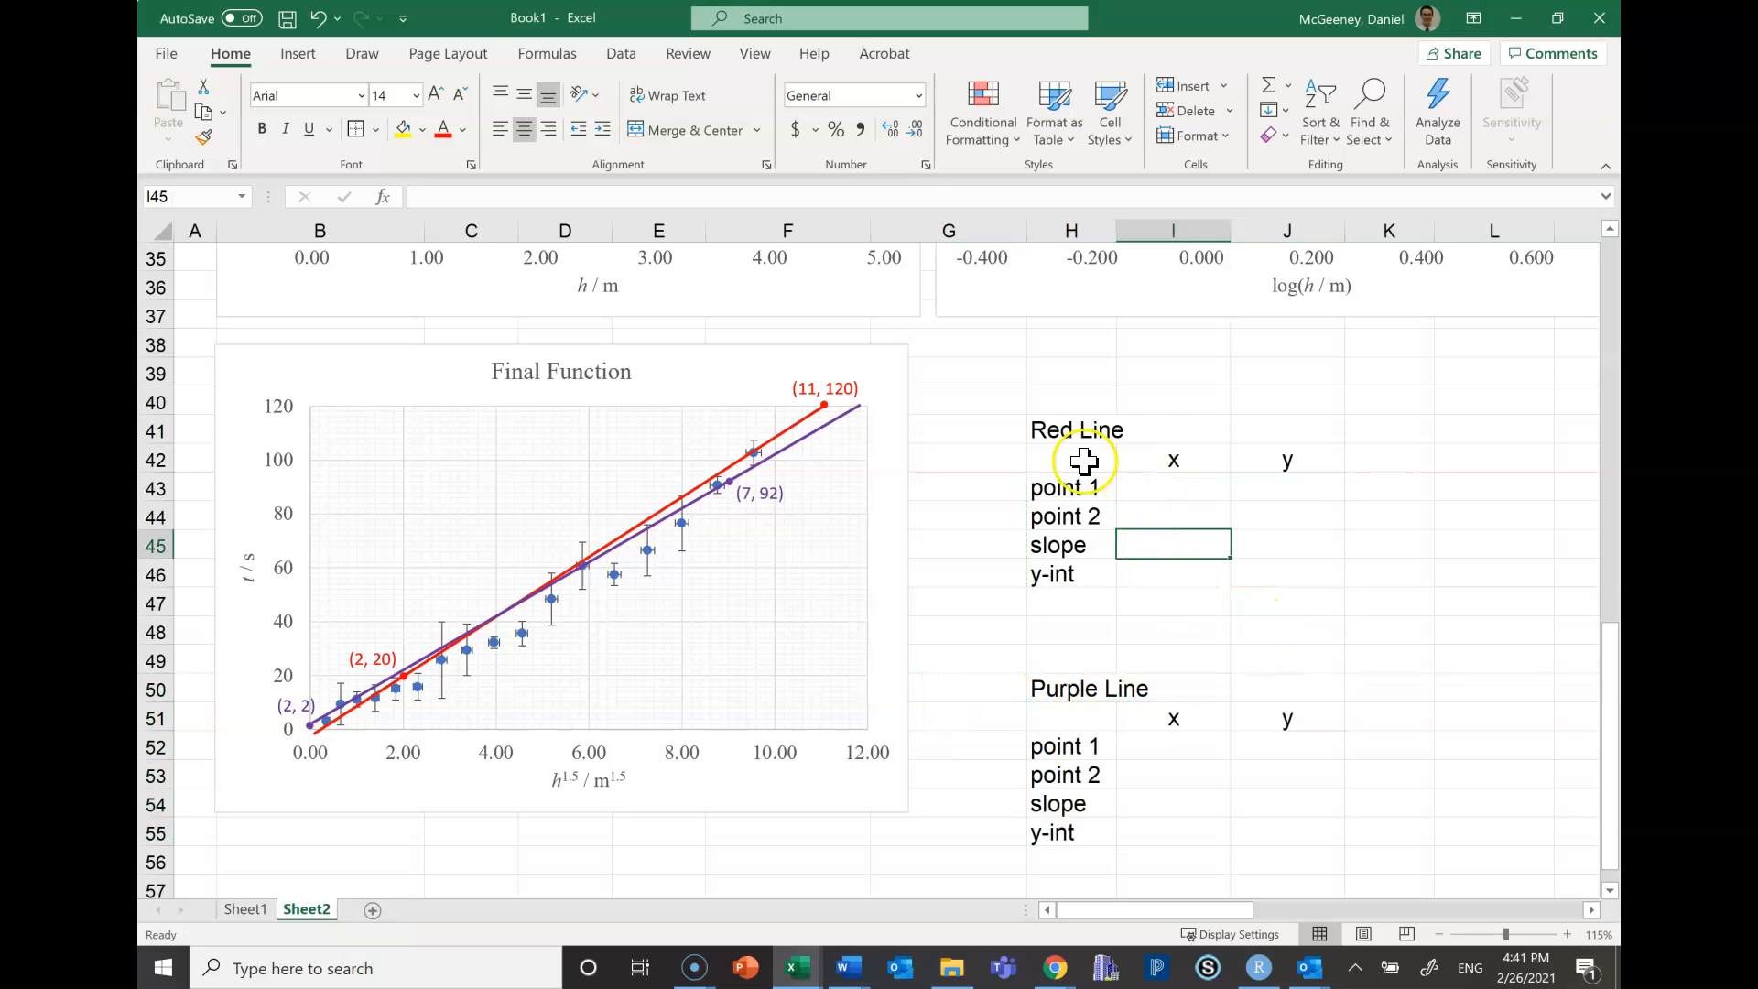
left_click(1214, 509)
left_click(1187, 479)
left_click(1048, 430)
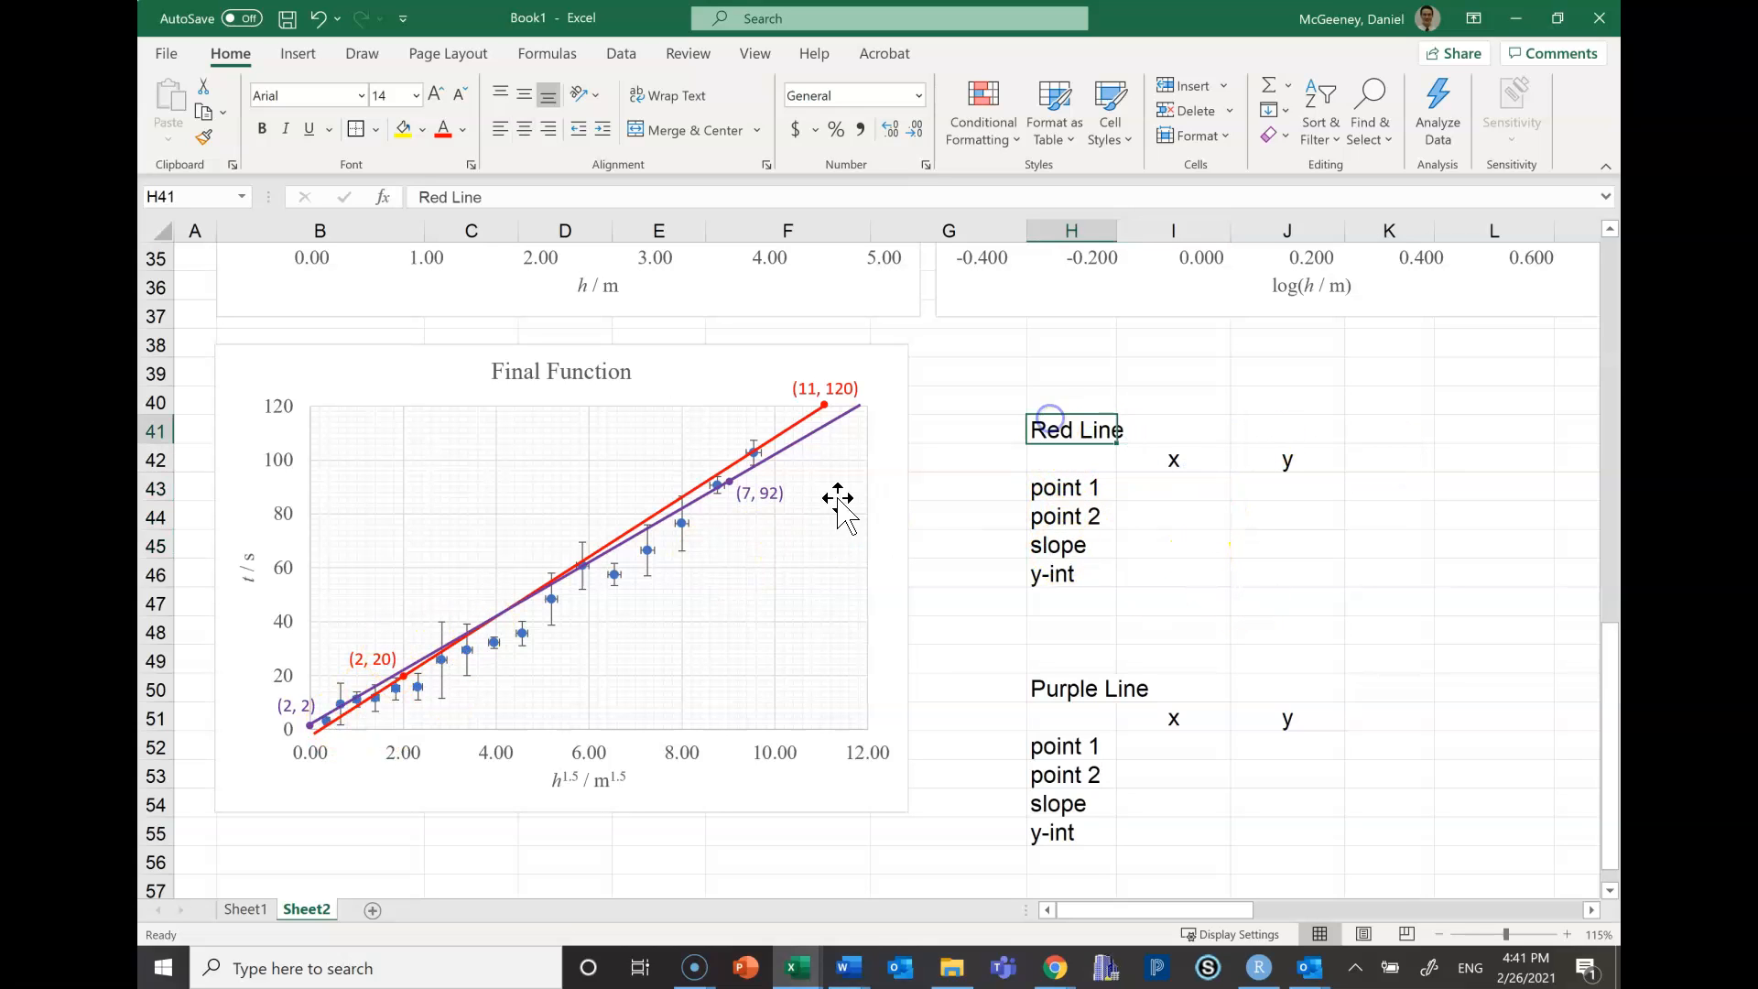
Fill in the Red Line table with x 2, y 20 for point 1 and x 11, y 120 for point 2
left_click(1149, 490)
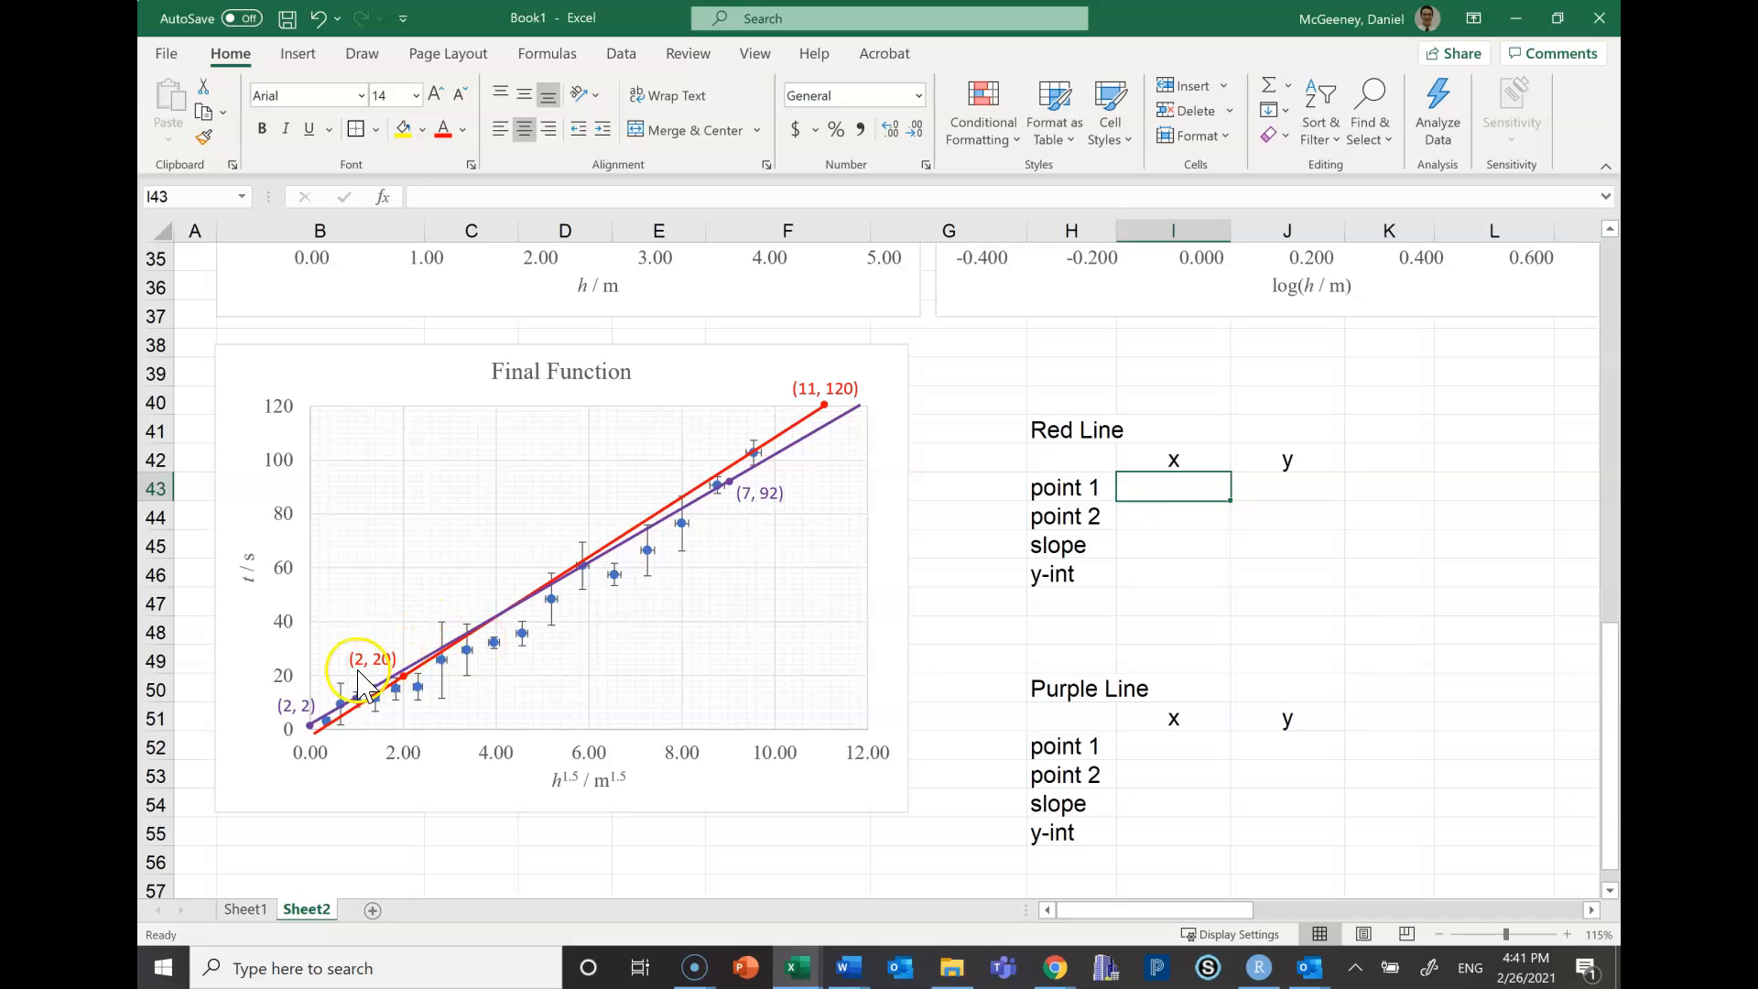
type("2")
key("Tab")
type("20")
key("Return")
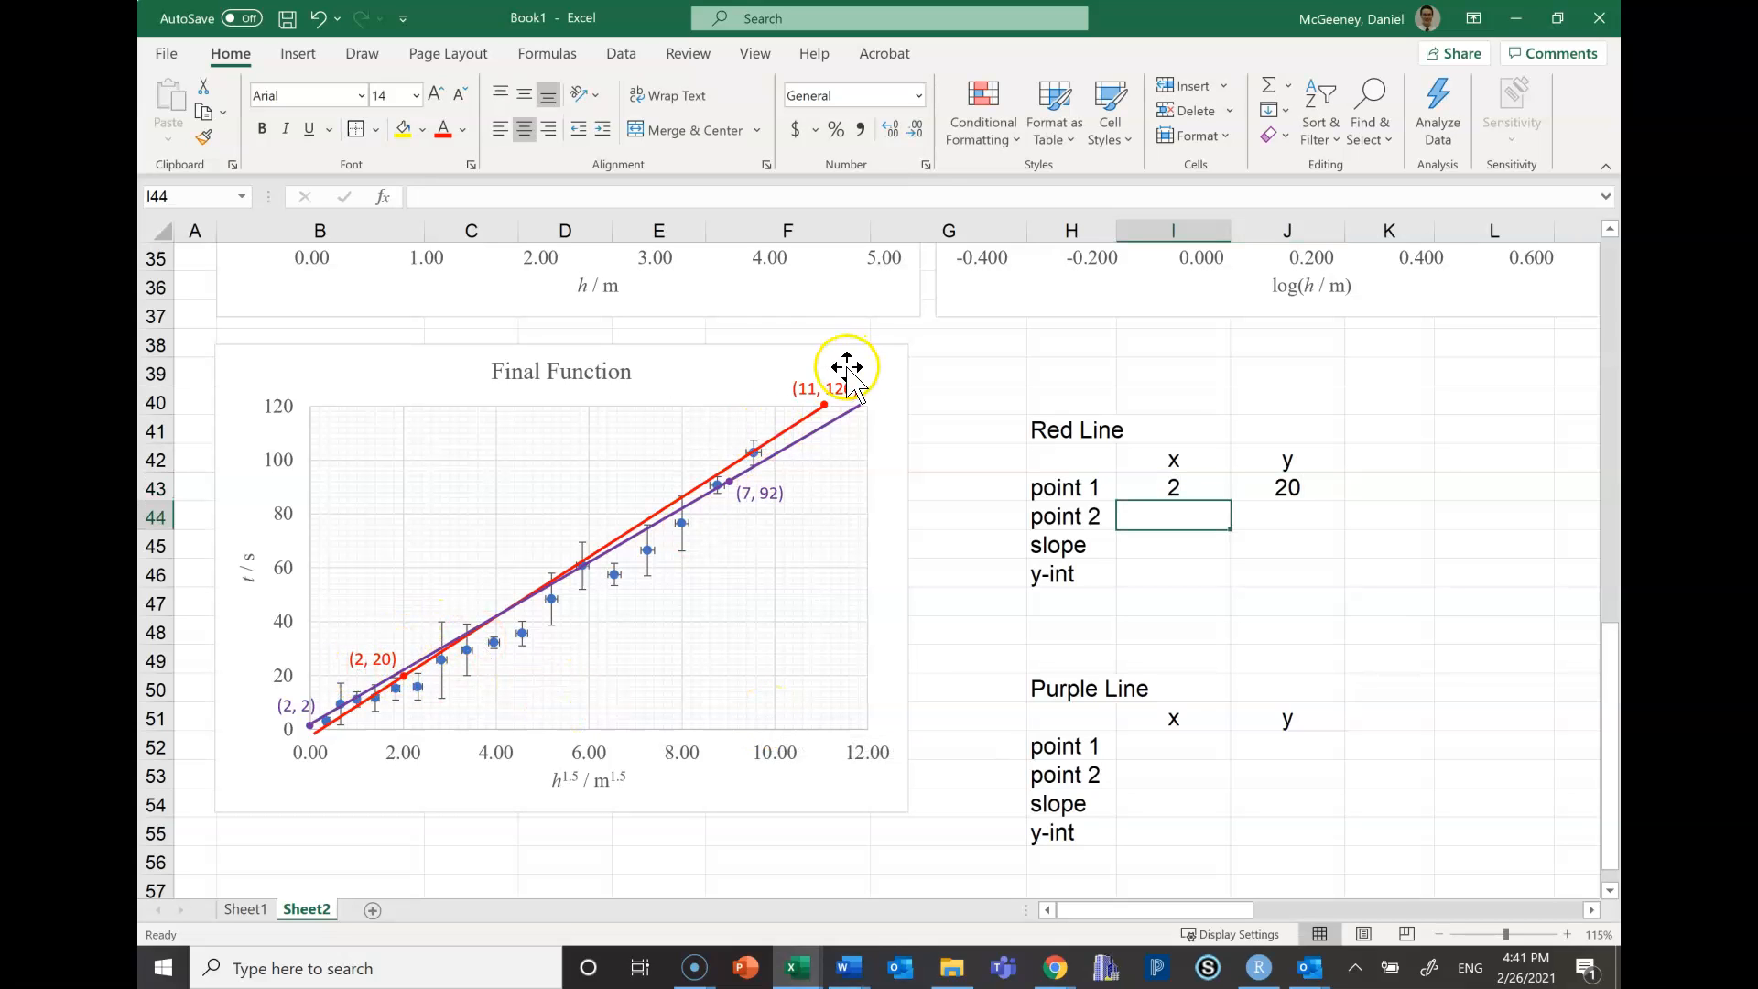
type("11")
key("Tab")
type("1230")
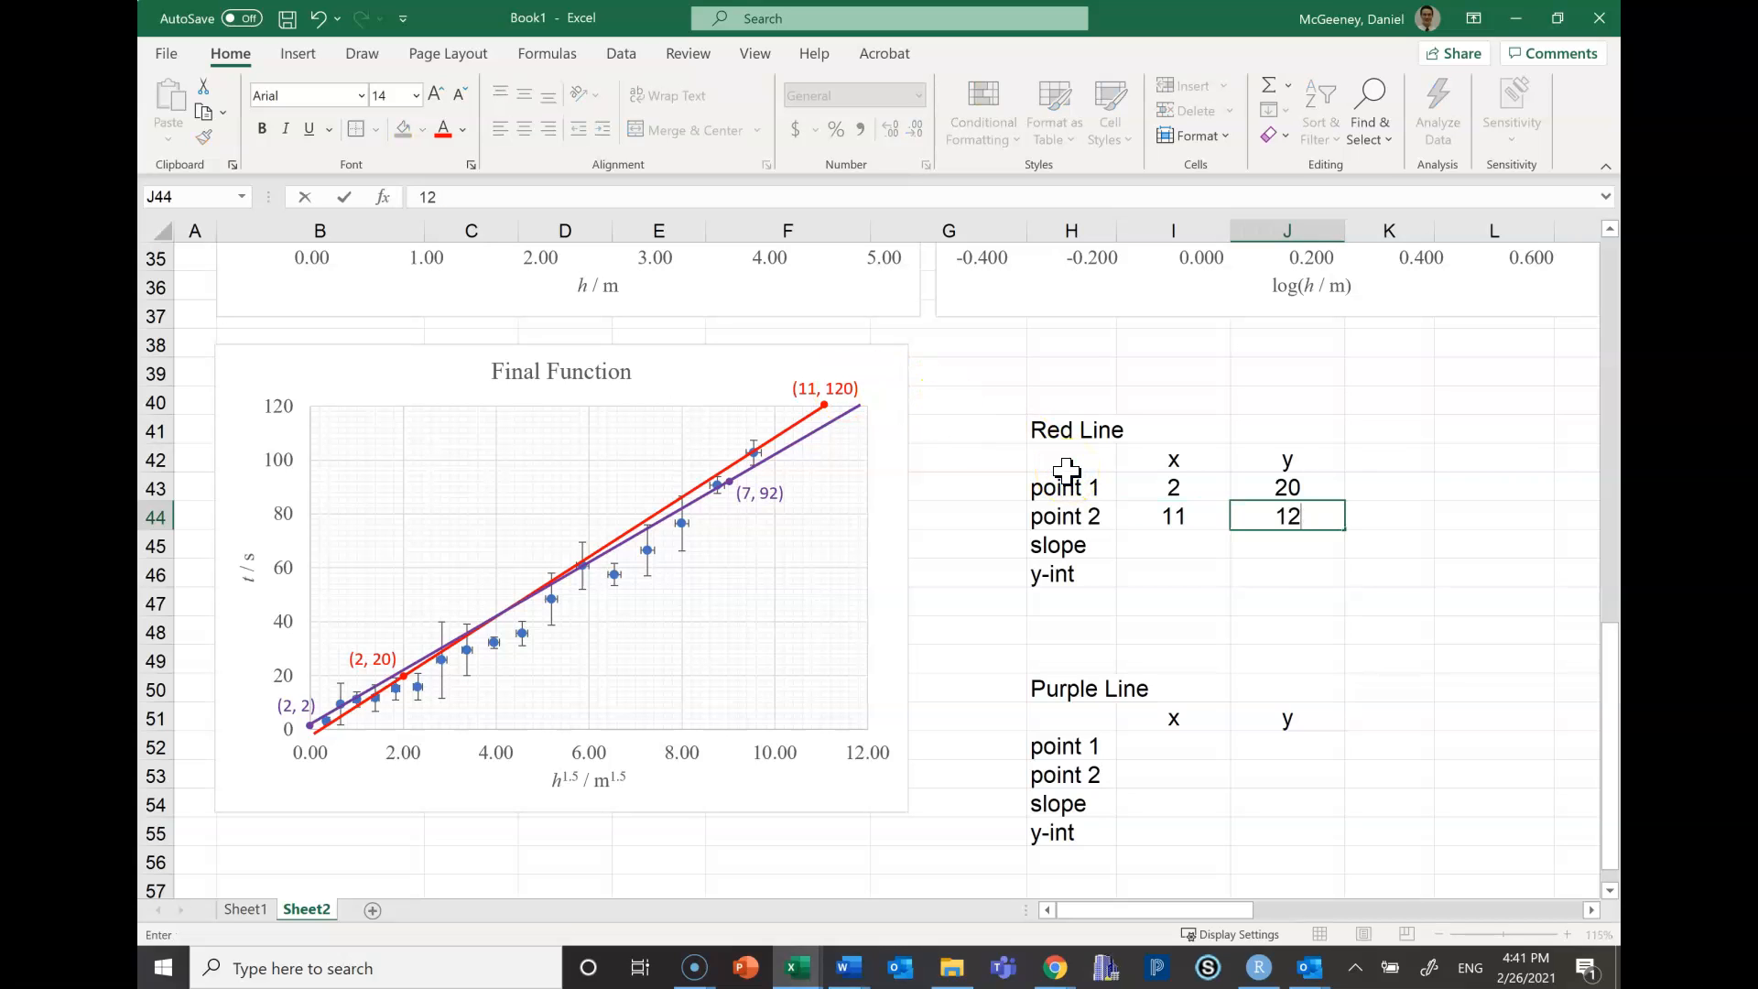
key("Return")
Fill in the Purple Line table with x 2, y 2 for point 1 and x 7, y 92 for point 2
key("Return")
key("Return")
key("Return")
key("Return")
key("Return")
key("Return")
key("Return")
key("Return")
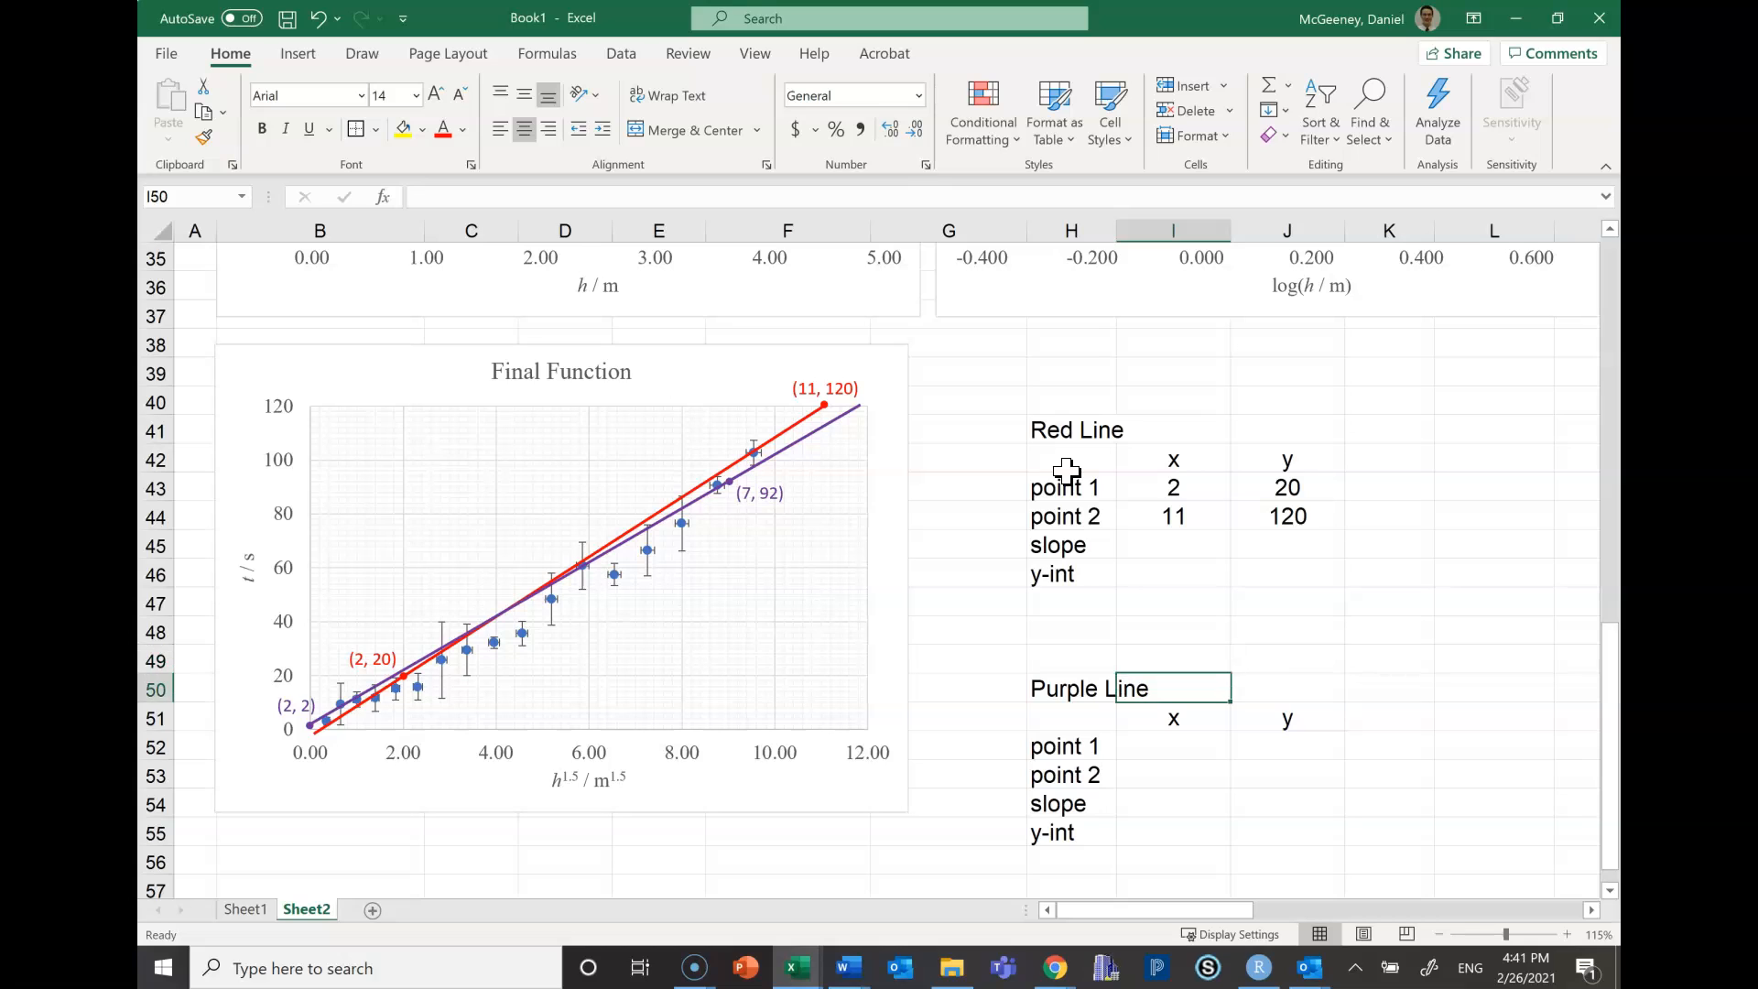
key("Up")
type("2")
key("Tab")
type("2")
key("Return")
type("7")
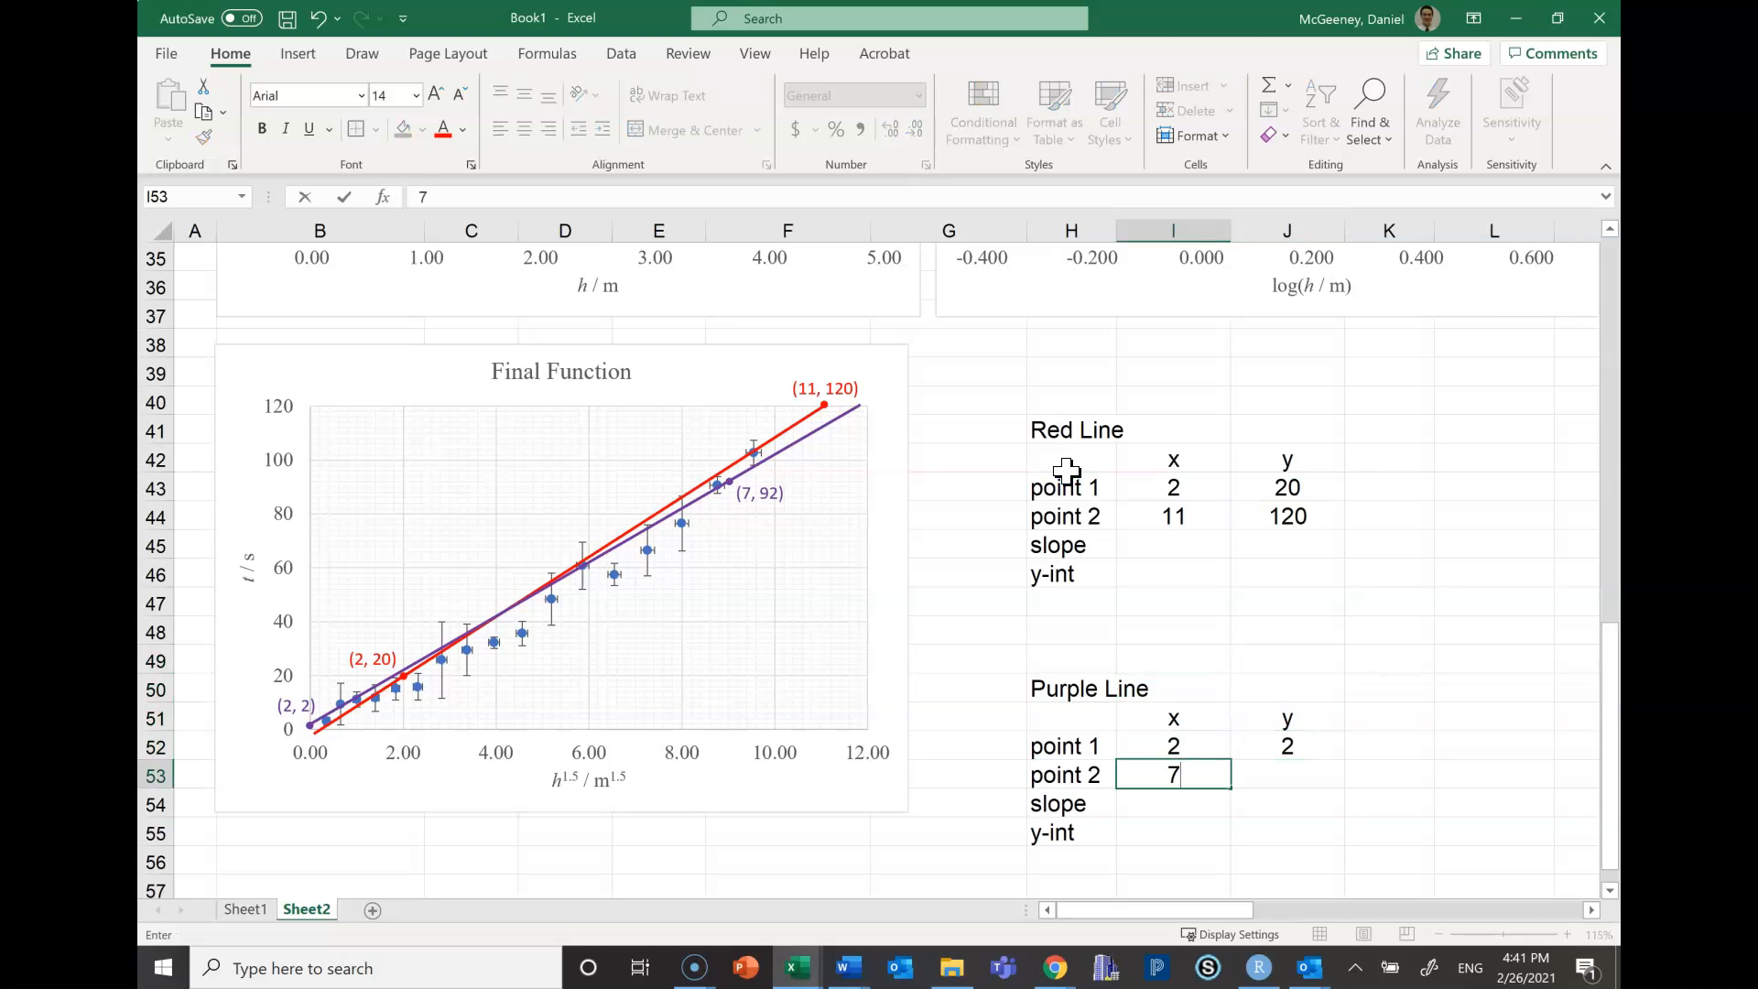
key("Tab")
type("9")
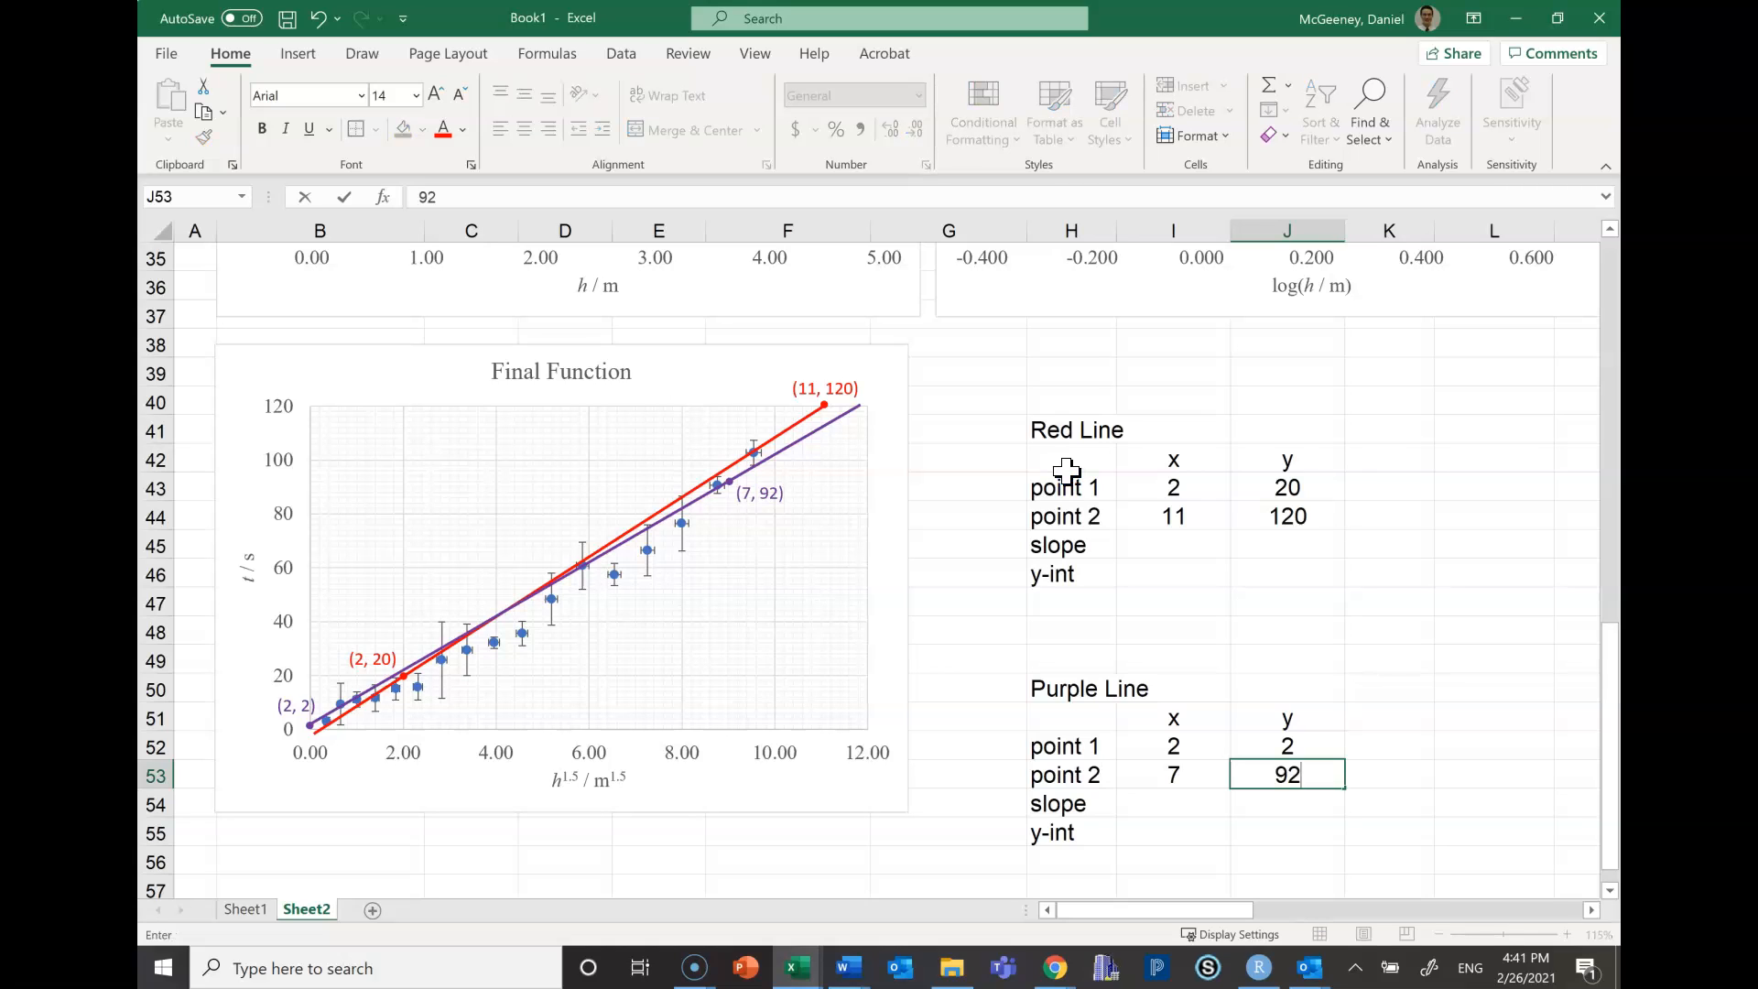
key("Return")
Calculate the Red Line slope in I45 with the SLOPE function, using J43:J44 as known ys and I43:I44 as known xs
left_click(1148, 550)
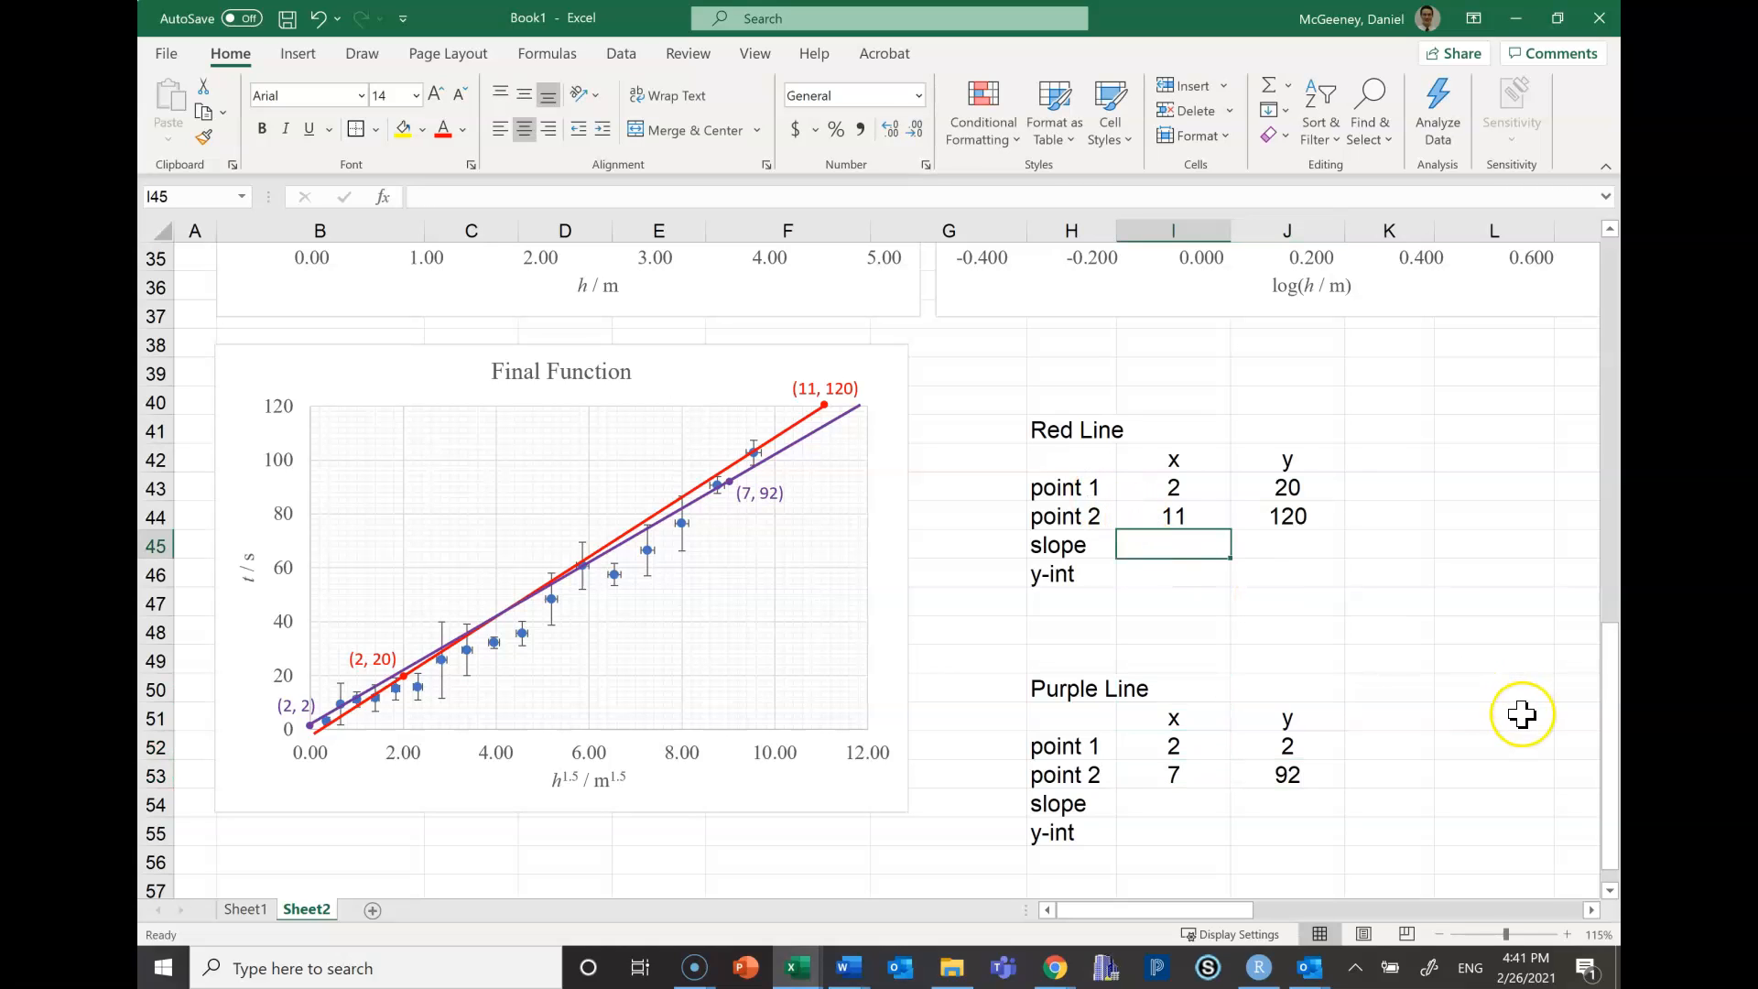
type("=slope(")
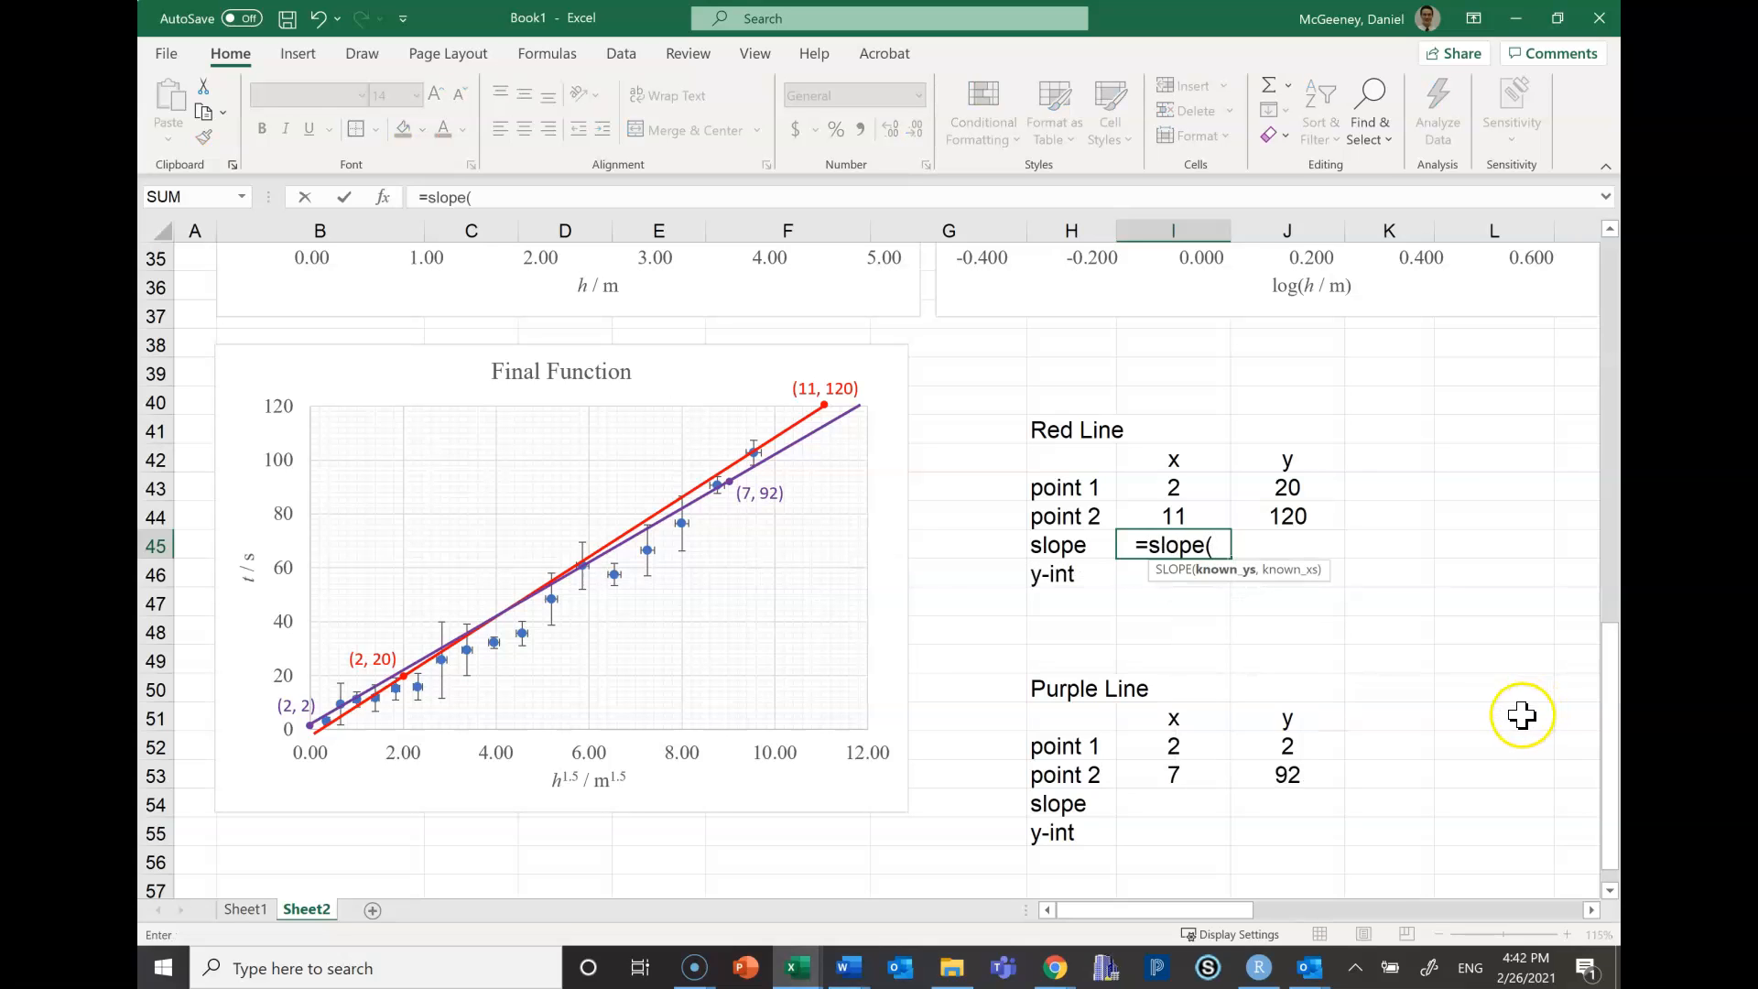
left_click_drag(1291, 487, 1205, 520)
type(",")
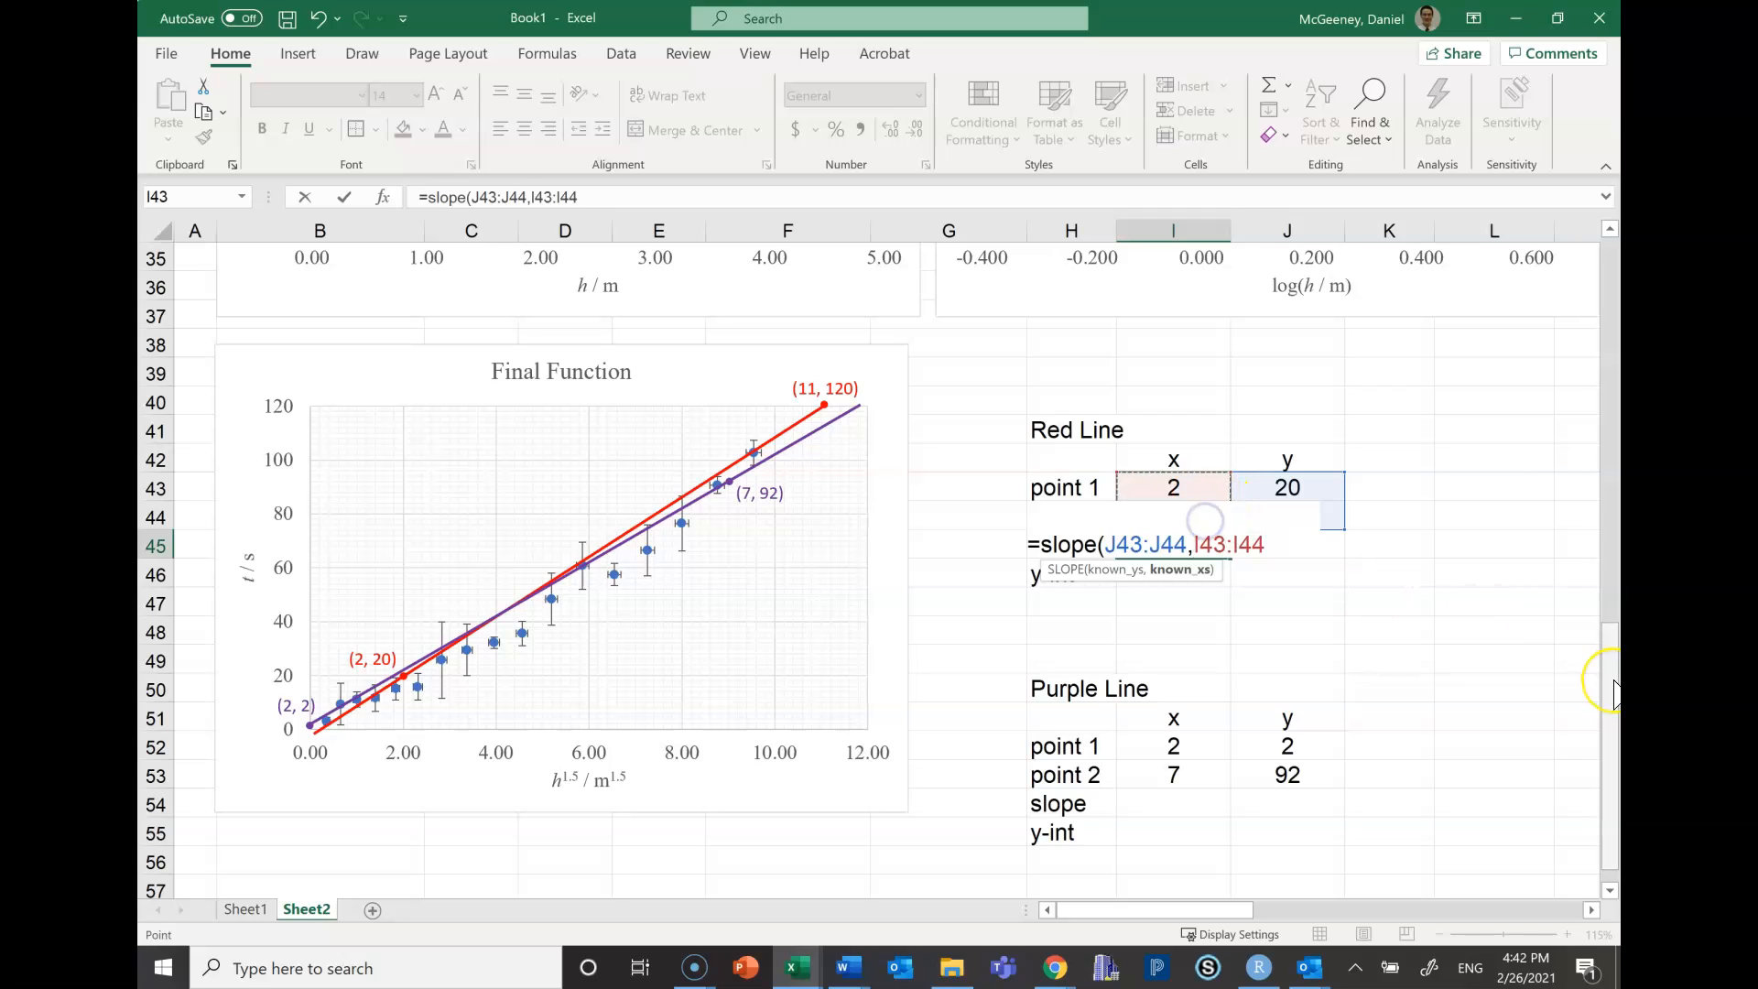
type(")")
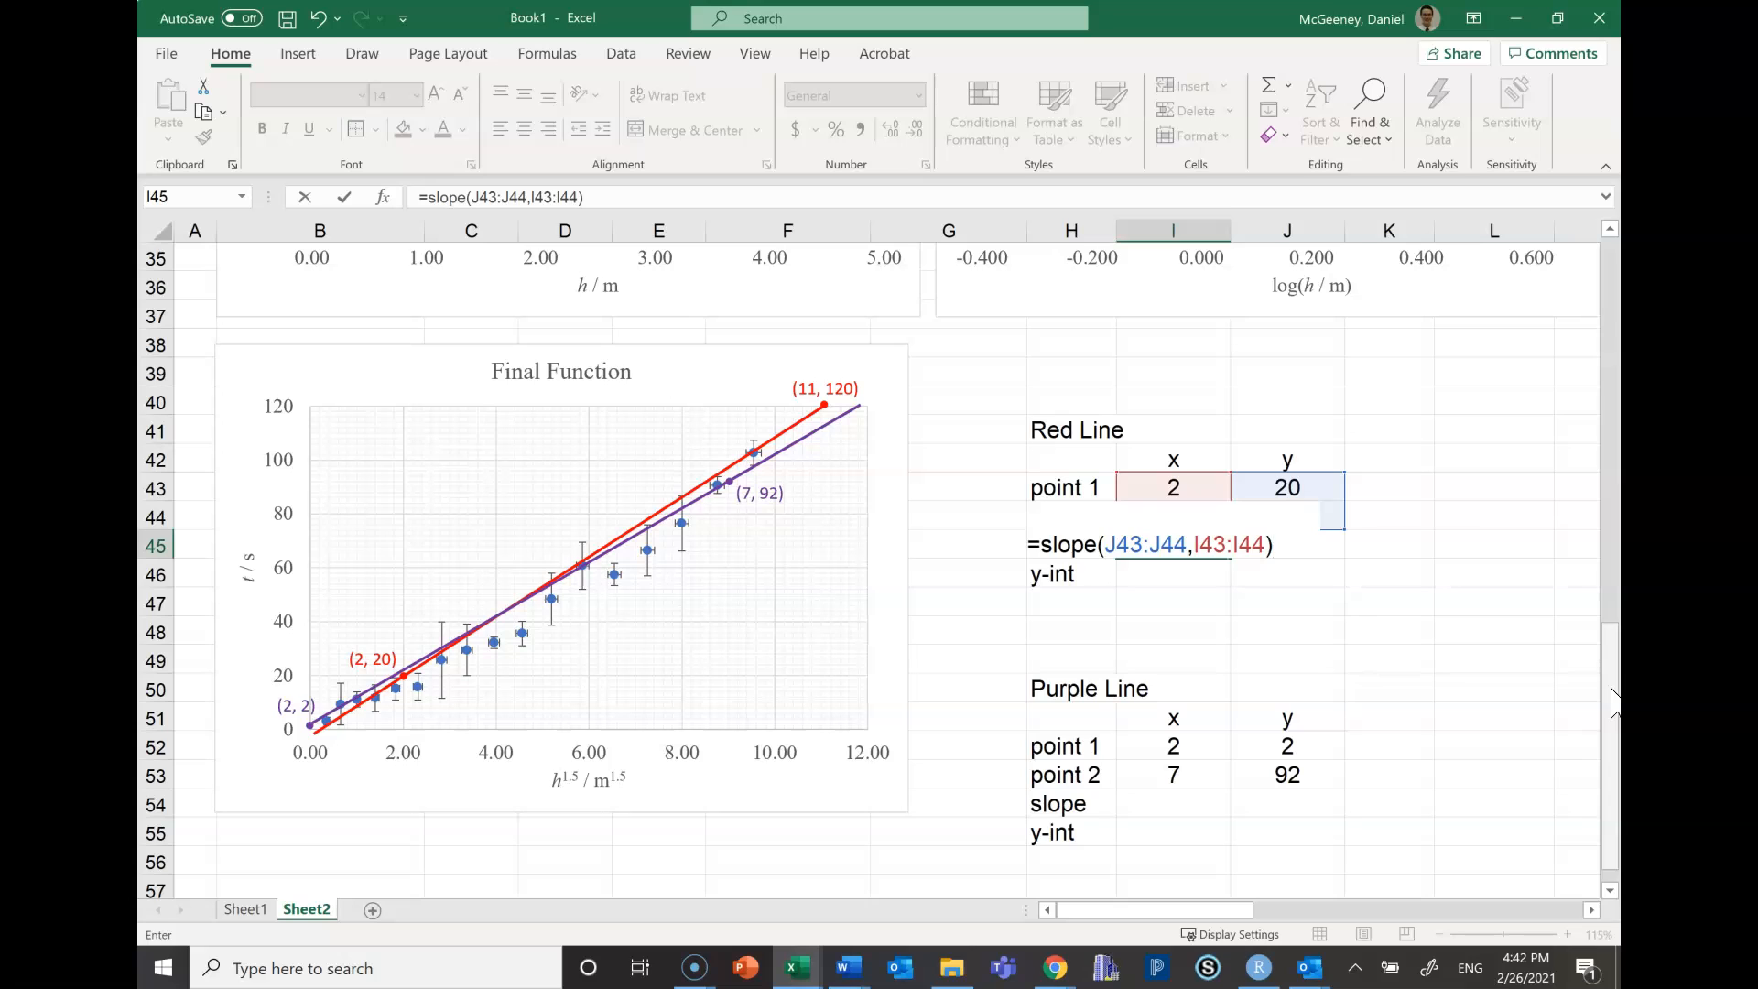
key("Return")
Calculate the Red Line y-intercept in I46 with the INTERCEPT function, using J43:J44 as known ys and I43:I44 as known xs
type("=intercept(")
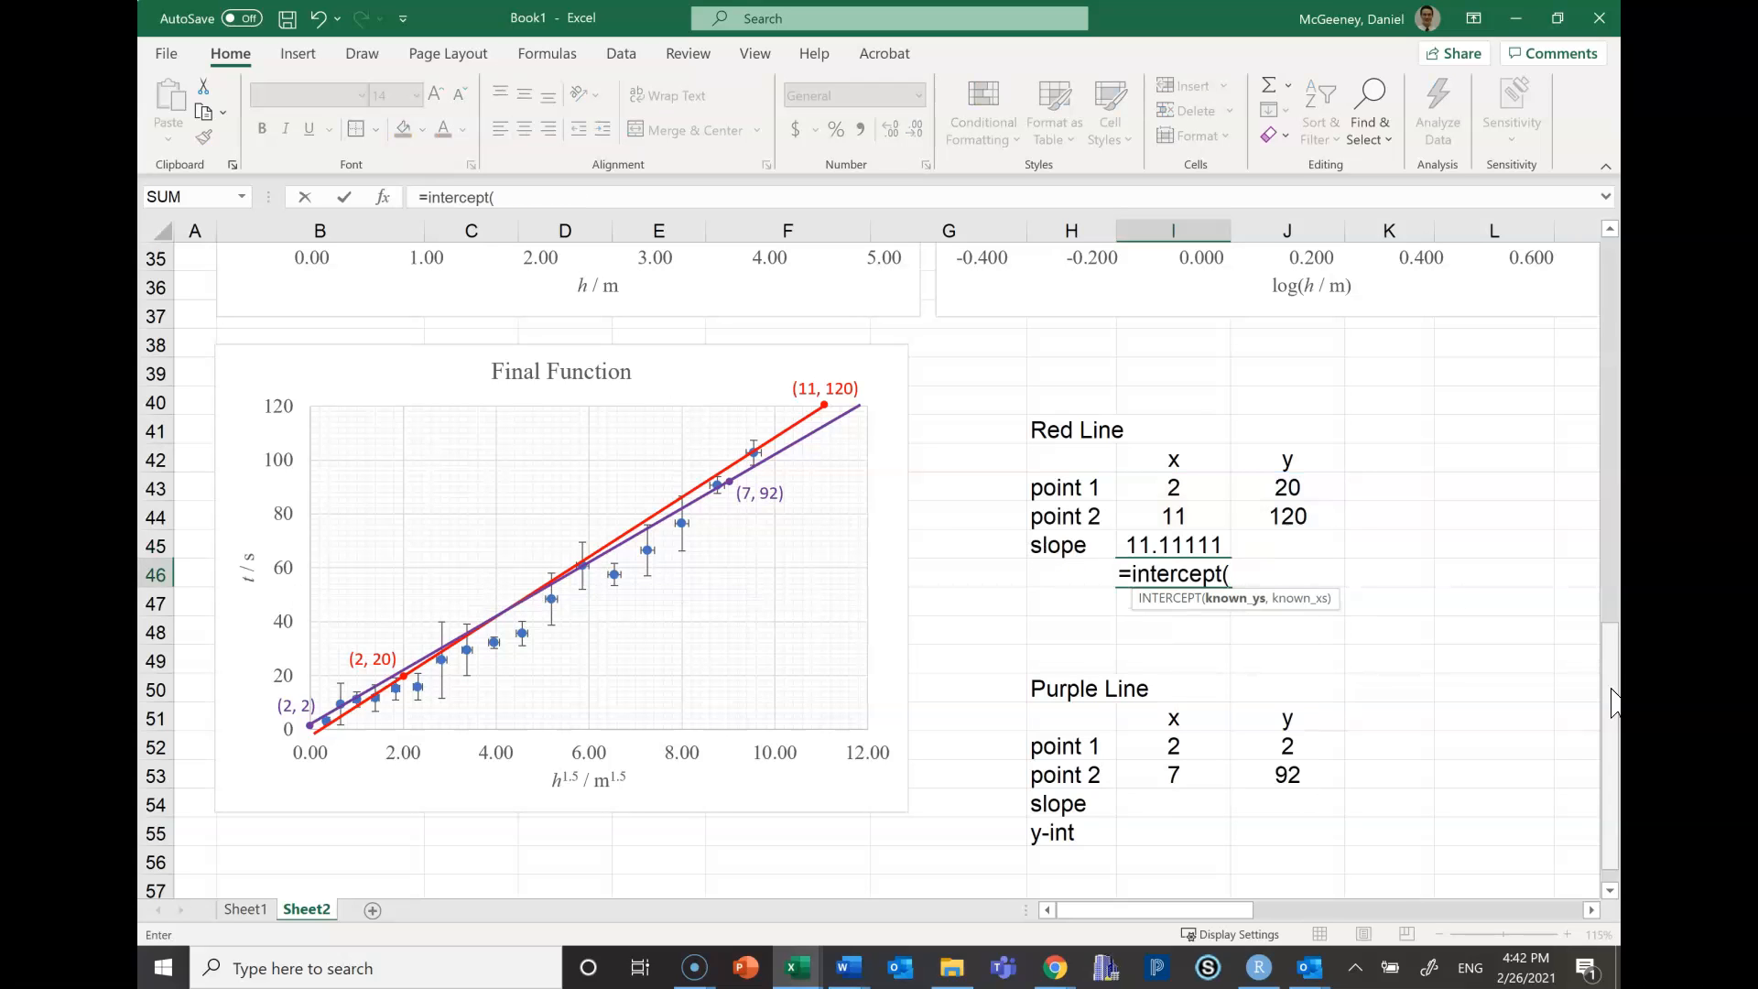
left_click_drag(1289, 487, 1300, 522)
type(",")
left_click_drag(1174, 487, 1182, 515)
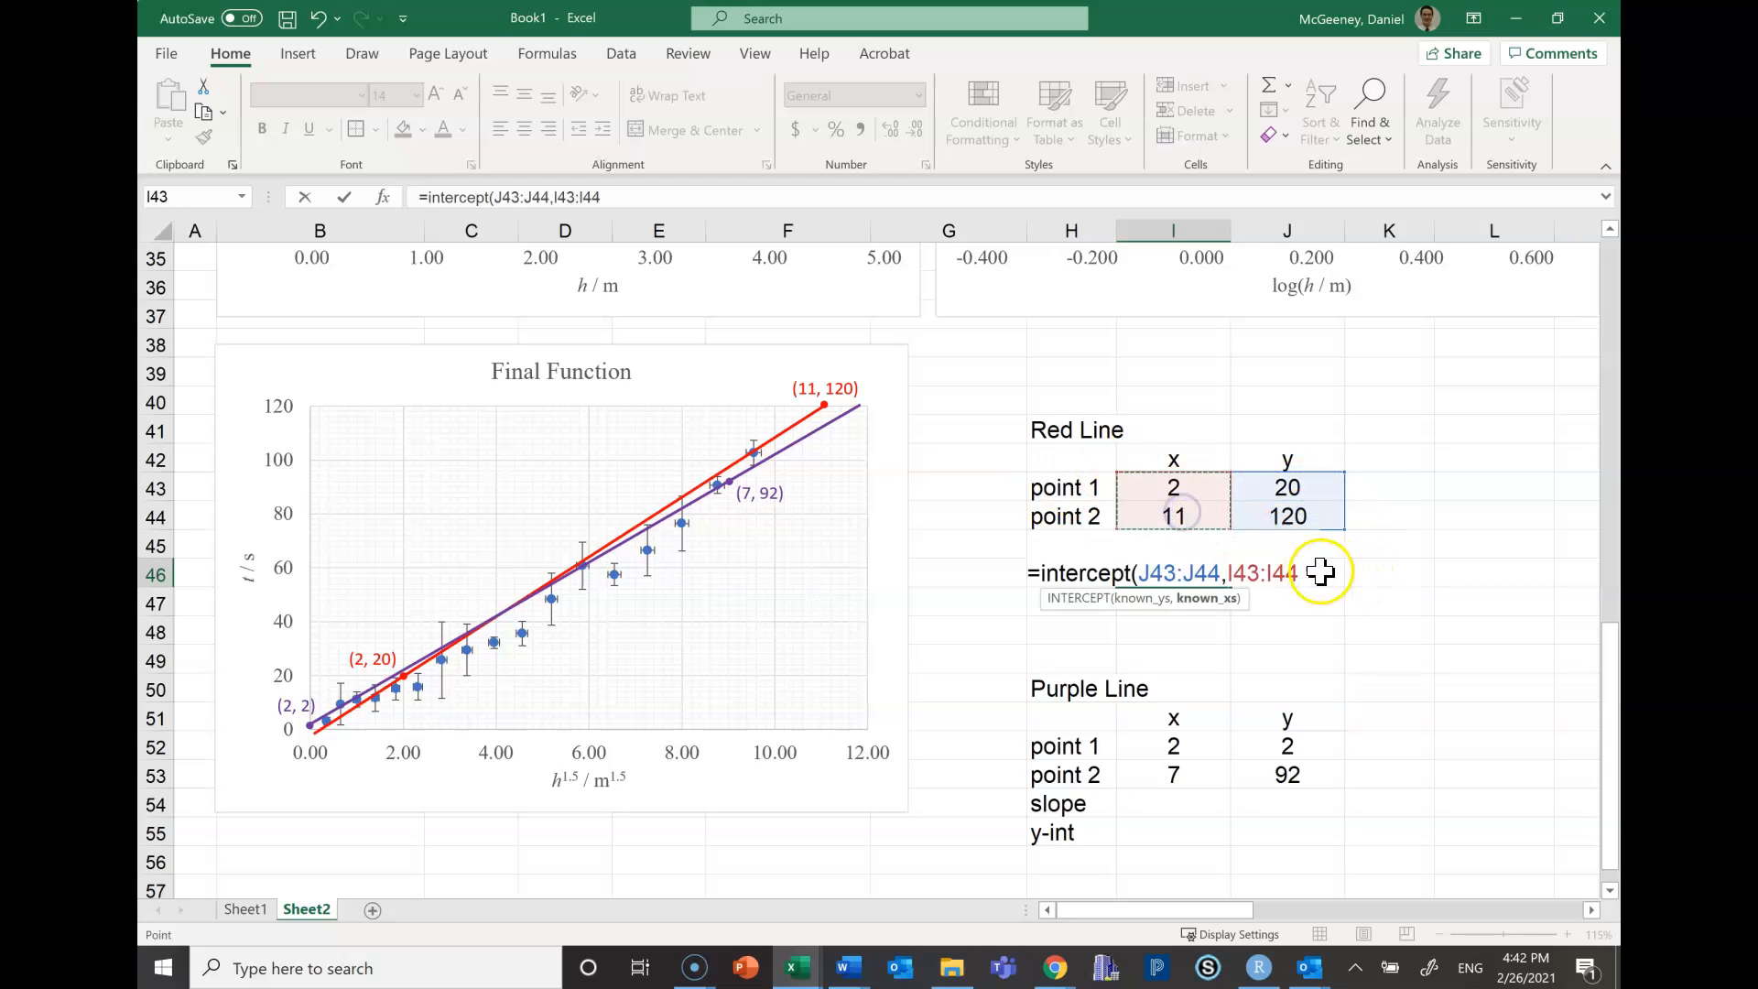
type(")")
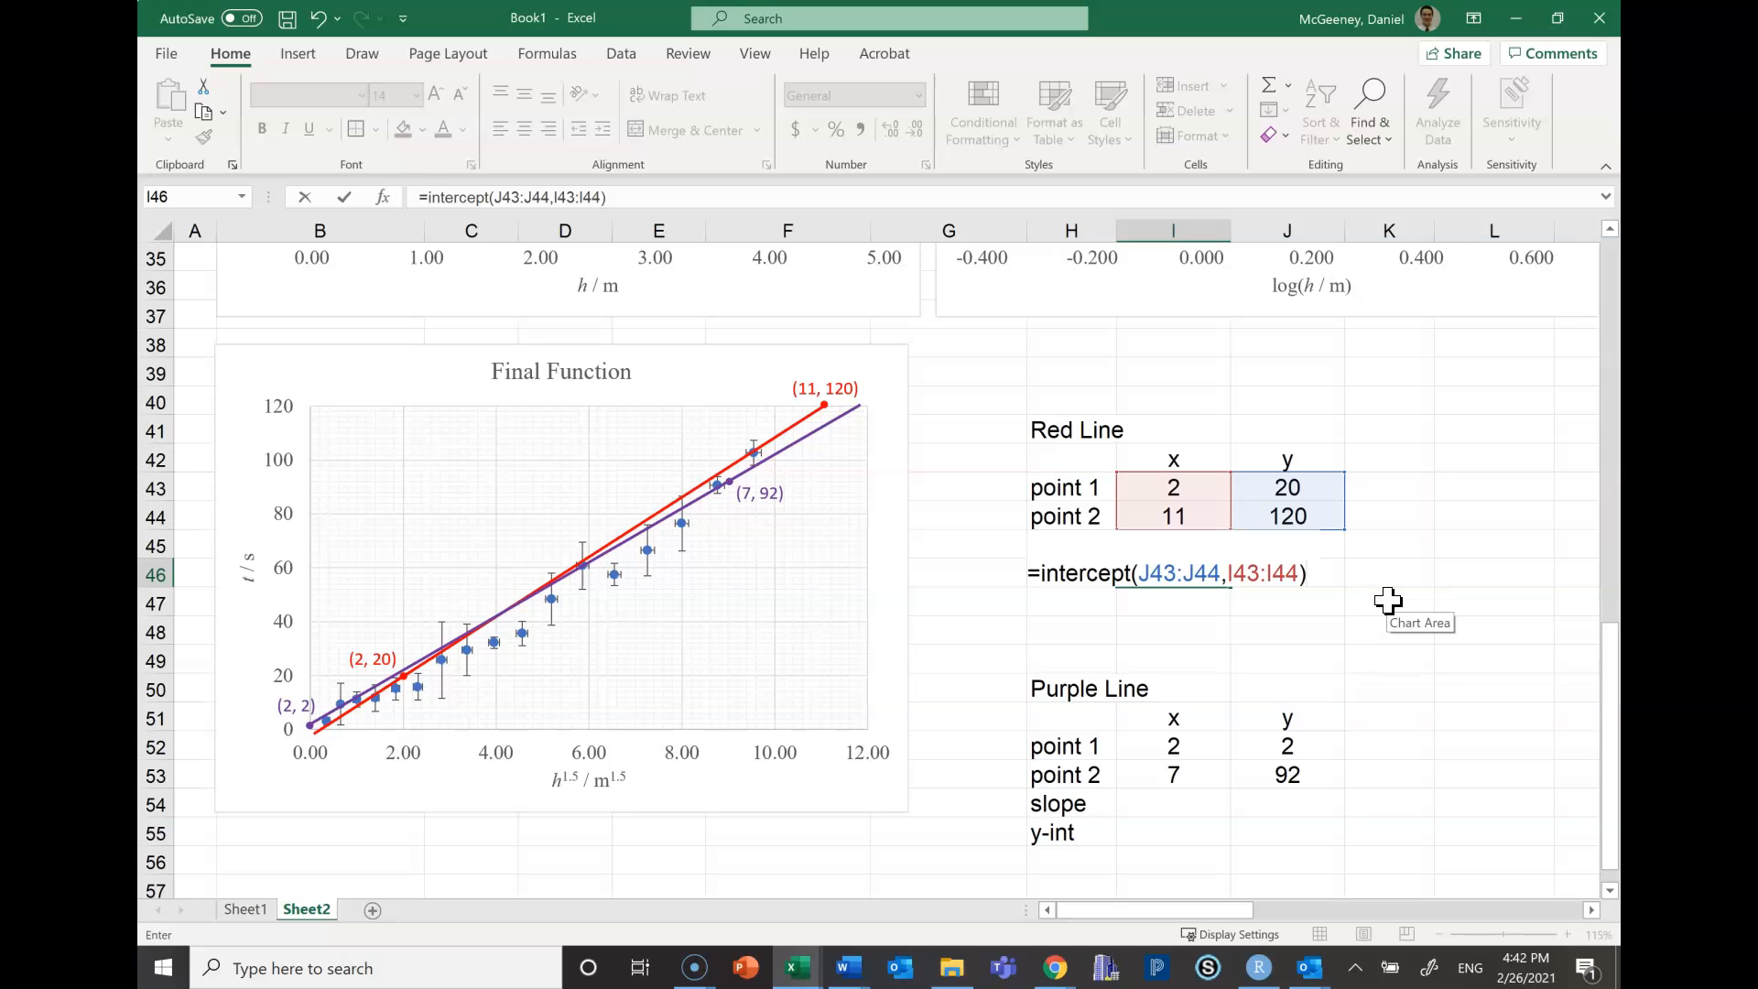
key("Return")
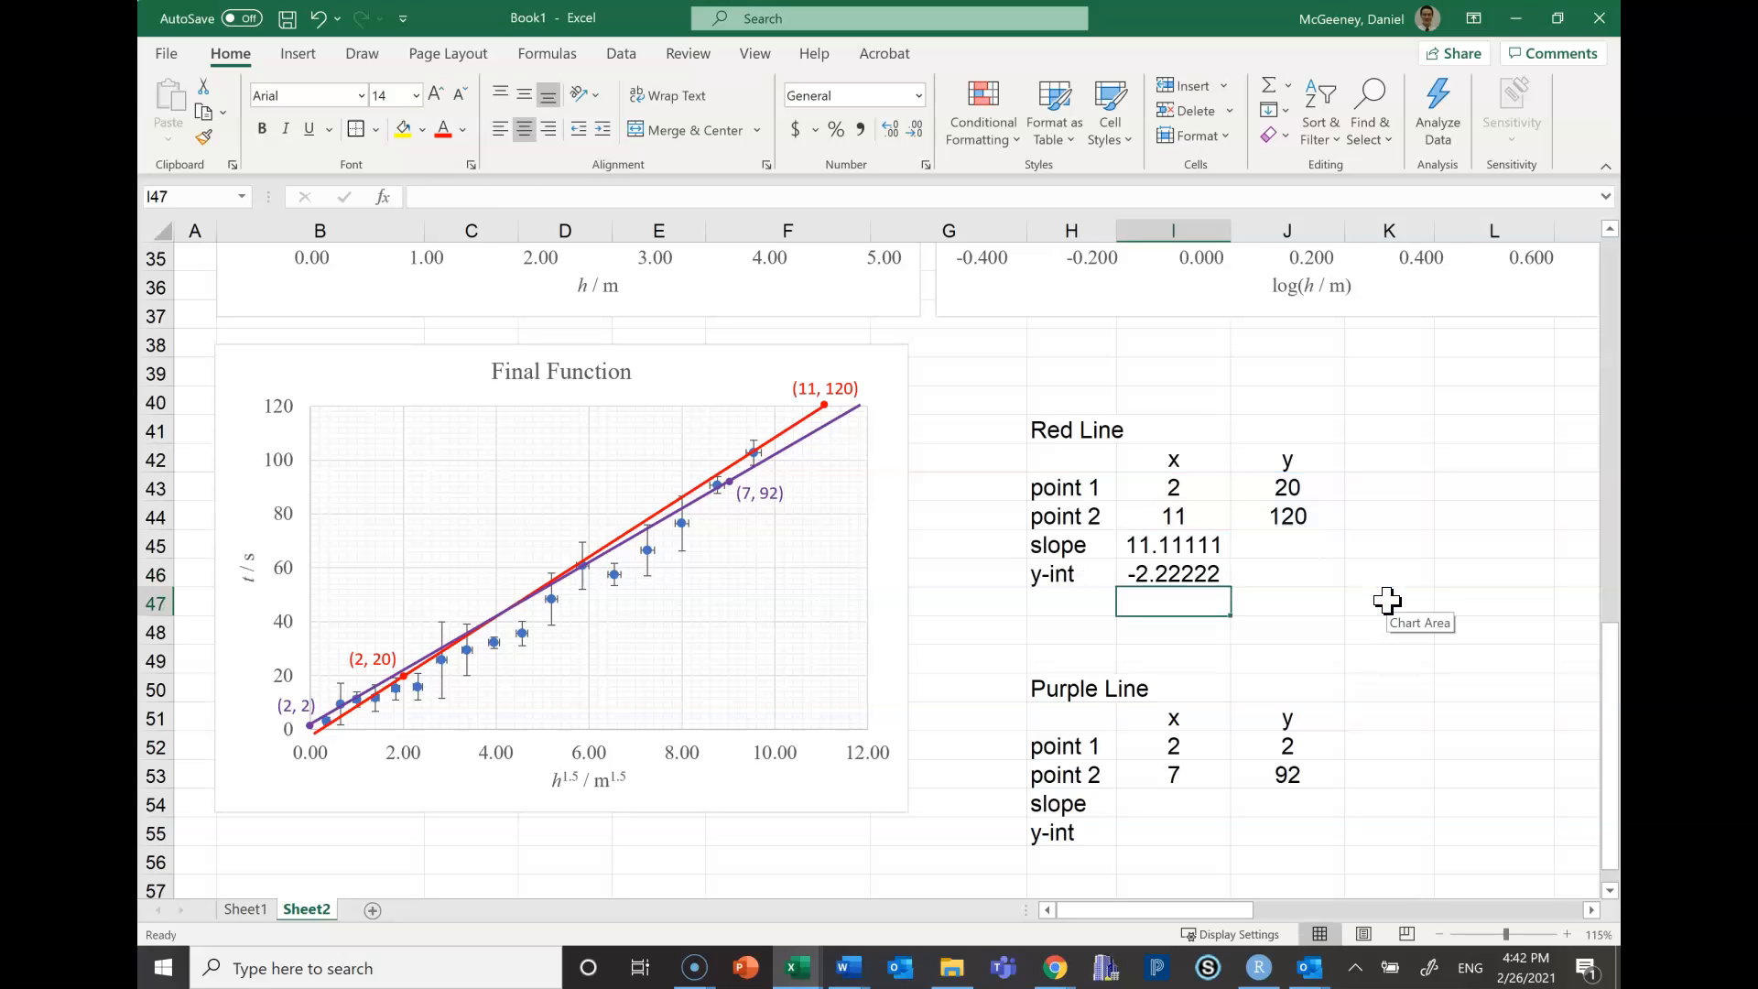
Copy the slope and intercept formulas from I45:I46 to I54:I55 in the Purple Line table
left_click_drag(1174, 545, 1175, 574)
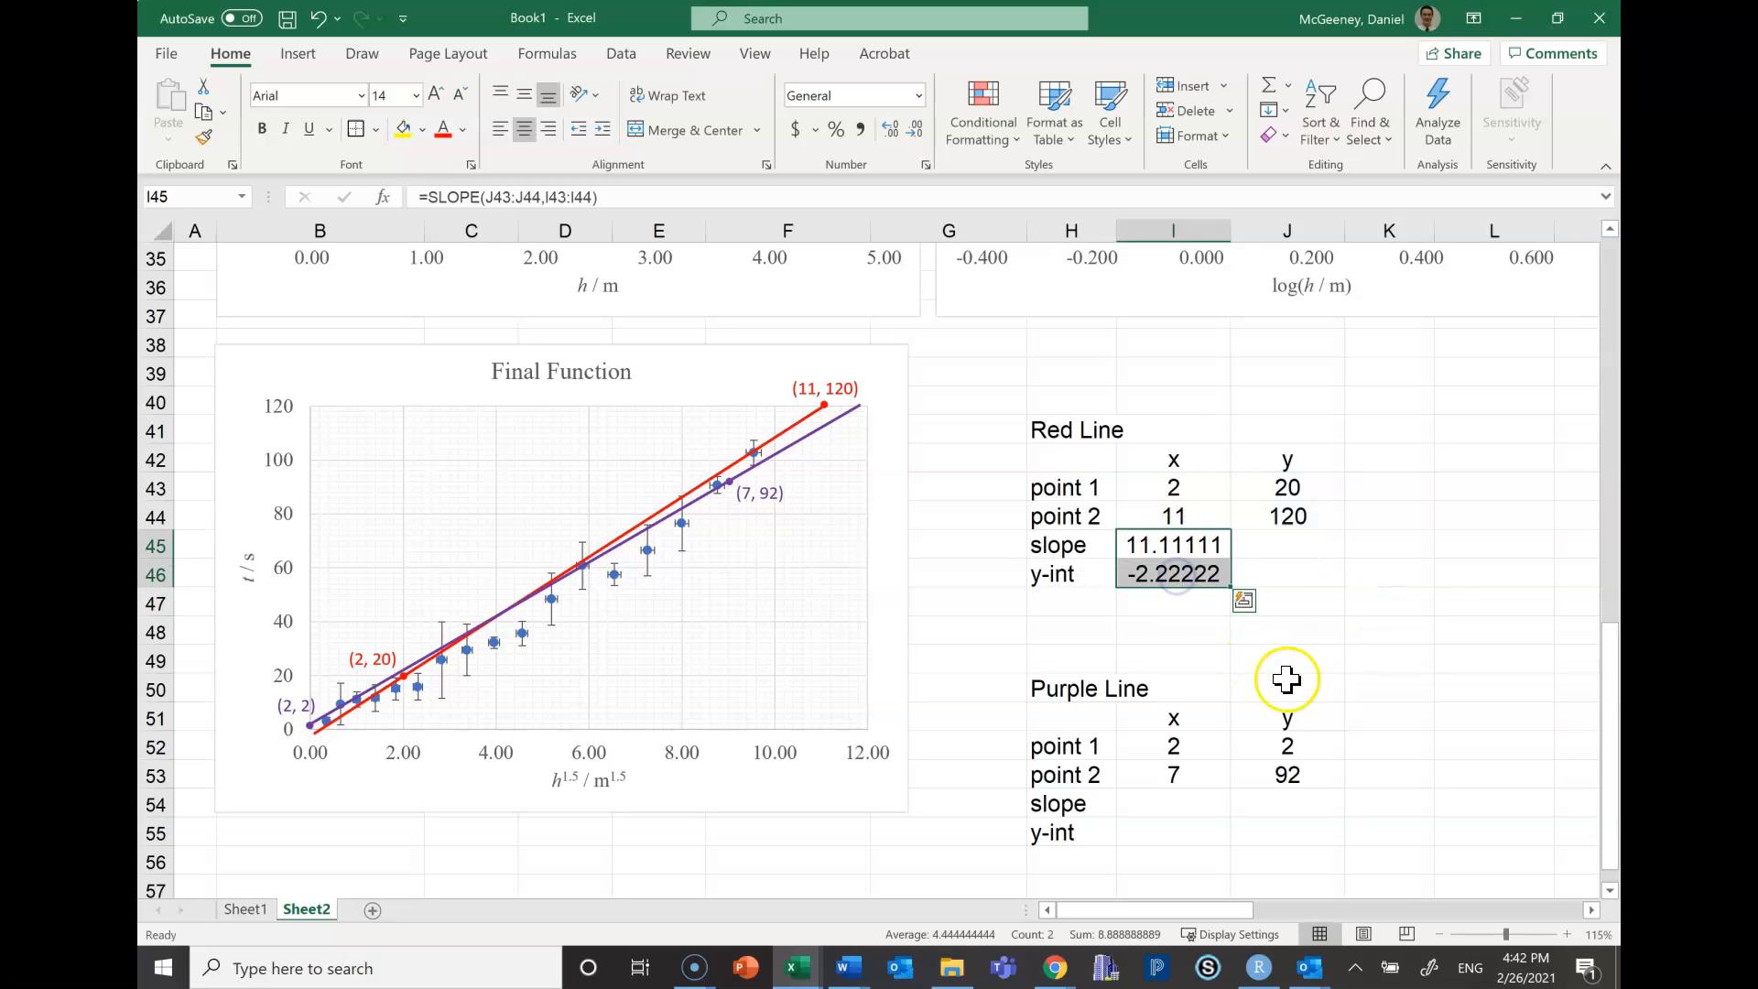
key("ctrl+c")
left_click(1190, 802)
key("ctrl+v")
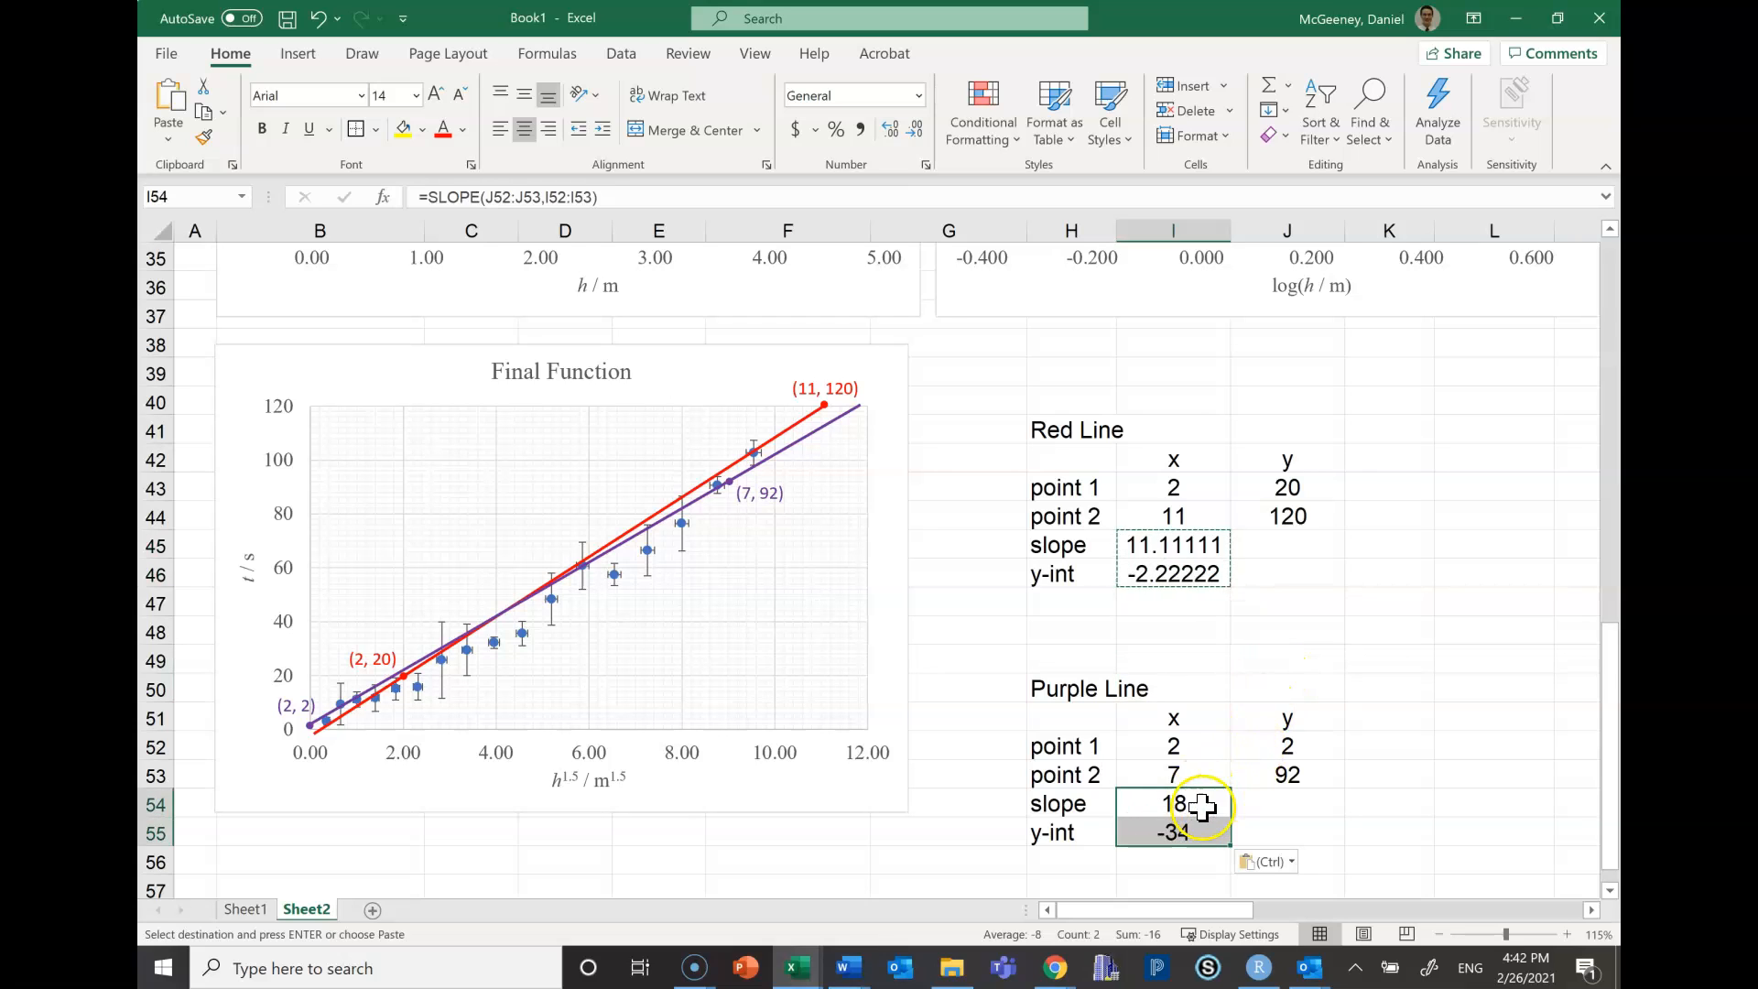
Check which cells the Purple Line slope and intercept formulas reference, and compare the slopes of the two lines
double_click(1181, 806)
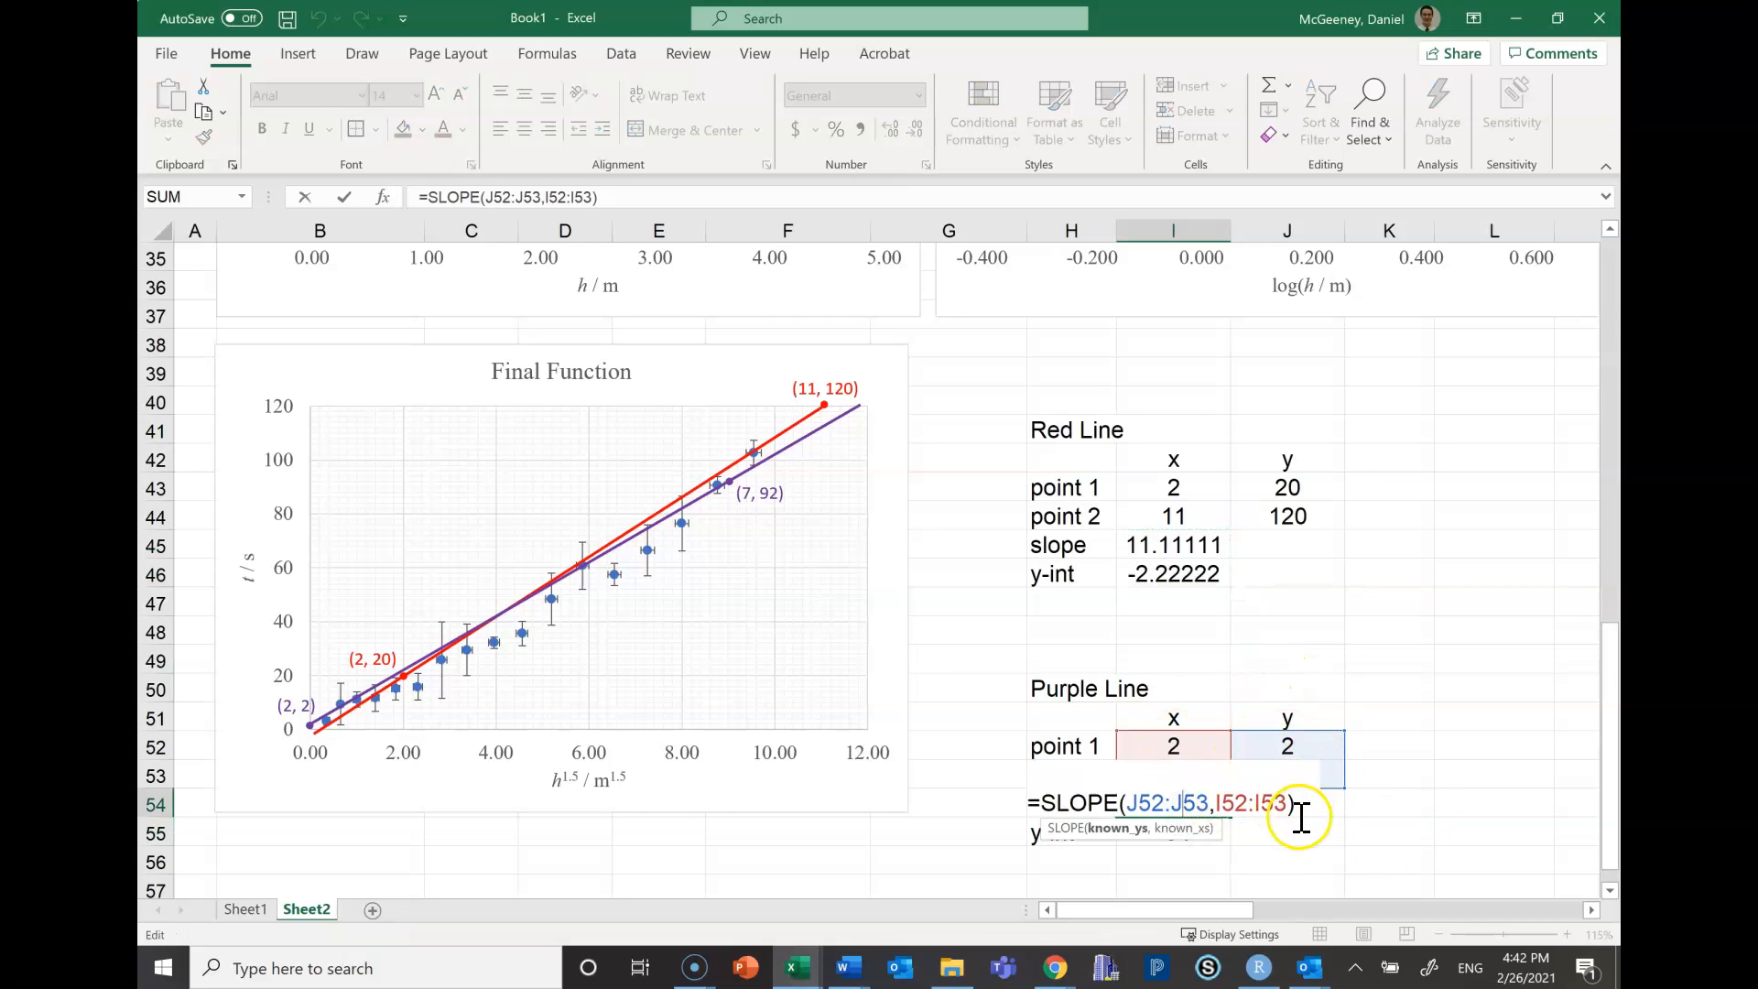
left_click(800, 196)
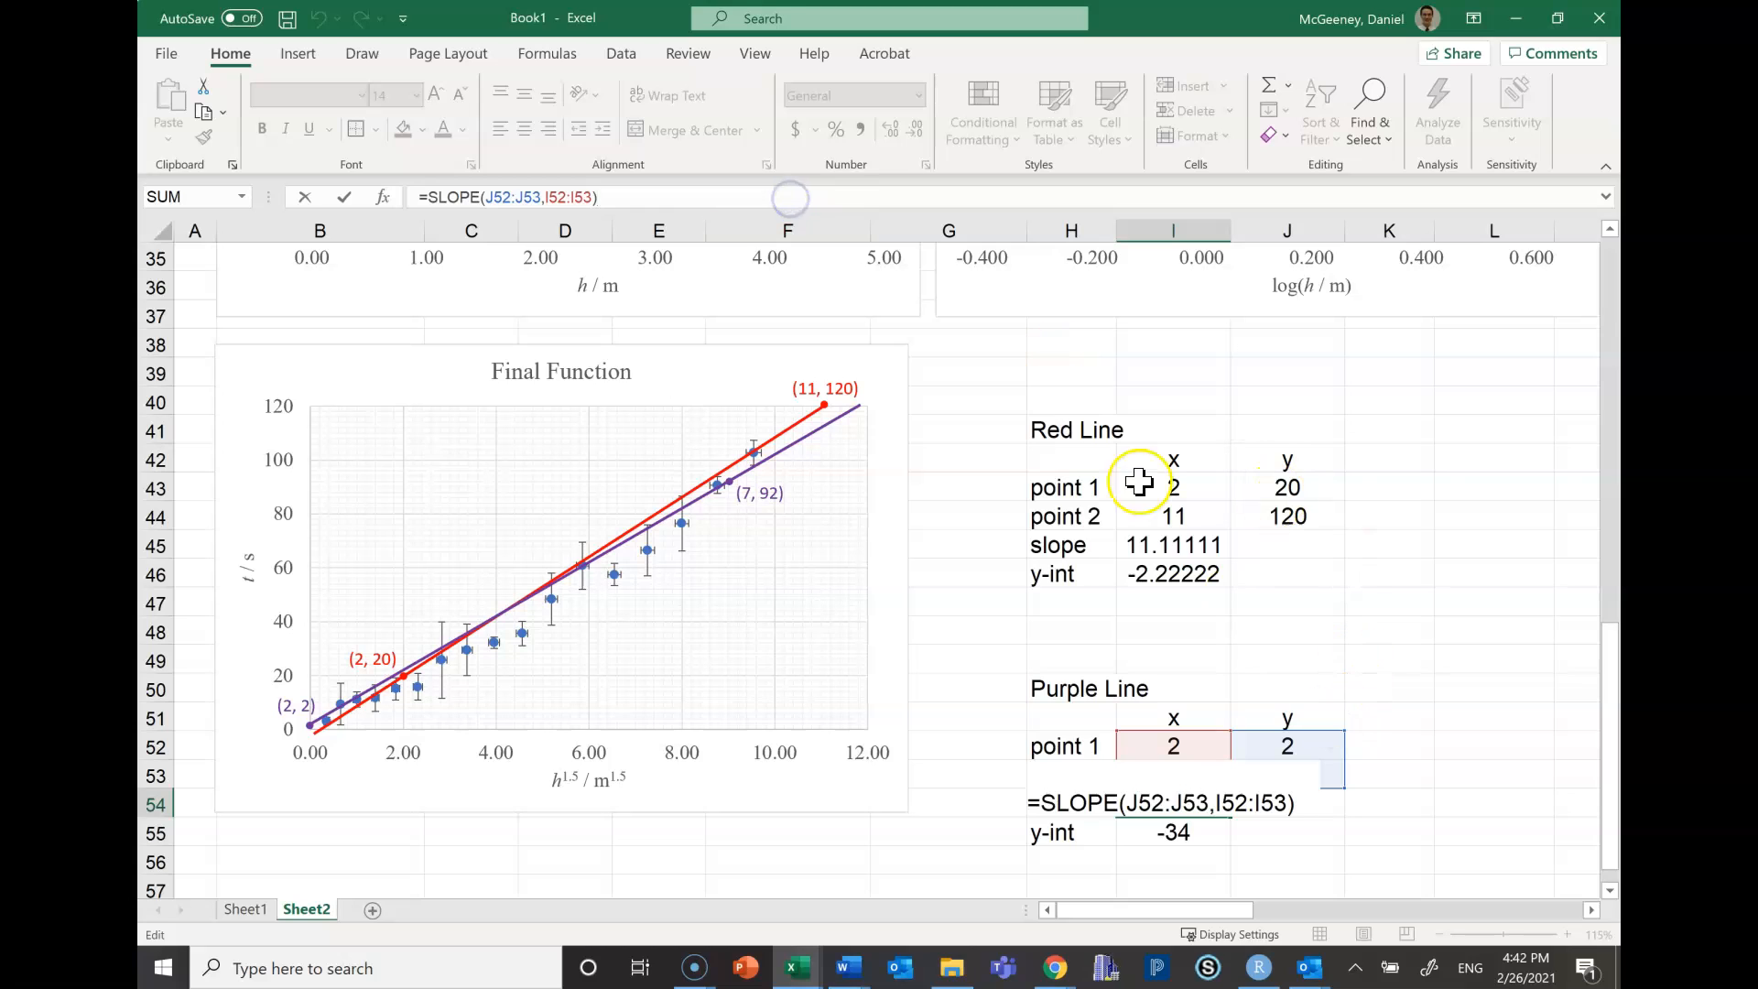
key("Escape")
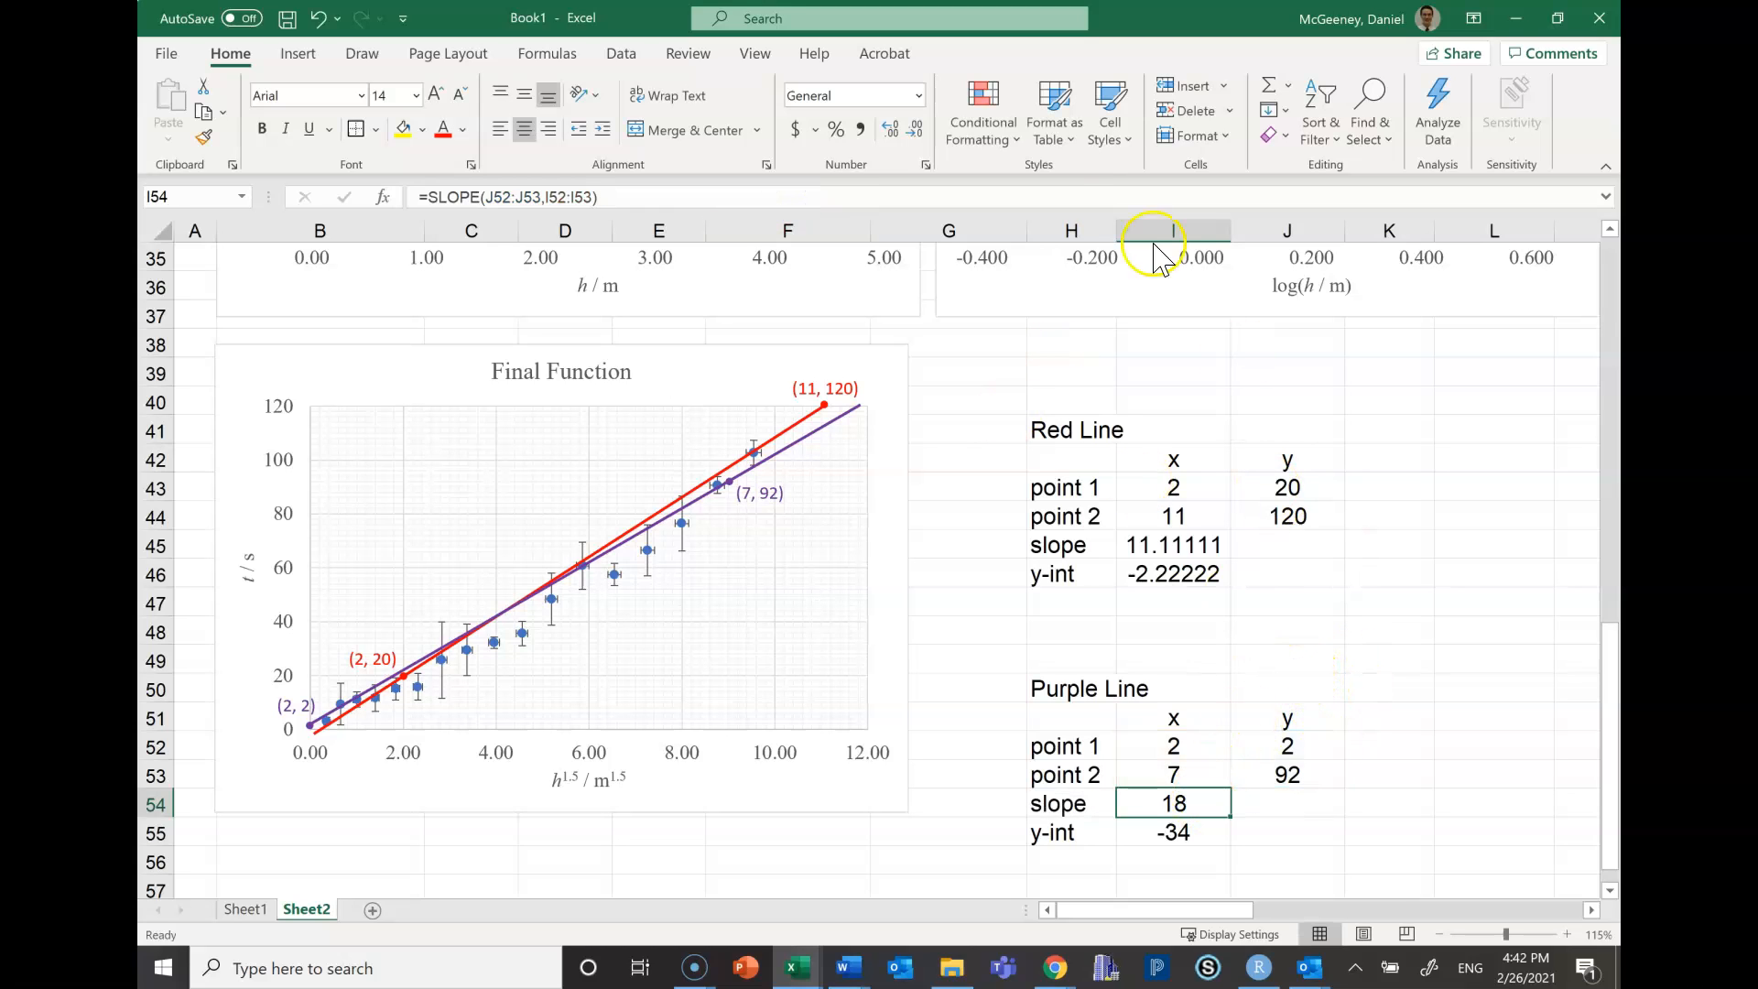
left_click(1064, 195)
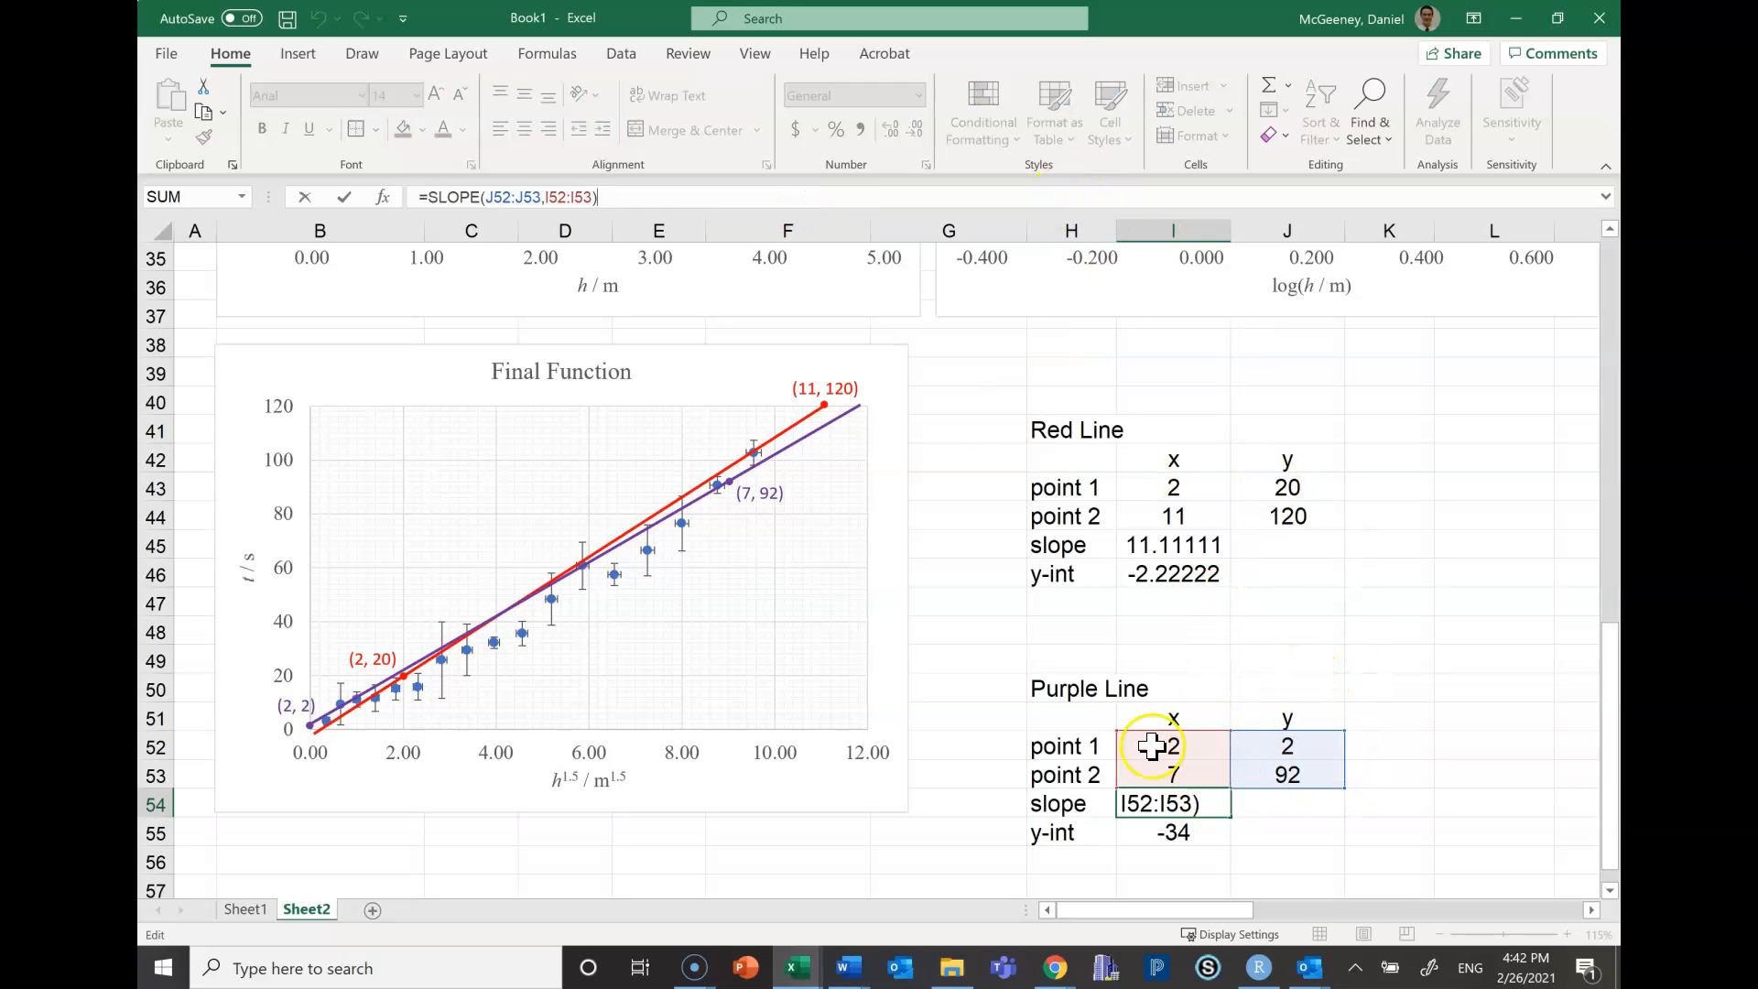
left_click(1177, 836)
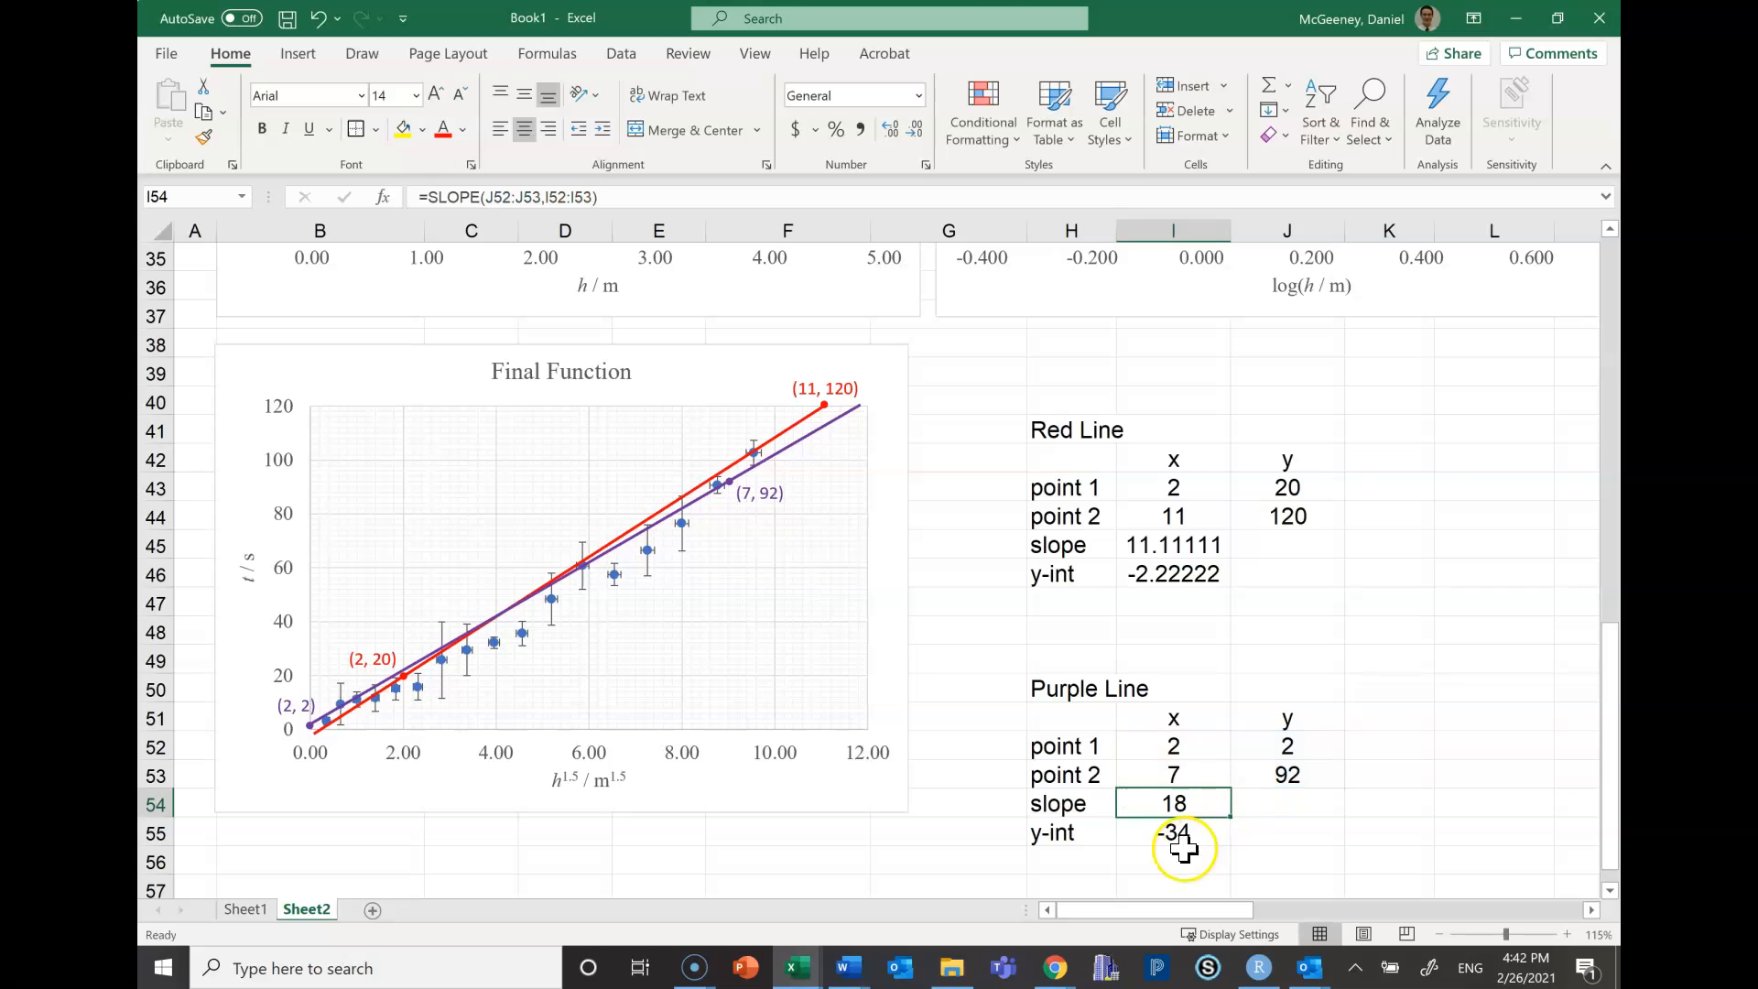
left_click(718, 195)
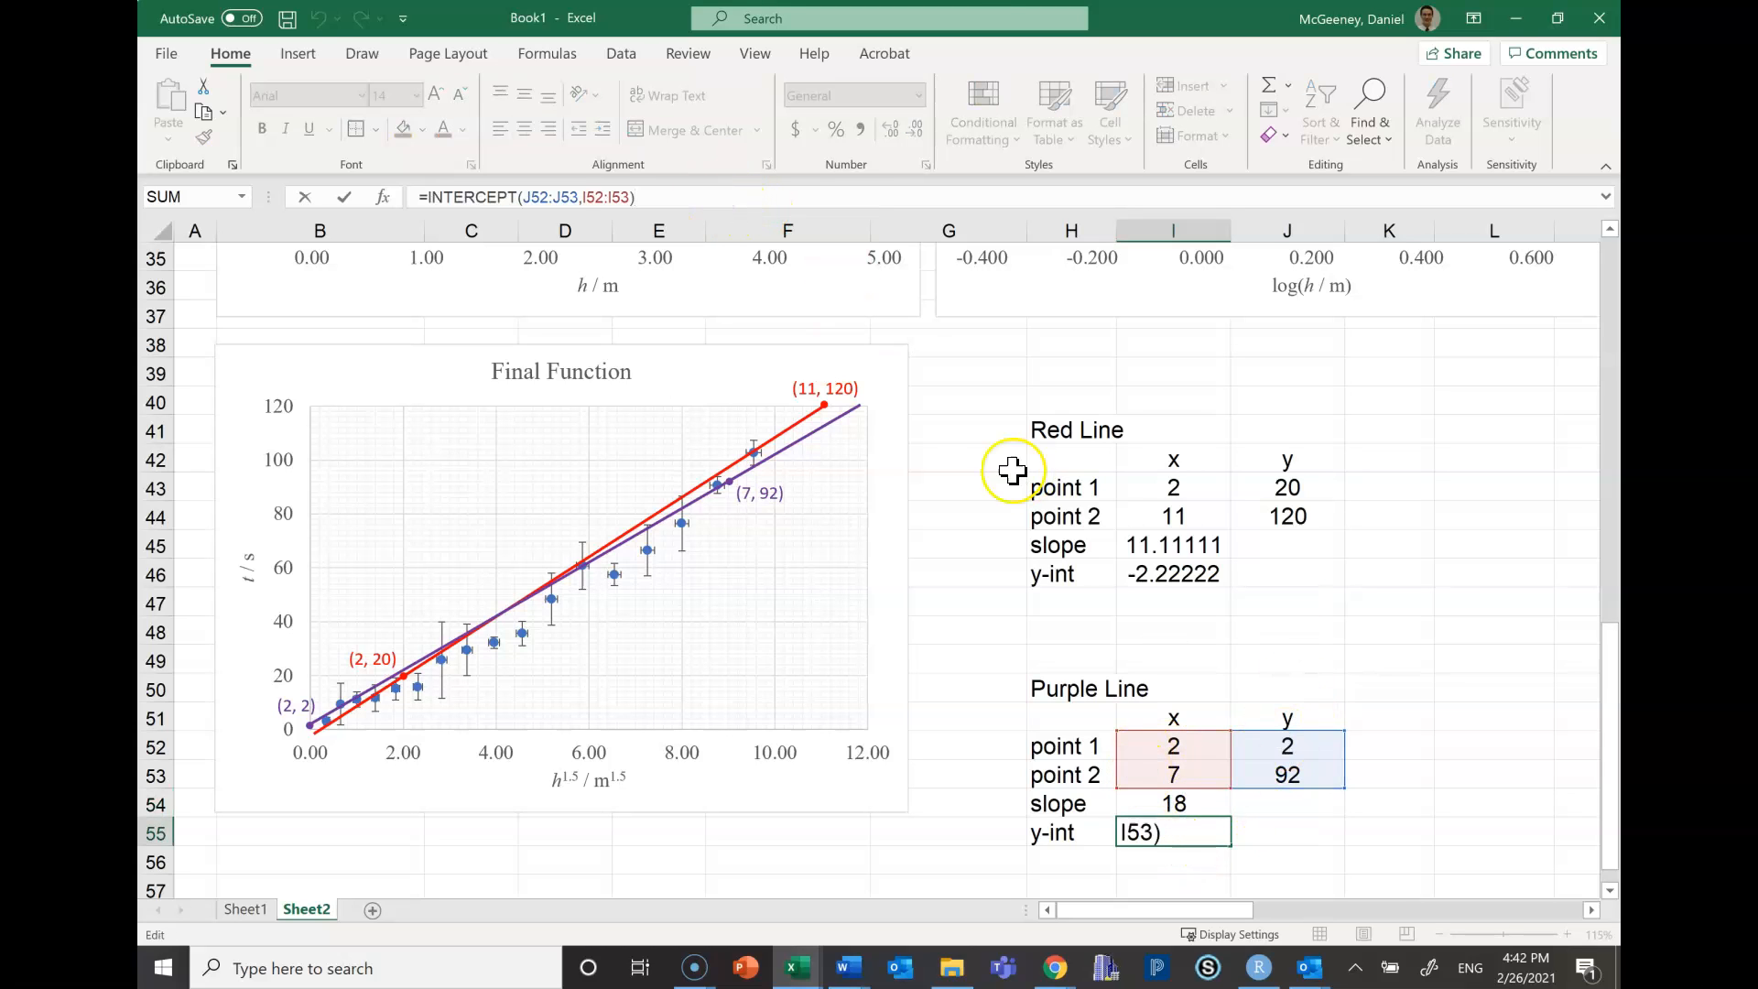
key("ctrl+Return")
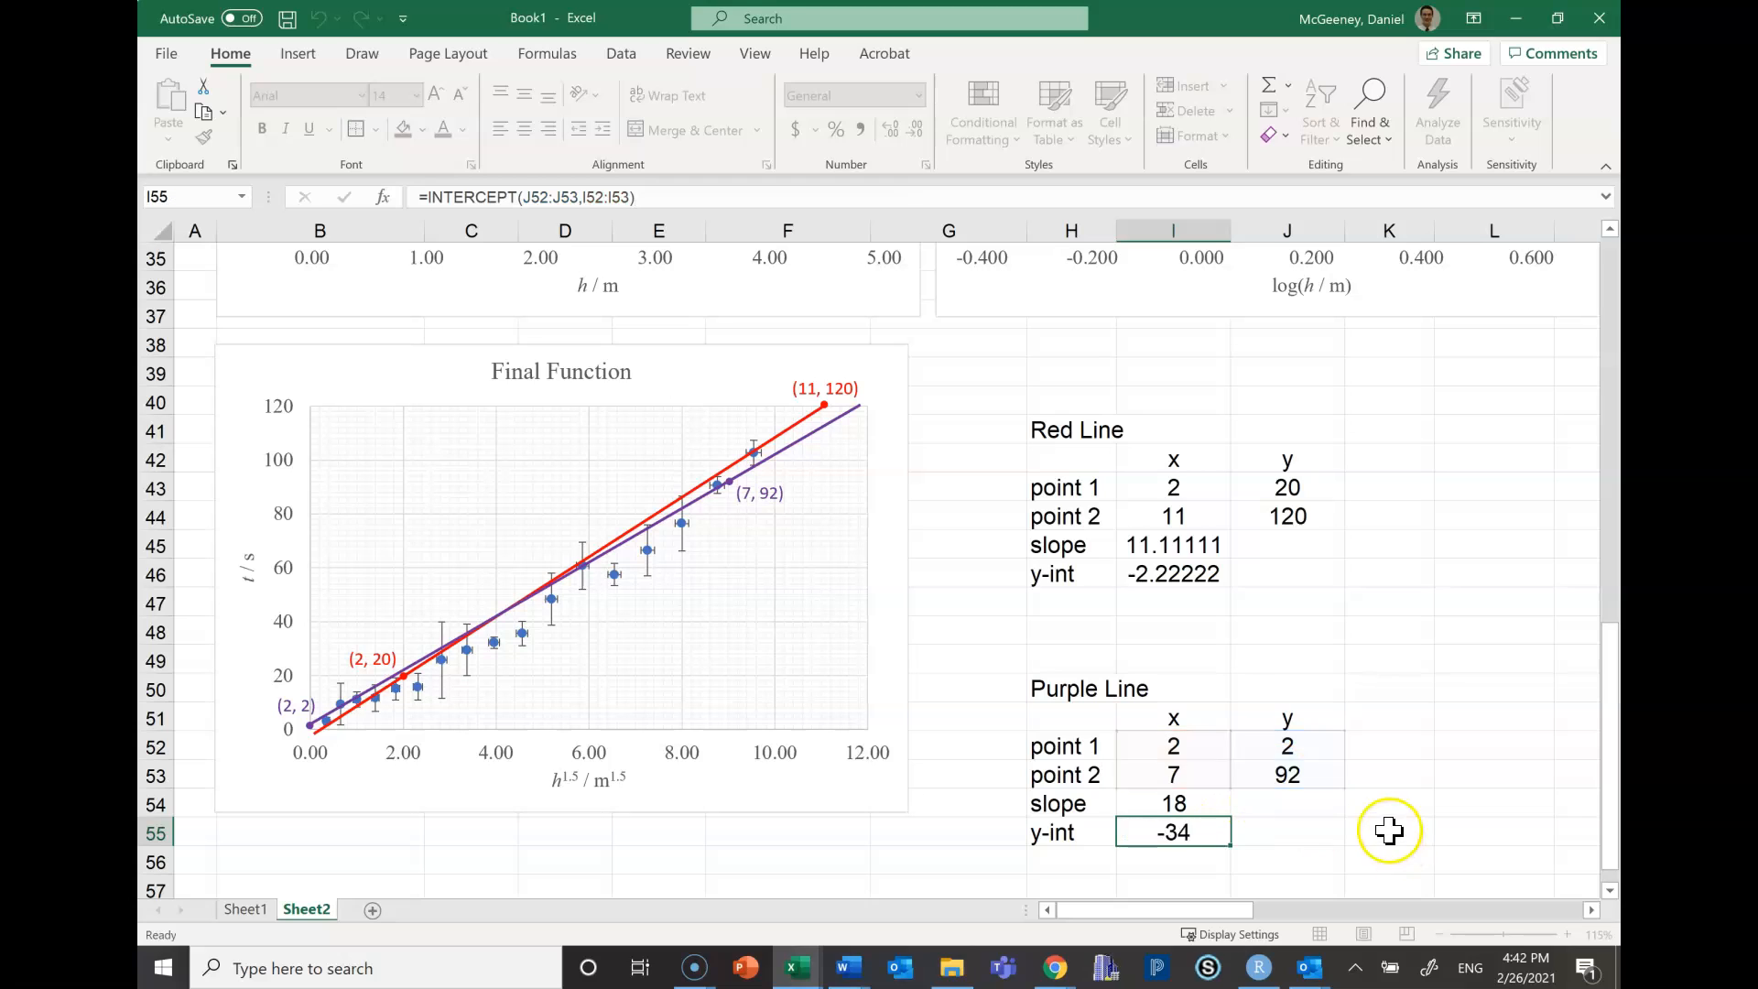
left_click(1200, 805)
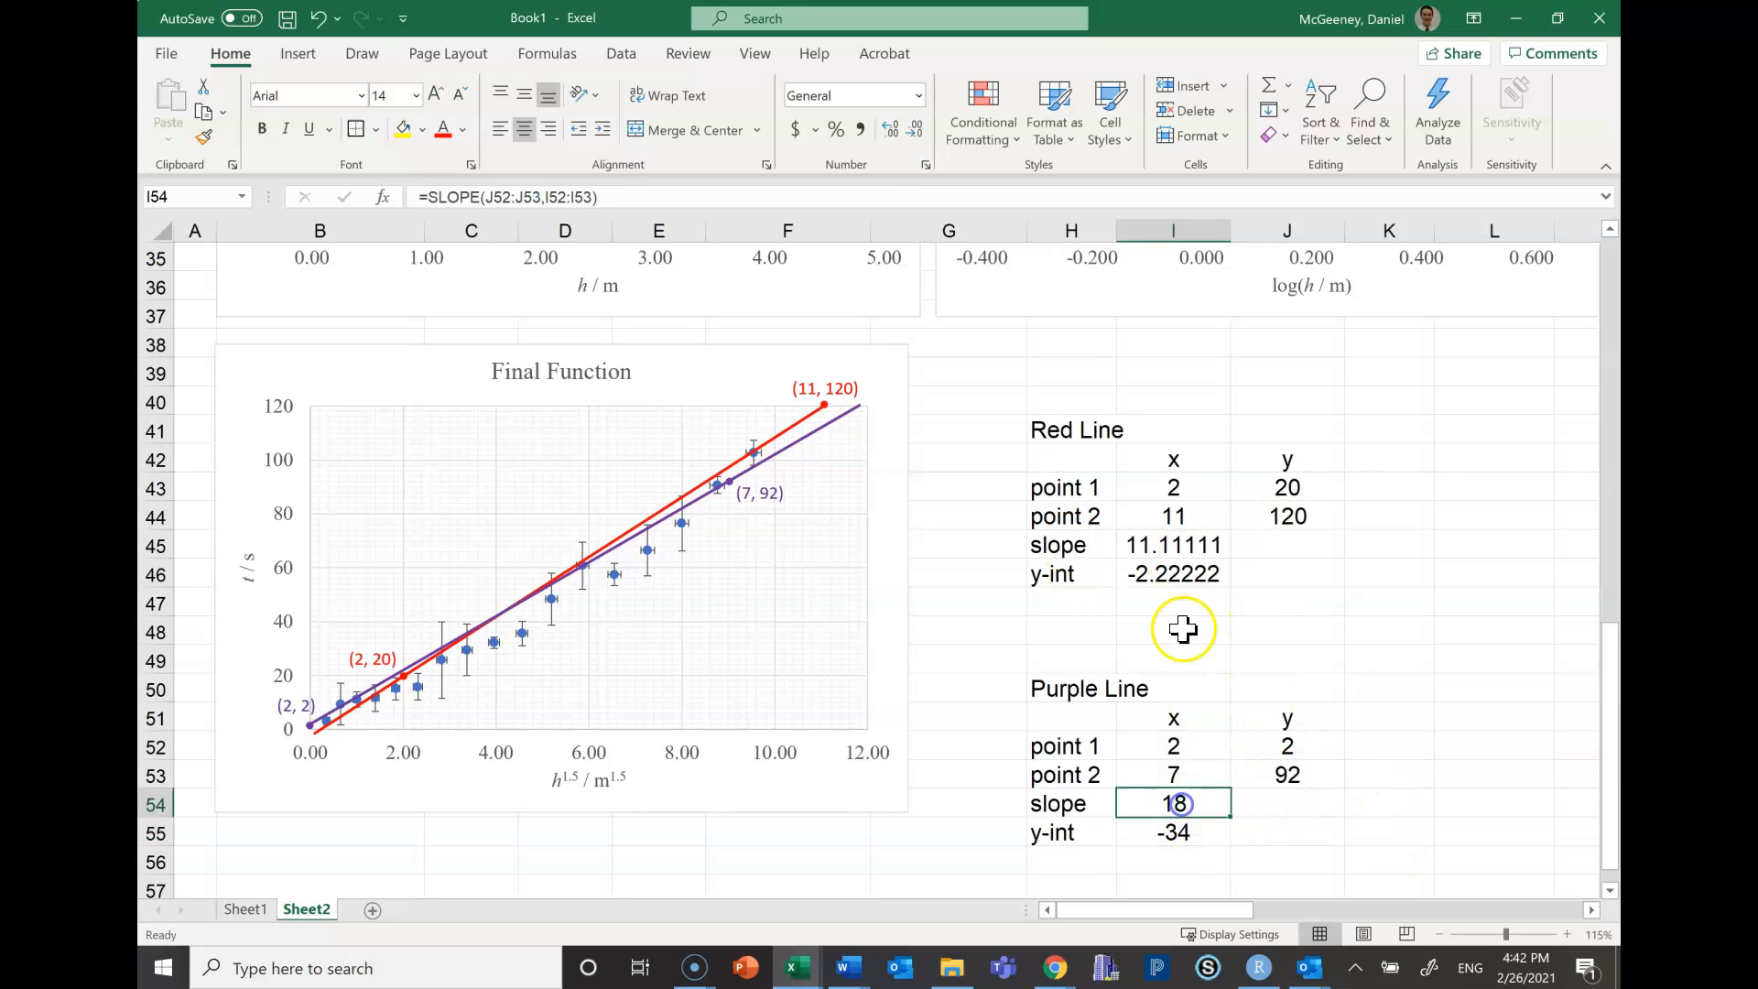
left_click(1146, 547, "ctrl")
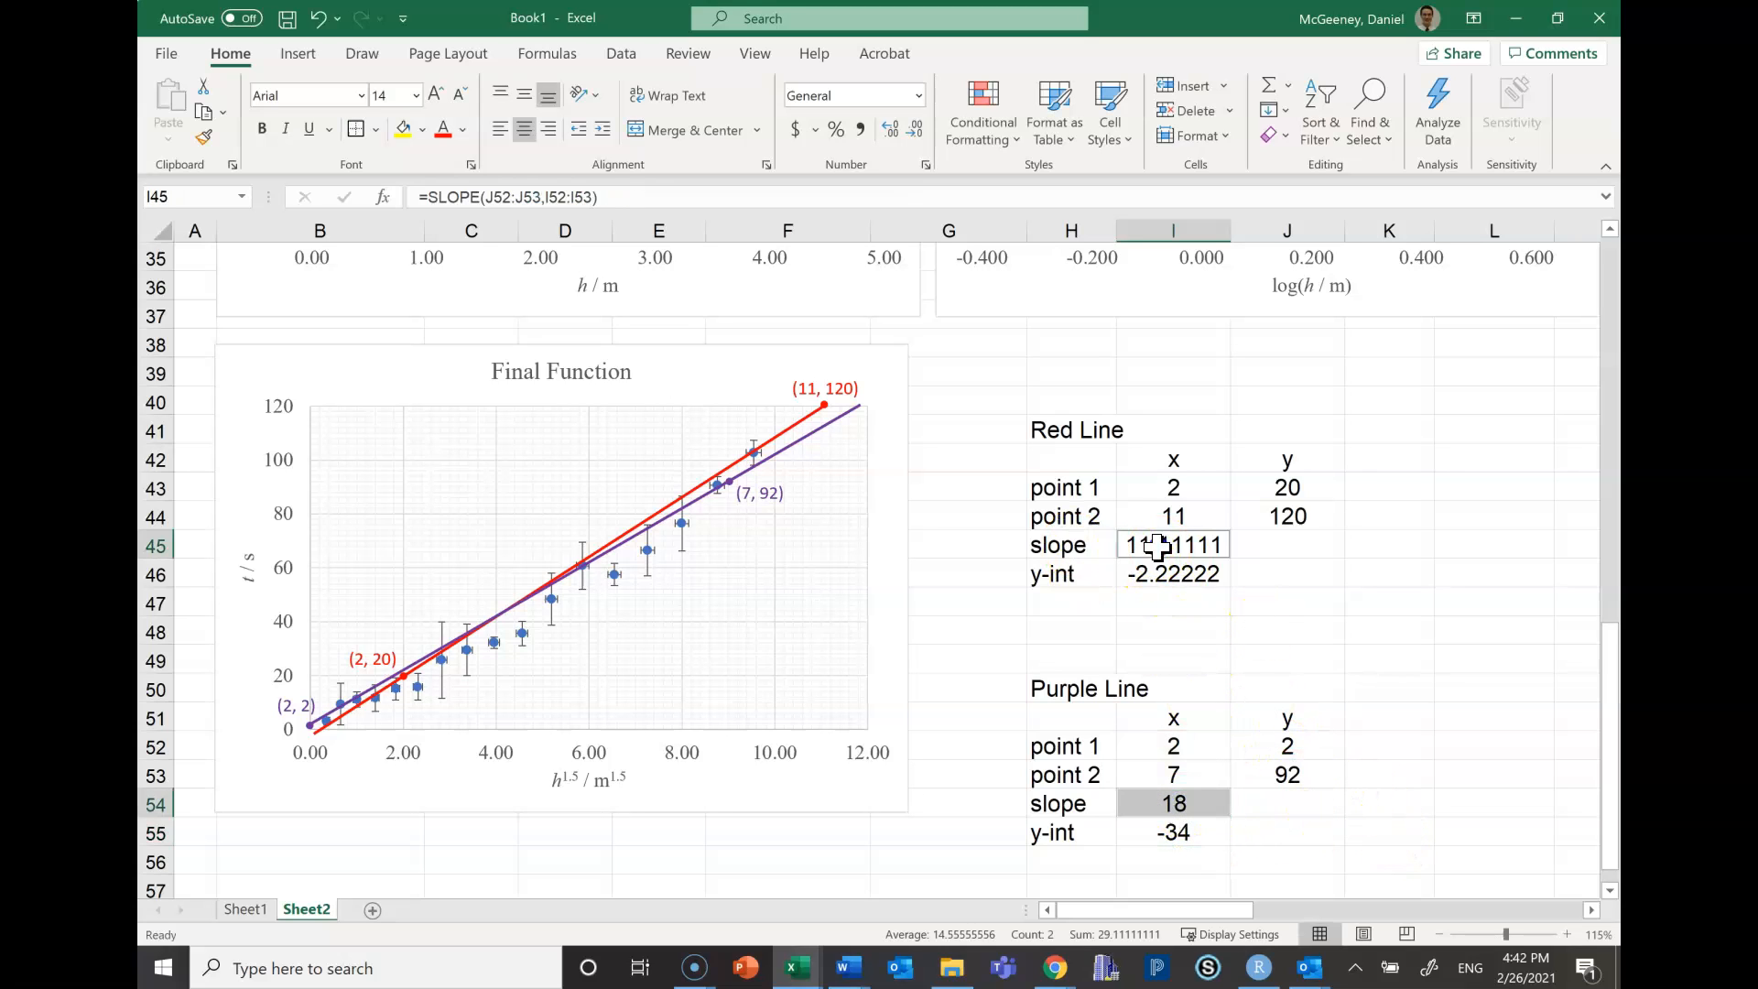
Widen column H and relabel the Purple Line result rows as max slope in H54 and min y-int in H55
left_click(1108, 810)
left_click_drag(1118, 229, 1146, 229)
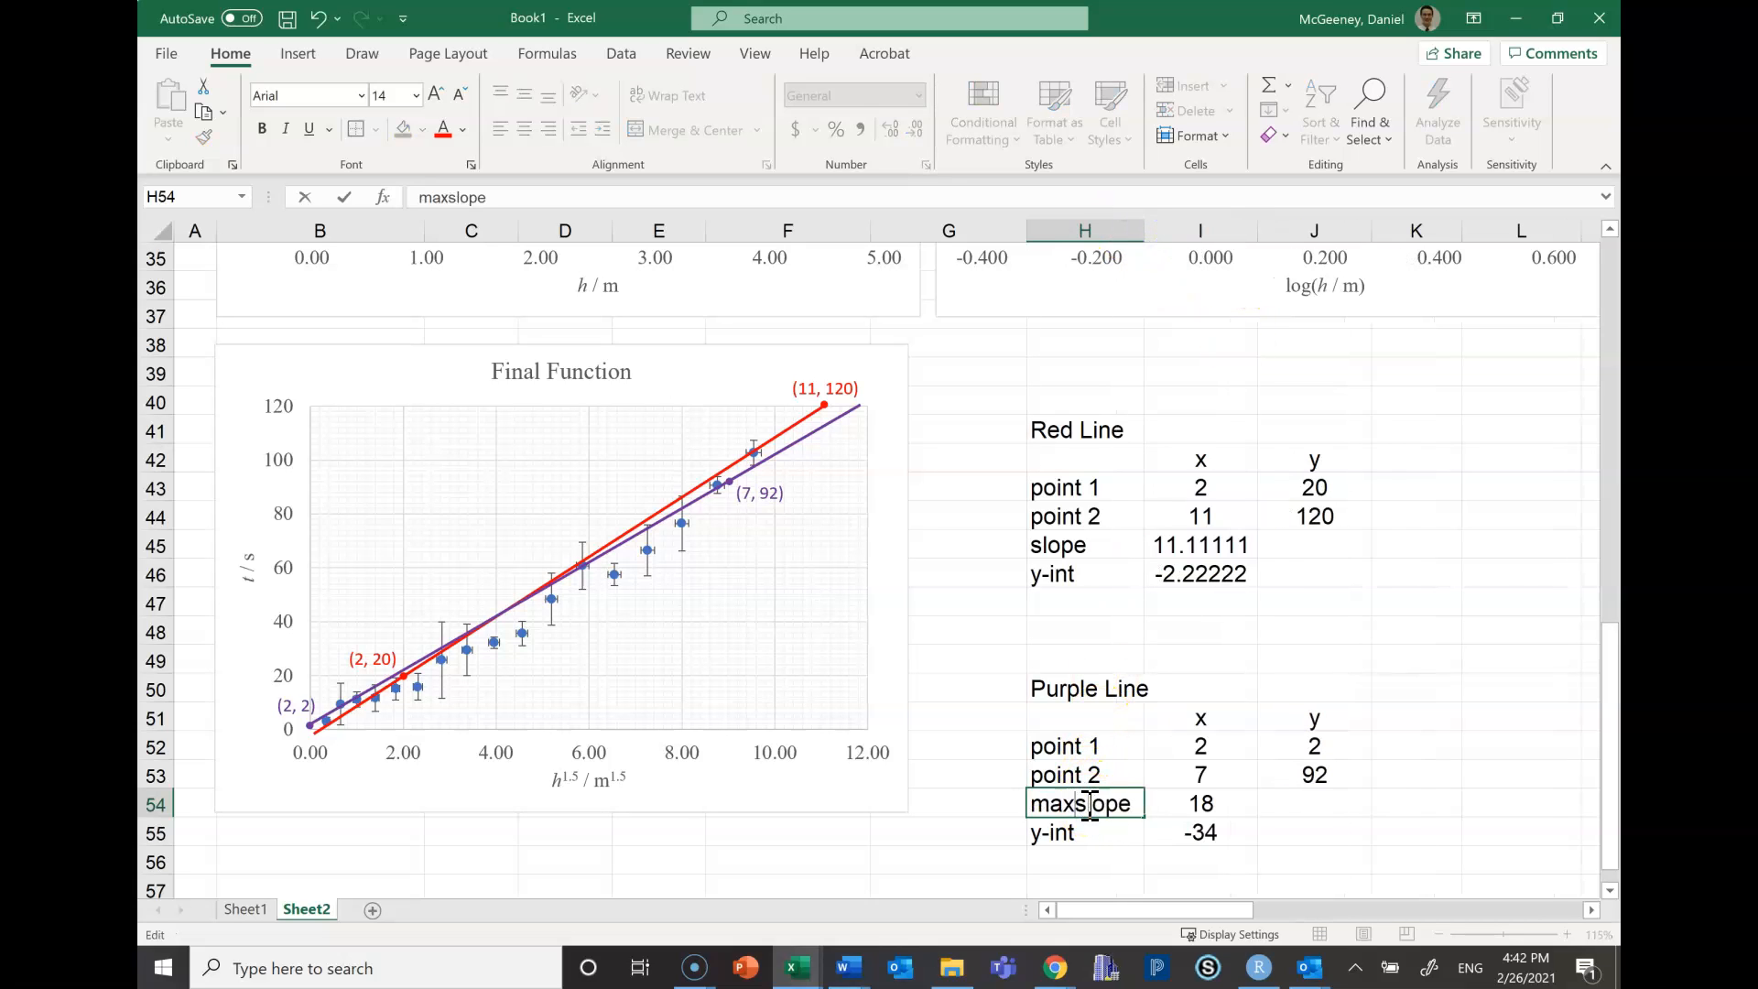
key("Return")
left_click(1205, 832)
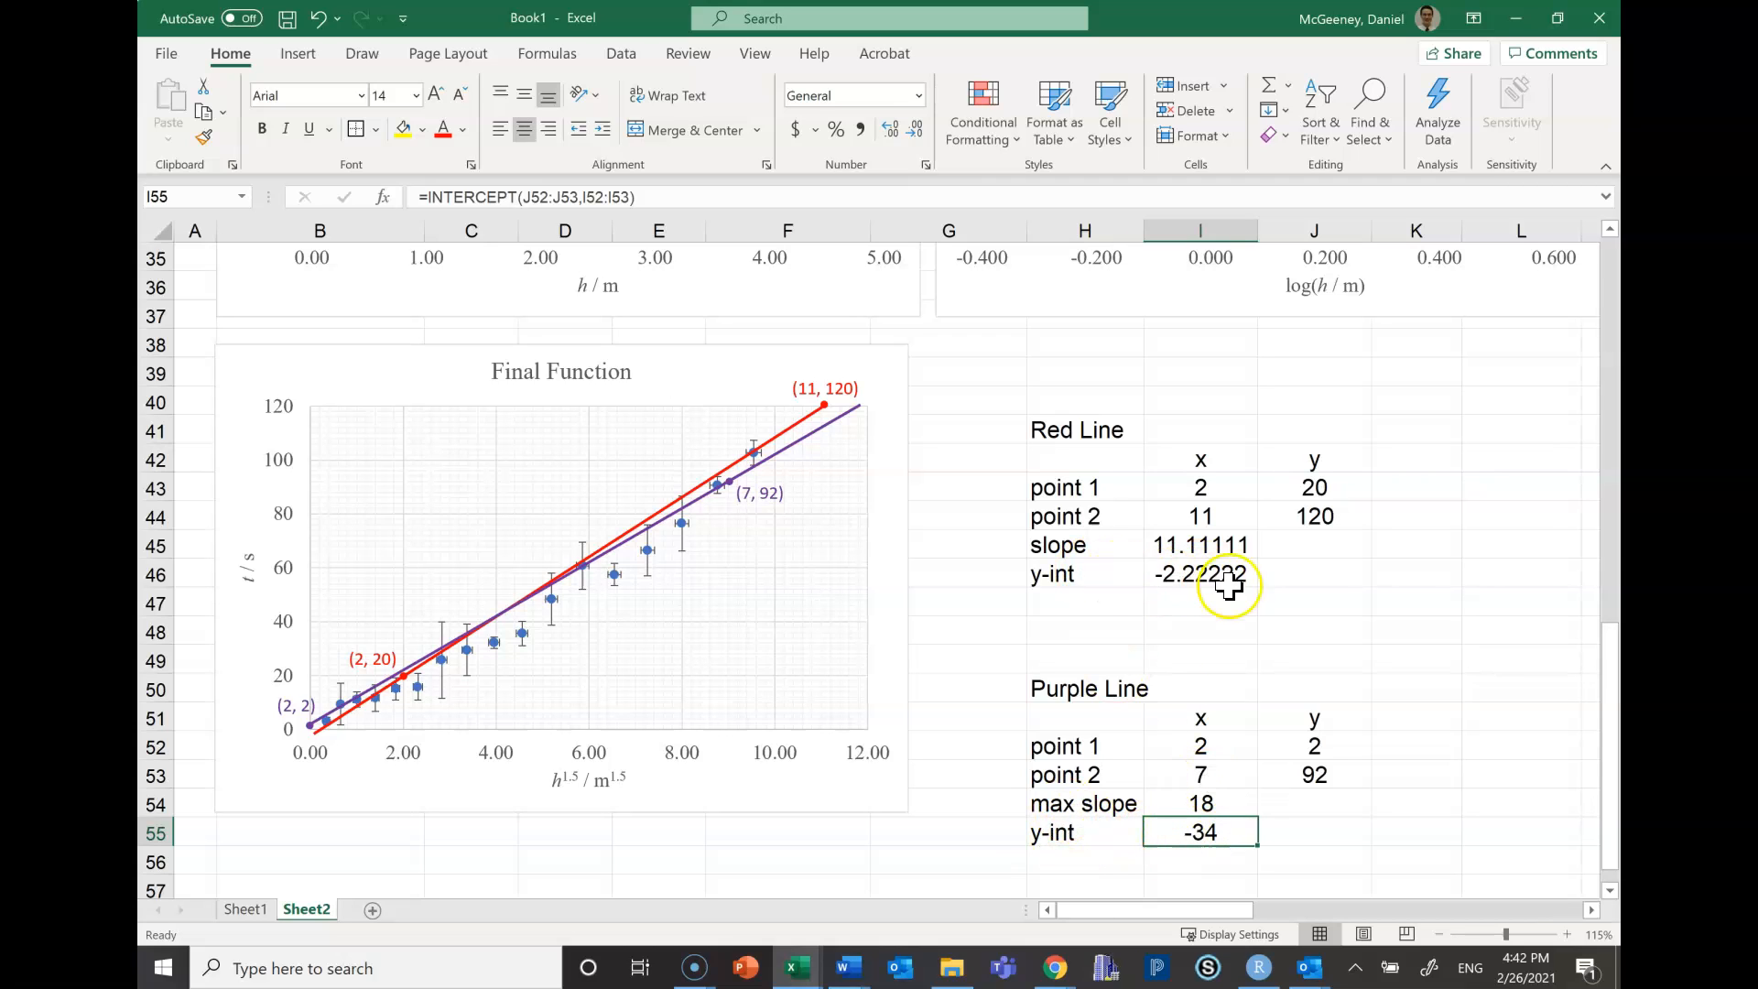
double_click(1091, 835)
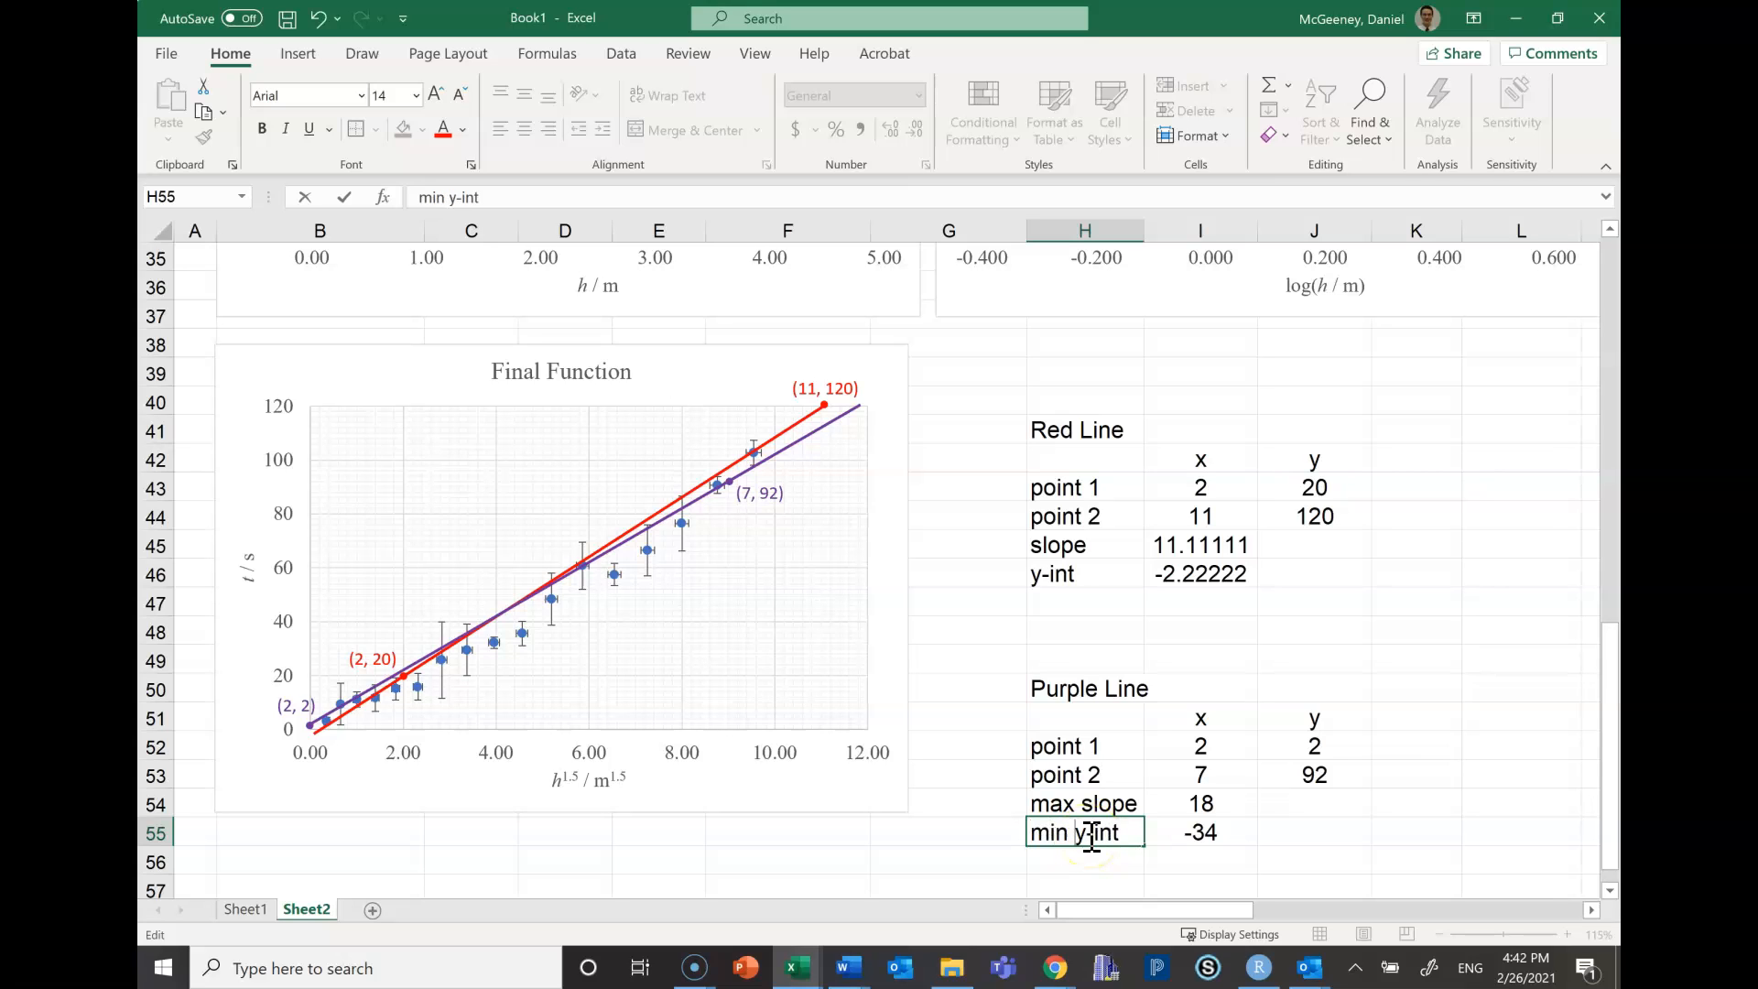
key("Return")
Relabel the Red Line result rows as max y-int in H46 and min slope in H45
double_click(1053, 577)
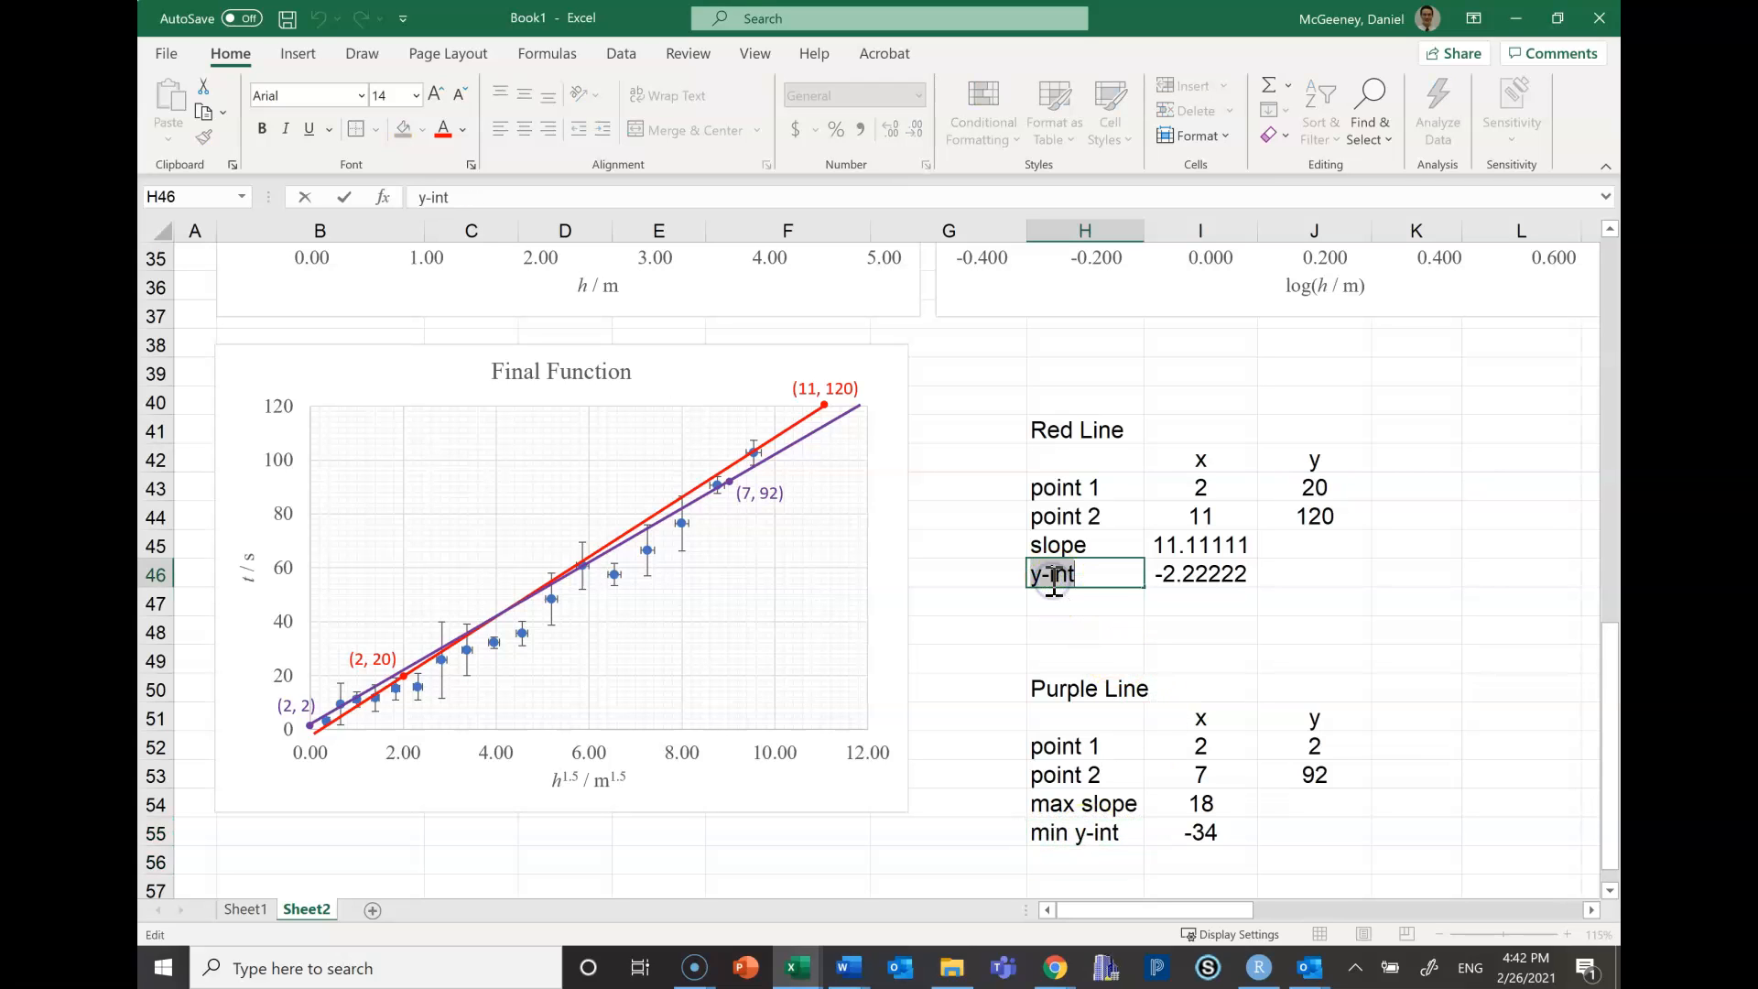
type("max")
key("shift+Return")
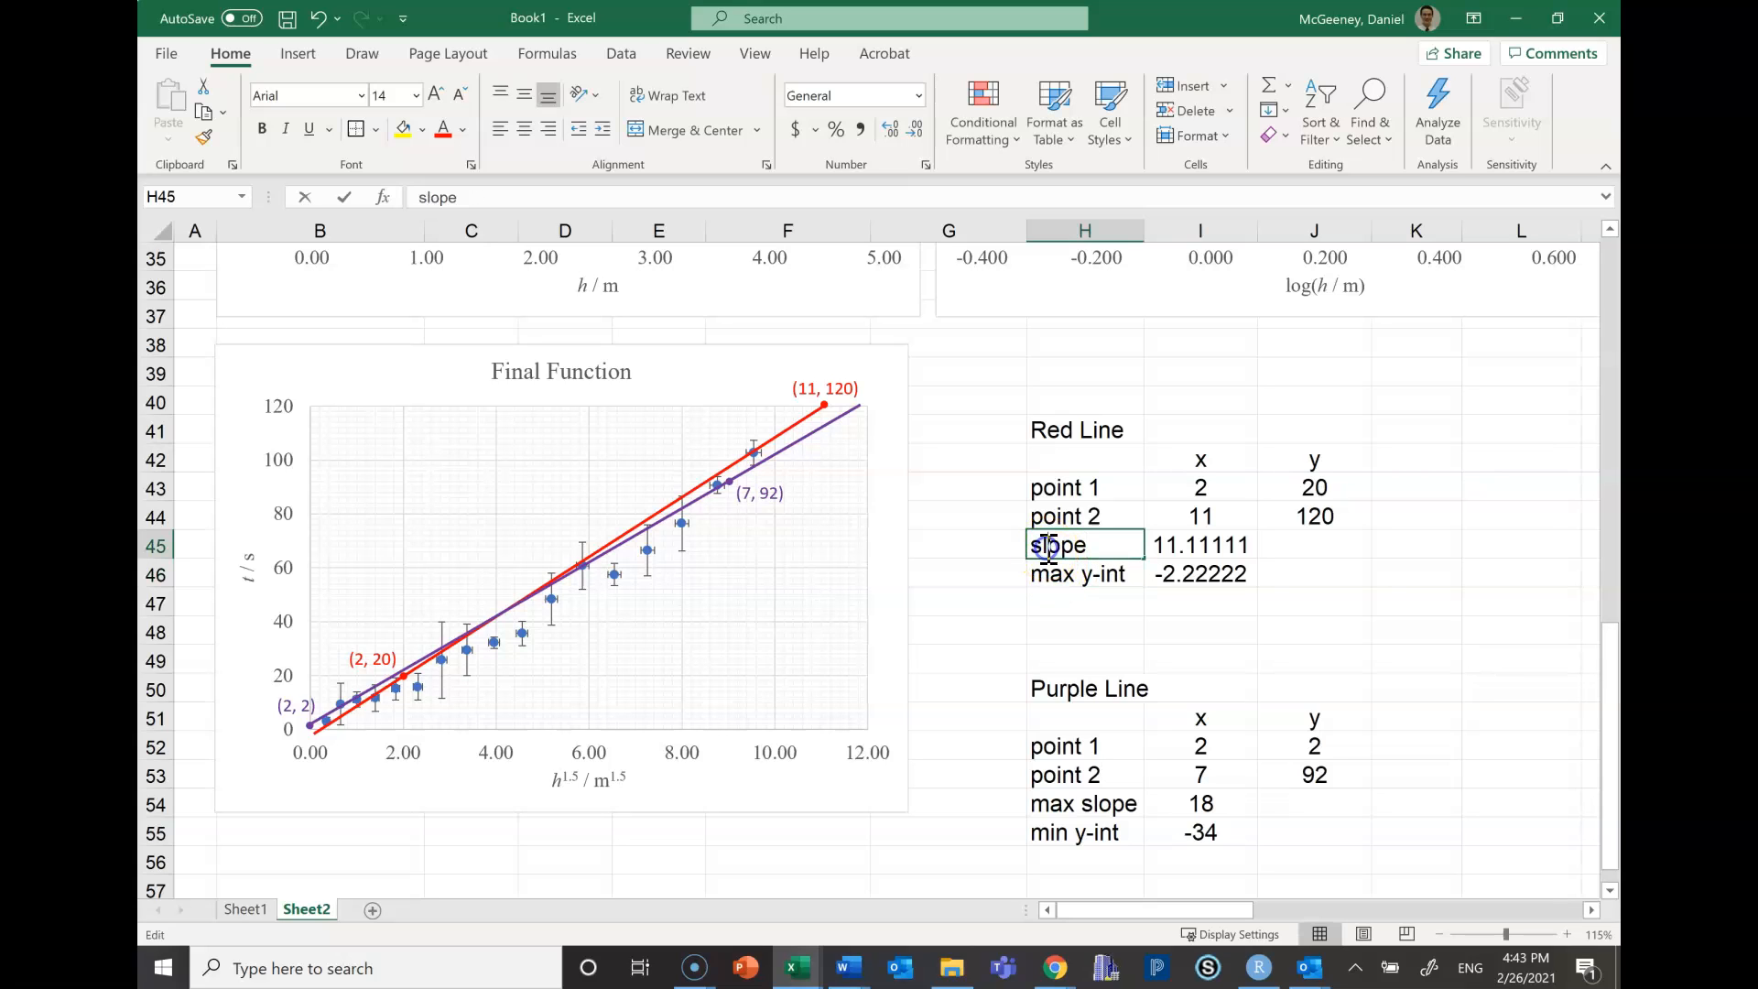
key("Return")
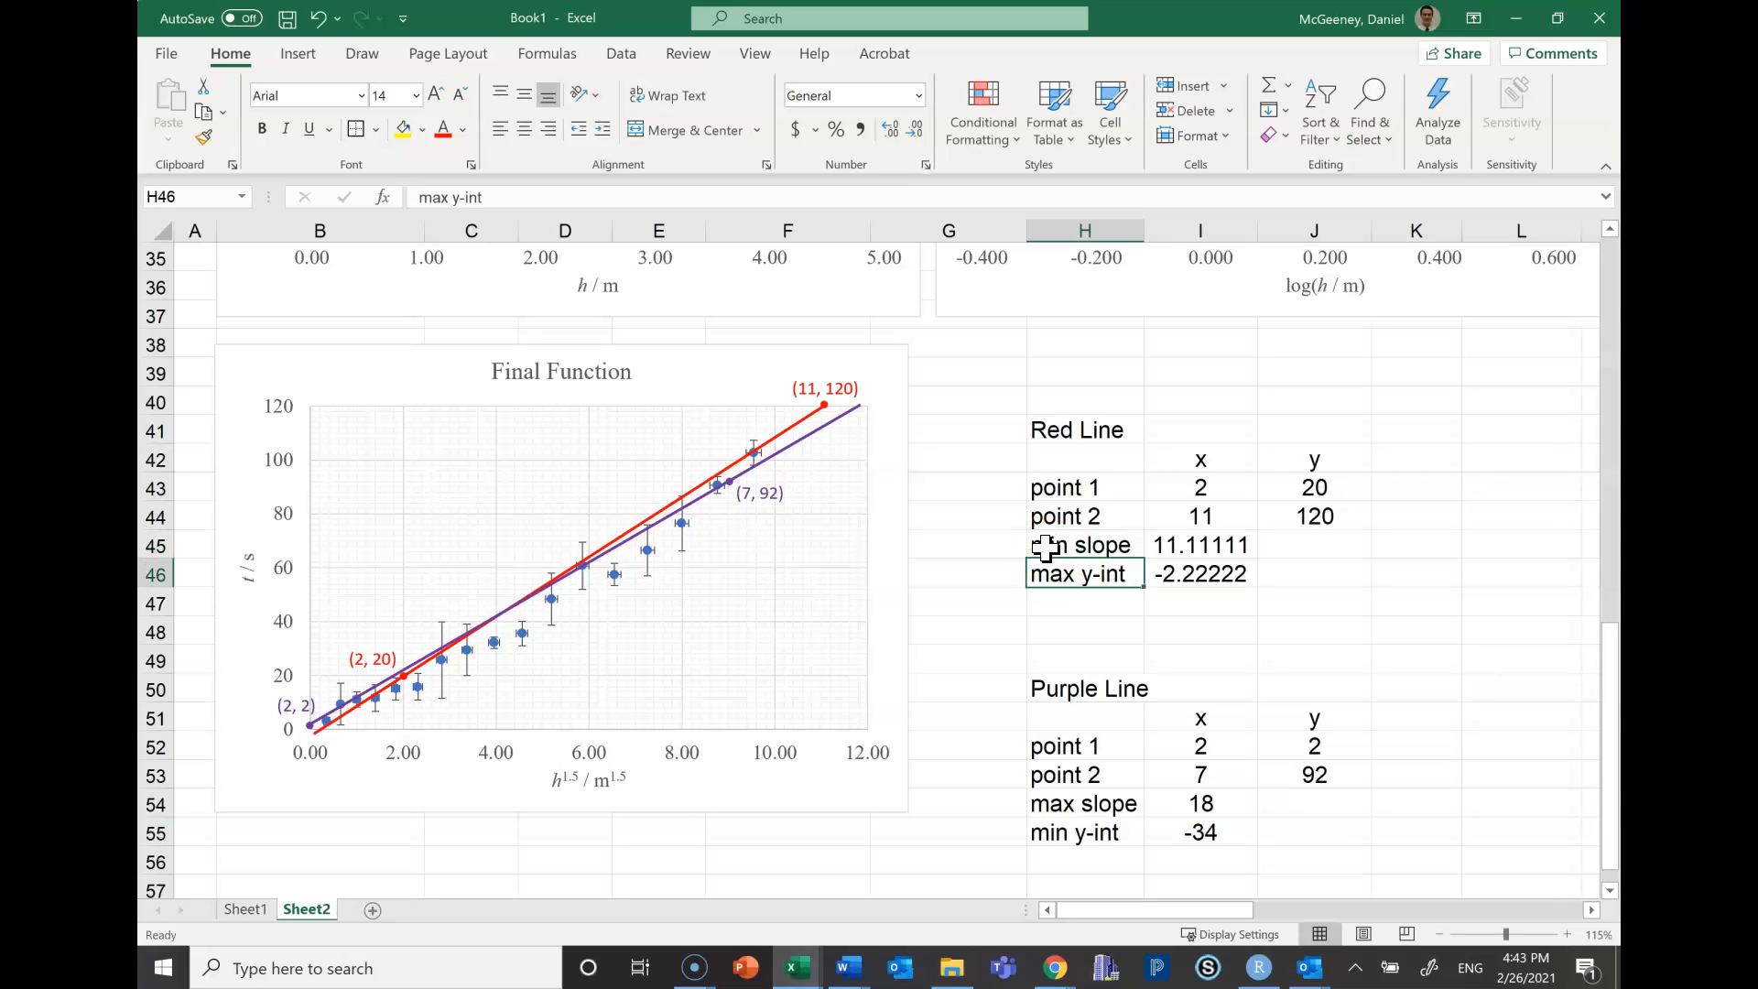
Replace the Red Line table's x header in I42 with h1.5, with an italic h and the 1.5 in superscript
left_click(1190, 641)
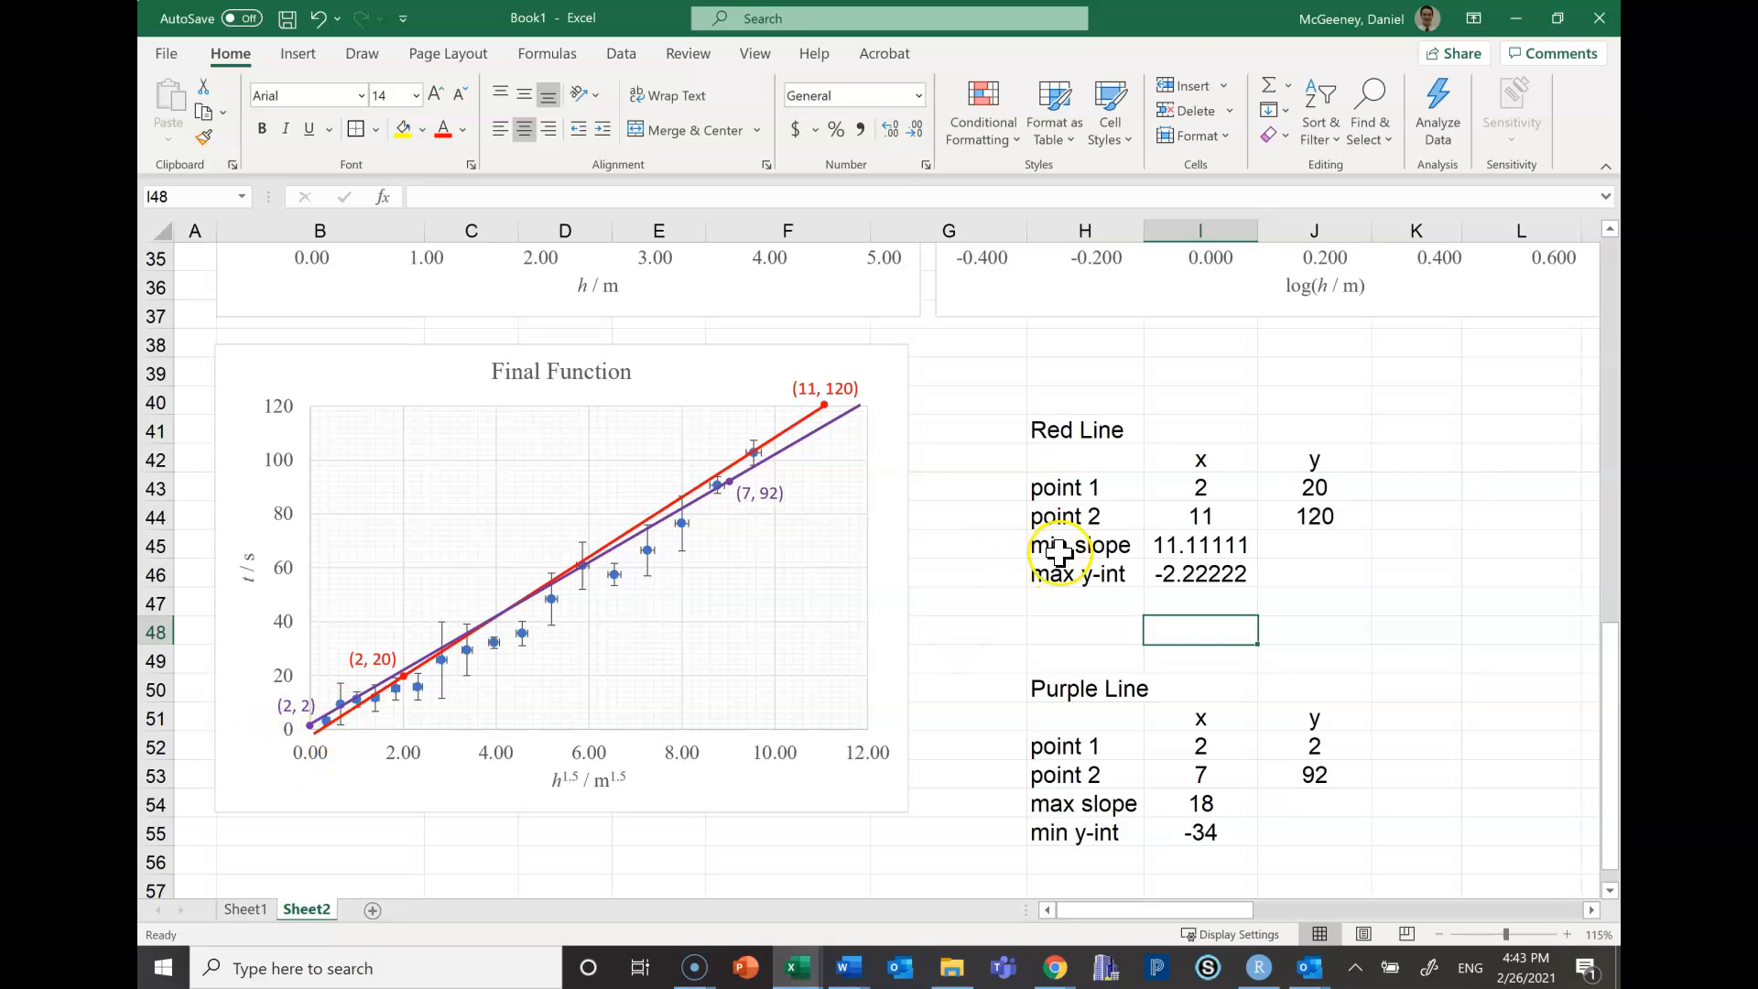
scroll(1118, 640, "down", 1)
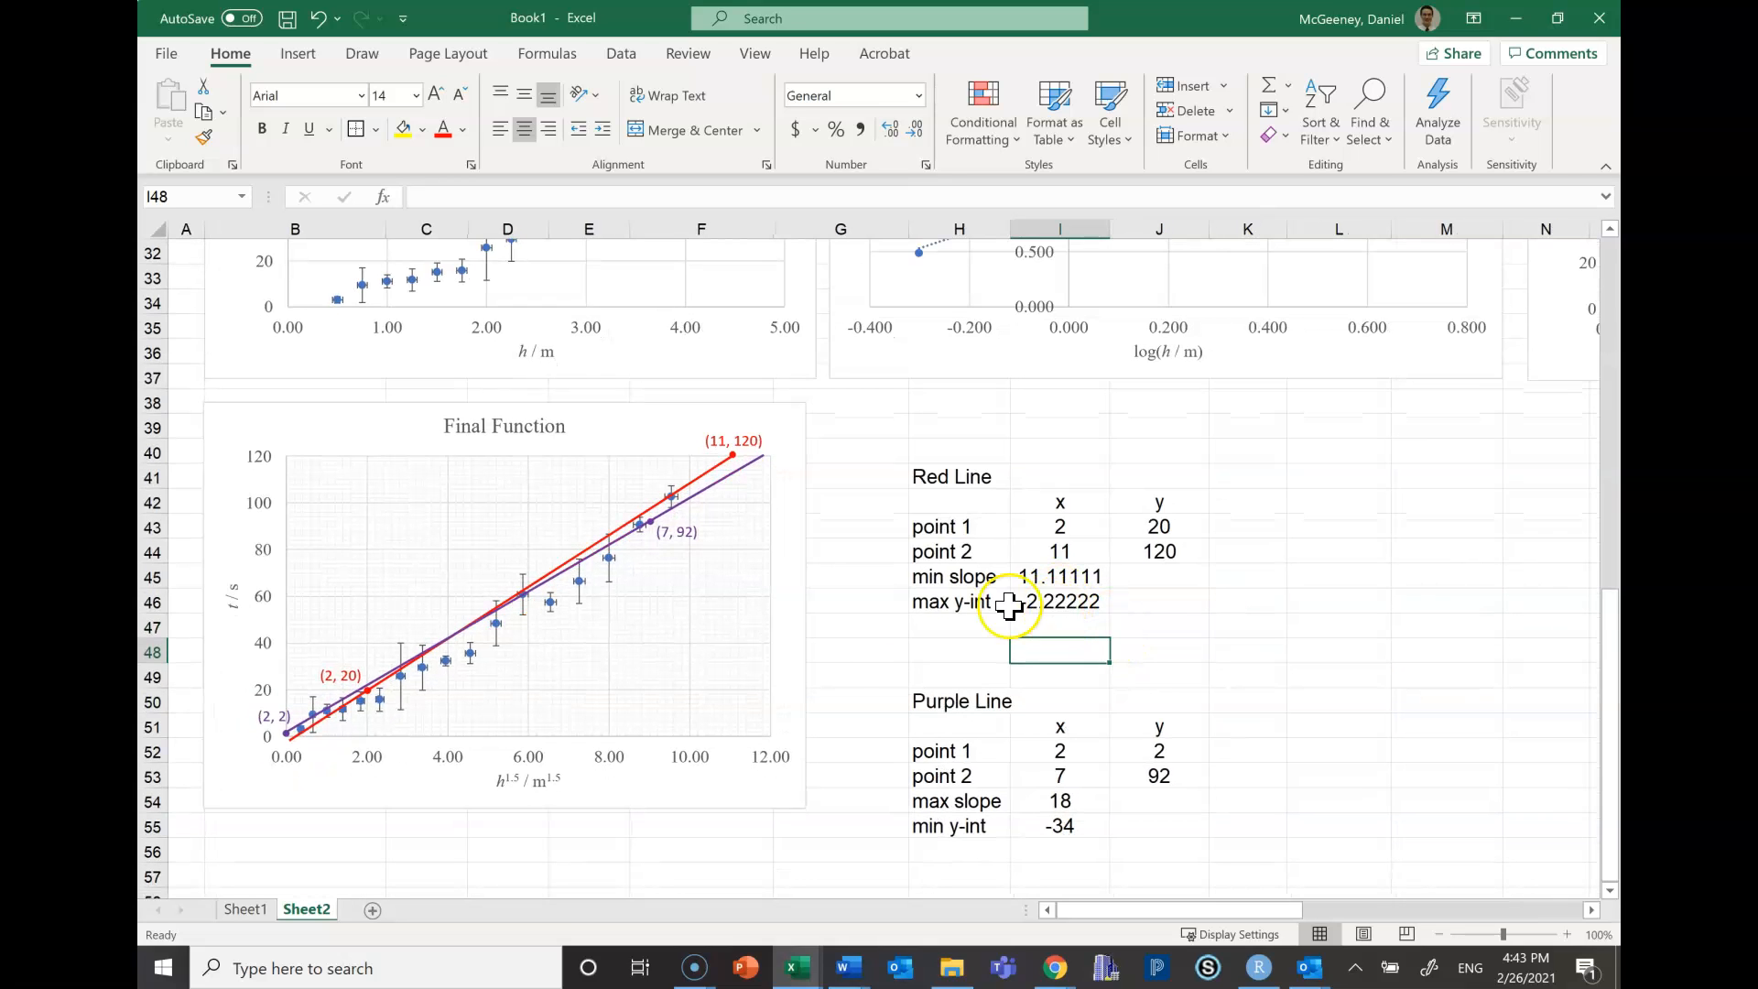
mouse_move(971, 503)
left_mouse_down()
mouse_move(1153, 757)
mouse_move(1172, 842)
mouse_move(943, 495)
left_mouse_up()
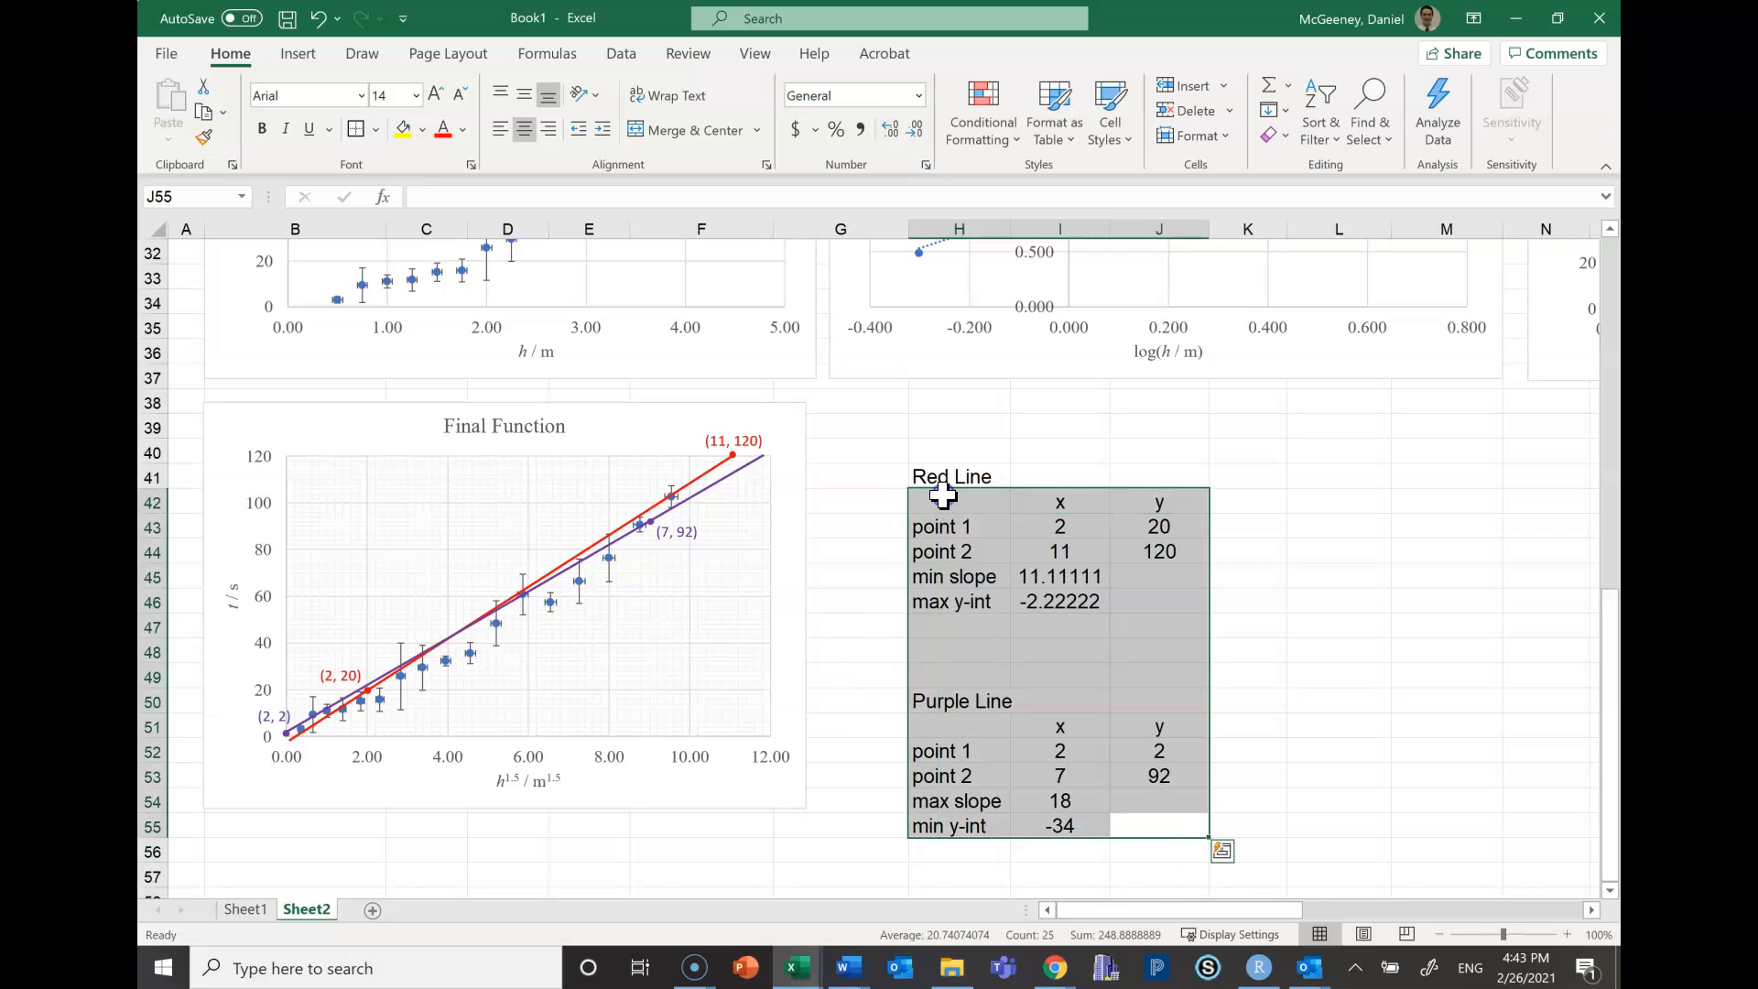
left_click(943, 494)
left_click(1059, 502)
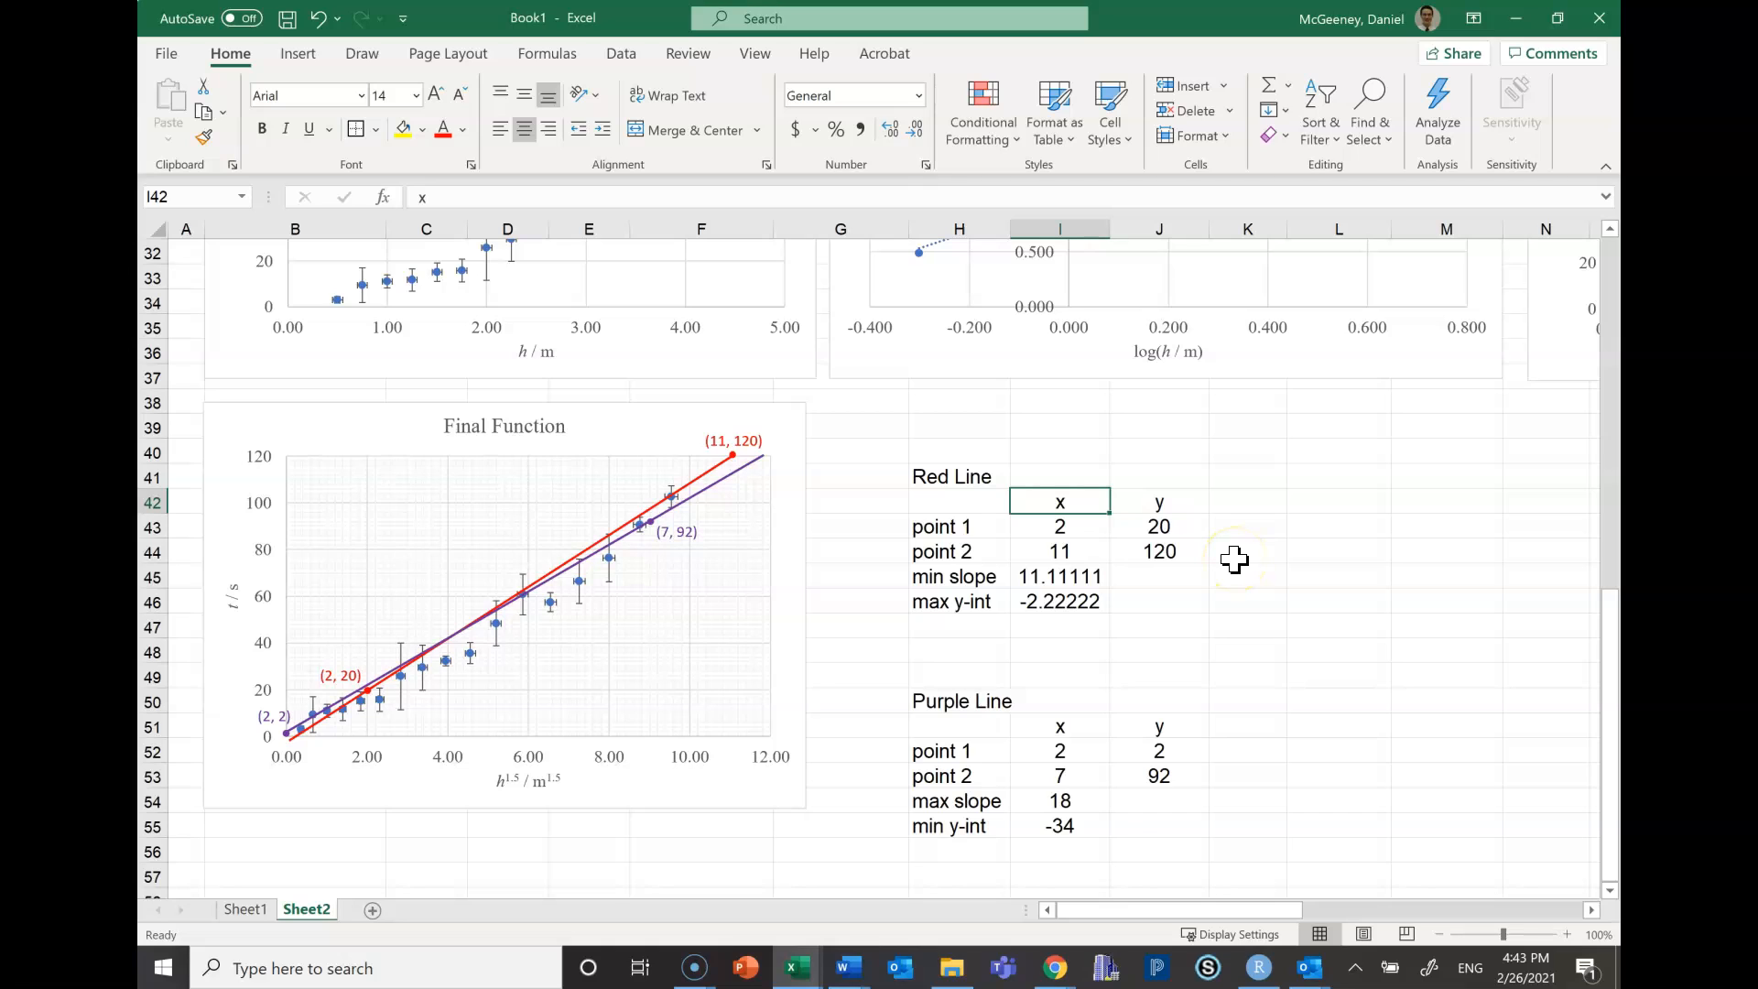
type("h1.5")
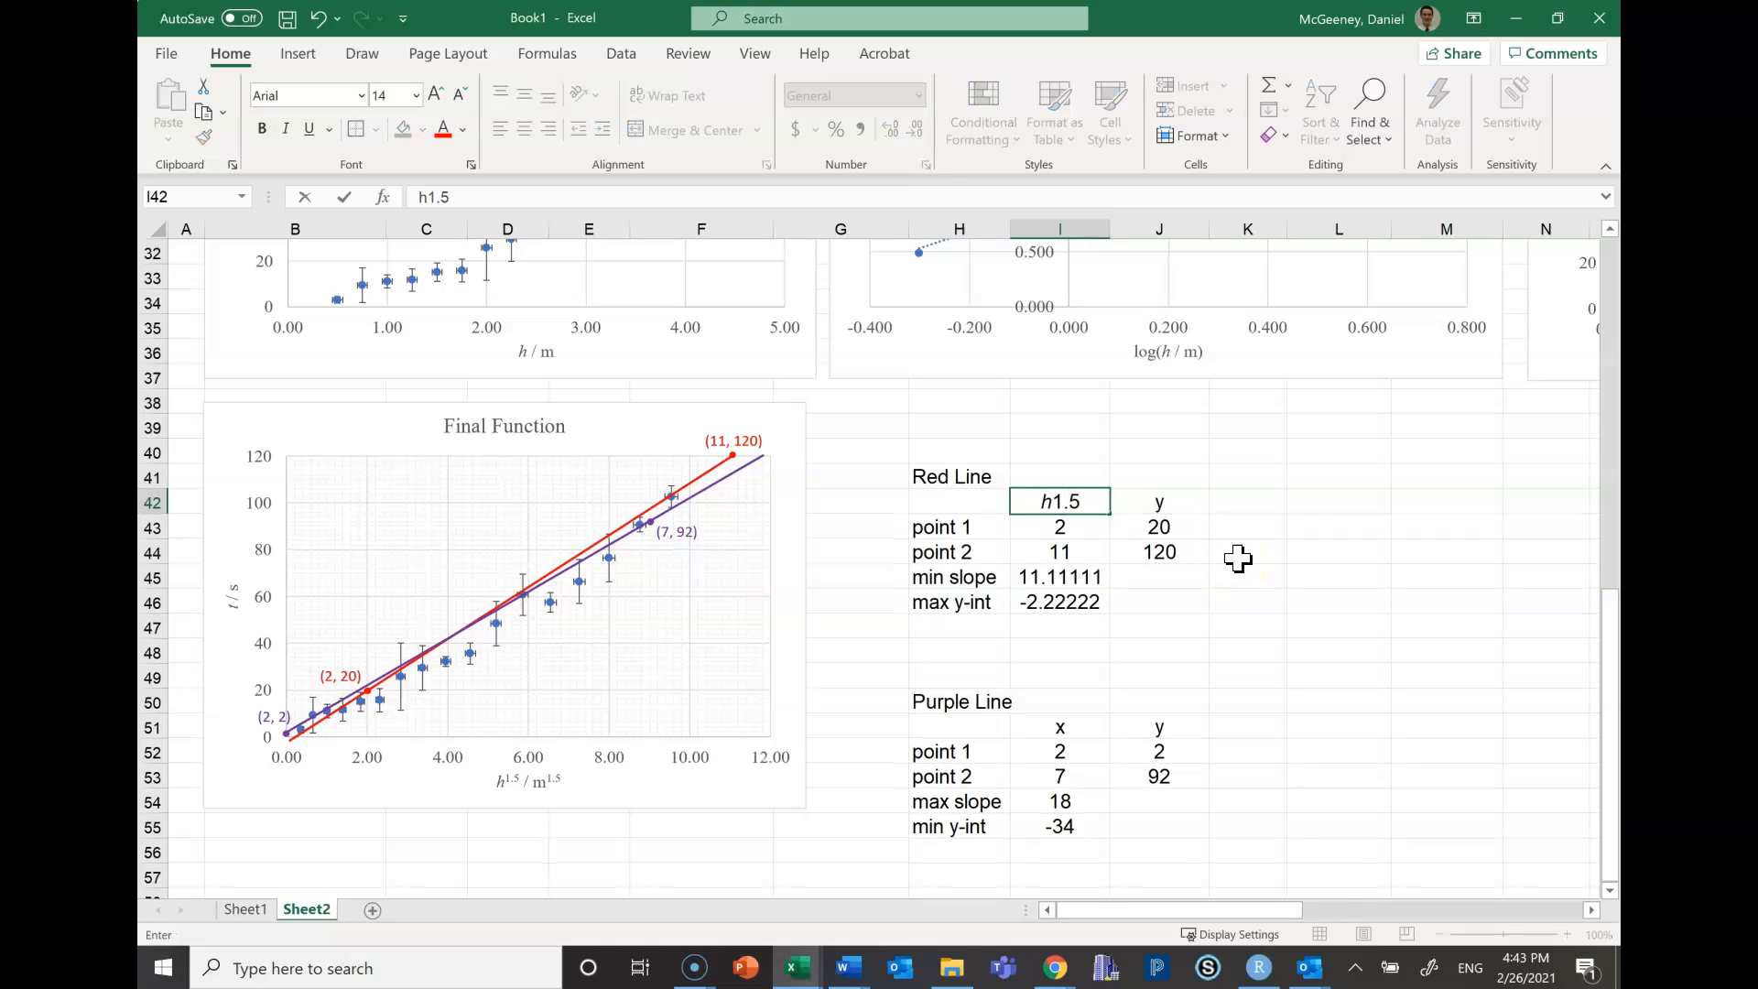
left_click(1062, 502)
key("ctrl+1")
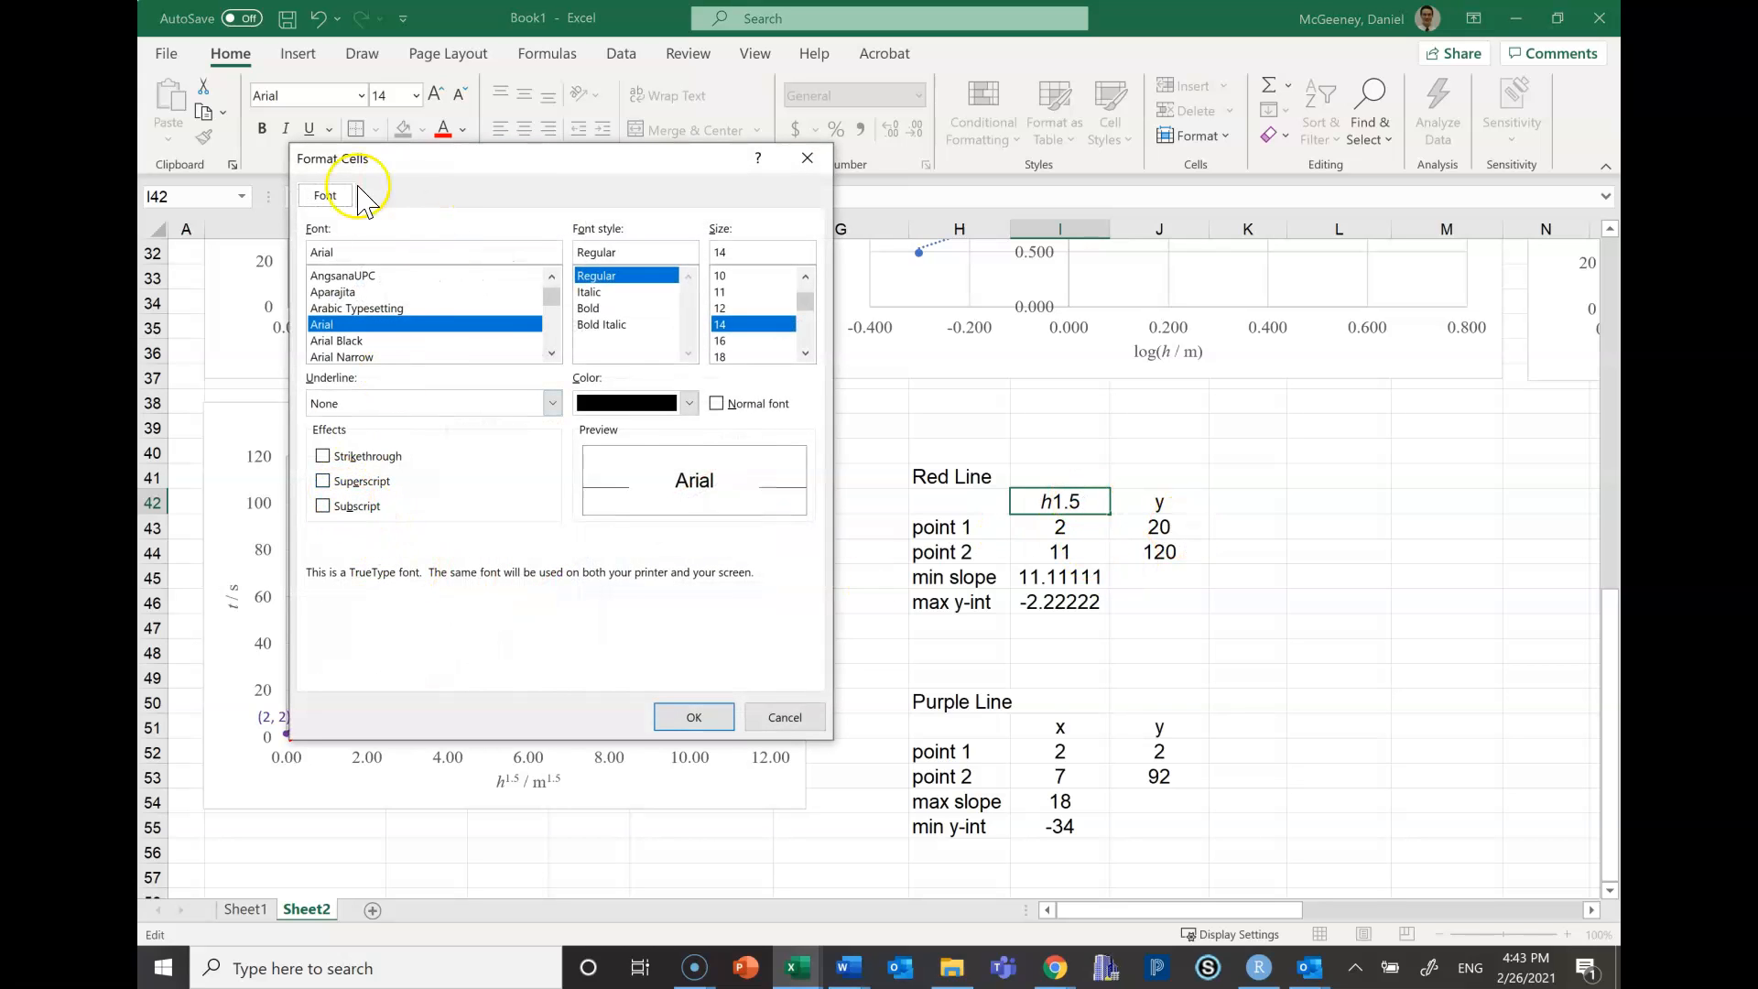
left_click(323, 480)
left_click(693, 719)
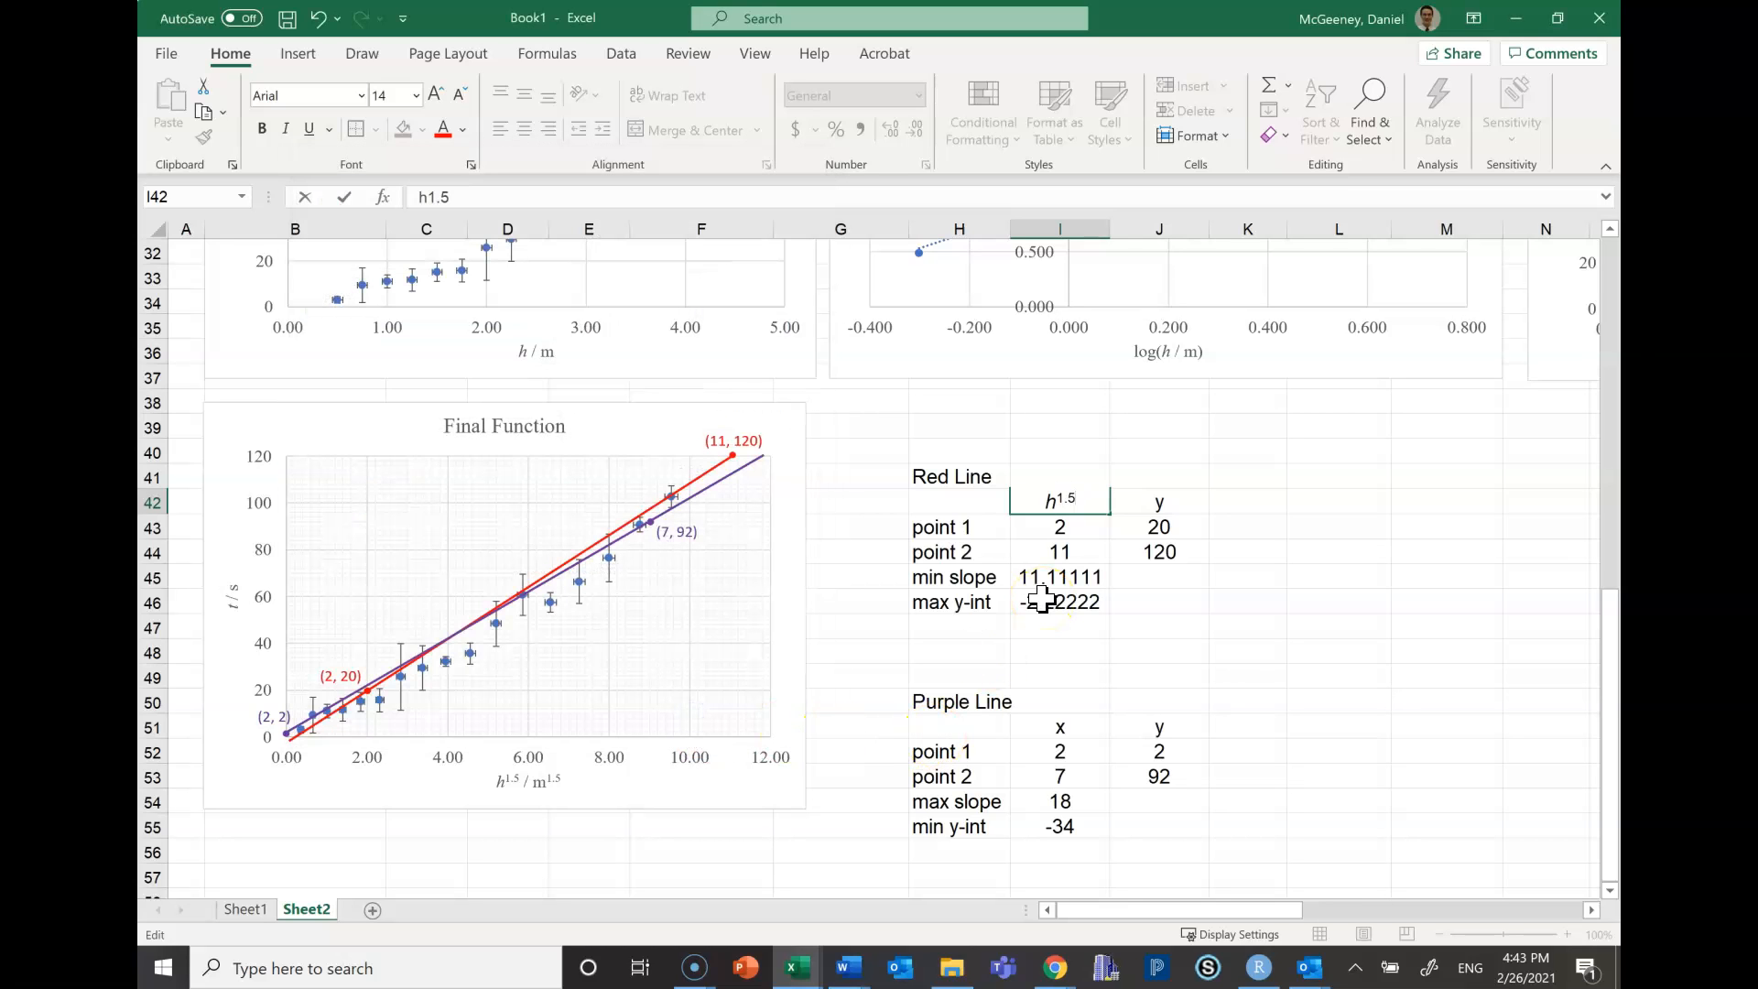
Add the unit (m1.5) in normal script after h1.5 in the I42 header, with the unit's 1.5 in superscript
key("ctrl+1")
left_click(336, 482)
key("Return")
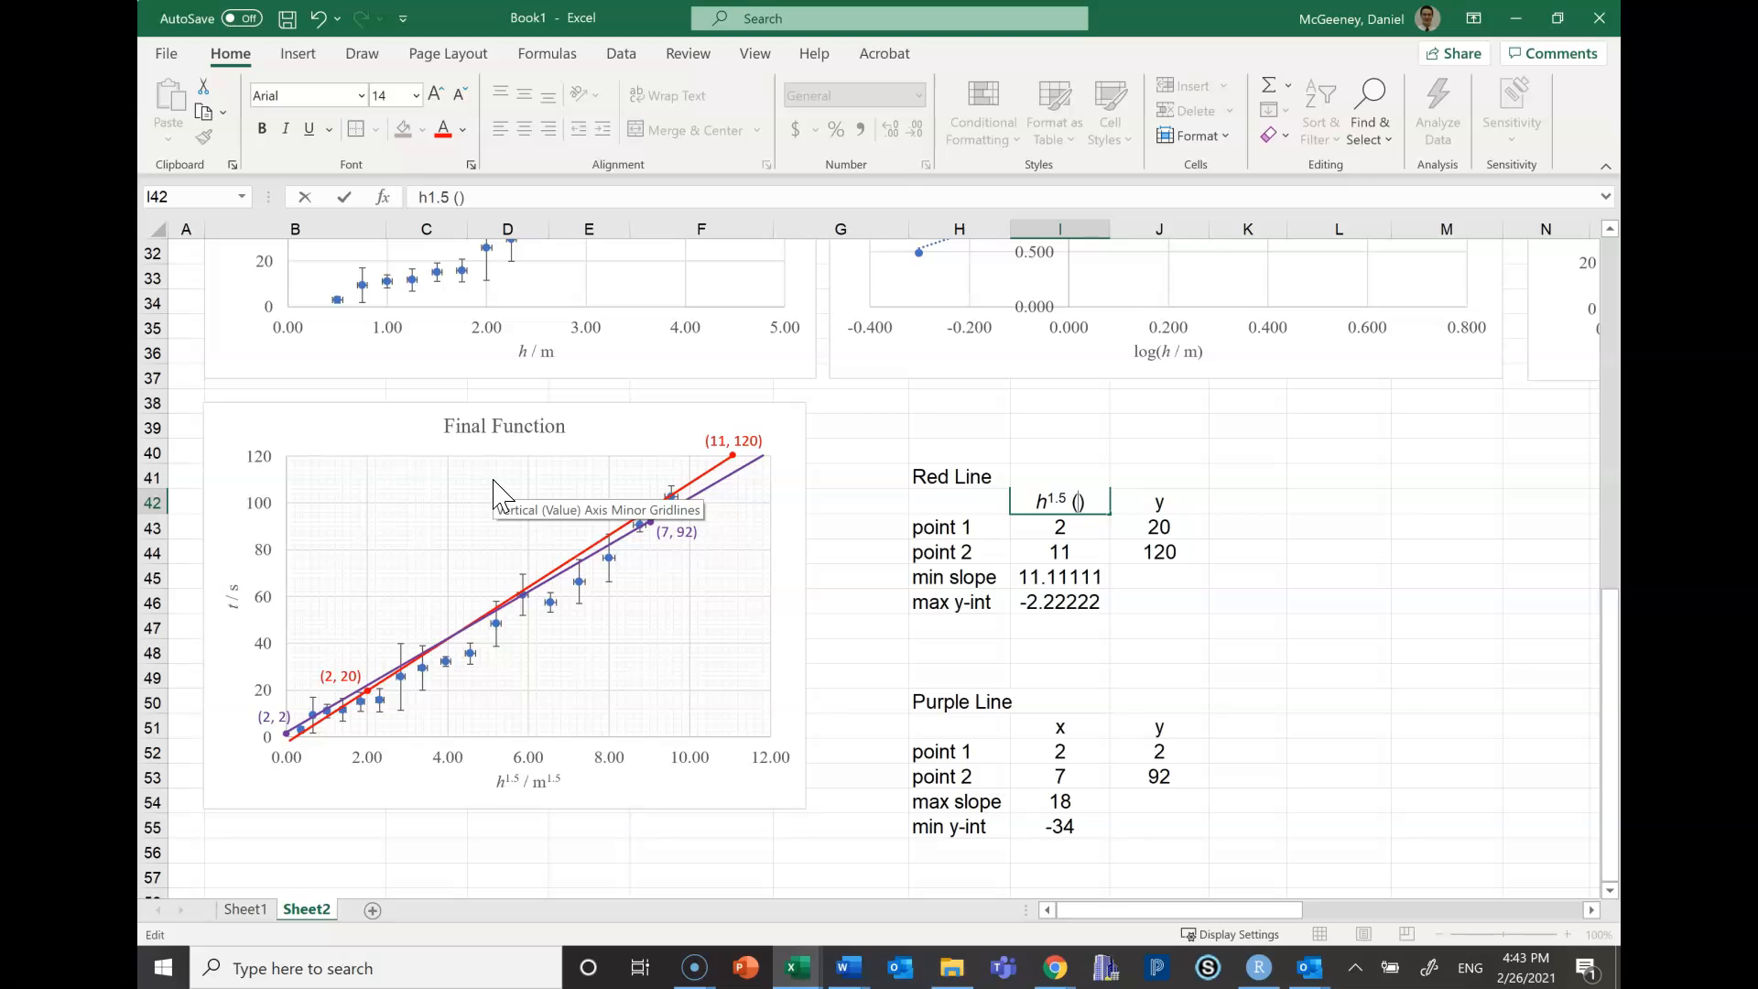
type("1.5")
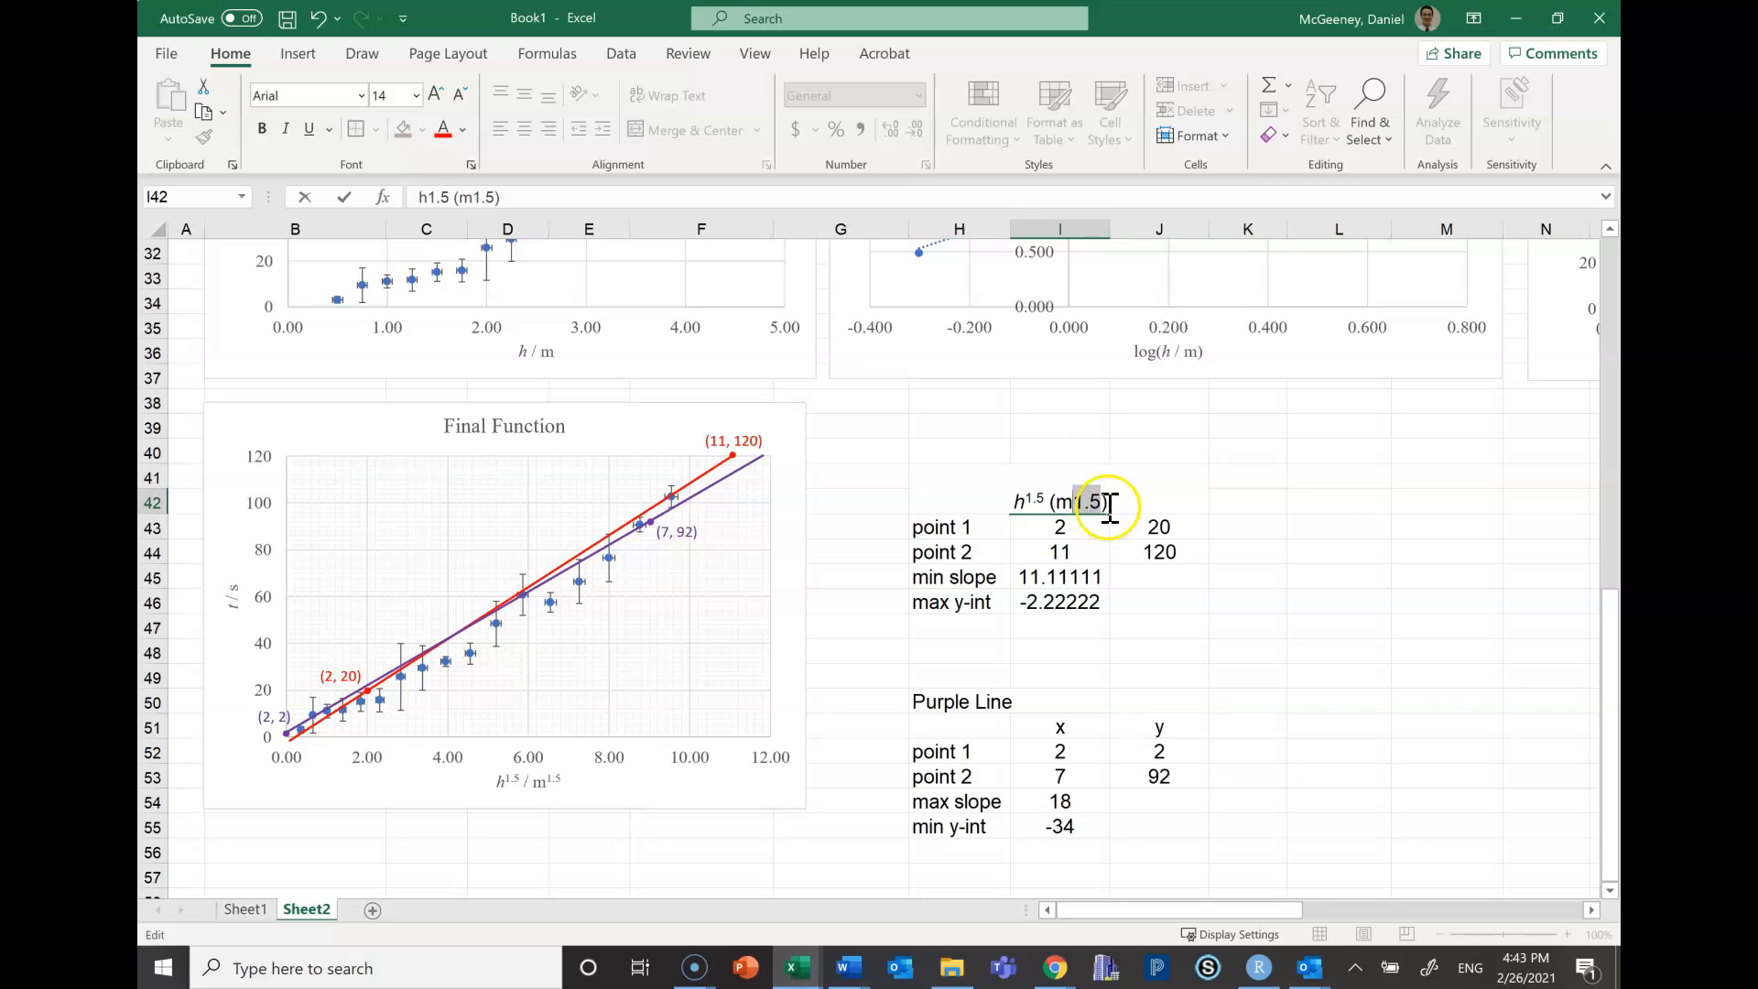
key("ctrl+1")
left_click(346, 480)
left_click(694, 717)
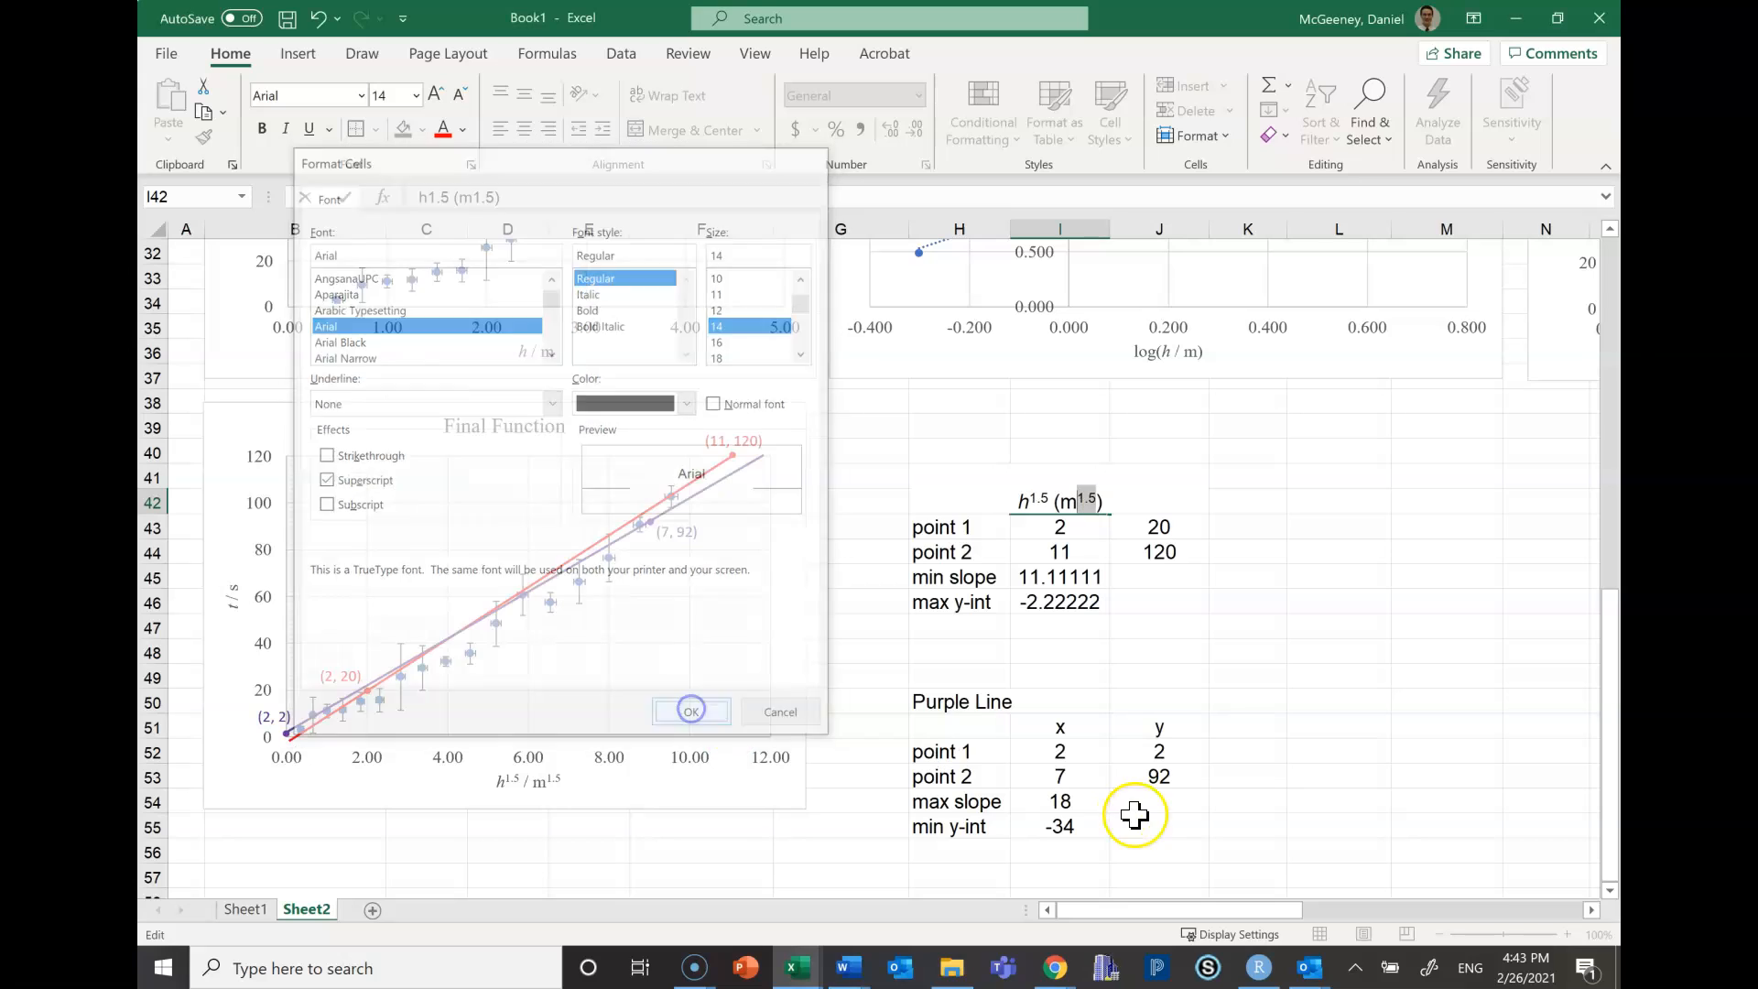
Replace the Red Line table's y header in J42 with t (s), with only the t in italics
key("Tab")
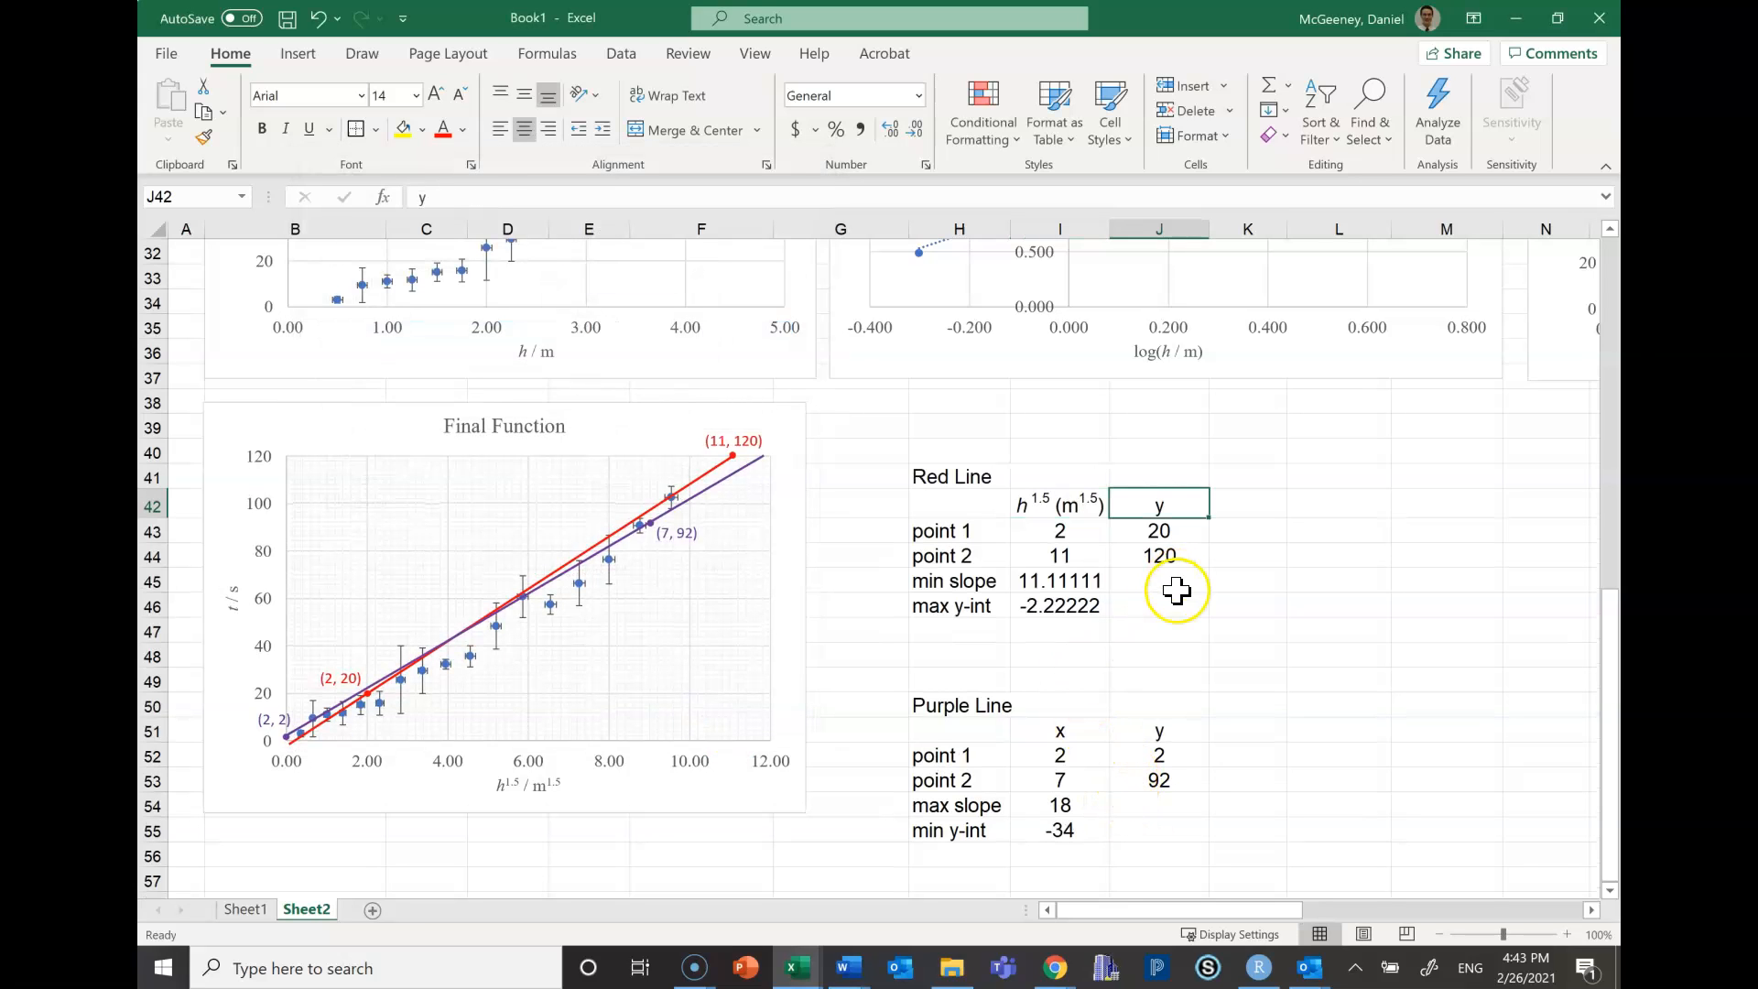
type("t")
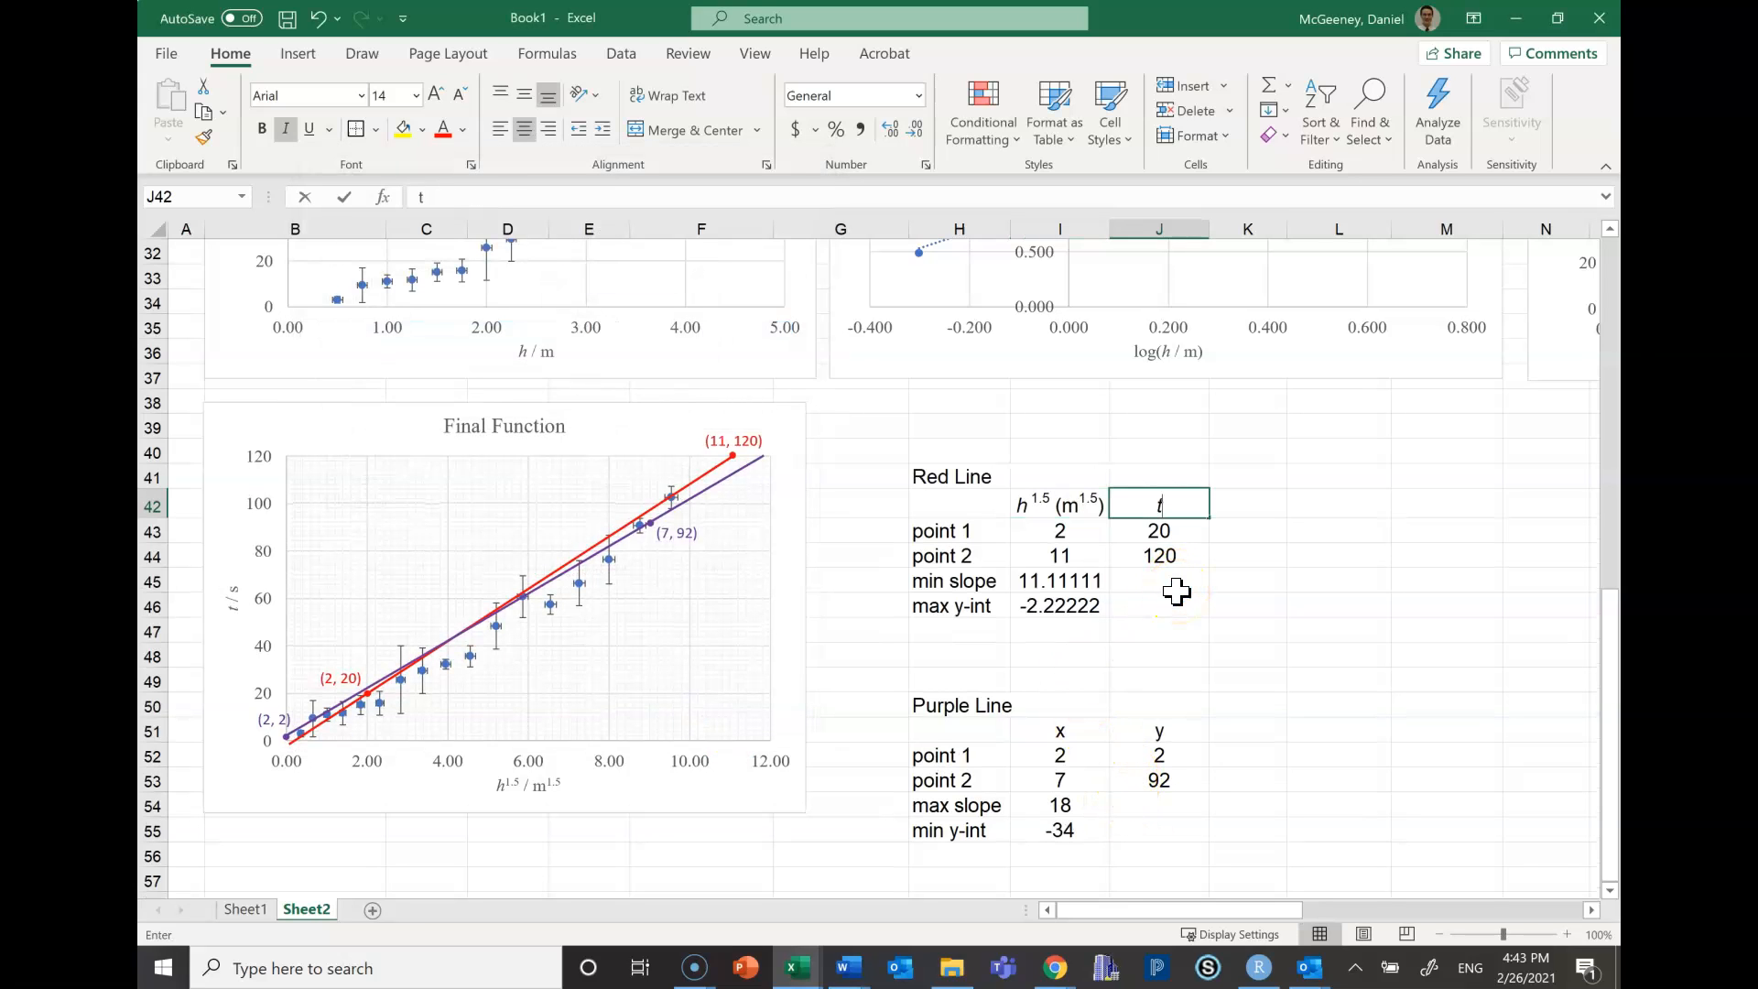
key("ctrl+i")
key("shift+Tab")
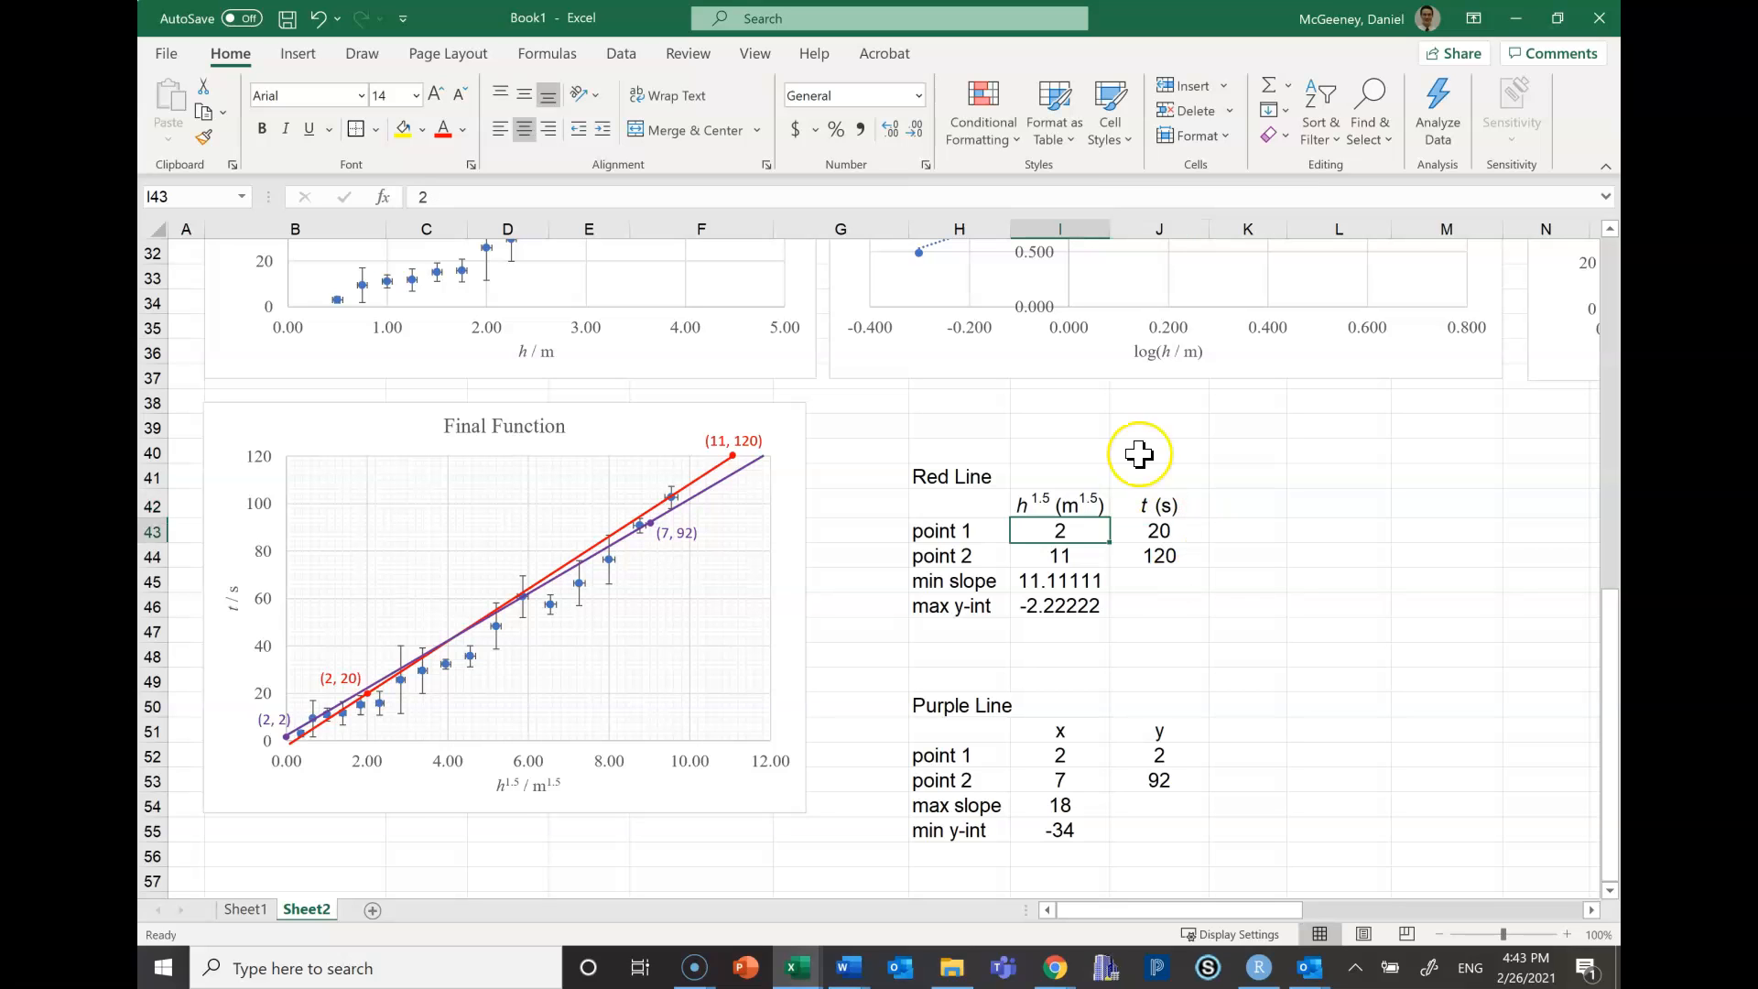
Copy the Red Line headers in I42:J42 over the x and y headers of the Purple Line table in I51:J51
double_click(1026, 507)
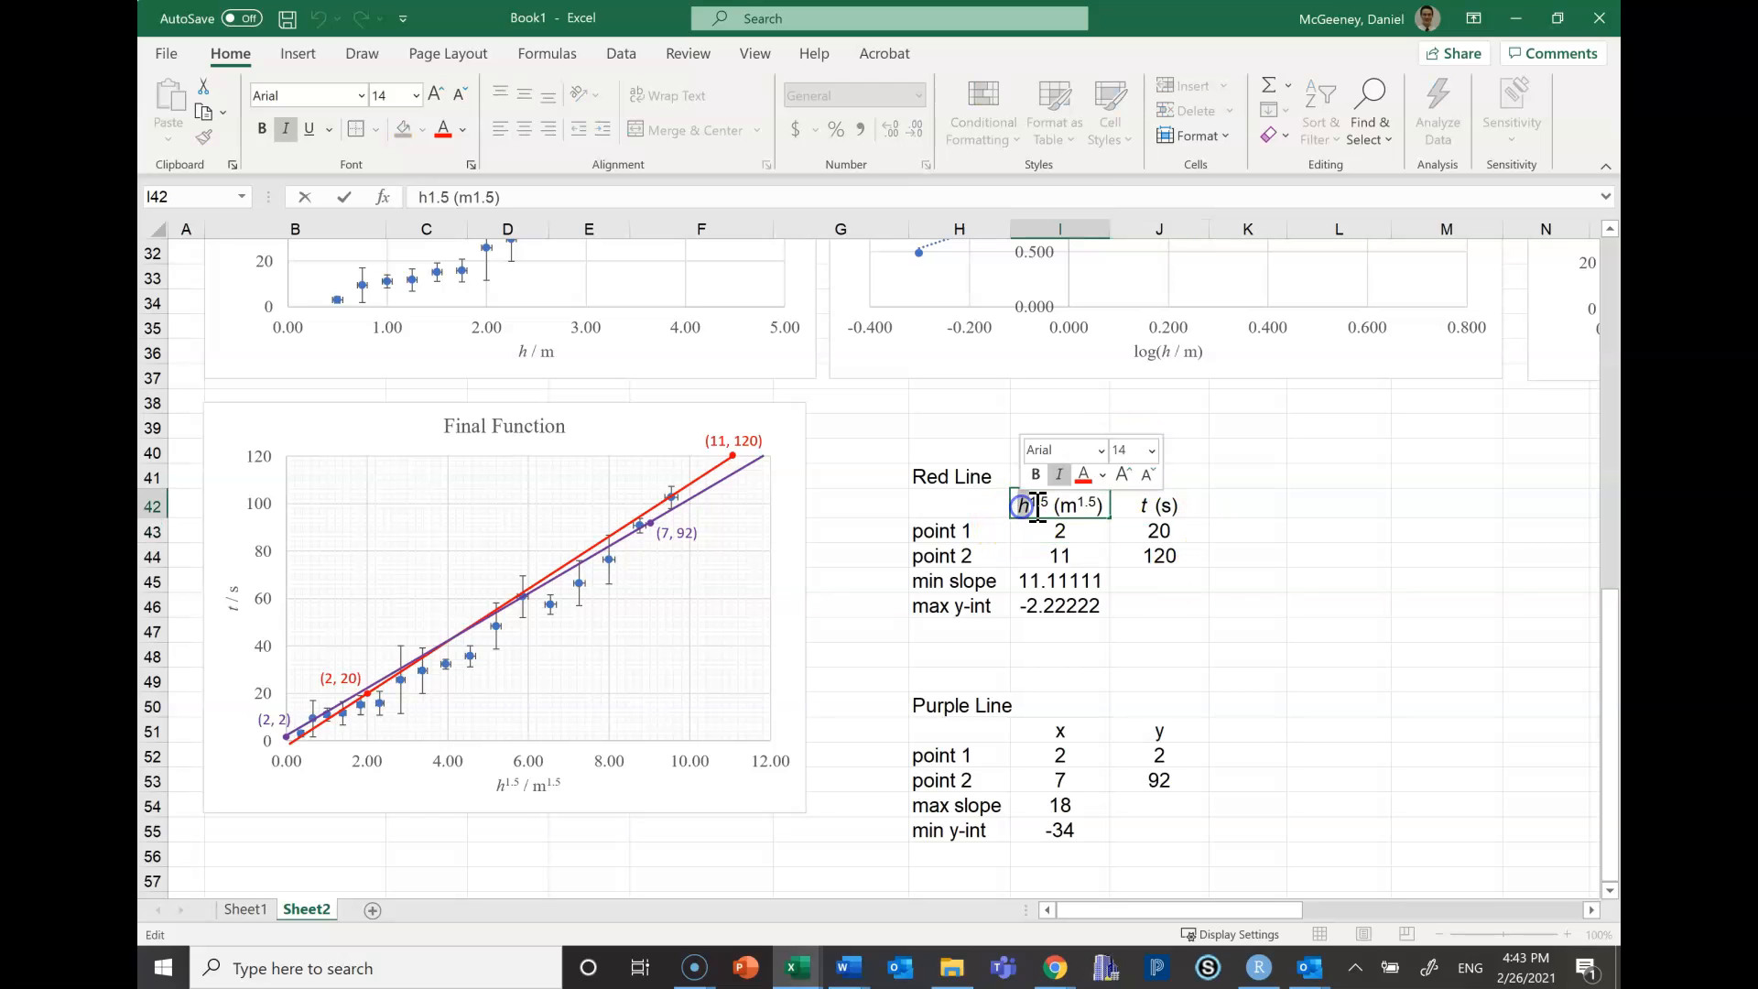
left_click(1044, 530)
left_click_drag(1044, 505, 1157, 503)
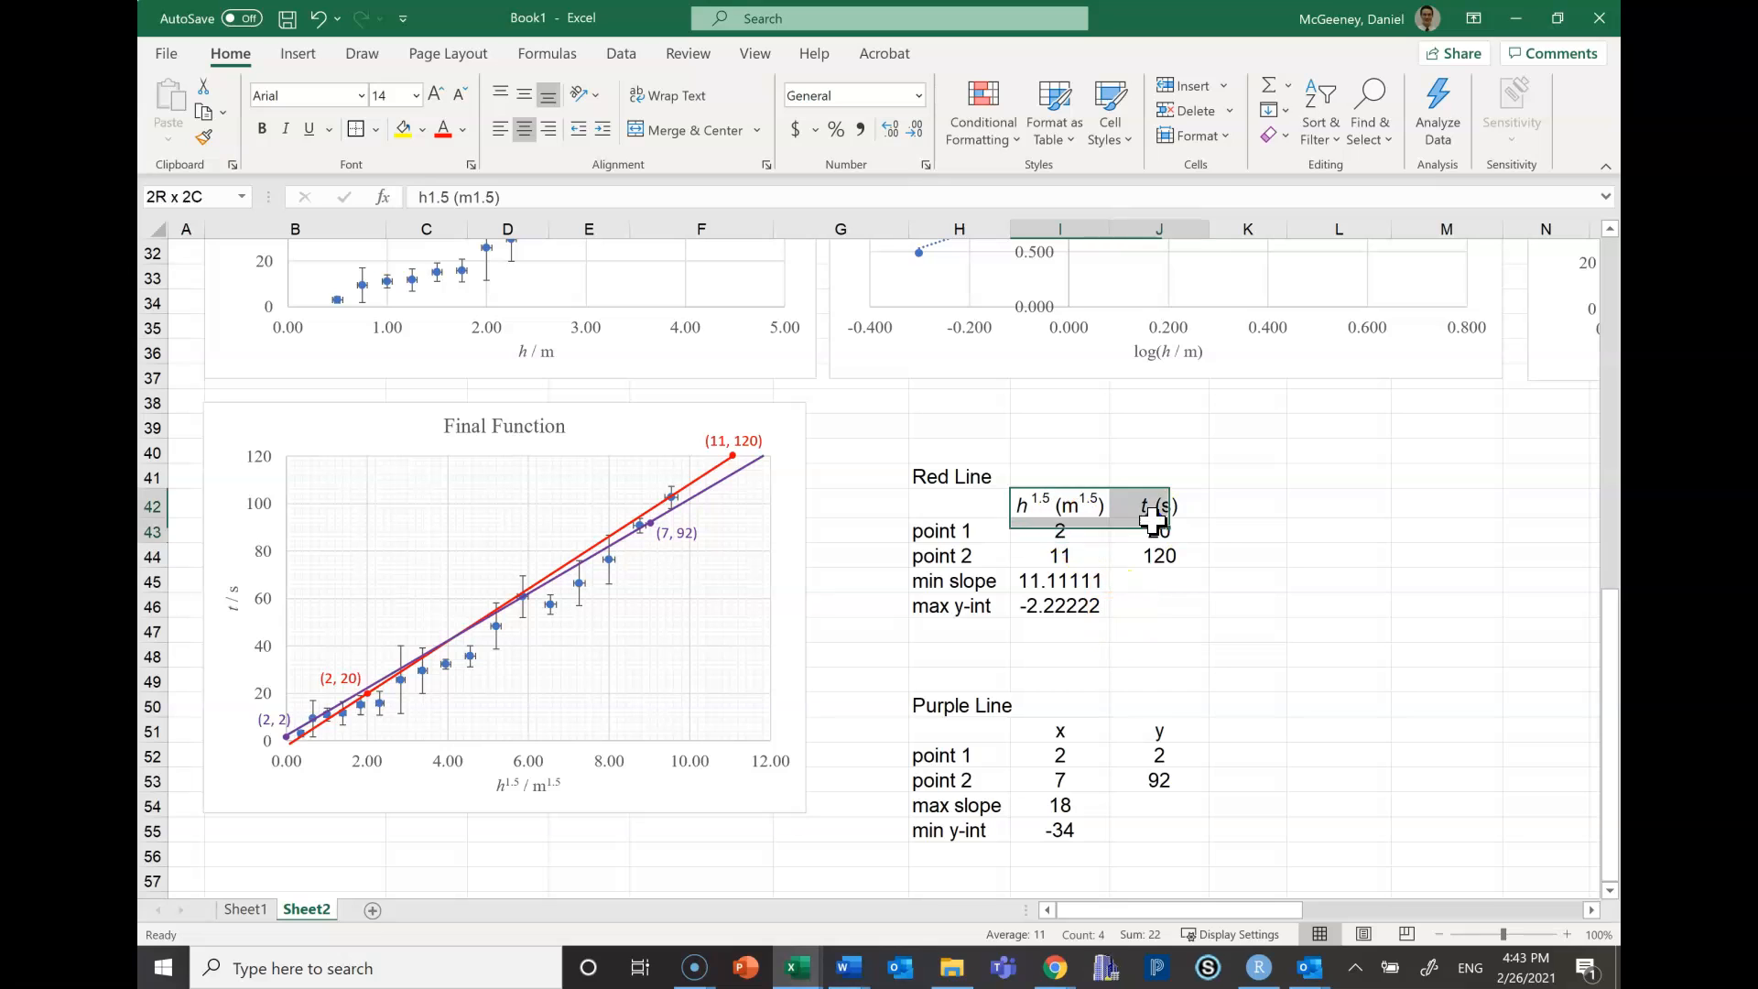
key("ctrl+c")
left_click(1071, 729)
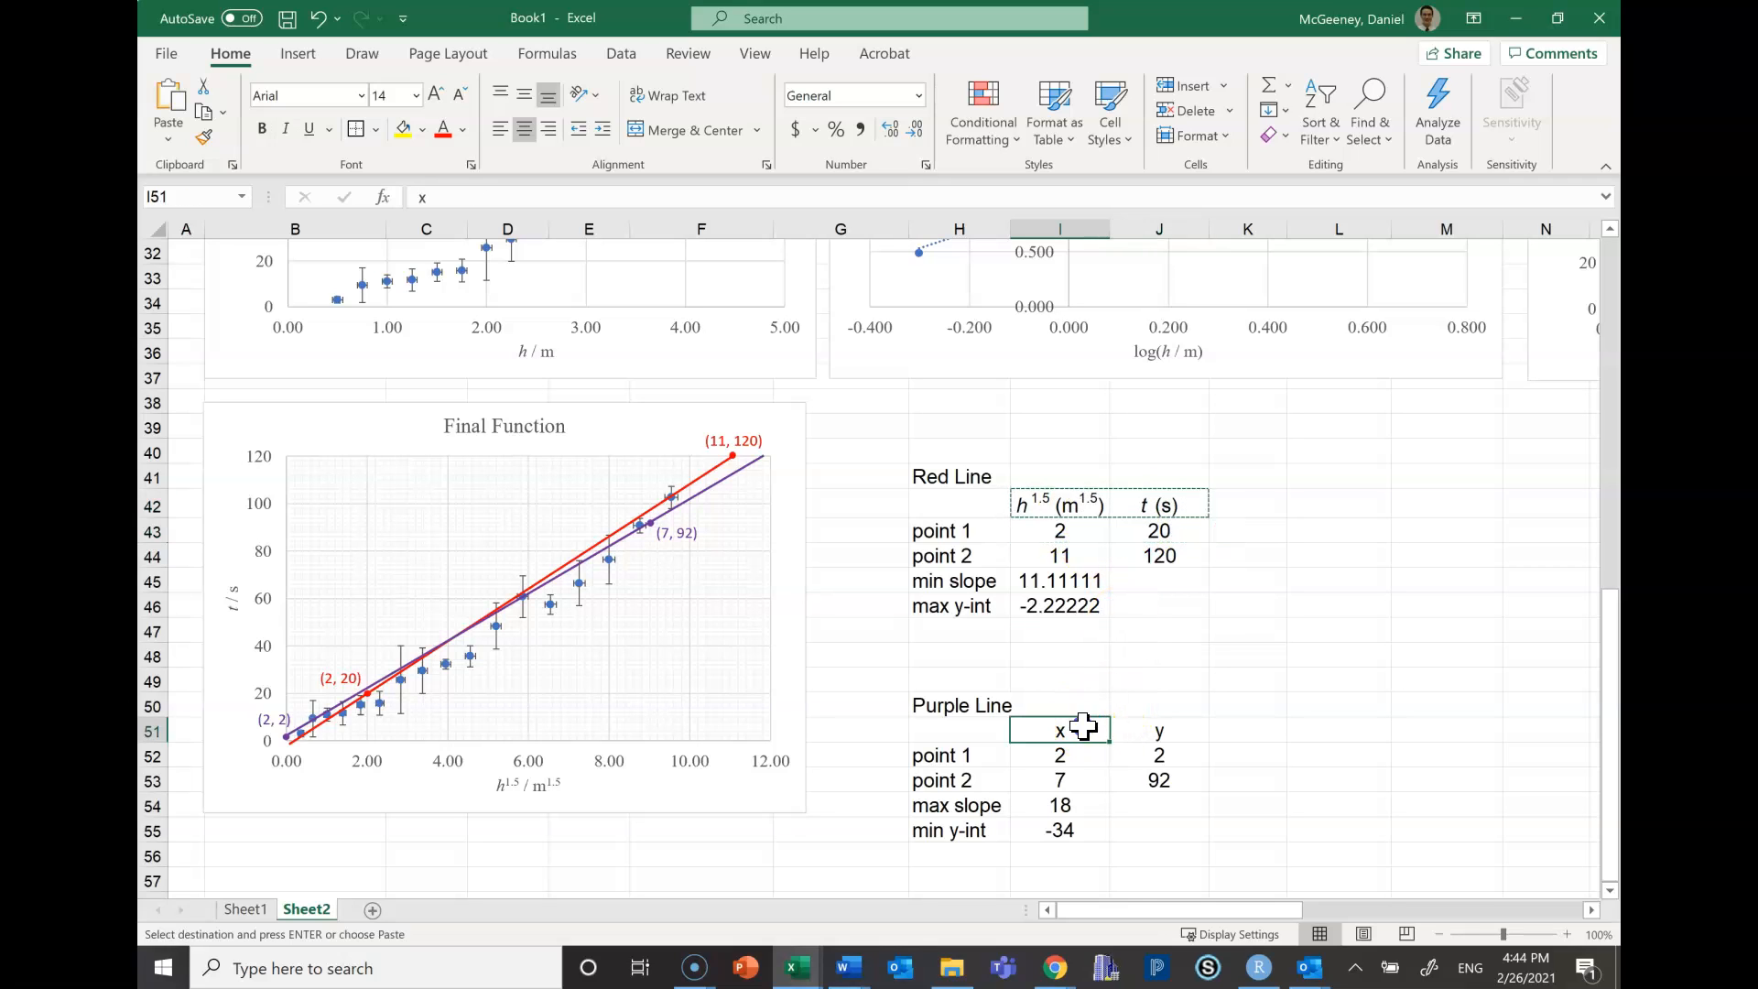
key("ctrl+v")
Enter the label abs. uncty in slope (m1.5) in L43
left_click(1394, 540)
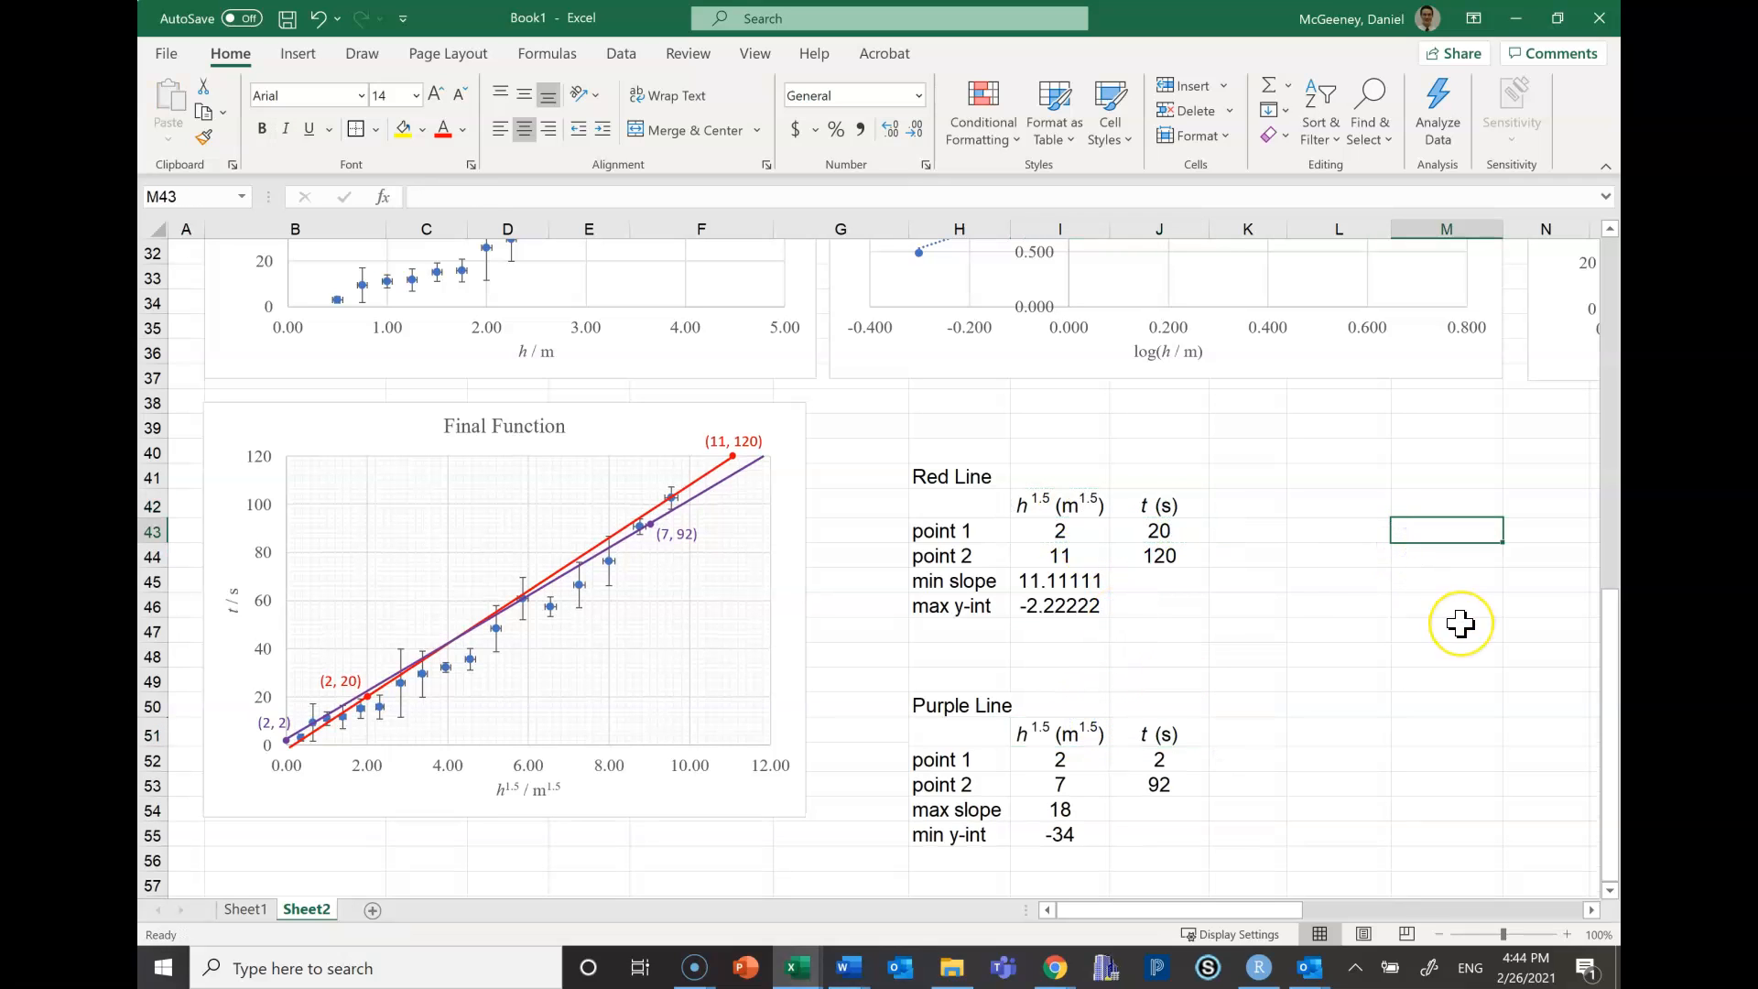
key("Left")
type("slope")
key("Return")
key("Up")
type("abs.")
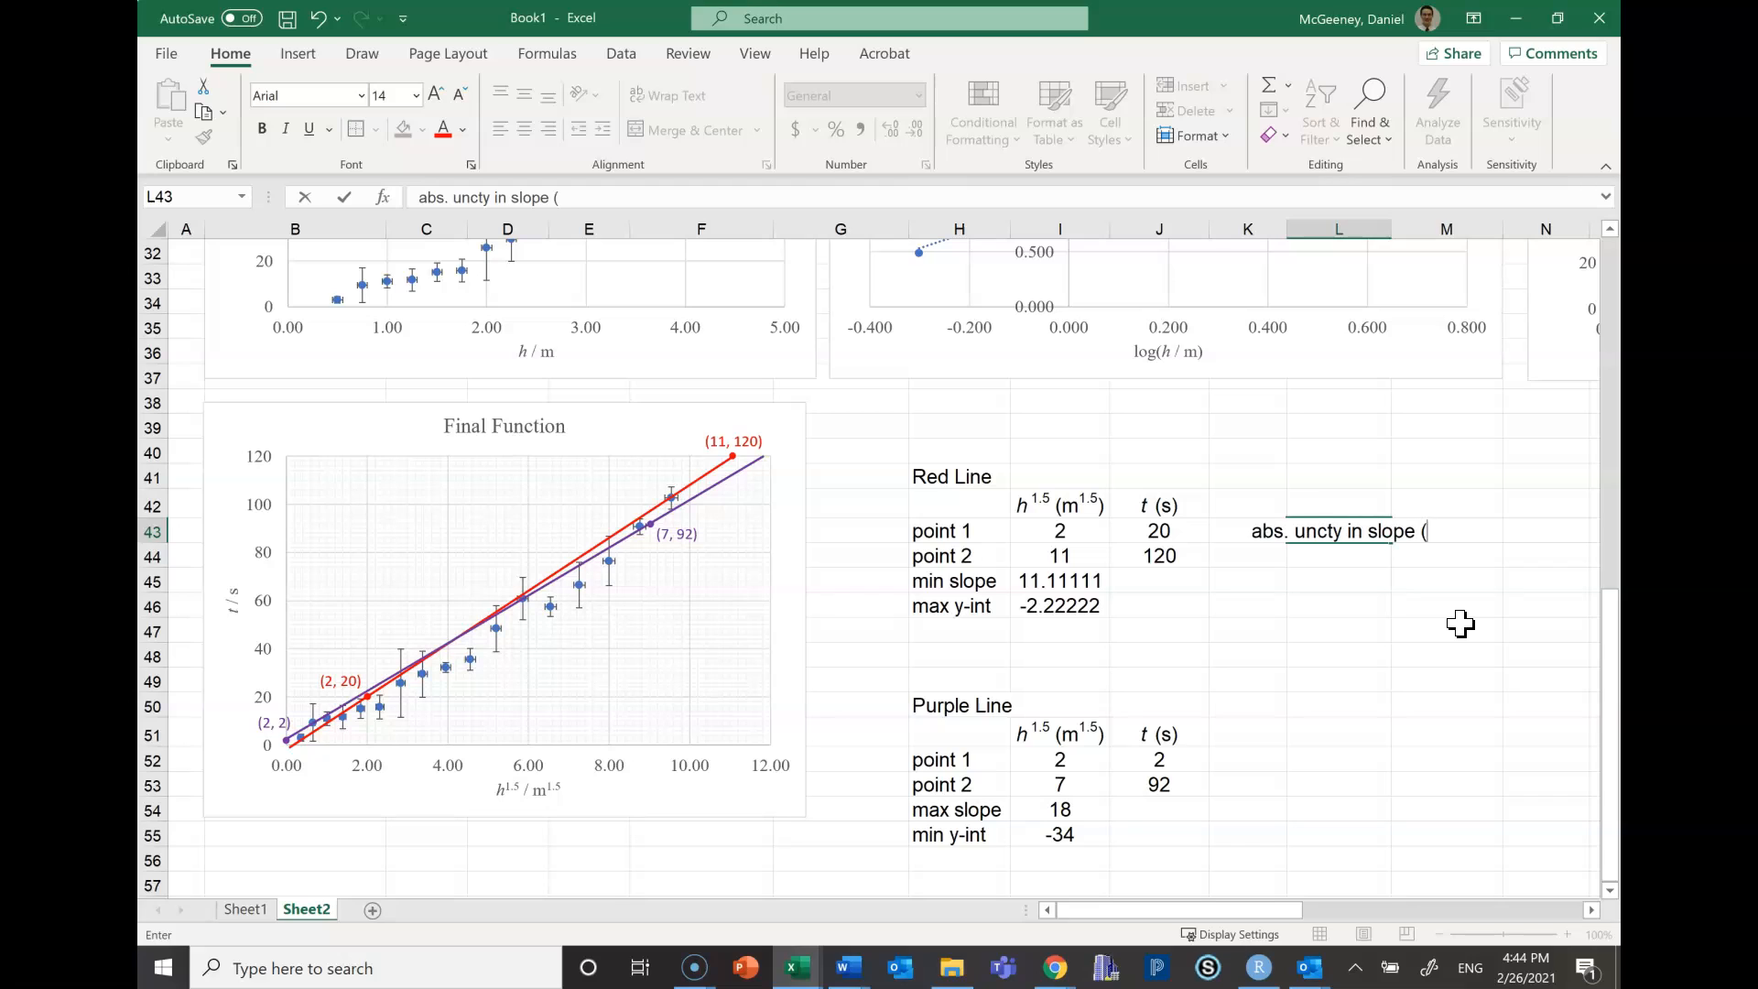
type("m1.5)")
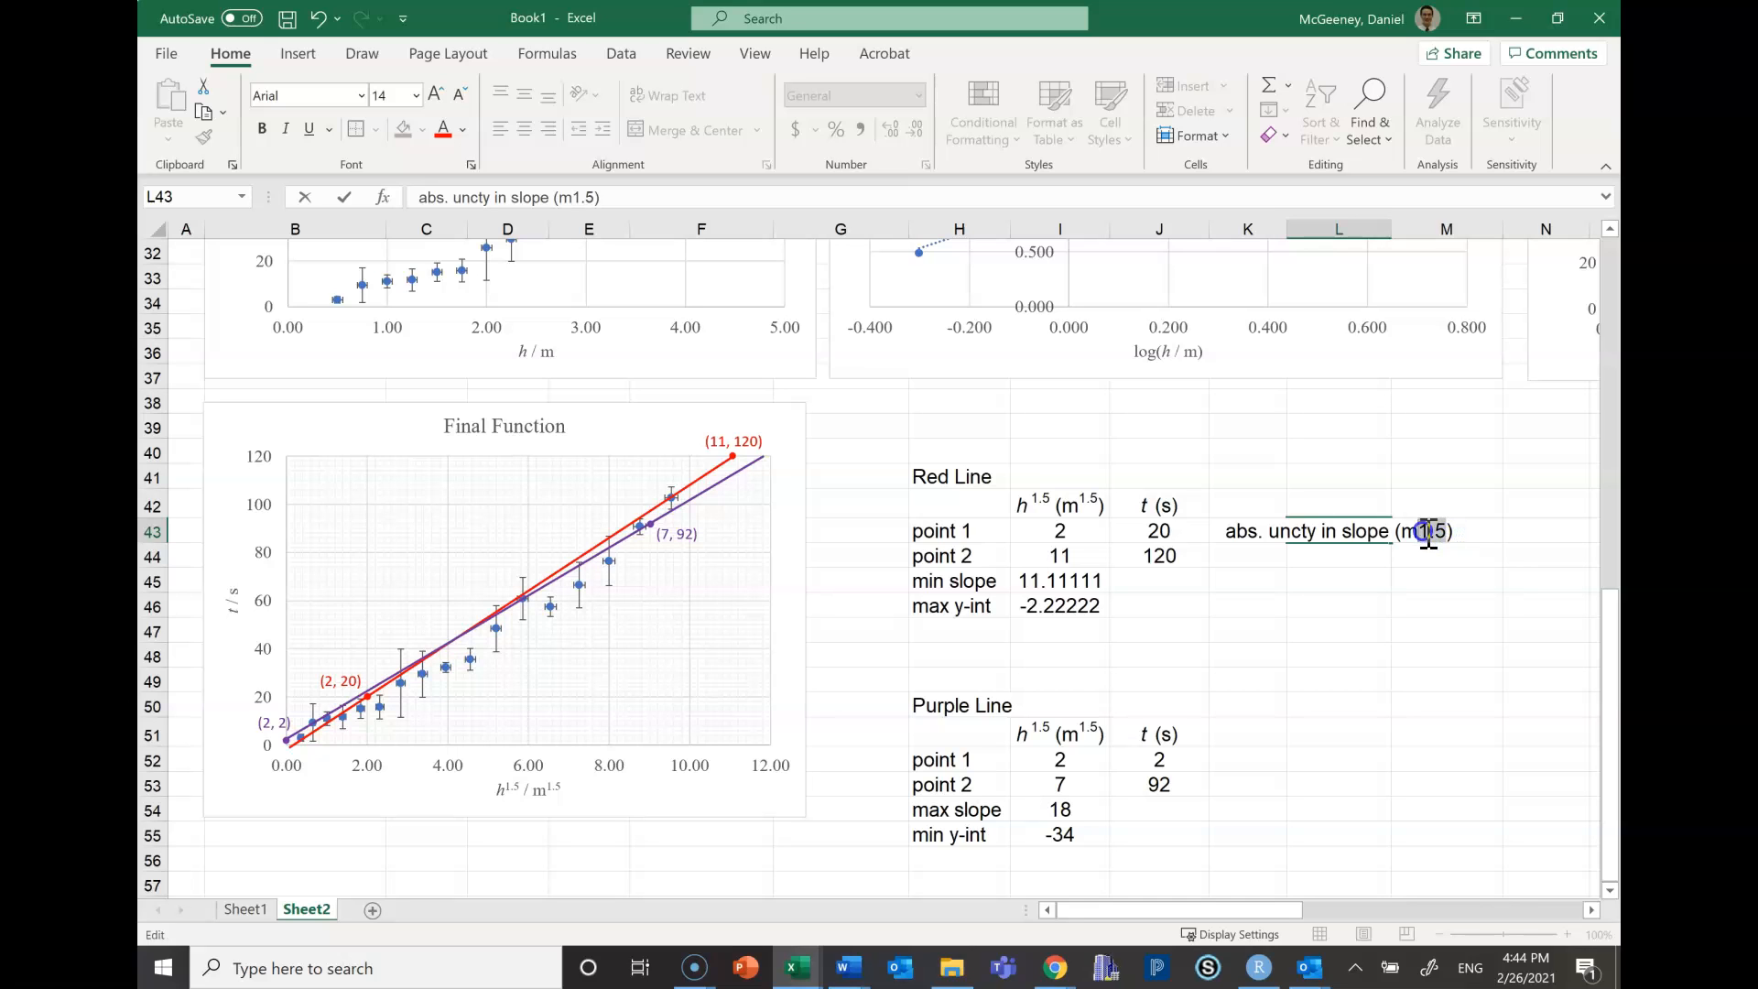
Superscript the 1.5 in the L43 label's unit and widen column L to fit the label
key("ctrl+1")
left_click(357, 480)
key("Return")
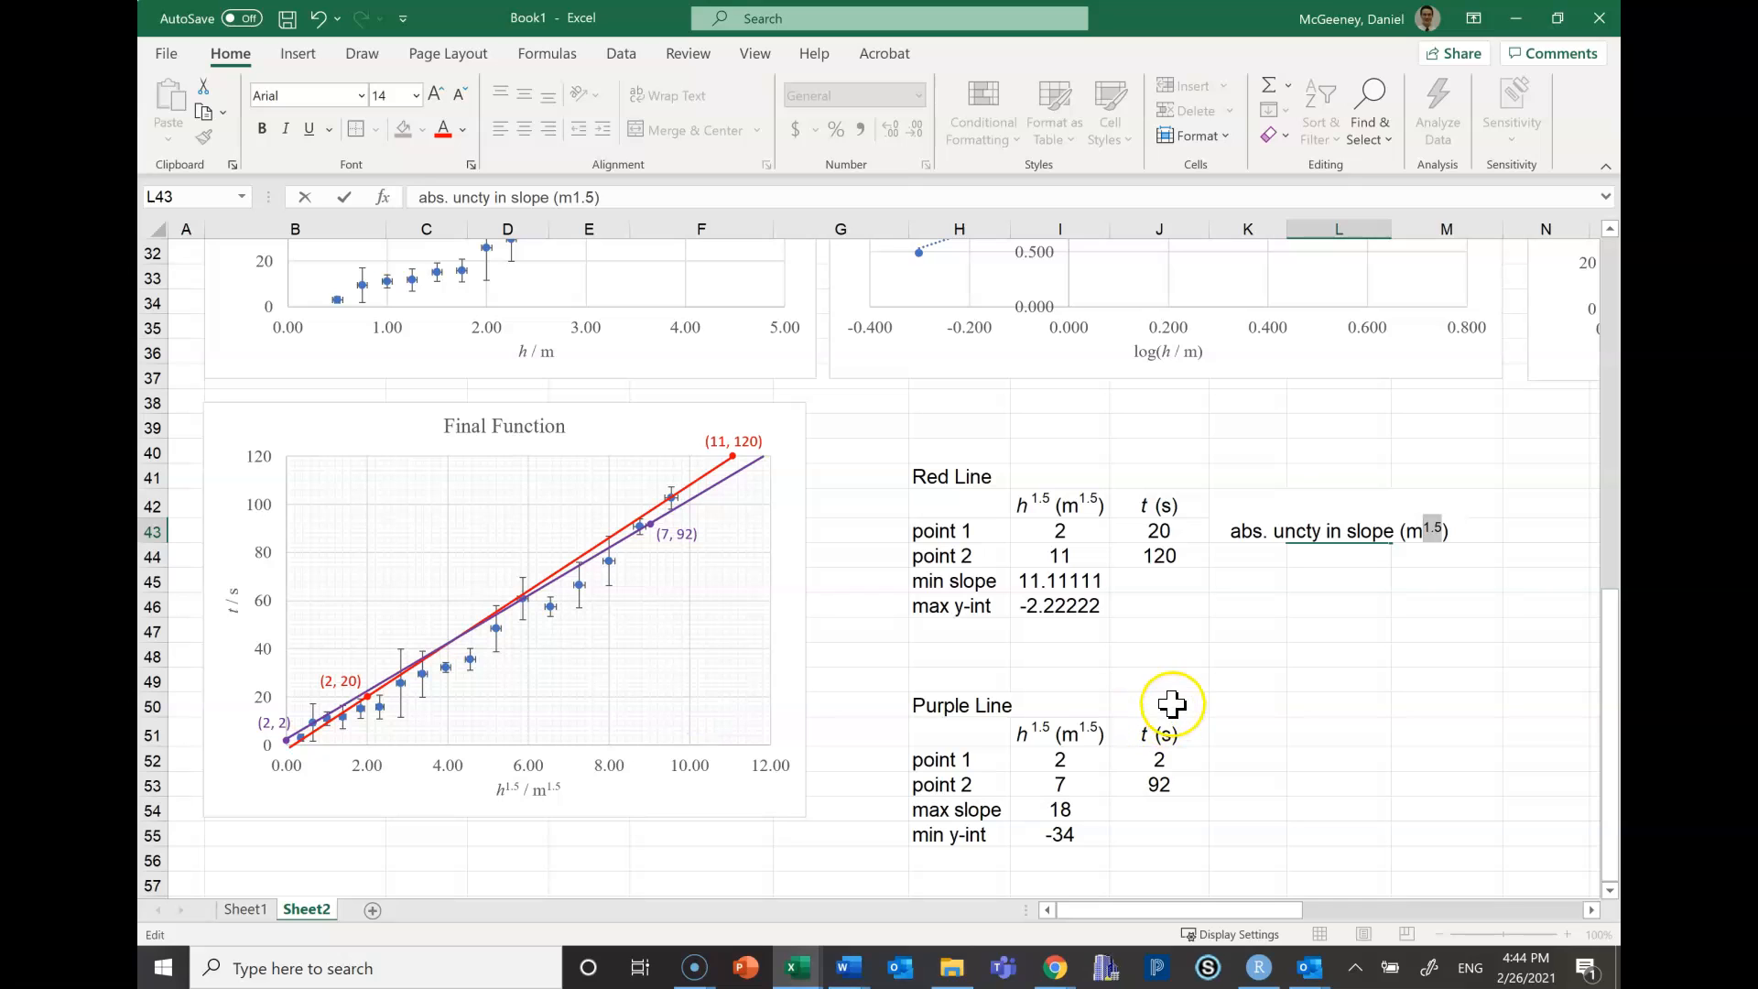
key("Return")
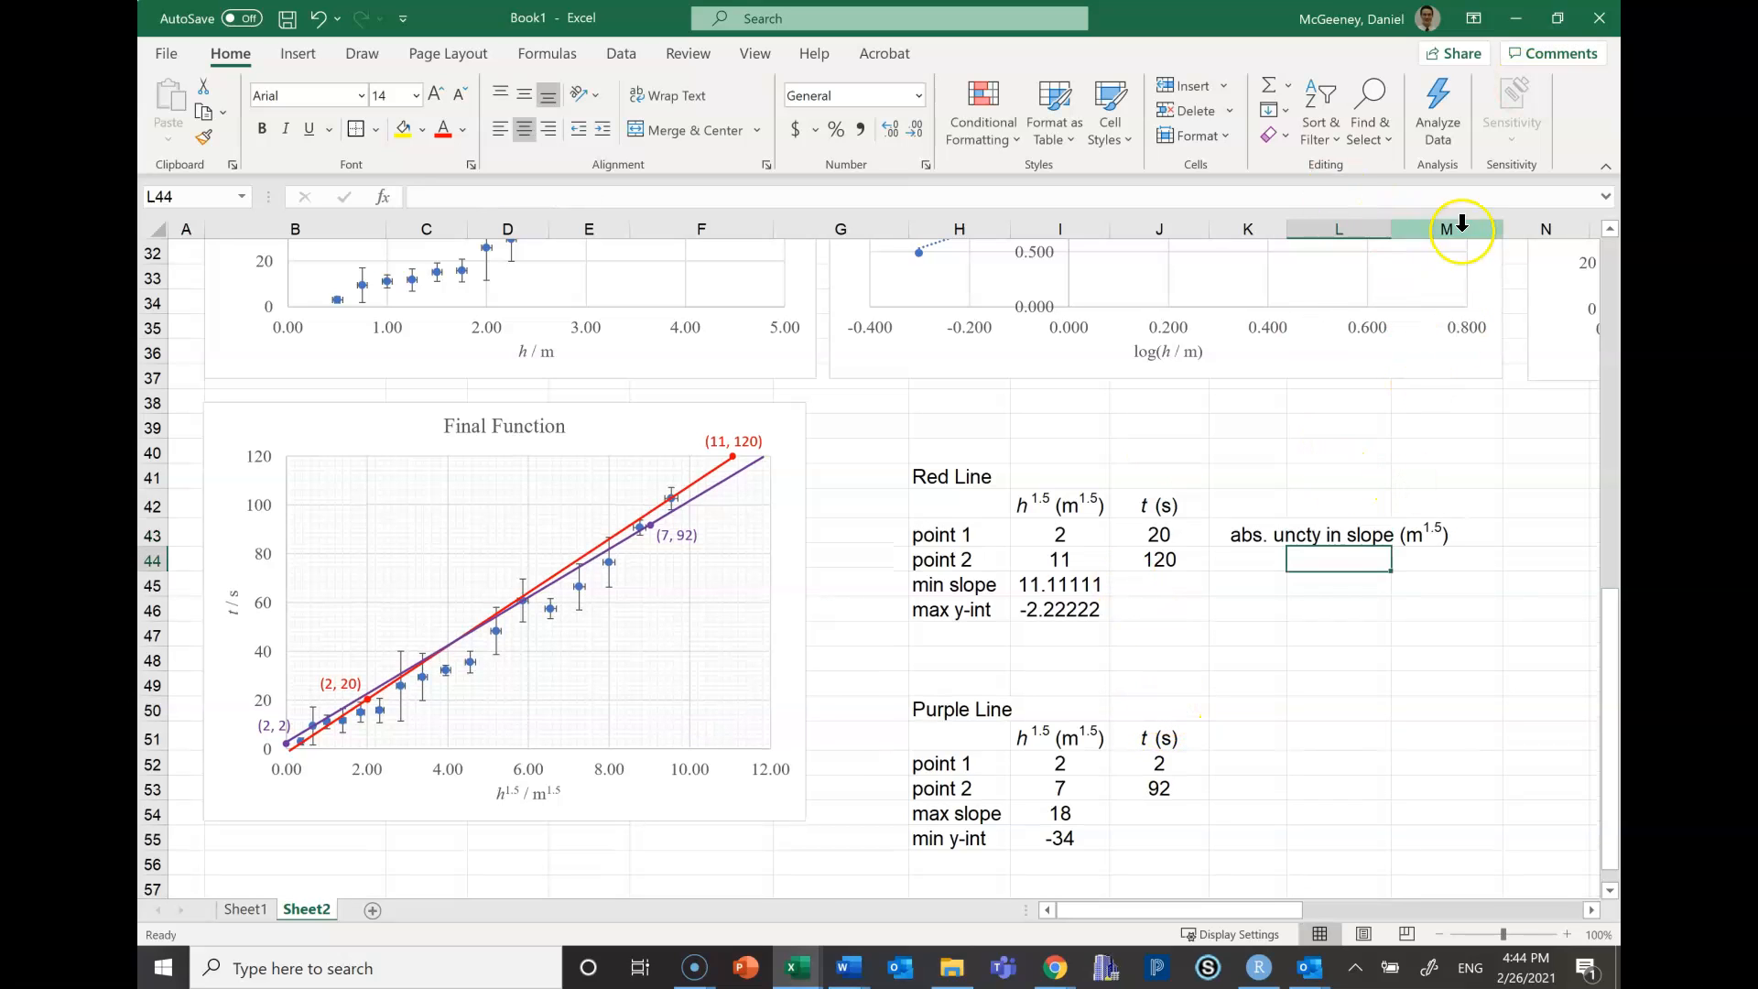
left_click_drag(1395, 228, 1527, 227)
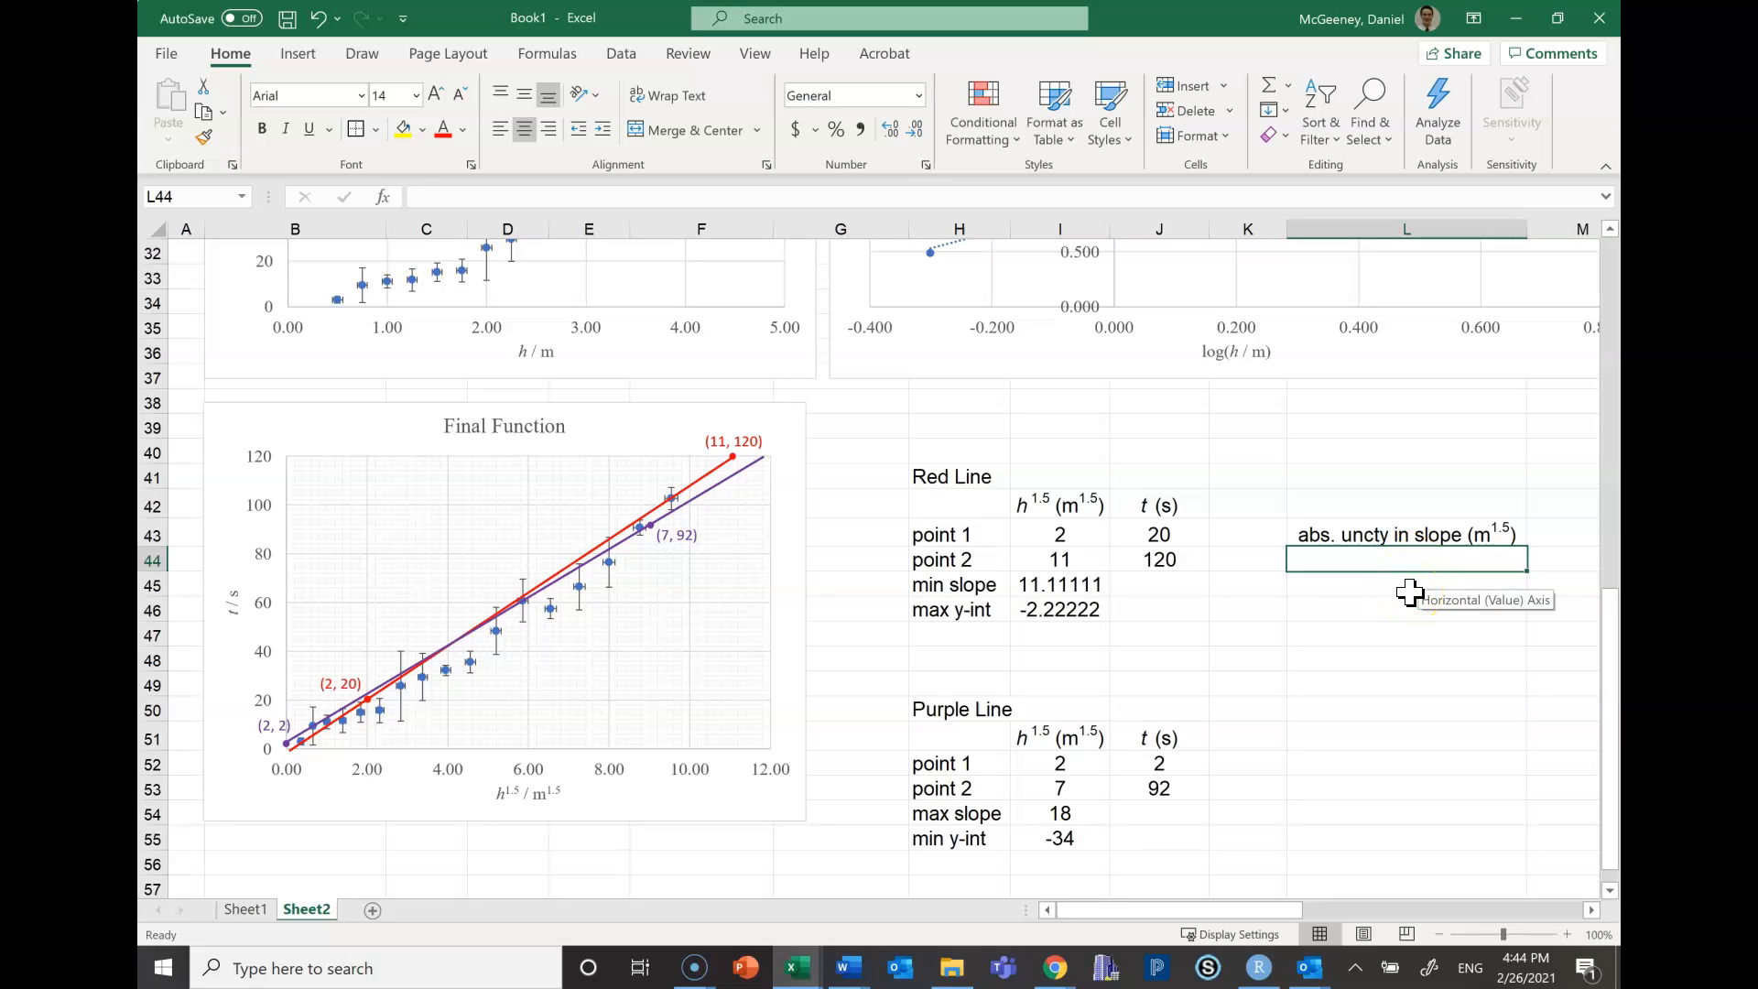
Label L44 as % uncty in slope and L46 as abs. uncty in y-intercept (s), widening column L slightly
type("% uncty in slope")
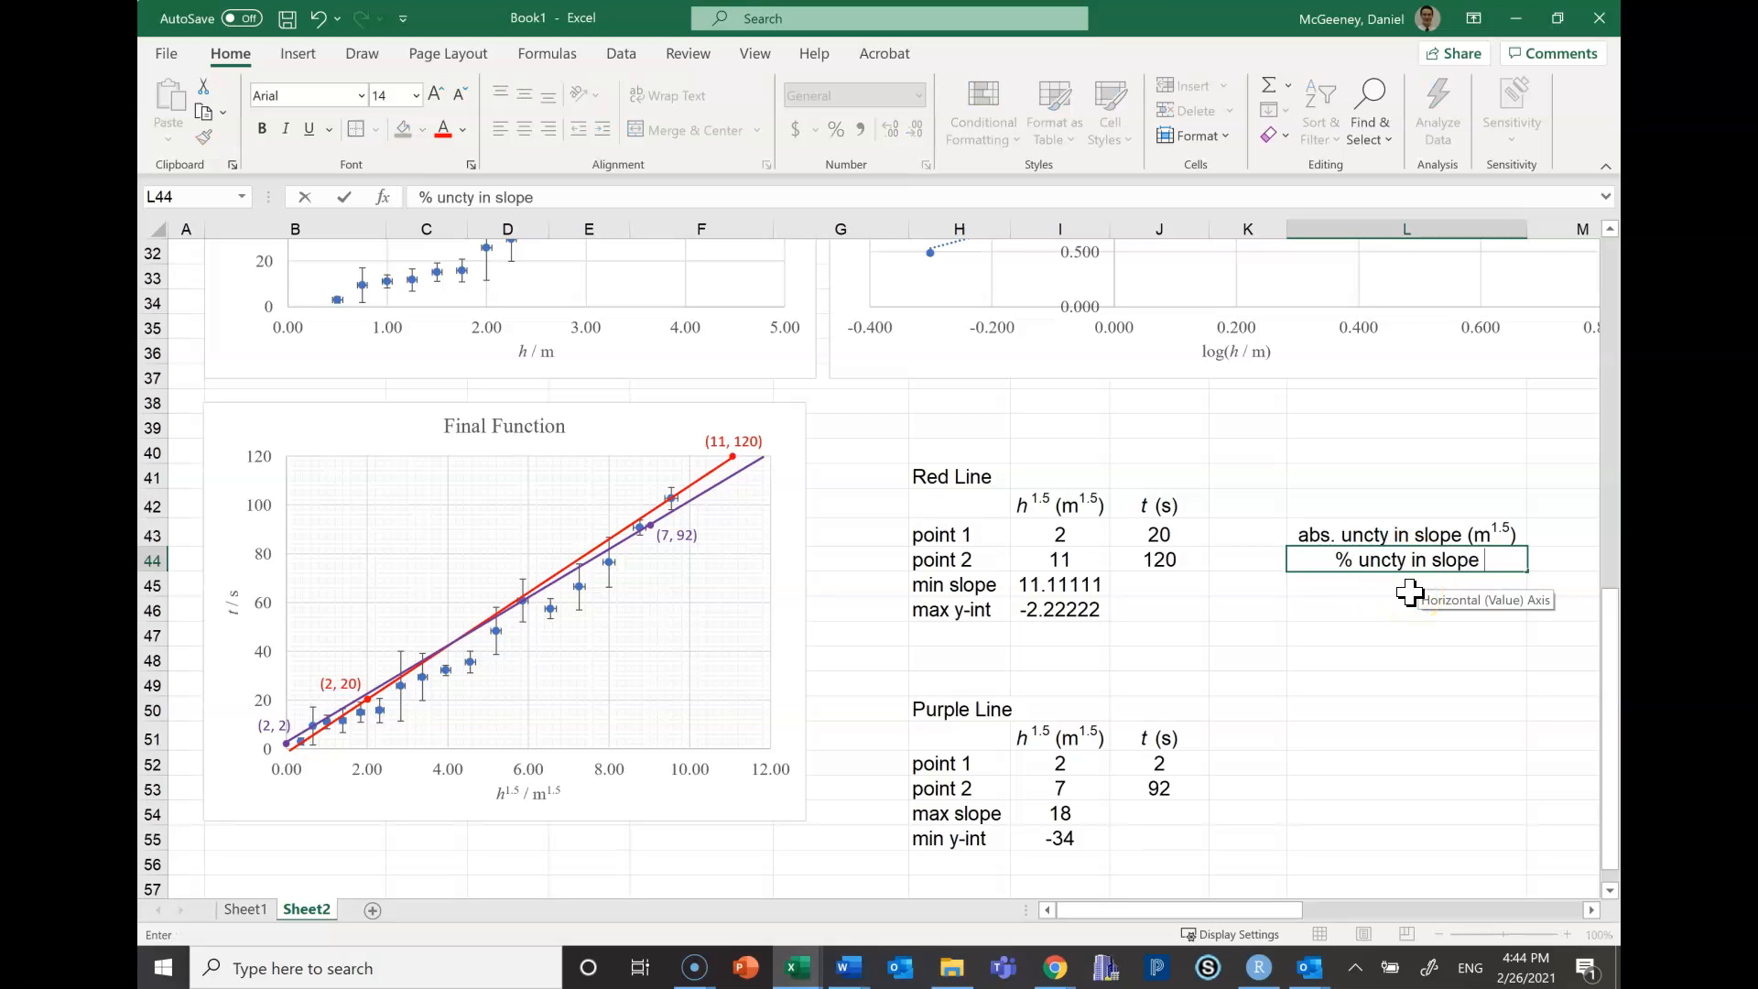
key("Return")
key("Return")
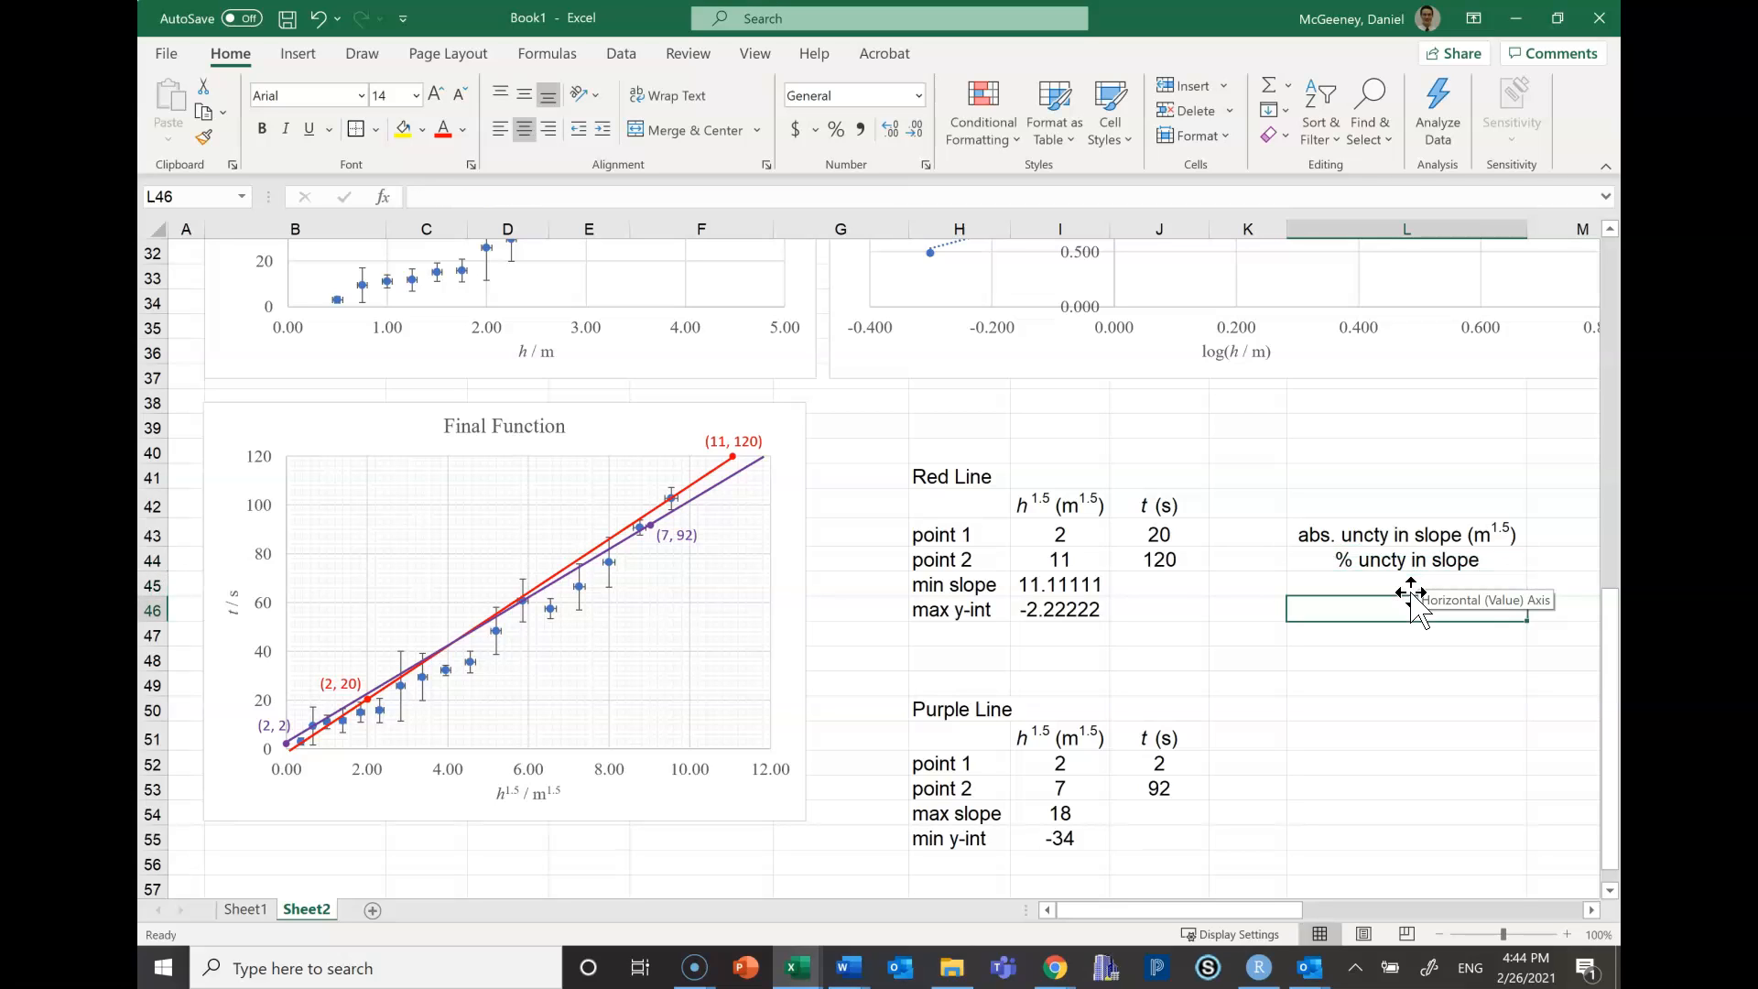
type("abs. uncty in y-intercept (s")
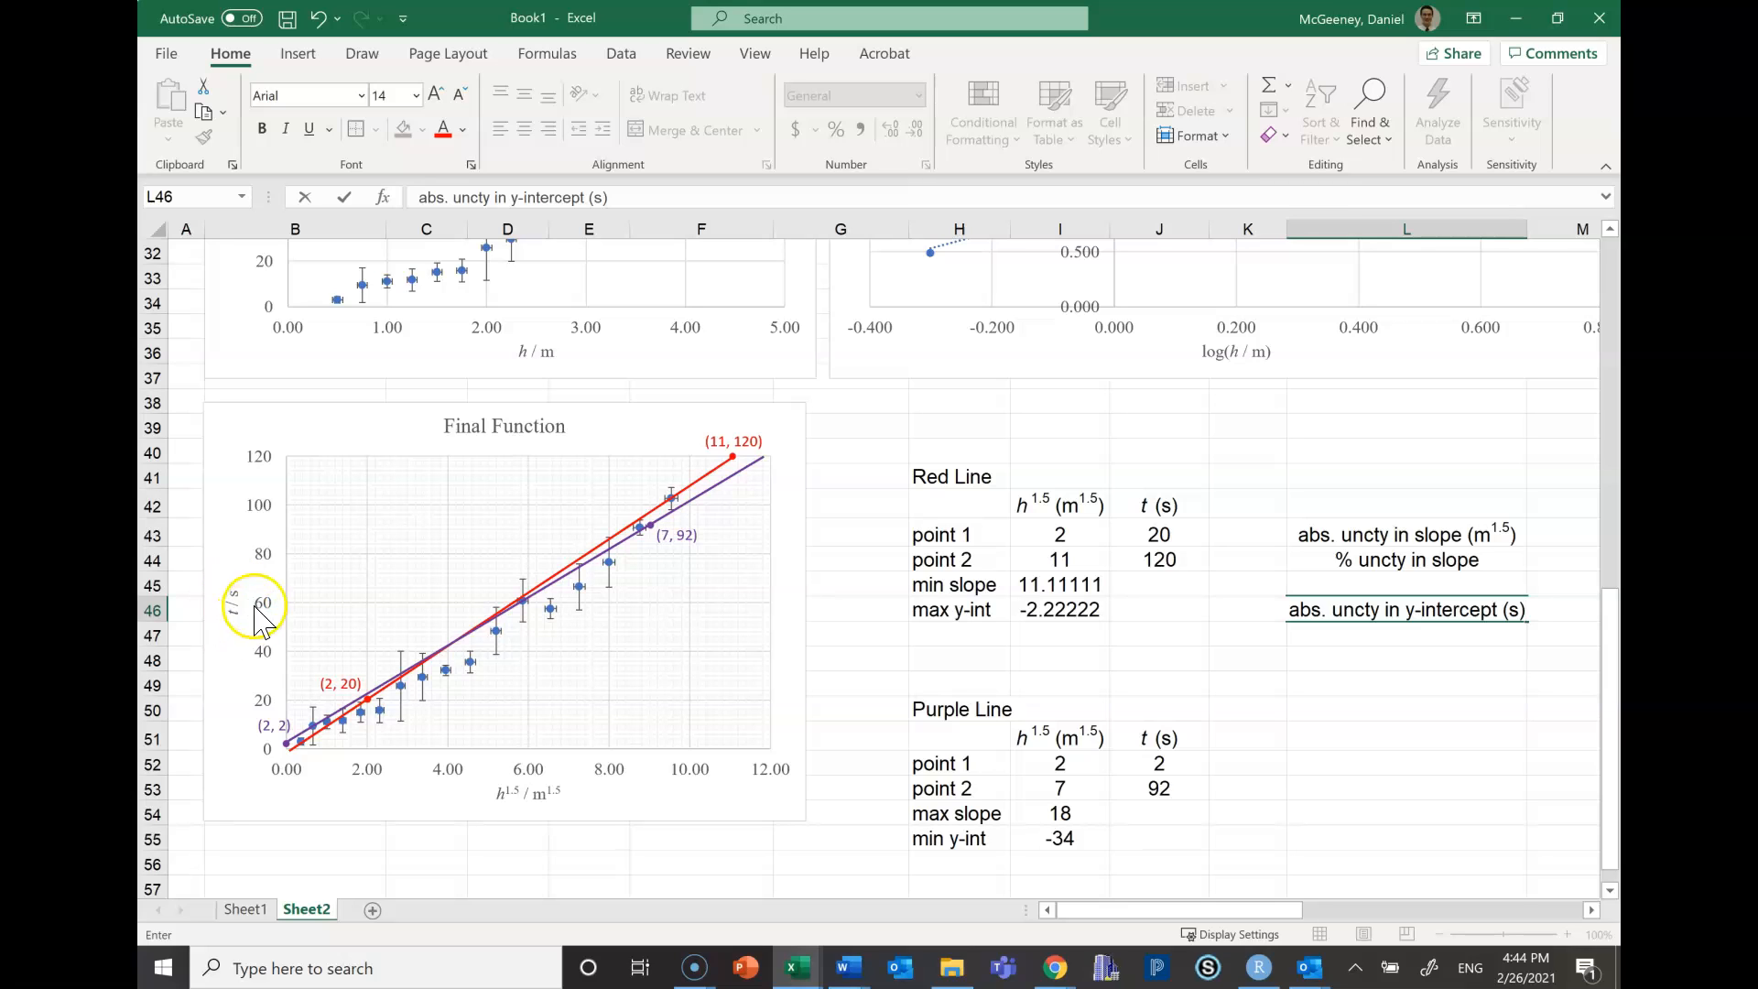
key("Return")
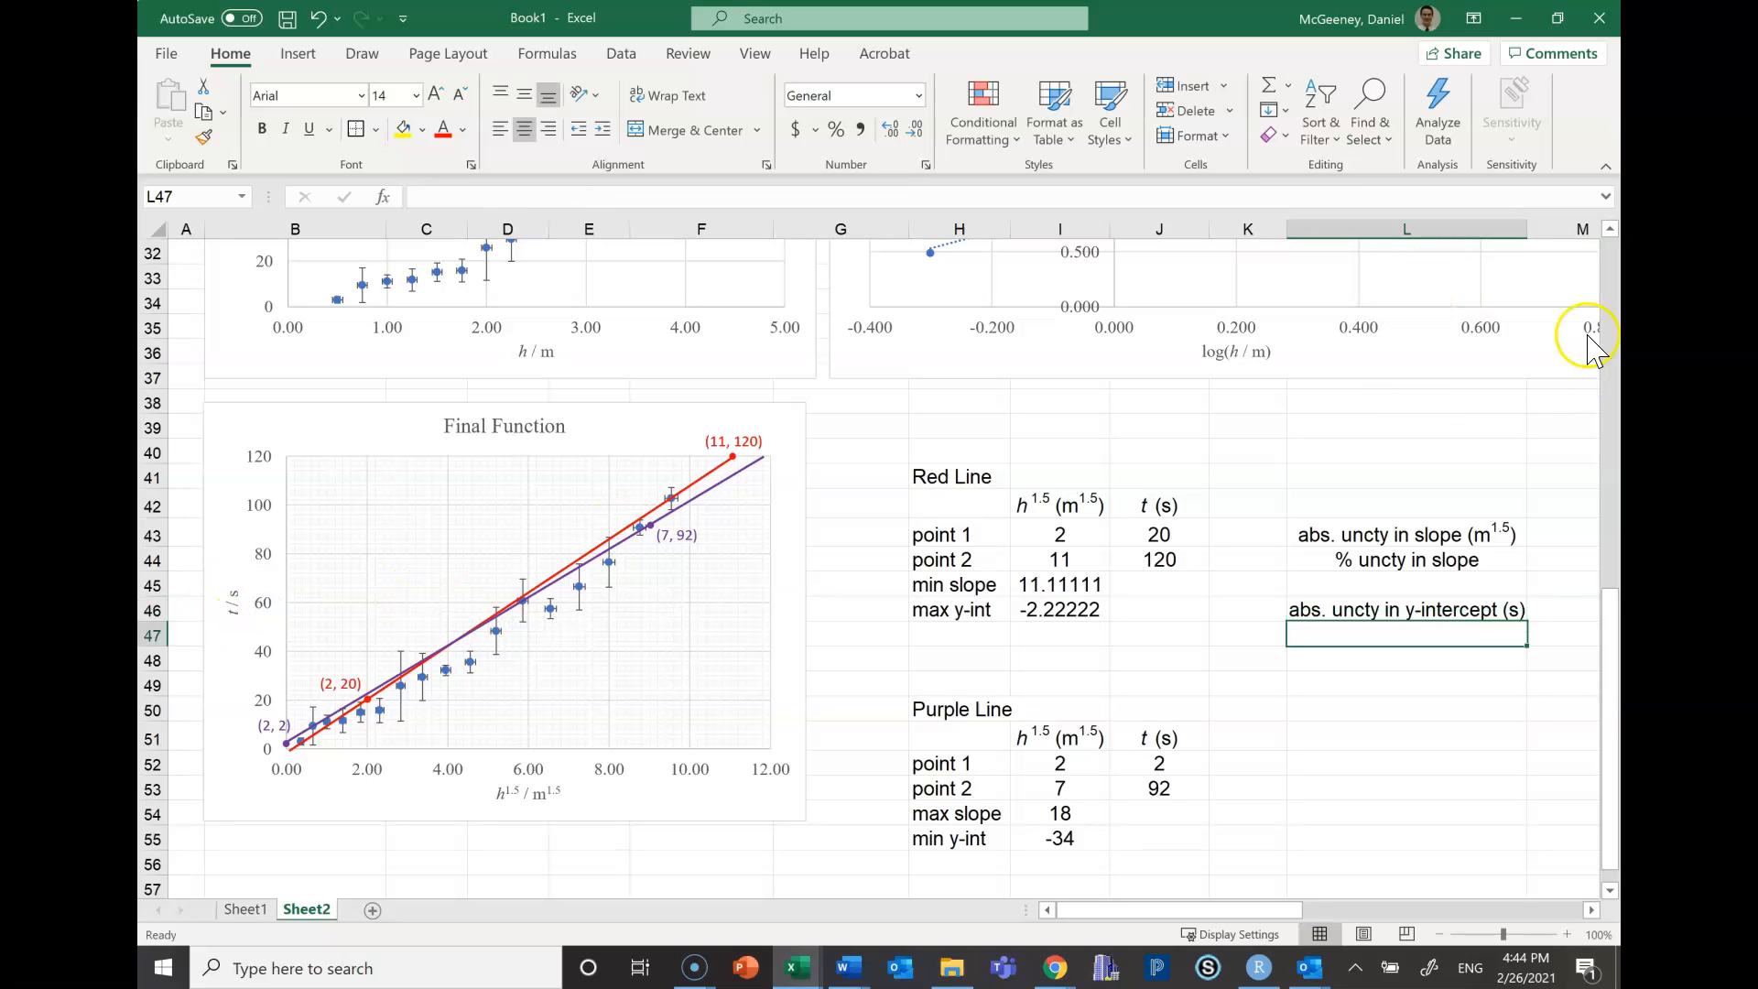
left_click_drag(1531, 227, 1539, 227)
Calculate the absolute uncertainty in slope in M43 as half the max-min slope difference, =(I54-I45)/2
key("Right")
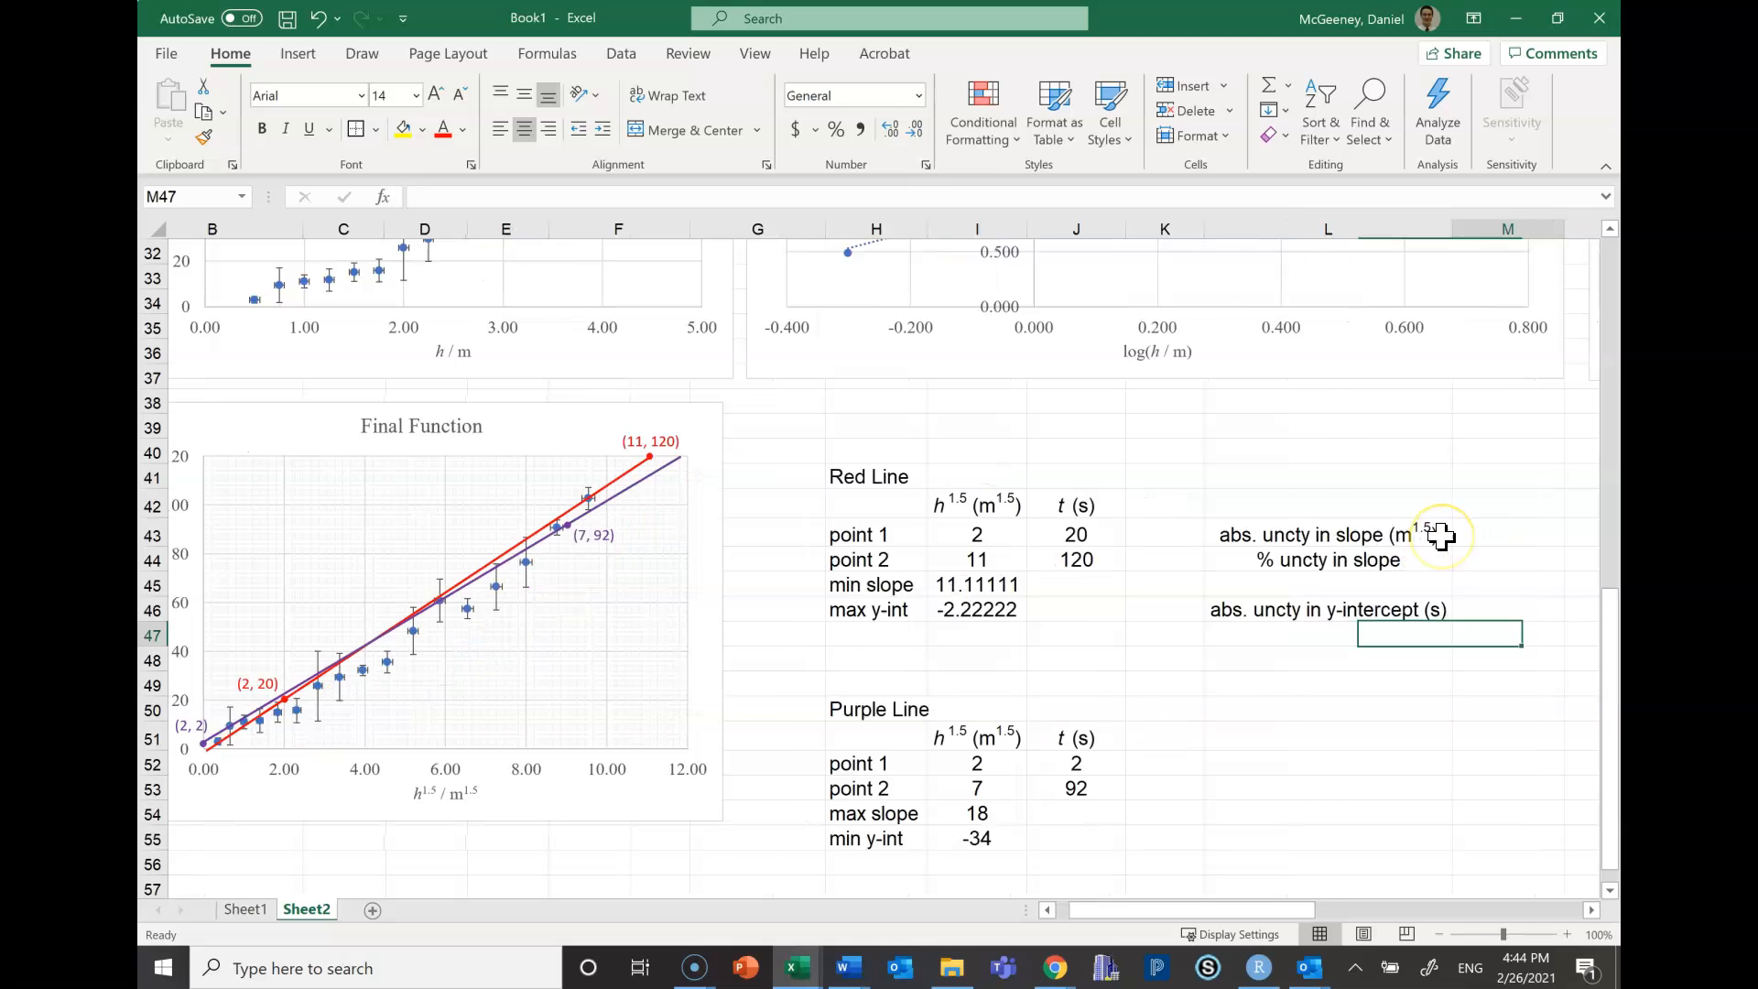
key("Up")
key("Up")
key("Up")
key("Up")
type("=(max(")
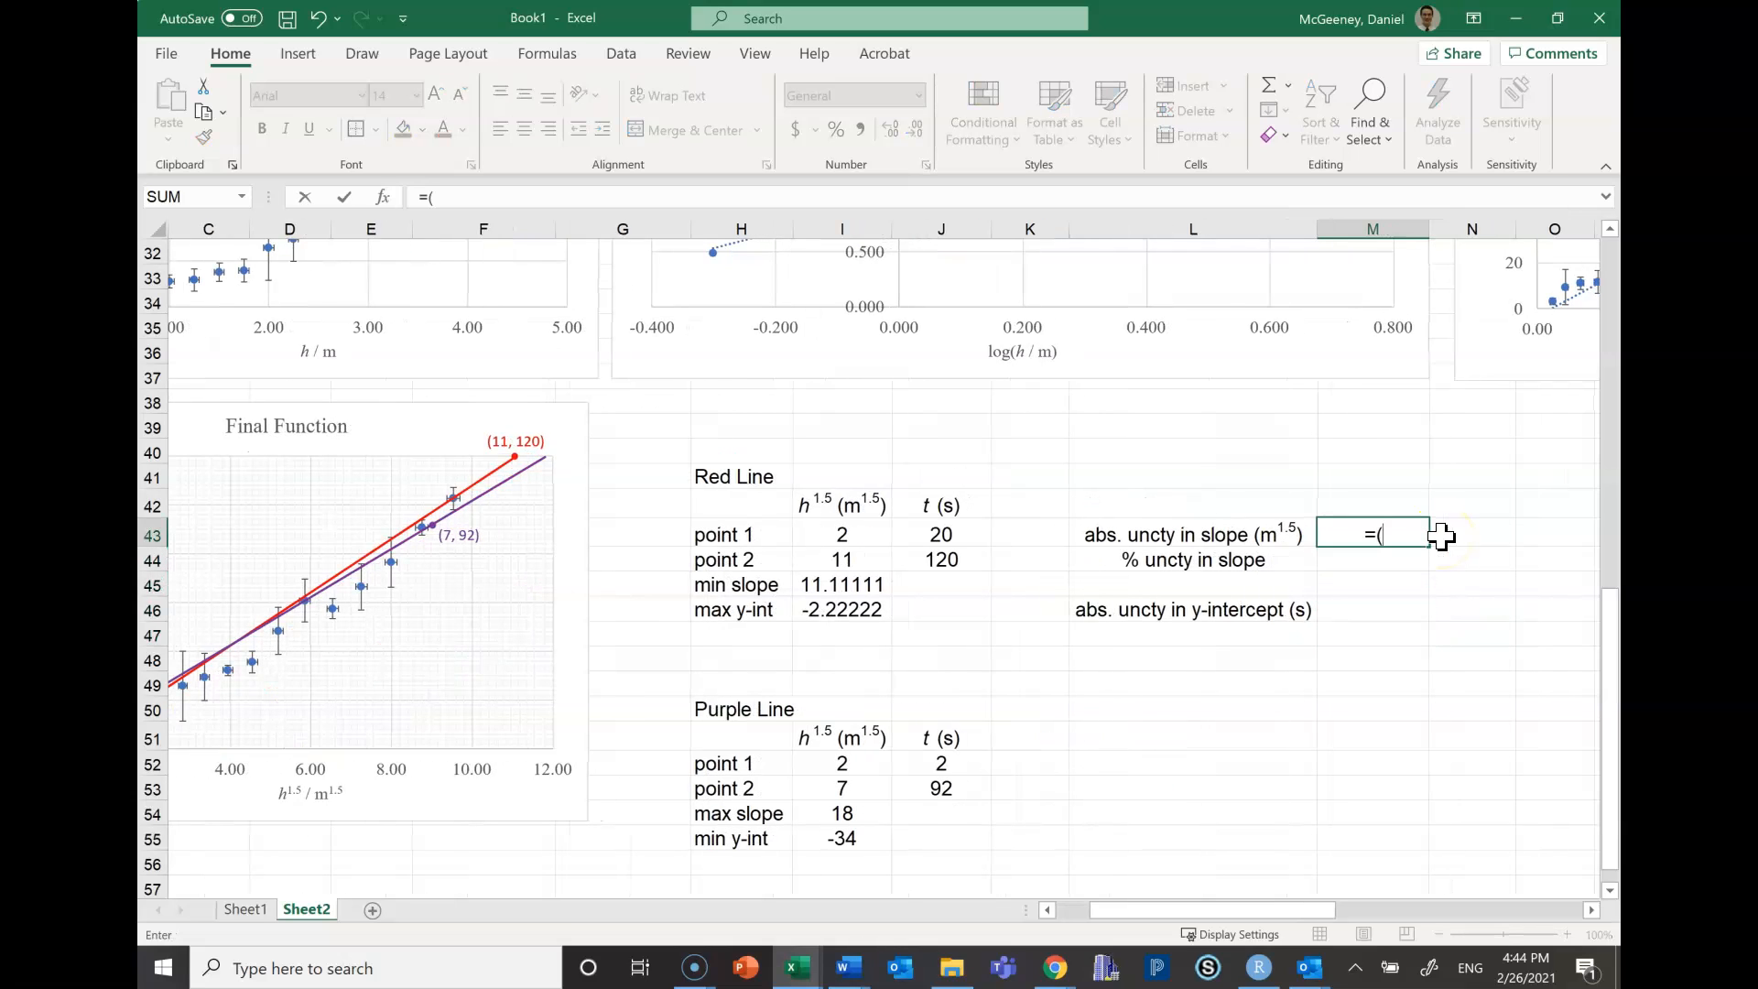
key("BackSpace")
key("BackSpace")
key("BackSpace")
key("BackSpace")
left_click(837, 818)
type("-")
left_click(844, 584)
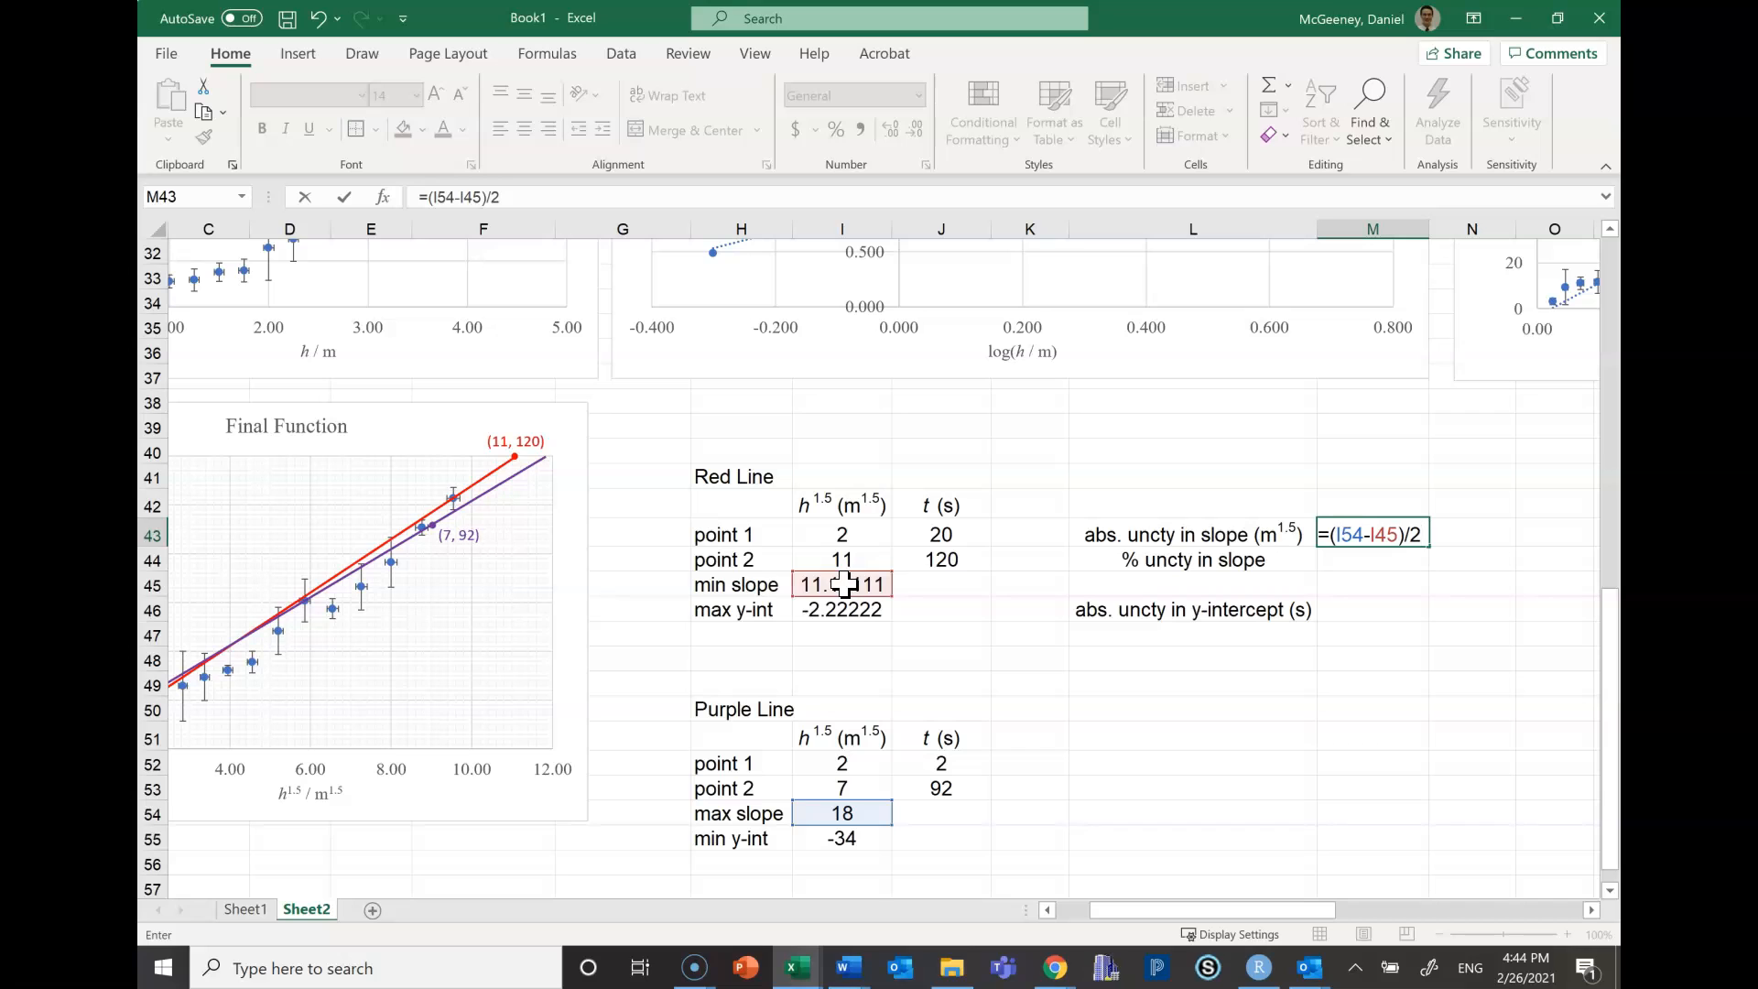
key("Return")
type("=")
key("Up")
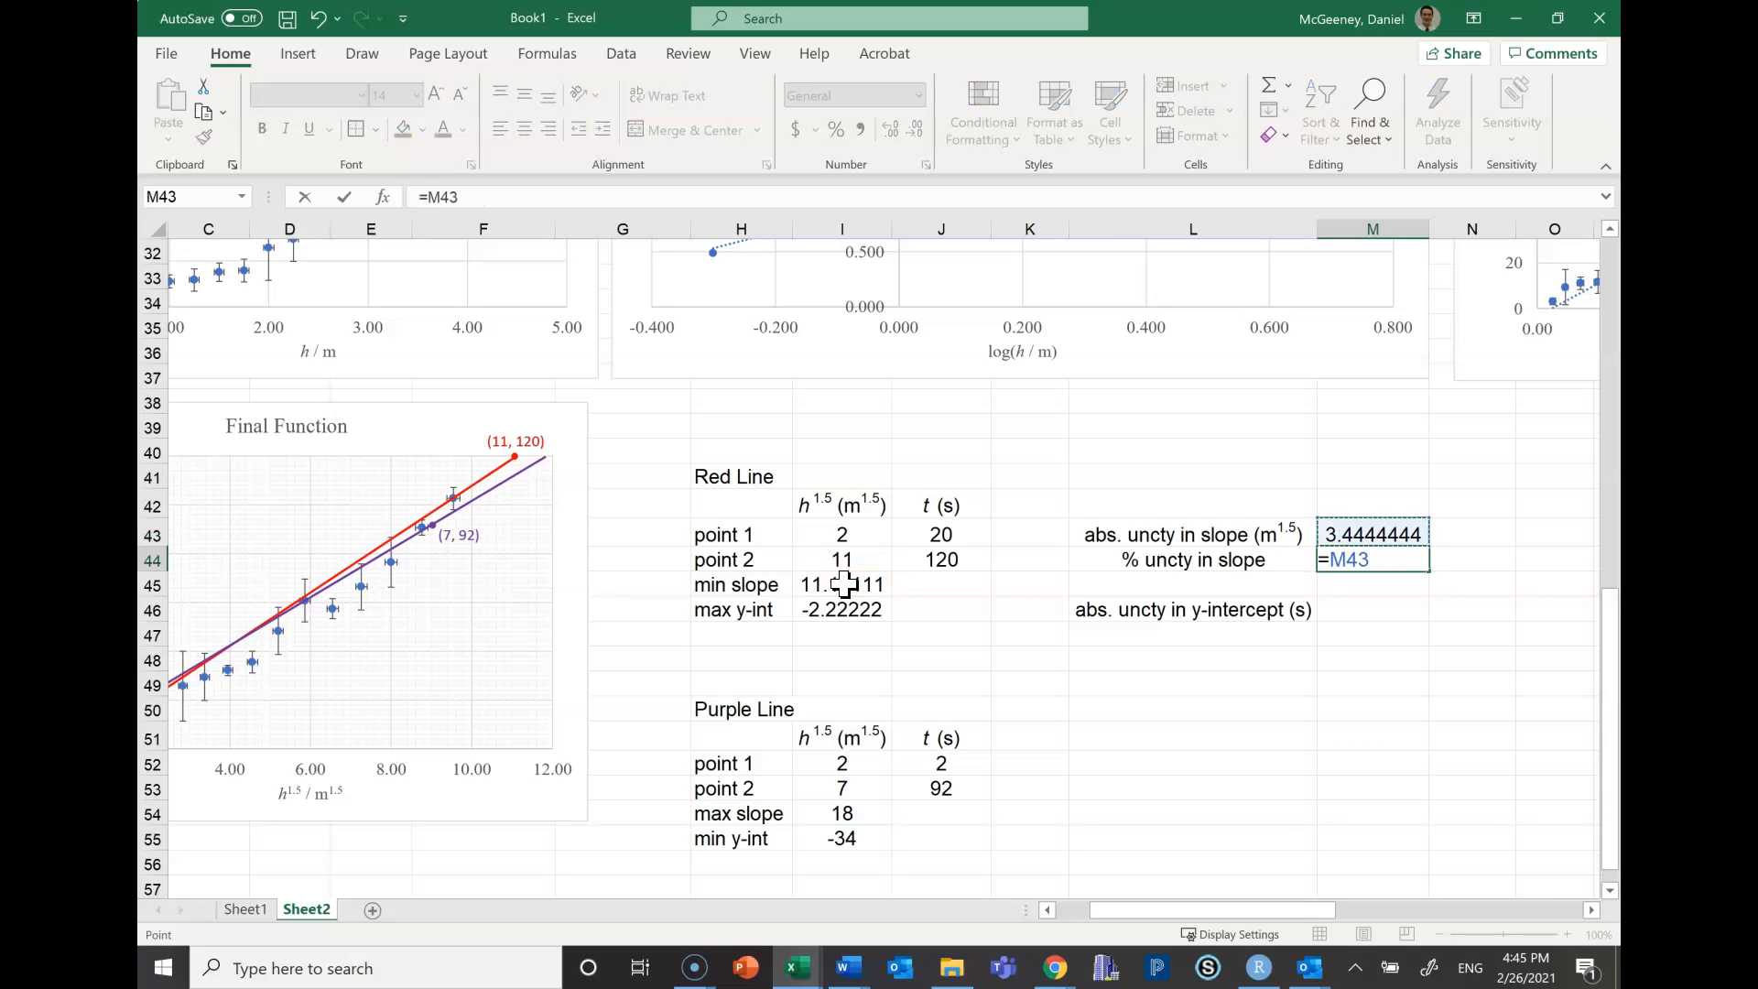
key("Escape")
Format the absolute uncertainty in slope in M43 to show no decimal places
left_click(1370, 537)
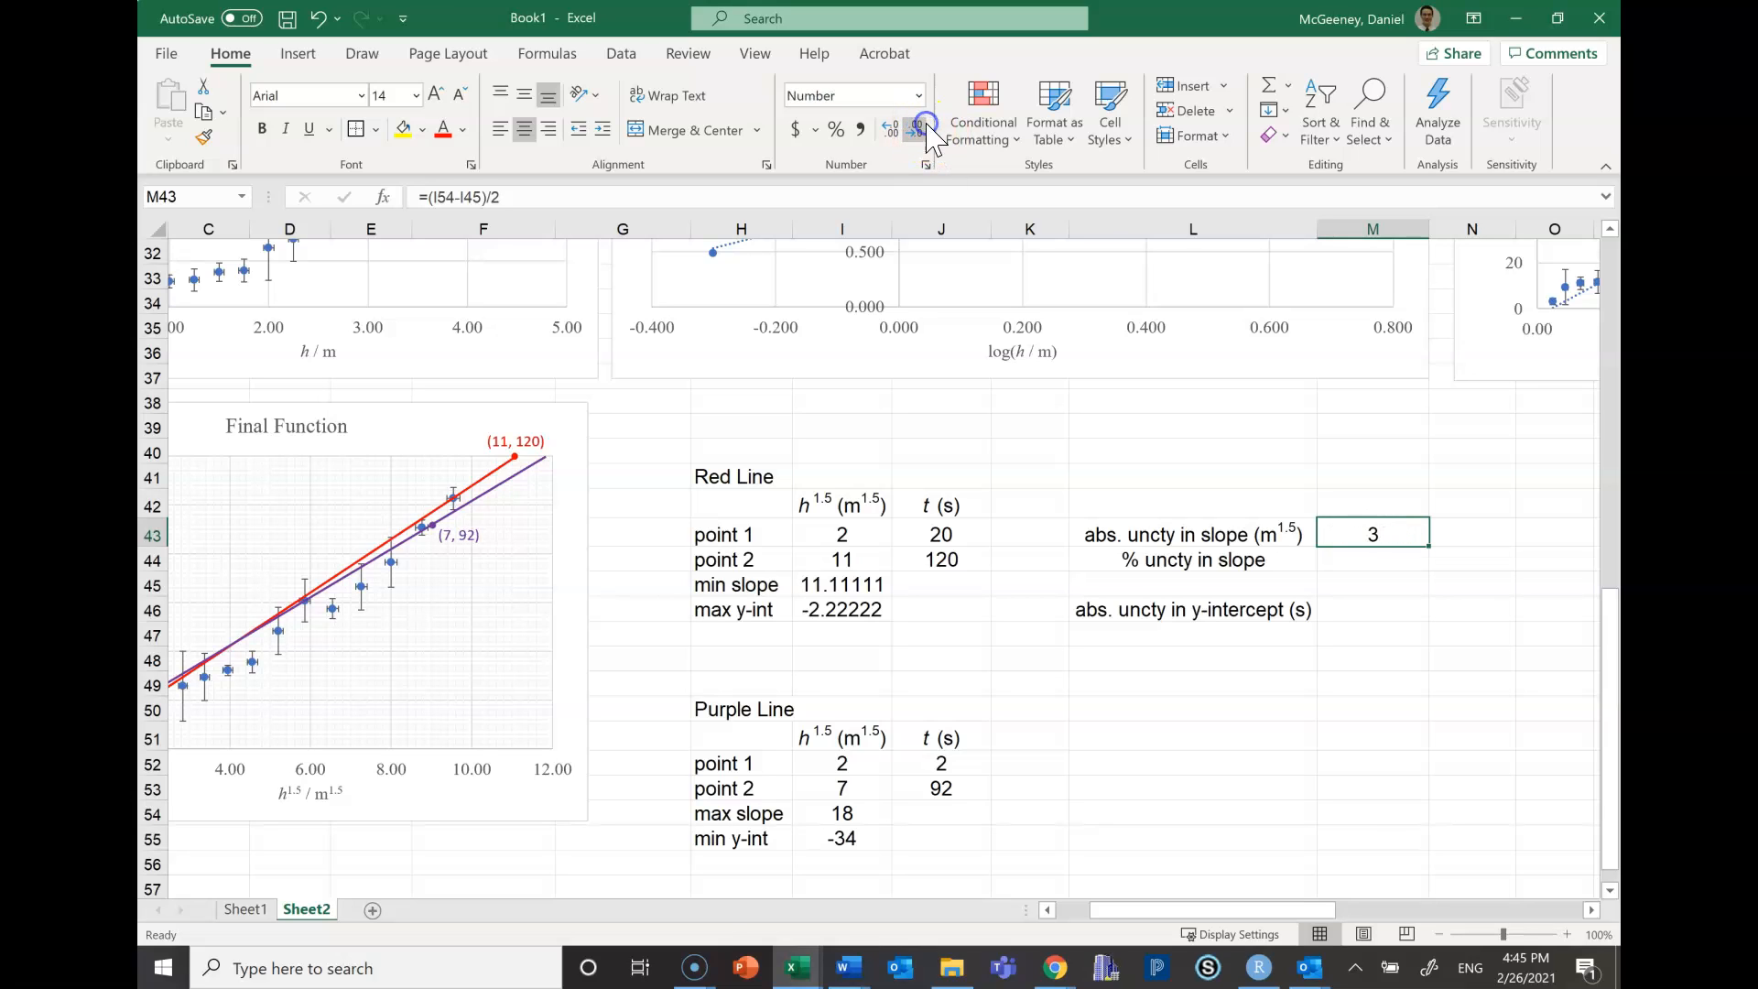
left_click(1282, 531)
left_click(1346, 531)
Examine the slope in the trendline equation of the original Final Function chart
scroll(1250, 545, "up", 2)
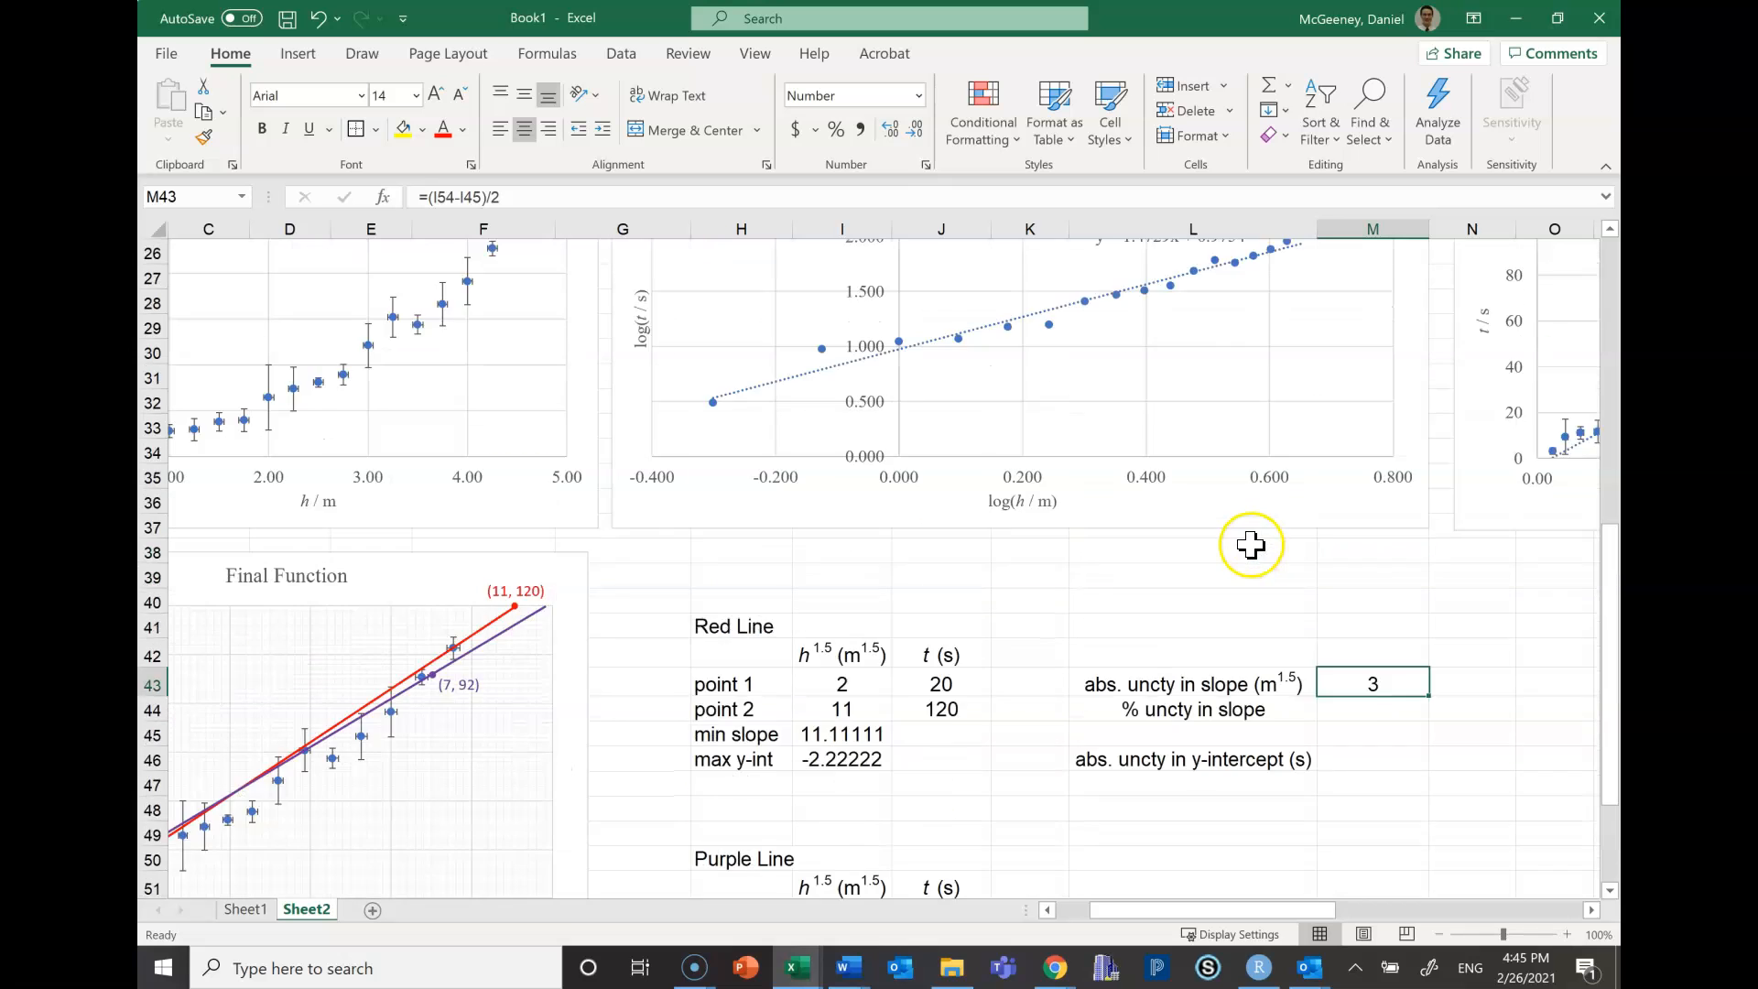
scroll(1250, 546, "up", 2)
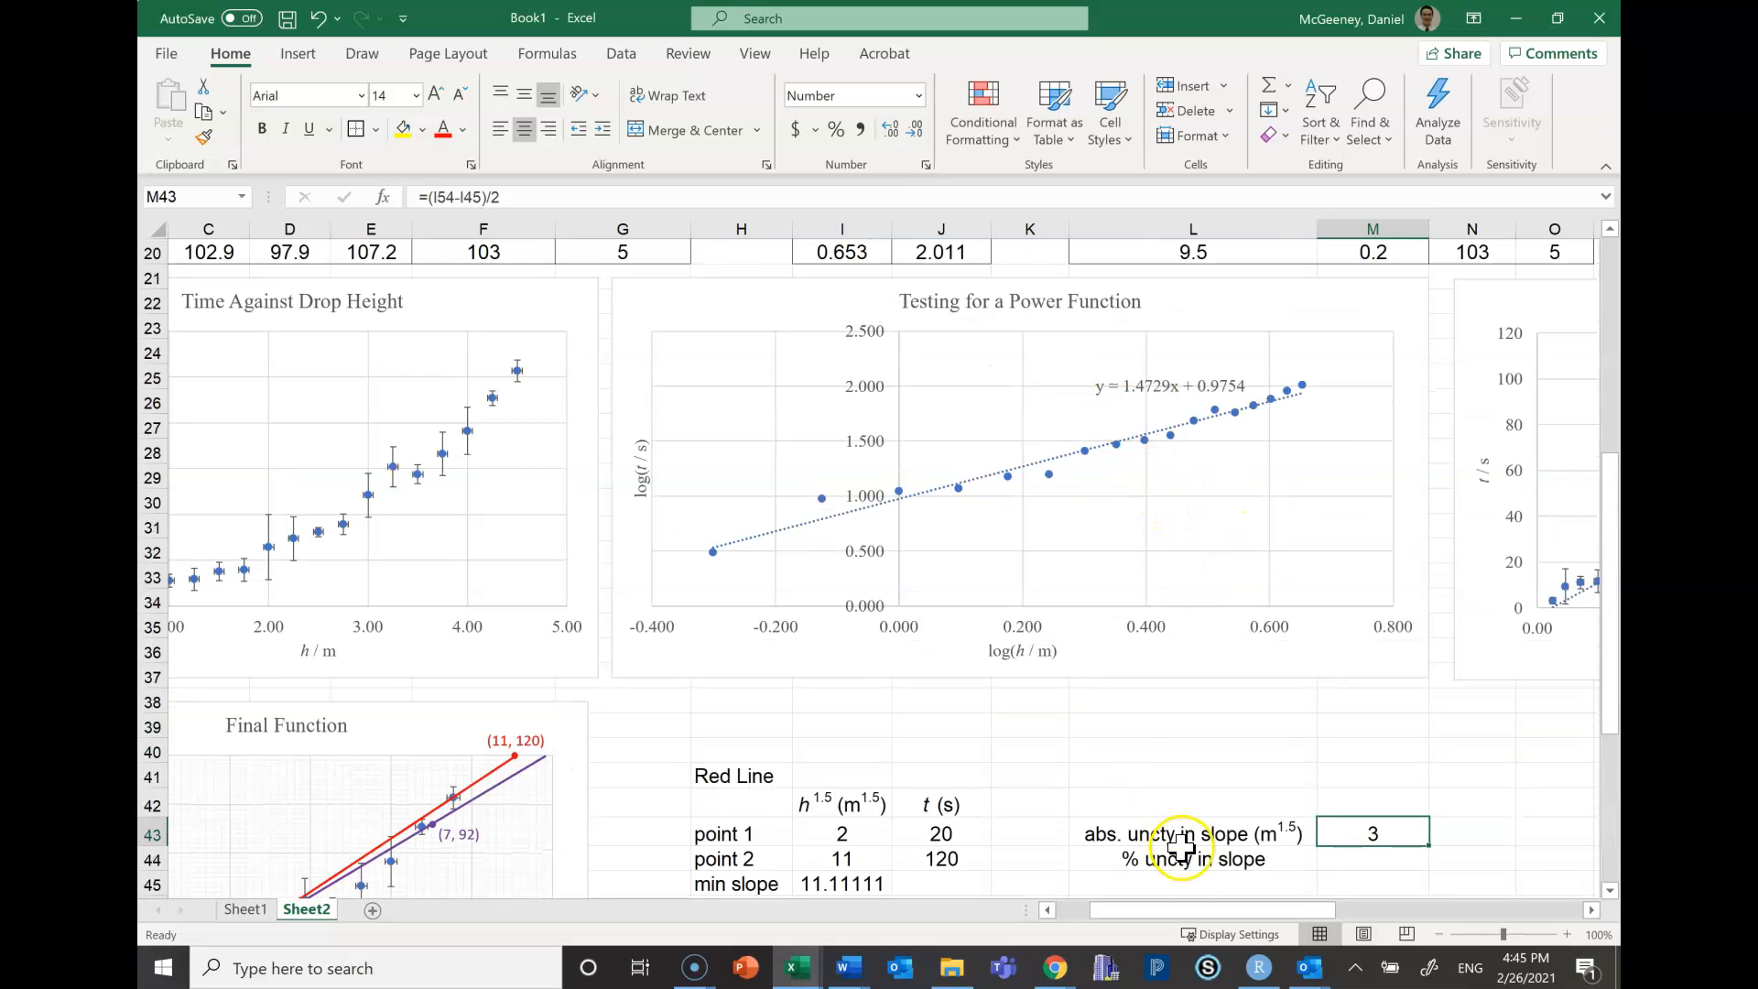
left_click_drag(1216, 911, 1328, 906)
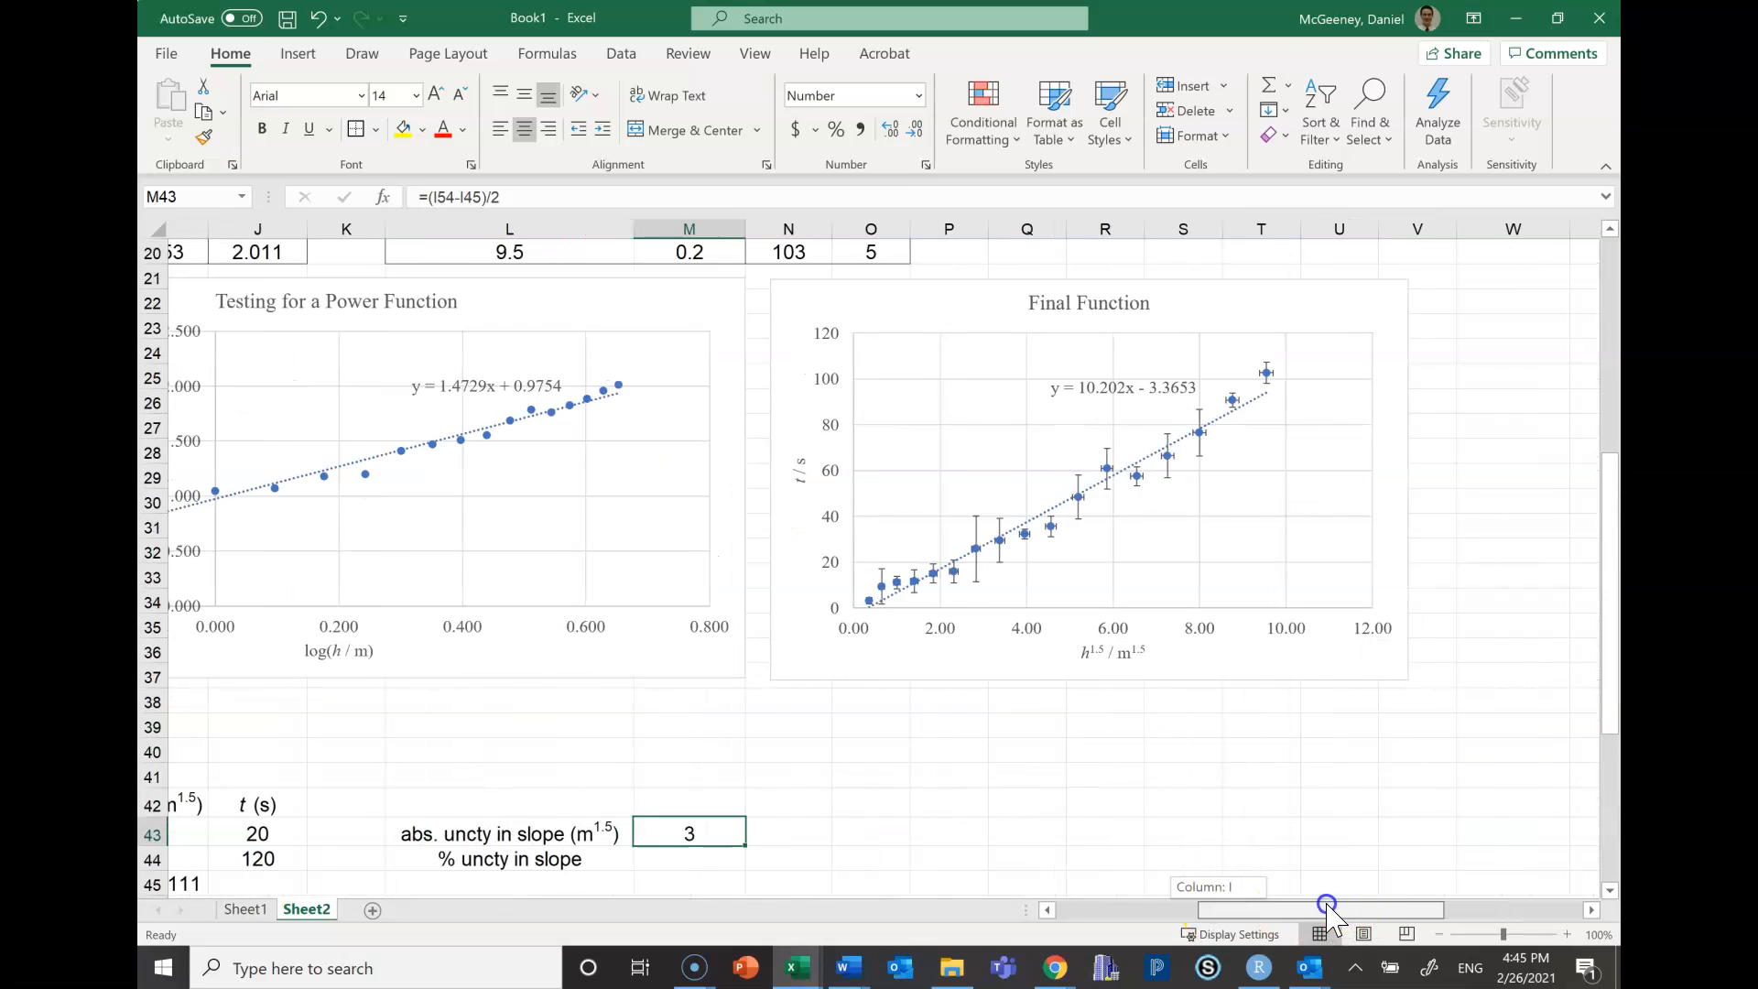
scroll(1173, 656, "down", 2)
scroll(1086, 353, "up", 1)
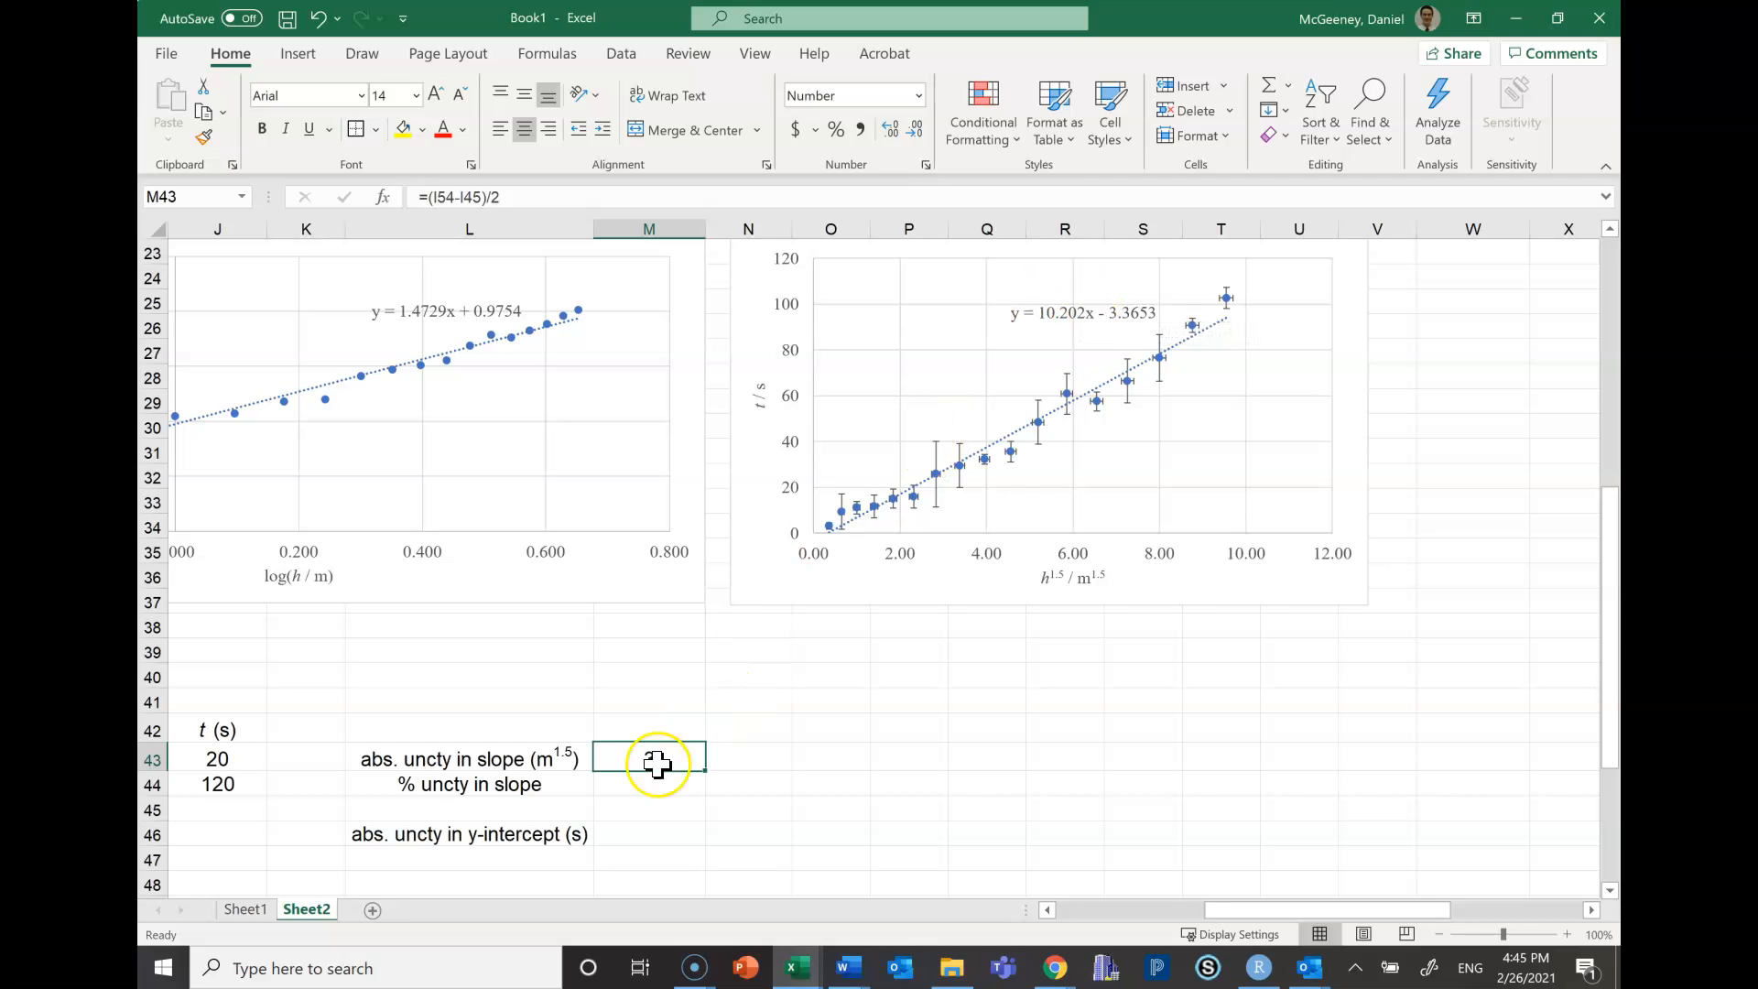
left_click(1047, 314)
left_click_drag(1047, 312, 1096, 312)
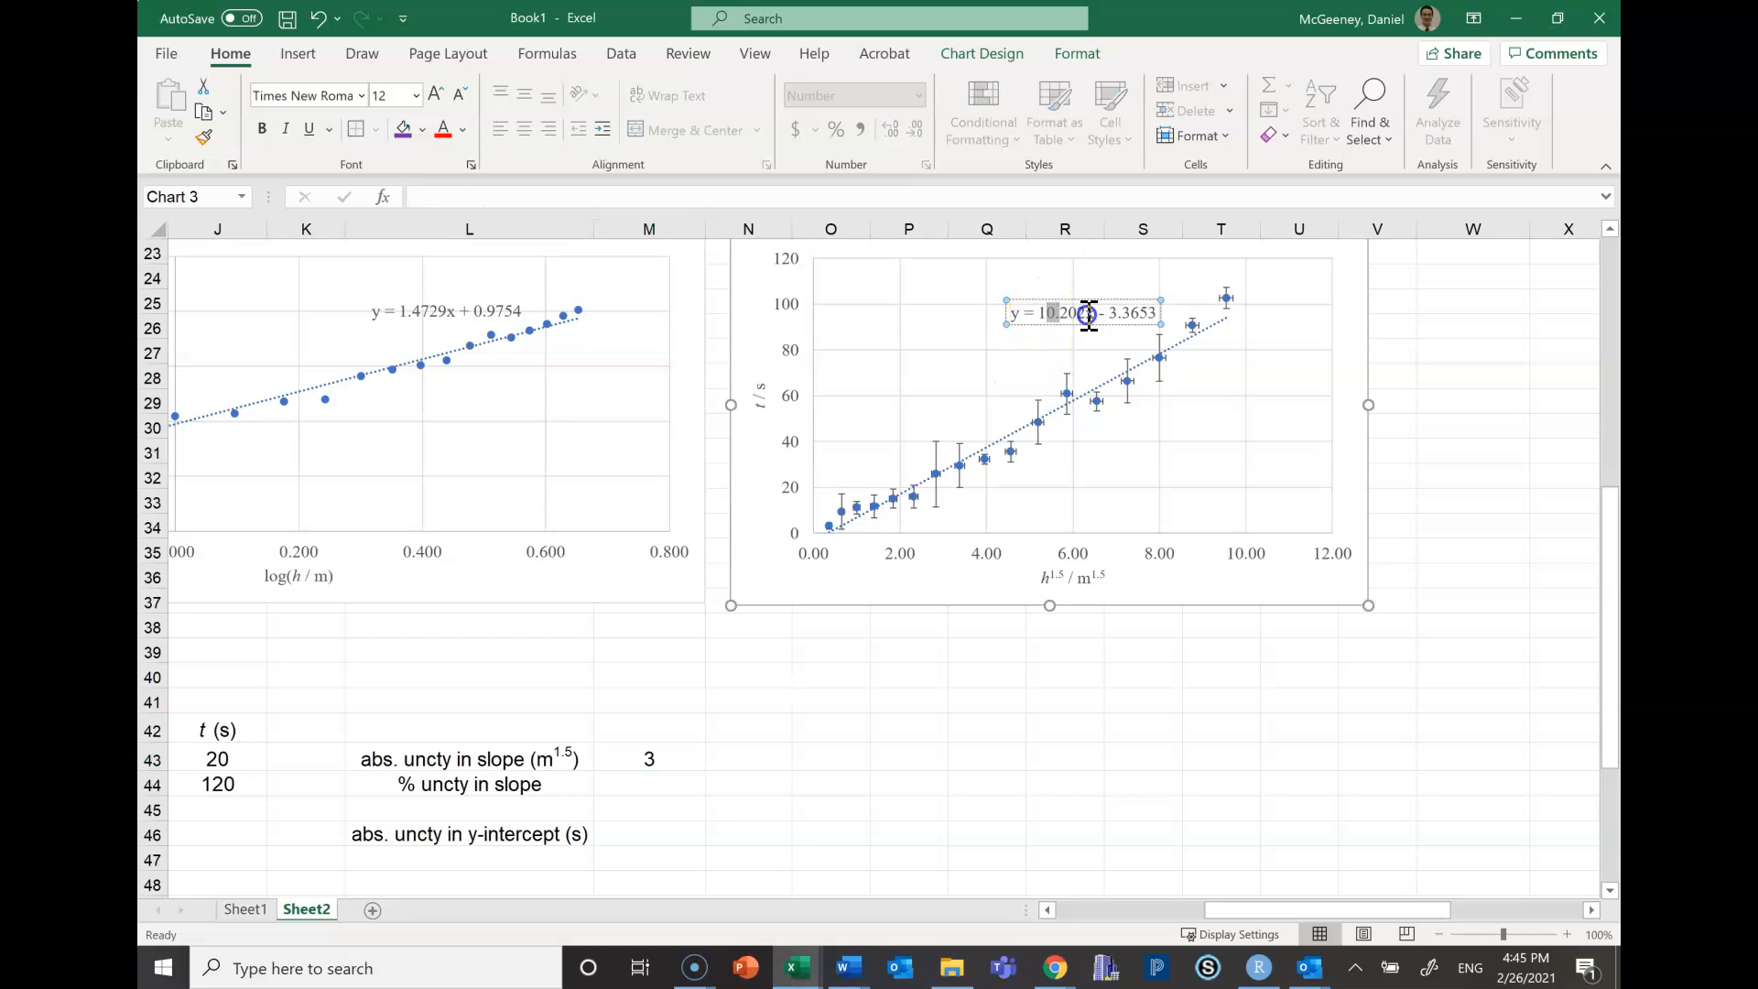
left_click(696, 746)
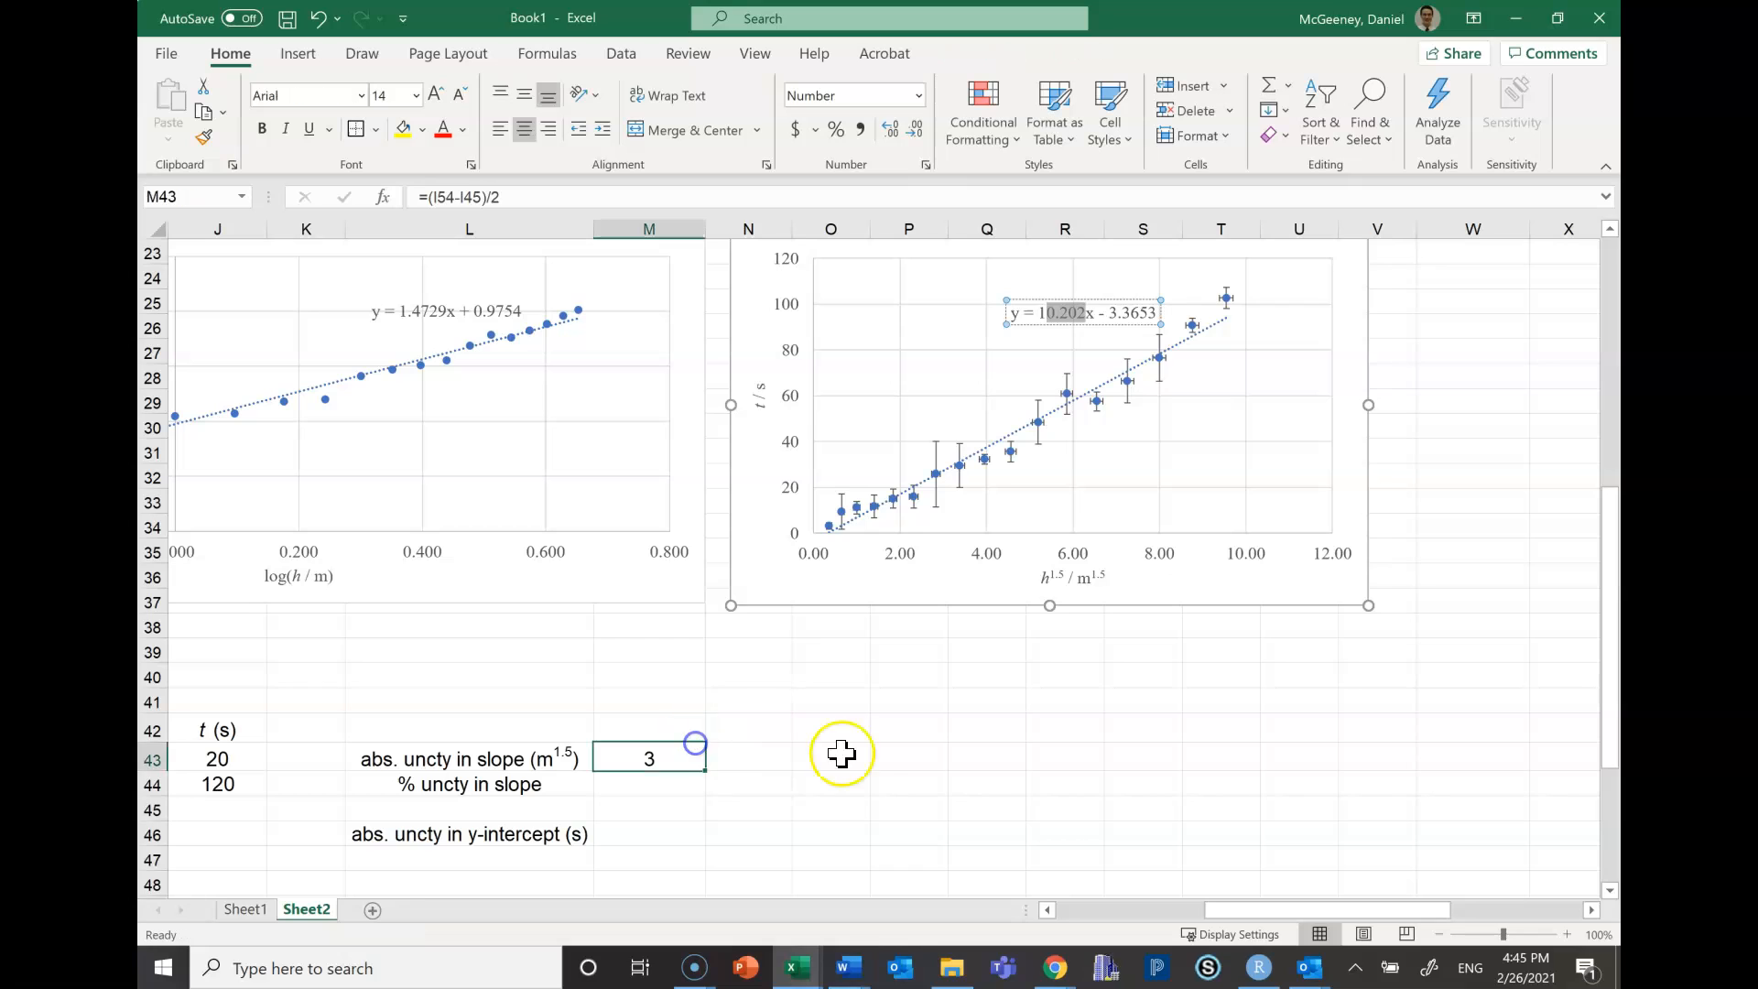
Calculate the percentage uncertainty in slope in M44 with =M43/10.202 and format it as a percentage
left_click(633, 783)
type("=")
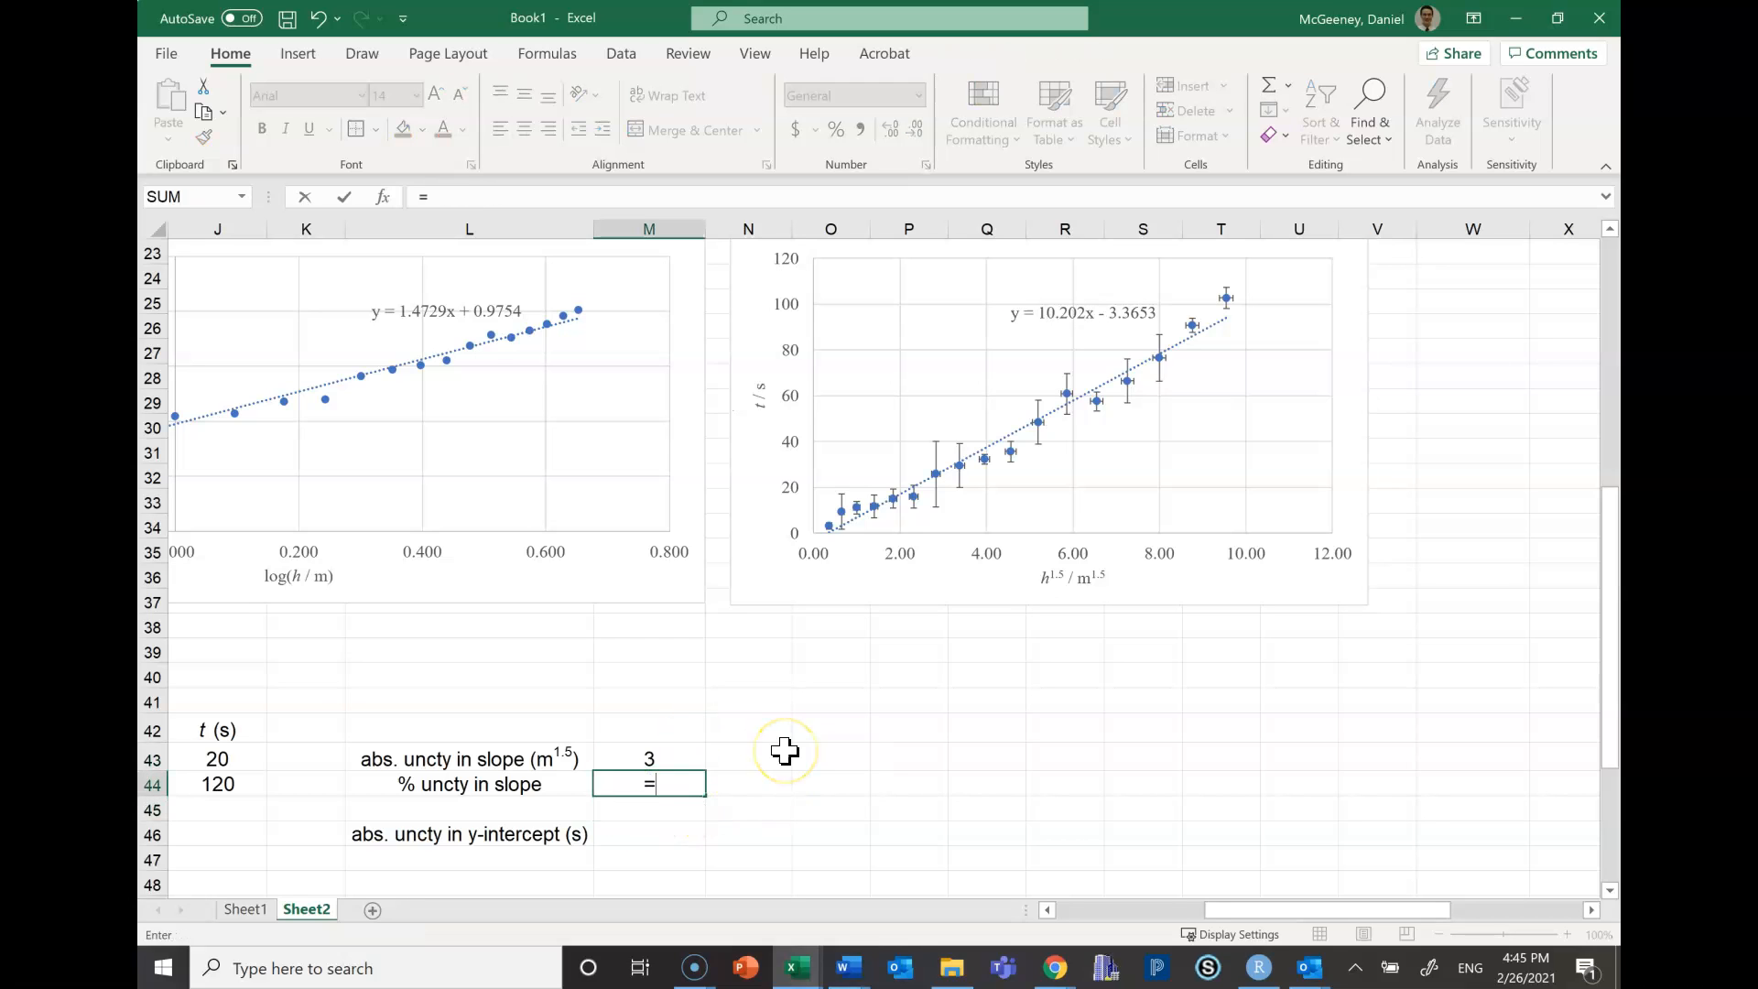
key("Up")
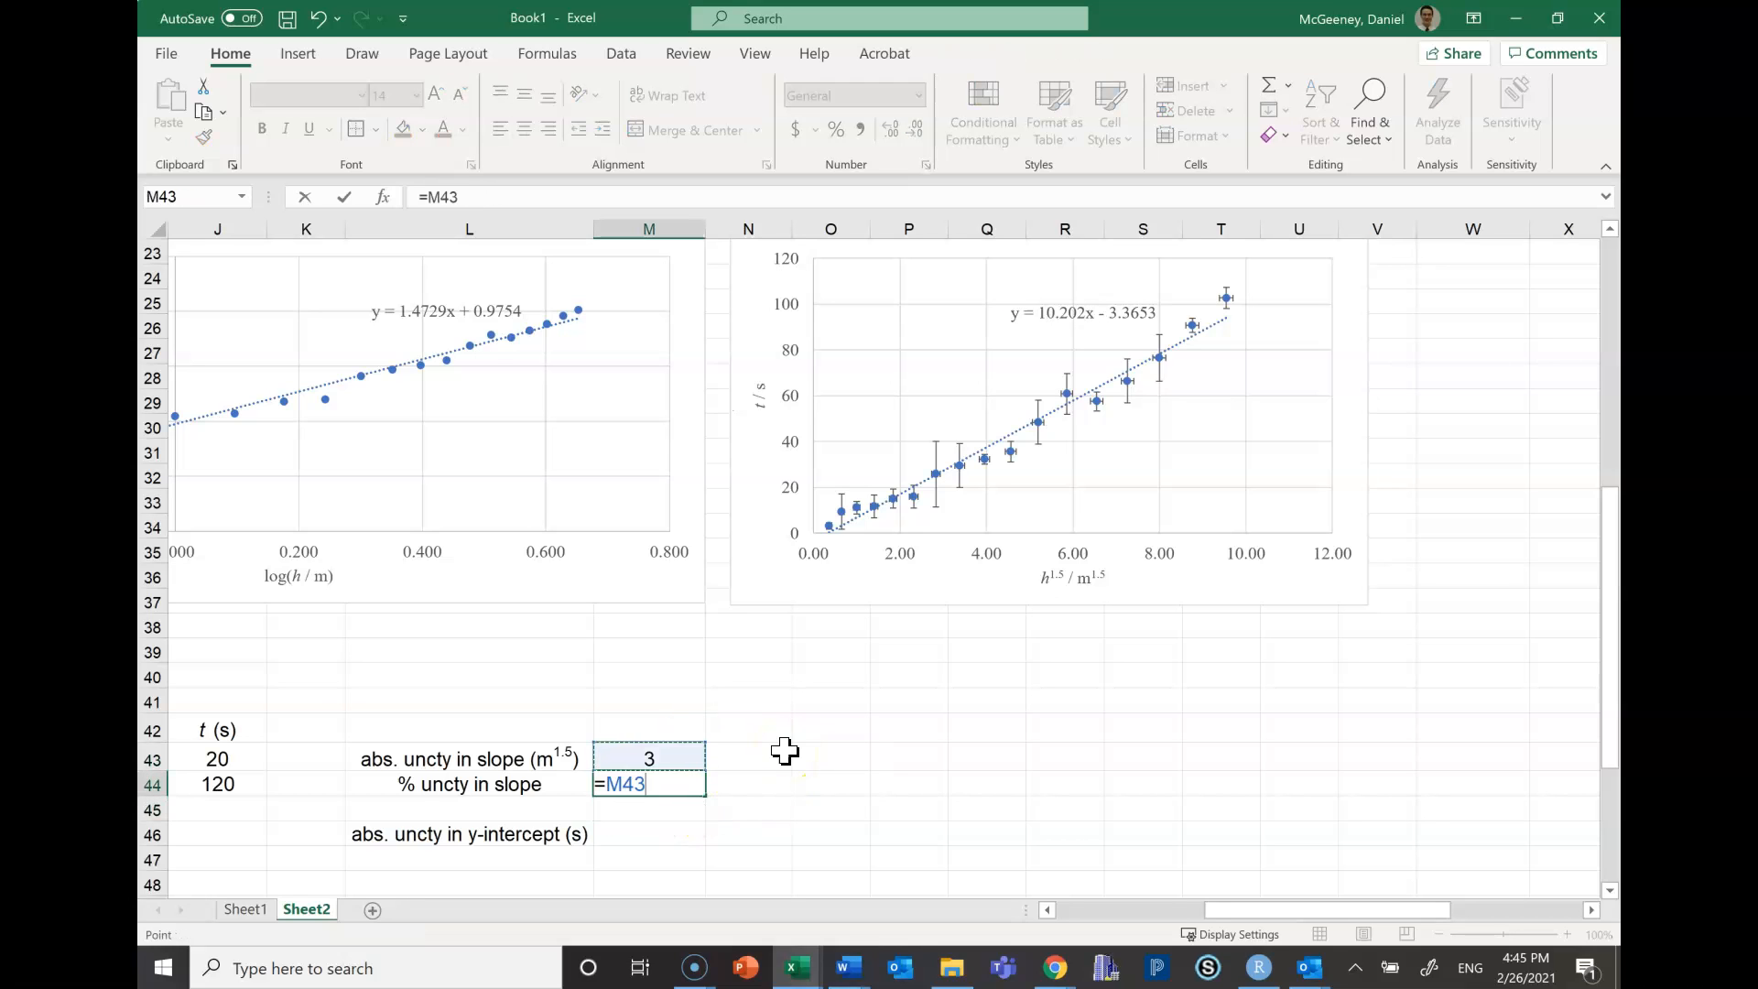
type("/10.202")
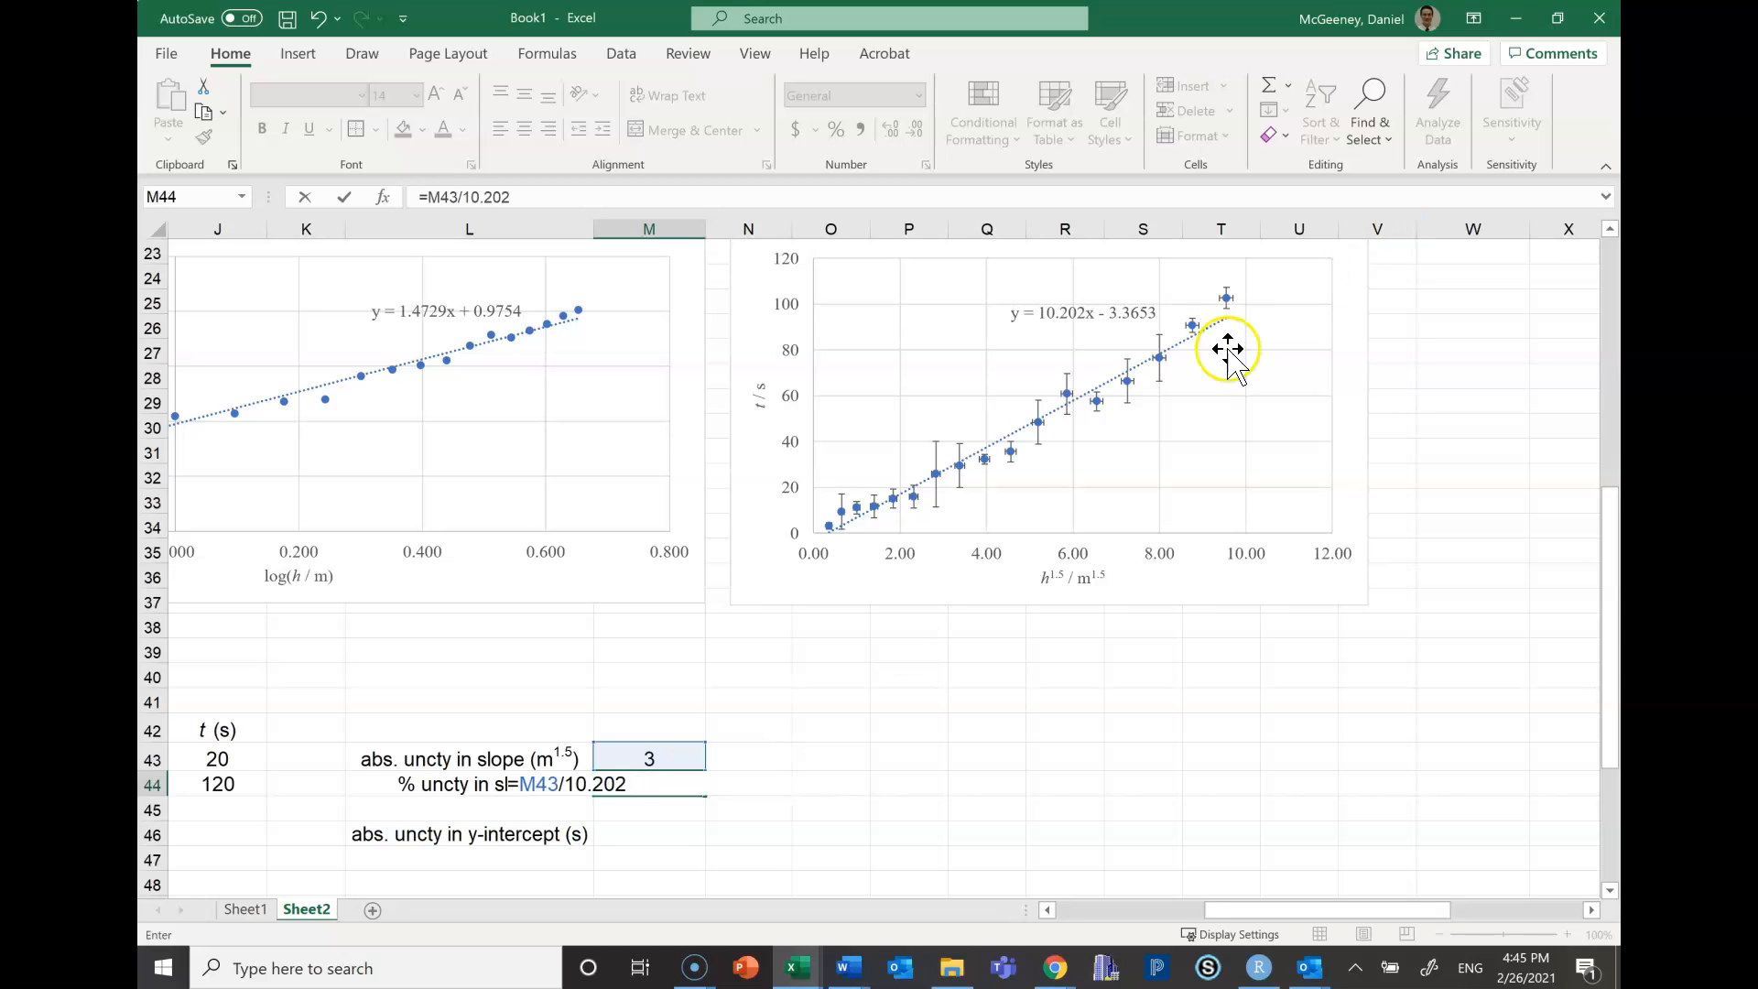
left_click(600, 795)
double_click(585, 785)
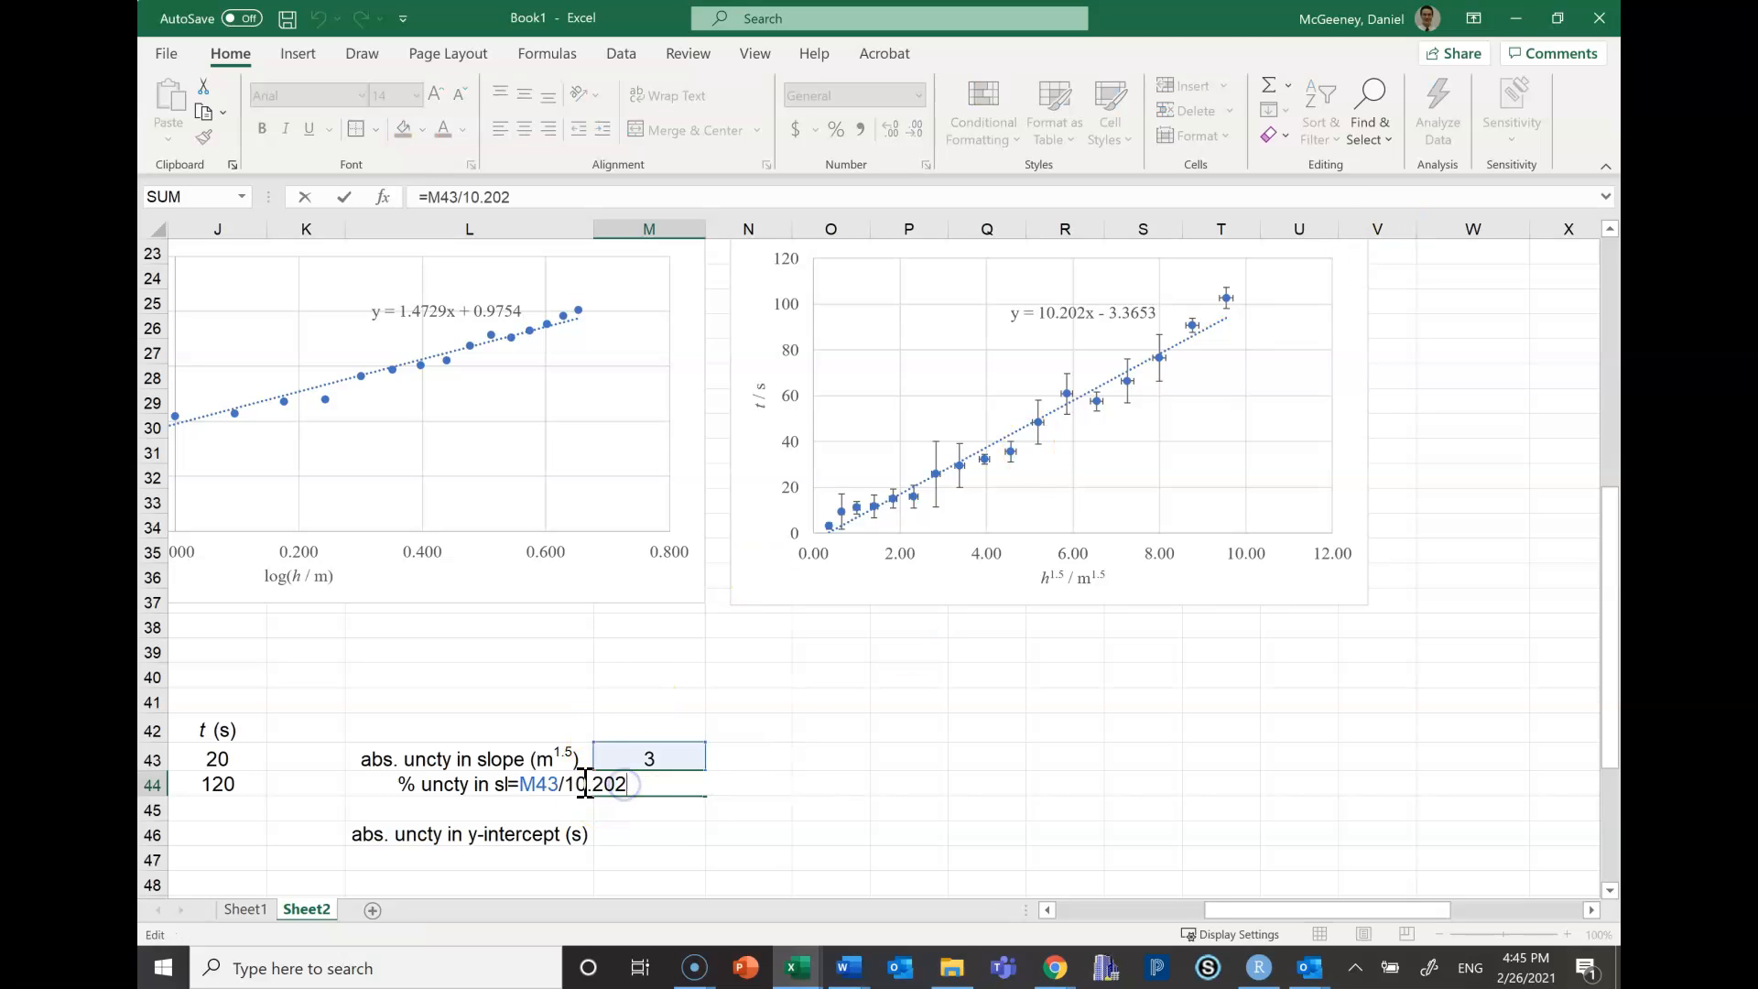
left_click_drag(576, 785, 649, 784)
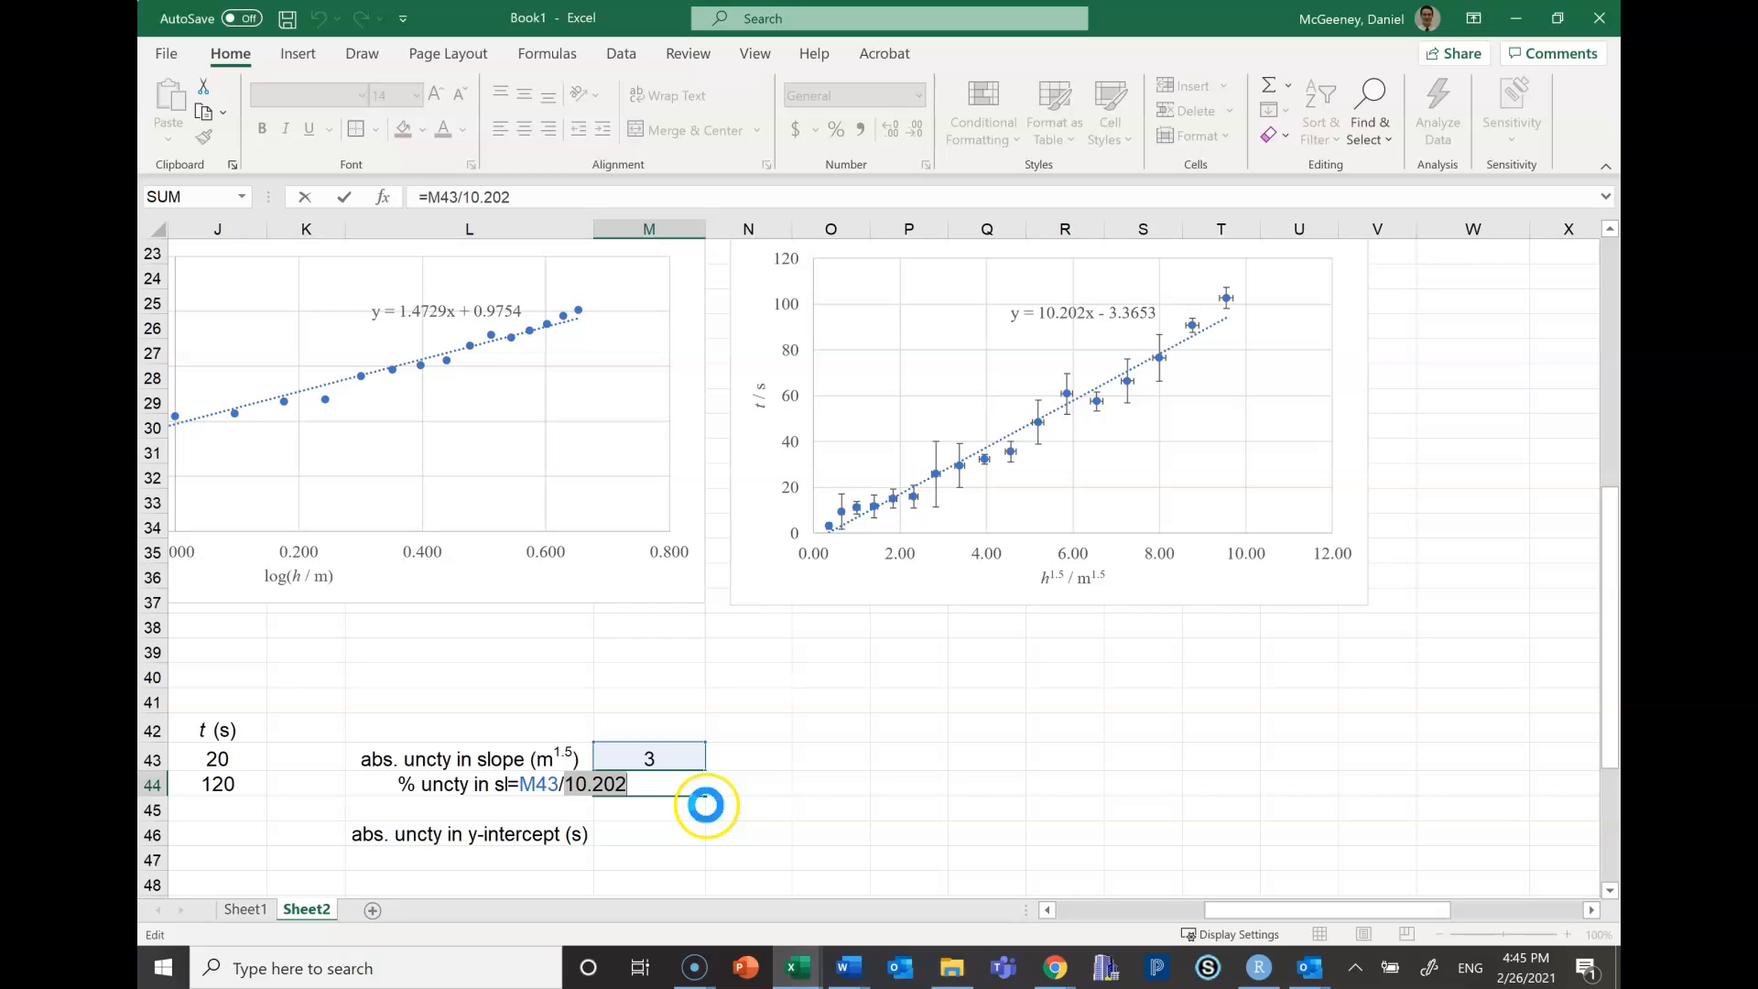
left_click(705, 804)
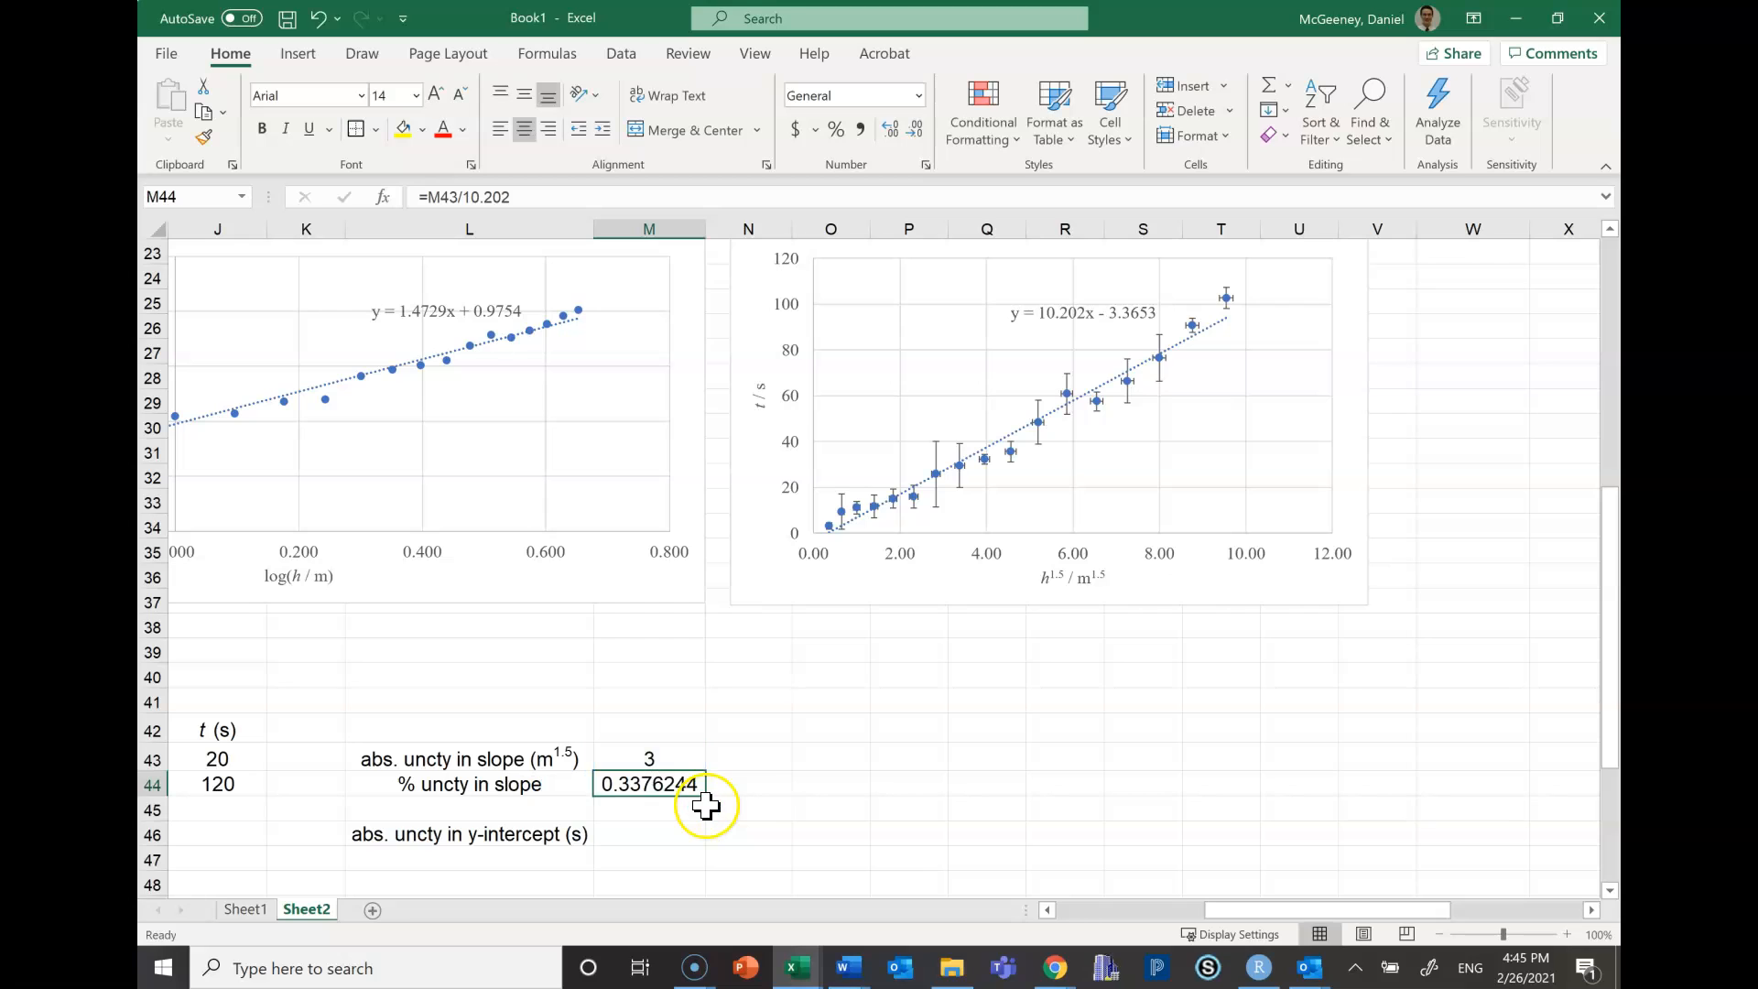
left_click(838, 130)
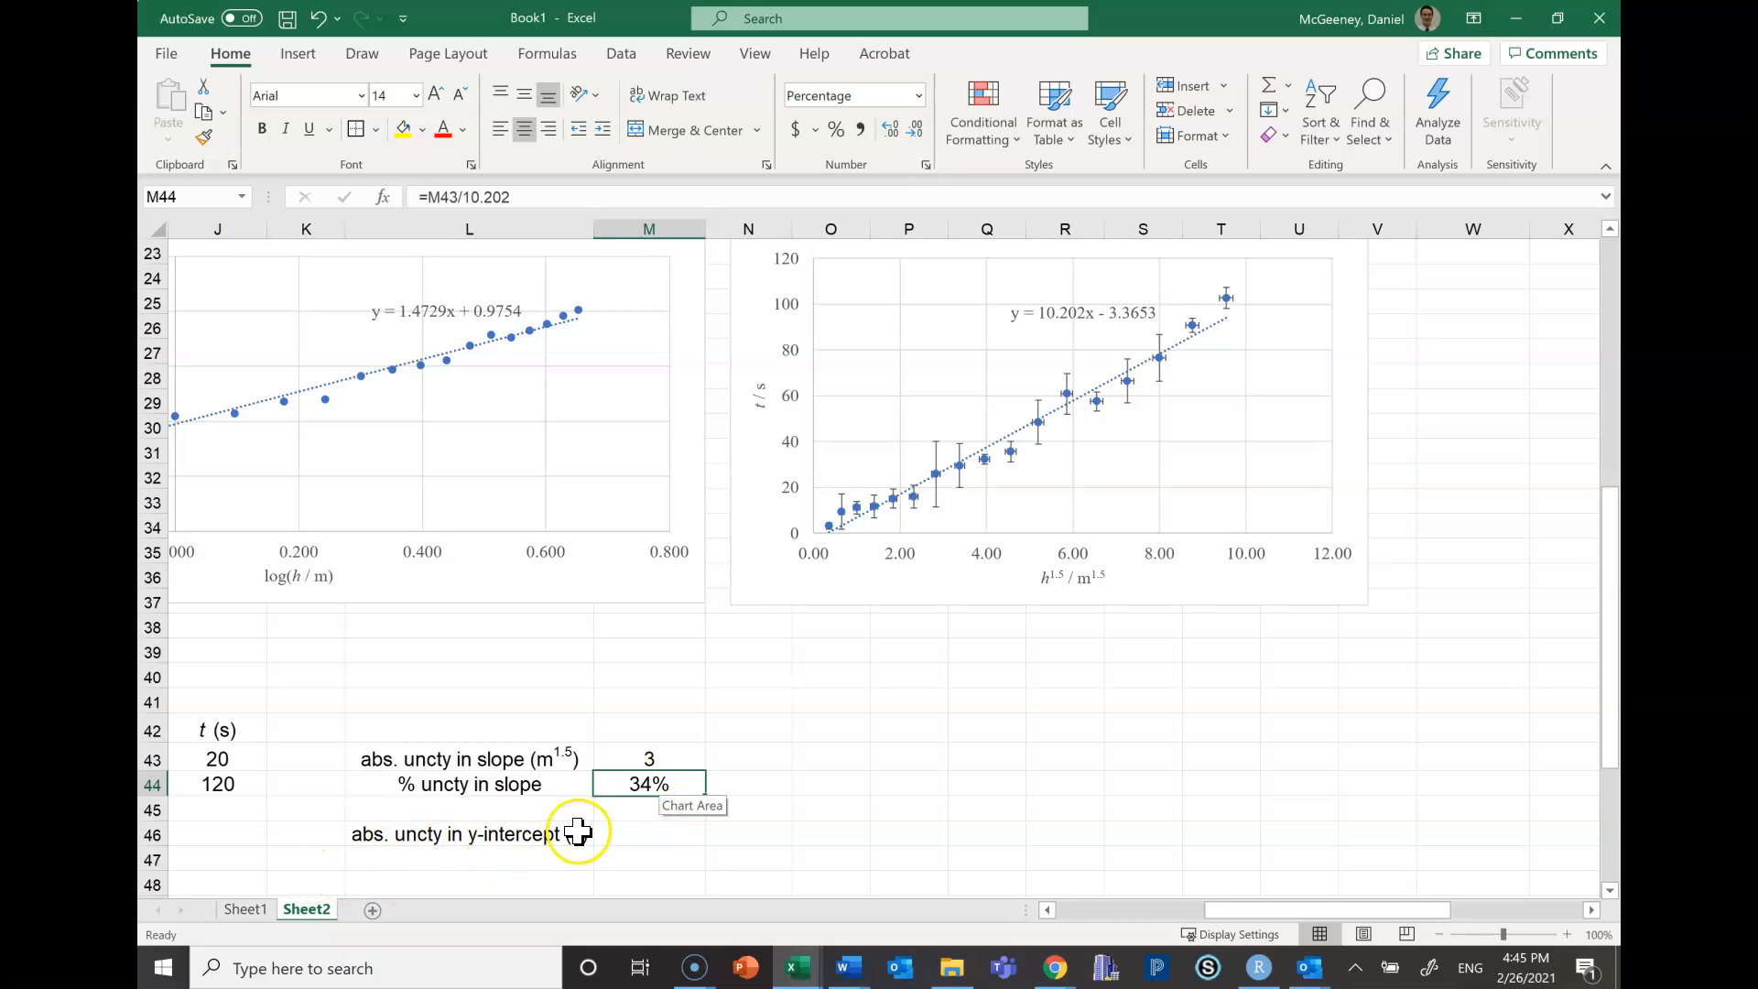
Calculate the absolute uncertainty in y-intercept in M46 as half the max-min intercept difference, =(I46-I55)/2
left_click(636, 833)
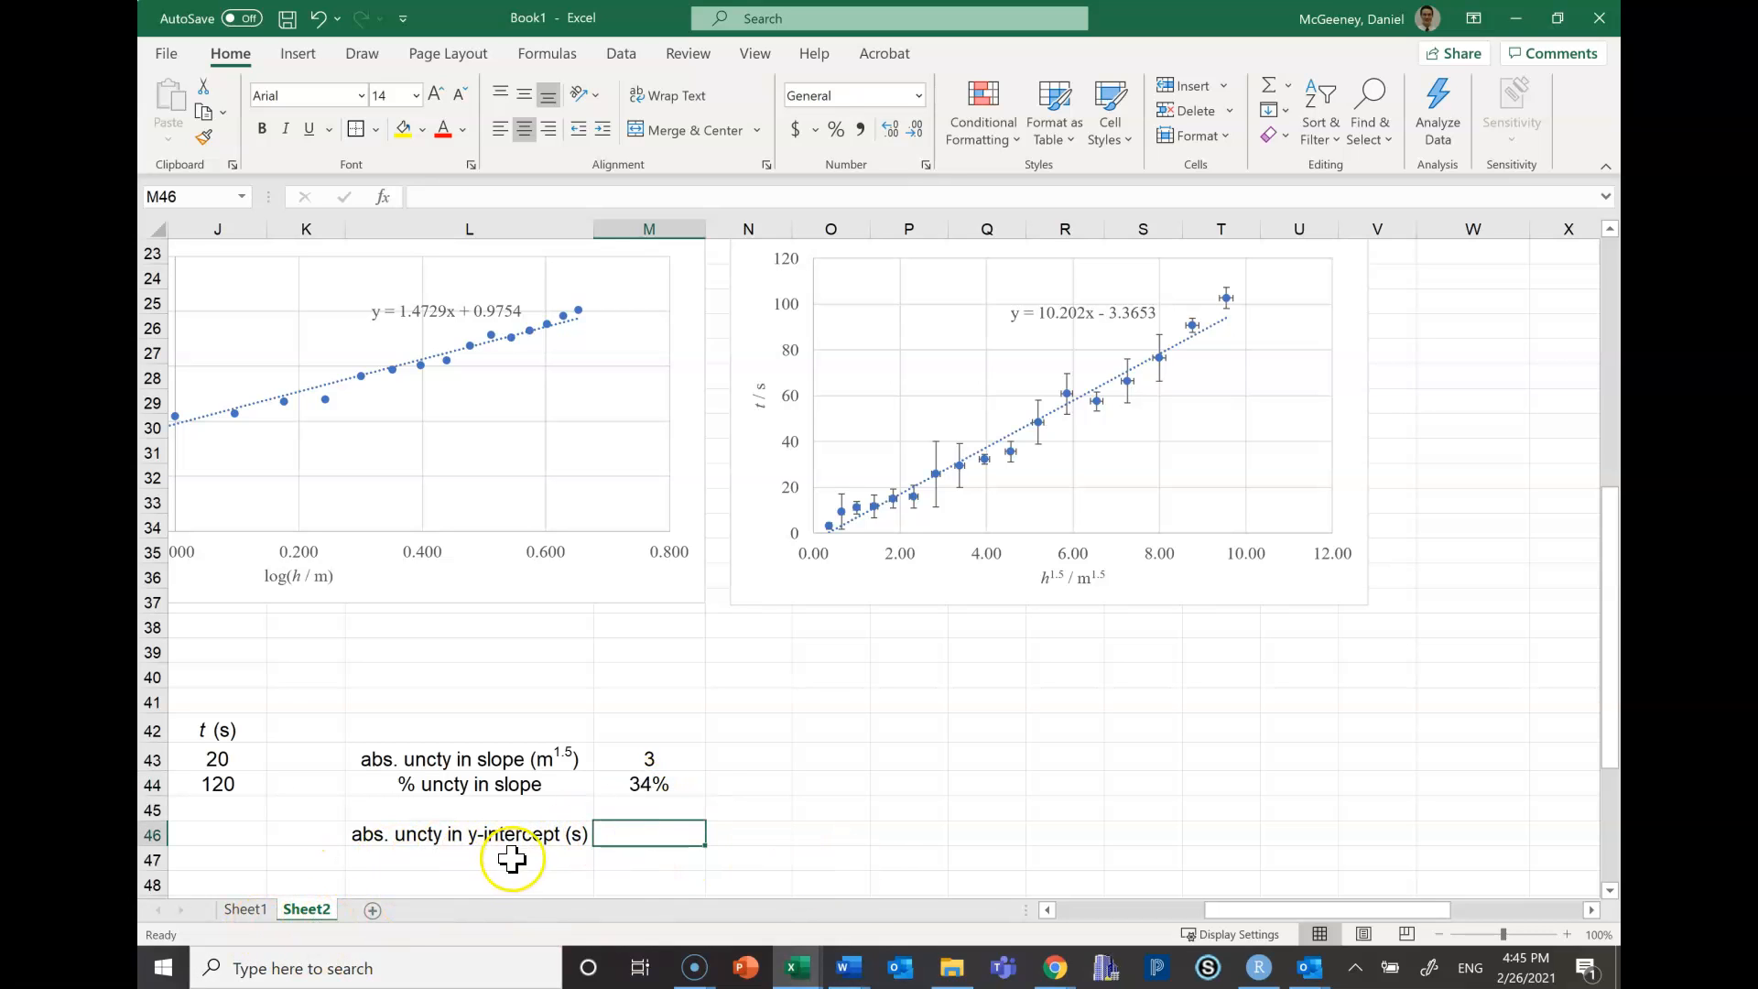
scroll(844, 738, "left", 6)
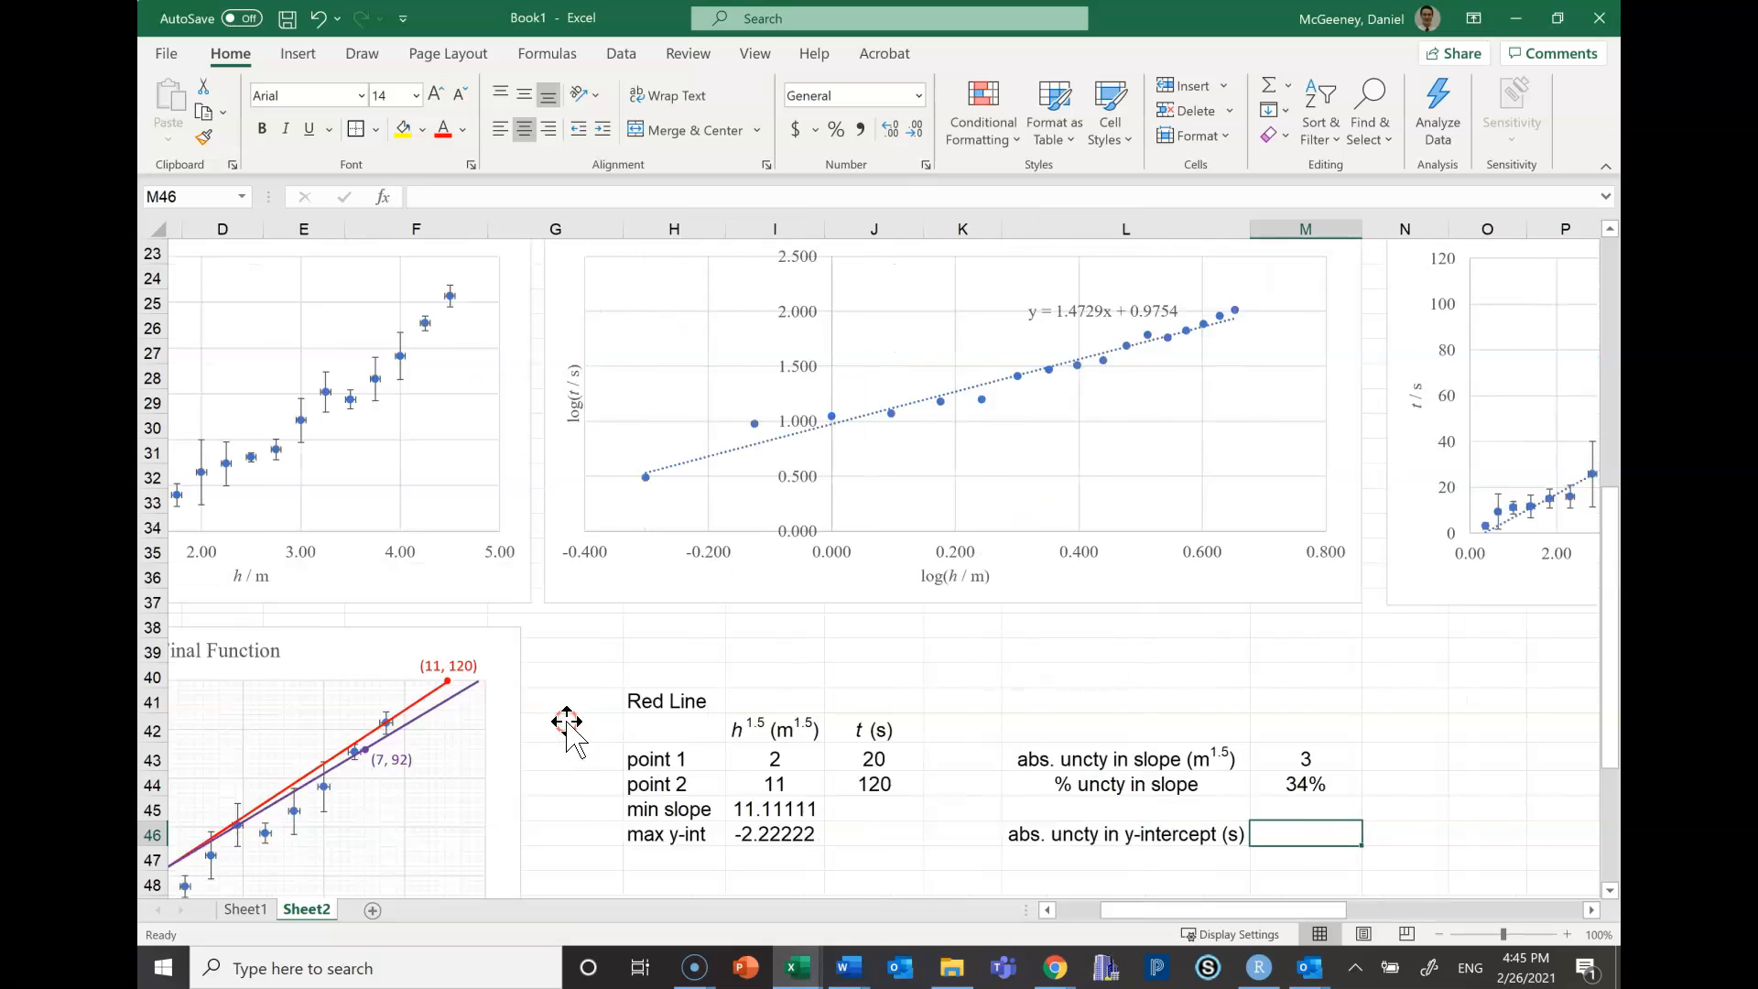
scroll(1129, 809, "down", 4)
scroll(1129, 809, "left", 1)
type("=(")
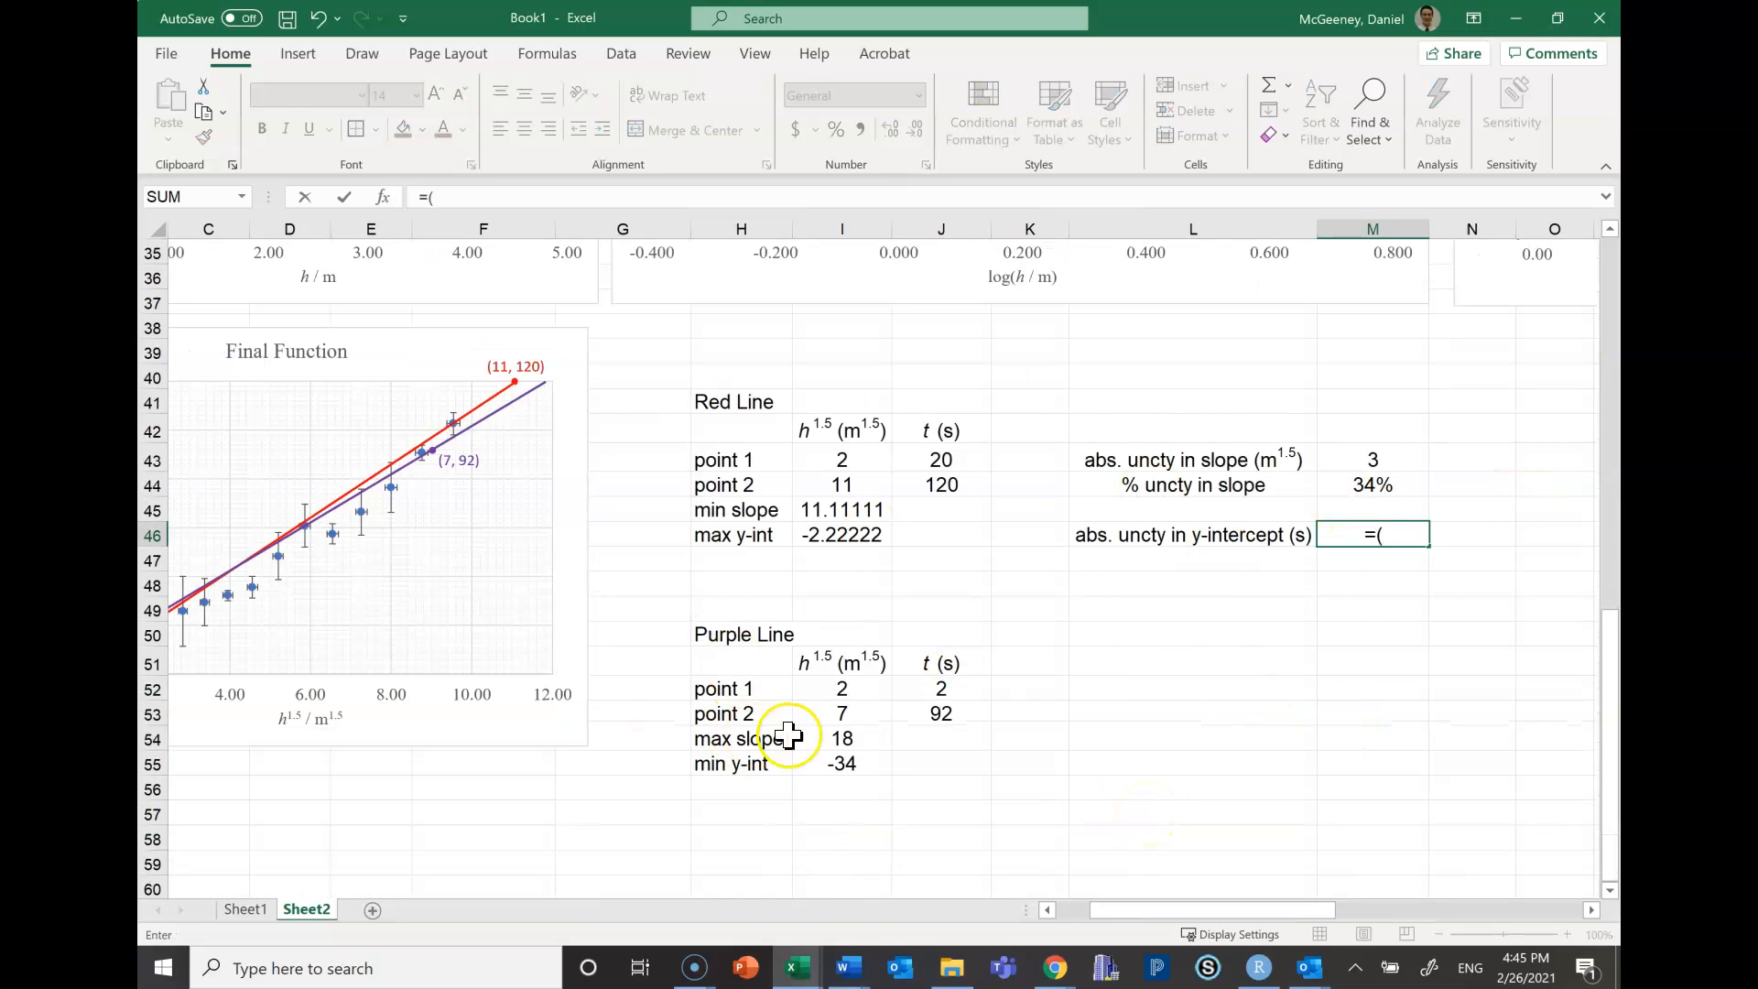
left_click(831, 533)
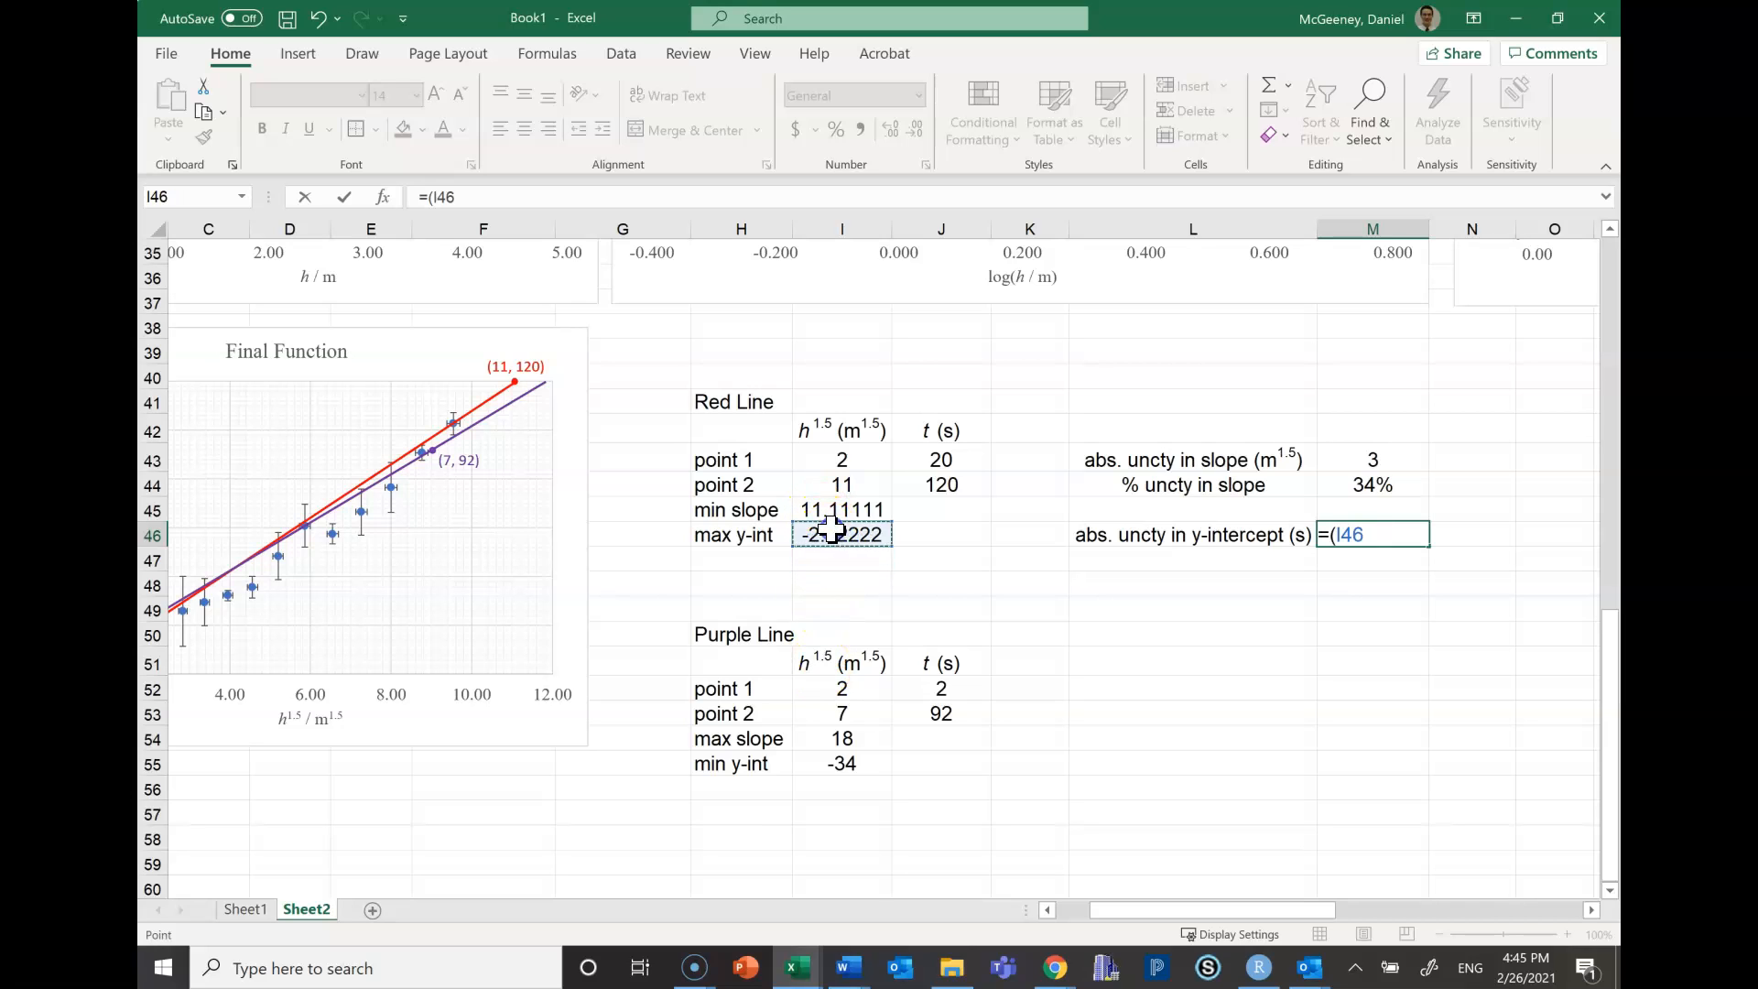
left_click(835, 765)
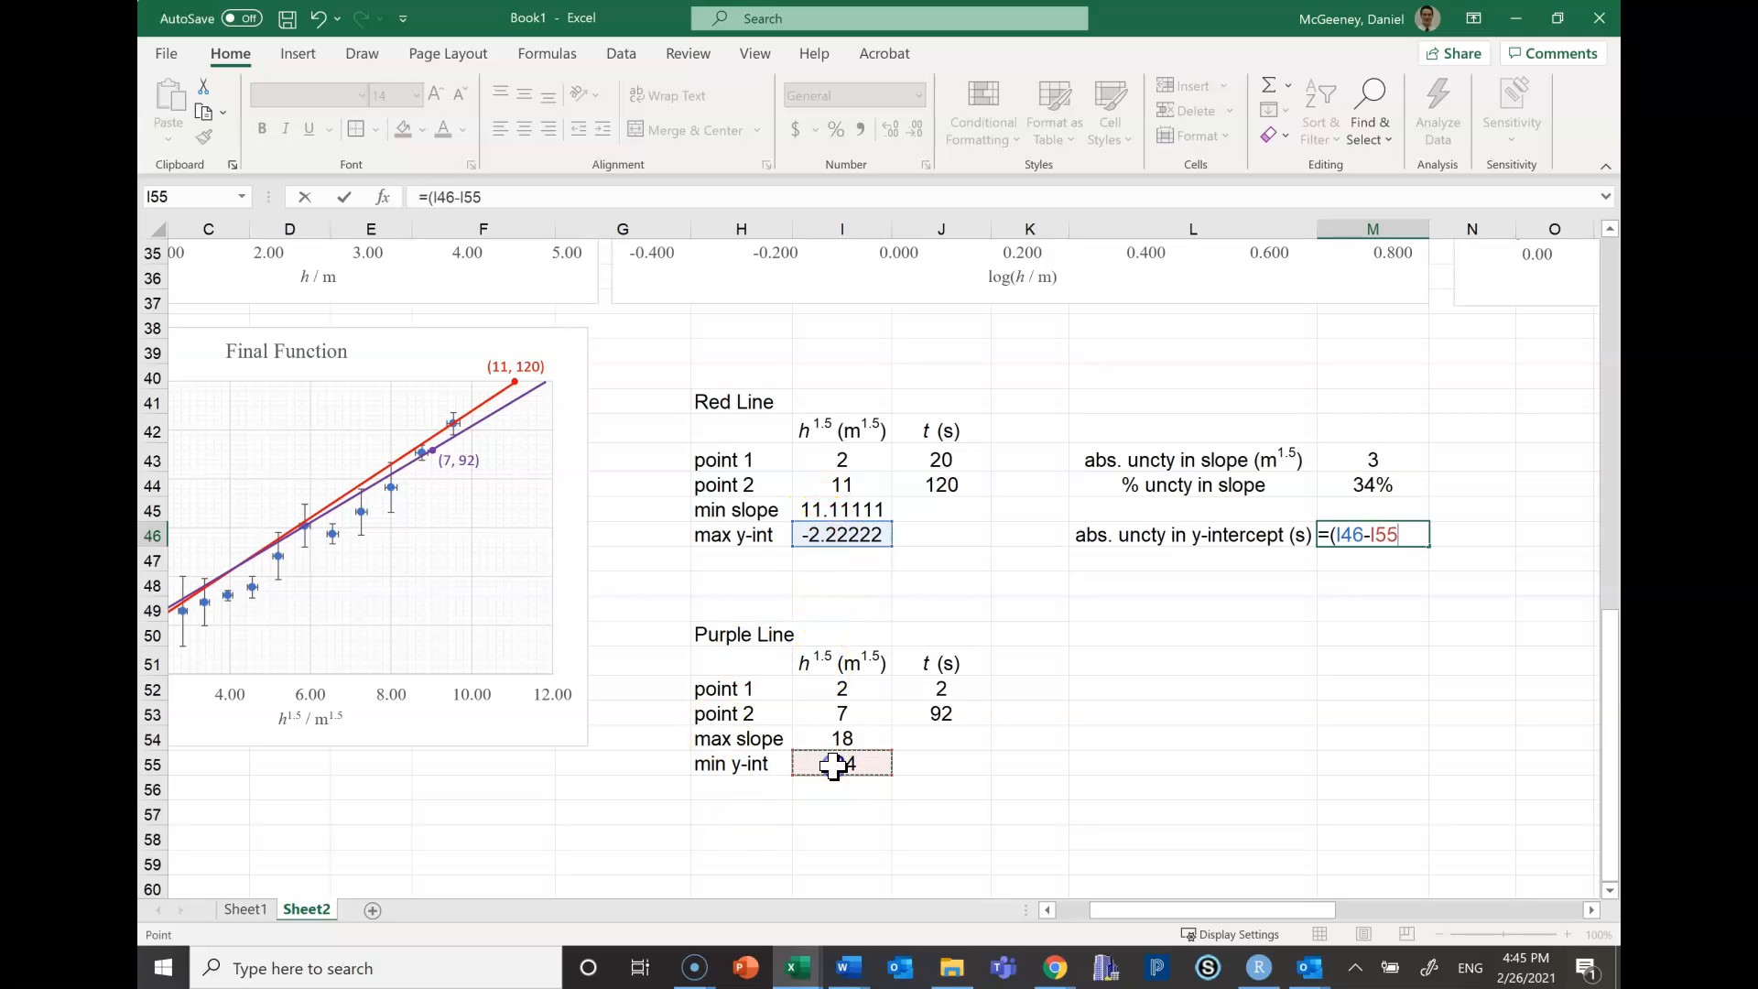
type(")/2")
key("ctrl+Return")
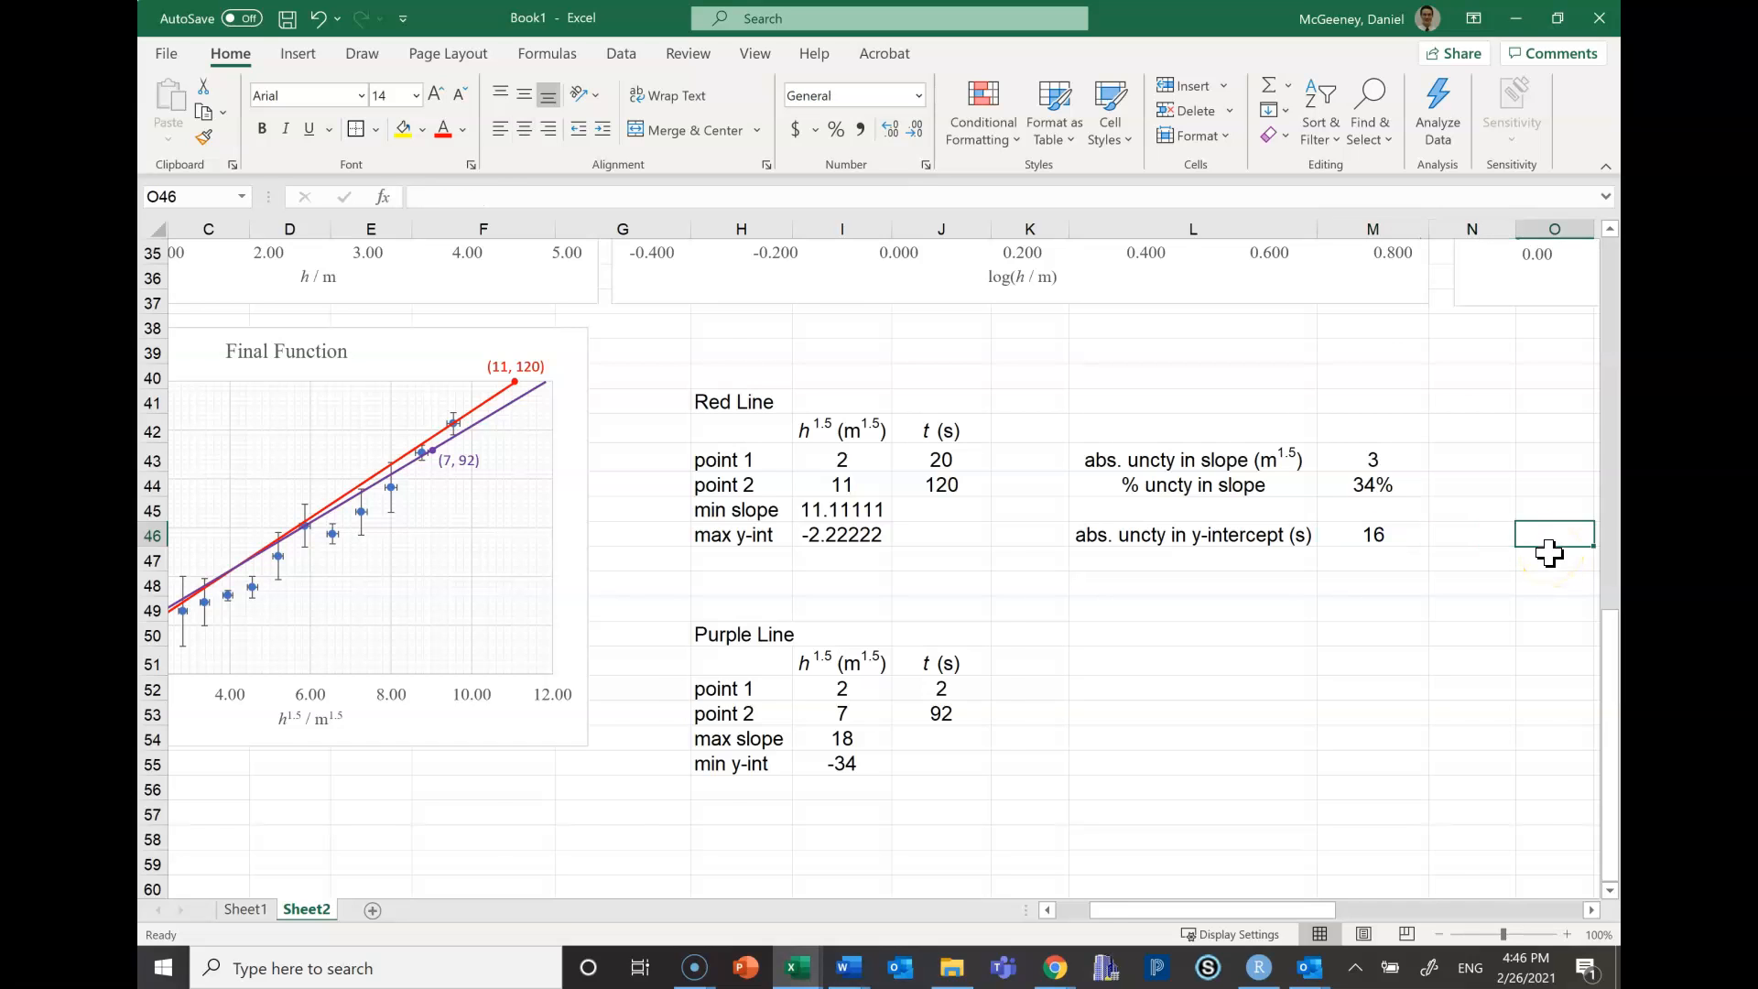
Try 20 as a rounded absolute uncertainty in y-intercept in M46, and undo the entry
scroll(1549, 553, "right", 2)
type("20")
key("Up")
left_click(1198, 533)
scroll(1307, 522, "up", 3)
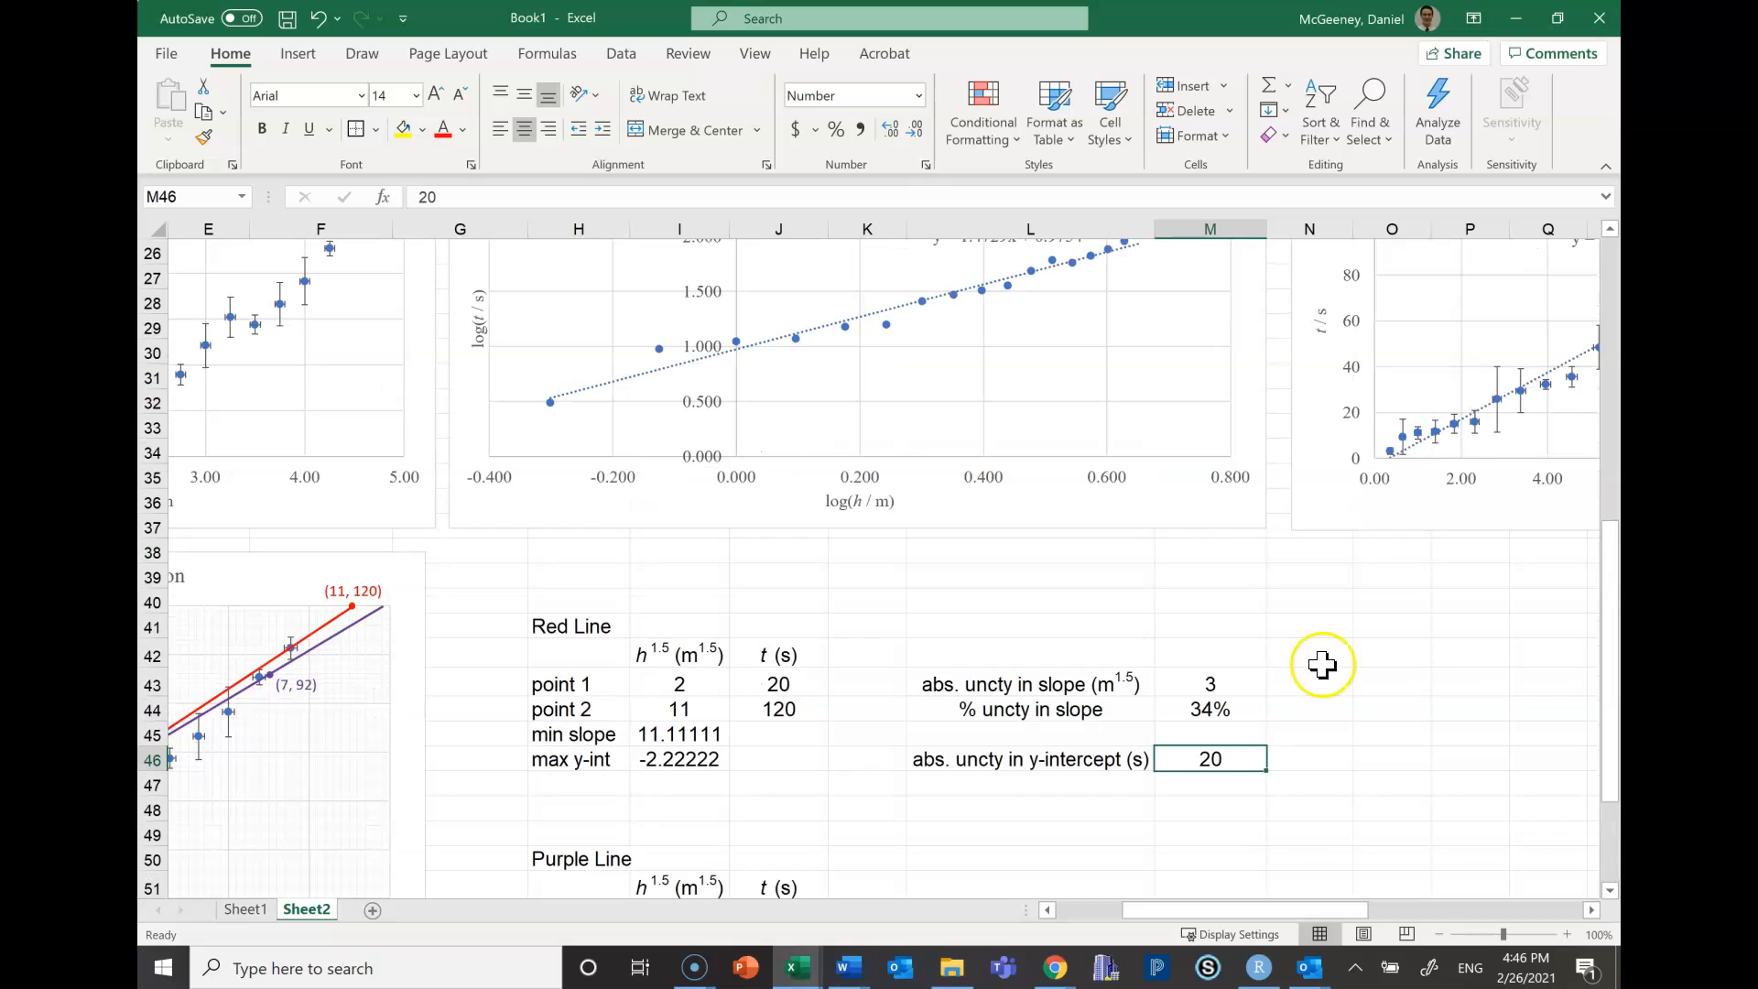
left_click_drag(1331, 911, 1395, 909)
scroll(1398, 829, "up", 2)
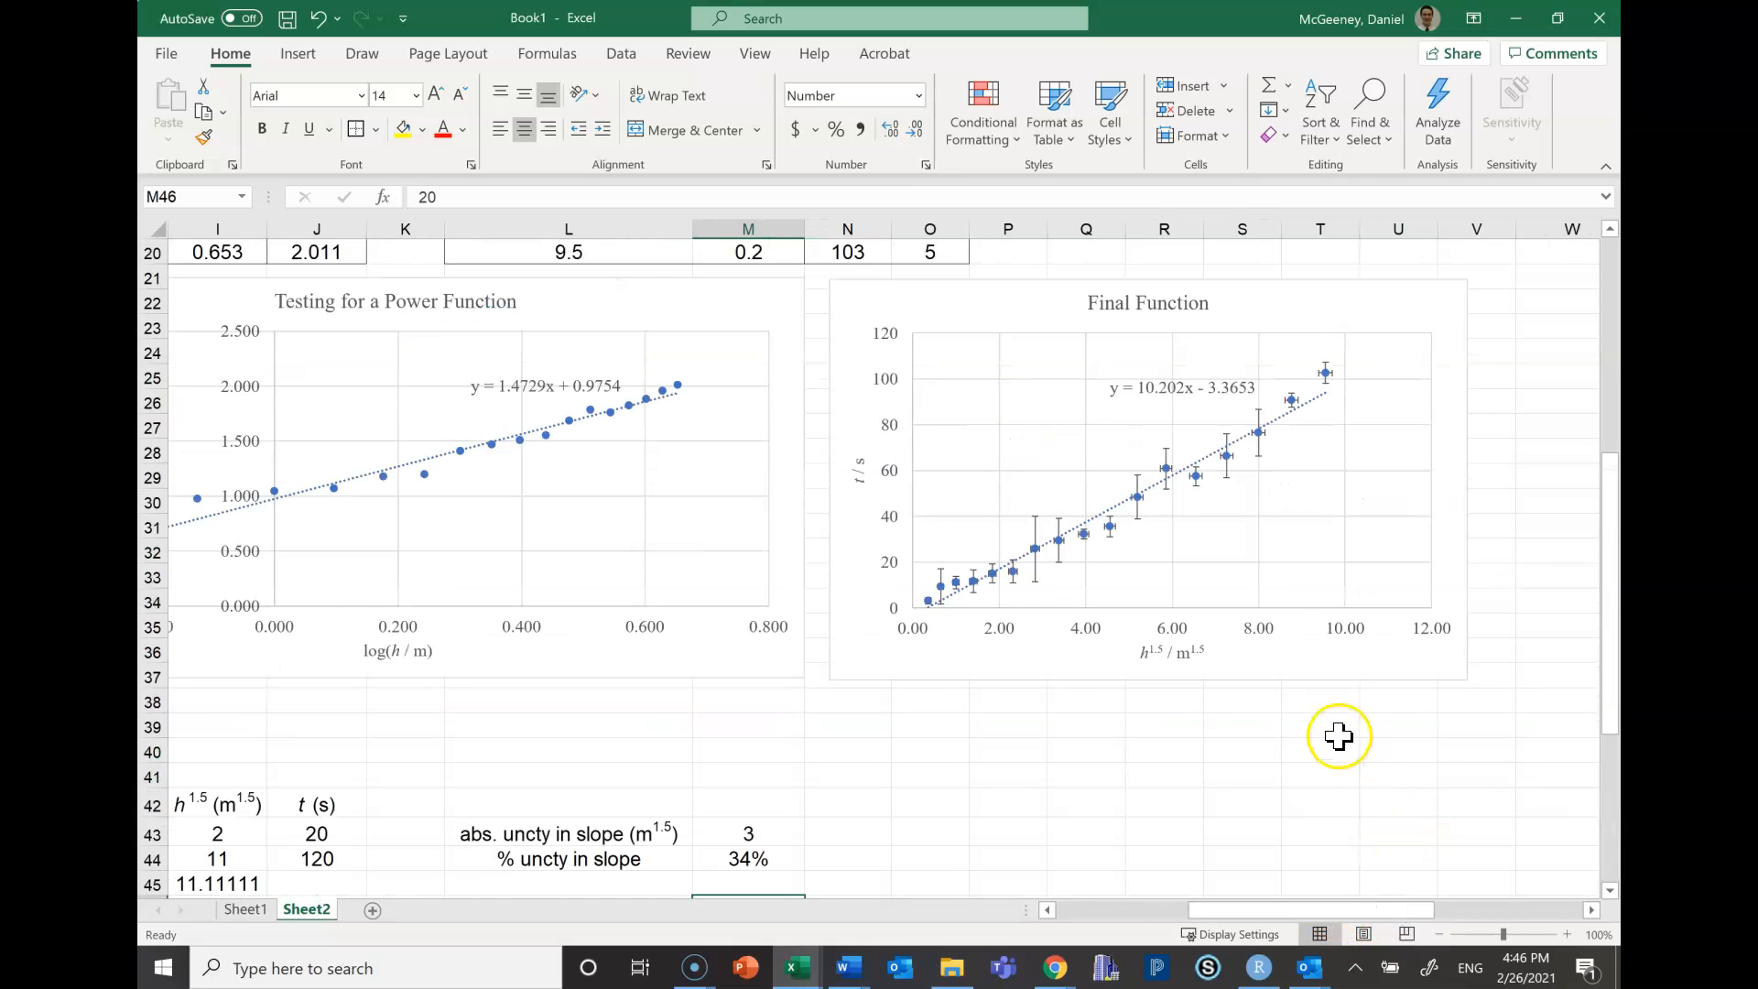
scroll(1318, 631, "down", 1)
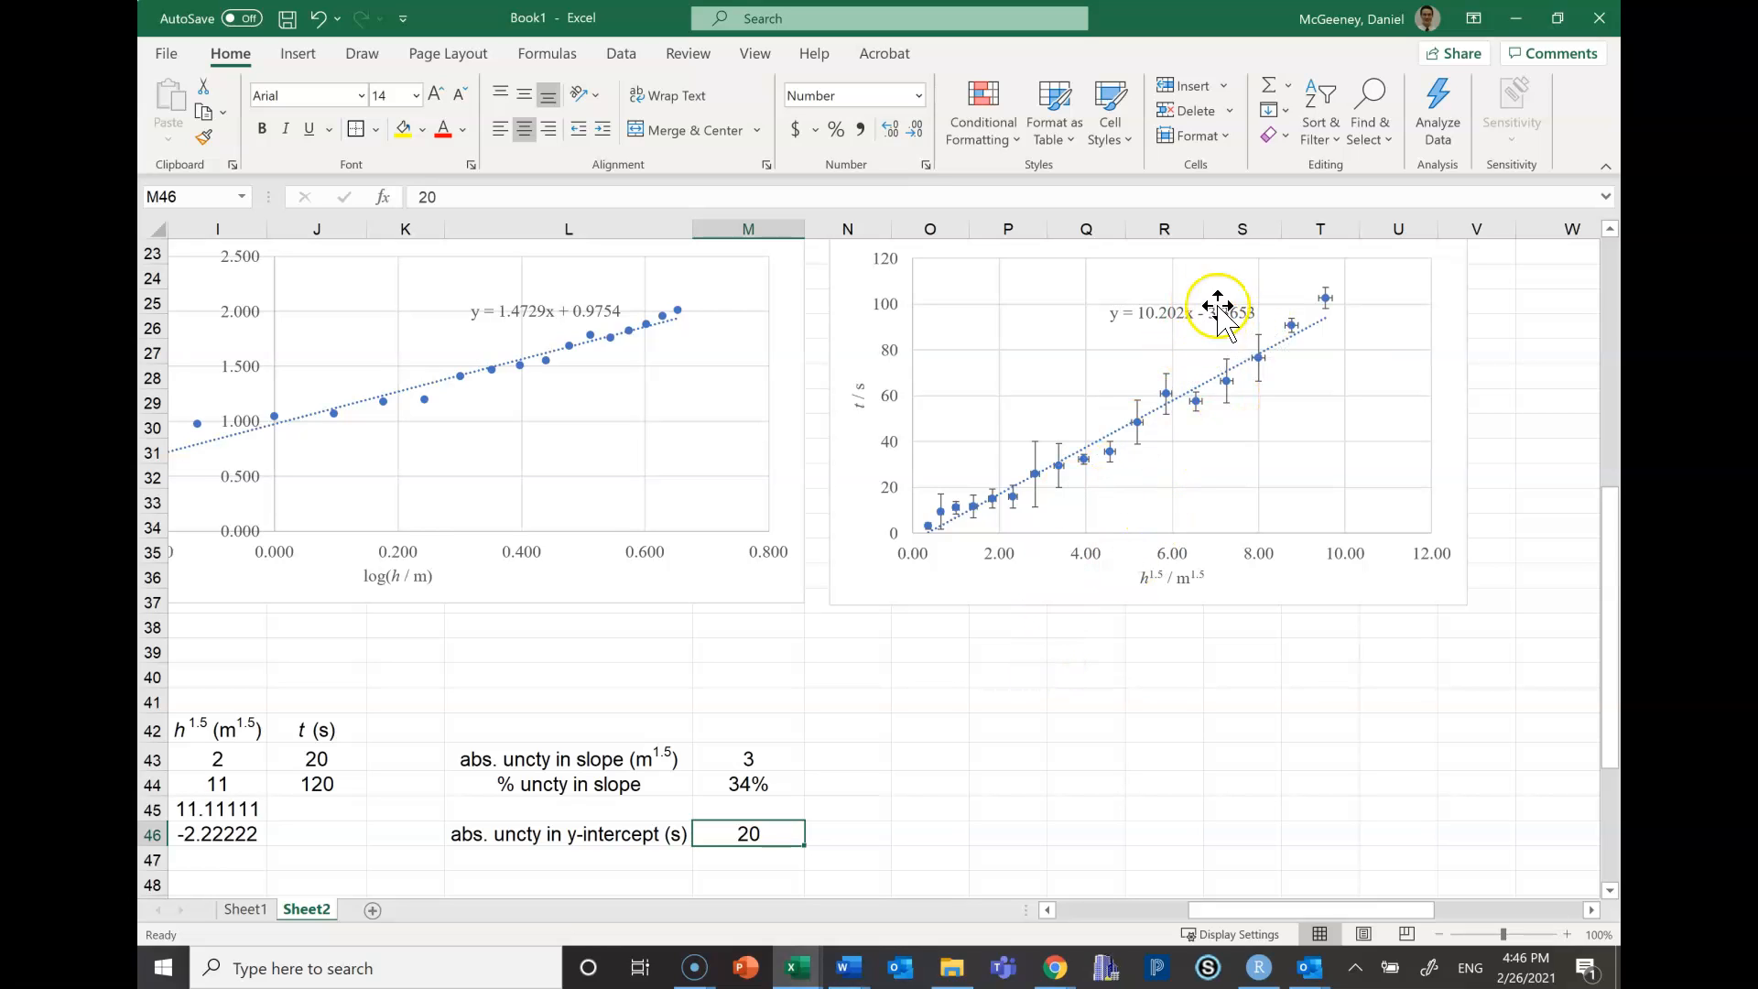
key("ctrl+z")
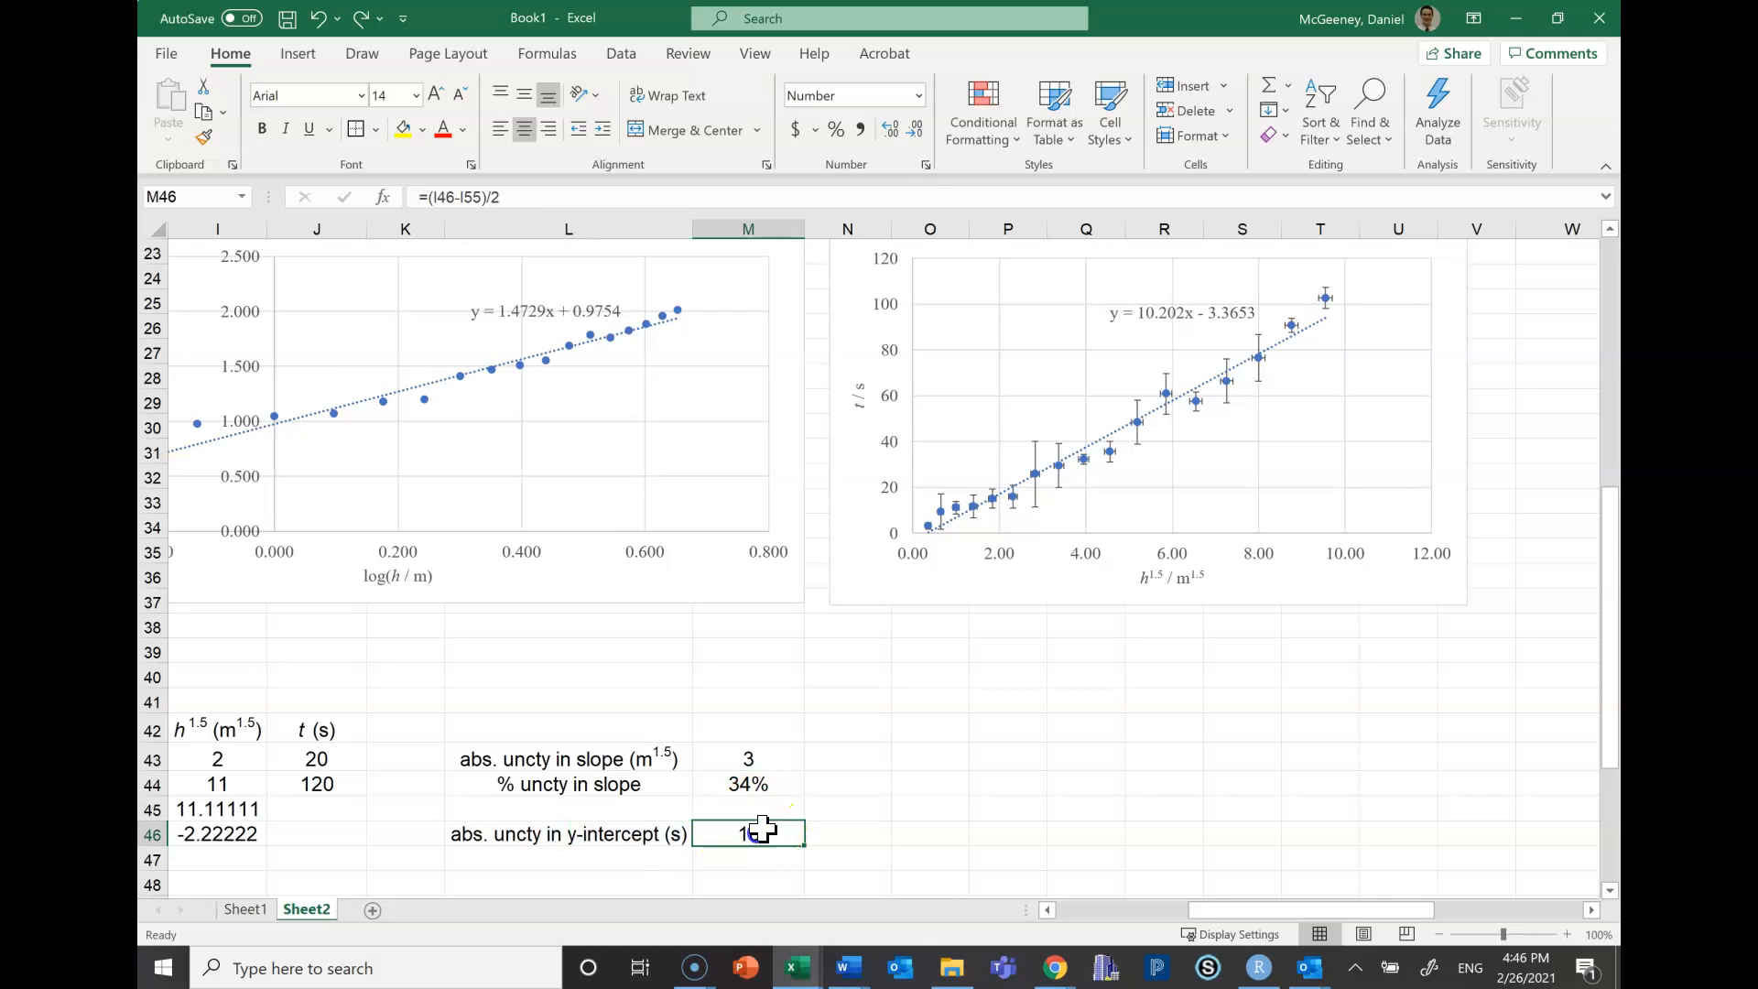
Compare the y-intercept in the original Final Function chart's trendline equation with its absolute uncertainty in M46
left_click_drag(595, 865, 739, 848)
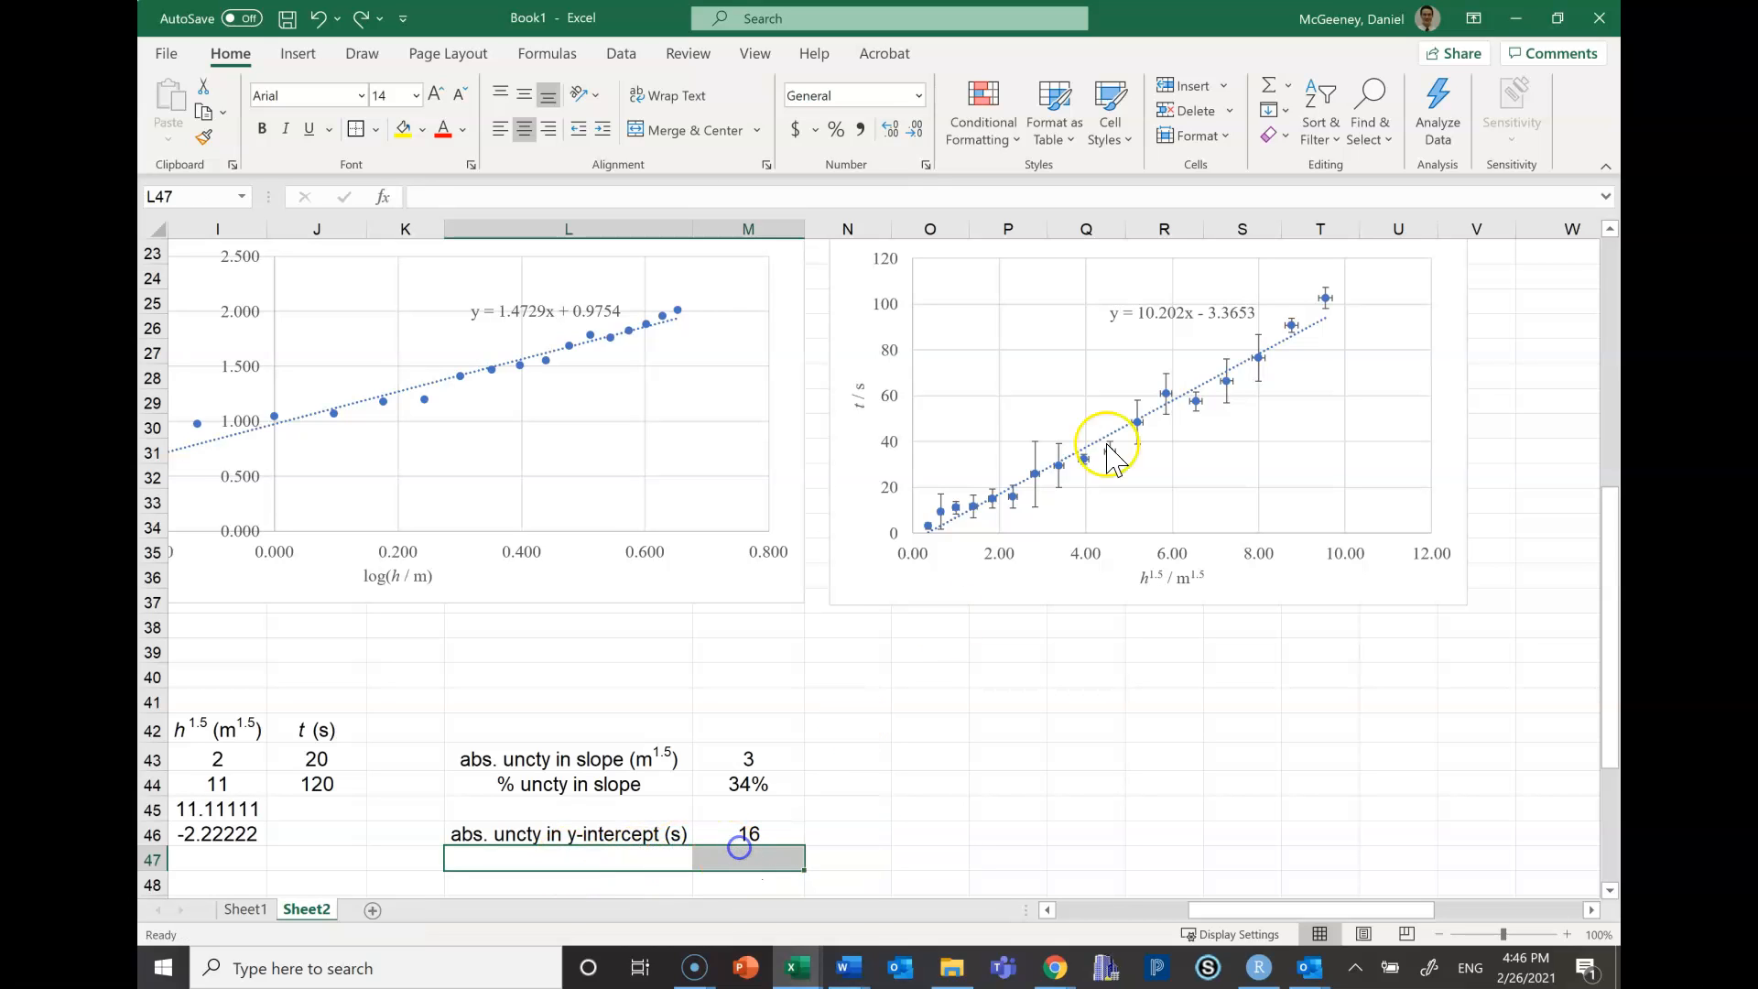
left_click(1221, 317)
left_click(1233, 307)
left_click_drag(1286, 303, 1206, 312)
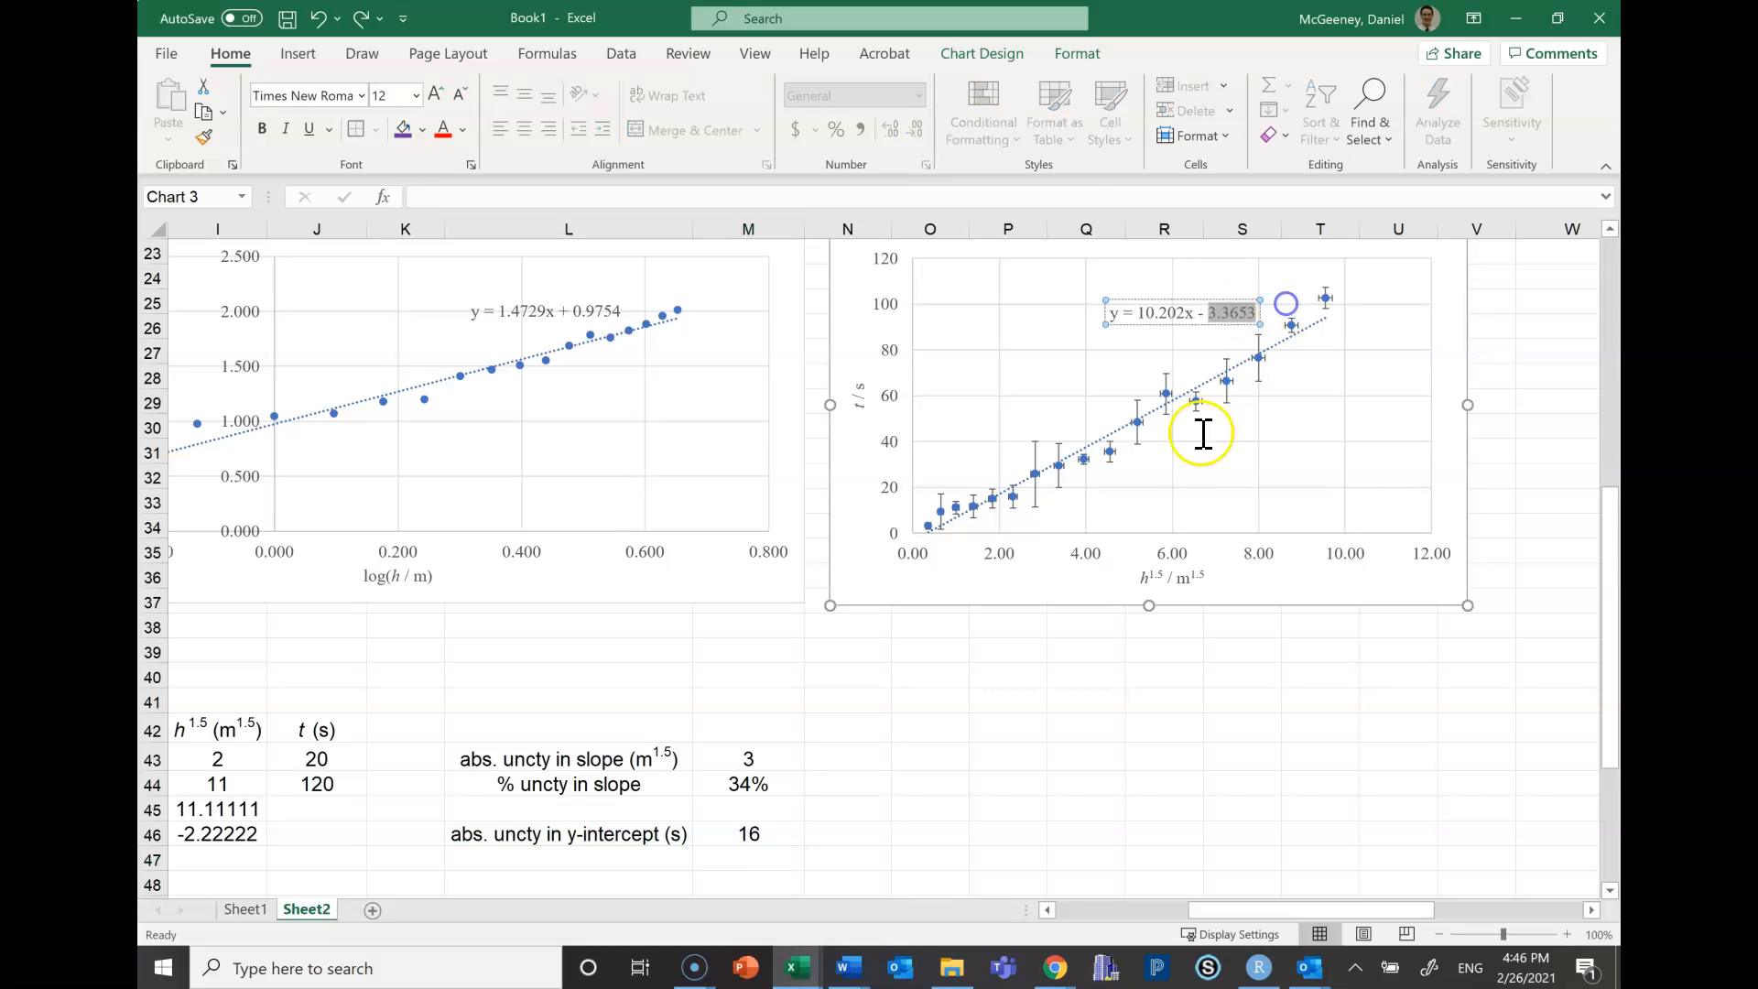
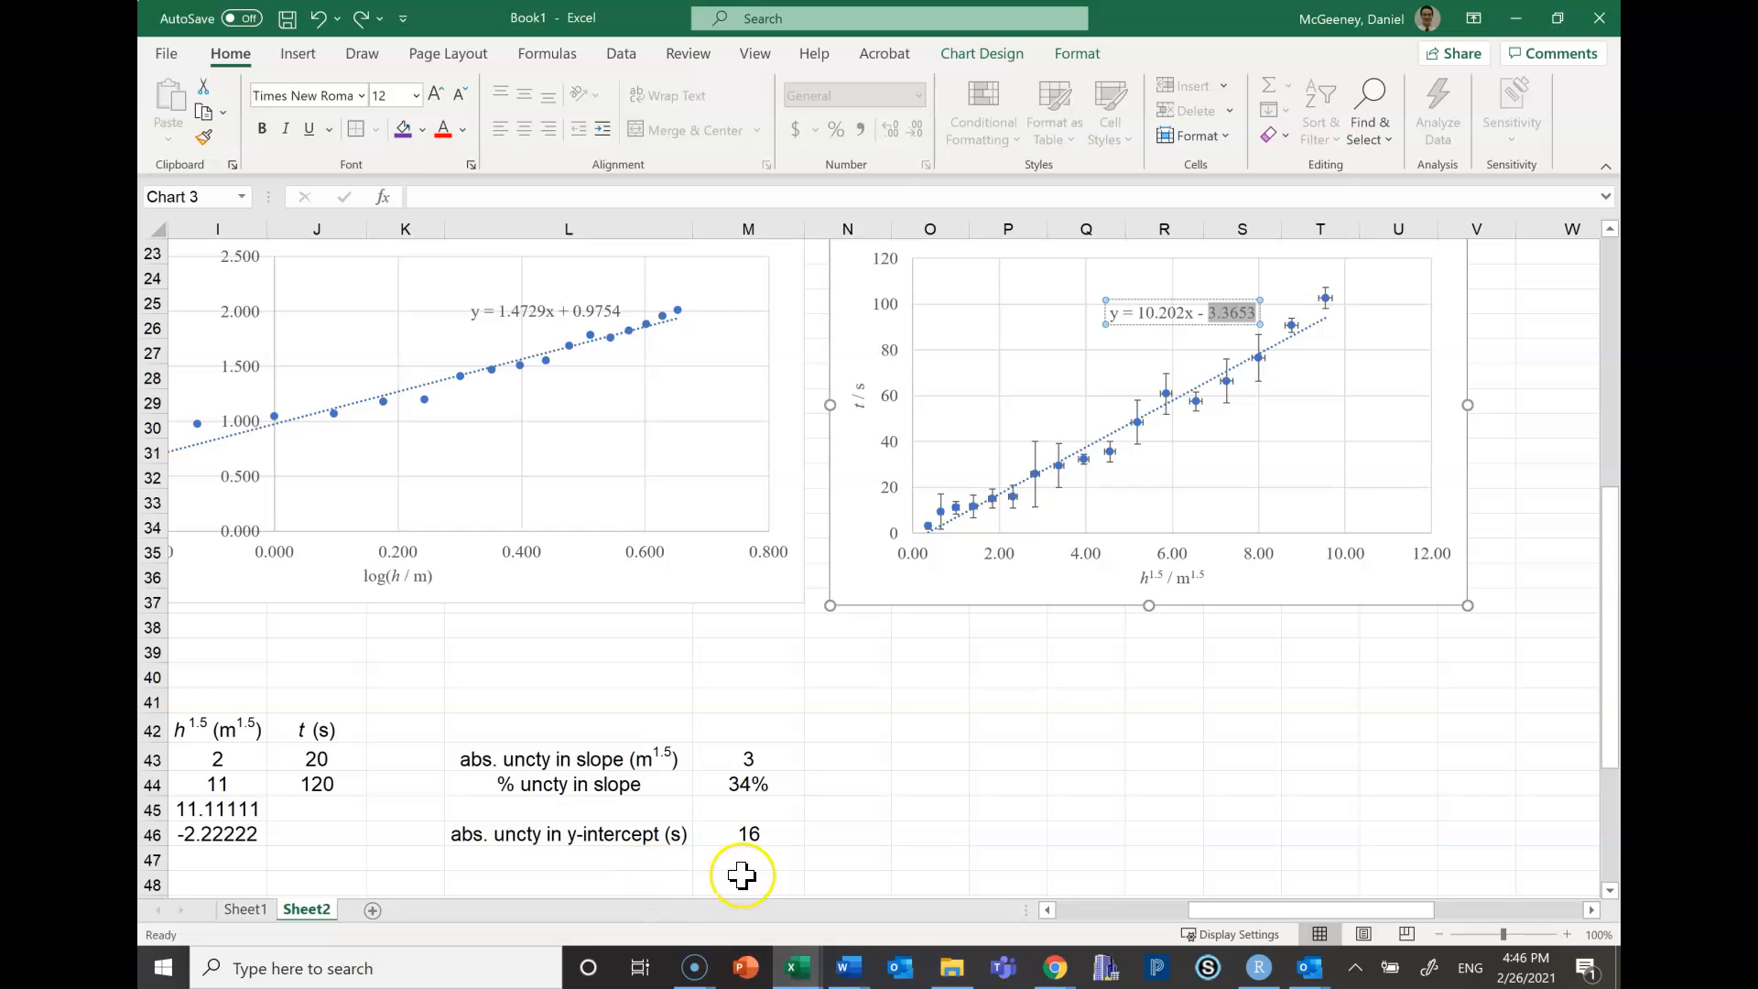
left_click(1092, 735)
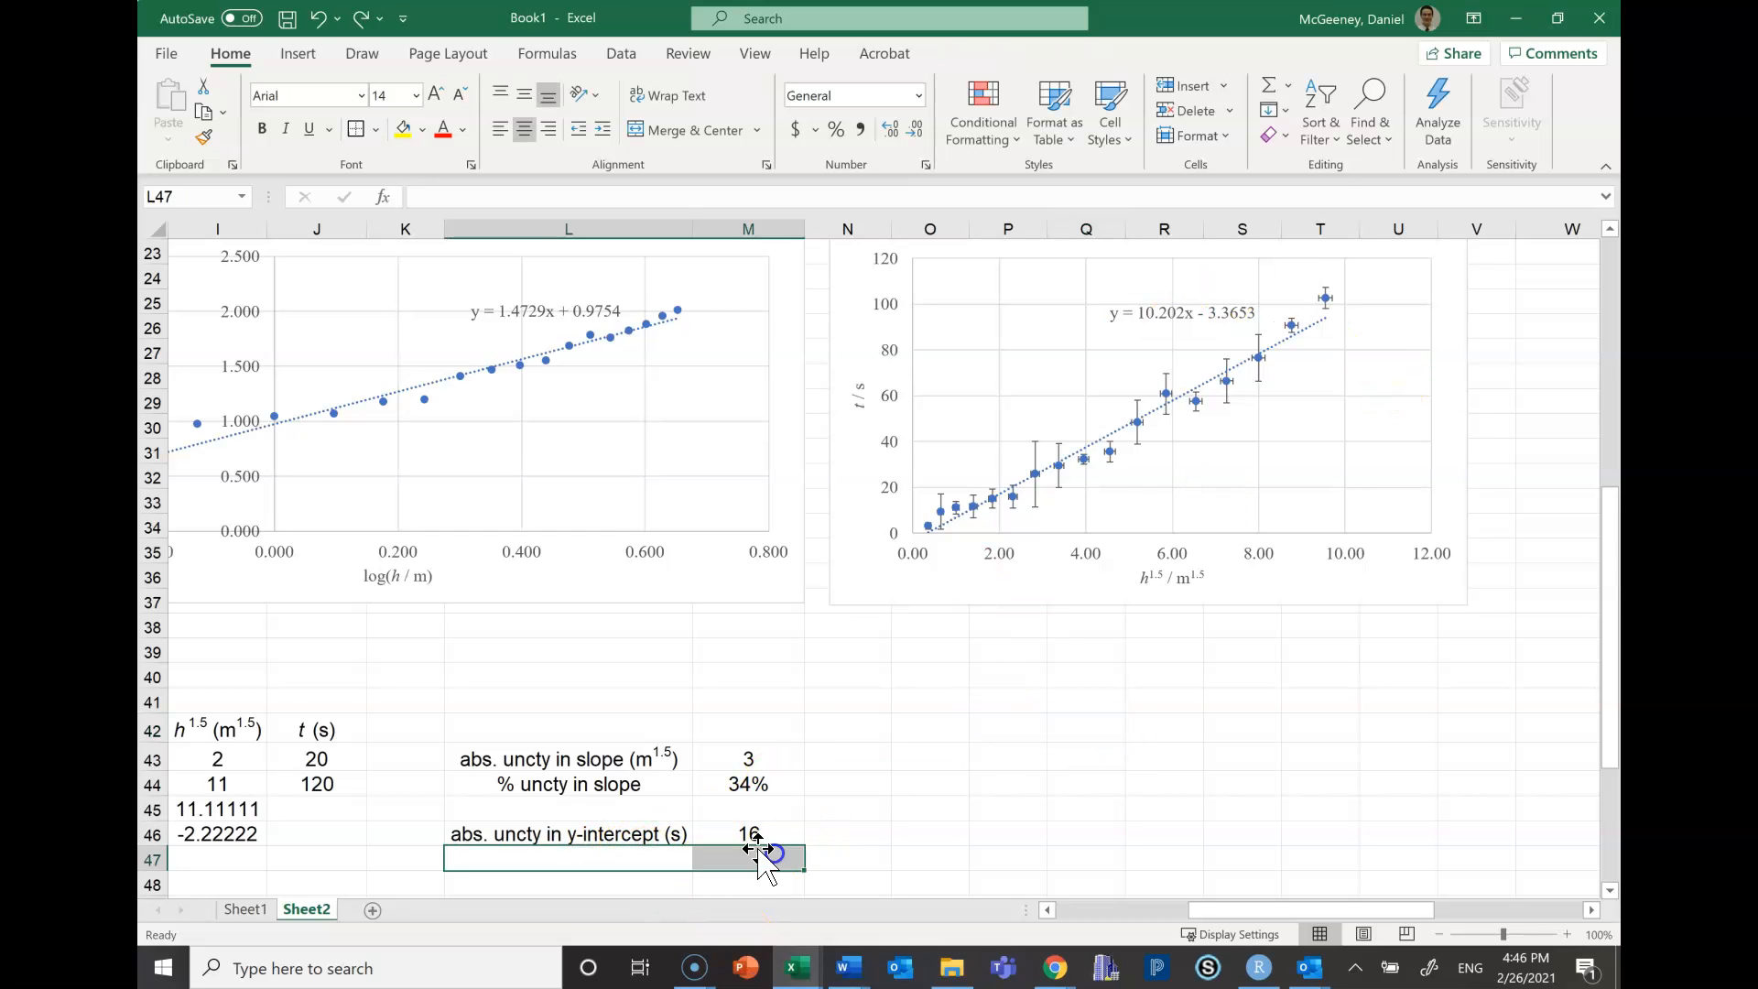
left_click(1216, 312)
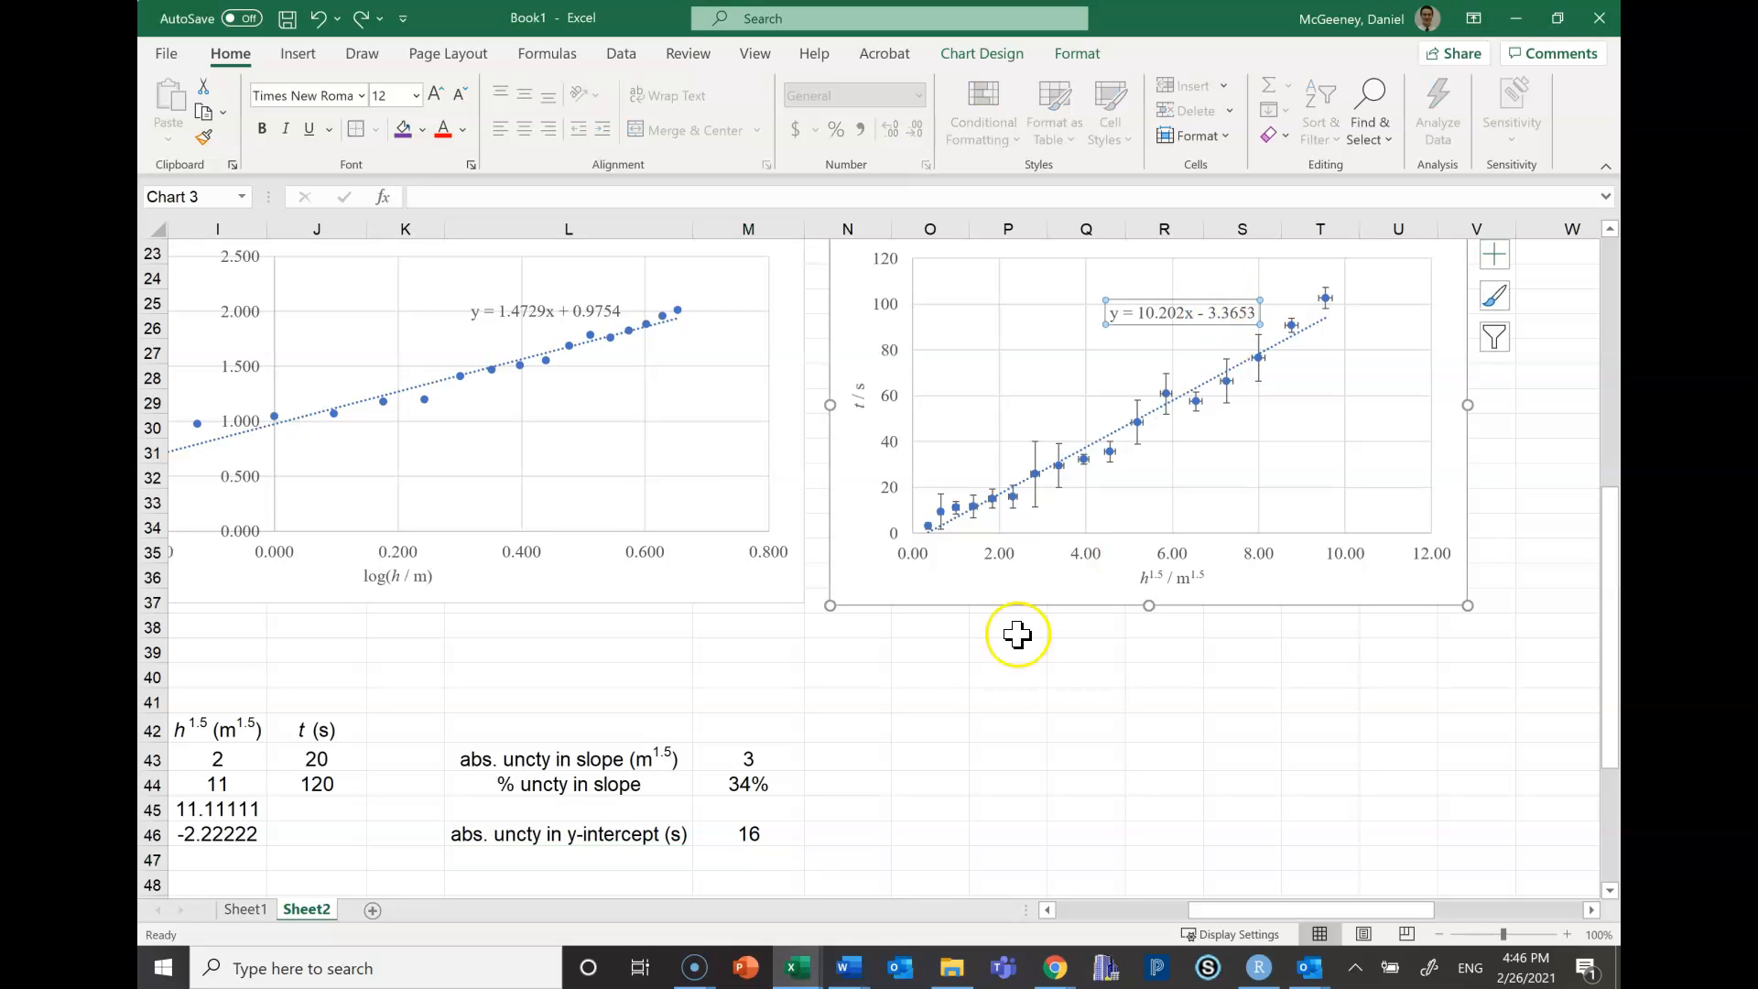
left_click(1007, 728)
scroll(769, 824, "down", 3)
scroll(643, 725, "left", 3)
left_click_drag(907, 632, 951, 633)
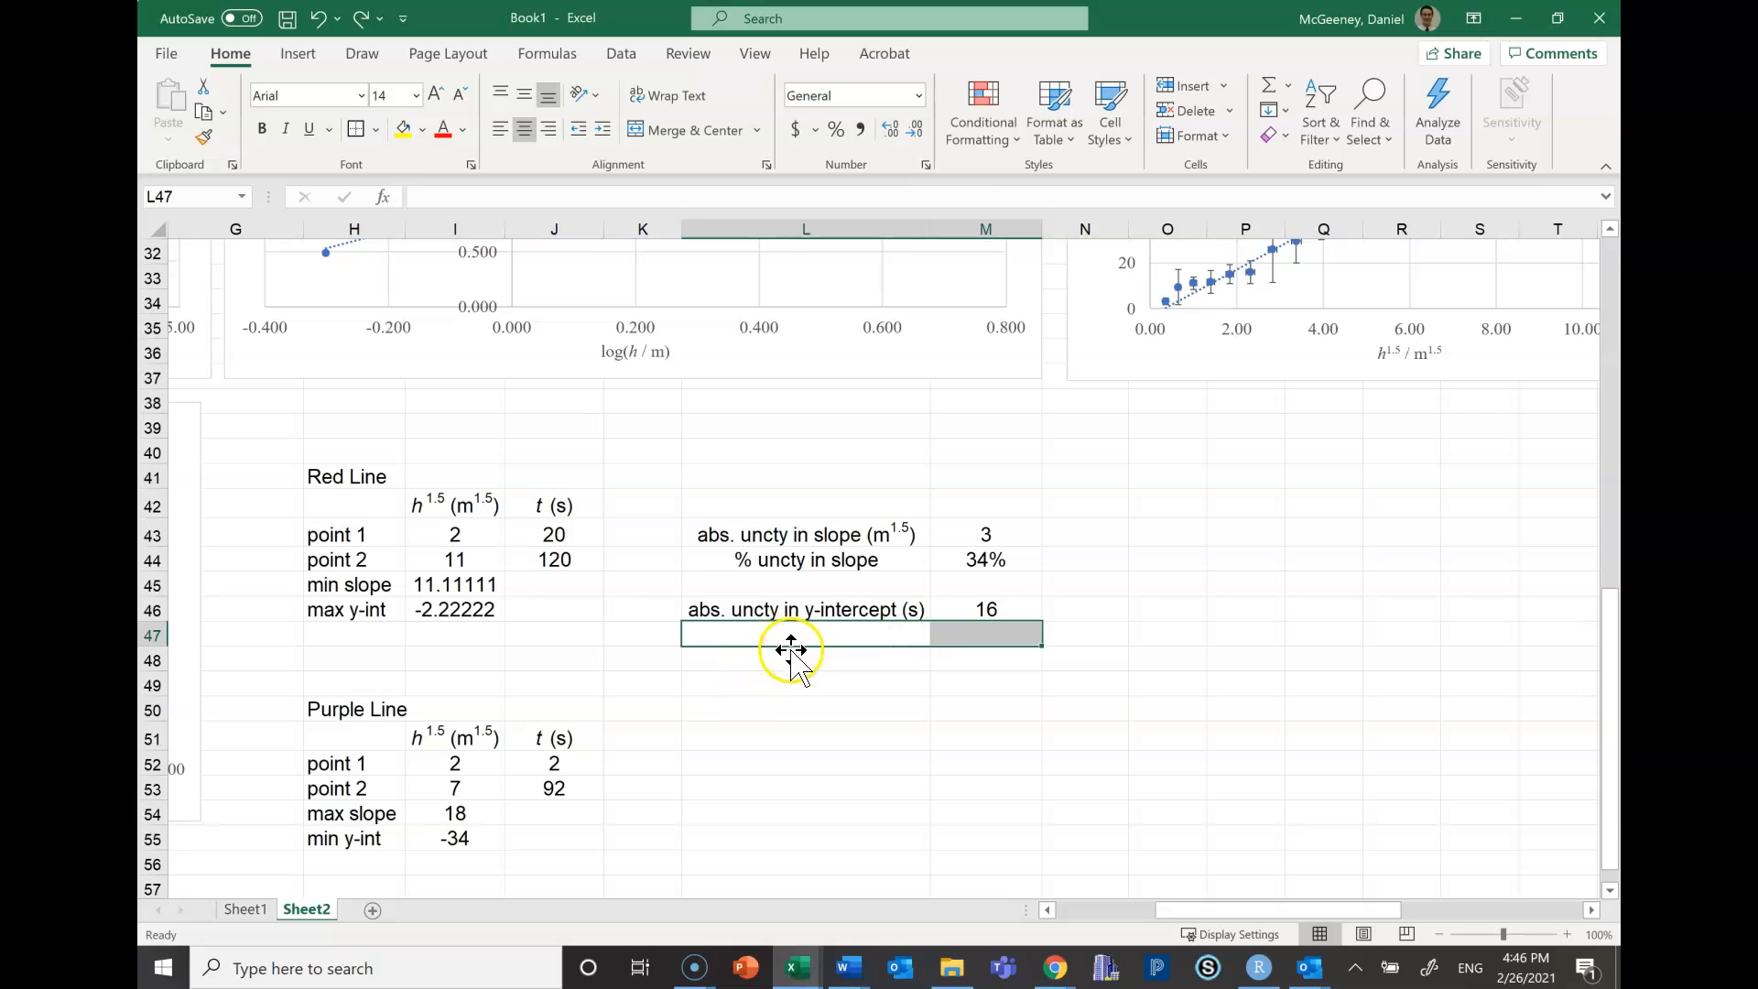
left_click(812, 694)
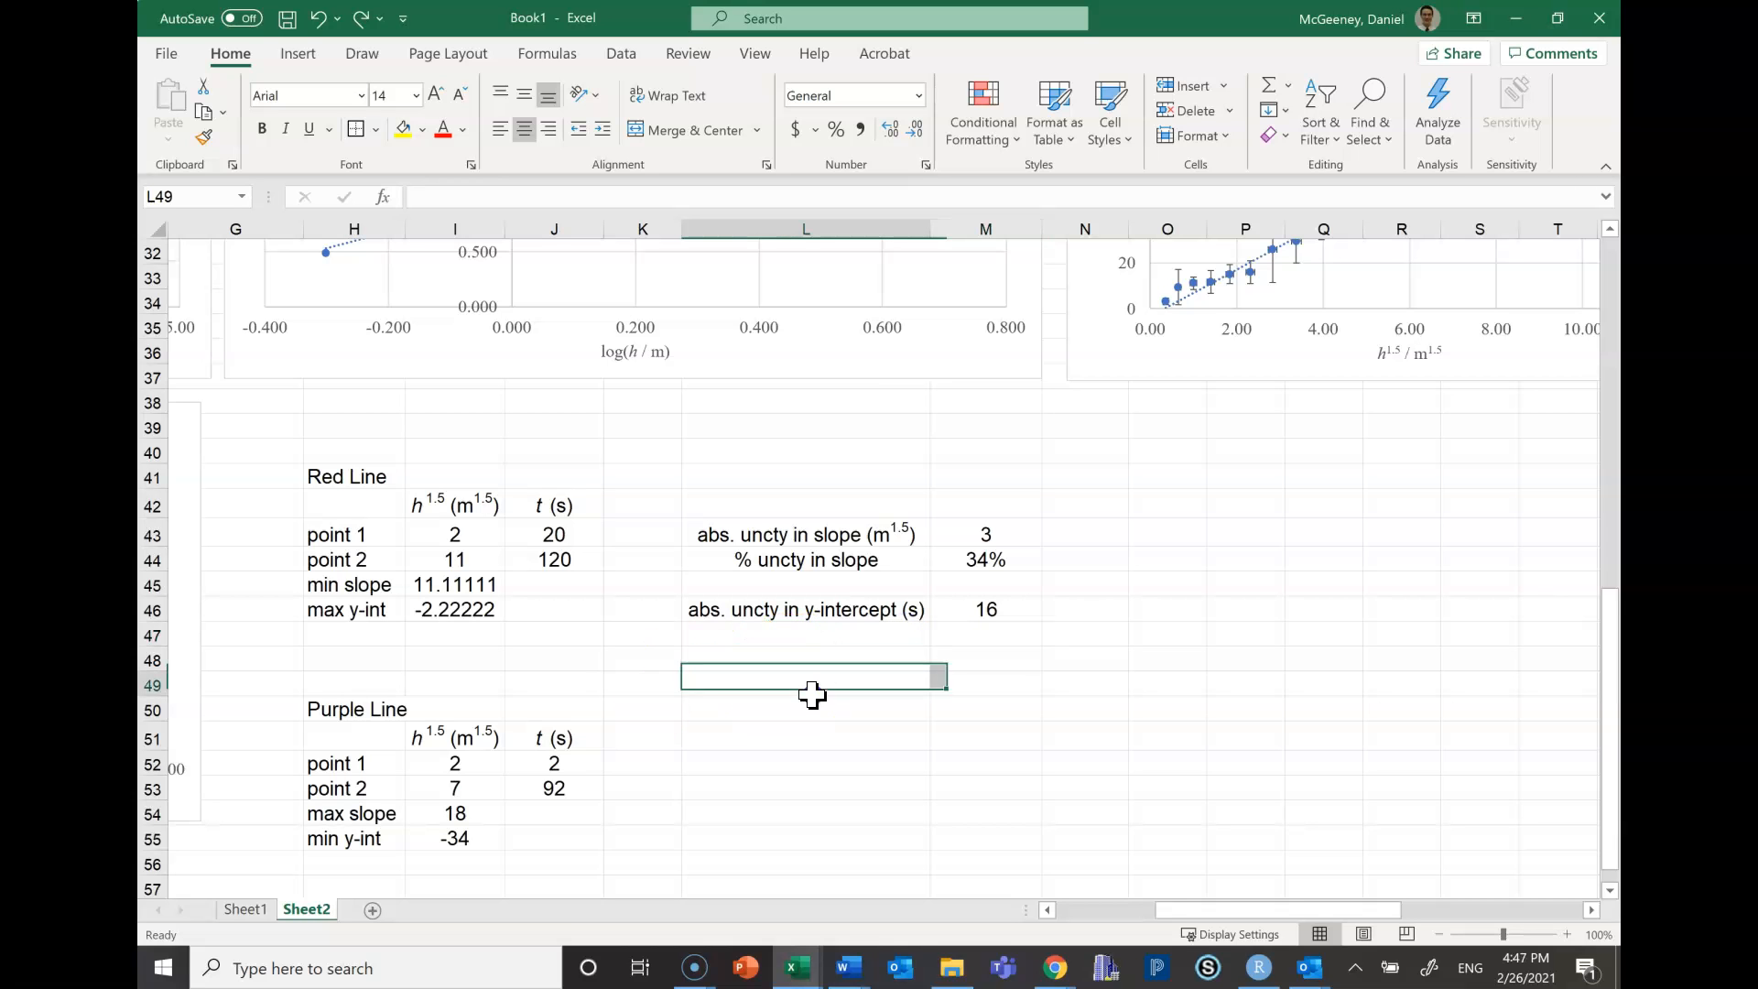
Copy the trendline equation from the original Final Function chart into cell P39
scroll(843, 698, "left", 3)
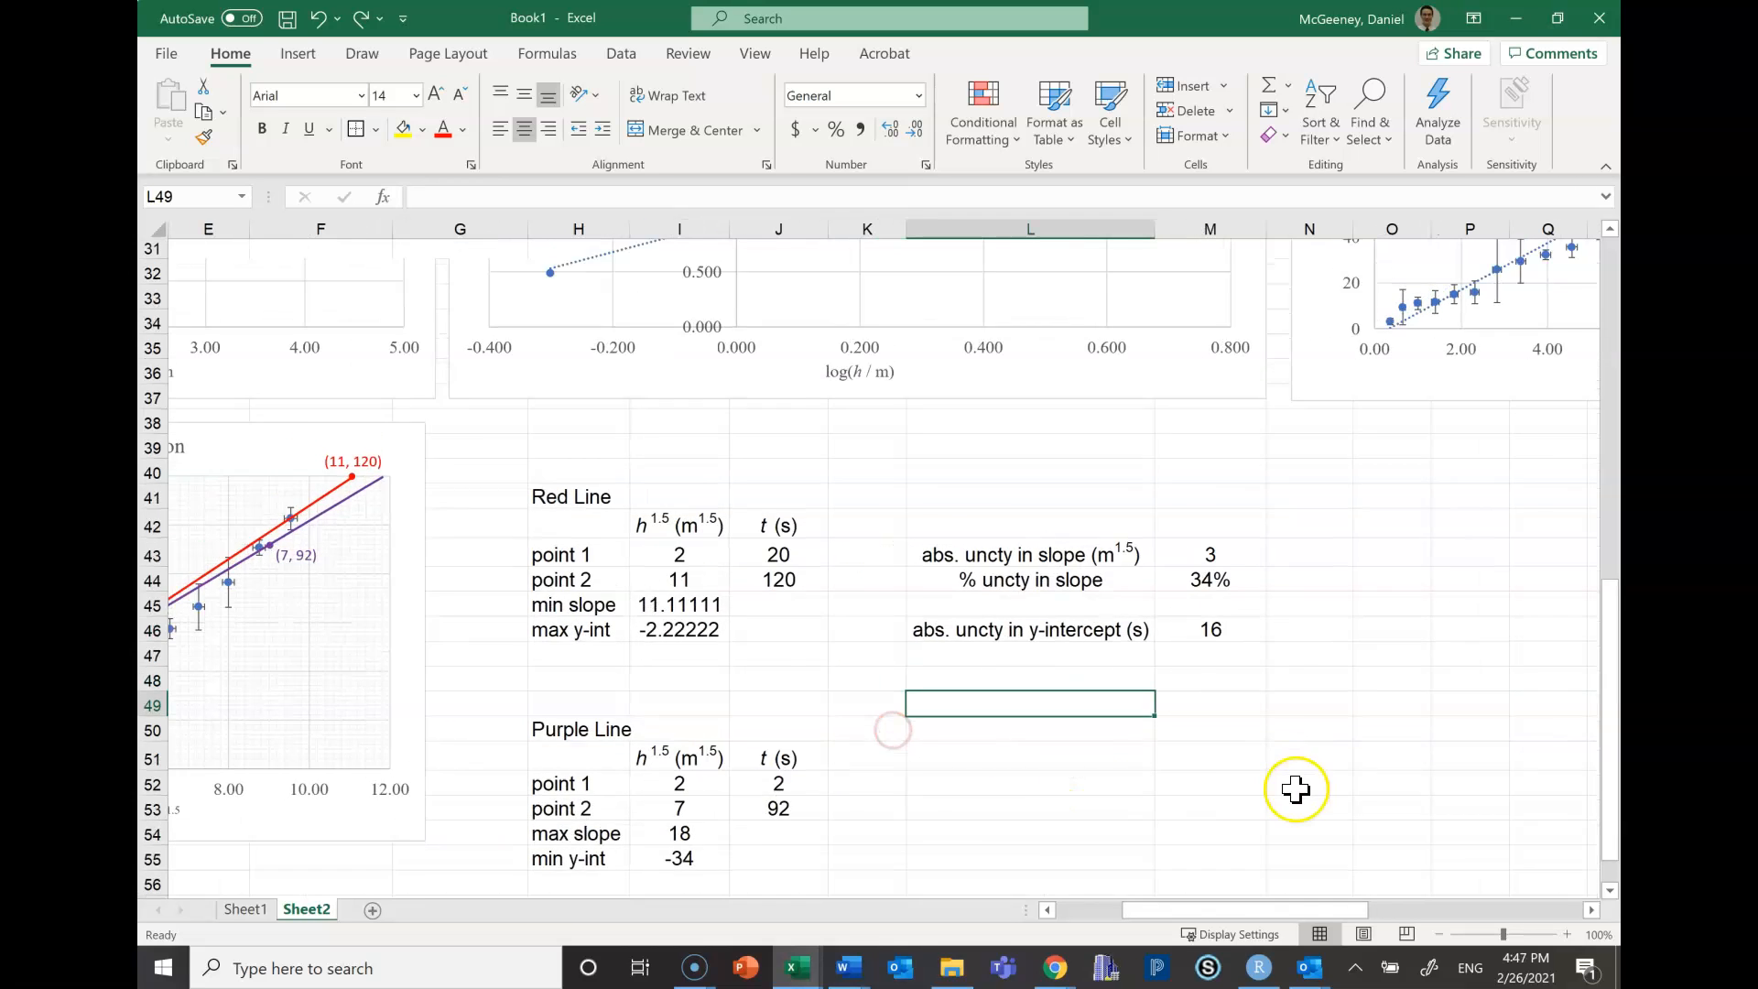
scroll(1091, 710, "up", 6)
scroll(1169, 710, "down", 2)
scroll(1209, 765, "right", 5)
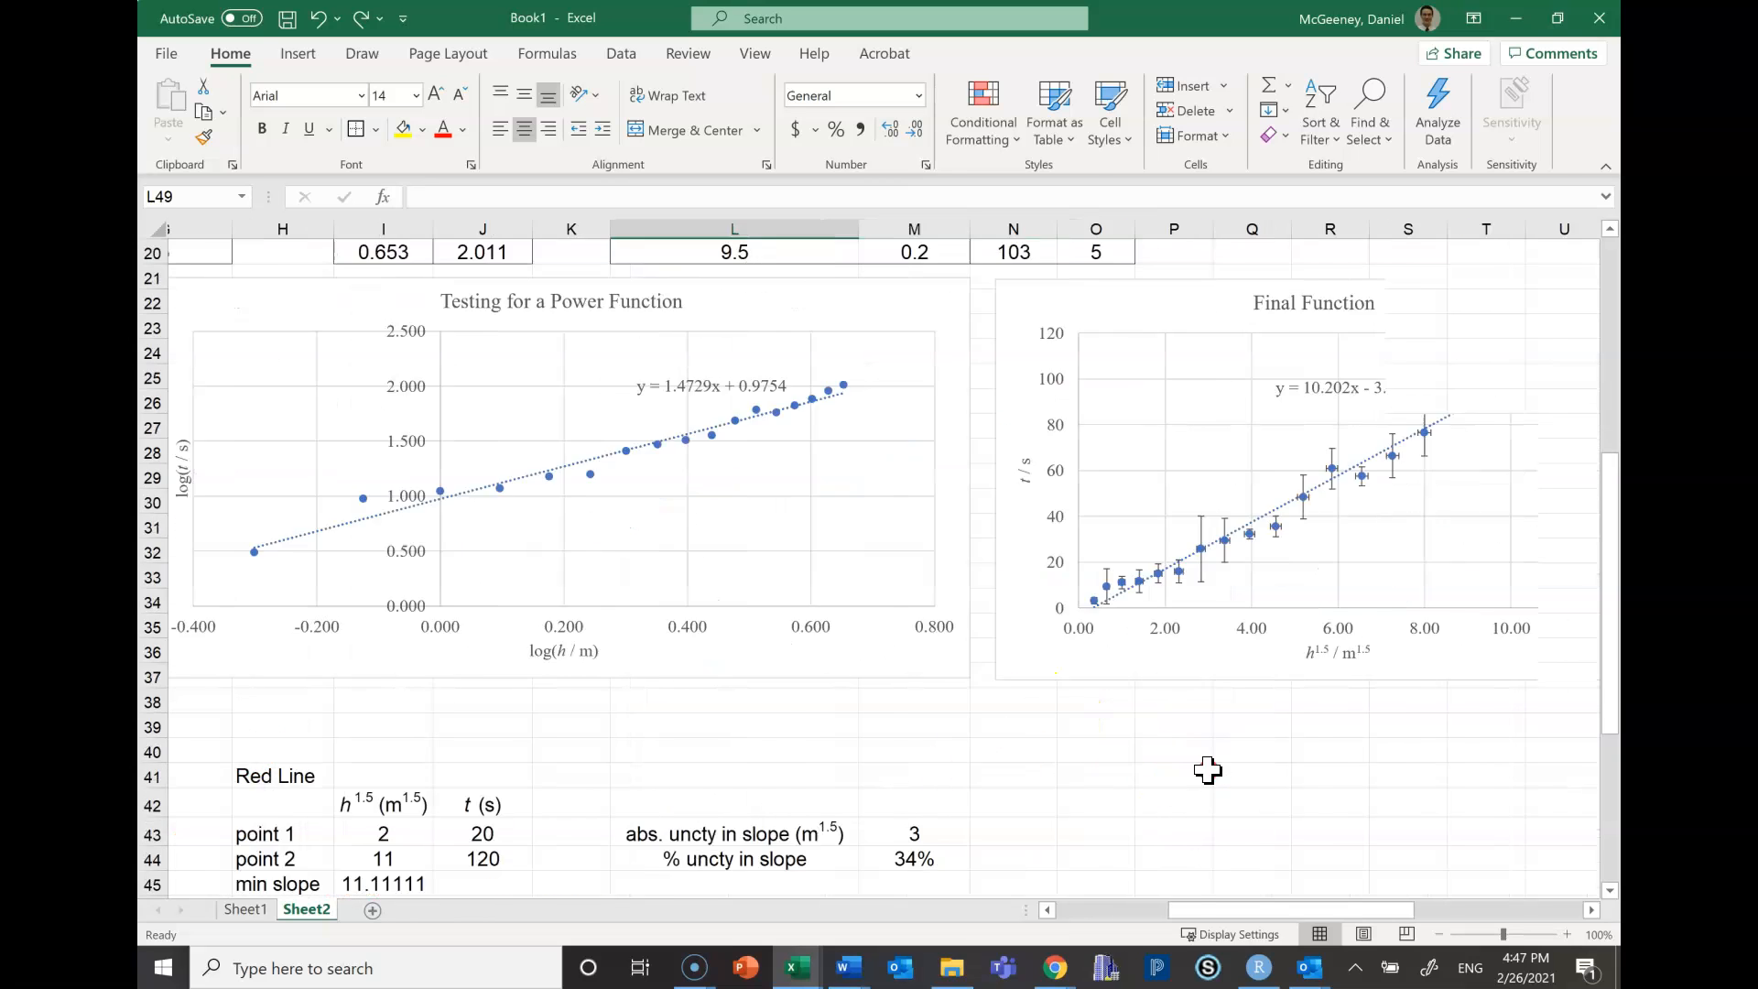
scroll(1089, 641, "down", 2)
scroll(1090, 641, "up", 2)
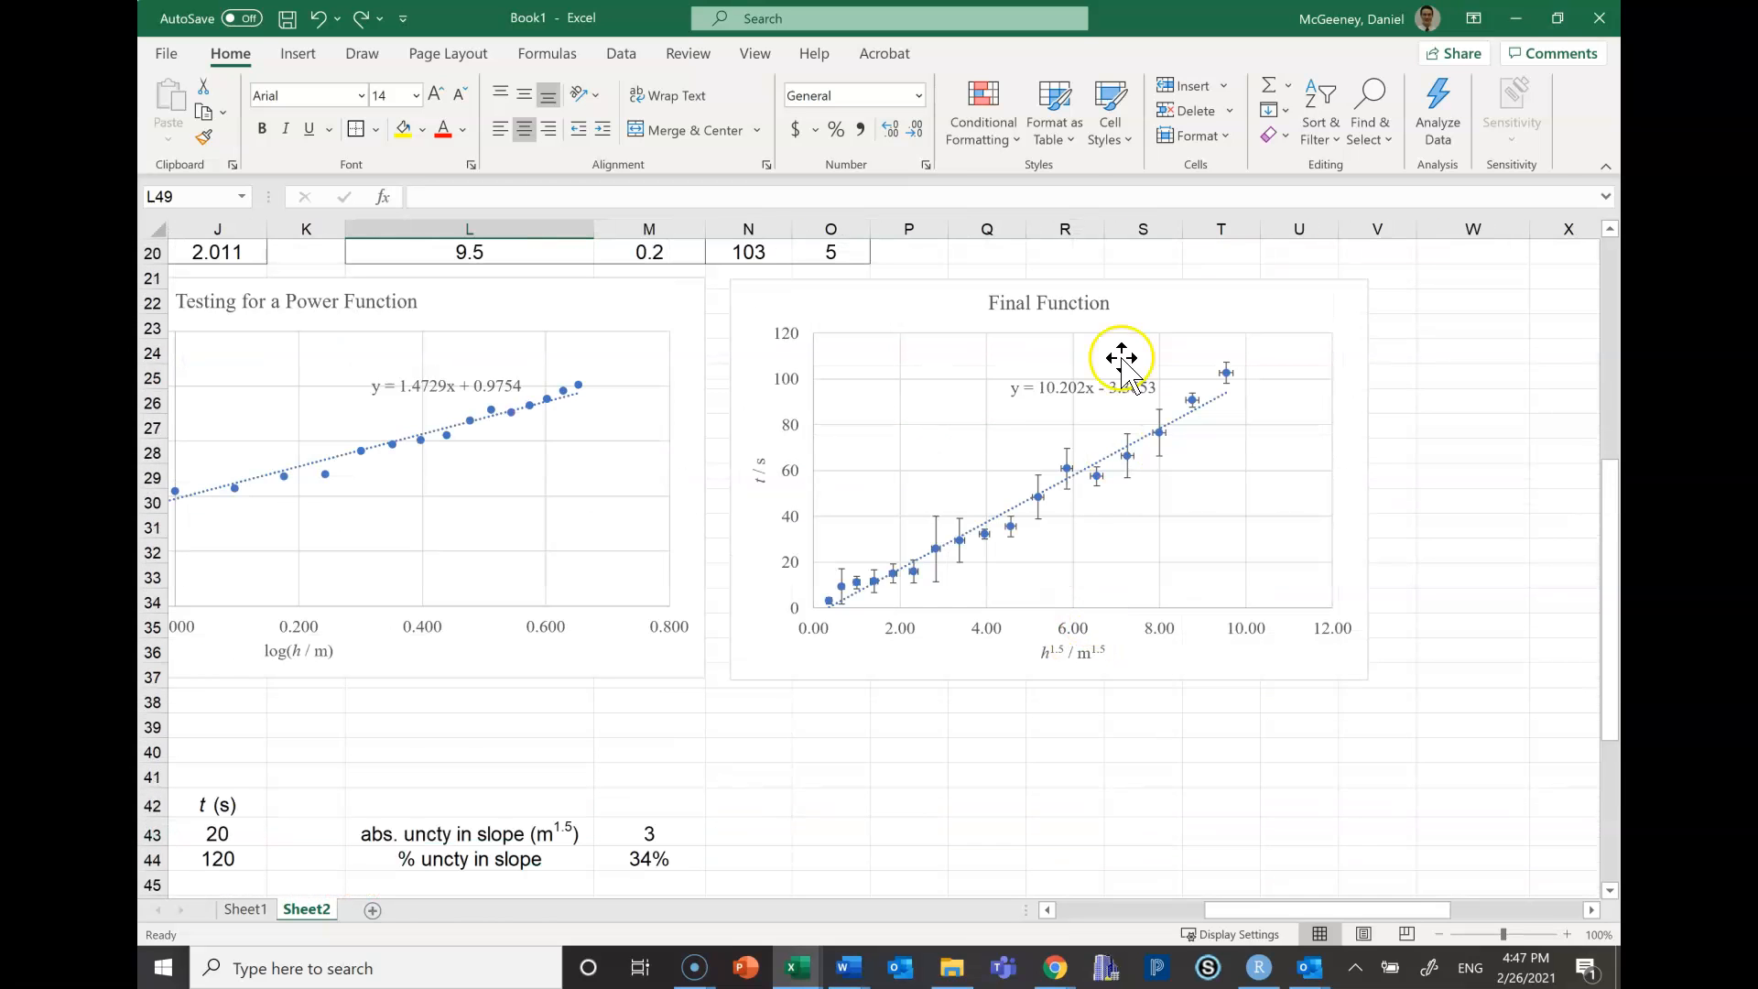
left_click(1054, 388)
left_click_drag(1017, 388, 1190, 382)
key("ctrl+c")
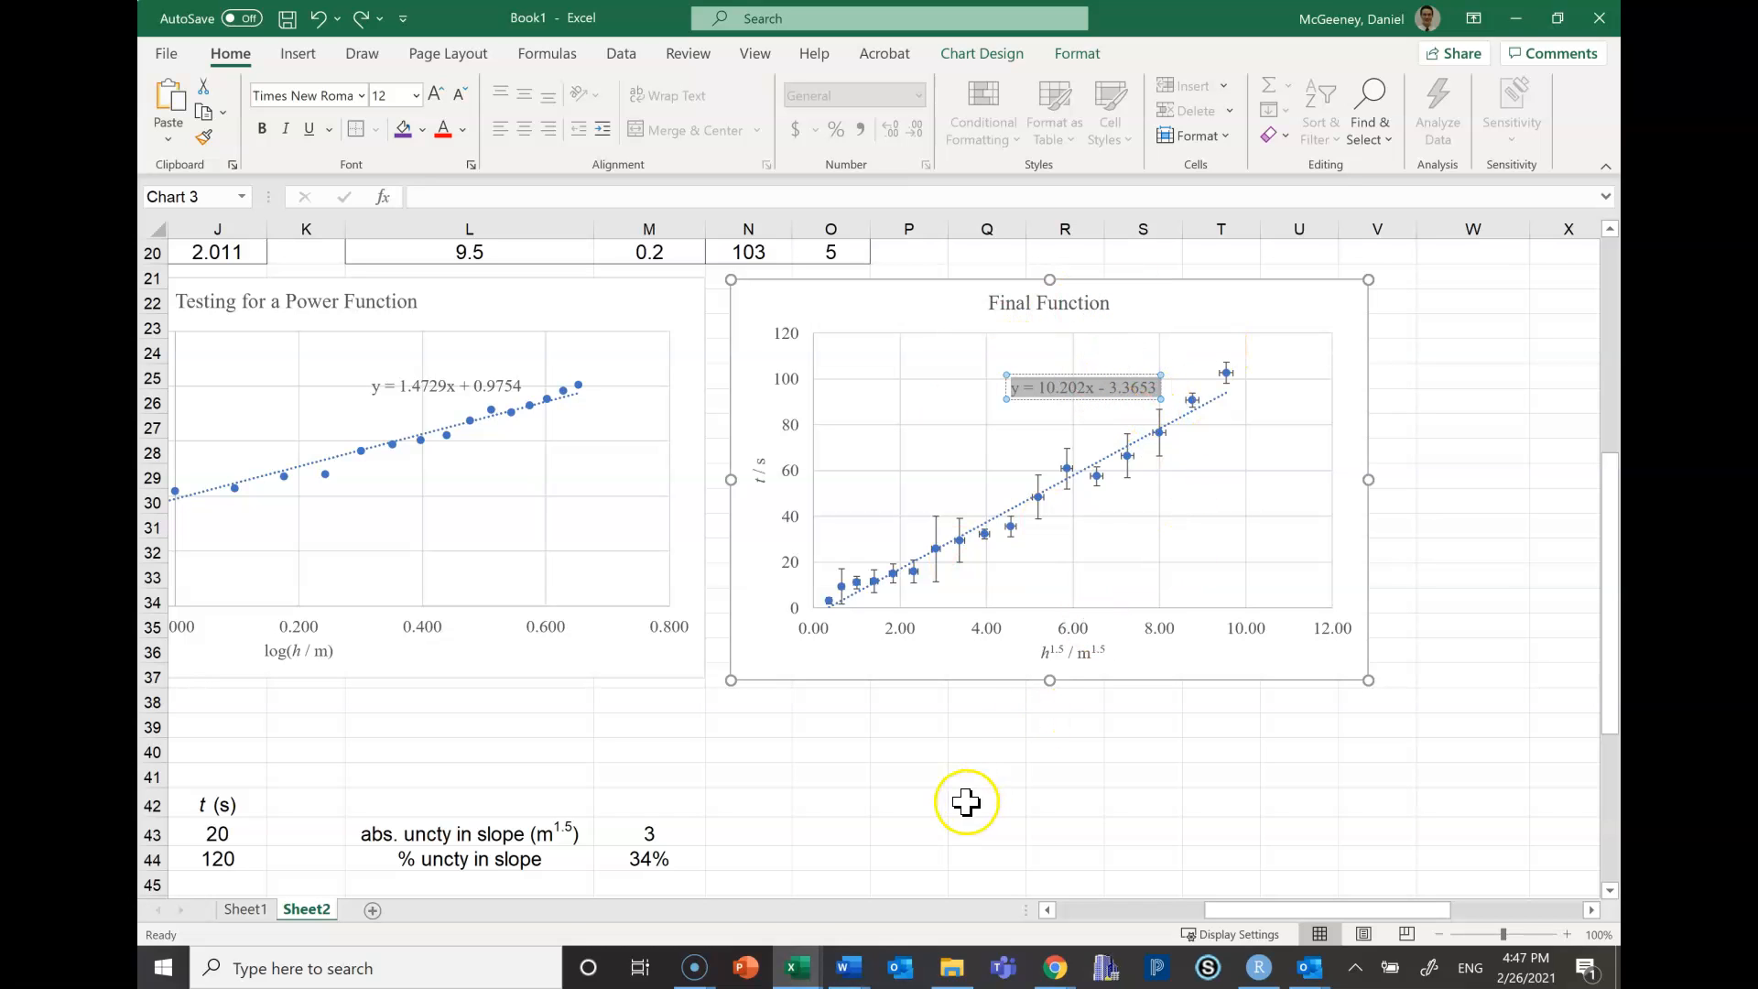
left_click(909, 726)
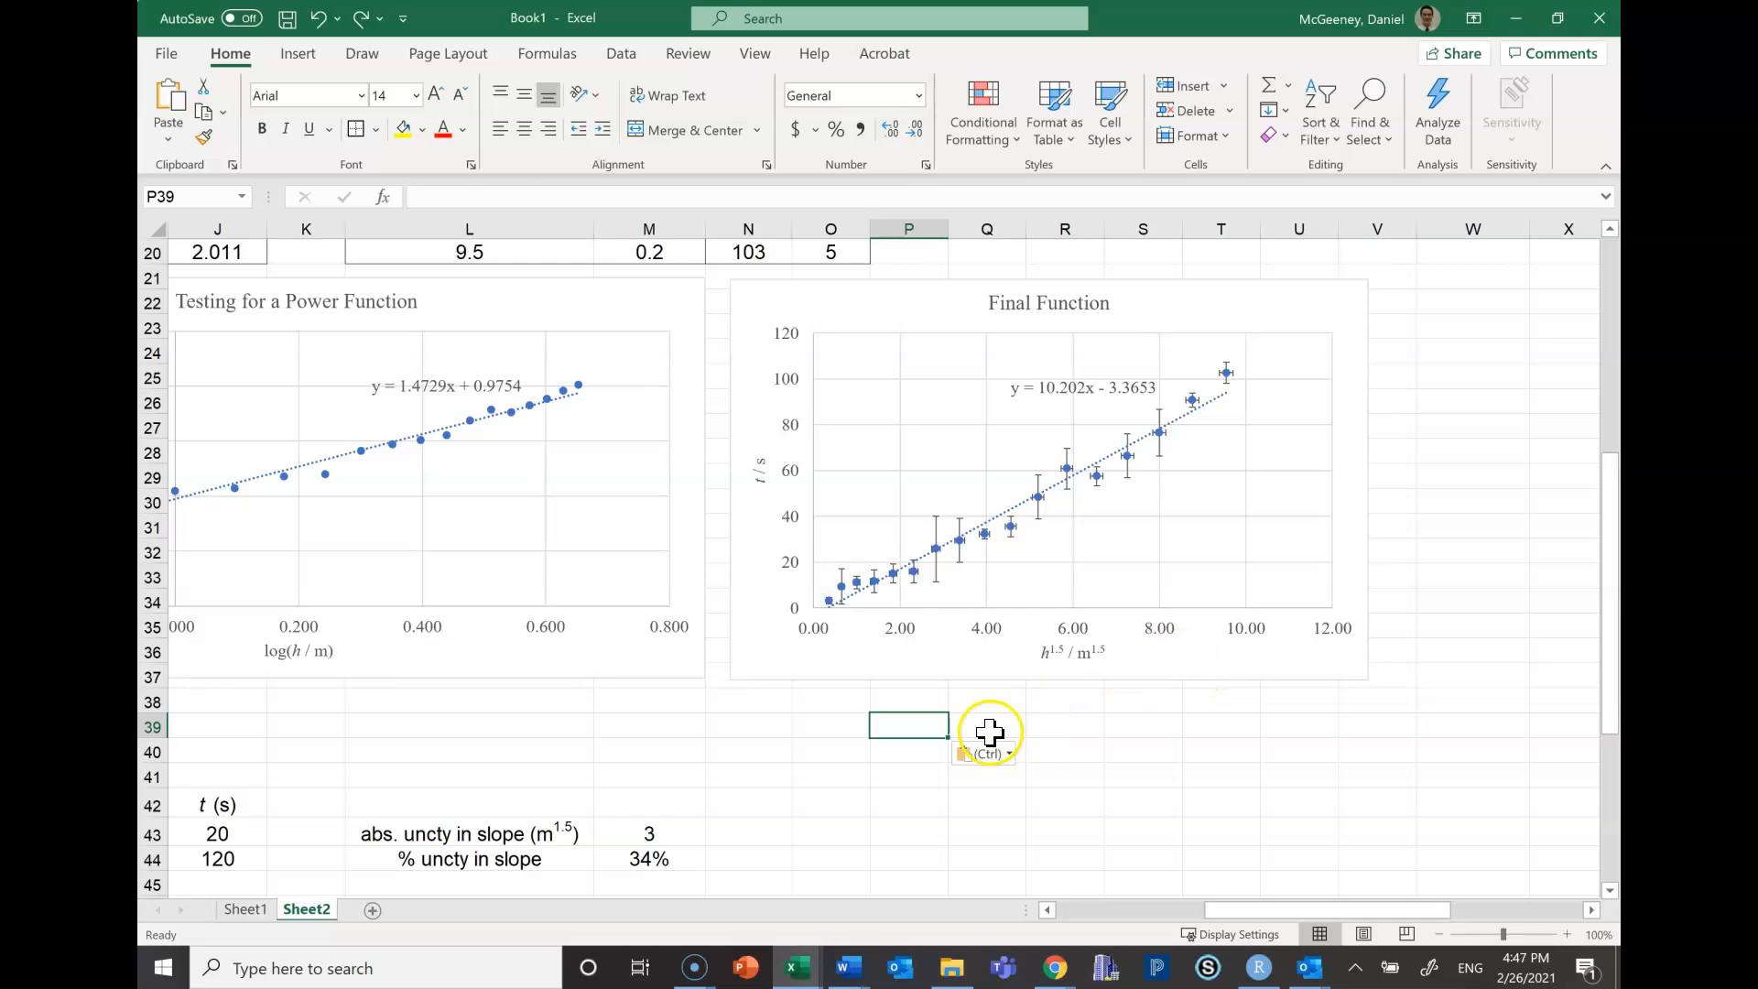
key("ctrl+v")
Duplicate the equation from P39 into P40 and replace y with italic t and x with italic h followed by 1.5
left_click(1000, 753)
left_click(950, 777)
left_click(914, 754)
key("ctrl+v")
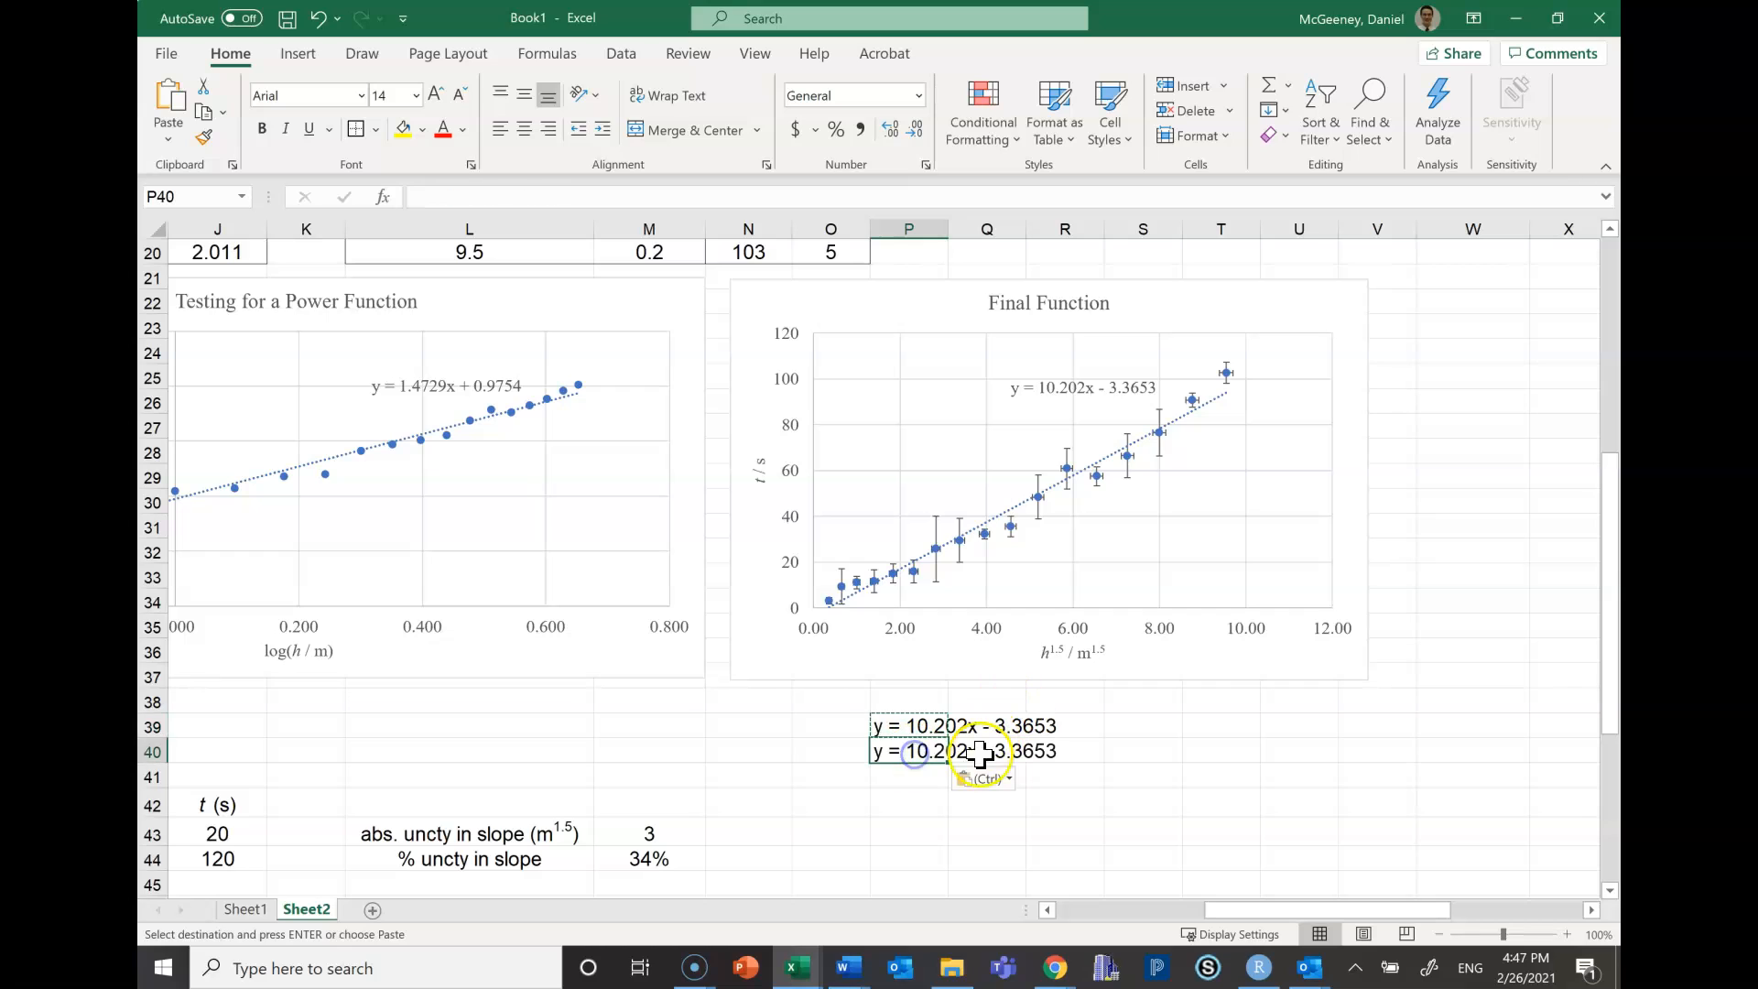
double_click(880, 753)
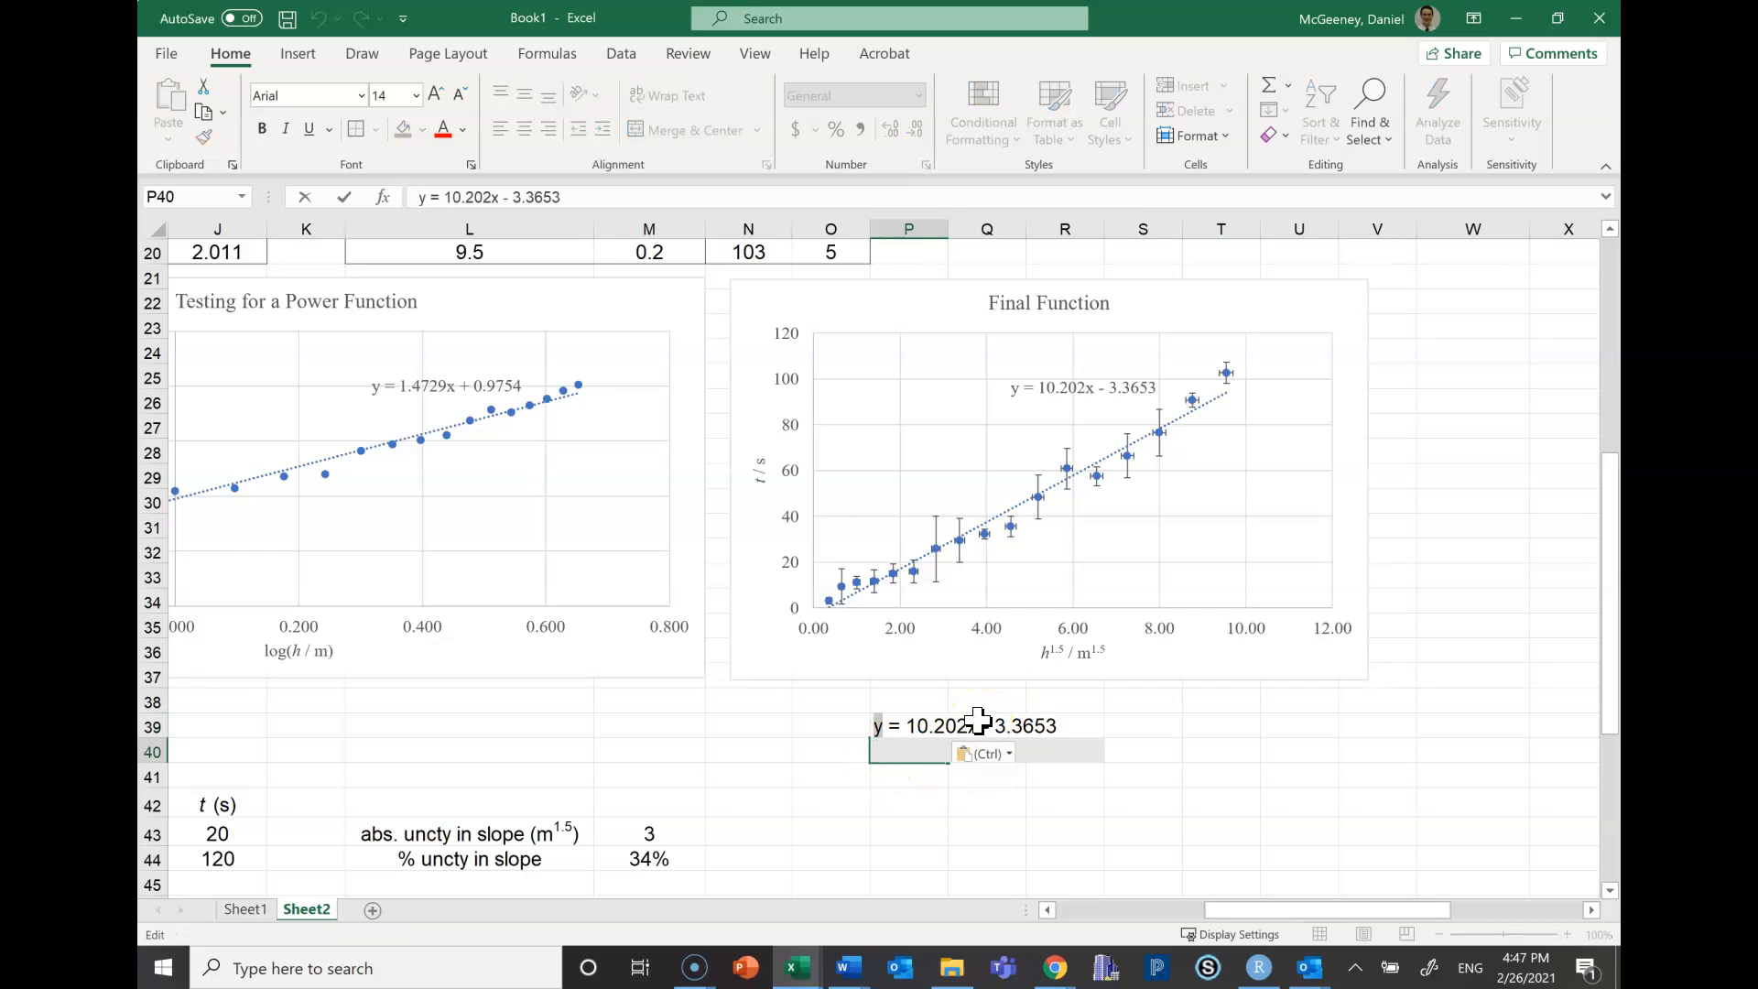
key("ctrl+i")
type("t")
double_click(969, 750)
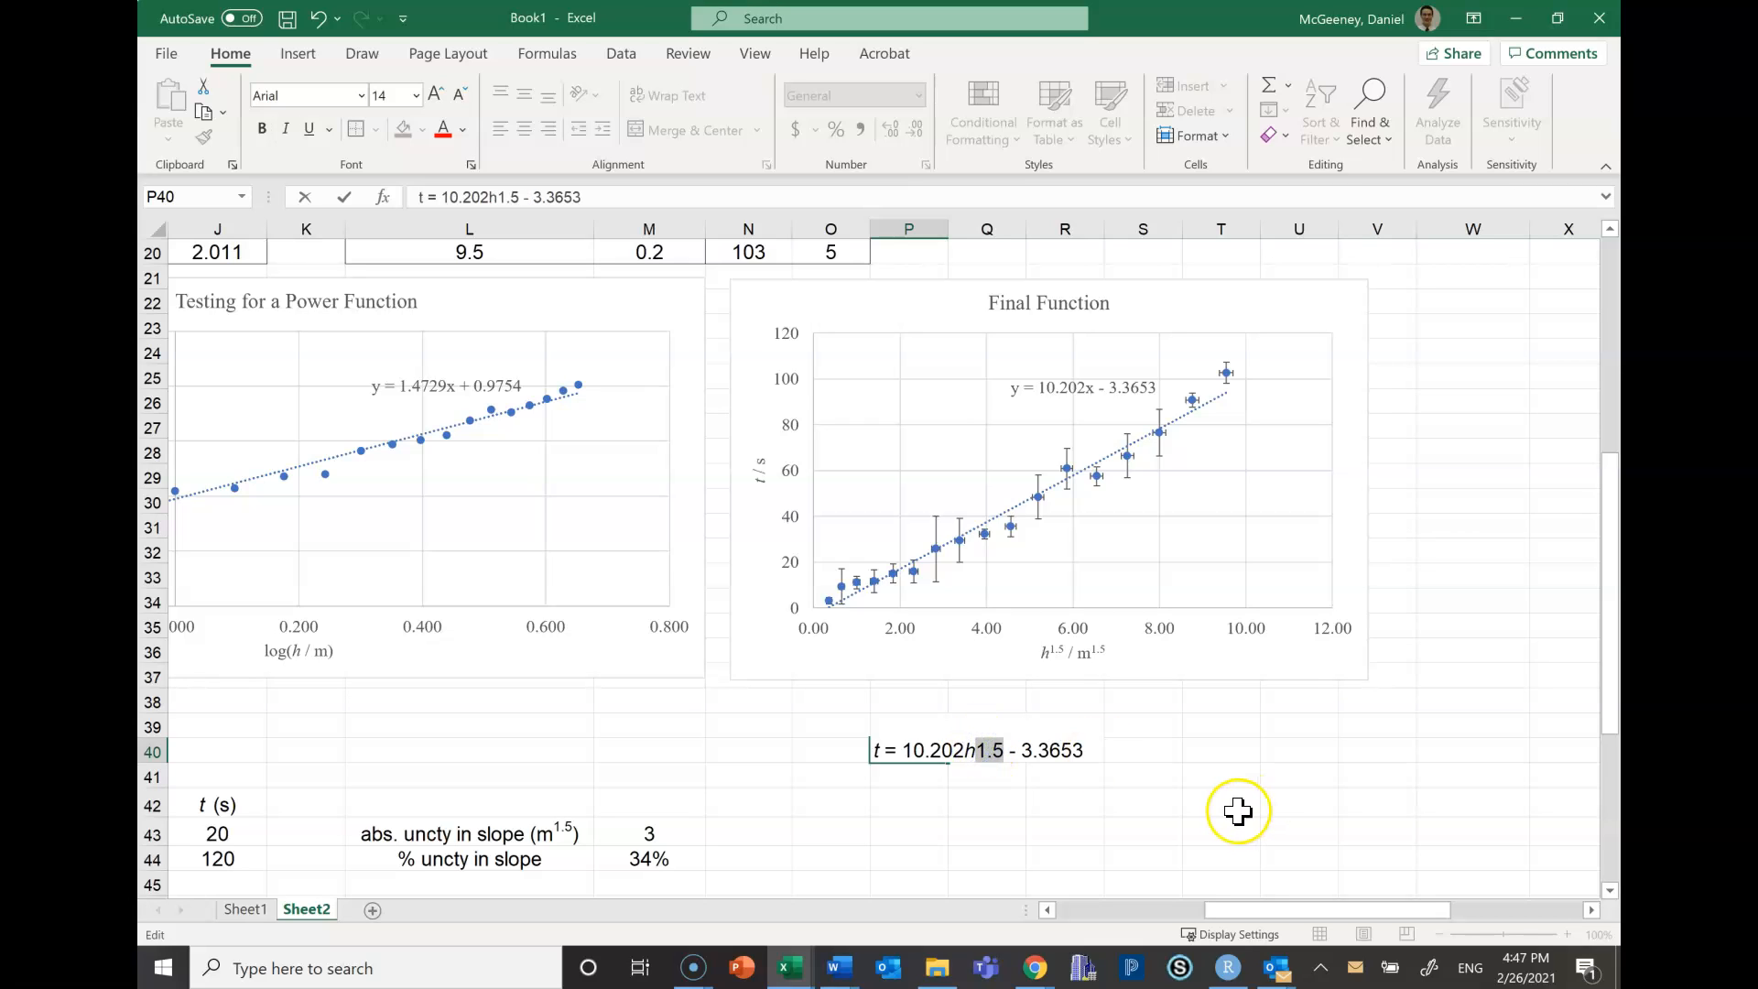
Format the exponent 1.5 in the P40 equation as superscript
key("ctrl+1")
left_click(364, 480)
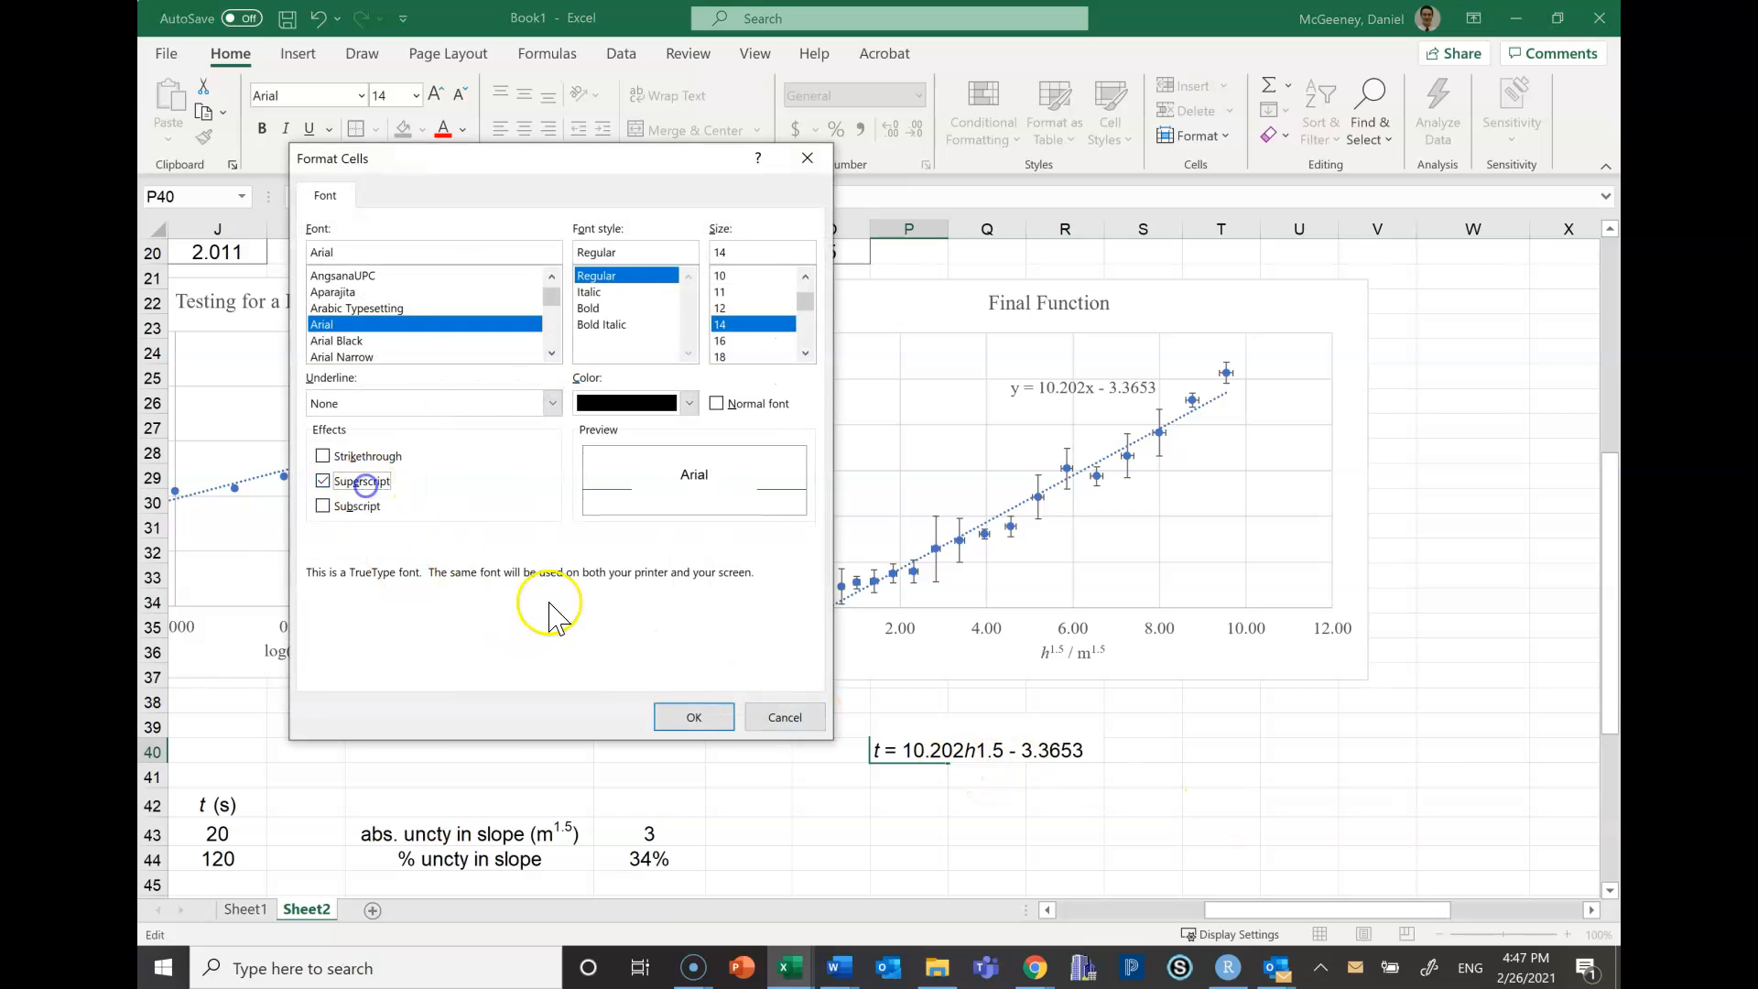
left_click(689, 718)
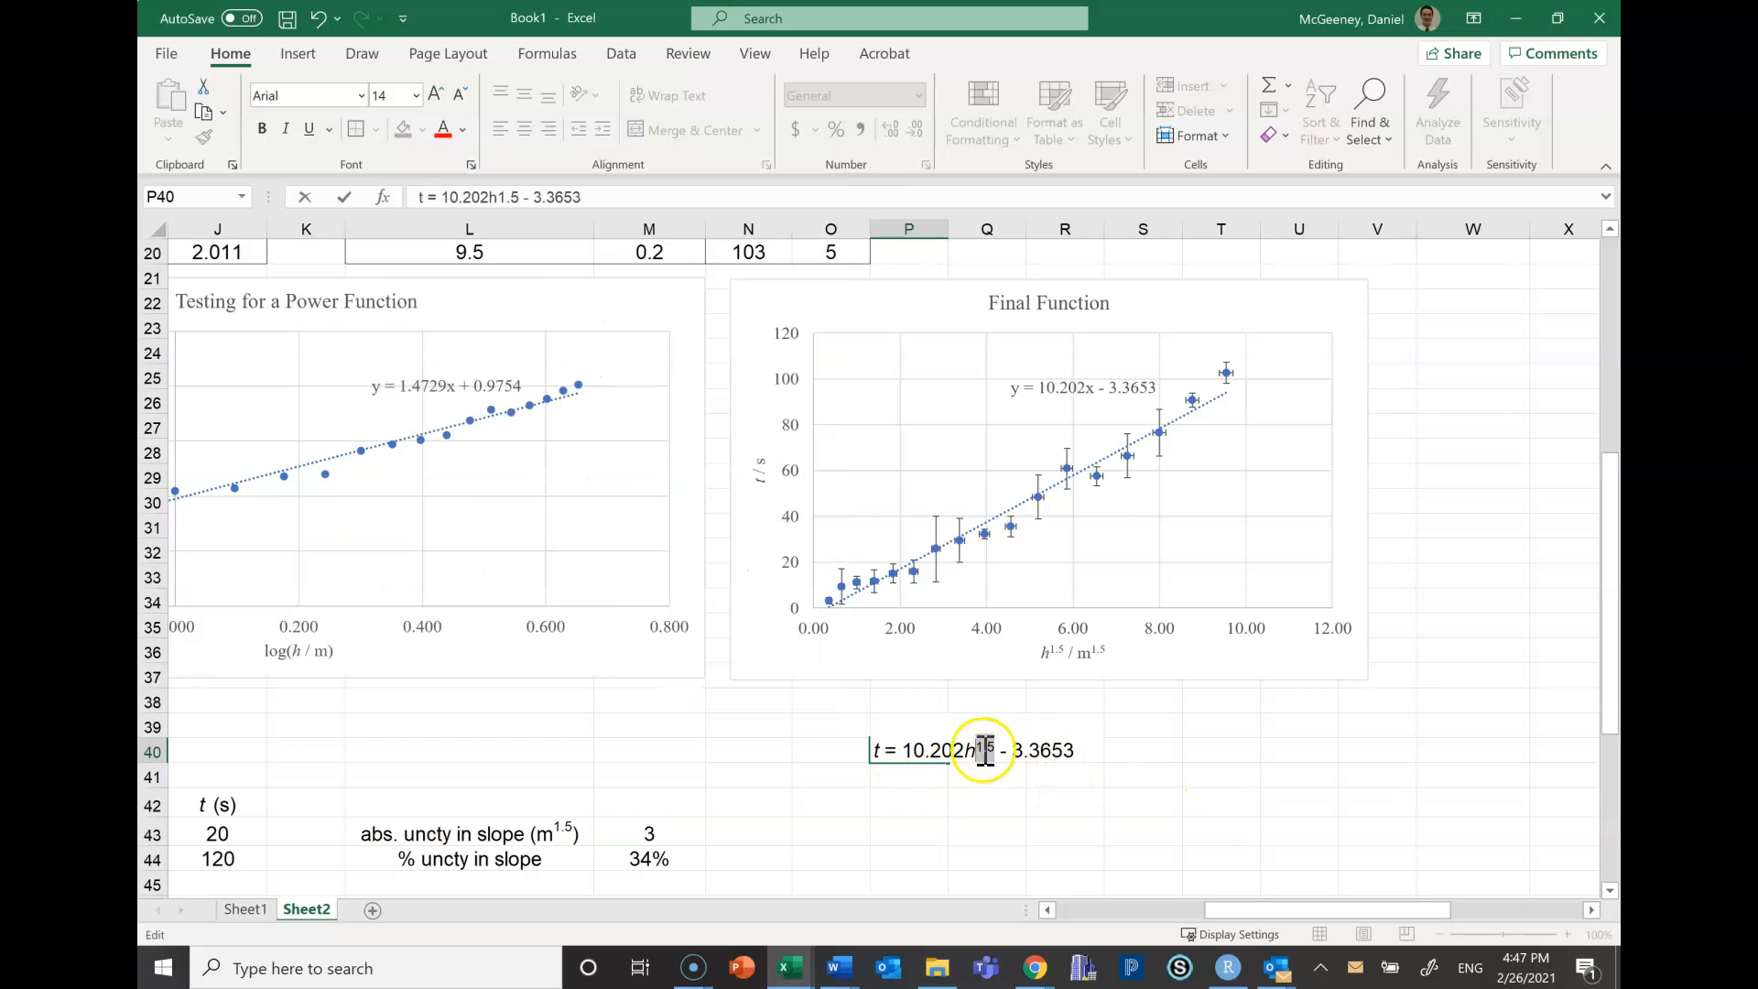
left_click(992, 804)
Copy the P40 equation into P41 and enclose the slope 10.202 and the h^1.5 term in separate parentheses
left_click(905, 754)
left_click(915, 783)
type("t = 10.202h1.5 - 3.3653")
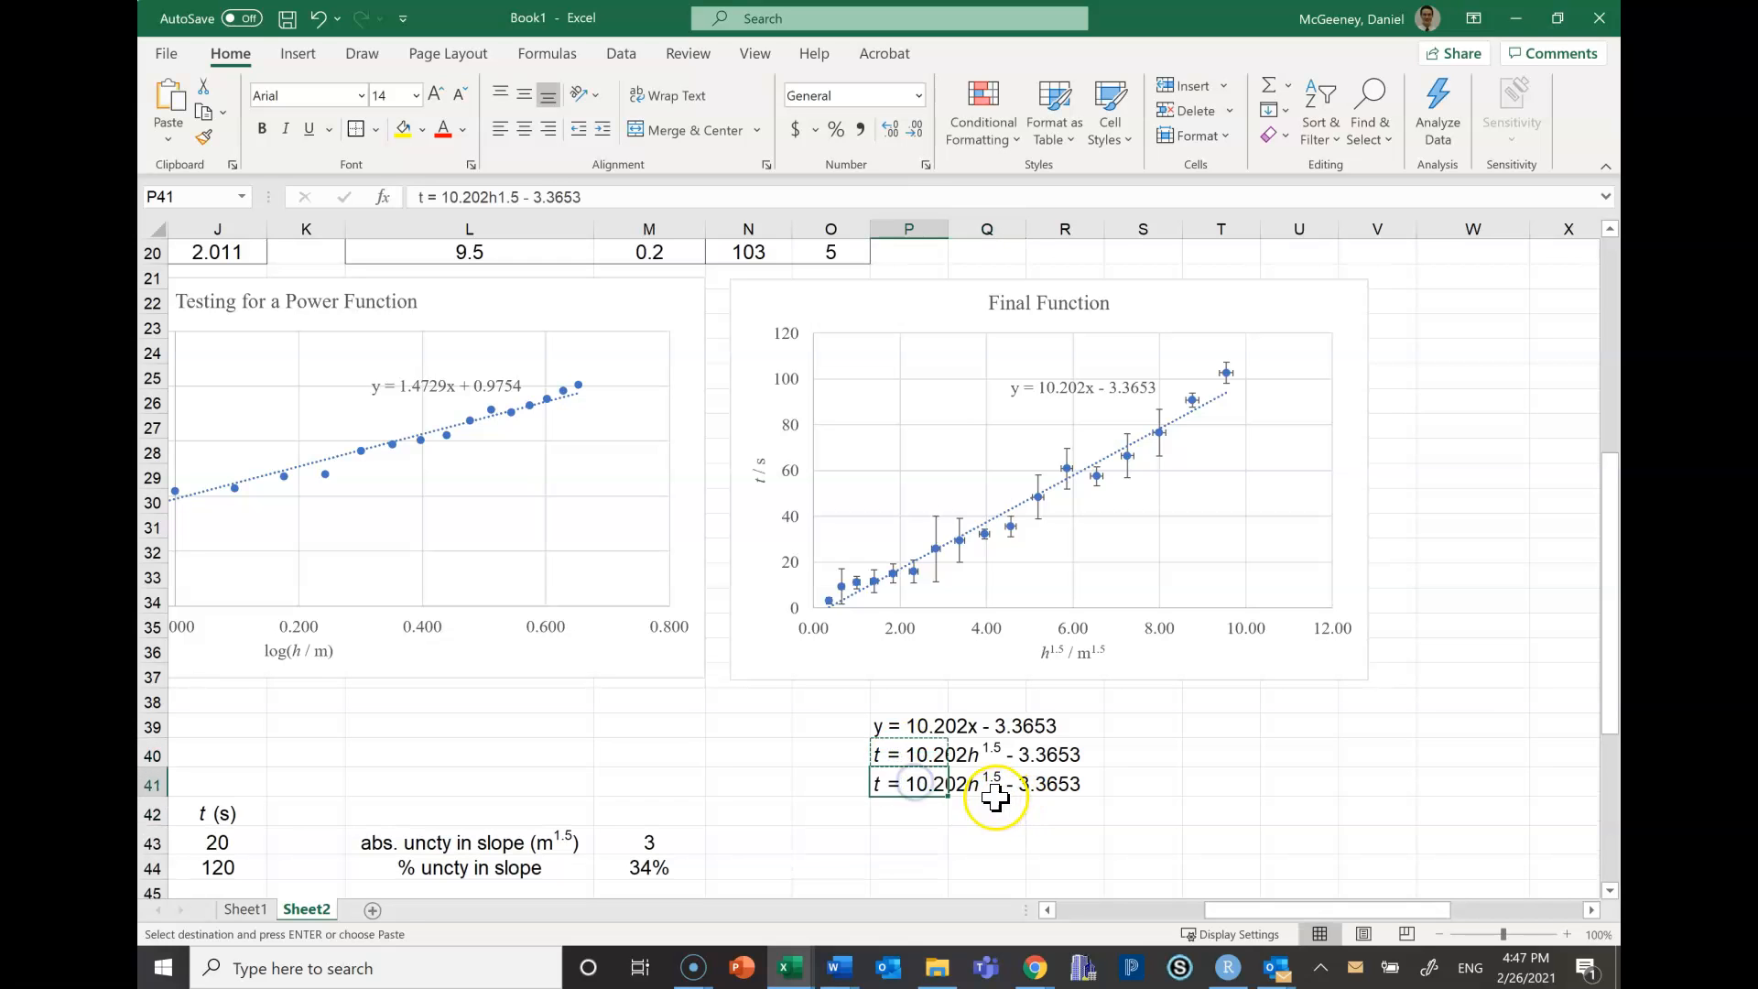
scroll(941, 780, "down", 1)
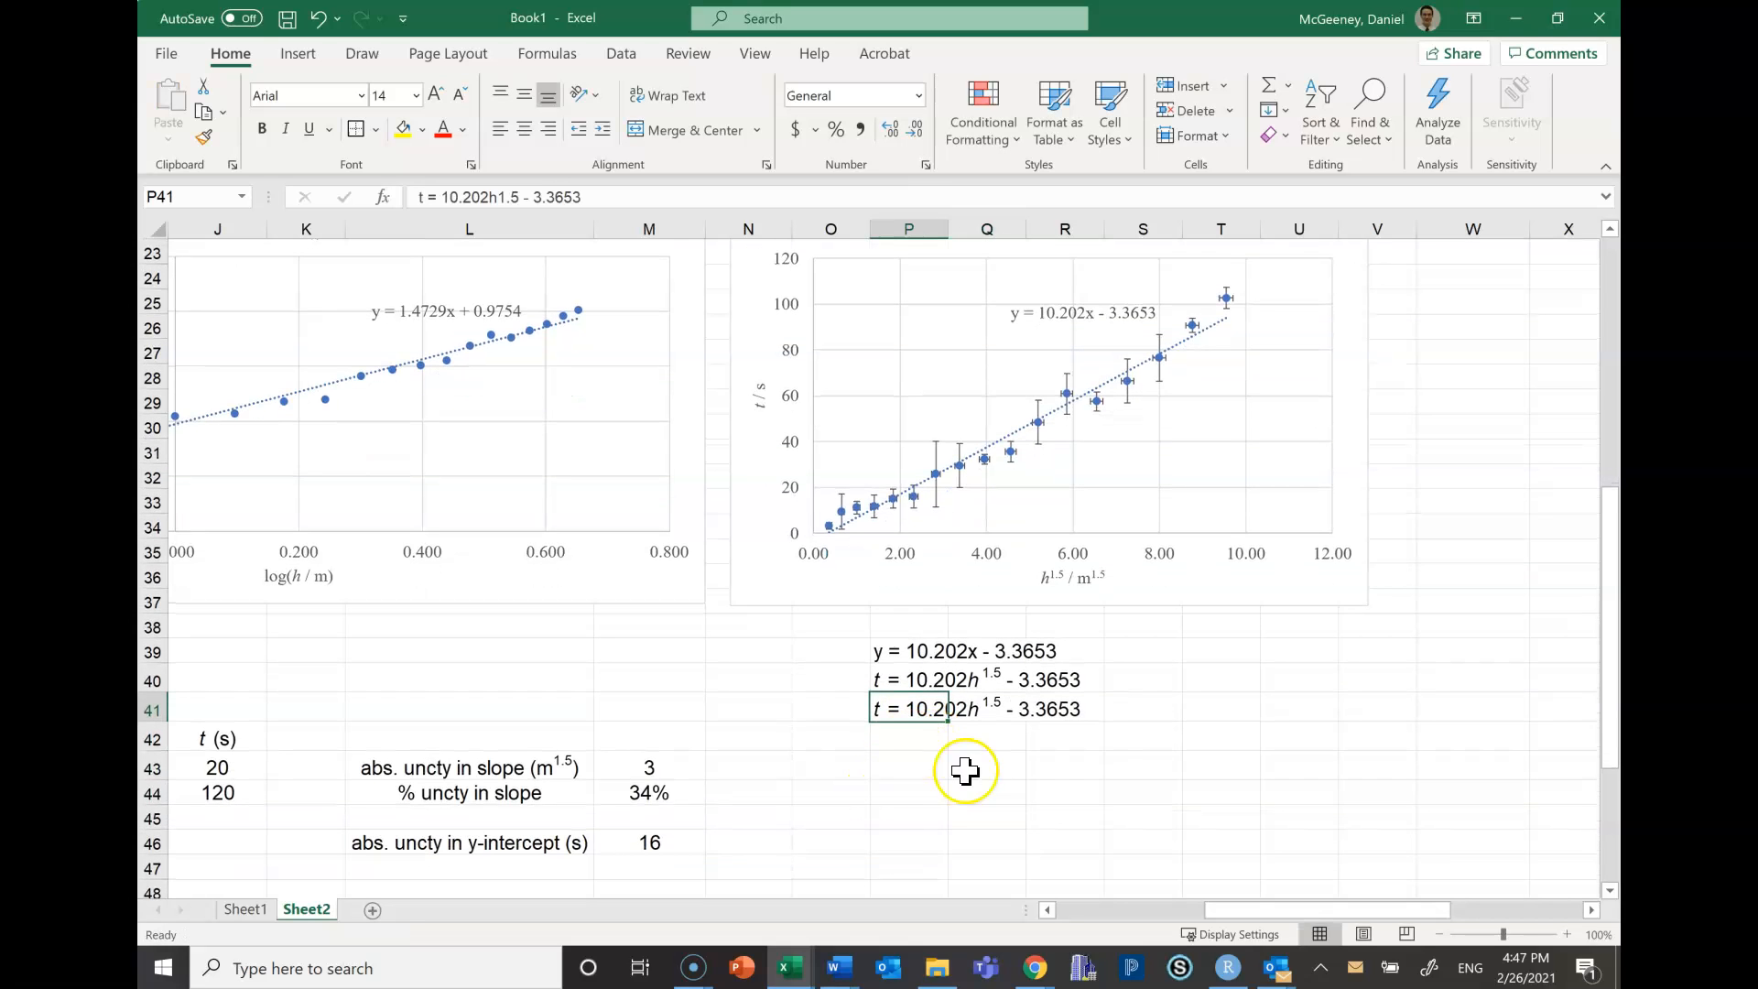
double_click(910, 707)
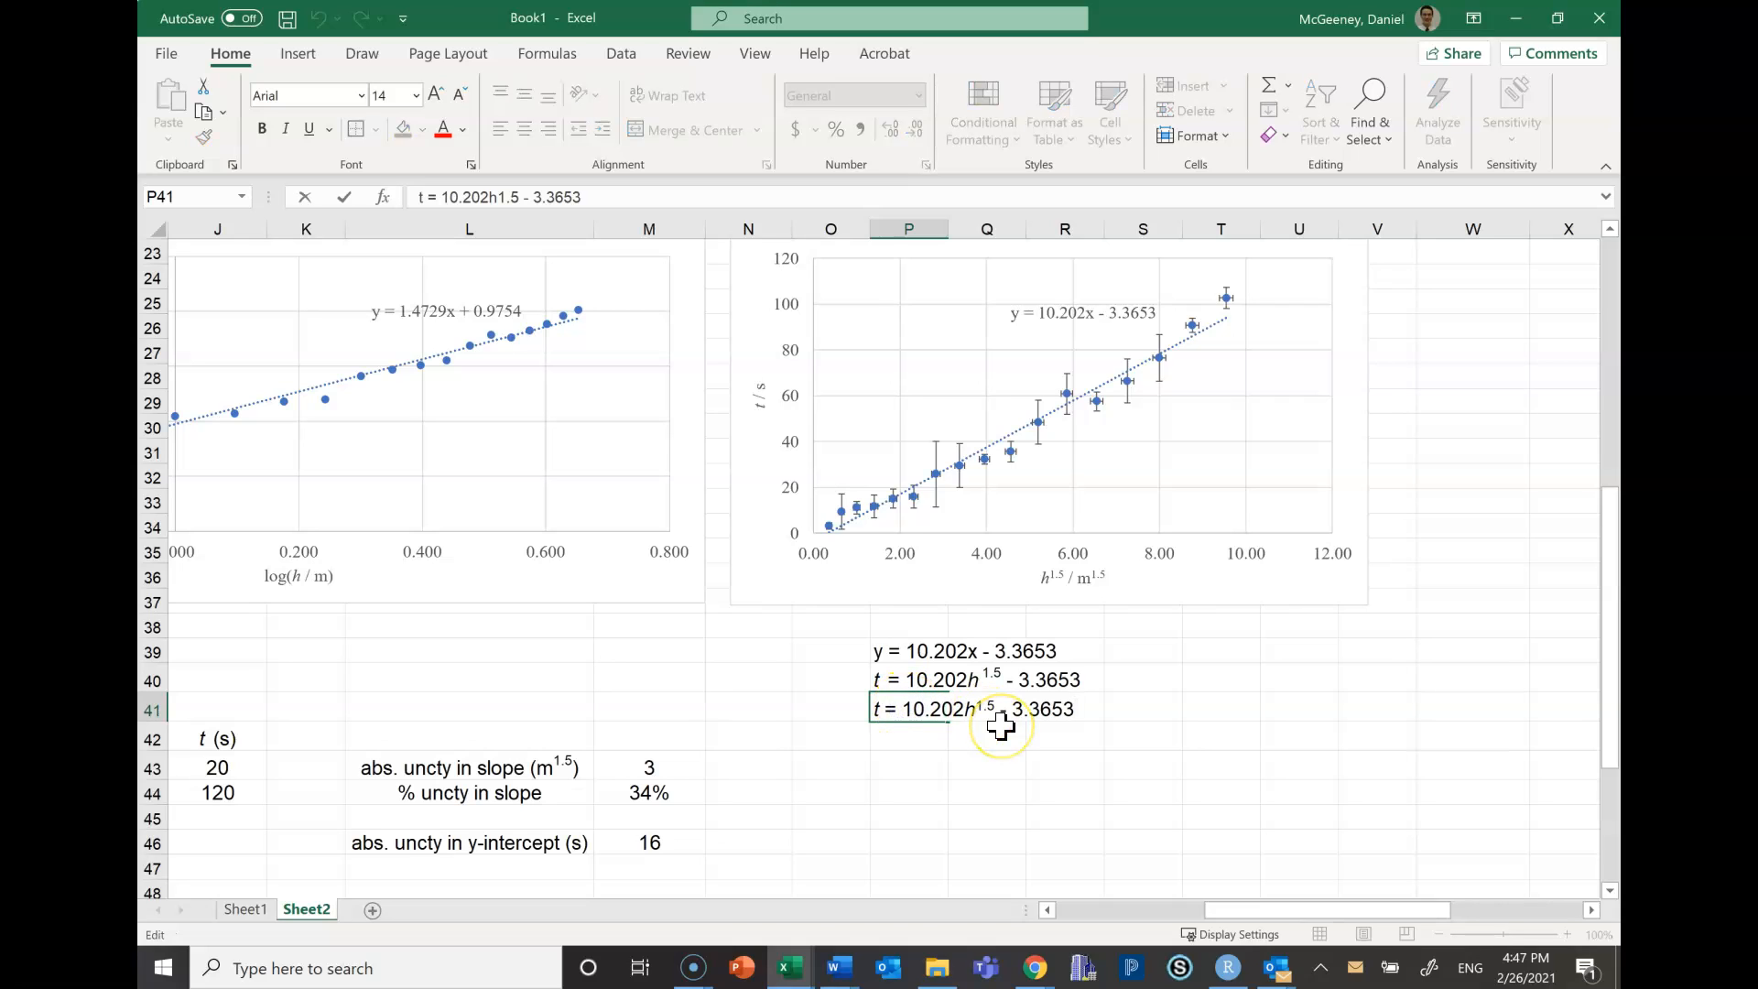
type("(")
type(")(")
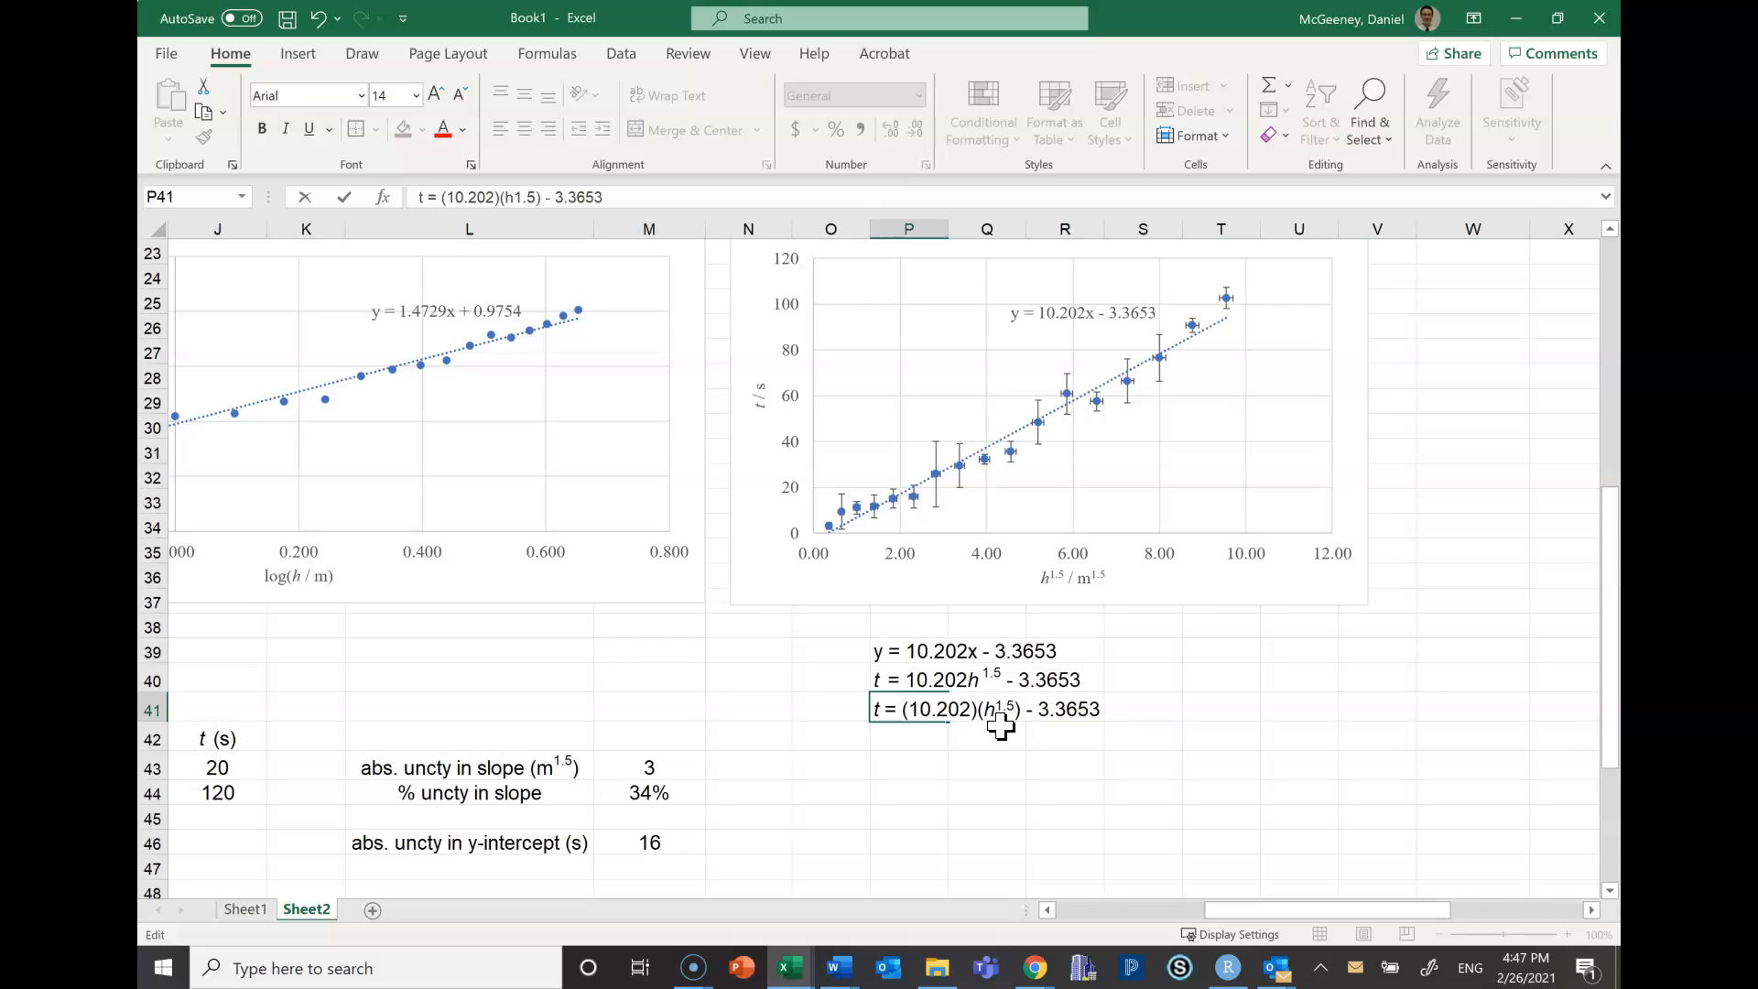
key("Return")
Copy the P41 equation into P42, rounding the slope to 10. and the y-intercept to 3
left_click(945, 713)
key("ctrl+c")
left_click(942, 739)
key("ctrl+v")
key("Escape")
double_click(942, 742)
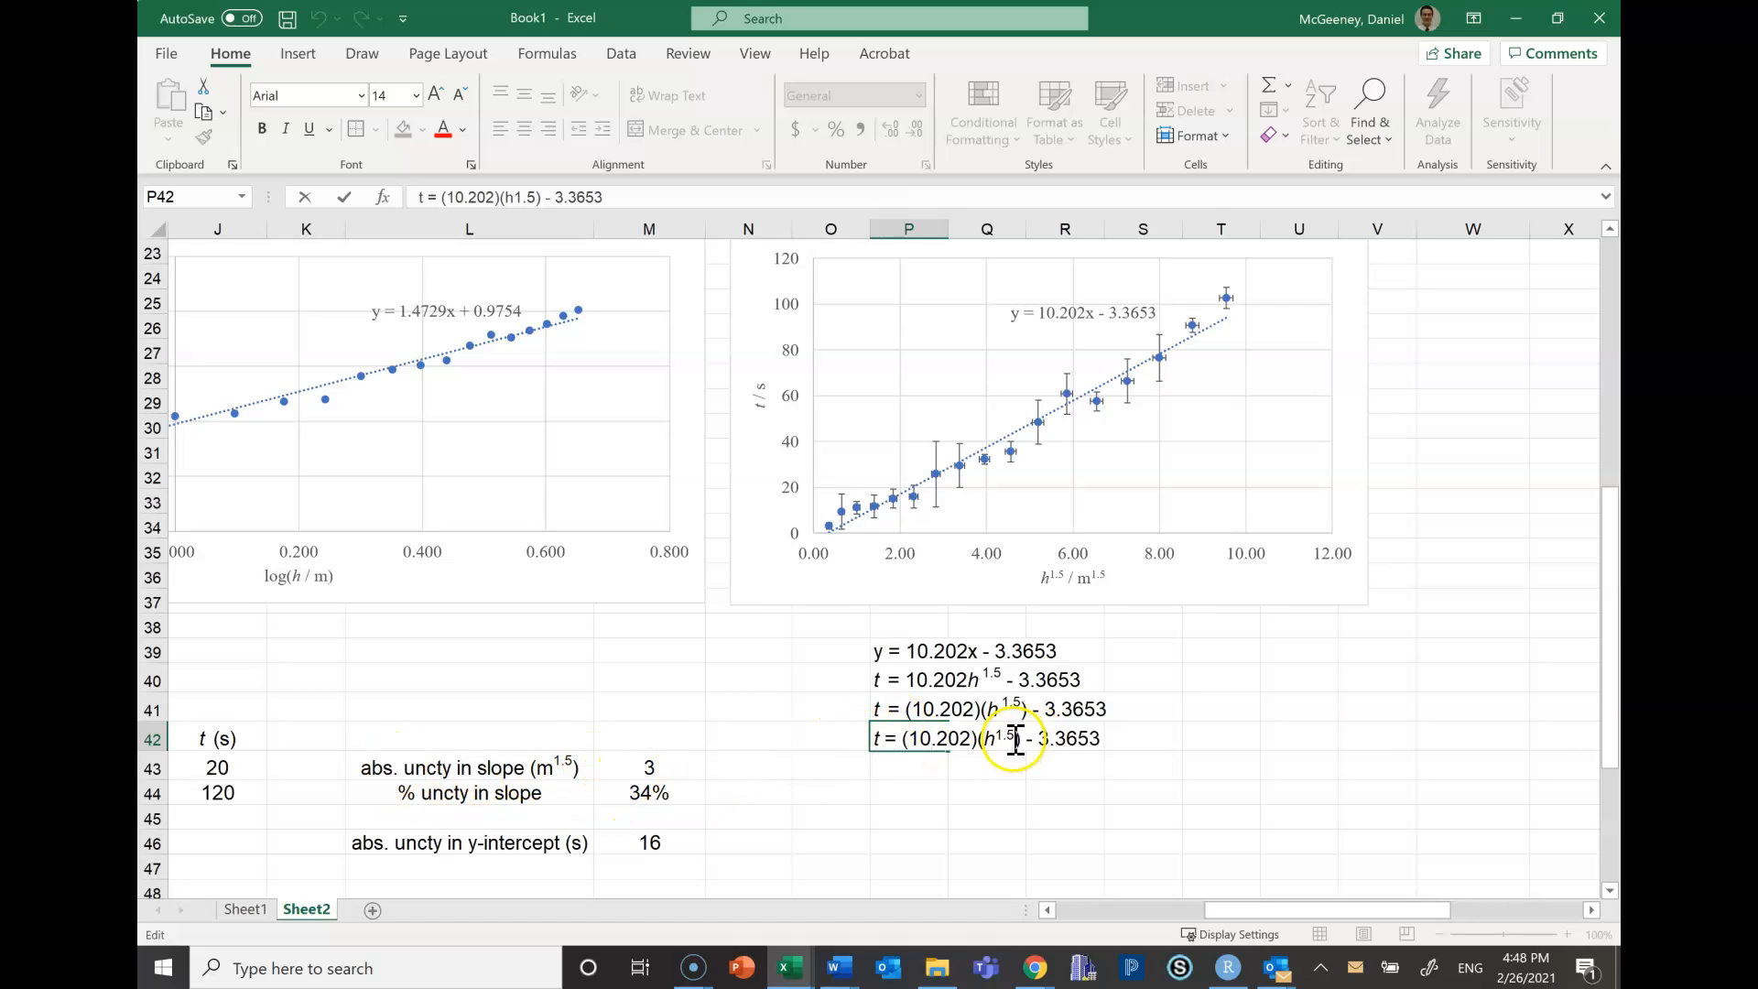
key("BackSpace")
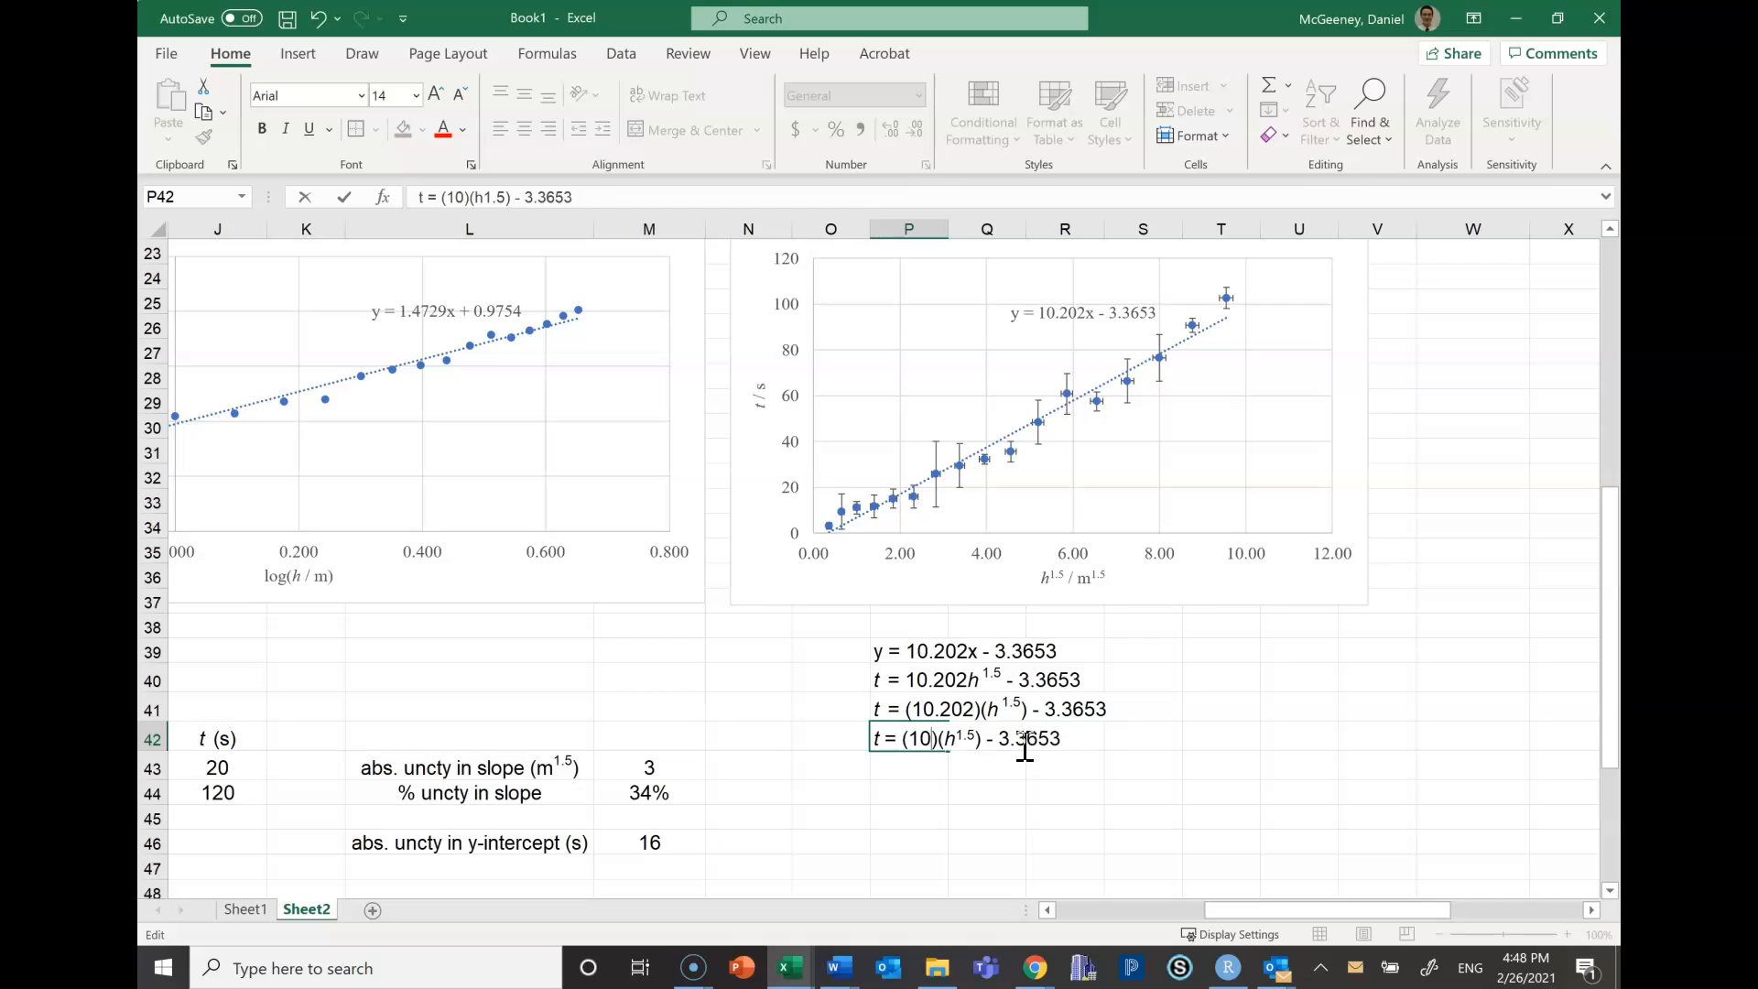
type(".")
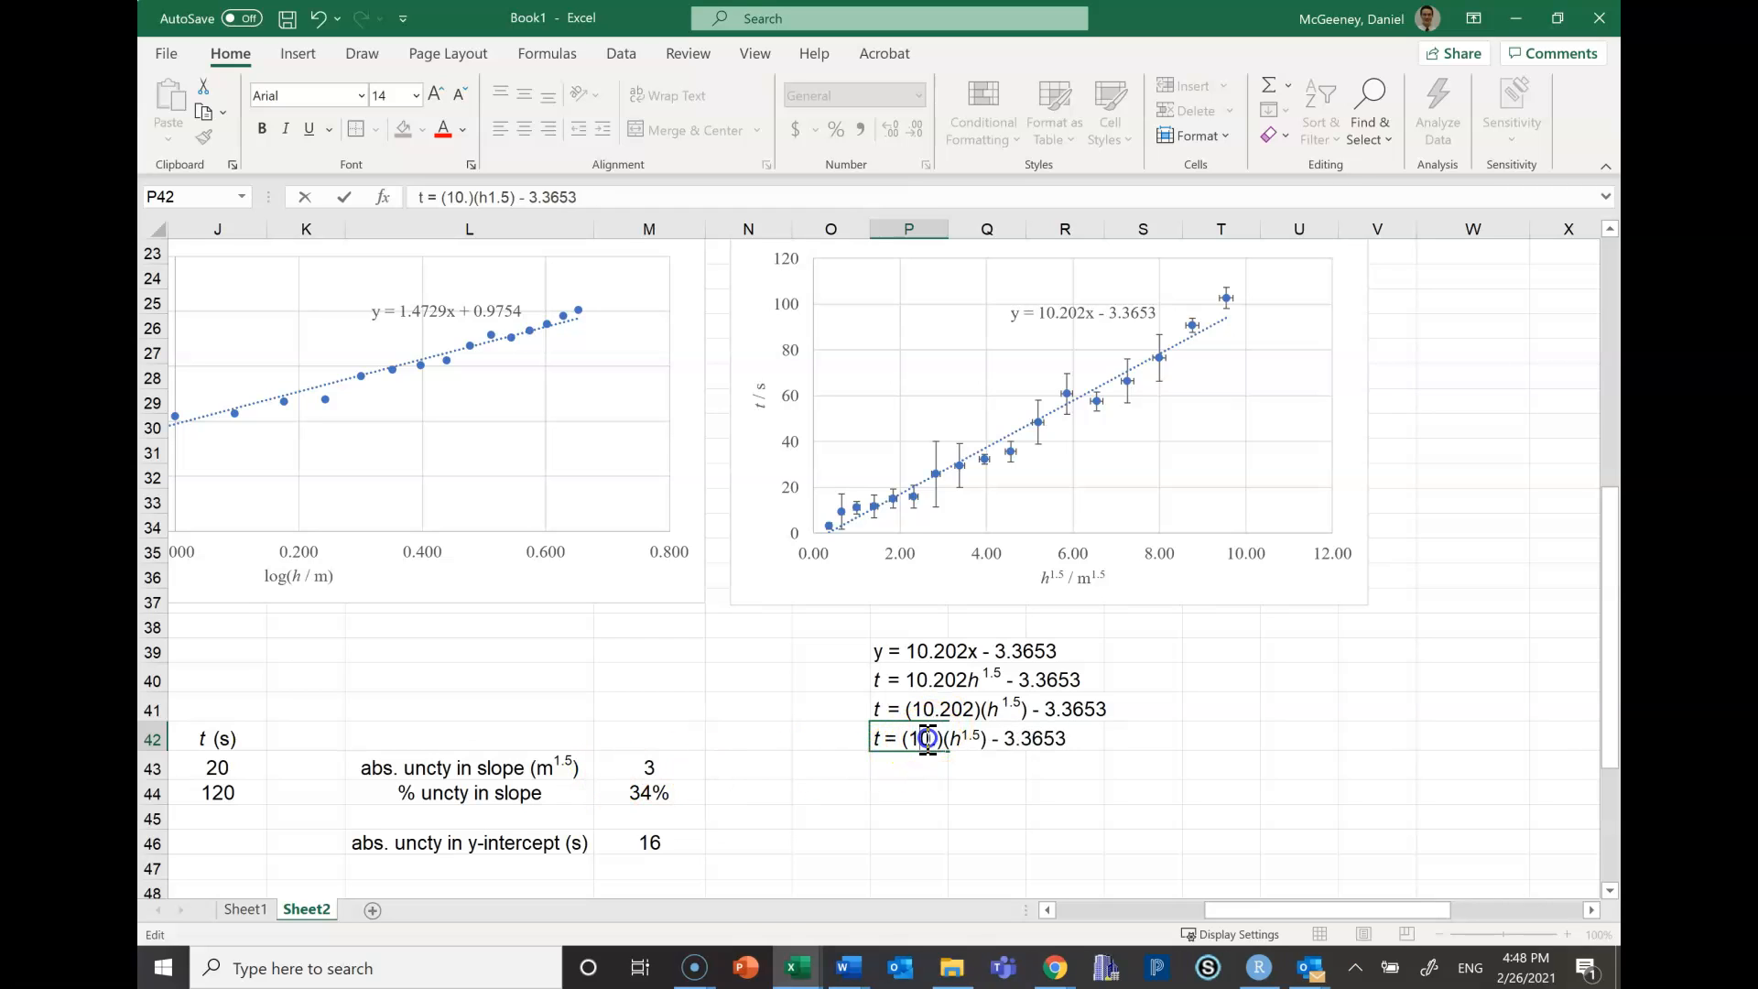
left_click_drag(1010, 737, 1112, 738)
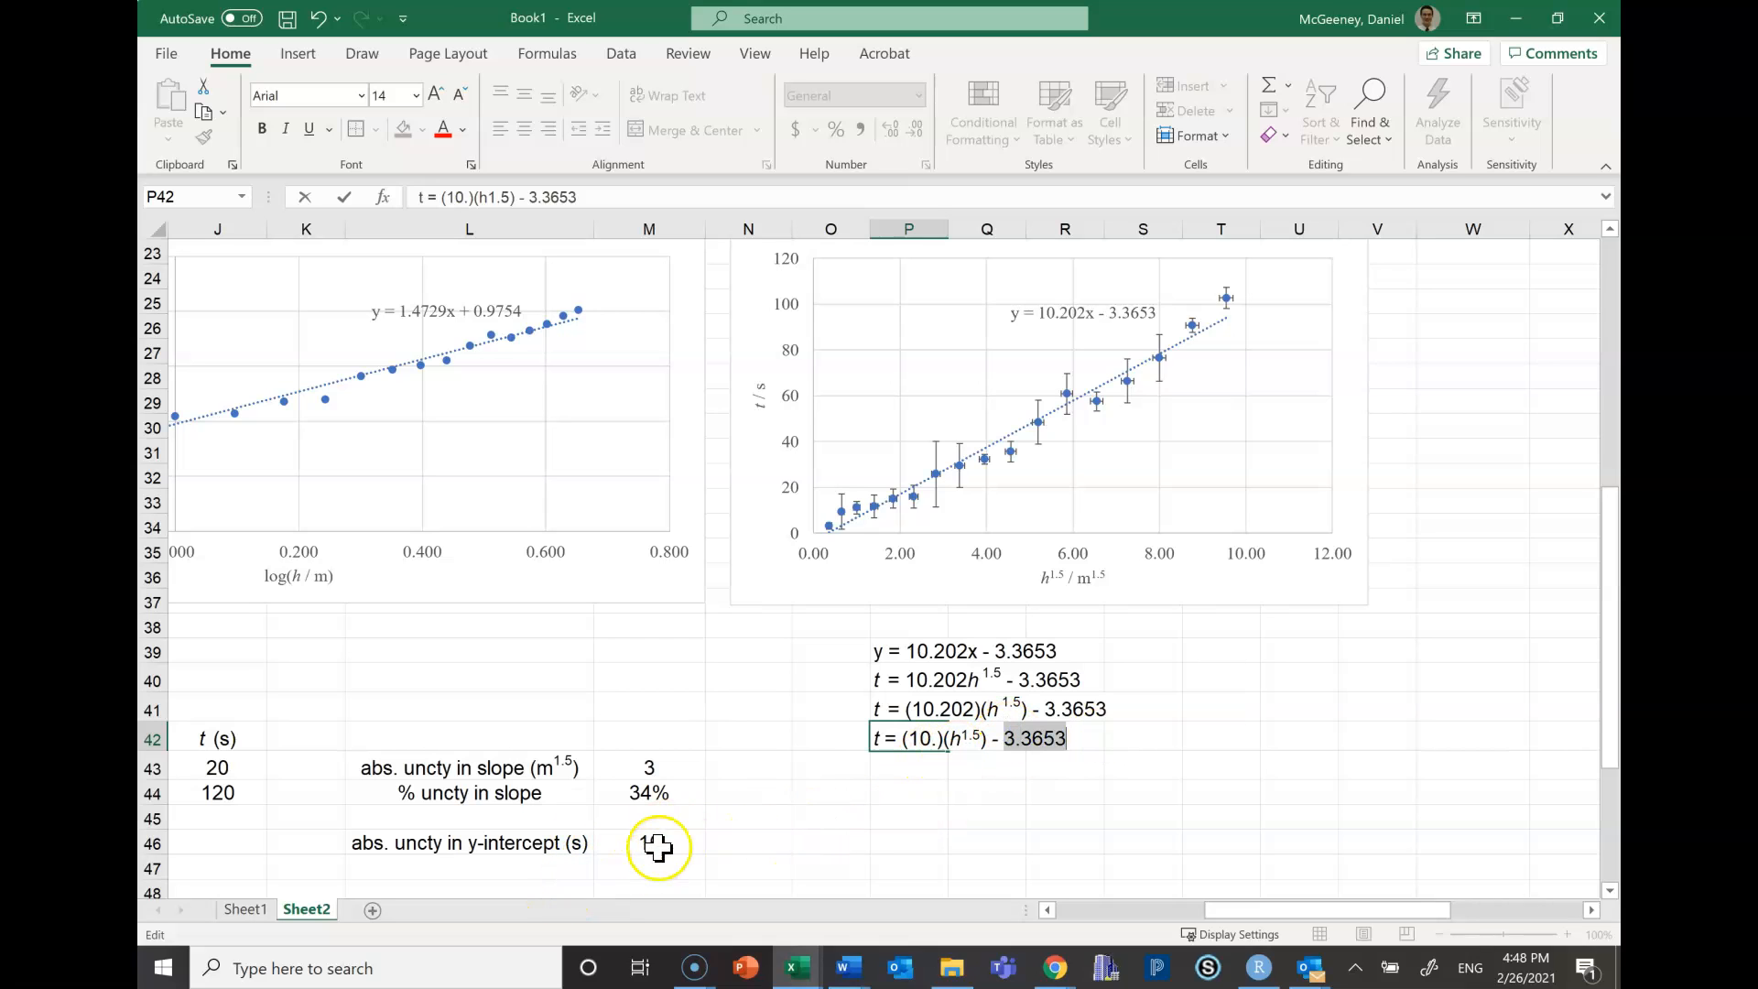
type("3")
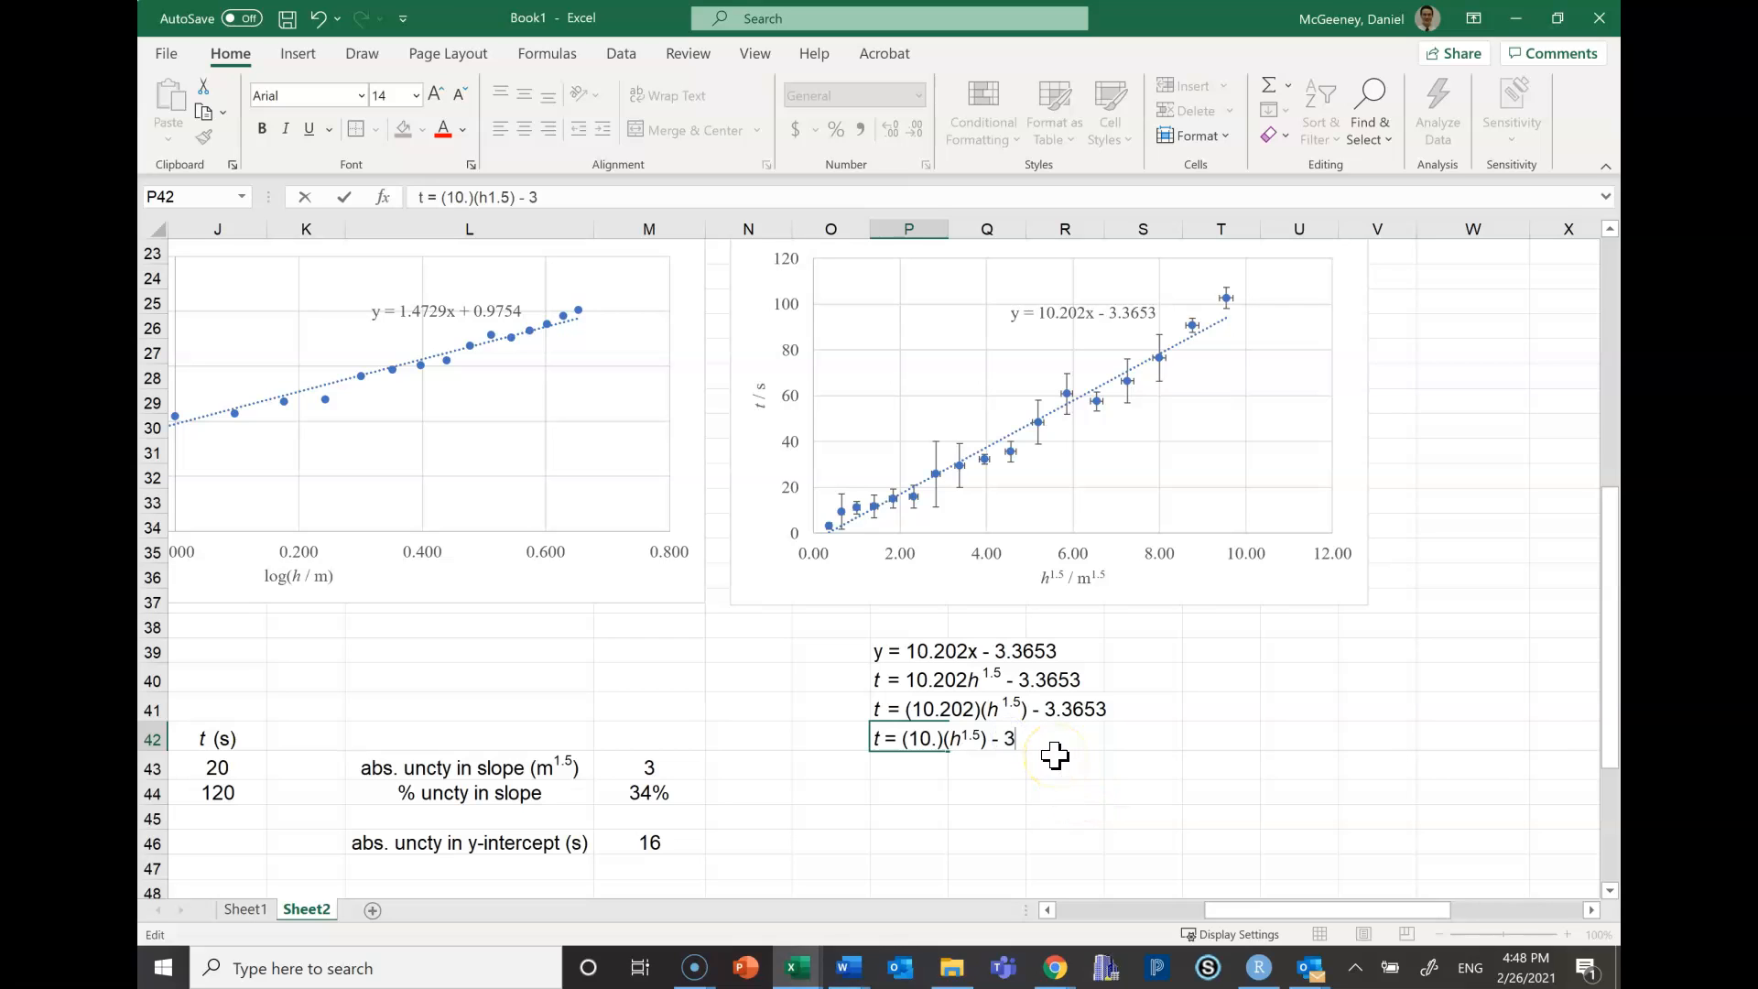
key("ctrl+Return")
Duplicate the P42 equation into P43 and add the unit s m-1.5 after the slope 10
left_click(925, 769)
key("ctrl+d")
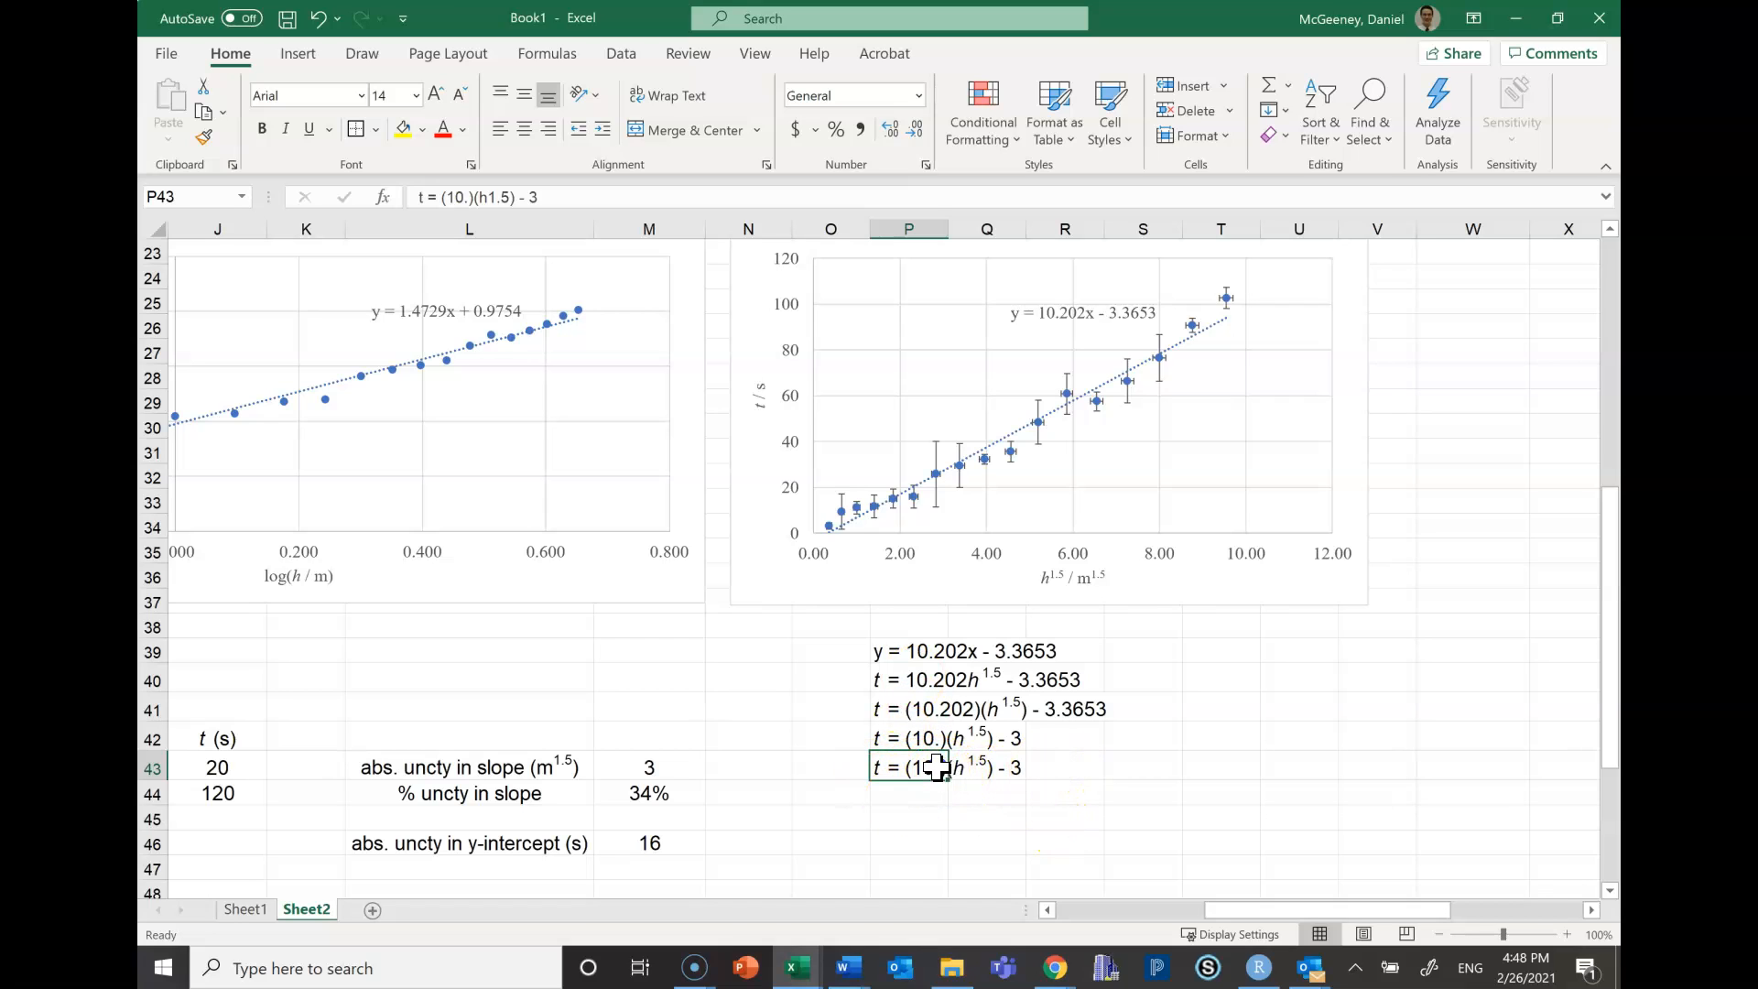
double_click(936, 767)
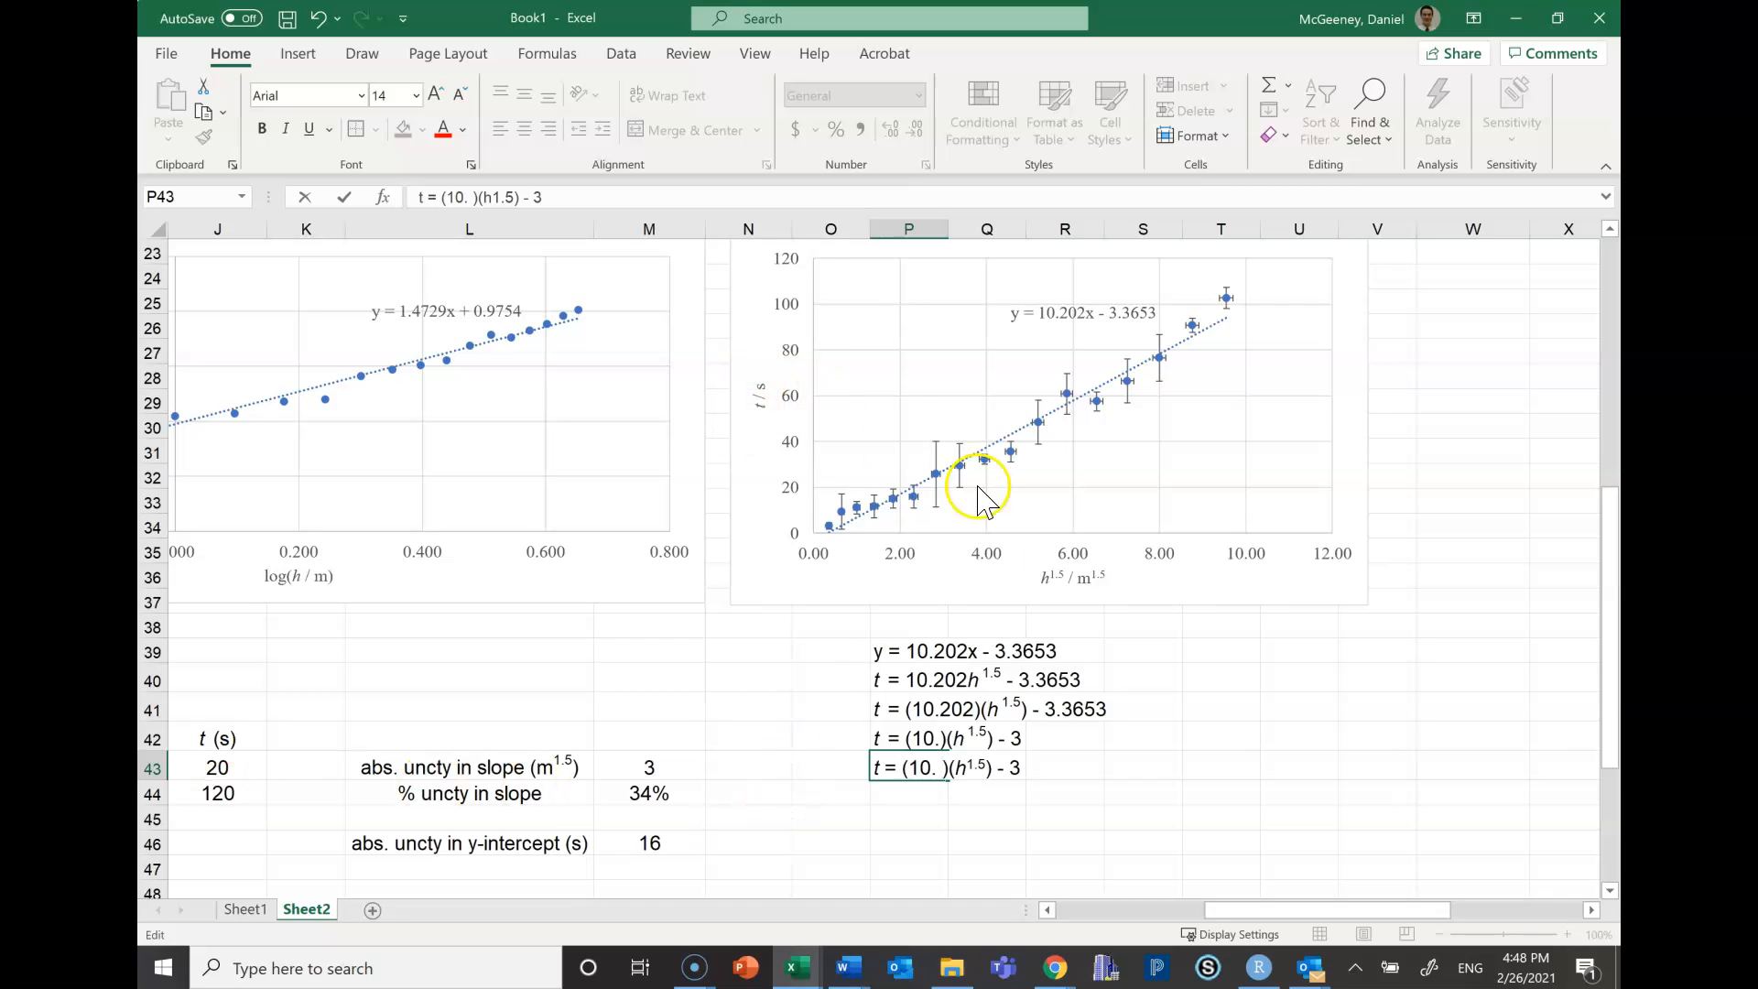
type("2")
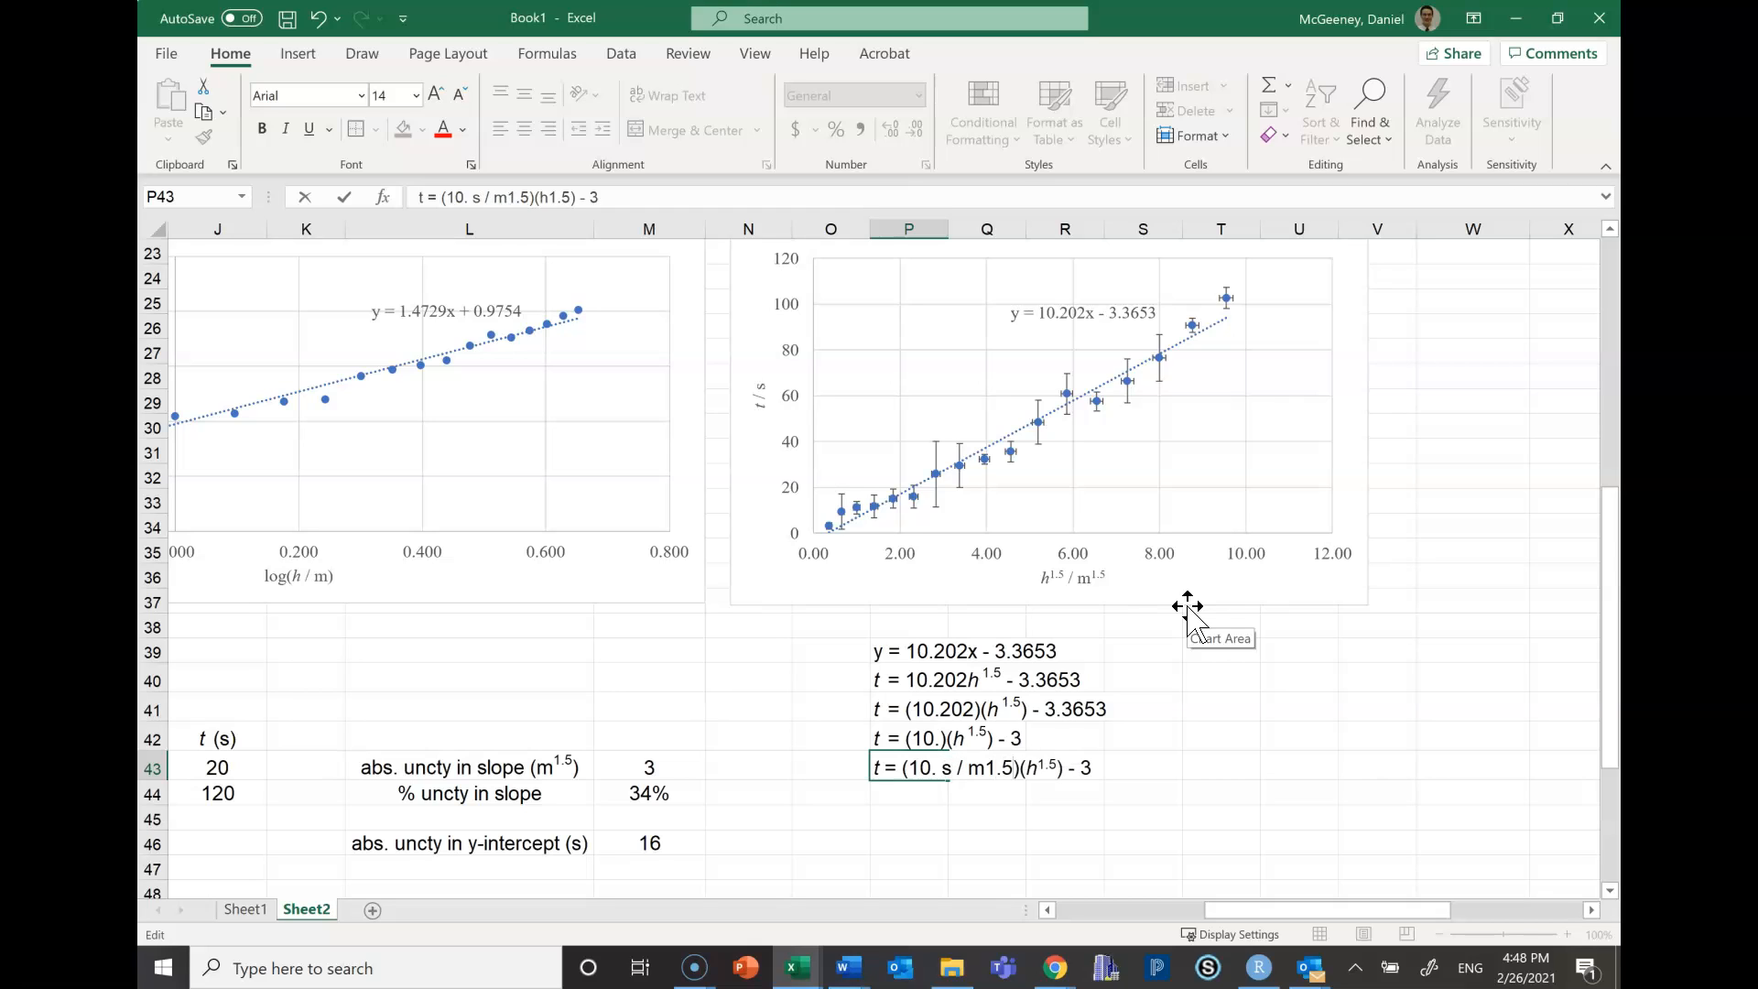
left_click(975, 796)
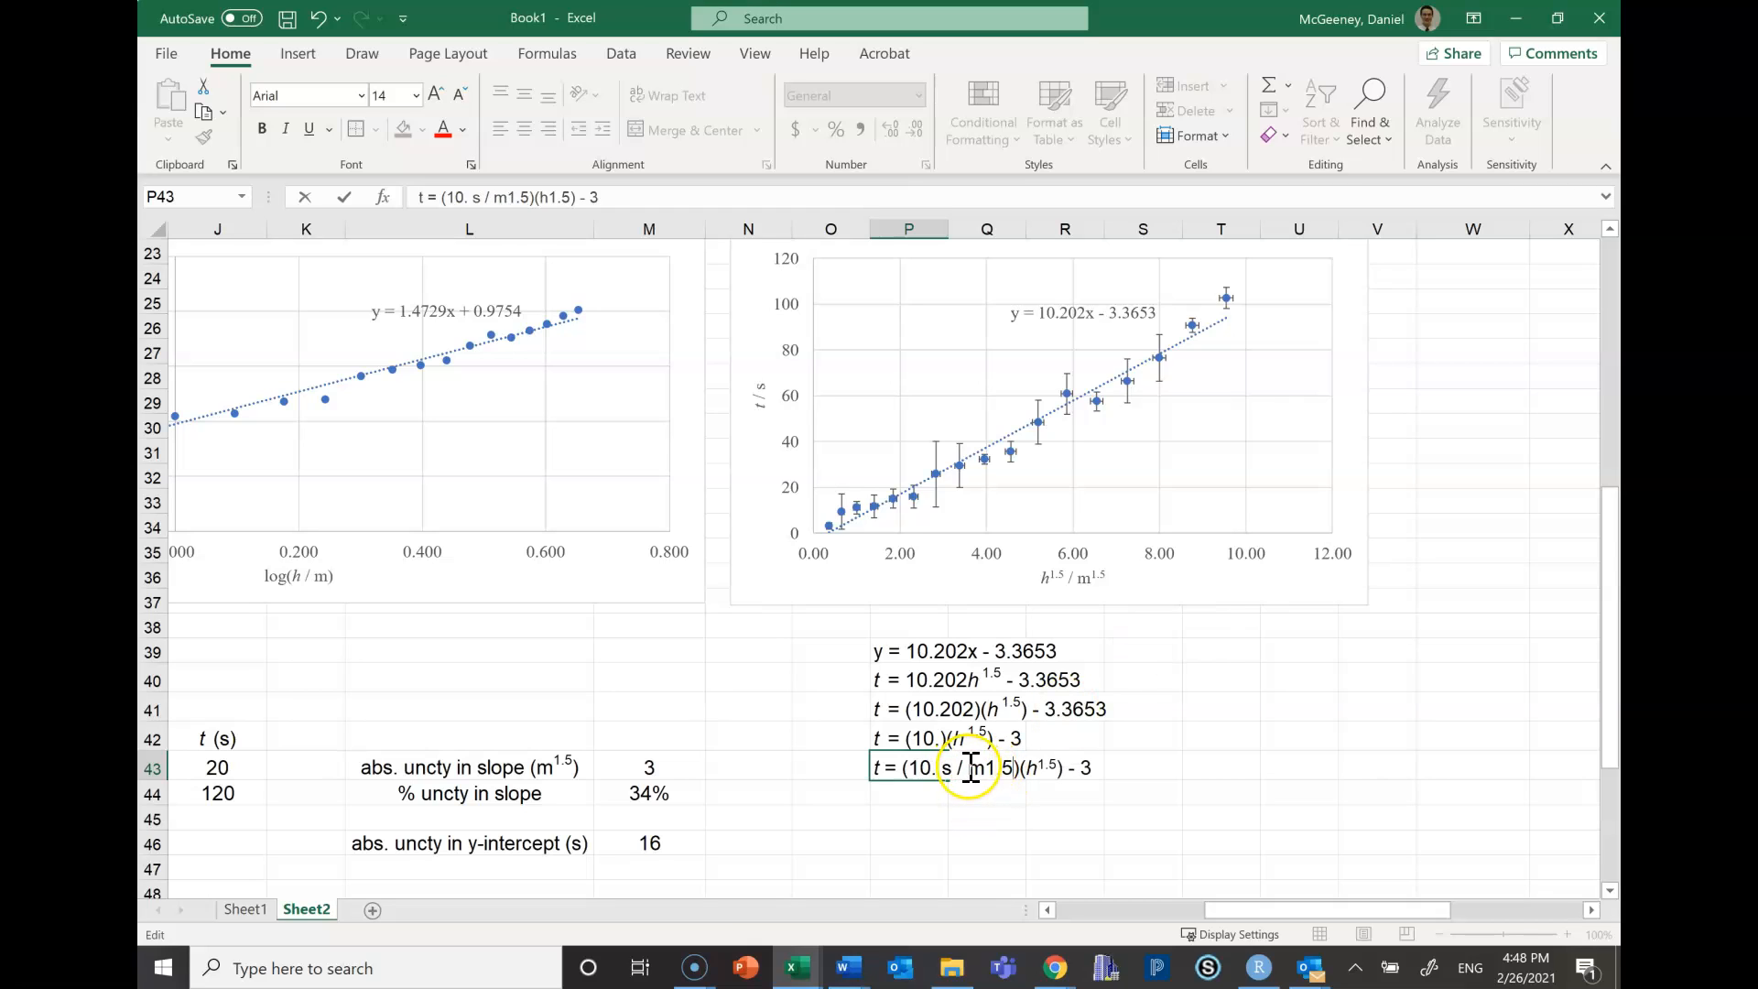
key("BackSpace")
key("BackSpace")
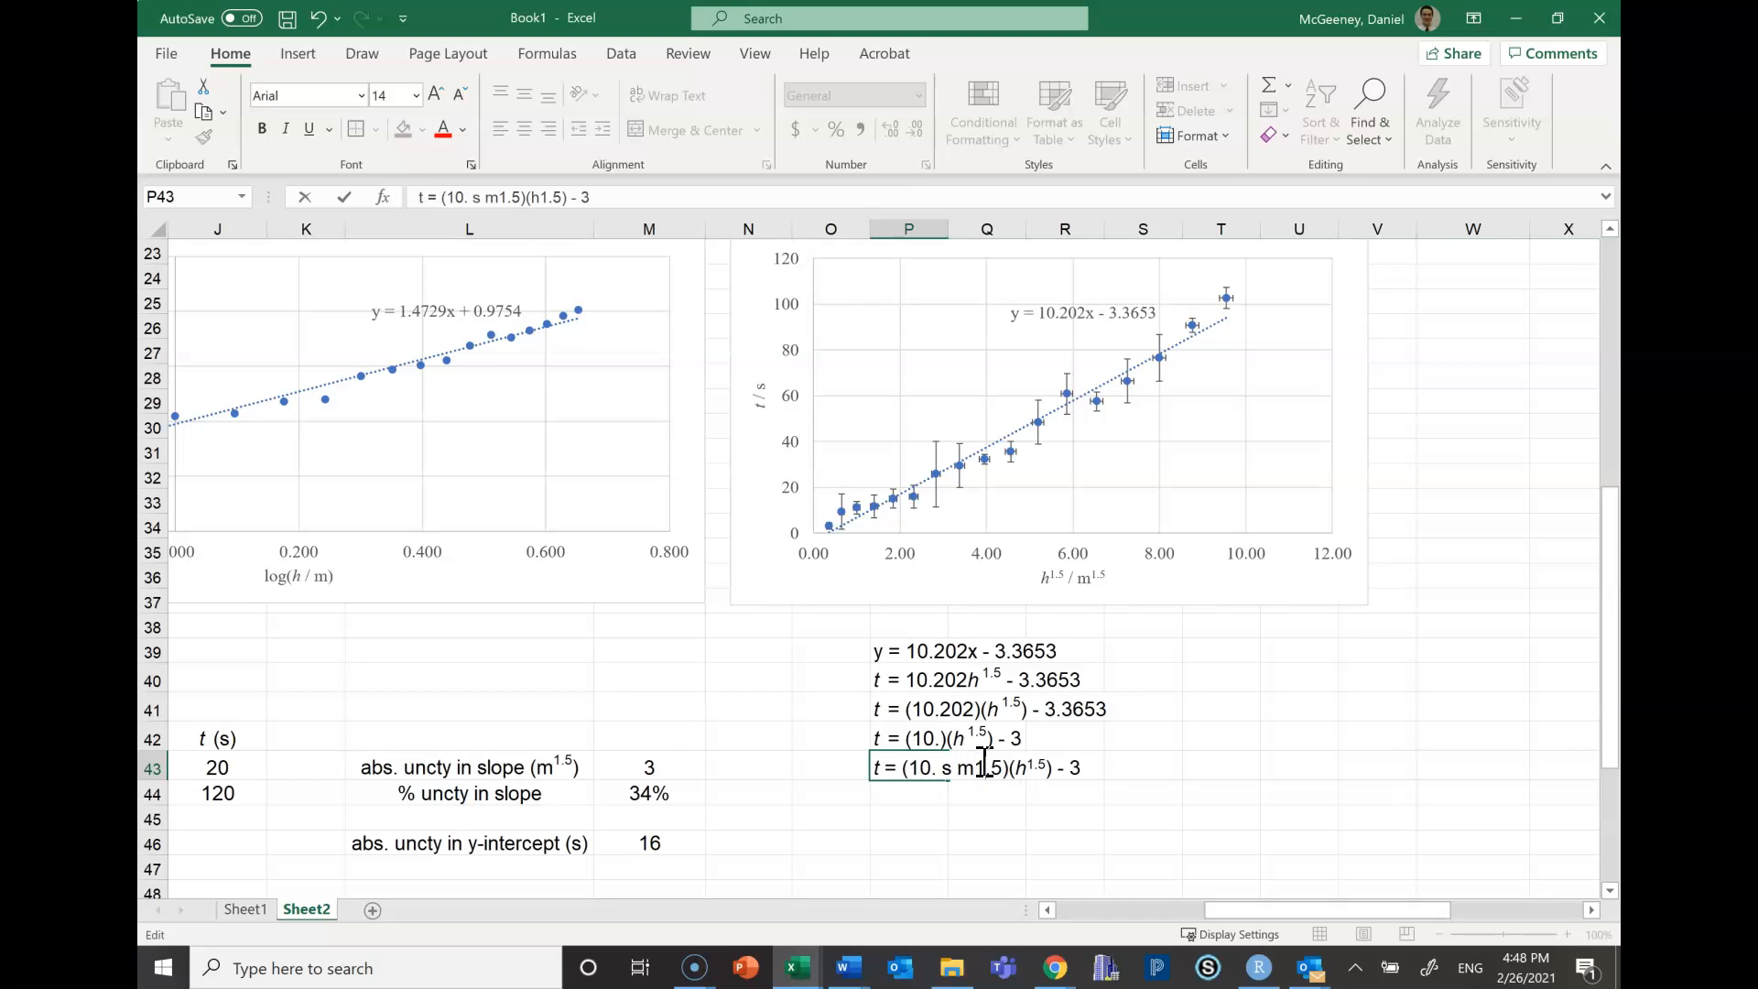
type("-")
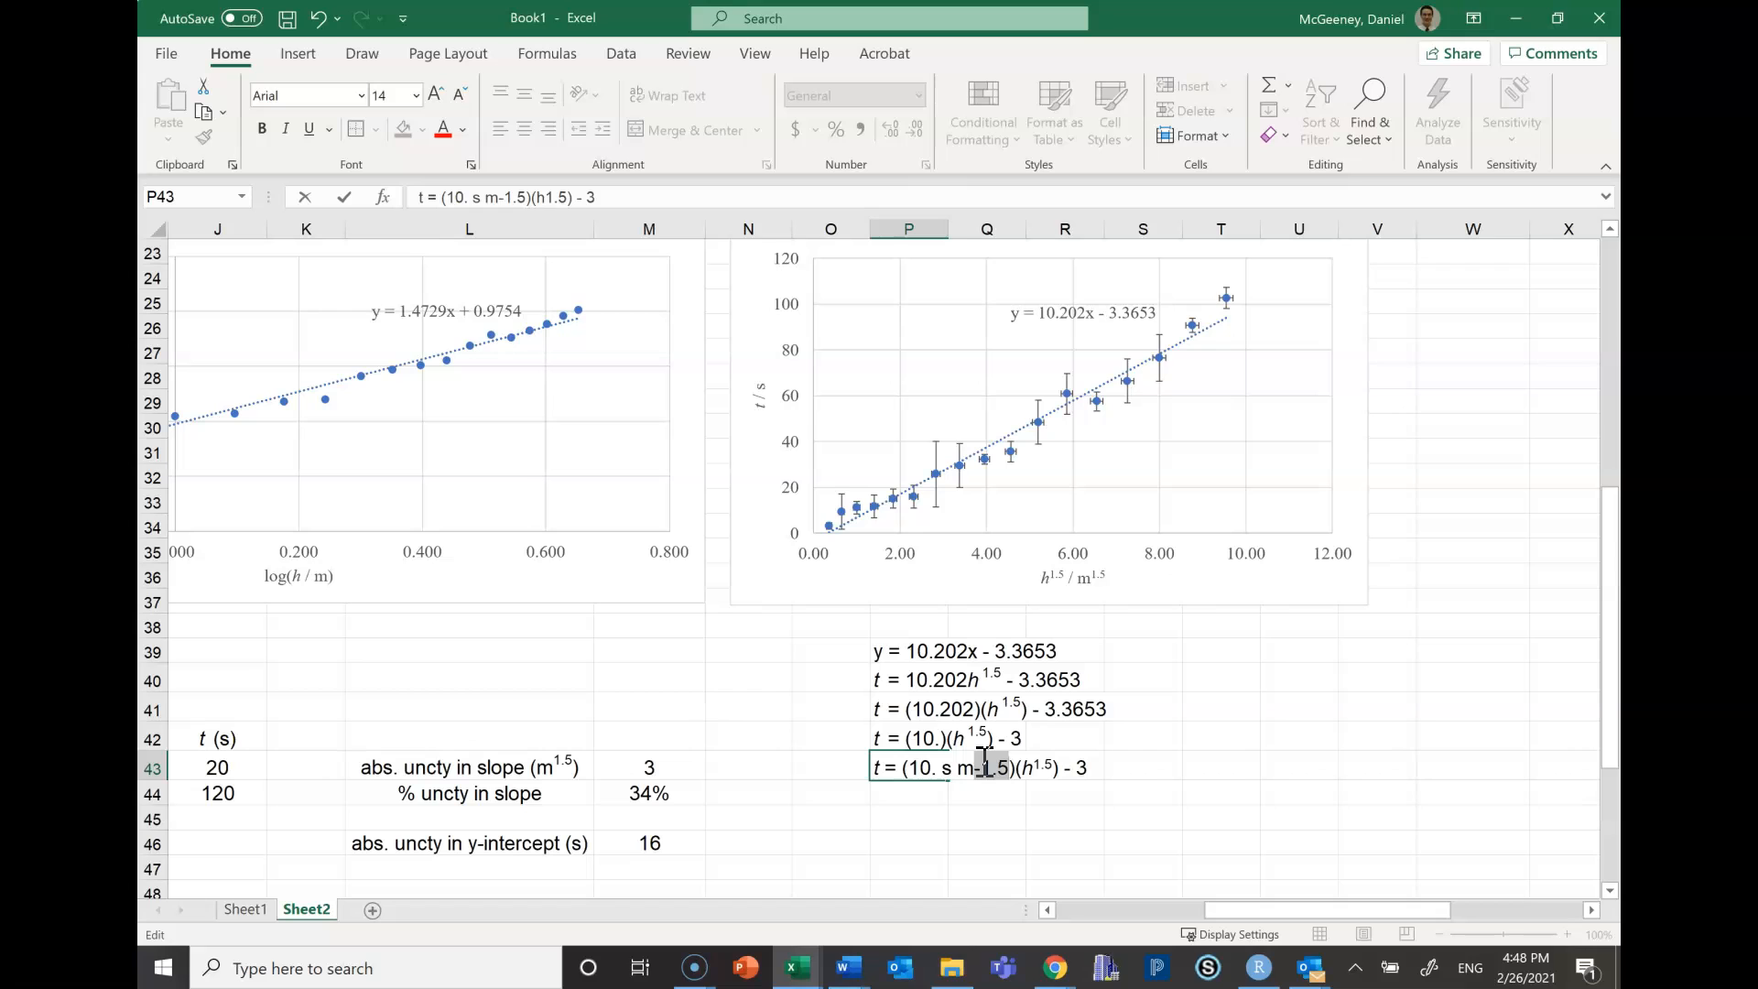
Format the unit exponent -1.5 in P43 as superscript and add the unit s after the intercept 3
key("ctrl+1")
left_click(351, 479)
left_click(693, 717)
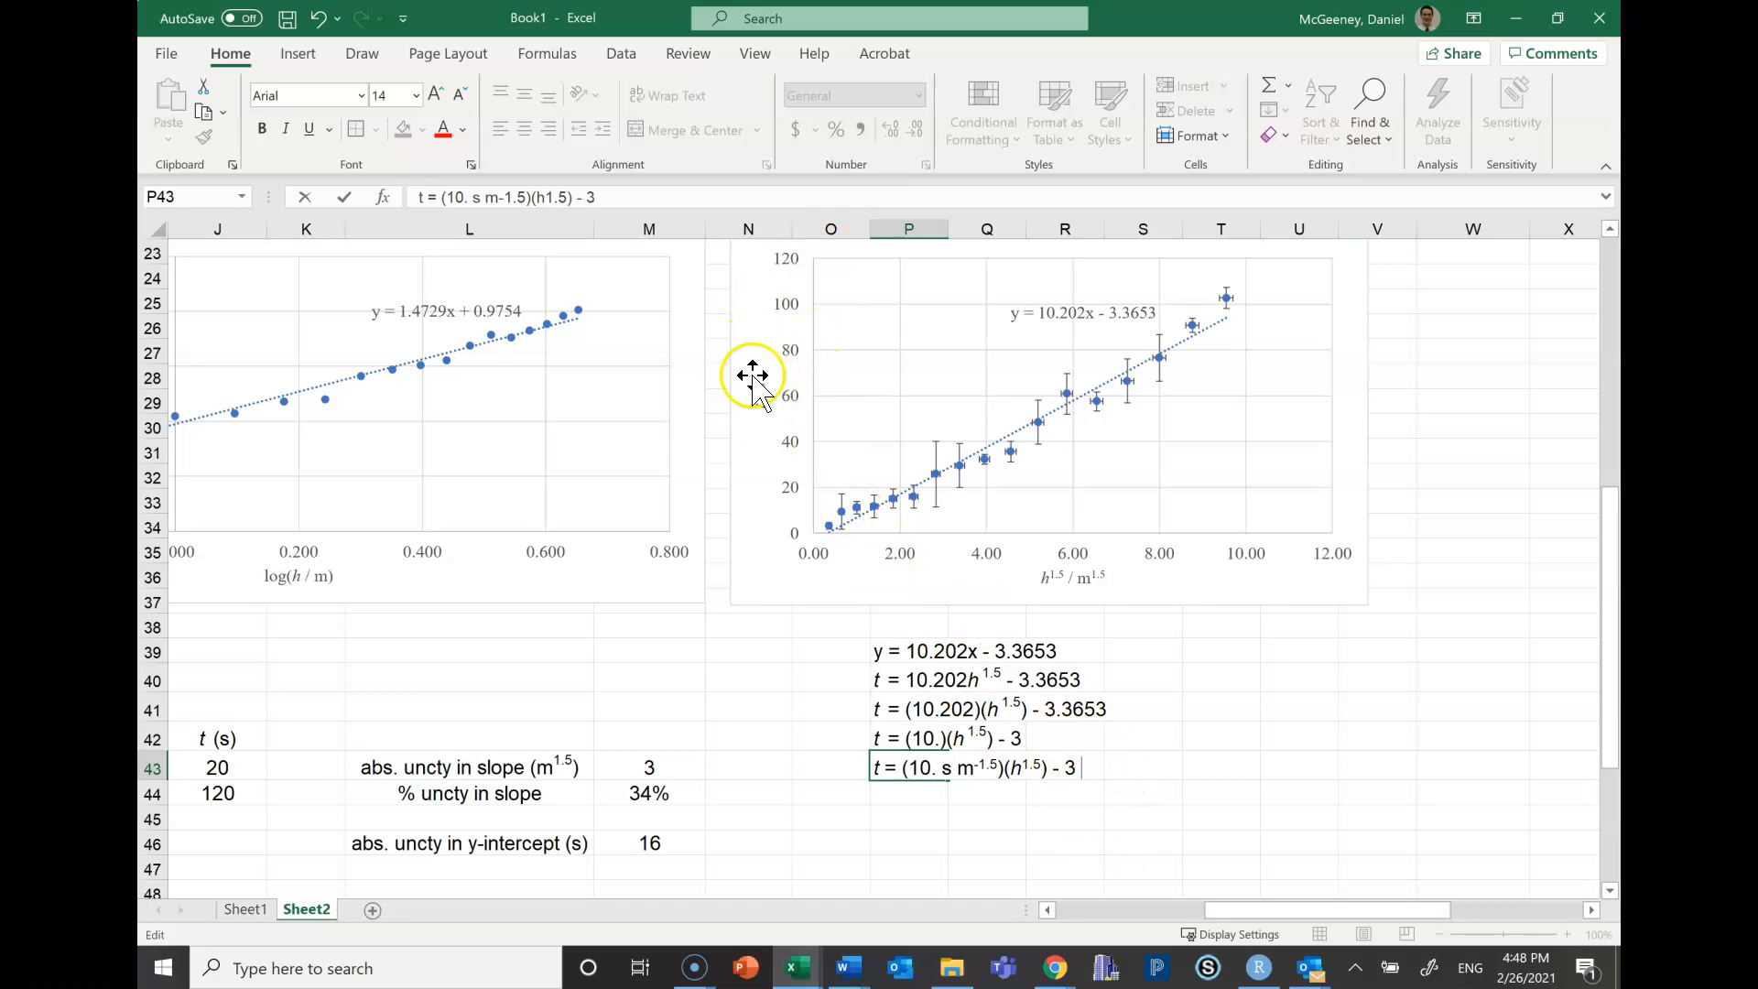
type("s")
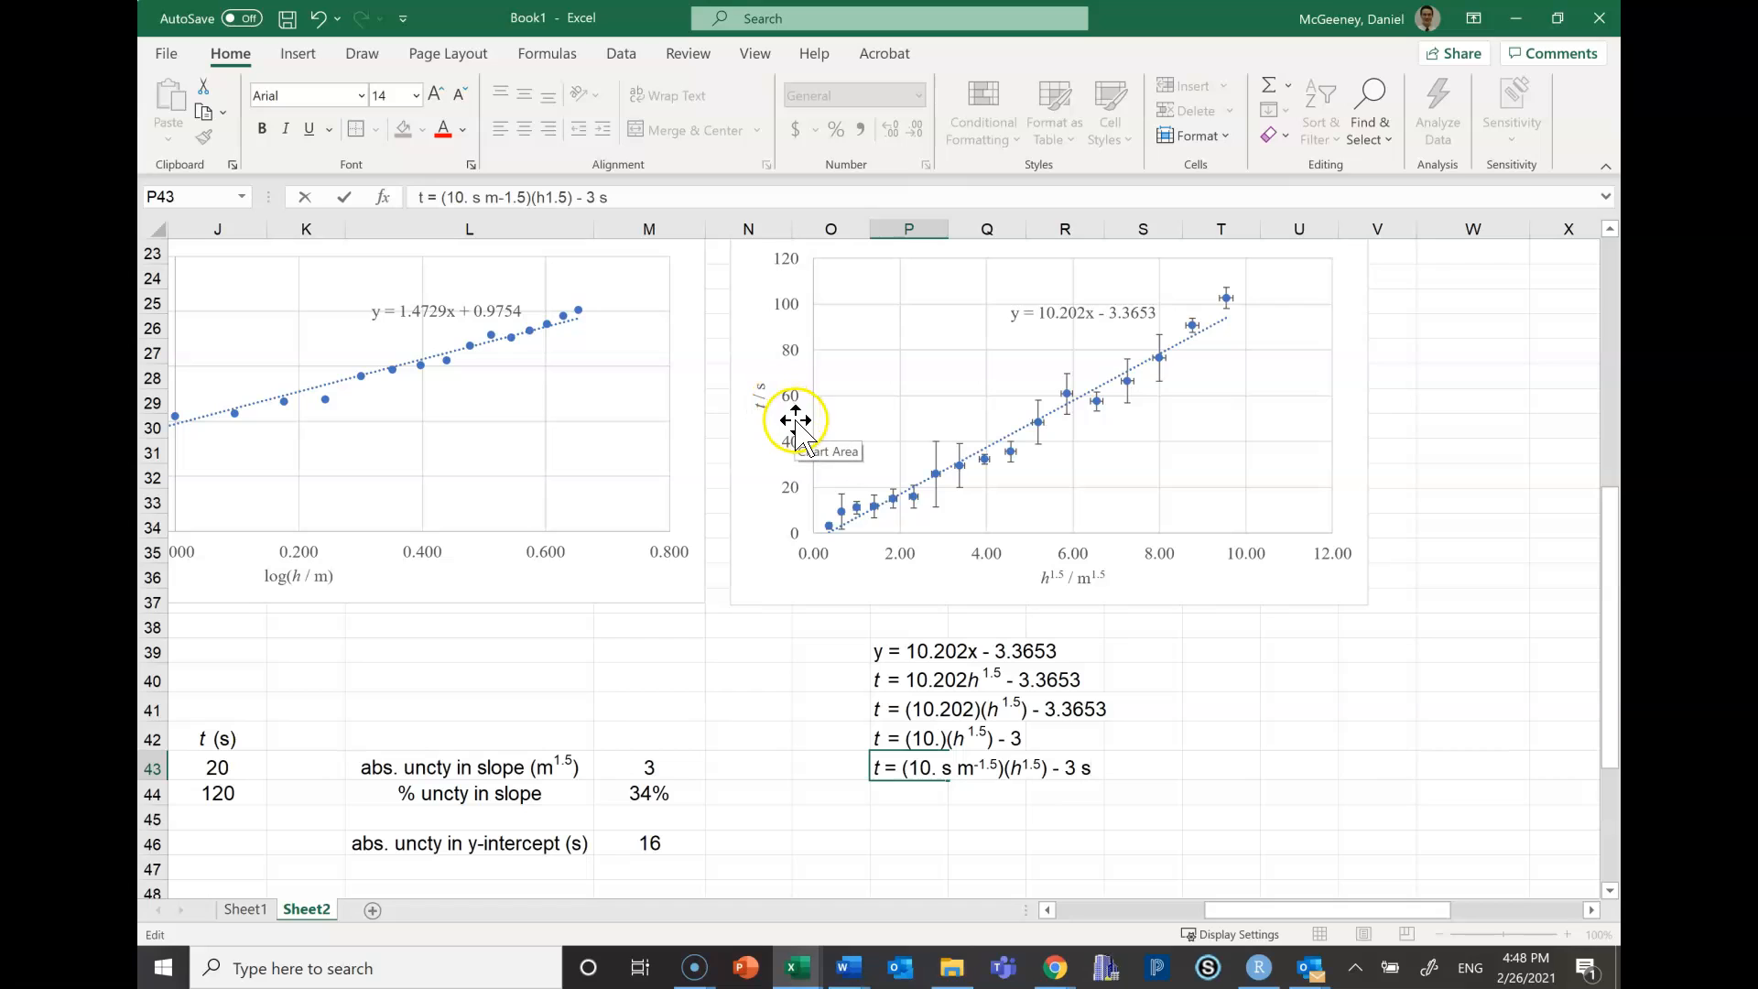
key("Return")
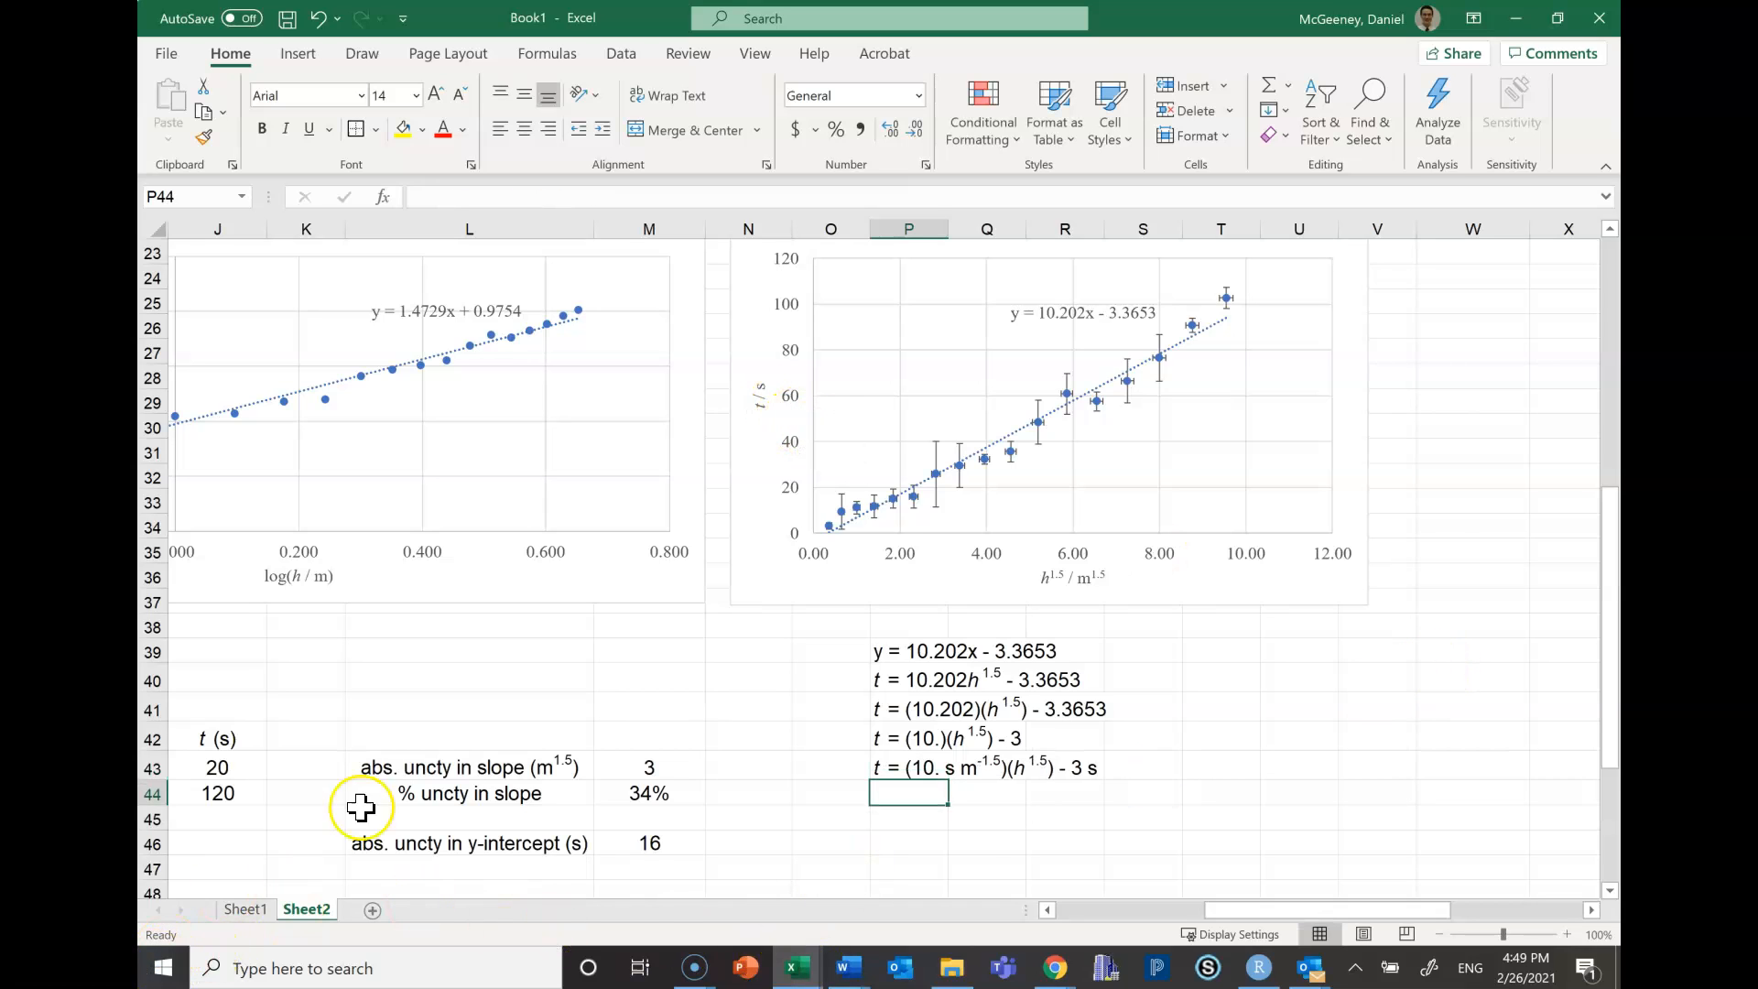
Examine the equation in P43 and its h^1.5 term alongside the uncertainty results and the original Final Function chart
scroll(361, 807, "down", 4)
left_click(819, 654)
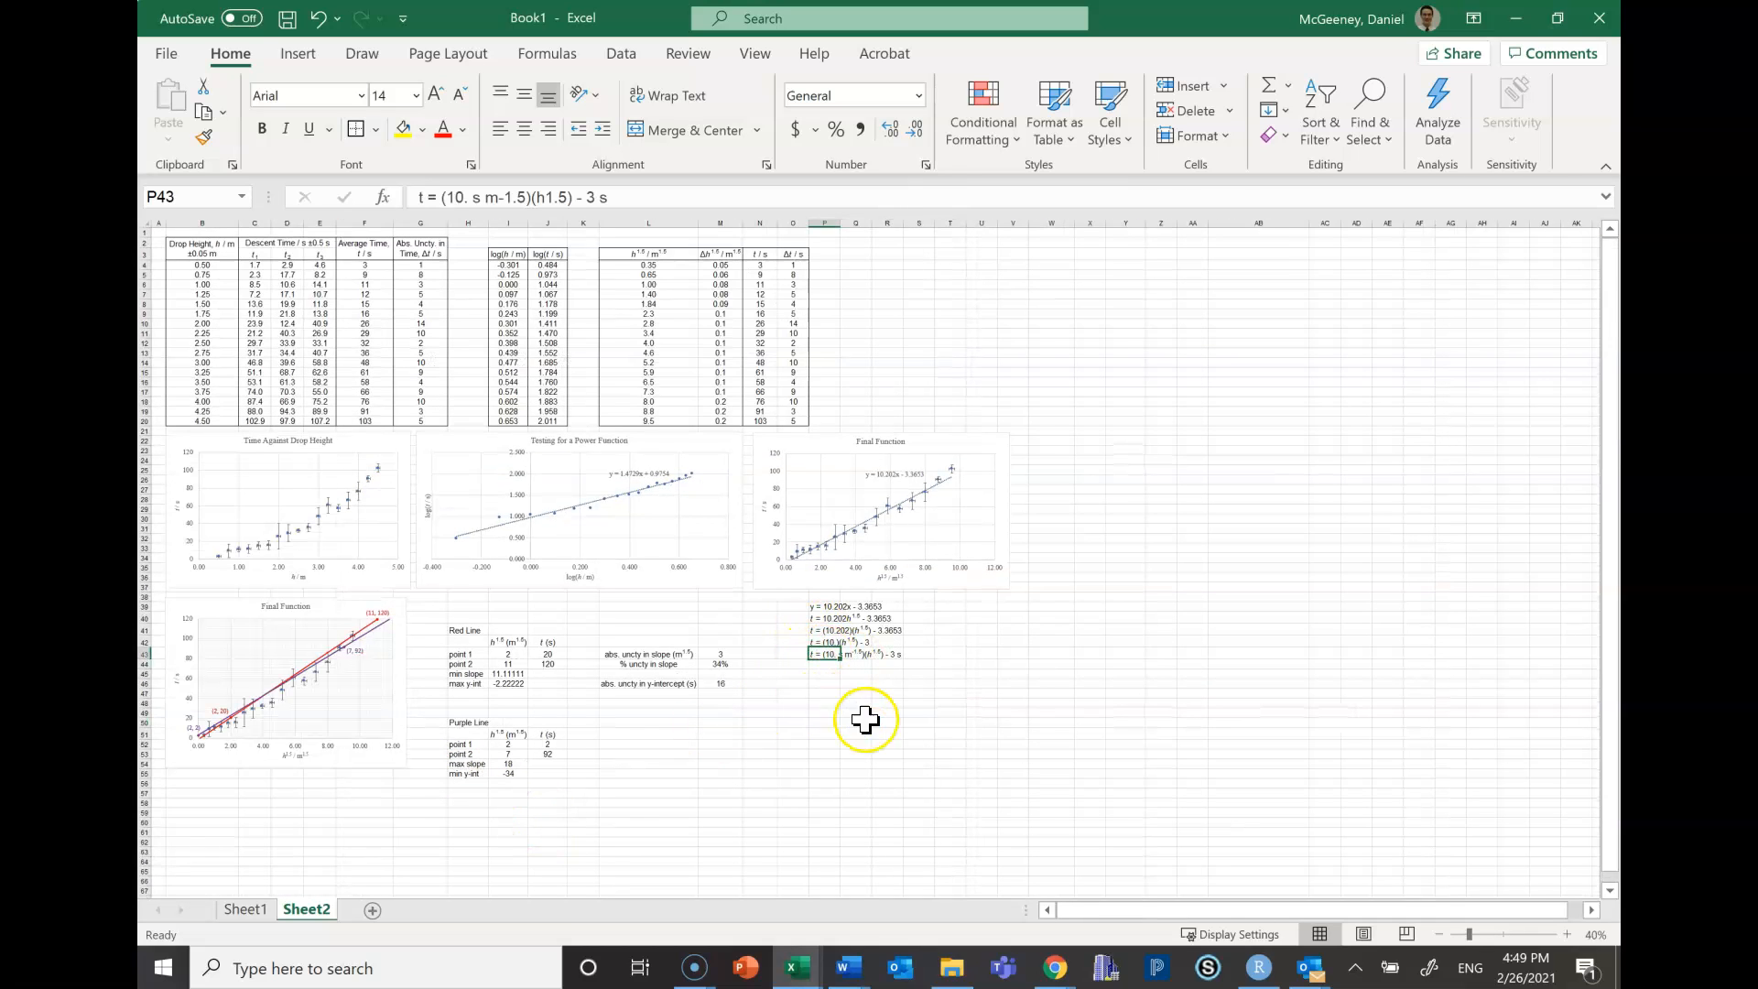
scroll(866, 717, "up", 6)
middle_click(676, 819)
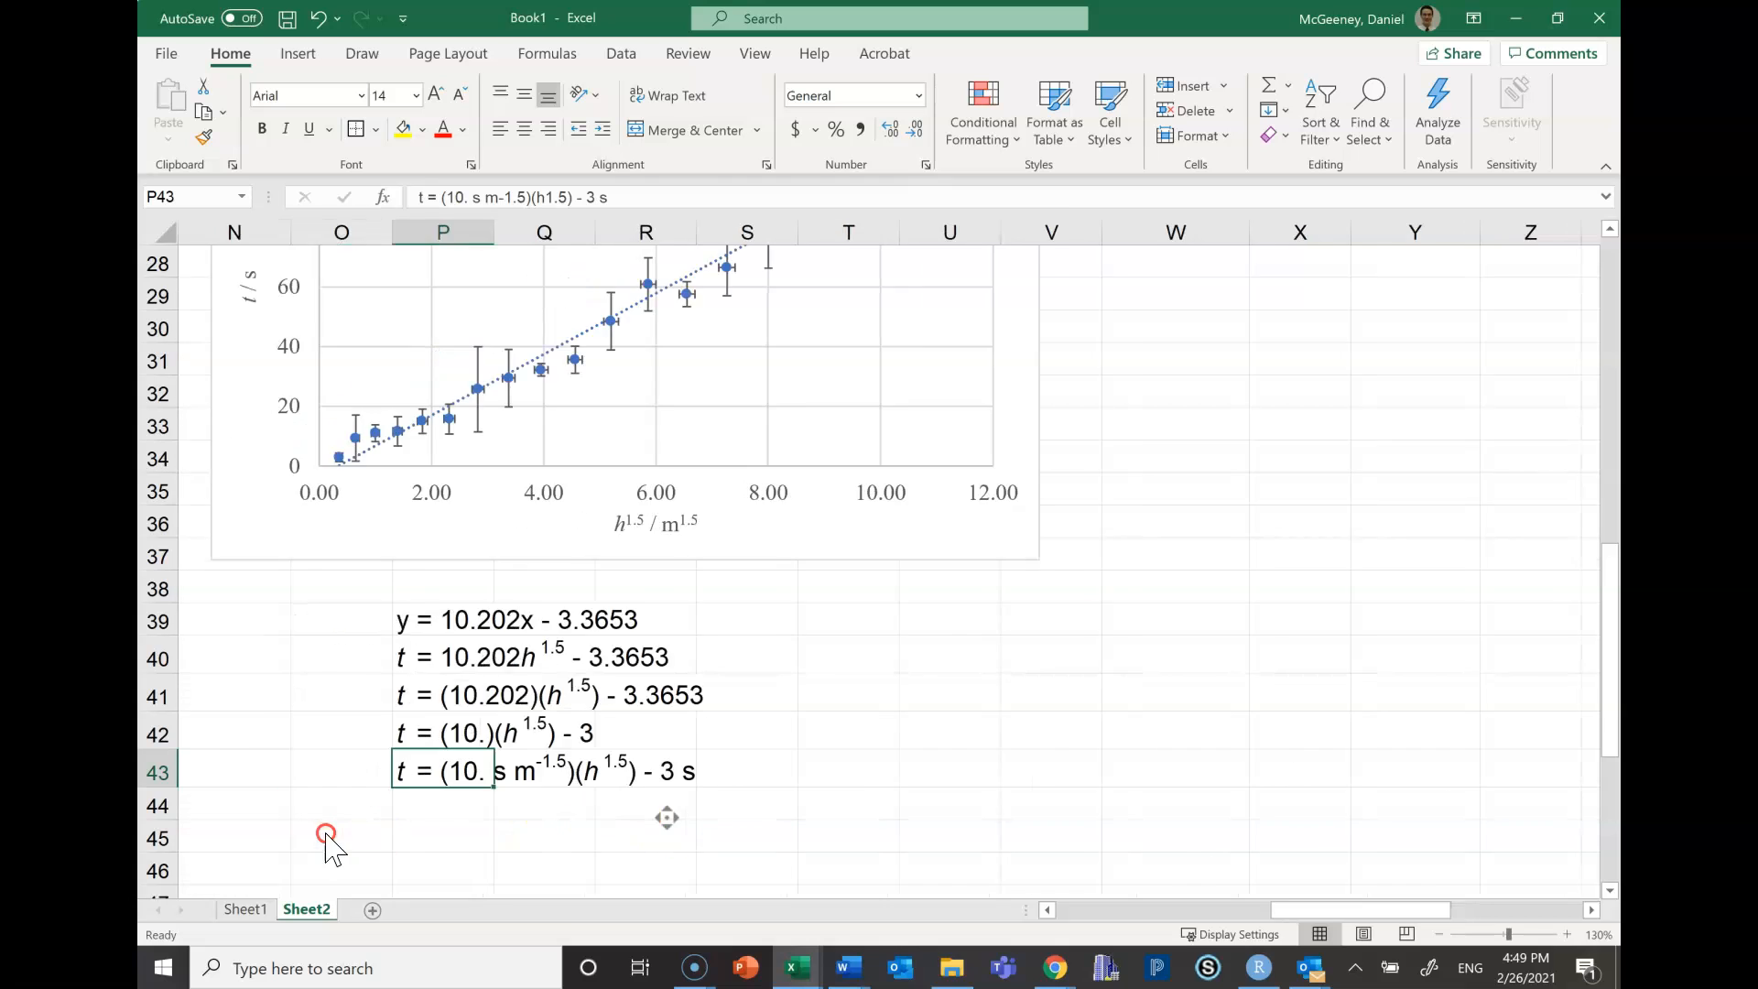
left_click_drag(1210, 911, 1218, 910)
scroll(927, 799, "down", 2)
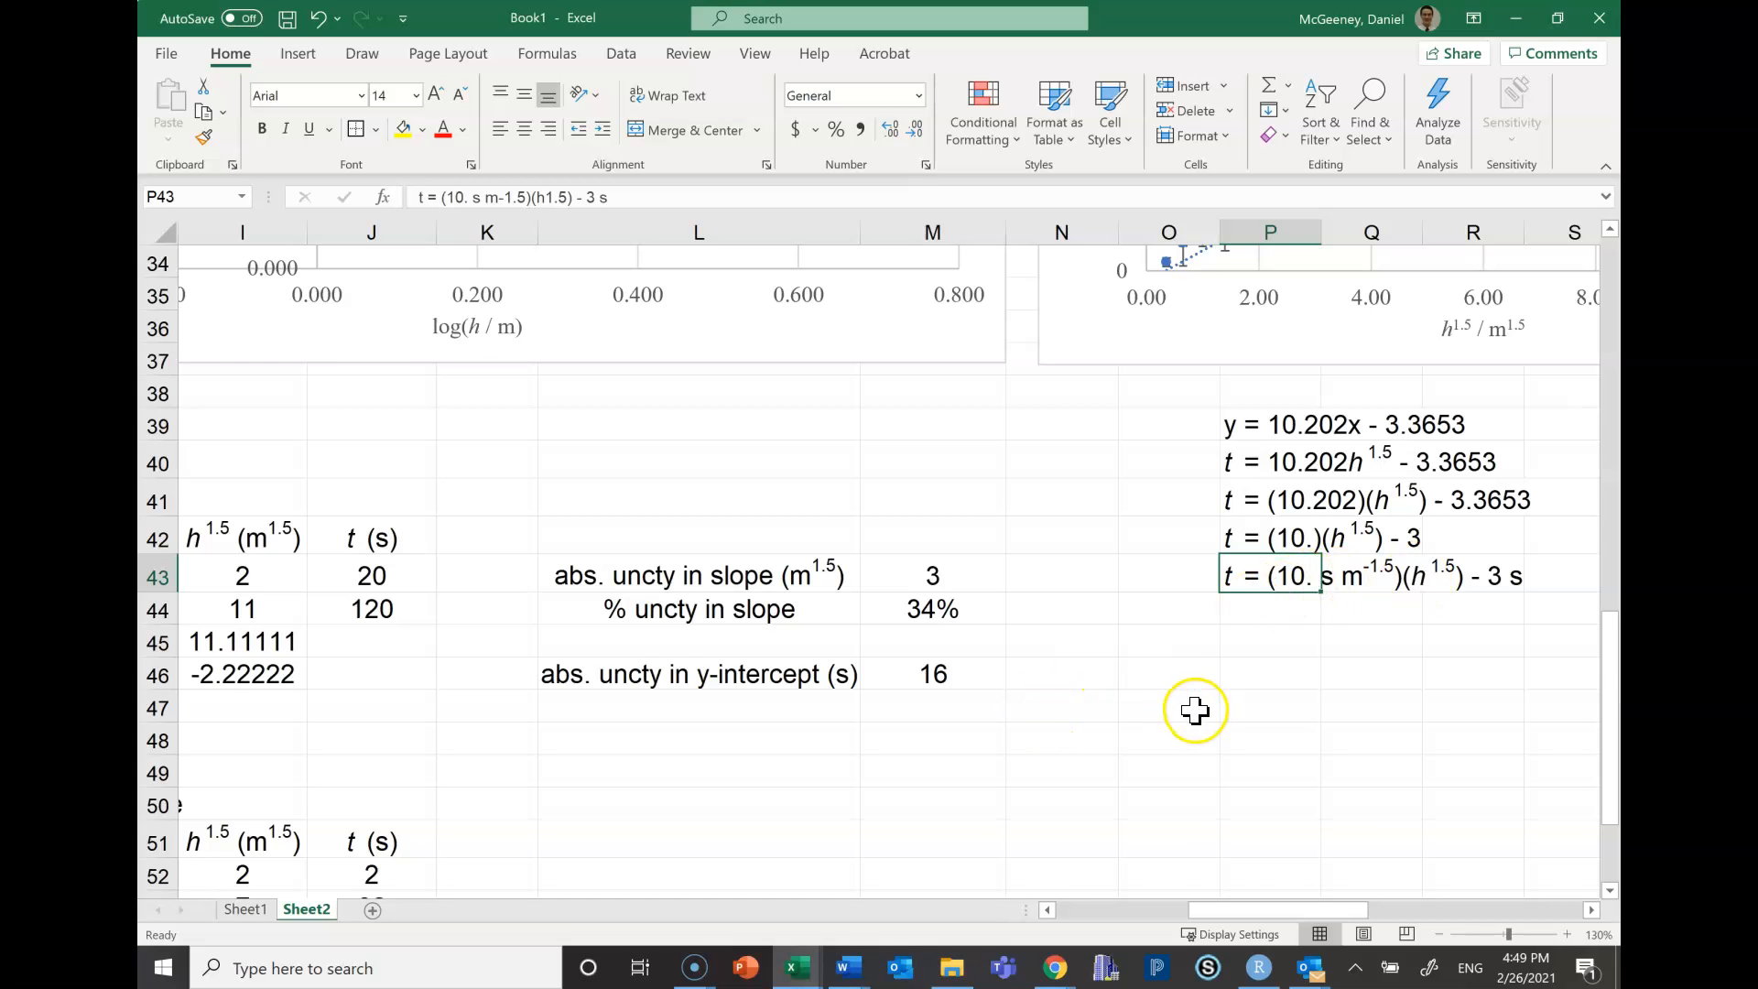
scroll(1193, 710, "down", 3)
scroll(1190, 639, "up", 2)
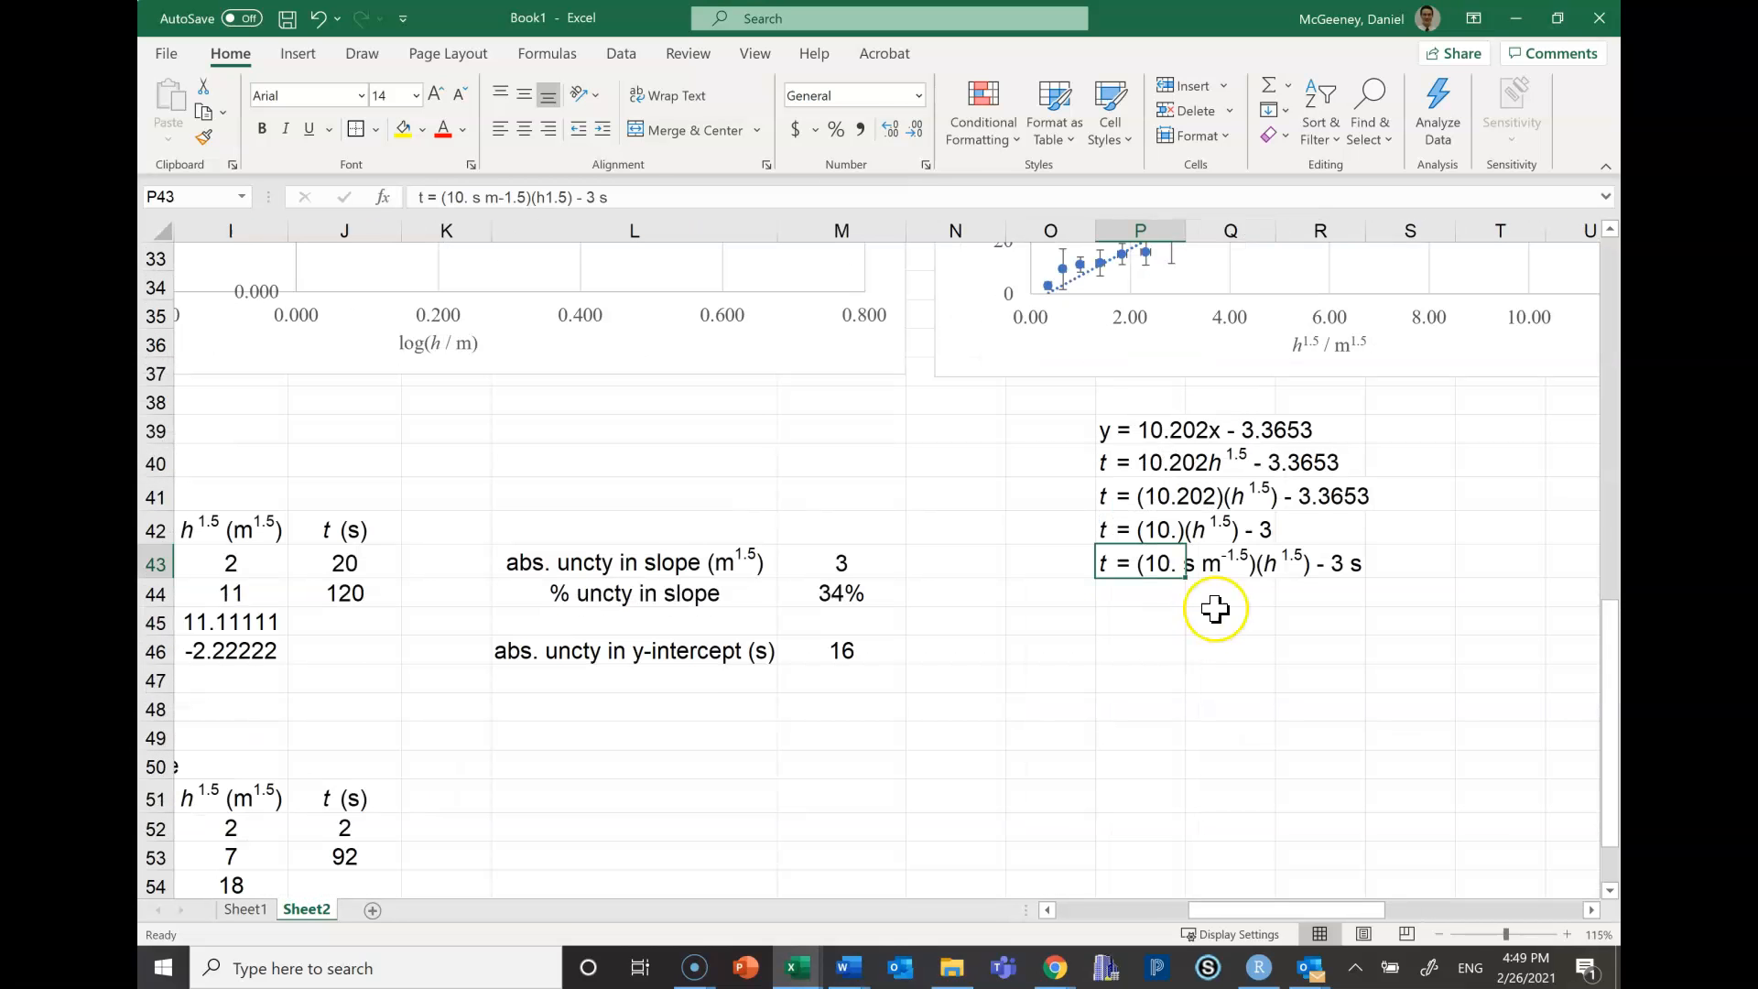
double_click(1283, 563)
left_click(1264, 564)
left_click(1127, 559)
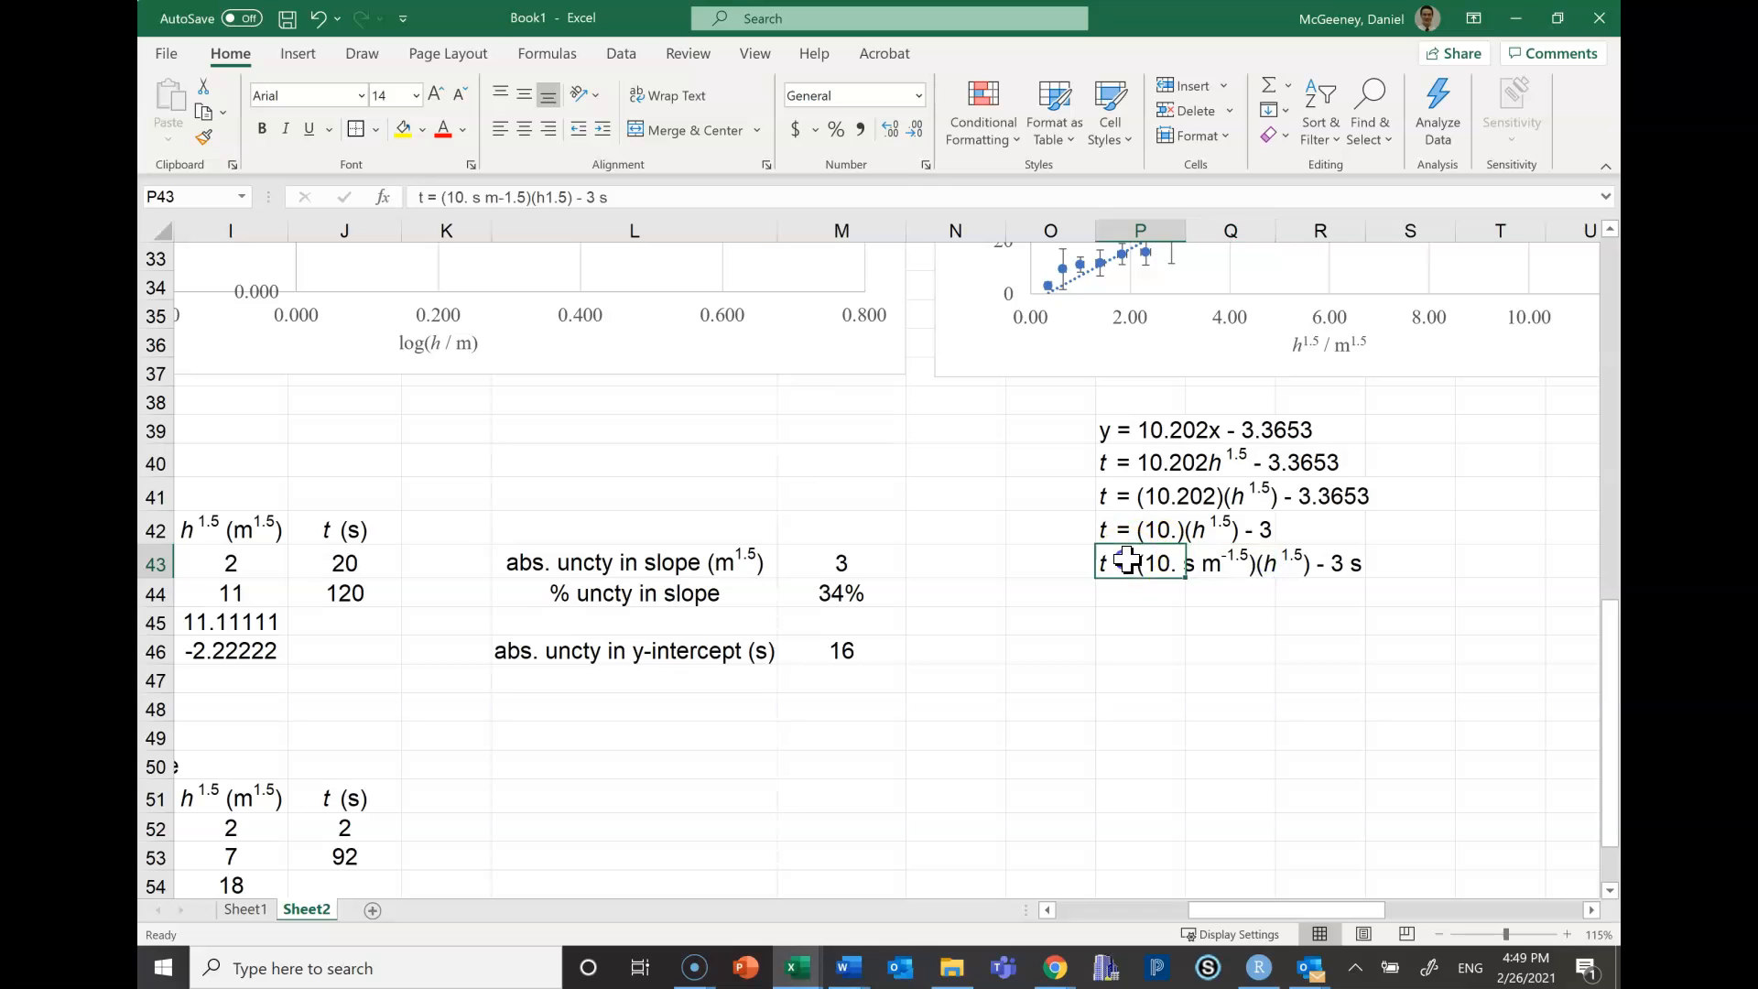
double_click(1116, 563)
left_click(1295, 565)
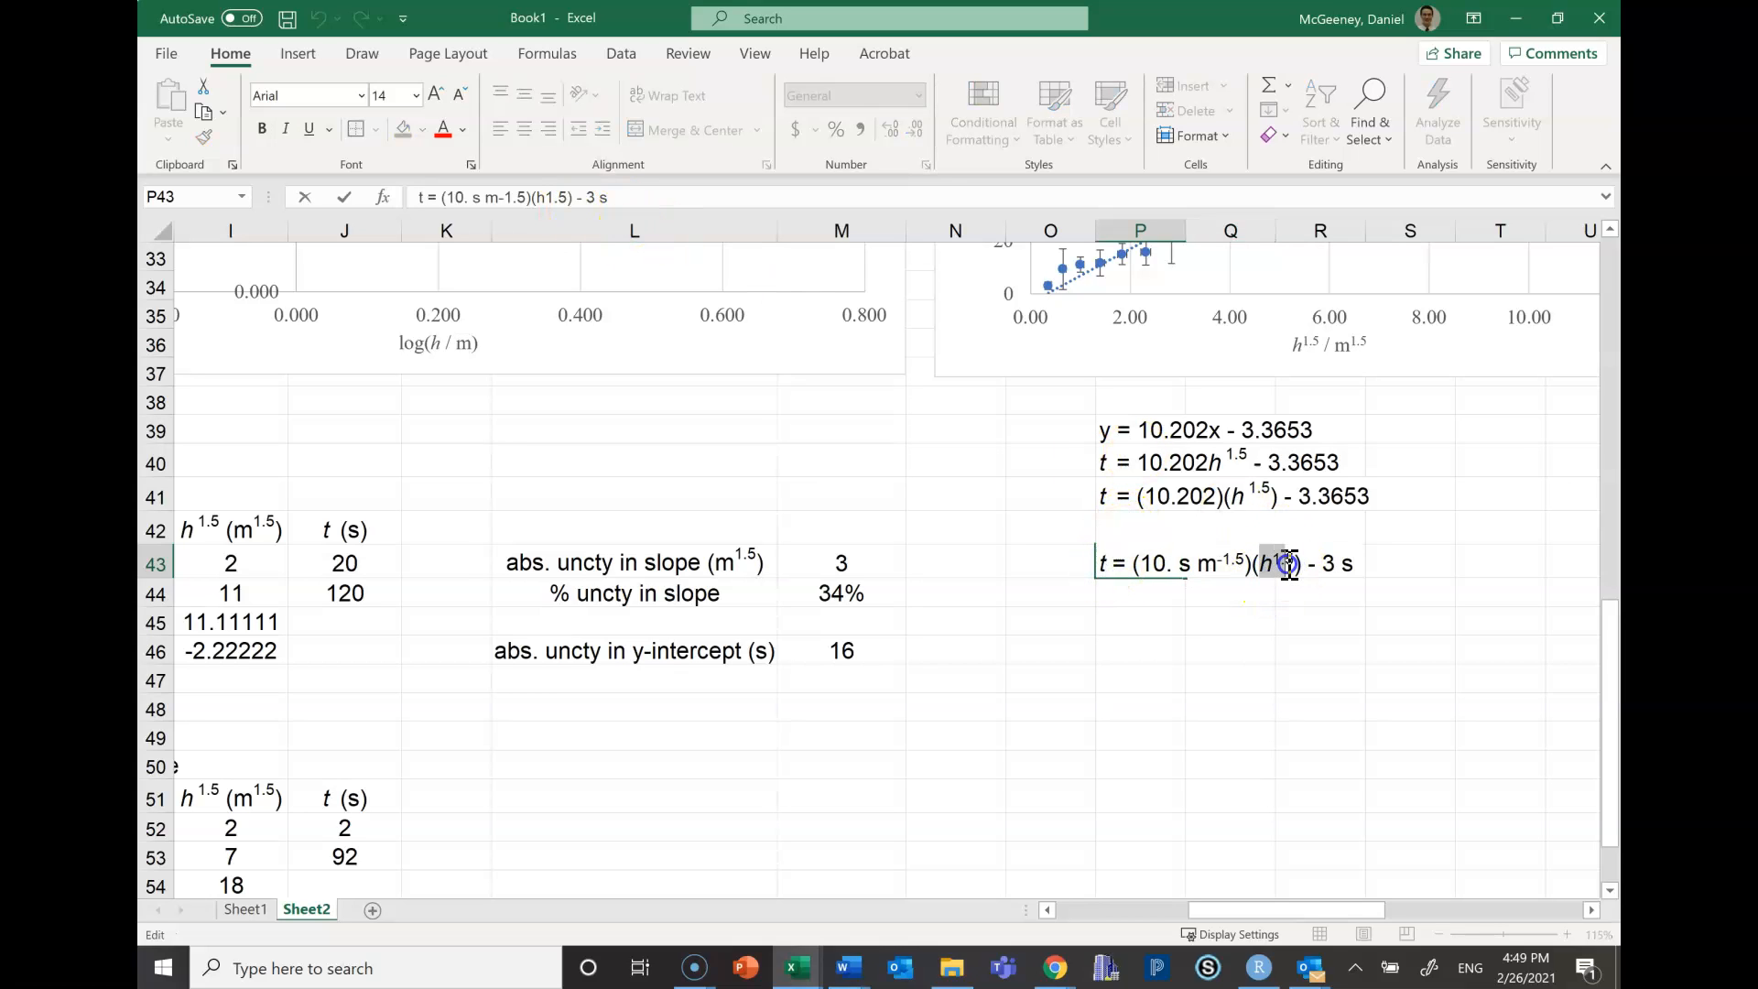
left_click(1296, 564)
scroll(1264, 559, "up", 3)
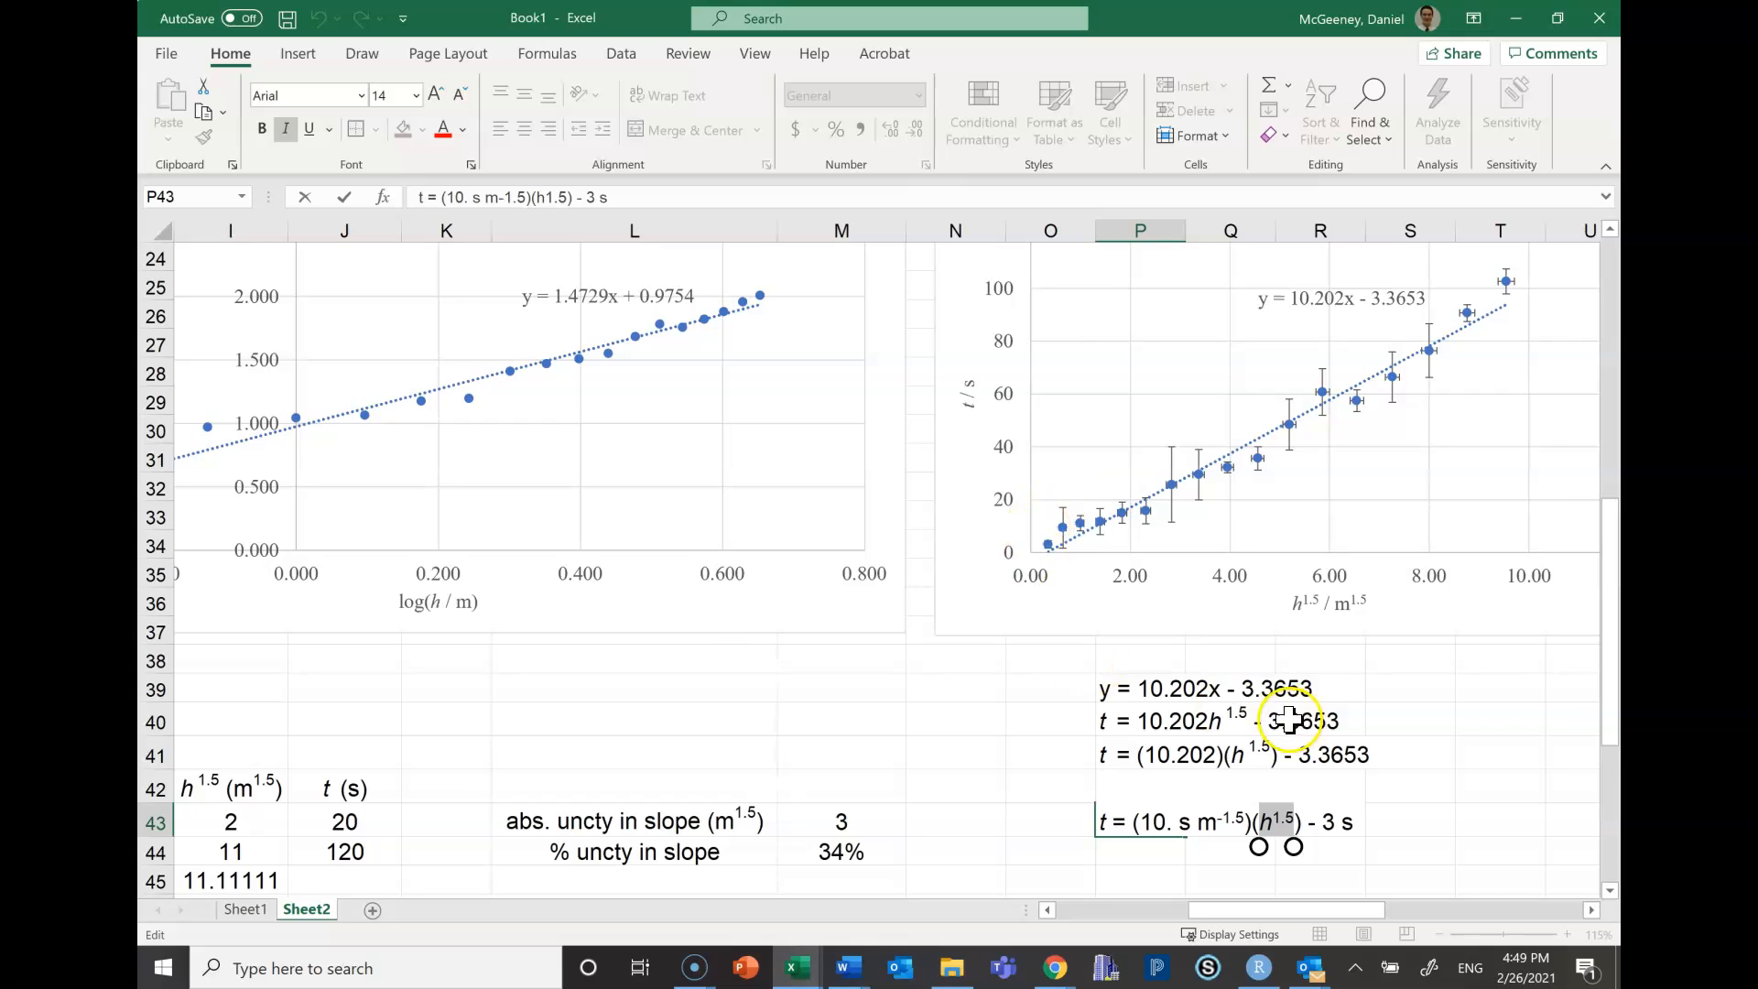
scroll(1189, 615, "down", 3)
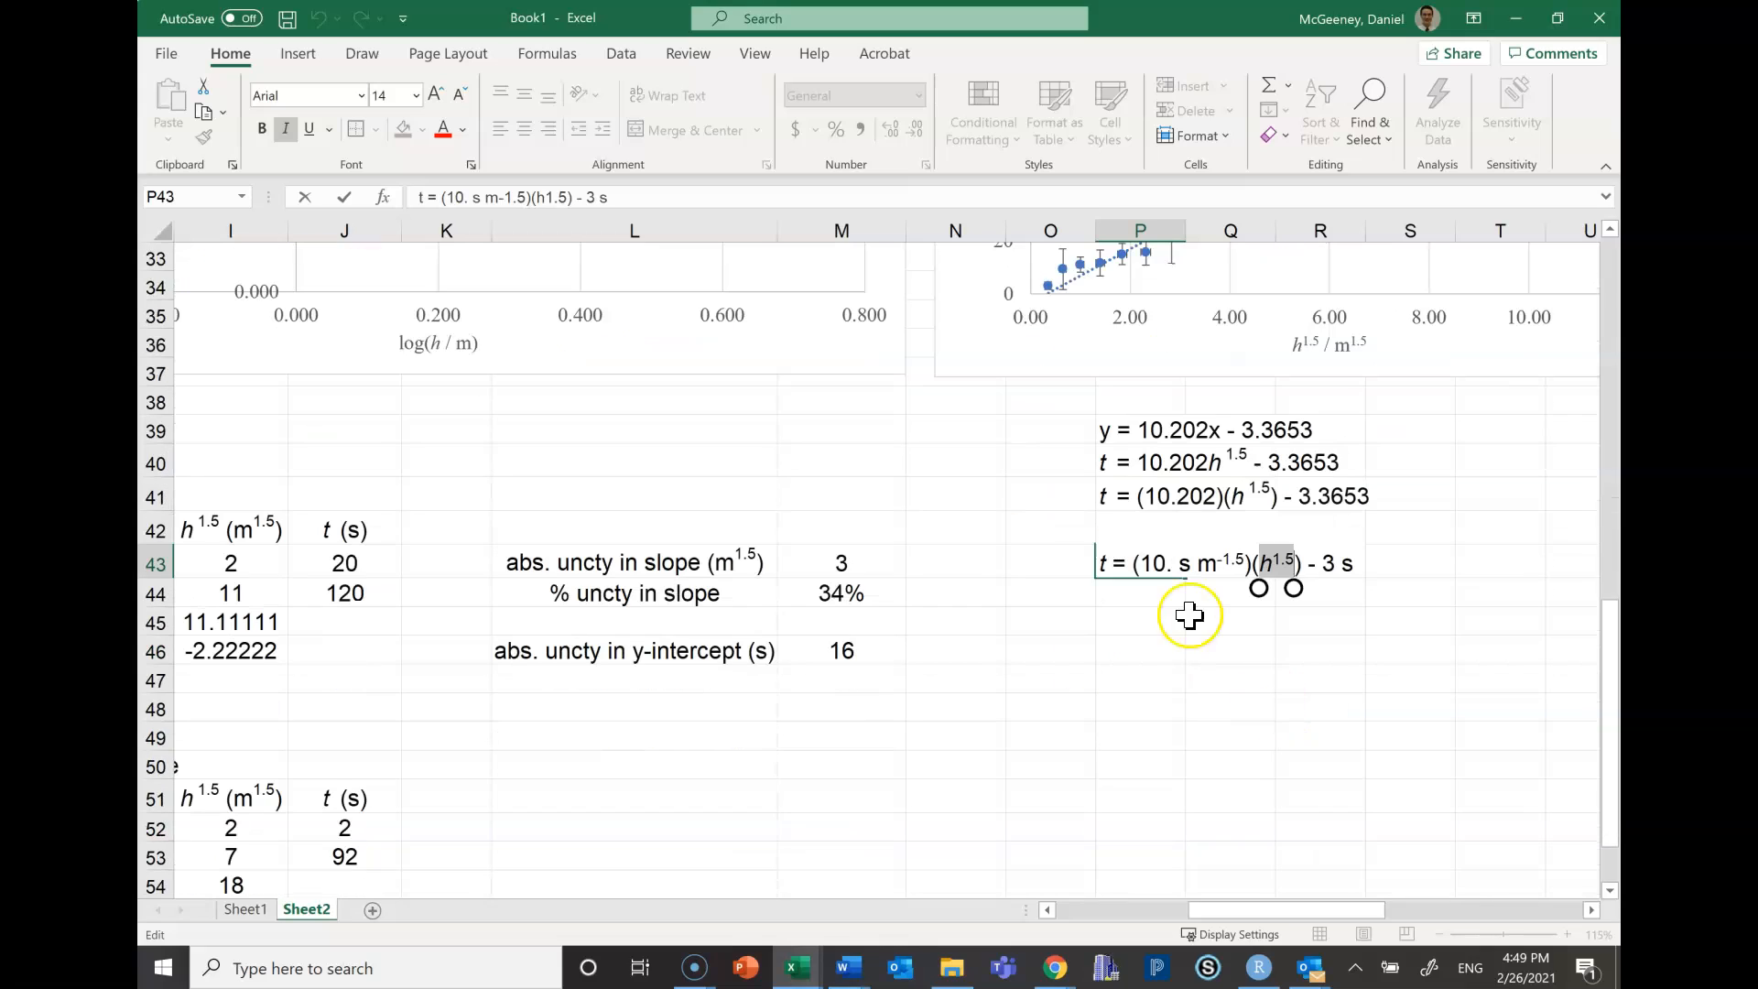
Try adding the unit (s) after t in the P43 equation
left_click(1110, 558)
type("(s)")
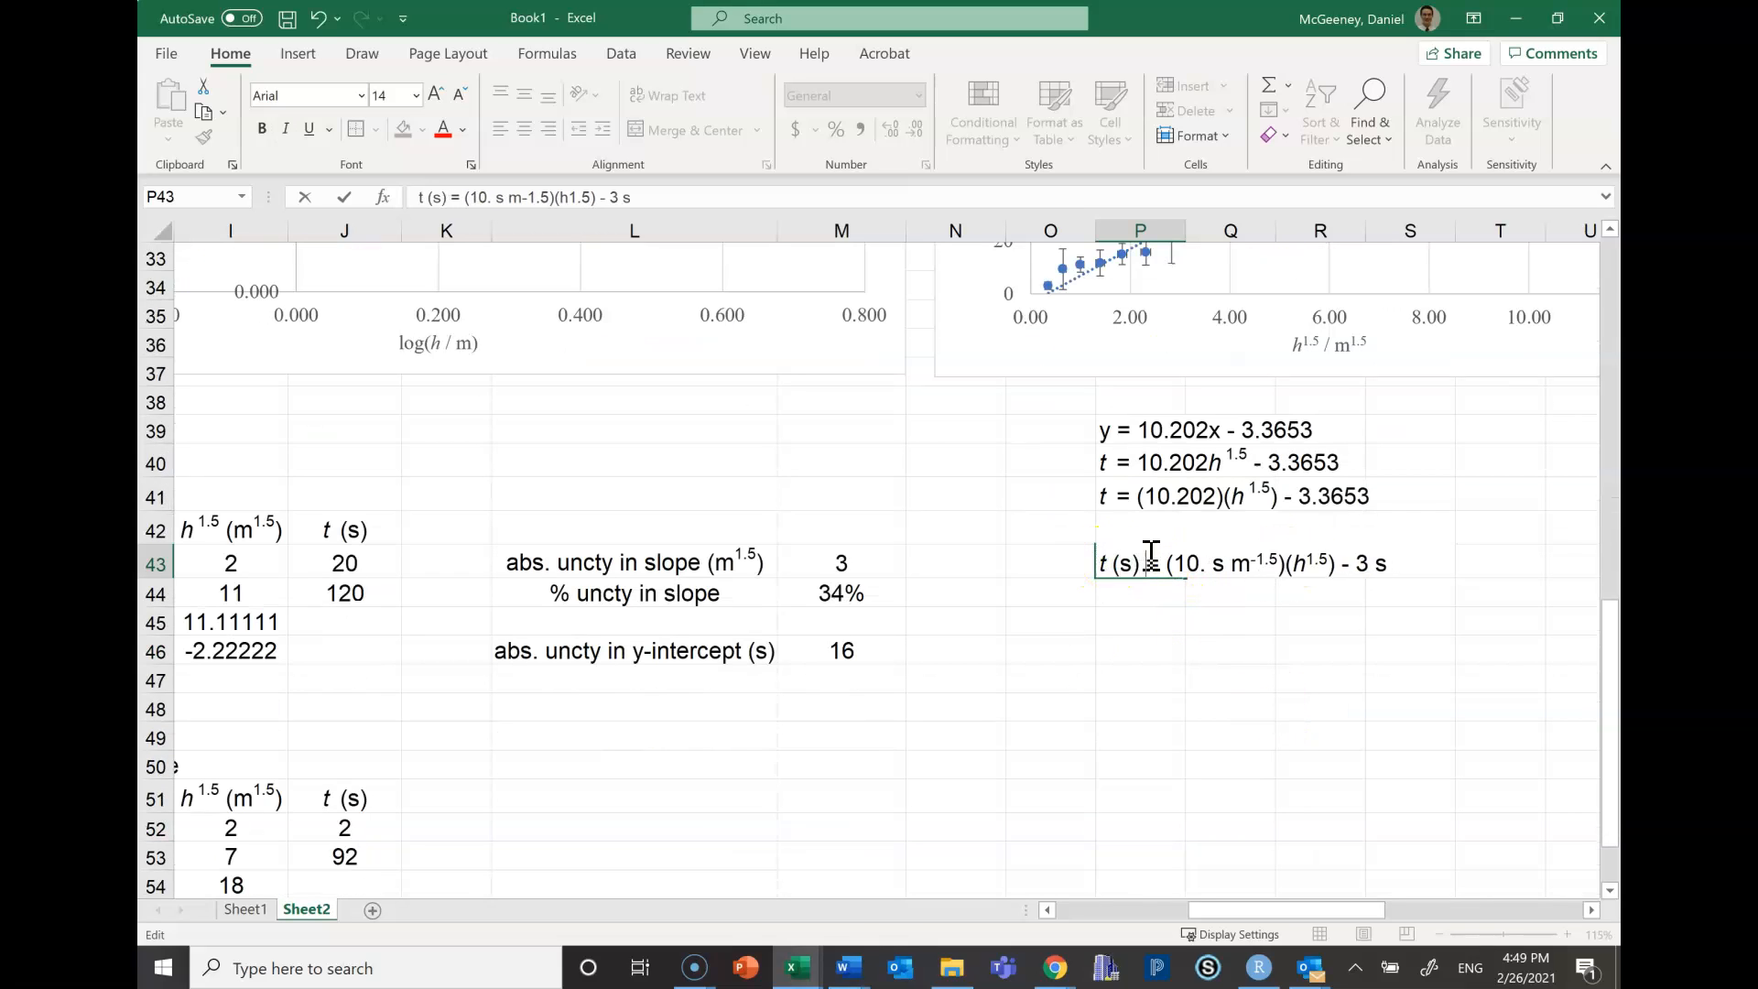
key("BackSpace")
key("BackSpace")
key("BackSpace")
key("BackSpace")
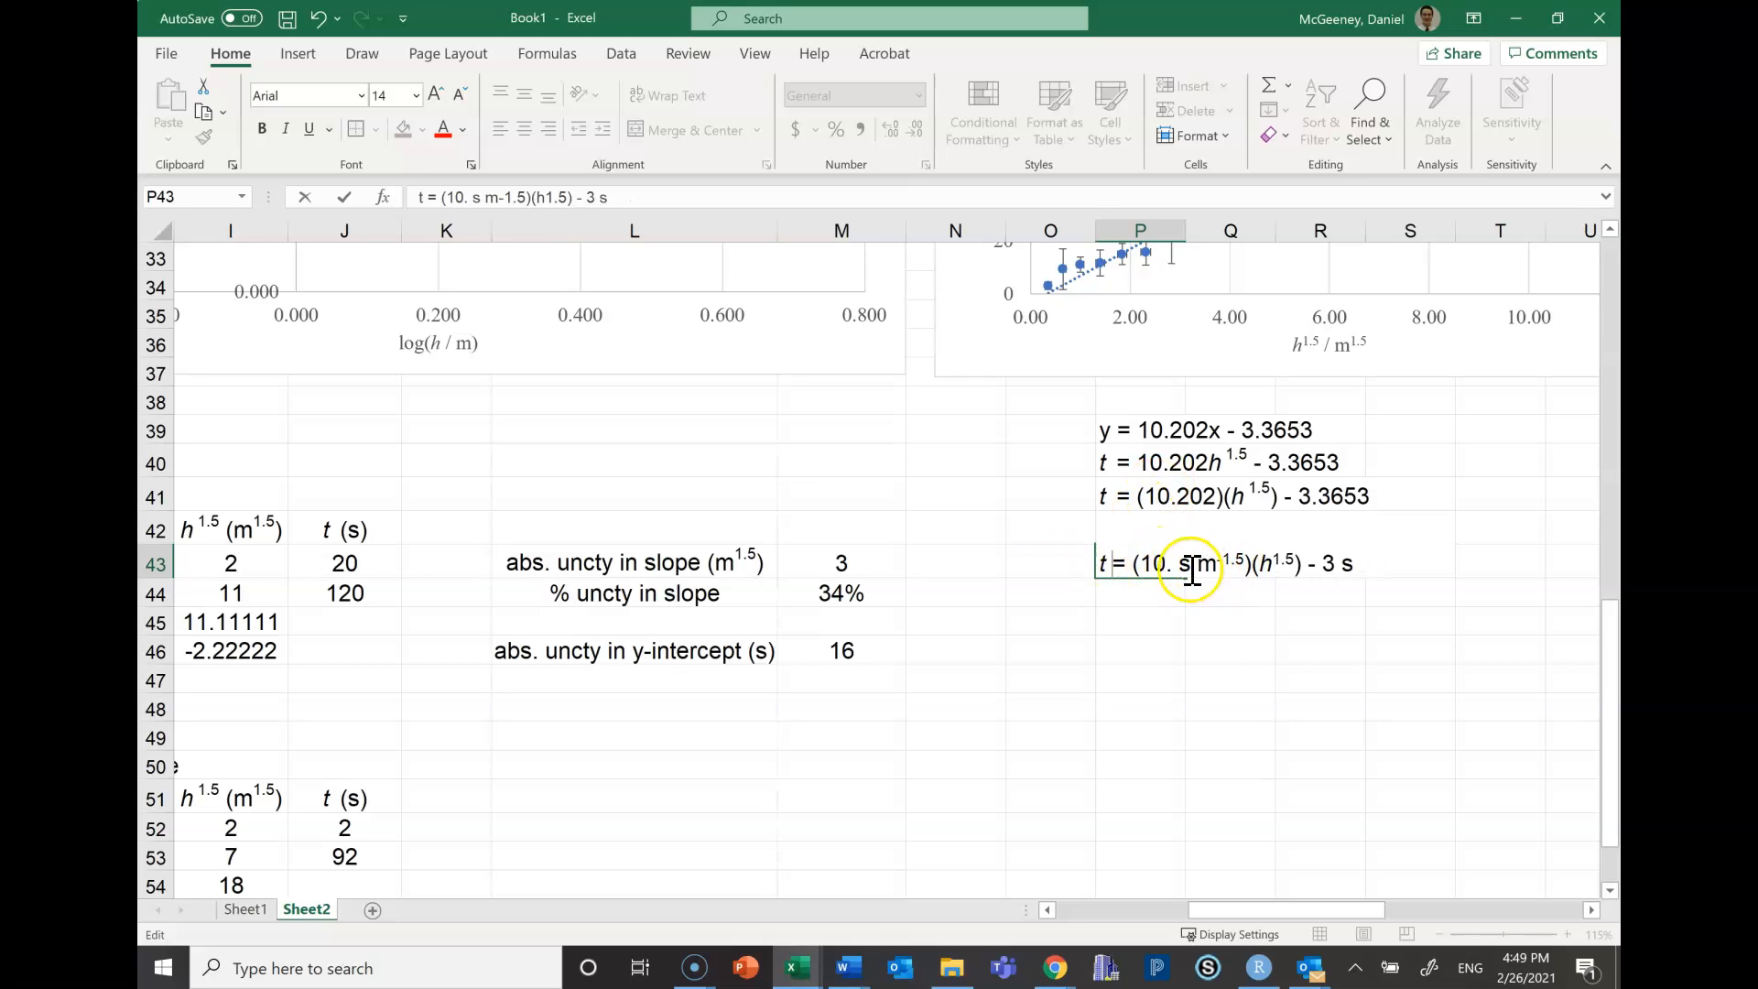
Highlight the slope and the y-intercept with their units in the P43 equation and finish editing the cell
left_click_drag(1156, 565, 1326, 563)
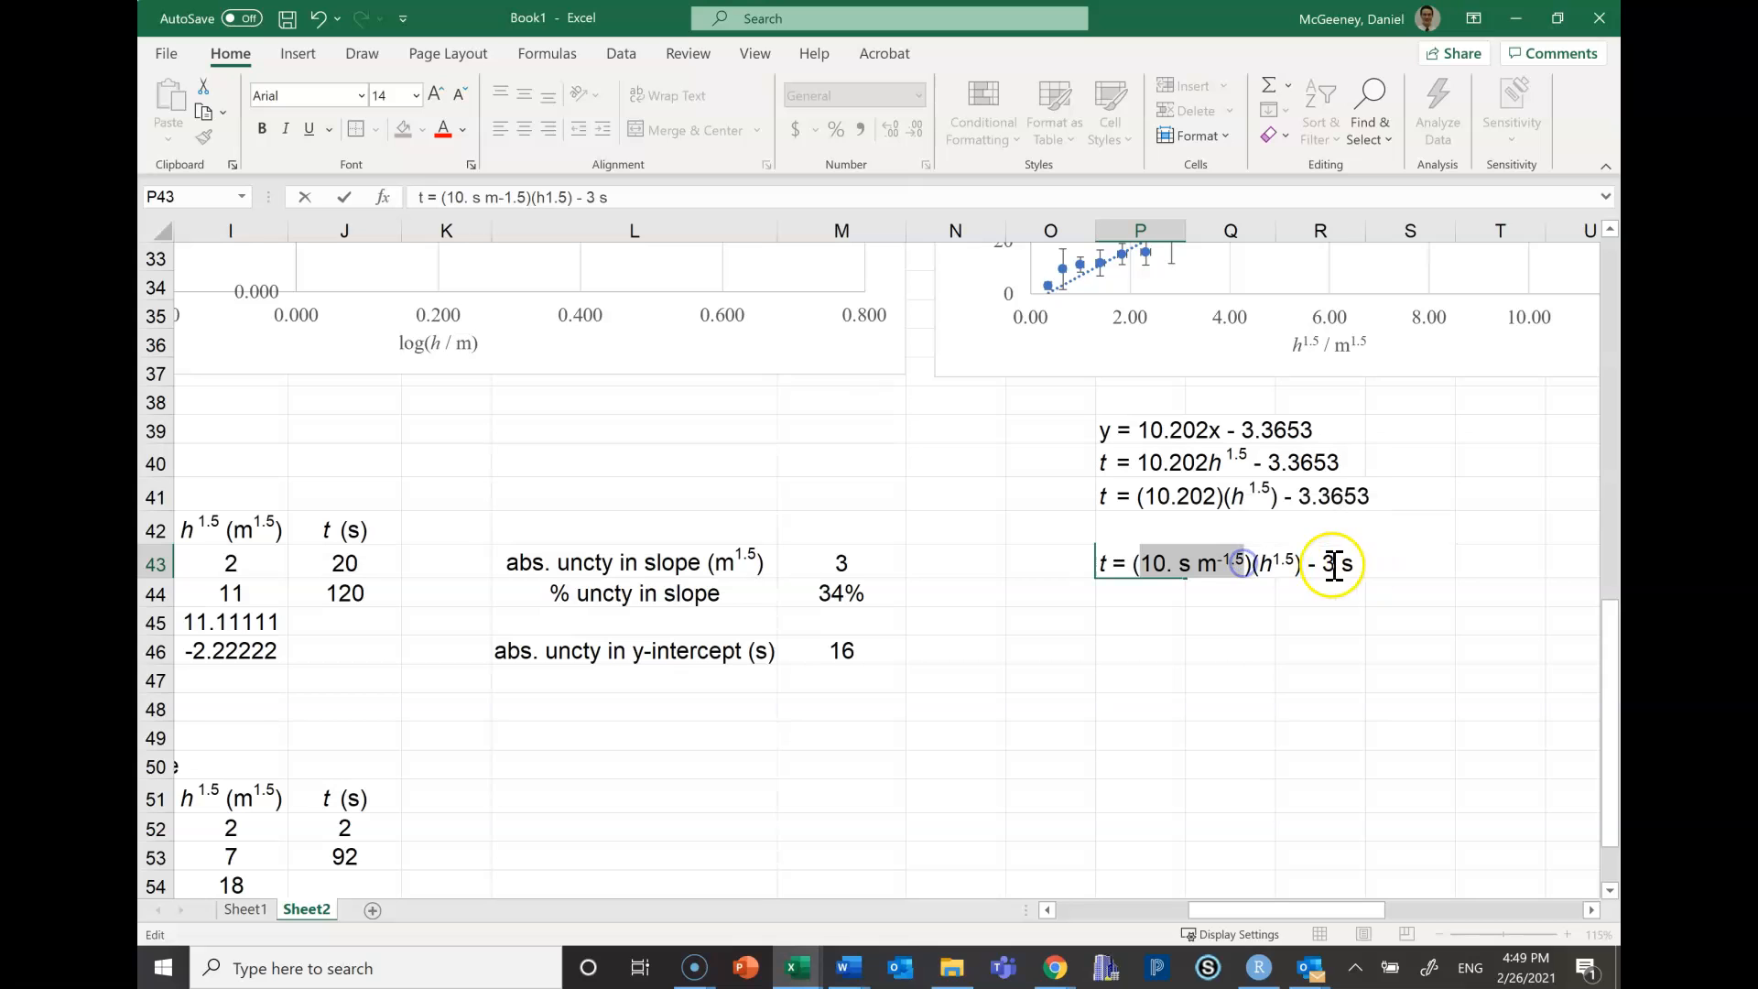
left_click(1327, 563)
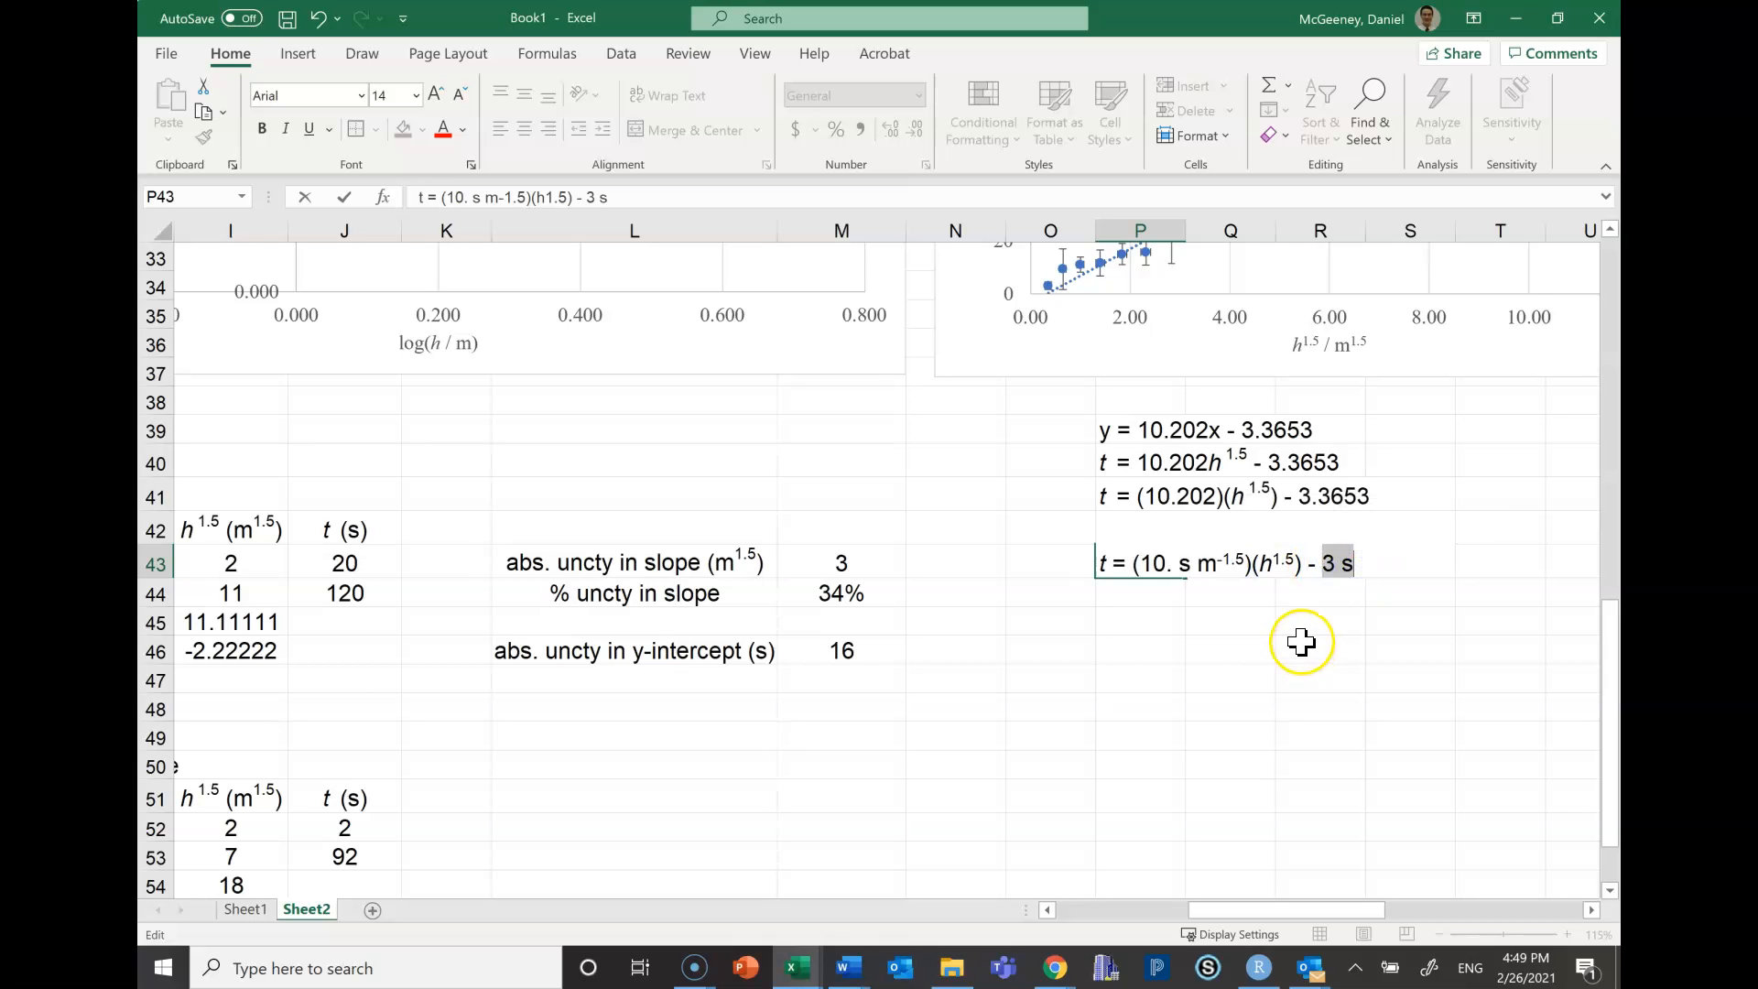
key("Return")
Take a screen snip covering the Final Function chart with the red and purple lines and the tables beside it
scroll(1282, 659, "down", 4, "ctrl")
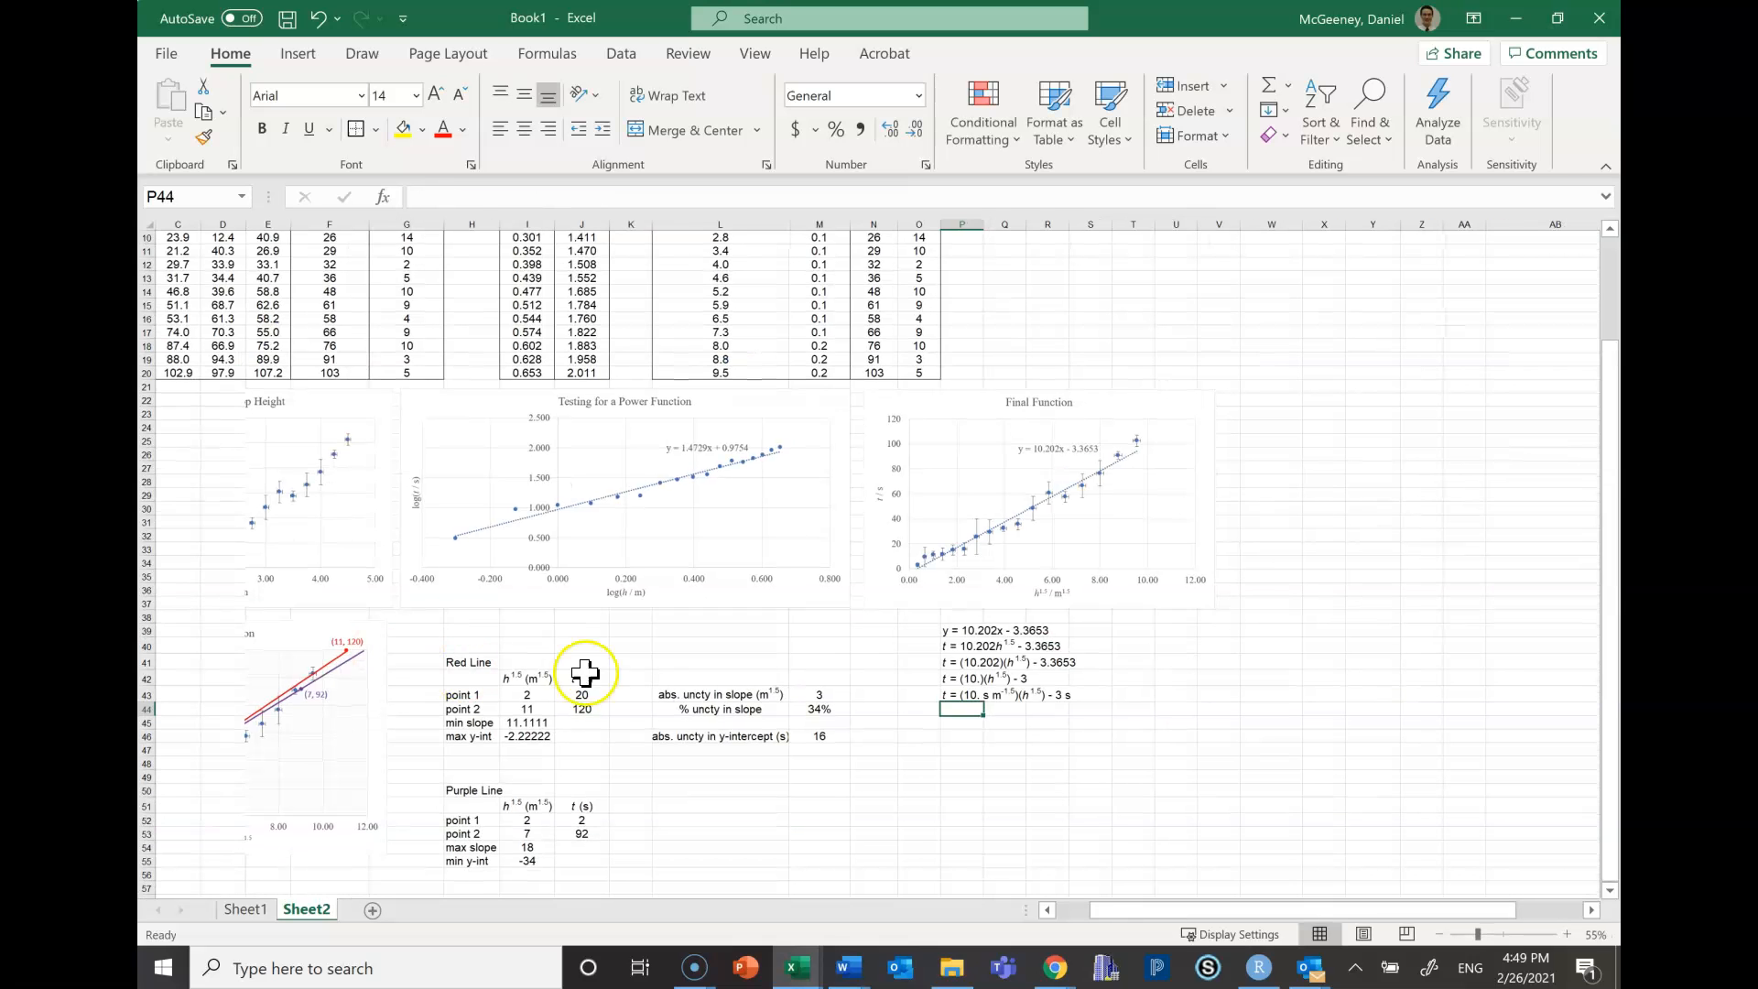
middle_click(741, 699)
left_click(378, 677)
mouse_move(235, 628)
left_mouse_down()
mouse_move(263, 656)
mouse_move(248, 644)
left_mouse_up()
scroll(247, 644, "down", 2)
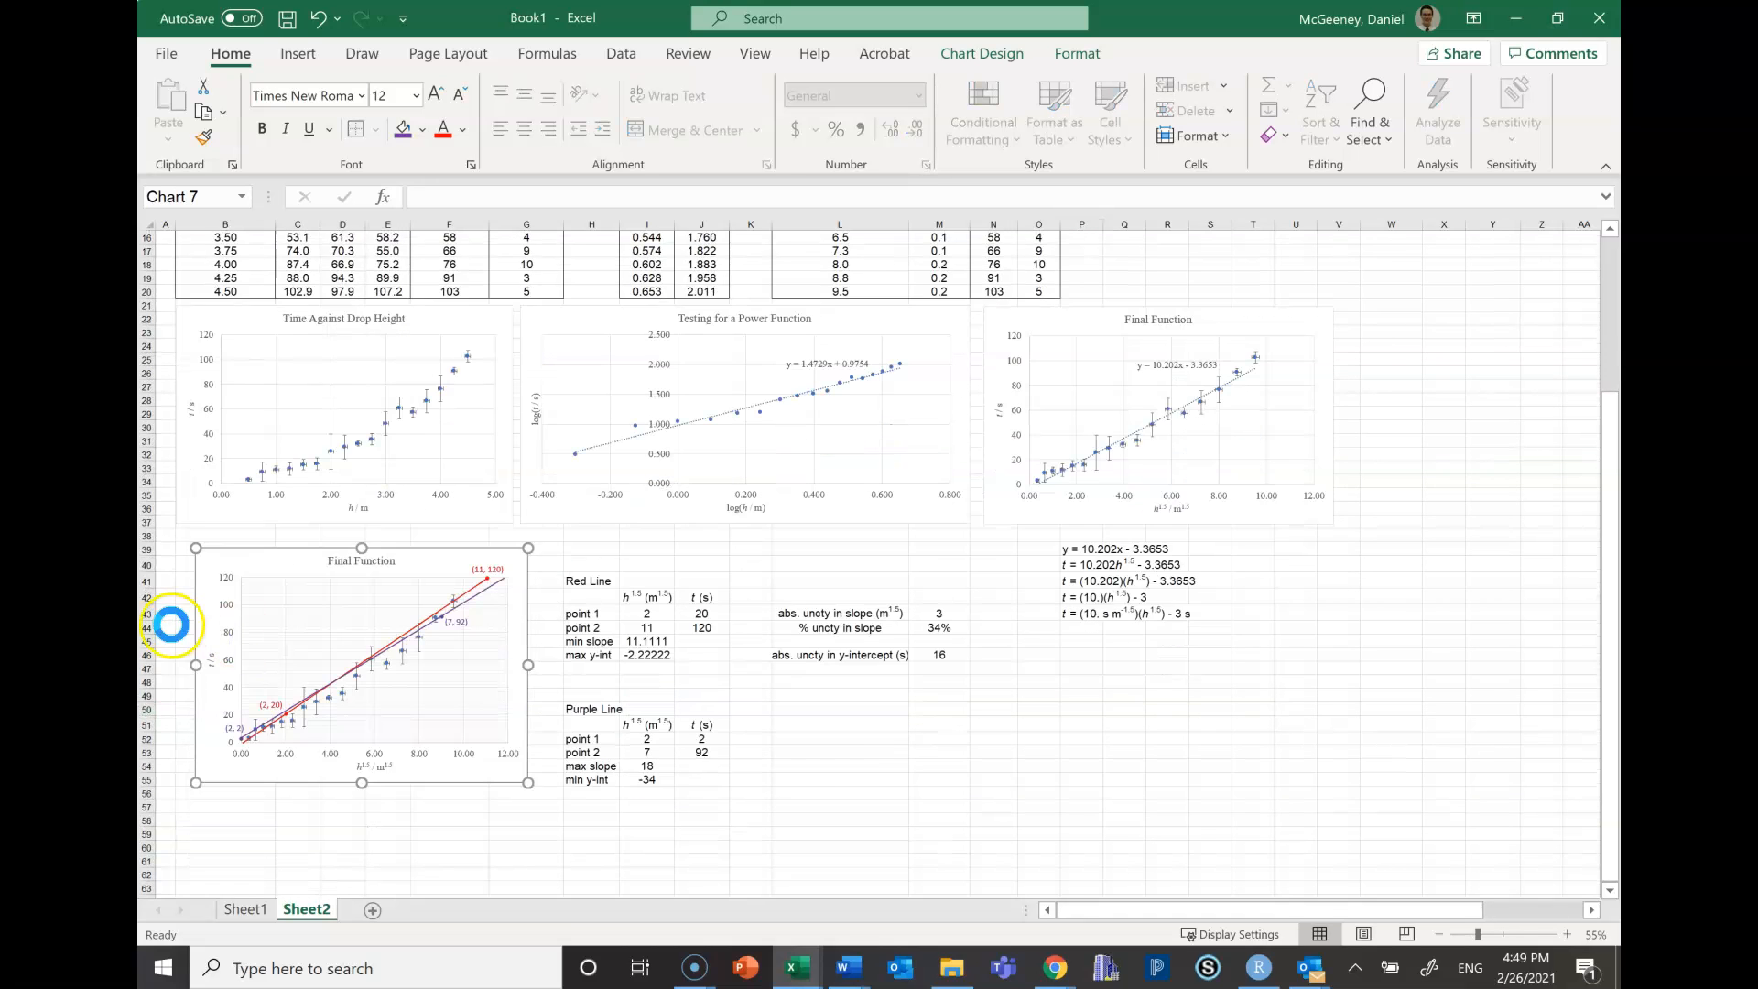
scroll(168, 623, "up", 2, "ctrl")
scroll(1035, 668, "down", 2)
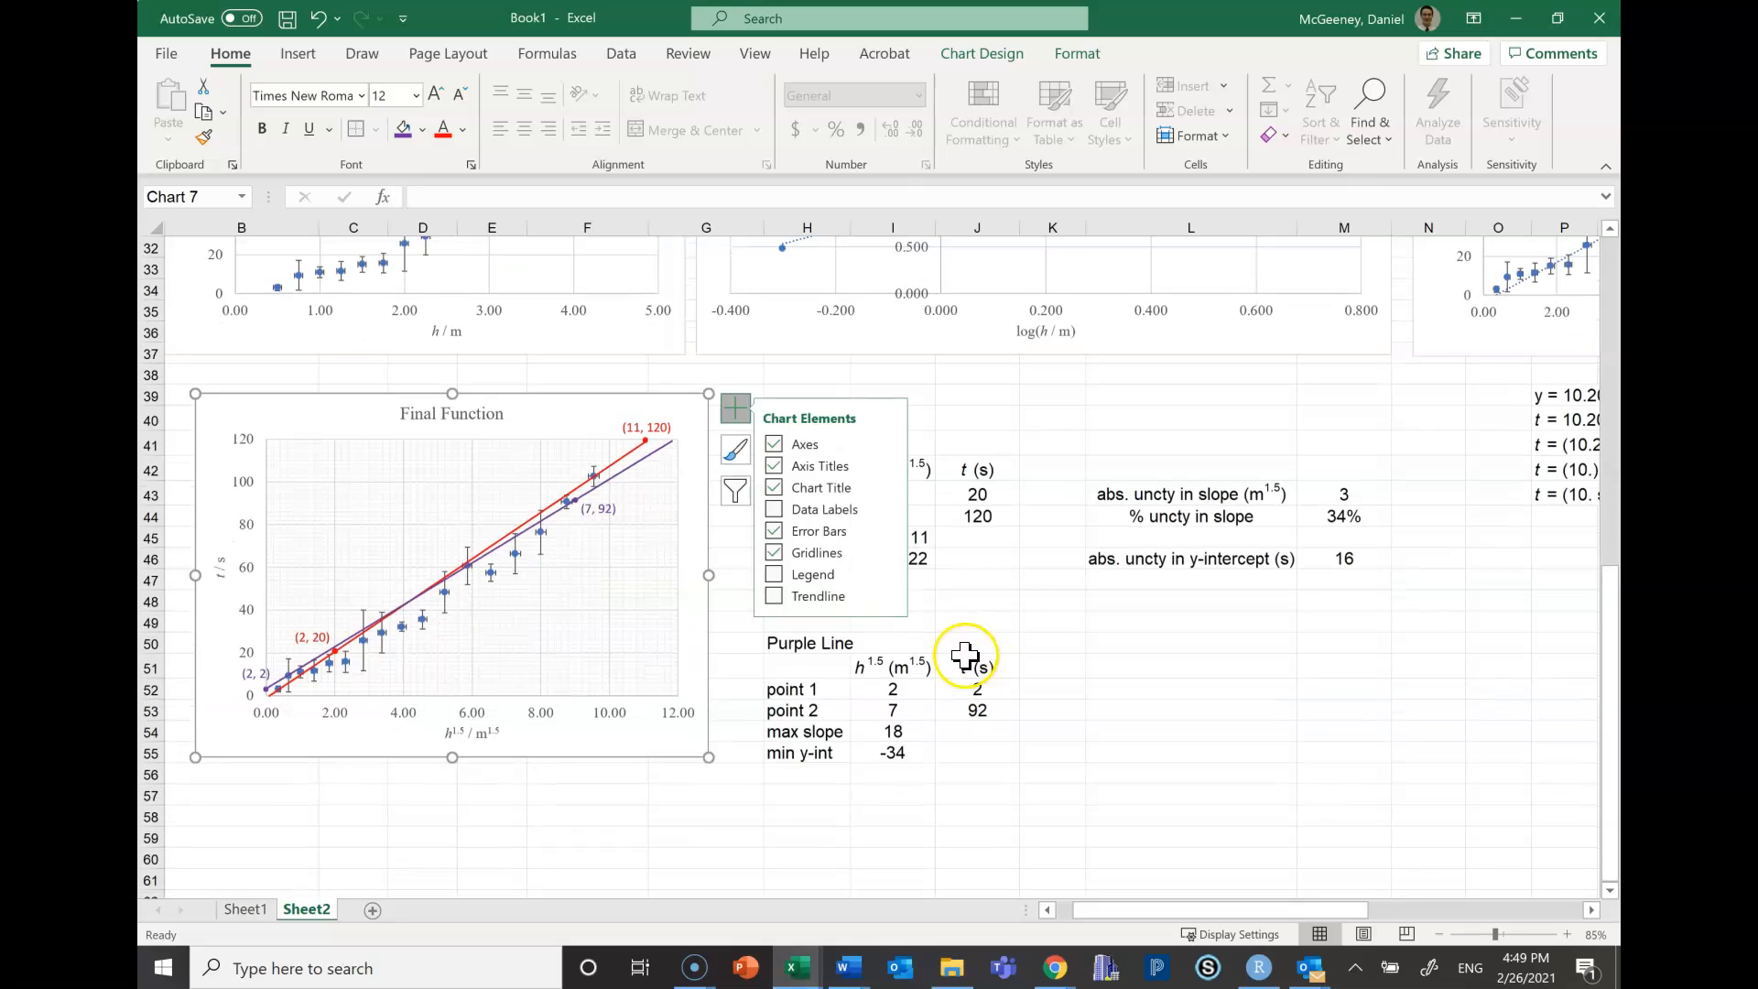
left_click_drag(984, 646, 996, 664)
left_click(1209, 689)
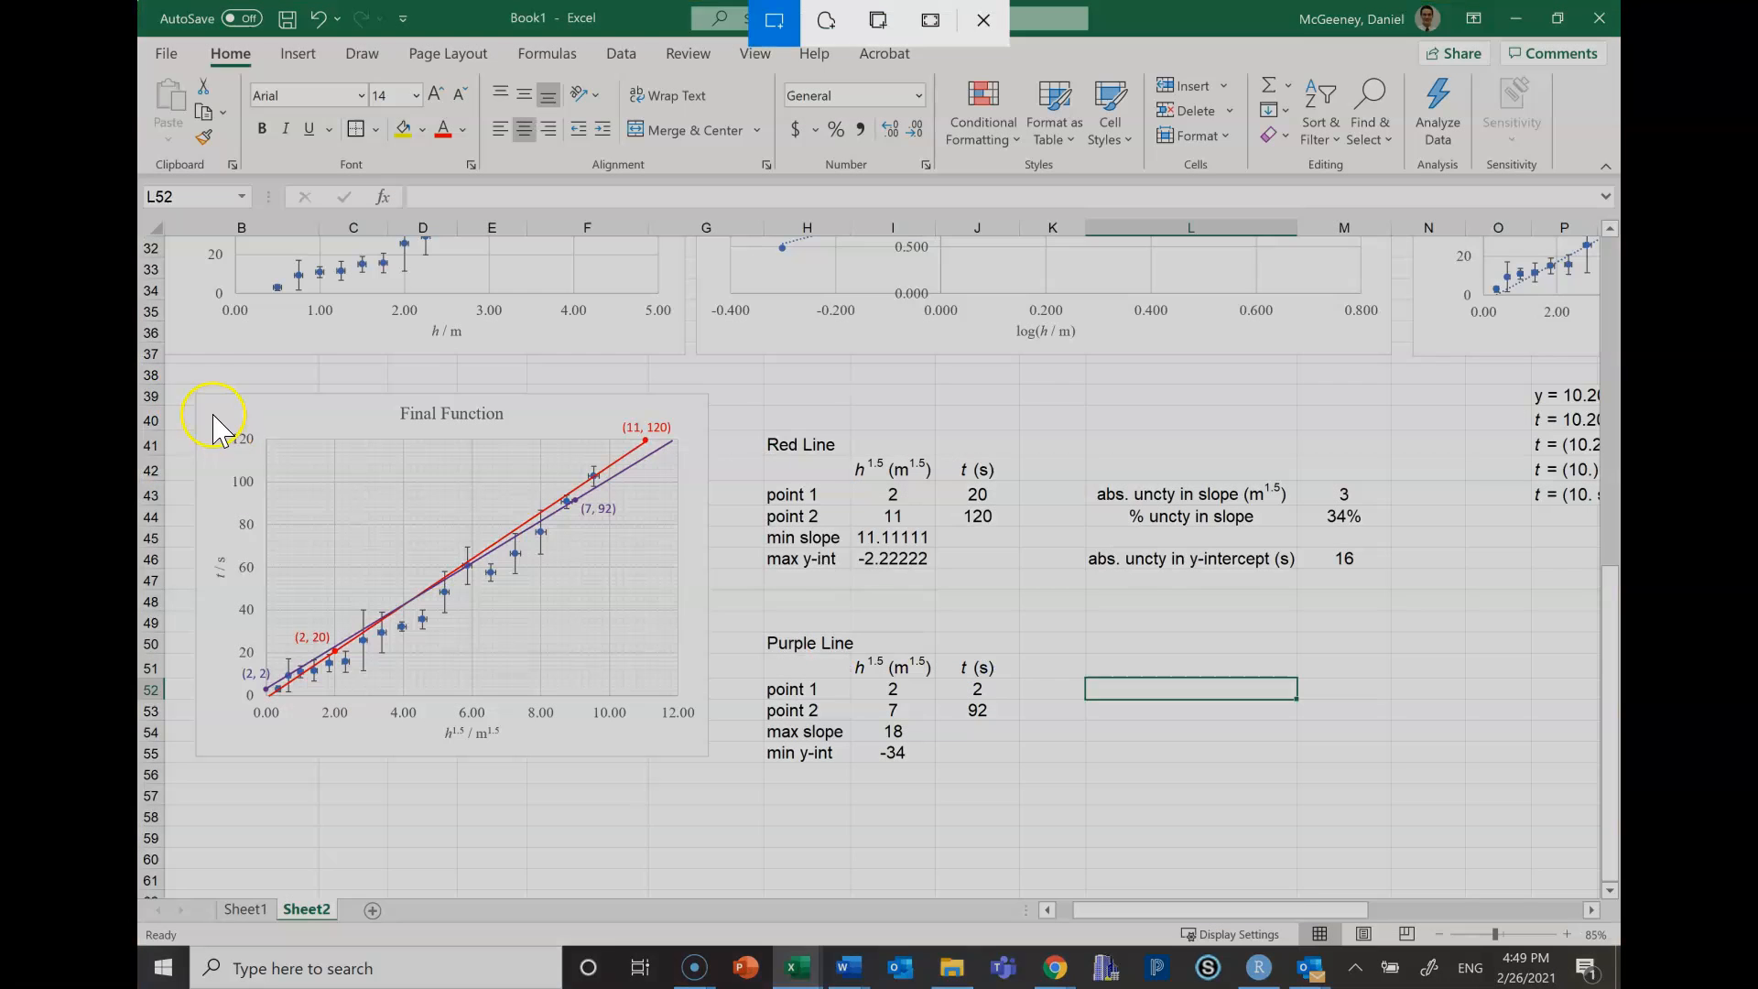
key("super+shift+s")
mouse_move(193, 389)
left_mouse_down()
mouse_move(812, 718)
mouse_move(1013, 783)
left_mouse_up()
Merge and center the Red Line heading across H41:J41 and give it an outside border
left_click_drag(821, 440, 980, 444)
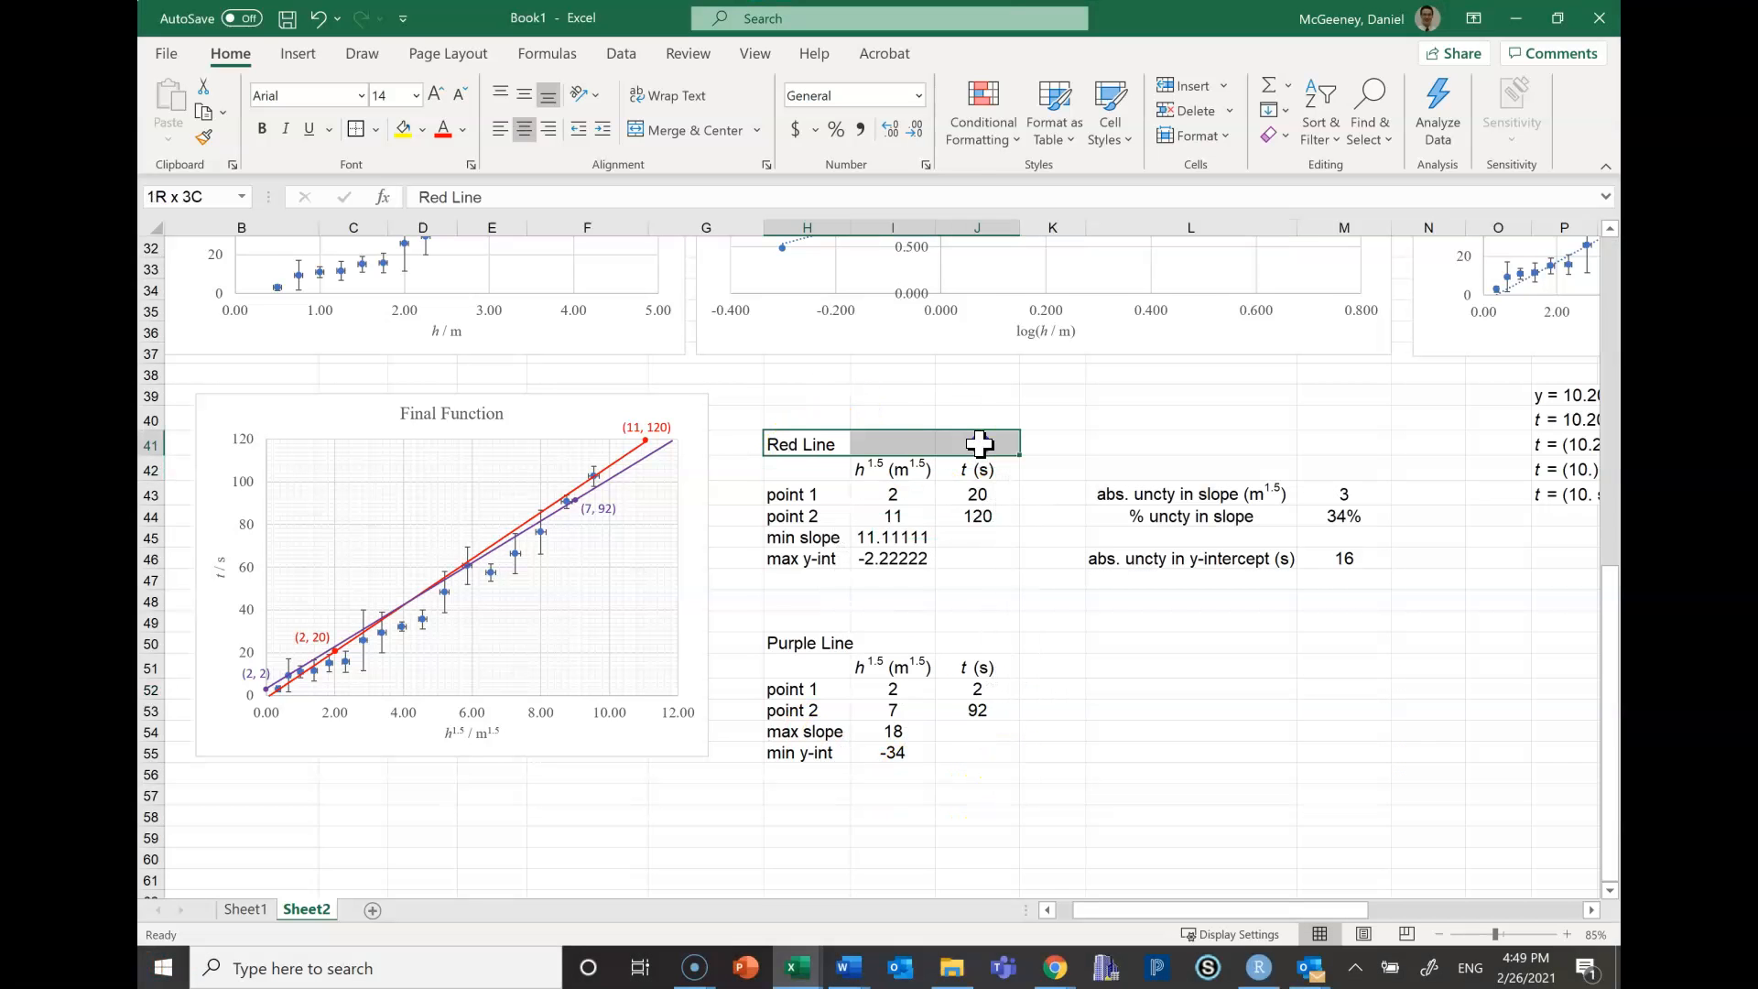
left_click(673, 130)
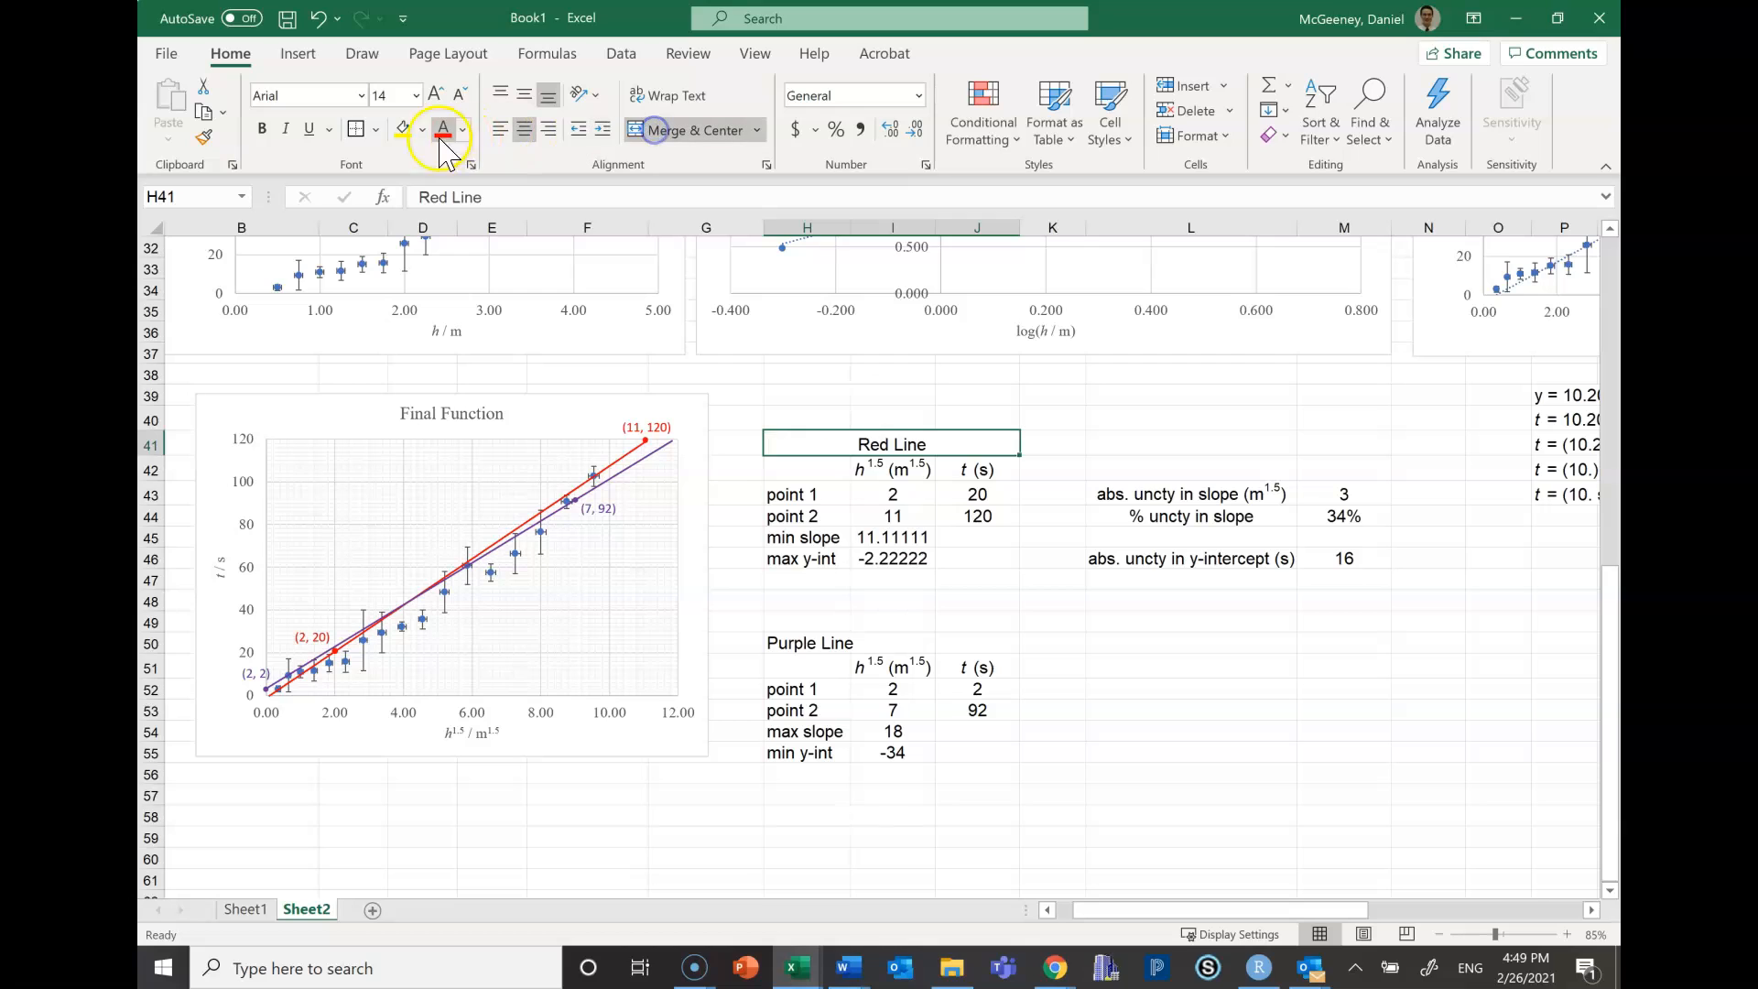
Put outside borders around the Red Line point data in H42:J44 and the slope and y-intercept block in H45:I46
left_click_drag(806, 465, 960, 518)
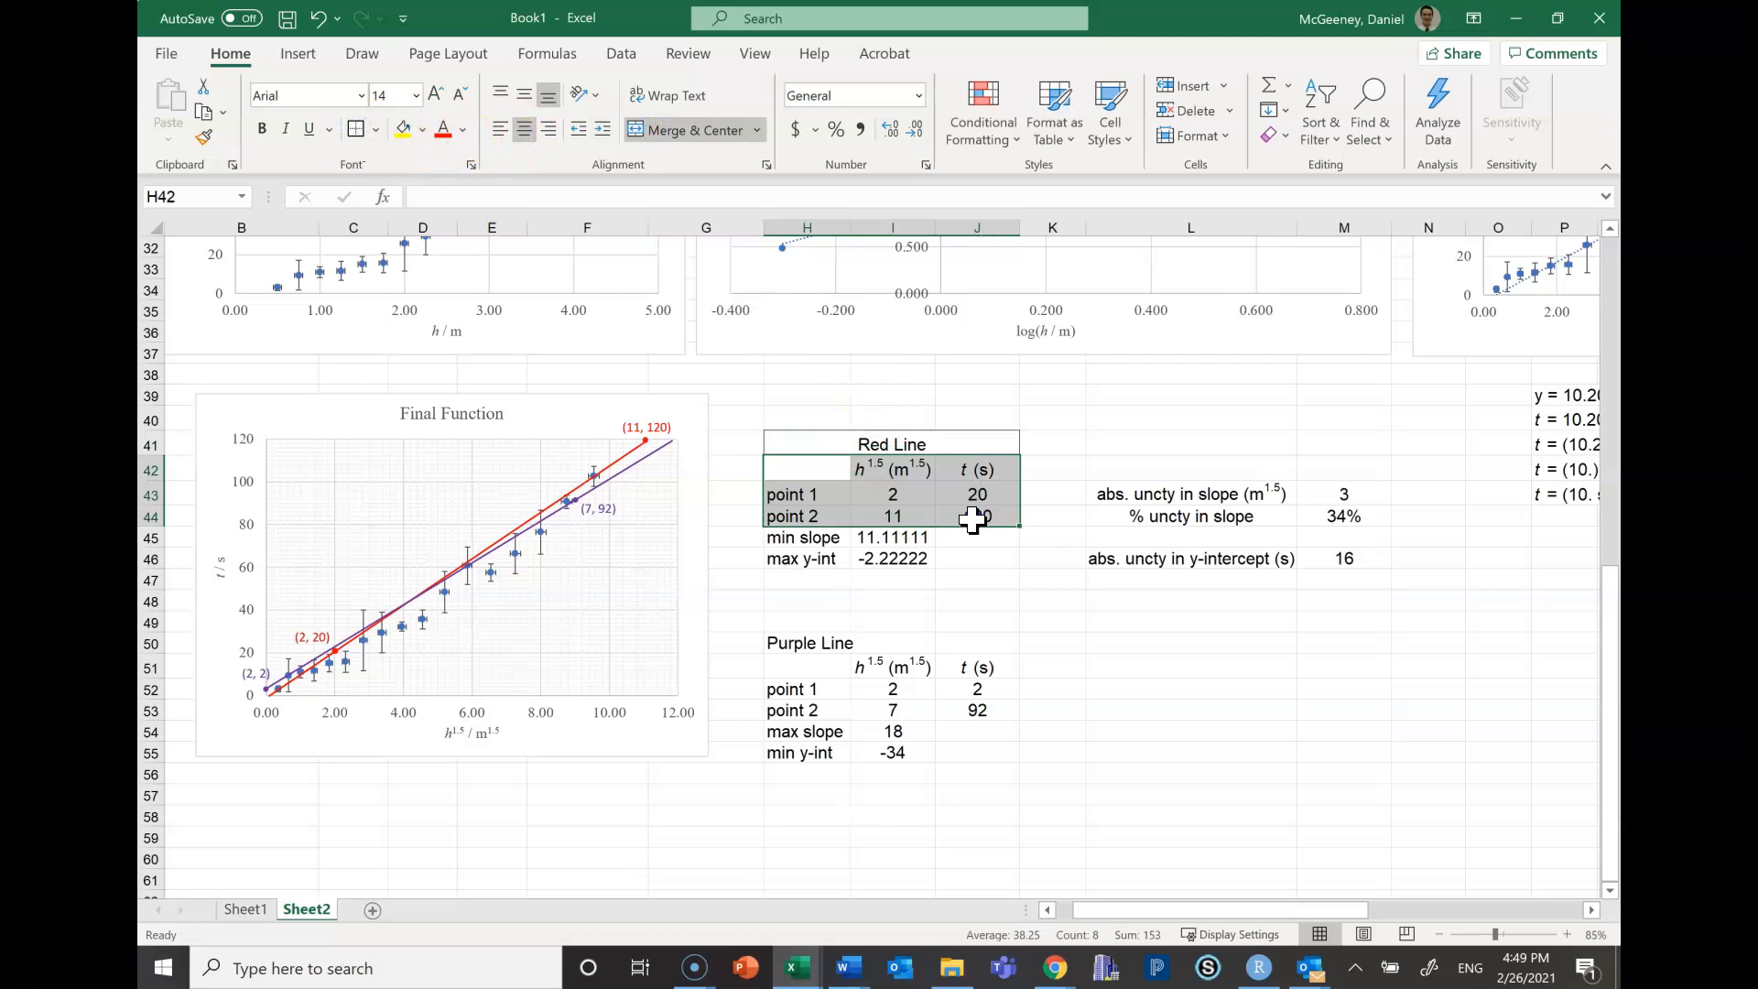
left_click(356, 130)
left_click_drag(808, 541, 910, 561)
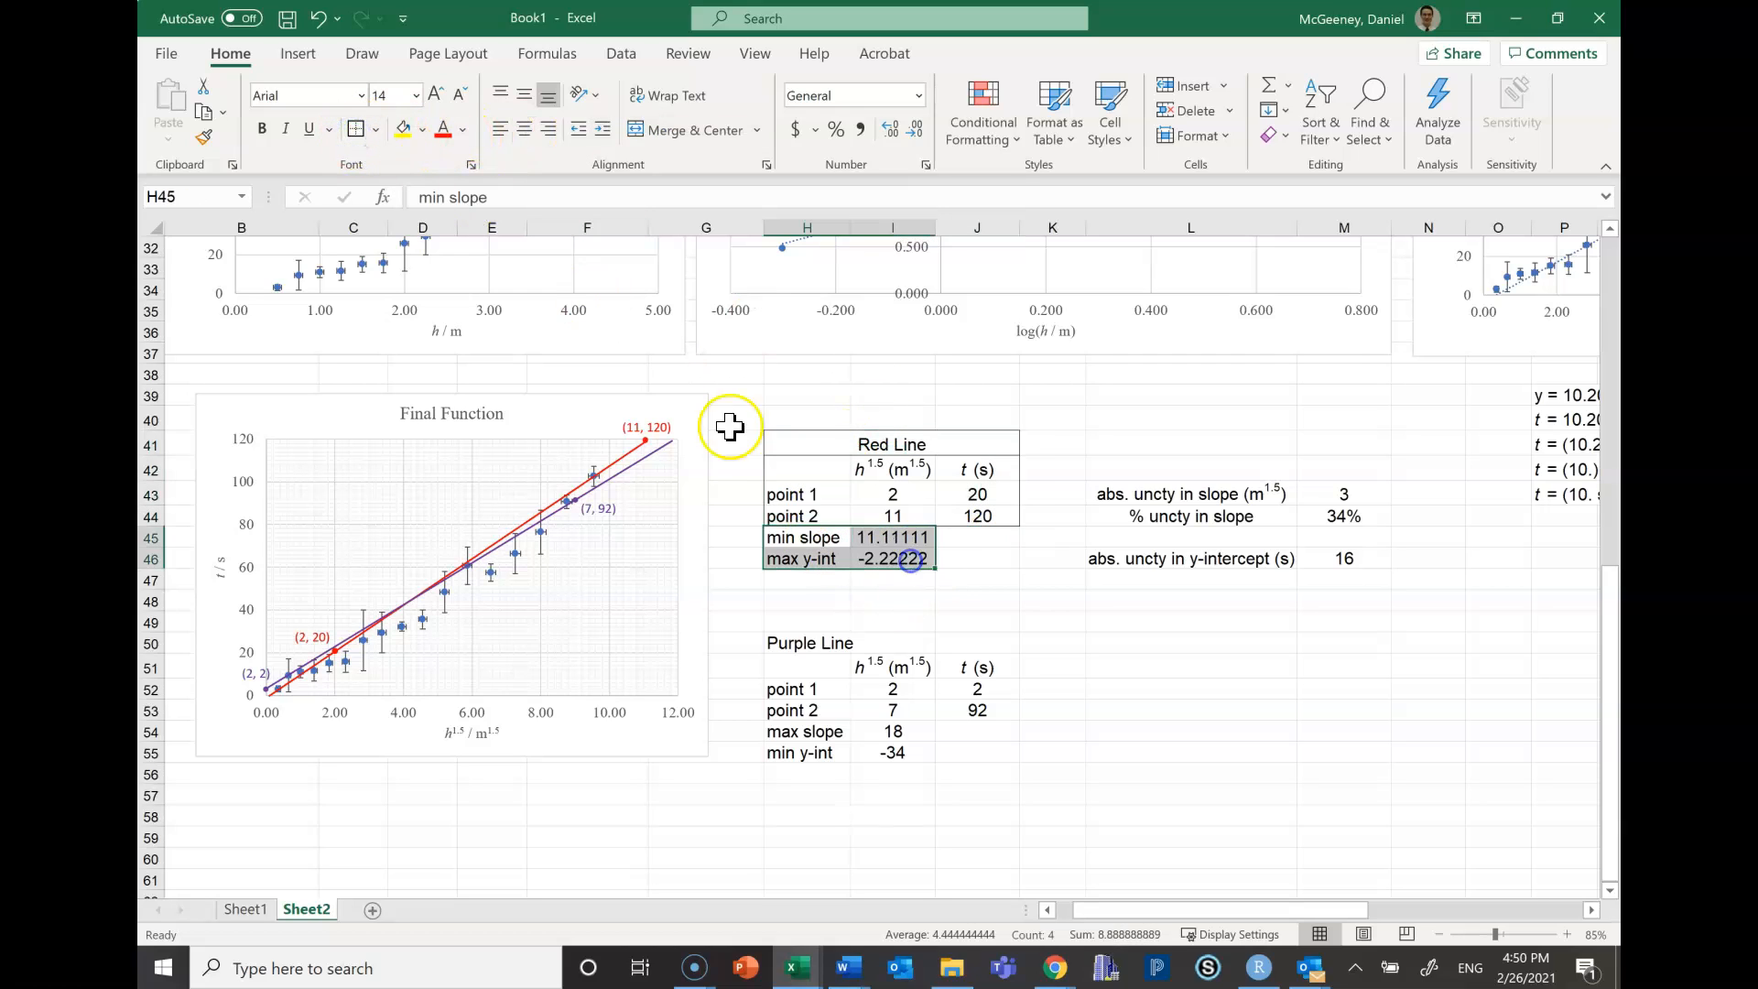
left_click(375, 129)
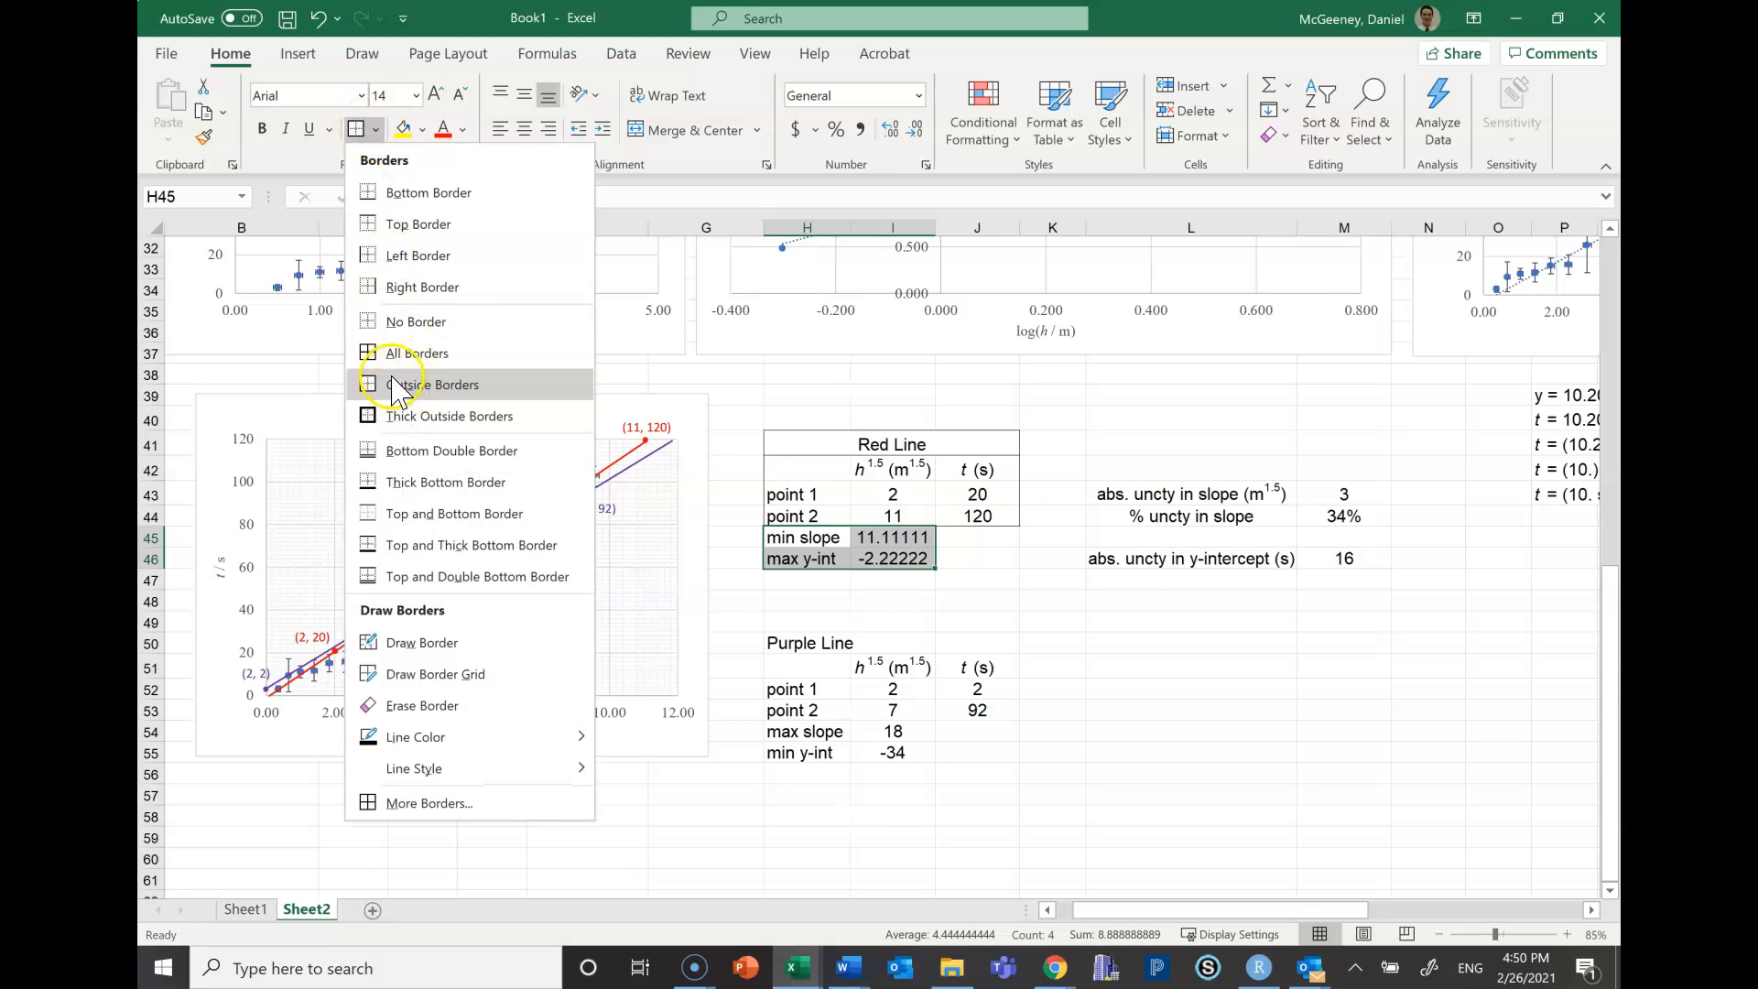
left_click(470, 386)
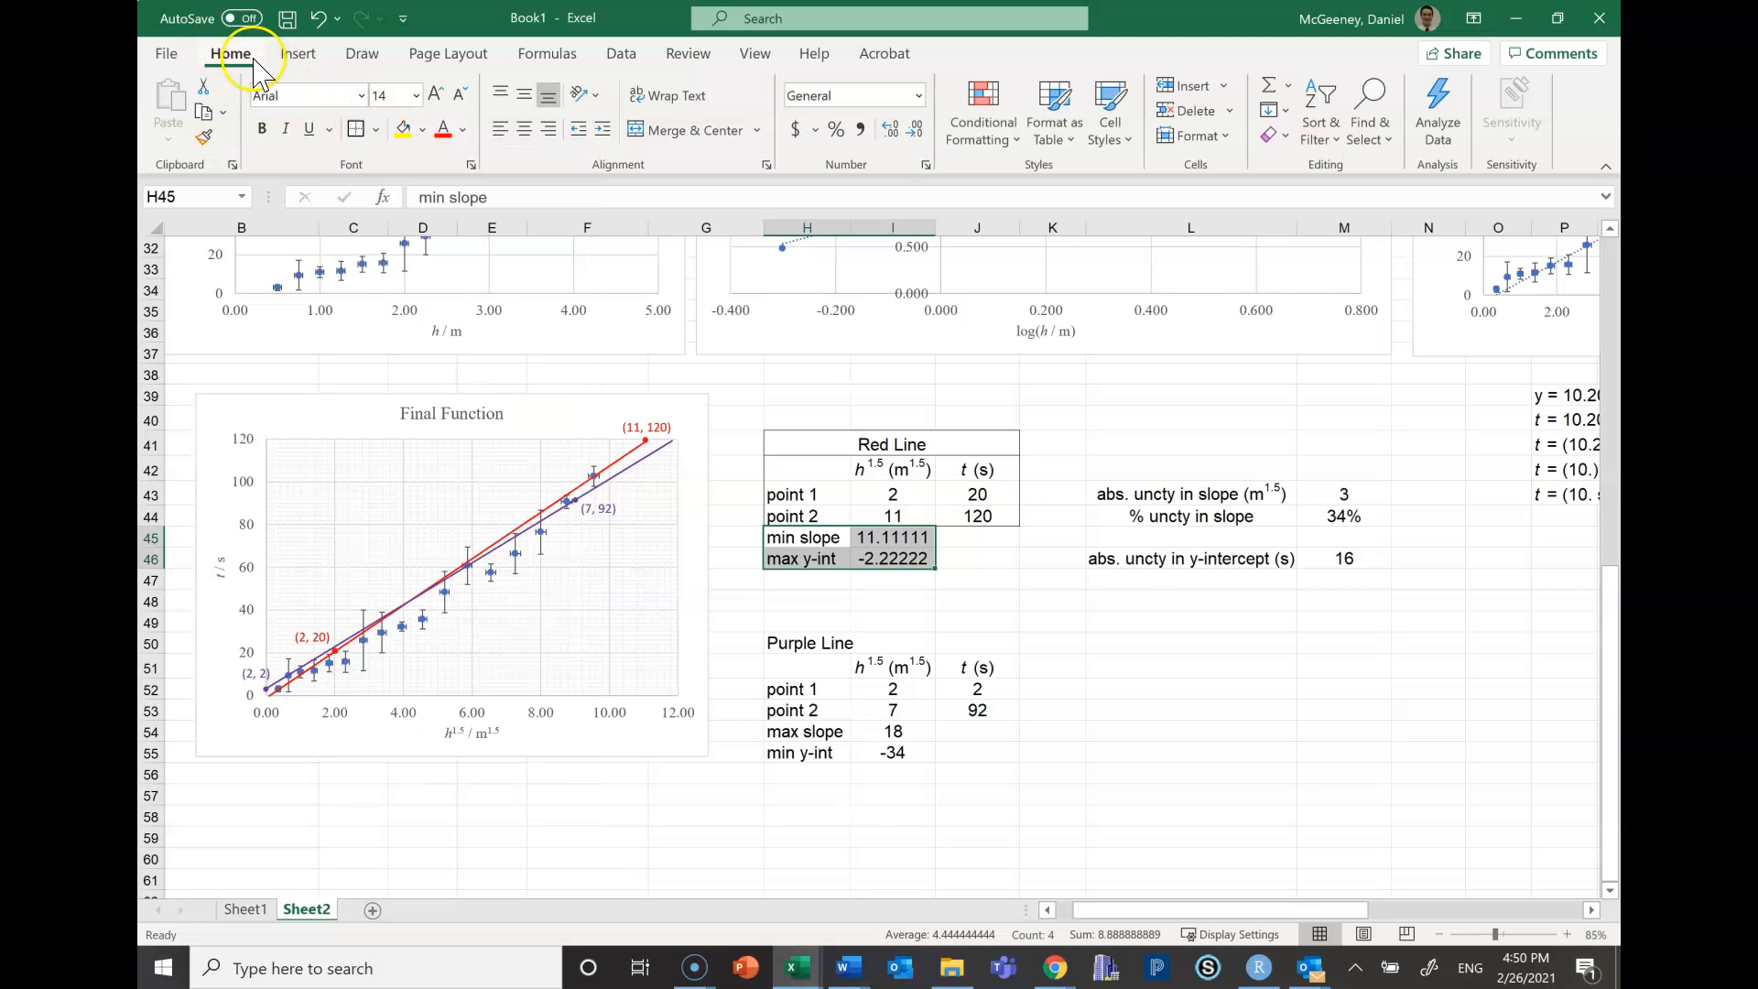
Merge and center the Purple Line heading across H50:J50 and give it an outside border
left_click_drag(813, 645, 980, 649)
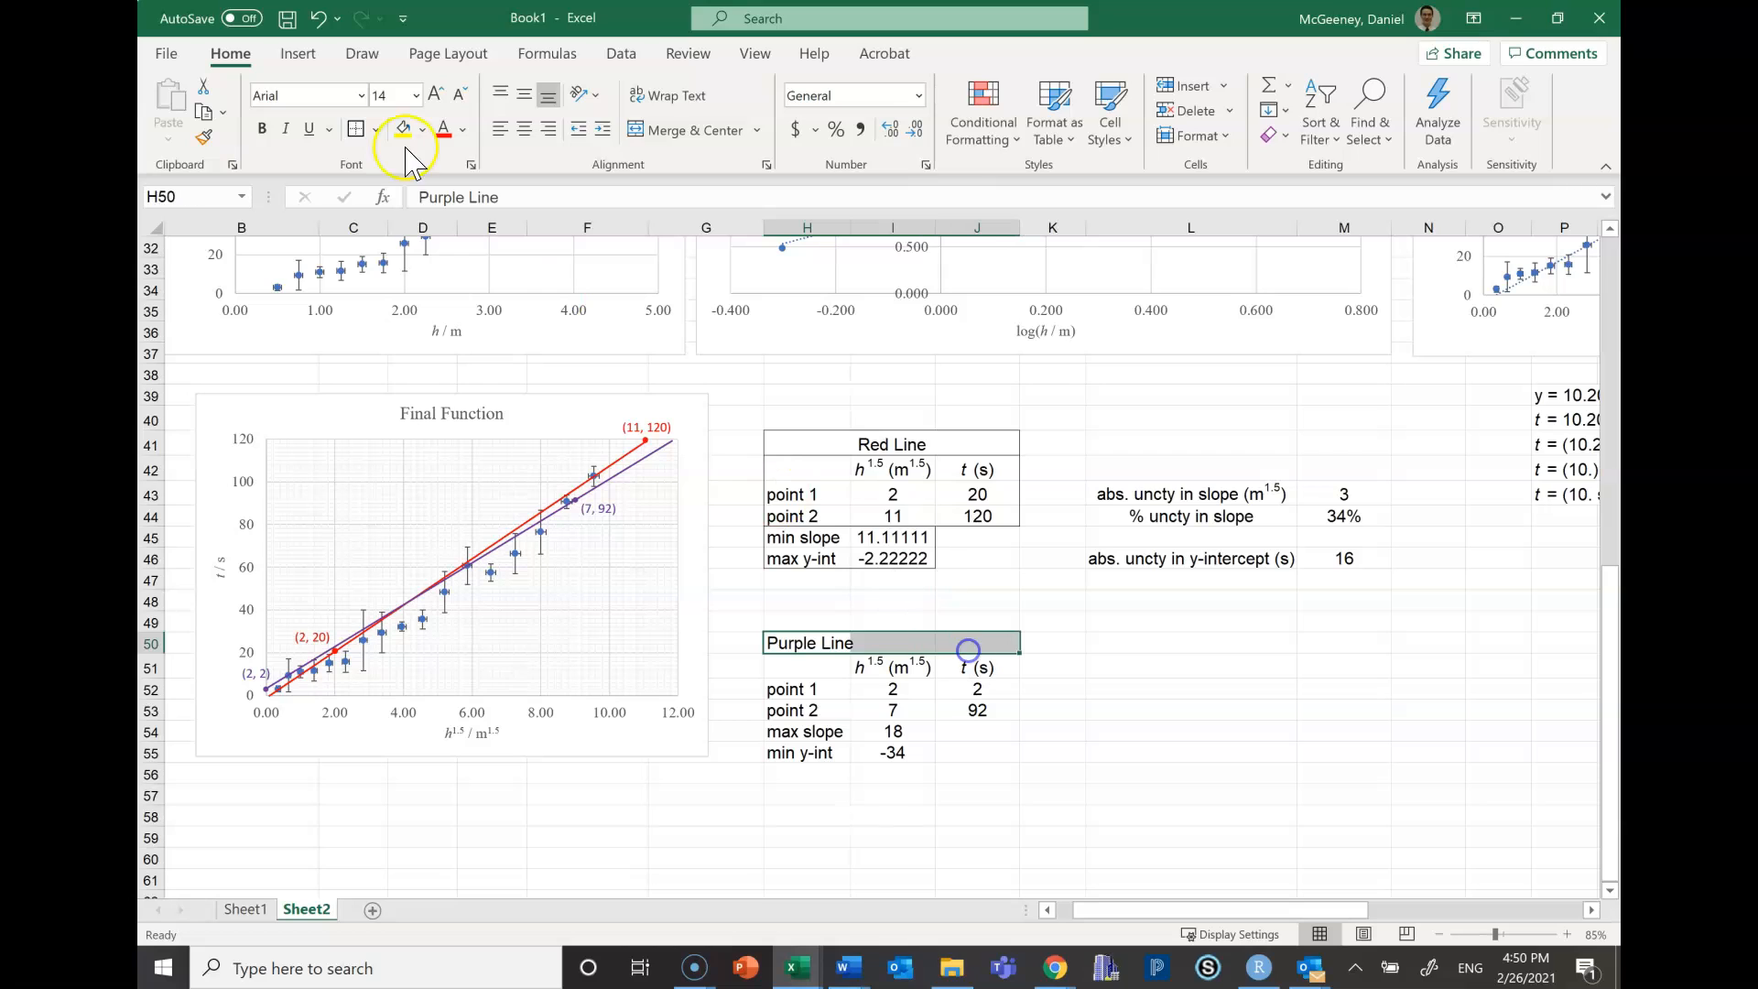
left_click(676, 130)
left_click(356, 129)
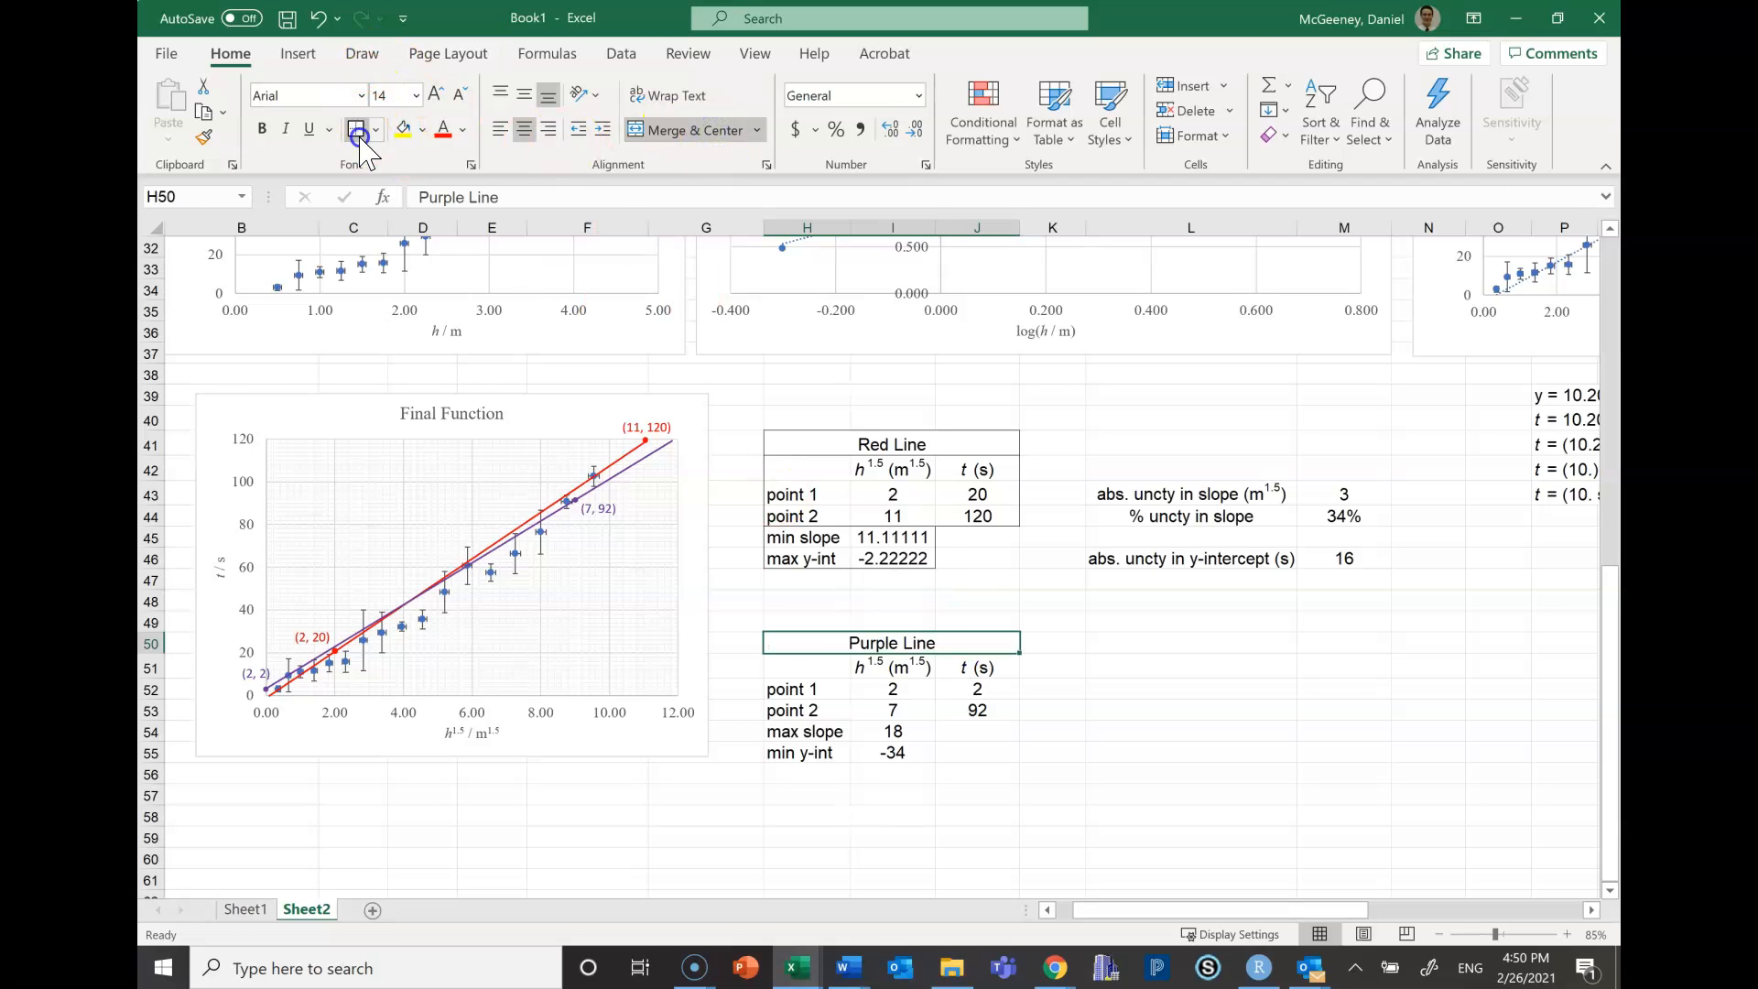
Put outside borders around the Purple Line point data in H51:J53 and the slope and y-intercept block in H54:I55
left_click_drag(851, 675, 994, 710)
left_click(359, 129)
left_click_drag(802, 731, 895, 754)
left_click(356, 129)
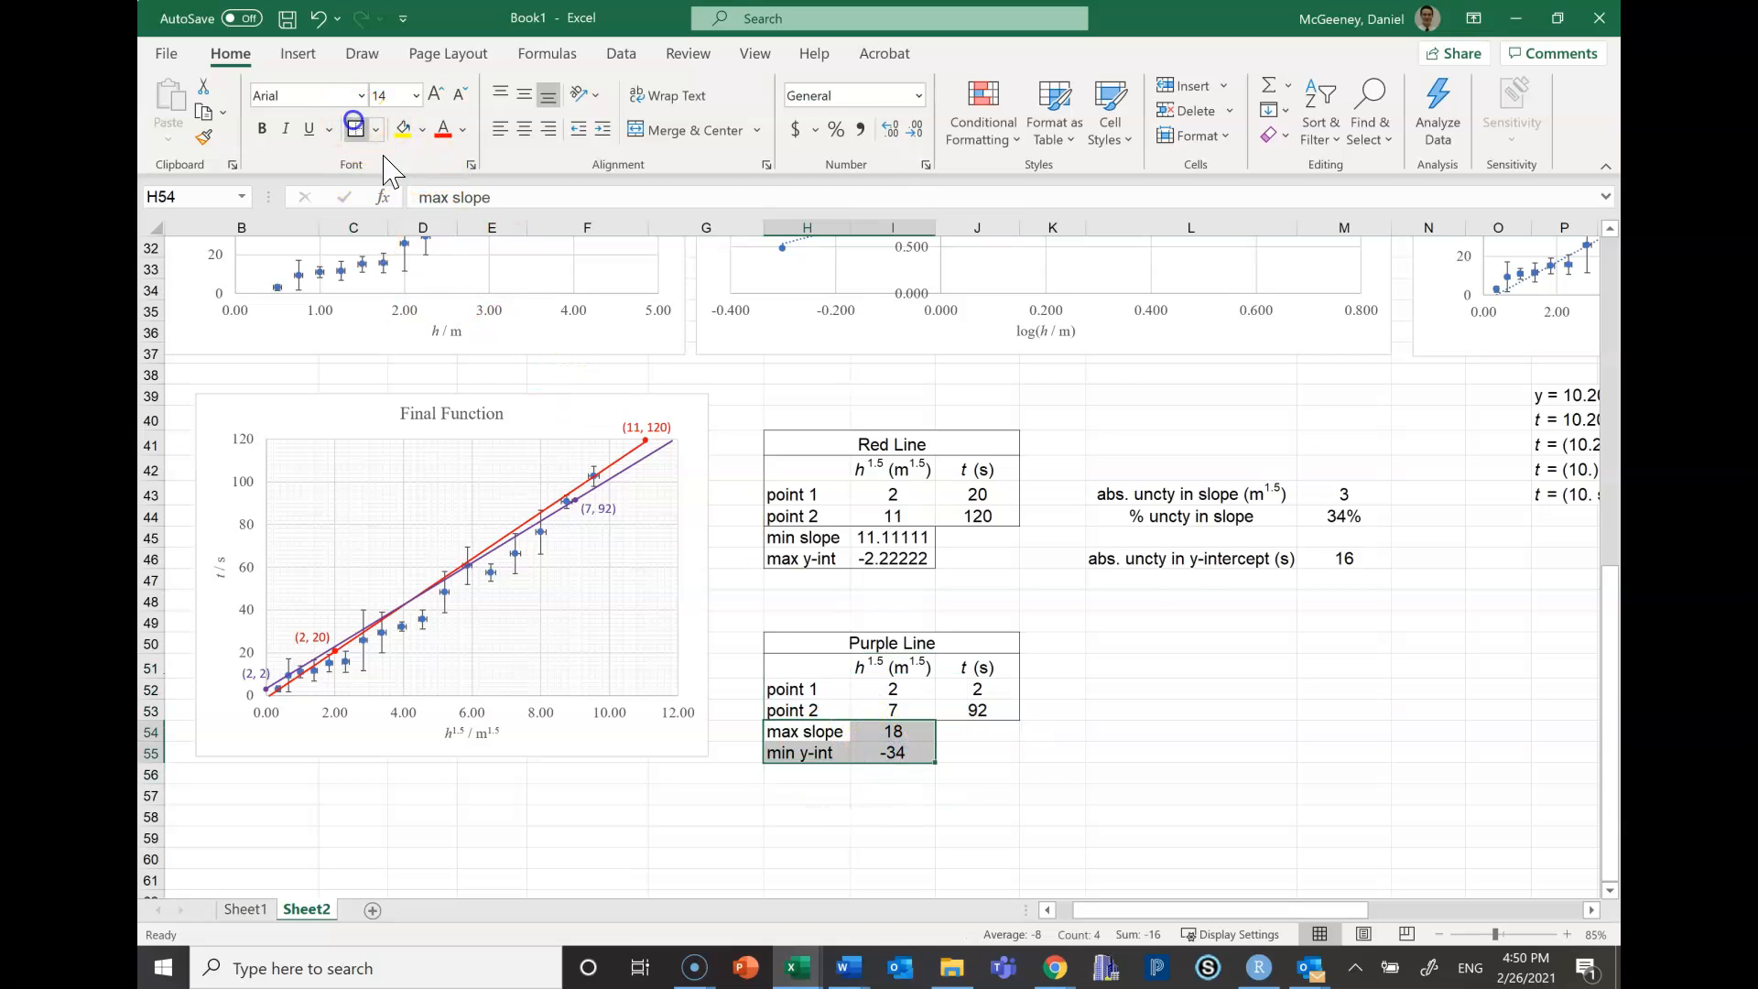
Highlight the Red Line and Purple Line tables together, and highlight the slope and y-intercept uncertainty block in L43:M47
left_click(1172, 592)
left_click_drag(789, 433, 993, 754)
left_click(1154, 733)
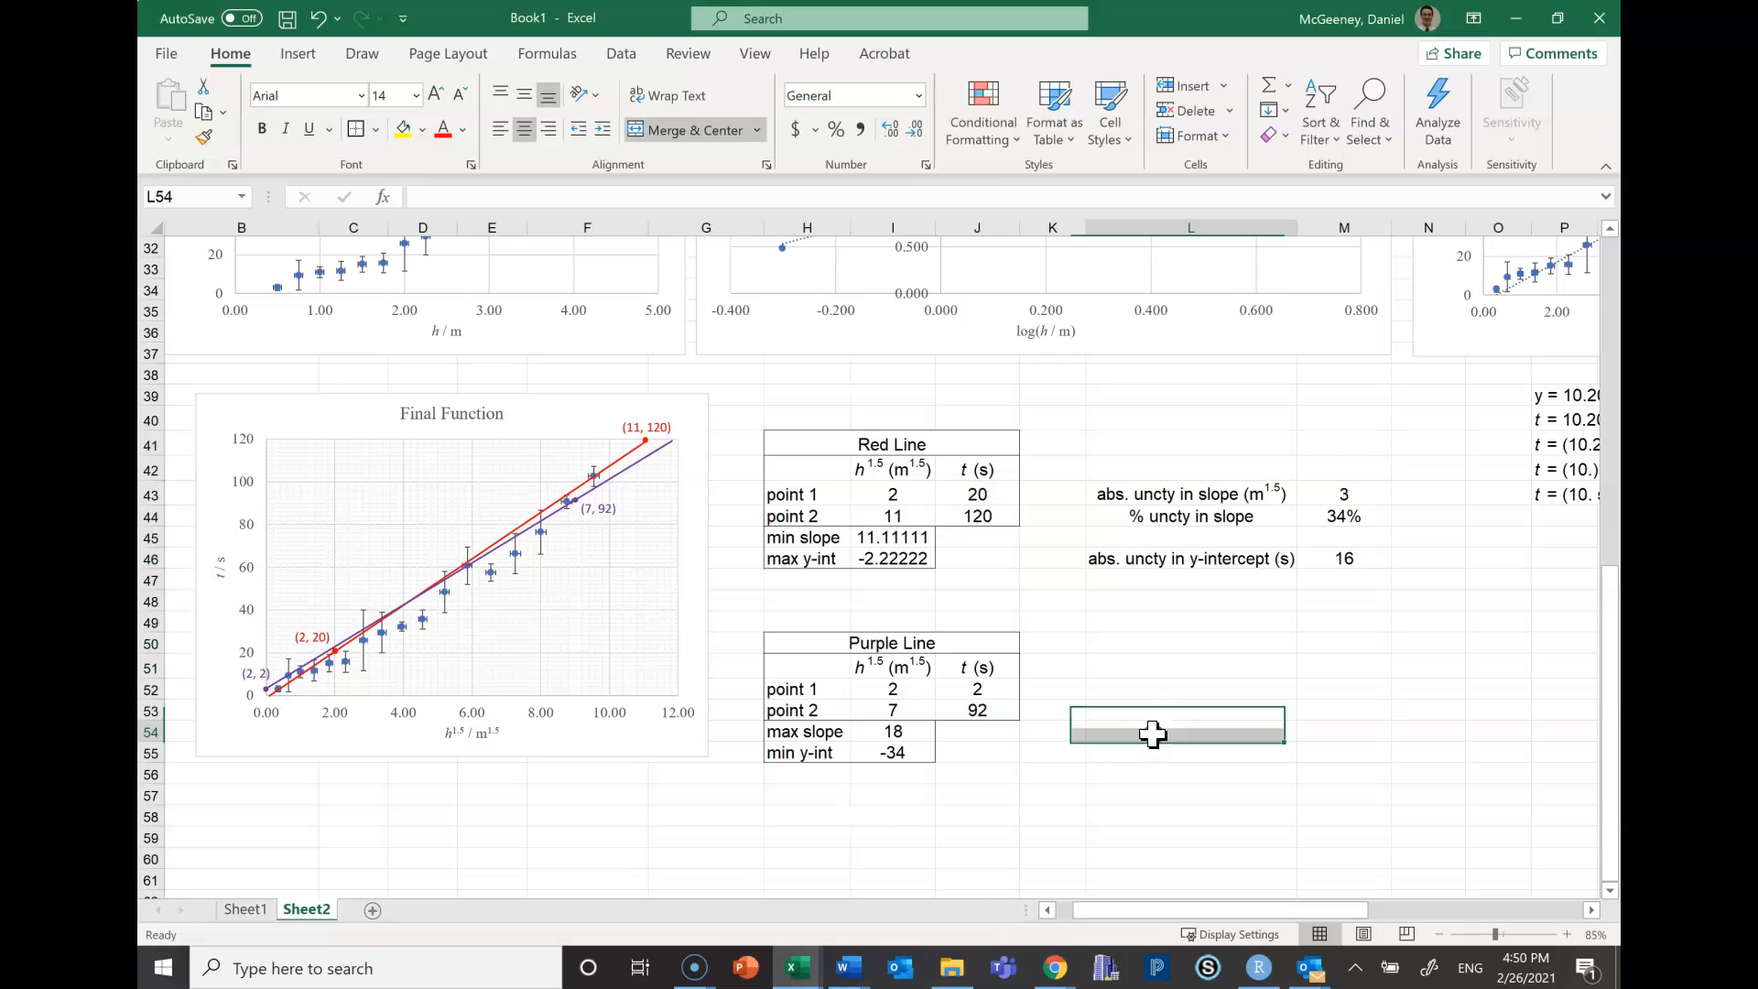
left_click_drag(1248, 492, 1341, 576)
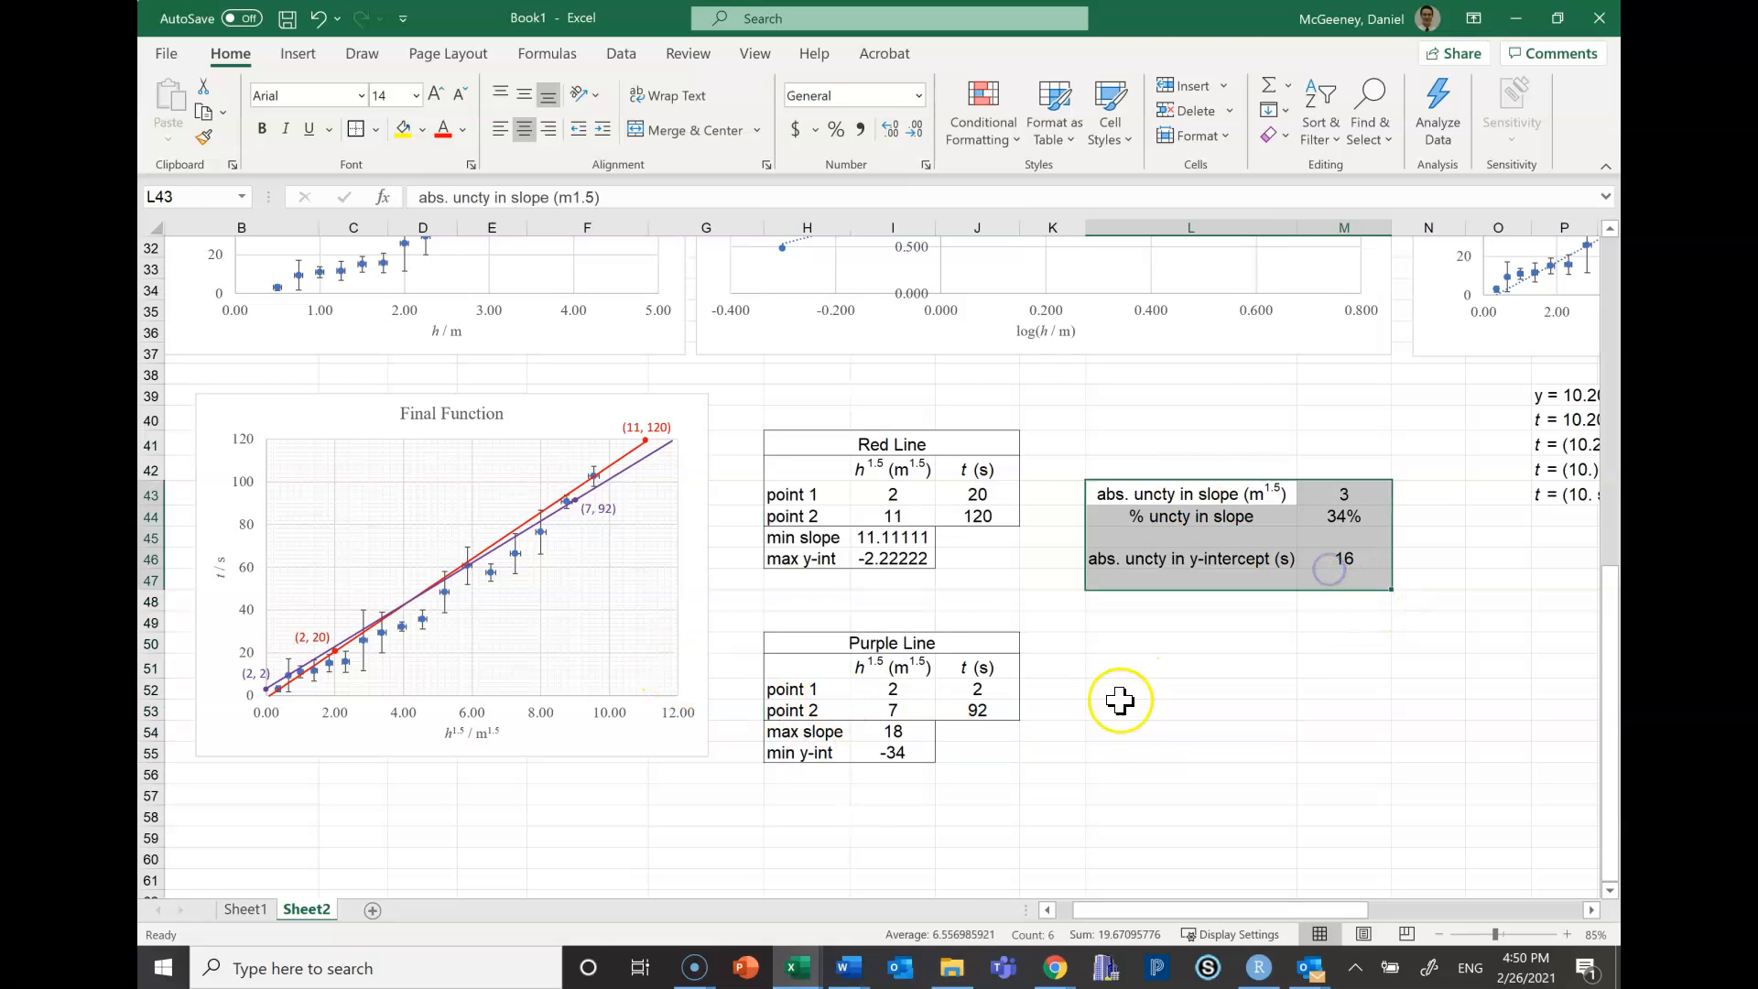